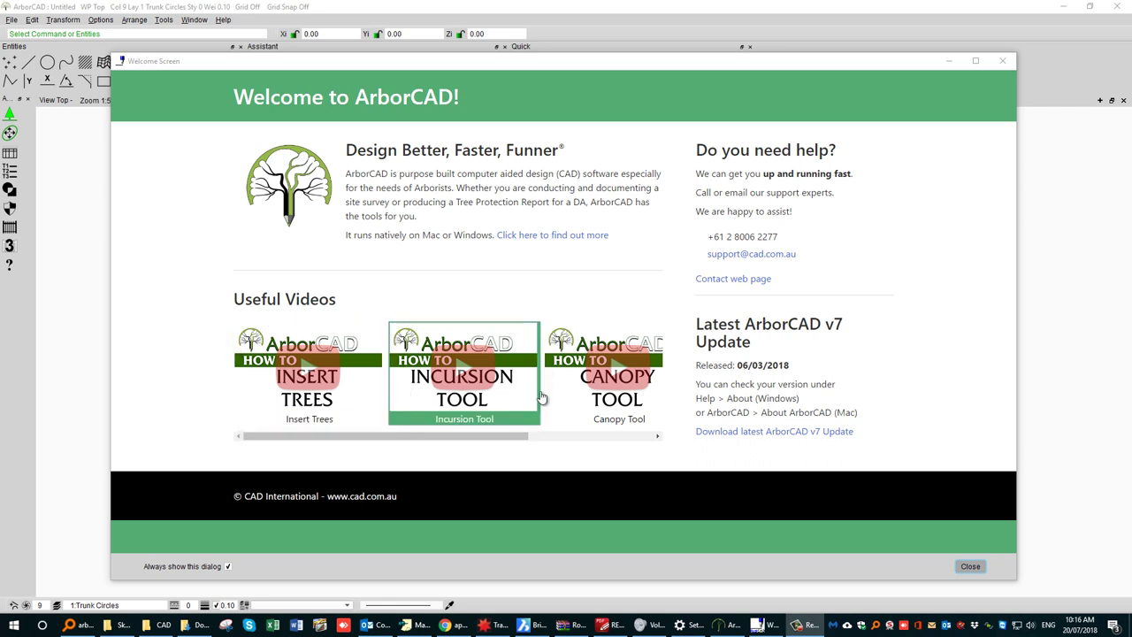
# Turn off always showing the Welcome Screen at startup and close it.
pyautogui.moveTo(508, 440); pyautogui.dragTo(430, 445)
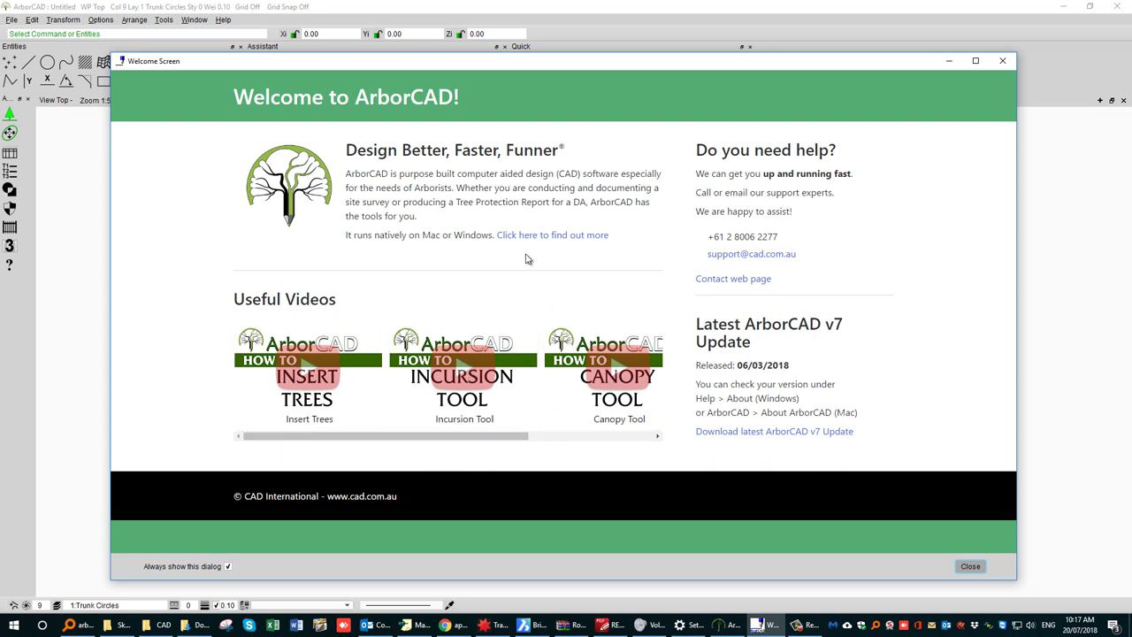
pyautogui.moveTo(697, 323); pyautogui.dragTo(862, 340)
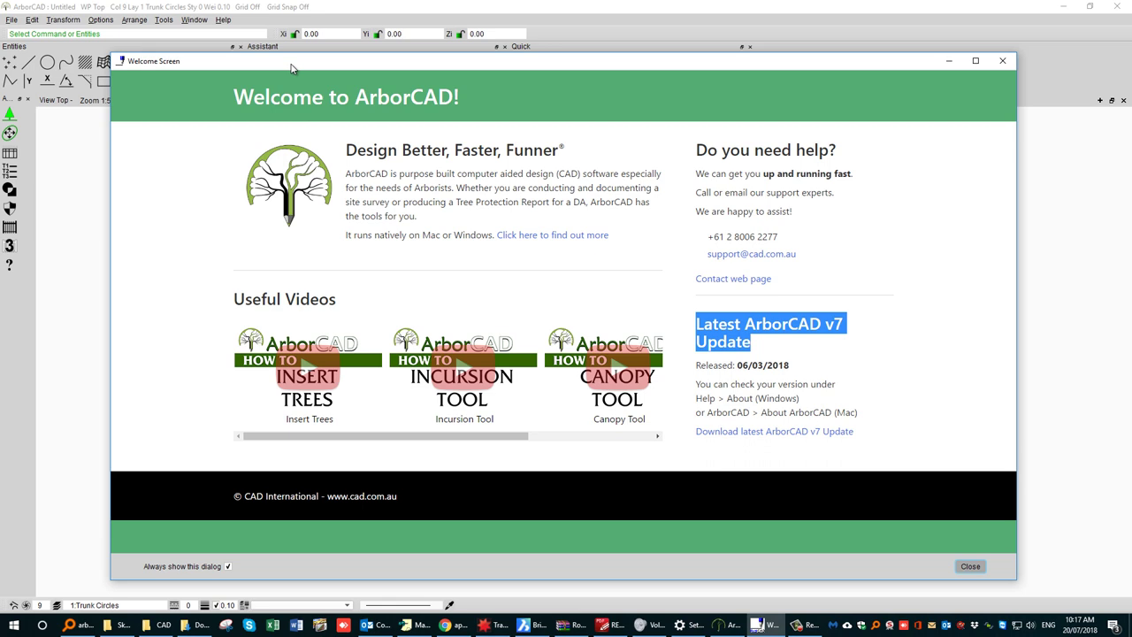
pyautogui.click(228, 567)
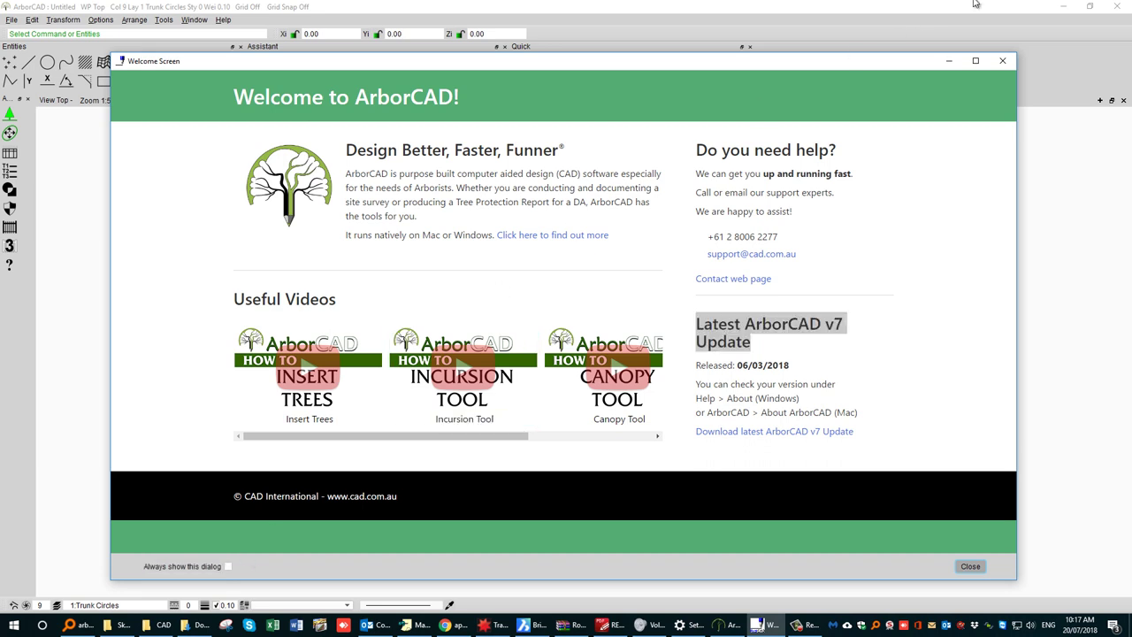
pyautogui.click(1003, 62)
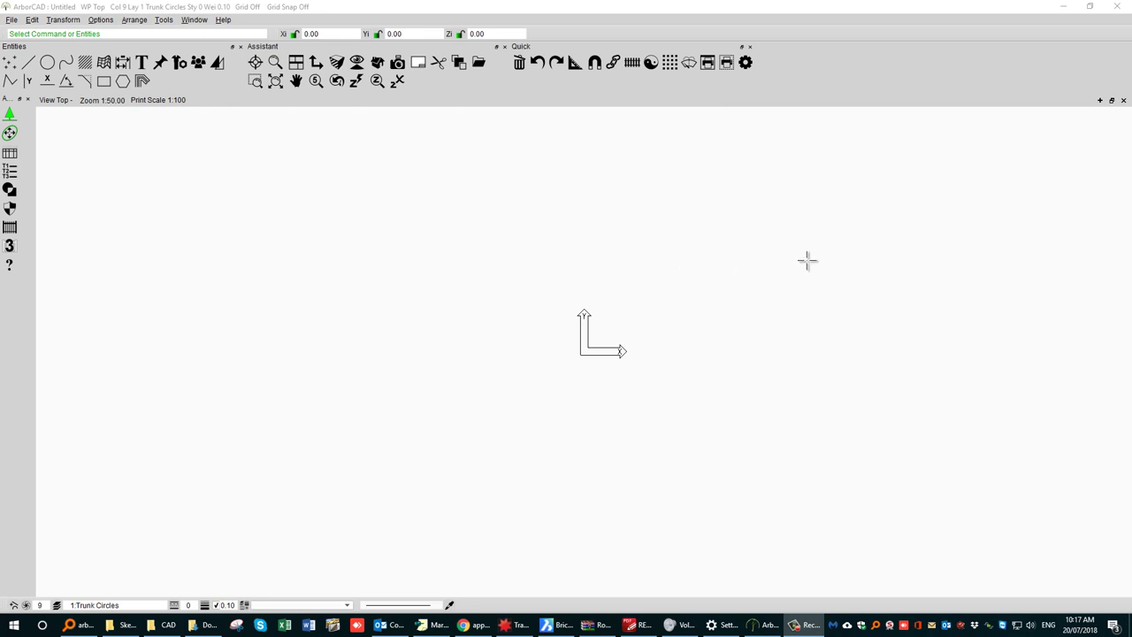
pyautogui.scroll(2, 844, 245)
pyautogui.moveTo(844, 245)
pyautogui.mouseDown(button='middle')
pyautogui.moveTo(708, 257)
pyautogui.moveTo(841, 207)
pyautogui.mouseUp(button='middle')
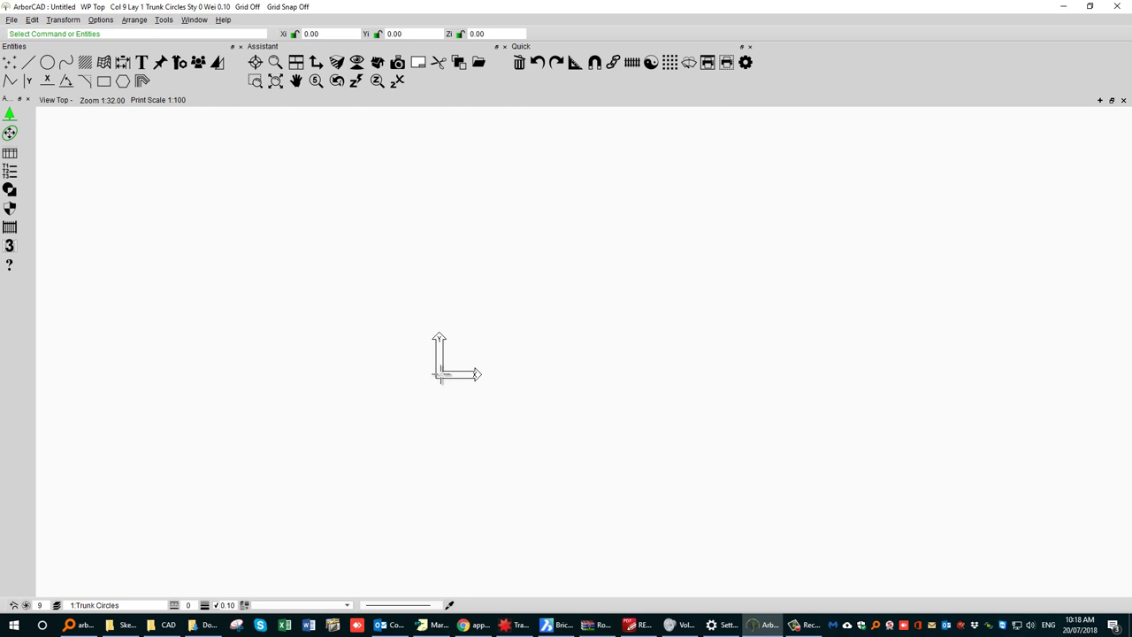
pyautogui.moveTo(439, 375); pyautogui.dragTo(494, 332)
# View the ArborCAD shortcuts cheat sheet in PDF-XChange Editor, and minimise it to return to the drawing.
pyautogui.click(224, 20)
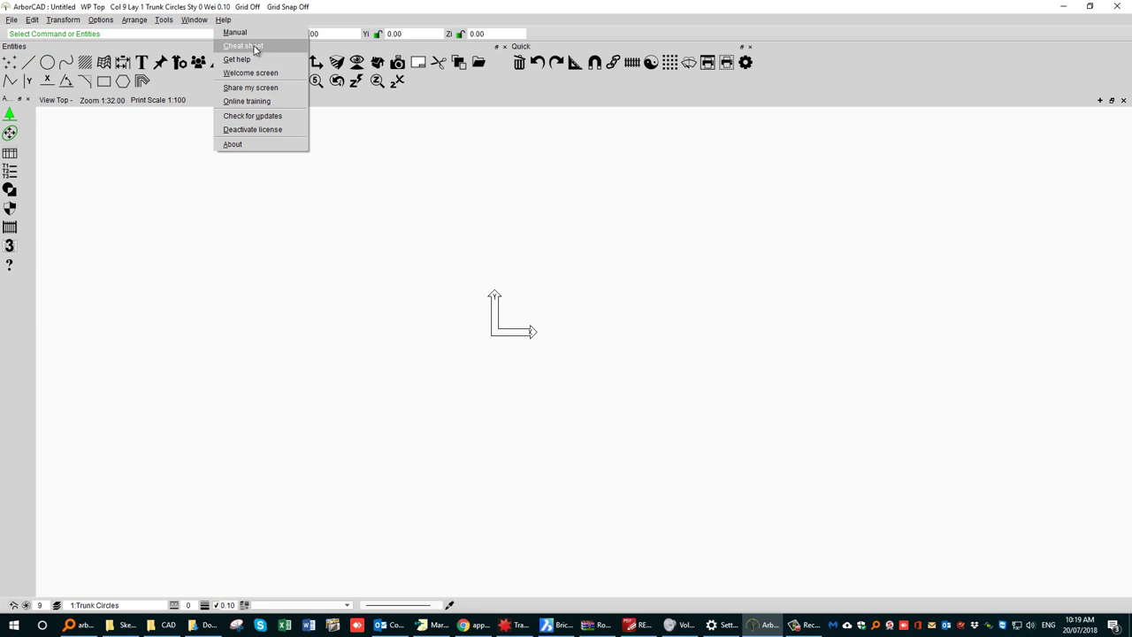
pyautogui.click(252, 46)
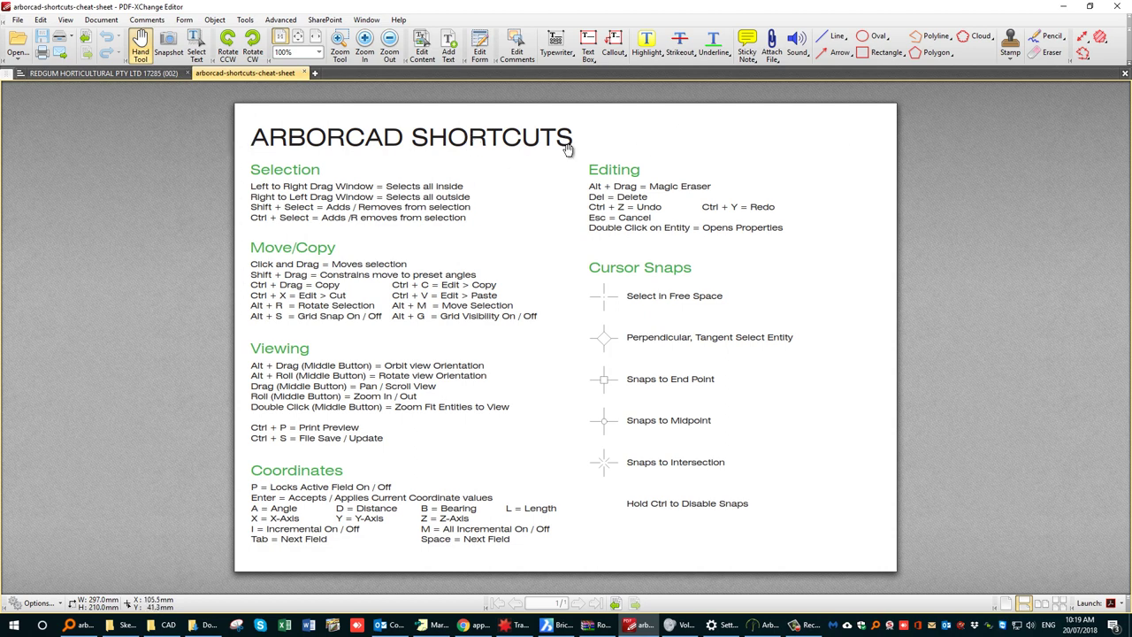
pyautogui.click(1067, 8)
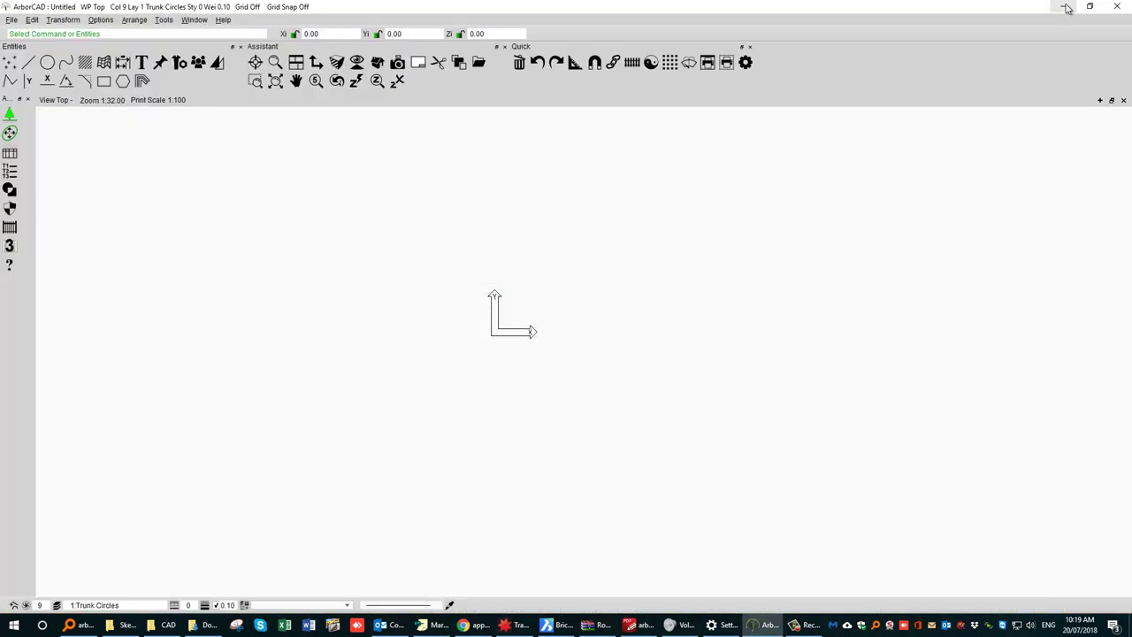
# View the CAD International support contact page in a maximised browser window, and minimise it to return to the drawing.
pyautogui.click(223, 21)
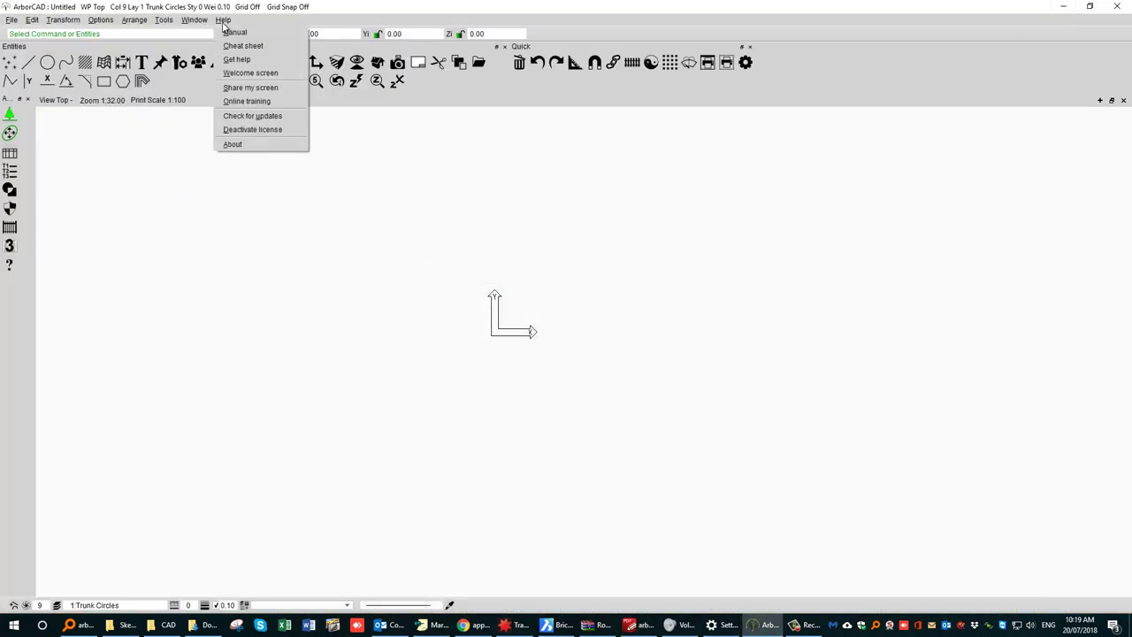
pyautogui.click(255, 62)
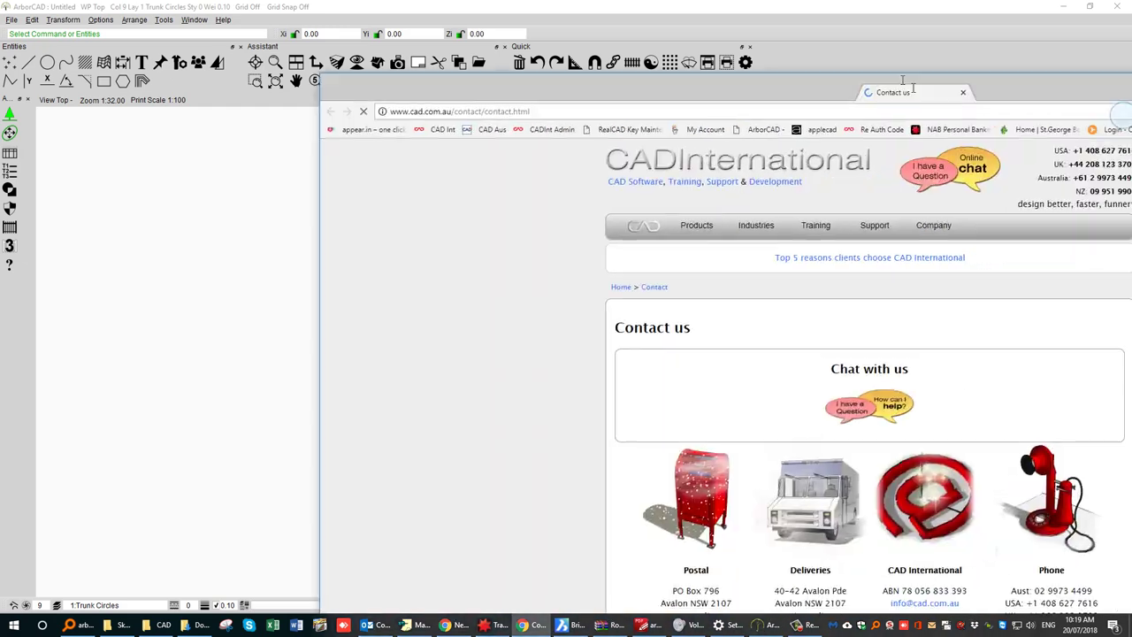
pyautogui.moveTo(853, 101); pyautogui.dragTo(658, 6)
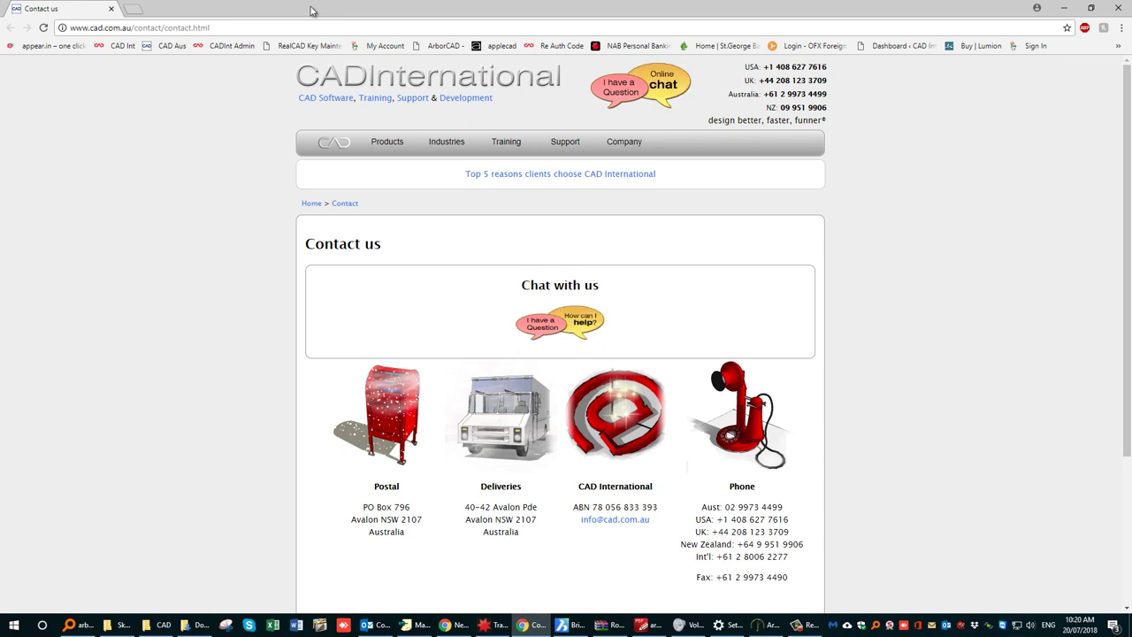
pyautogui.moveTo(828, 88)
pyautogui.mouseDown()
pyautogui.moveTo(779, 83)
pyautogui.moveTo(841, 86)
pyautogui.mouseUp()
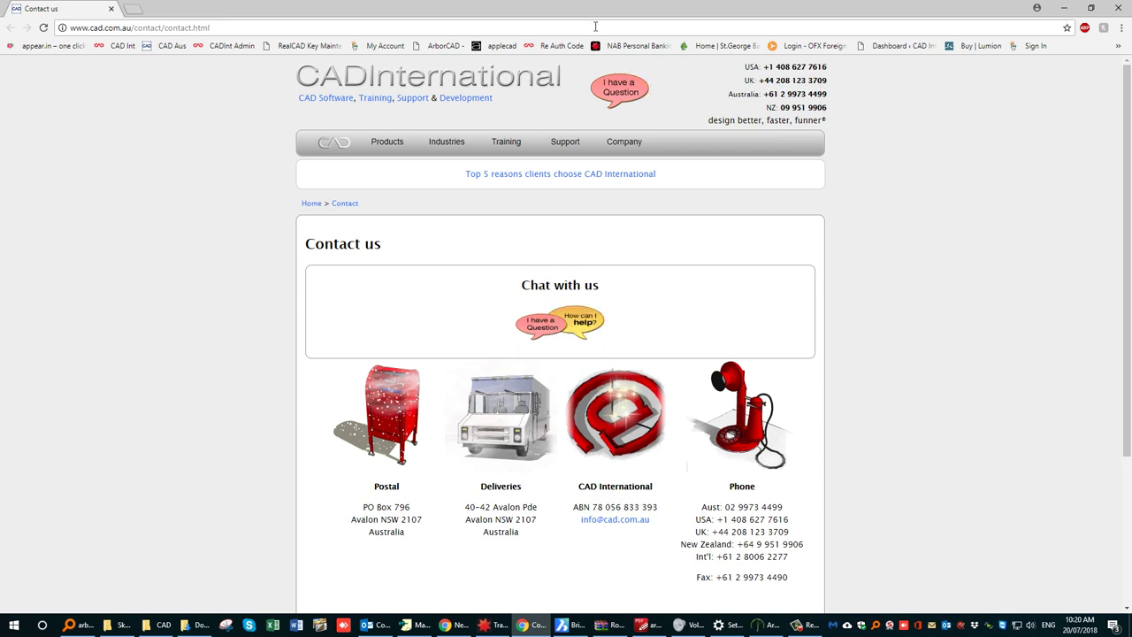
pyautogui.click(1062, 7)
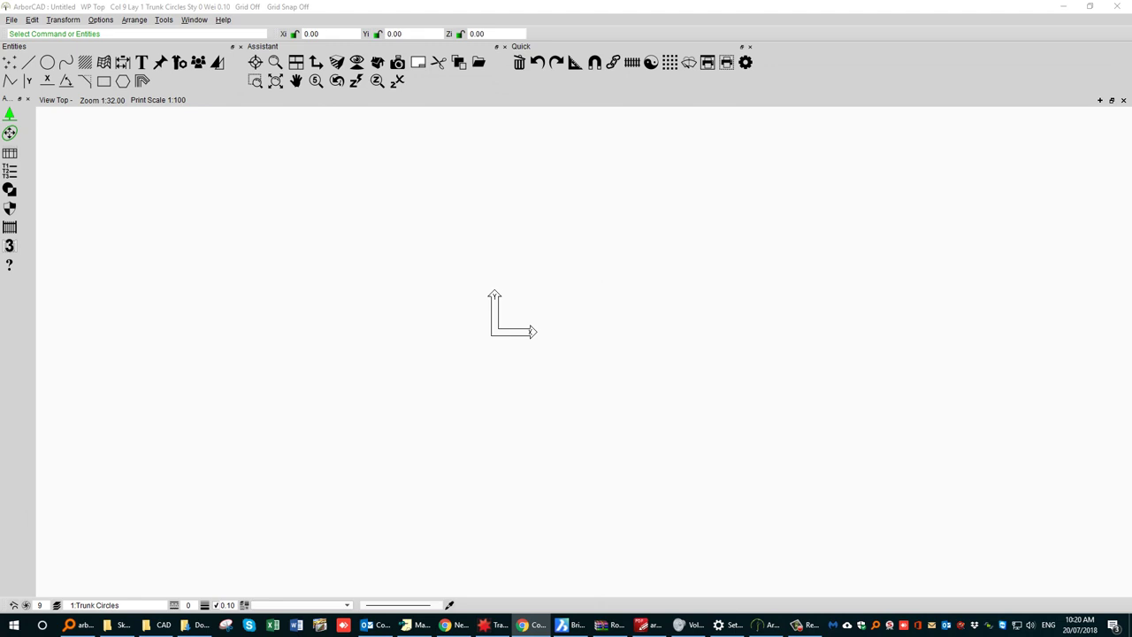
# Launch the screen-sharing help, show the already running TeamViewer window, and close it.
pyautogui.click(222, 21)
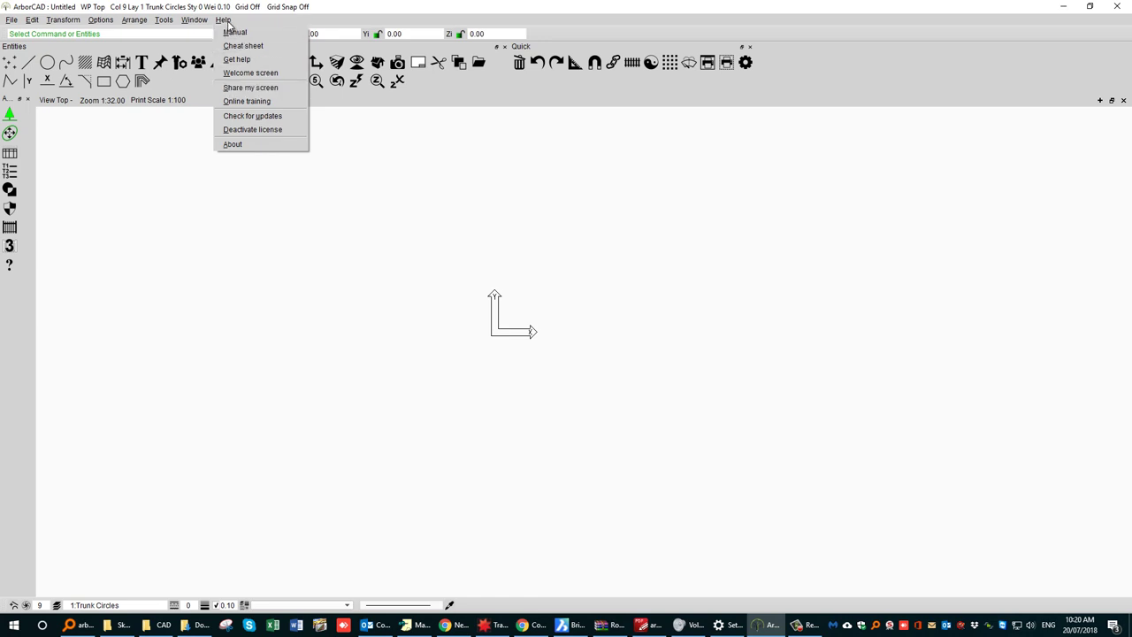
pyautogui.click(239, 97)
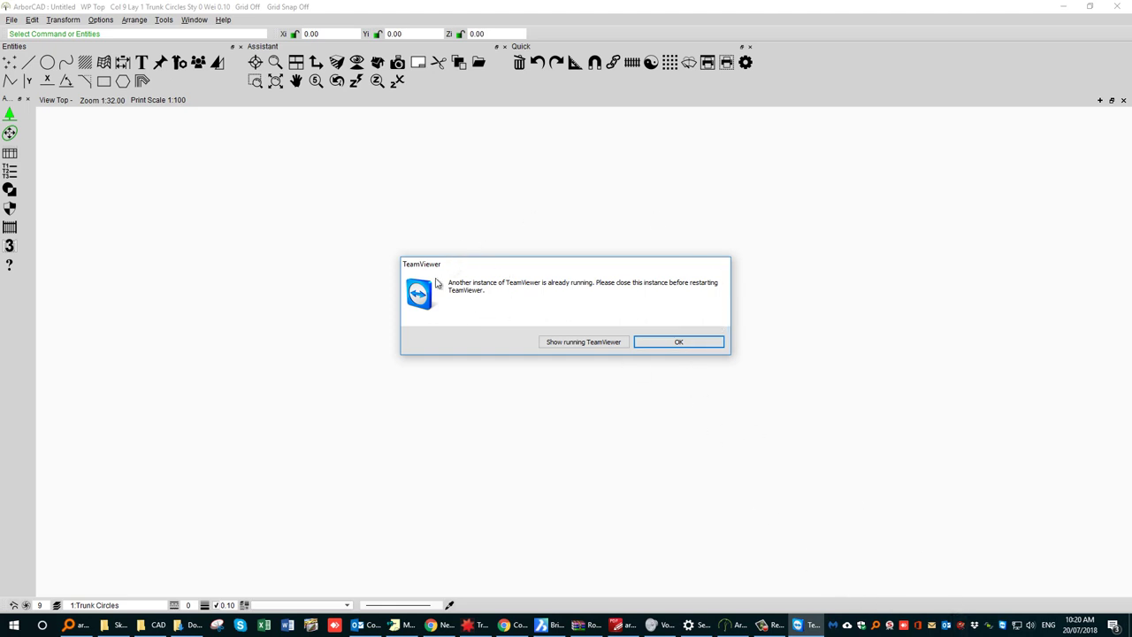
pyautogui.click(604, 343)
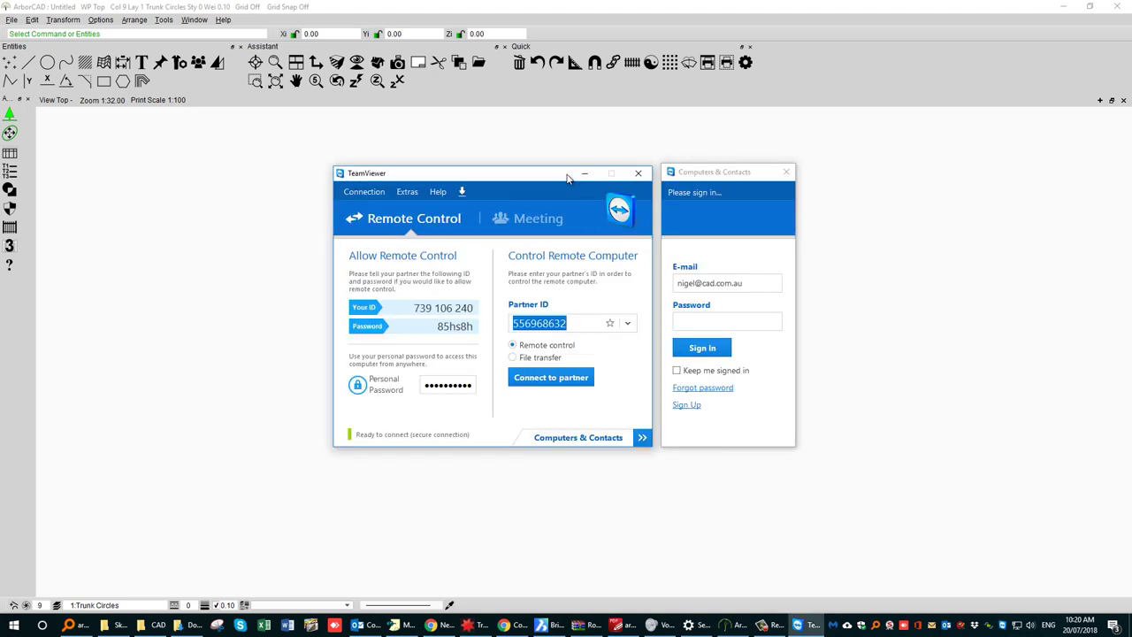
pyautogui.moveTo(582, 179); pyautogui.dragTo(561, 153)
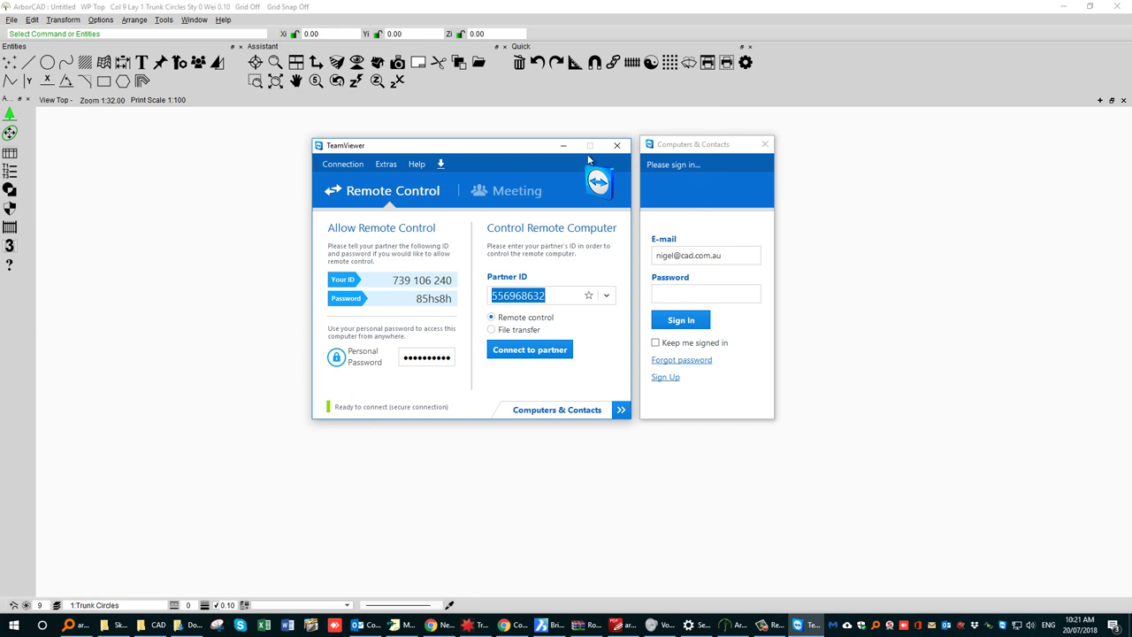
pyautogui.click(616, 147)
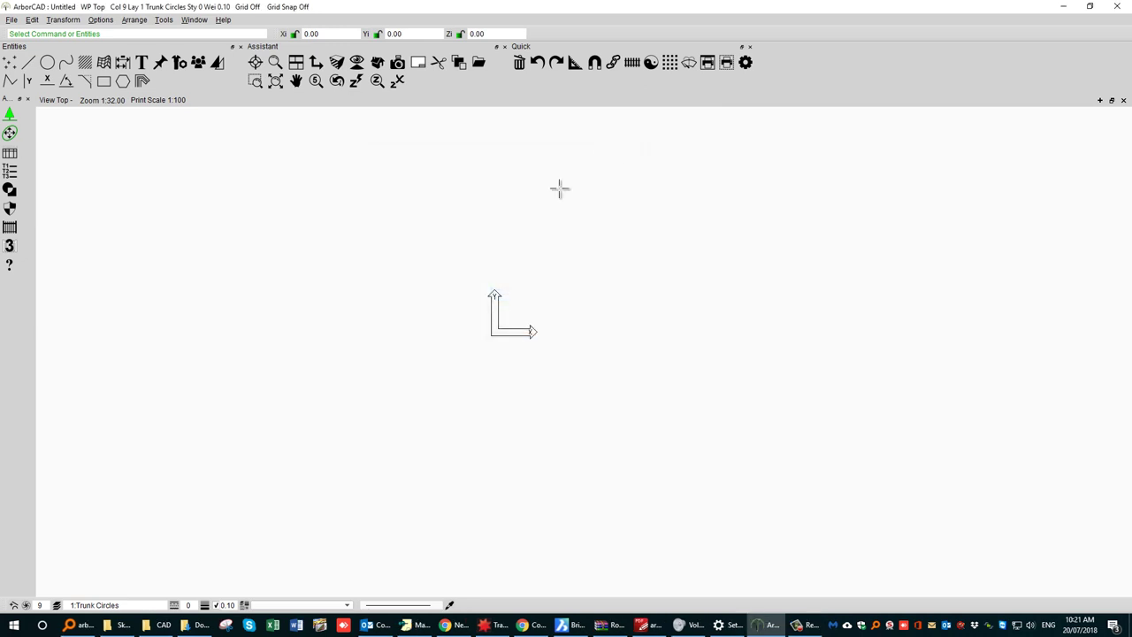
# Check the program's version information in the About dialog and close the dialog.
pyautogui.click(223, 20)
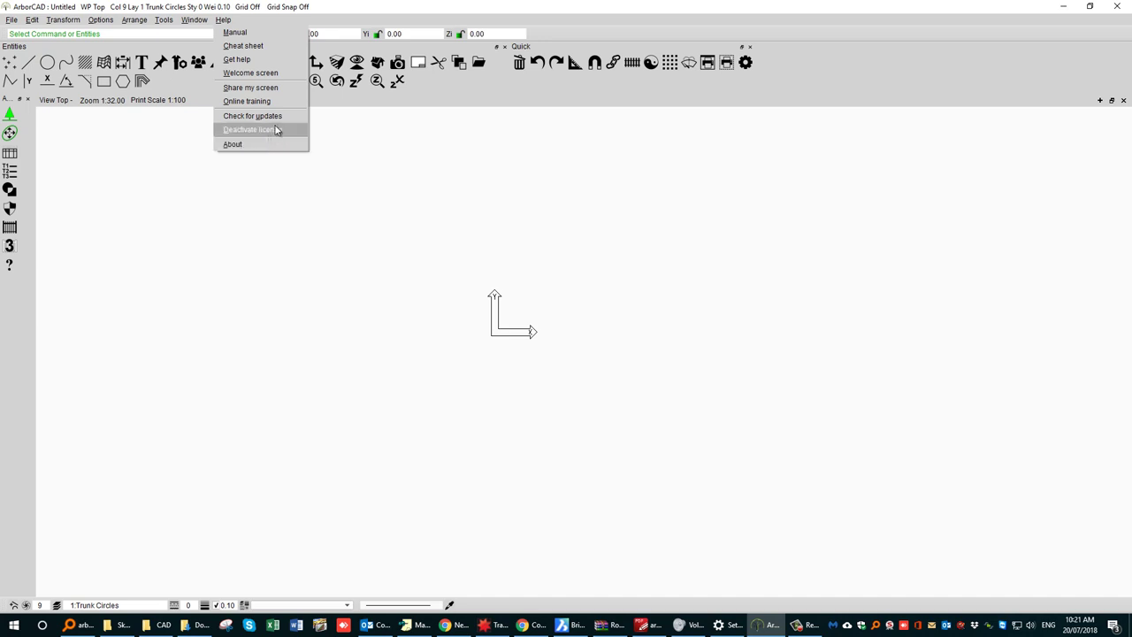
pyautogui.click(235, 147)
pyautogui.moveTo(557, 231); pyautogui.dragTo(372, 154)
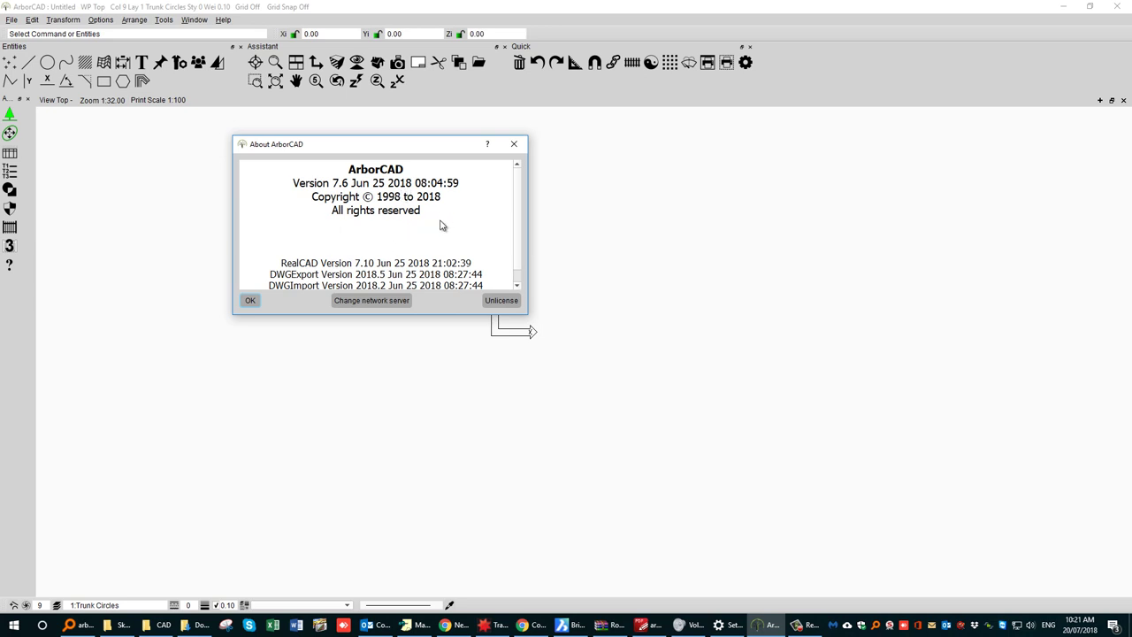
pyautogui.click(252, 300)
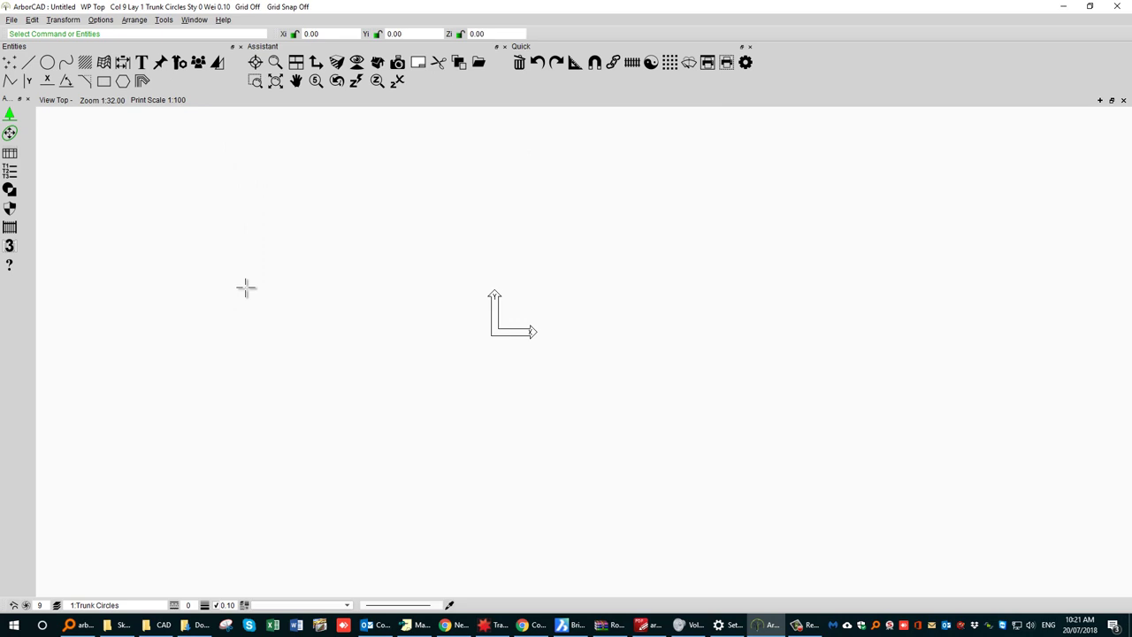
# In File Explorer, go to C:\Users\Public\ArborCAD-v7\Training and widen the Name column.
pyautogui.click(152, 626)
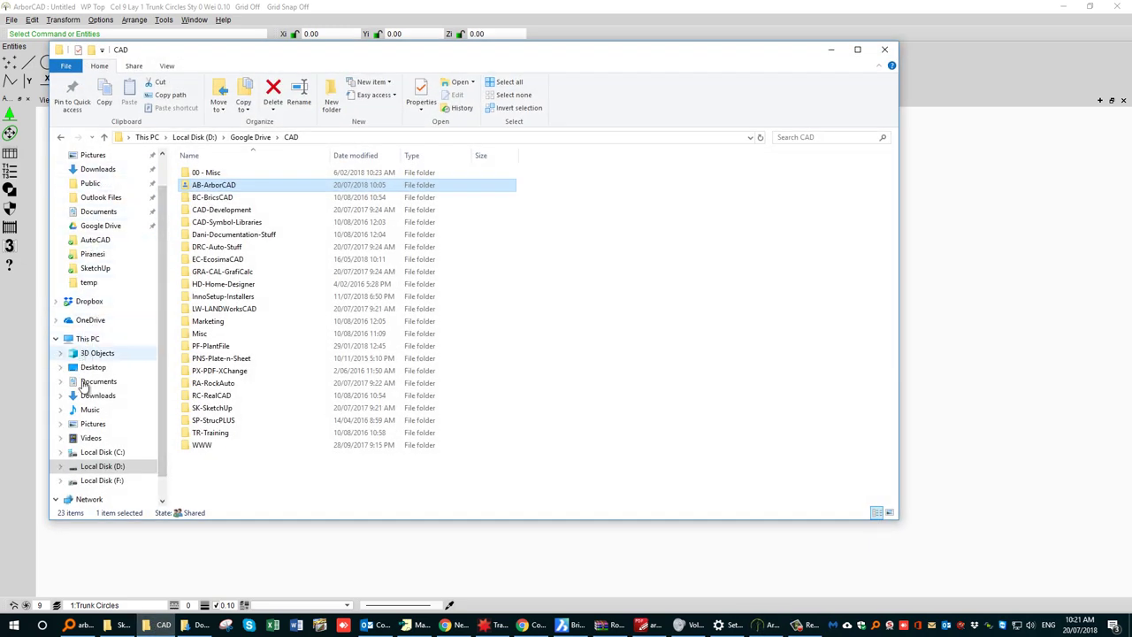
pyautogui.click(89, 455)
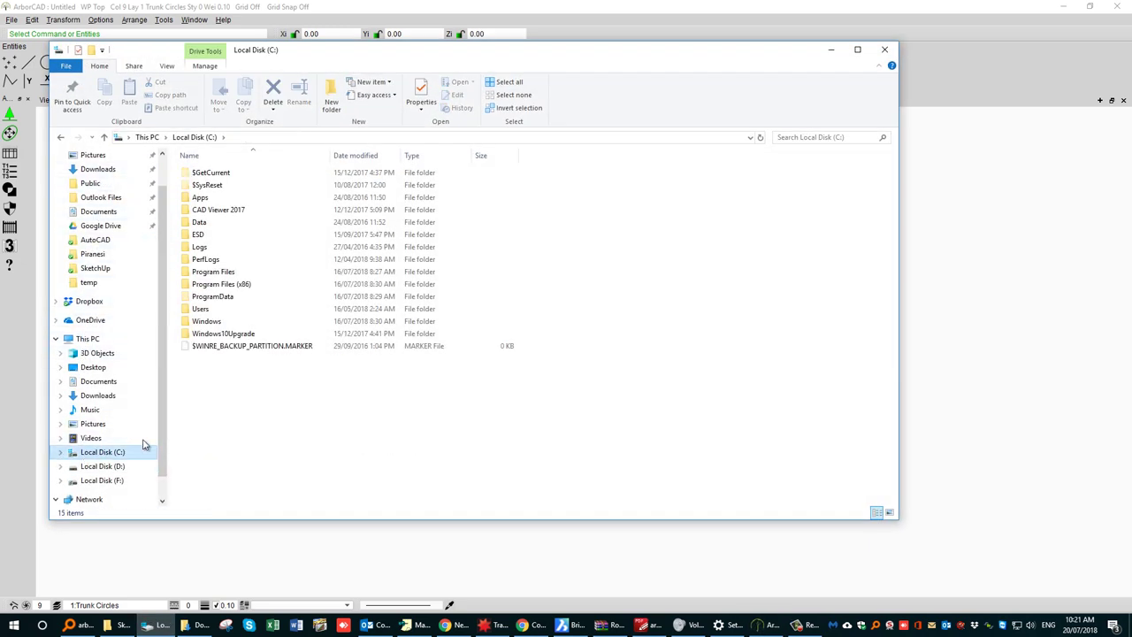
pyautogui.click(198, 311)
pyautogui.doubleClick(199, 311)
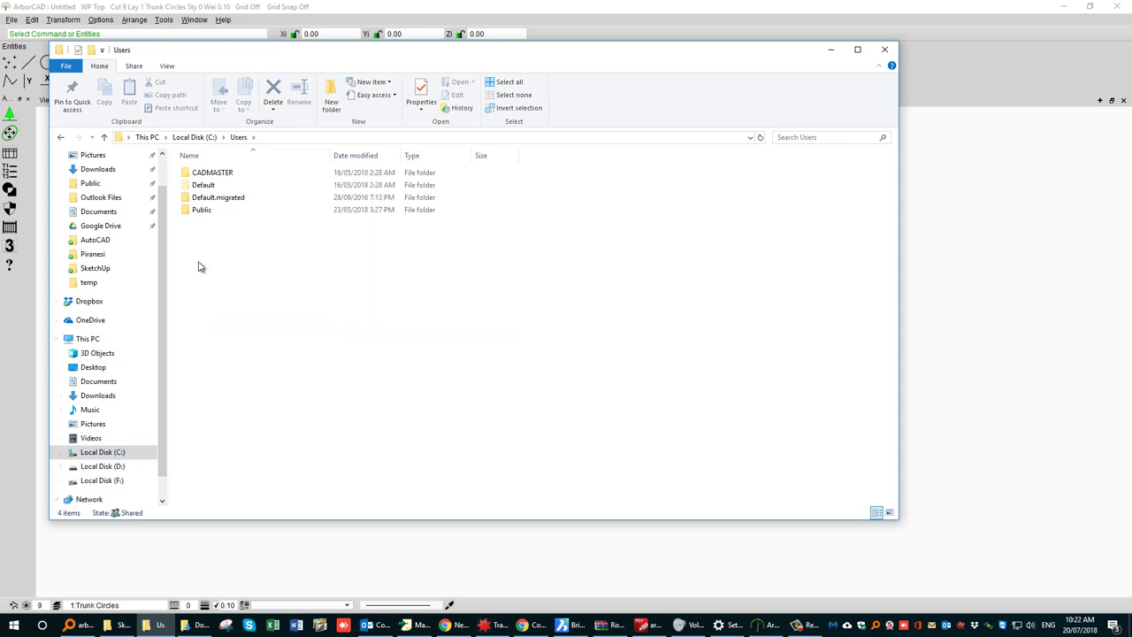
pyautogui.click(202, 209)
pyautogui.doubleClick(202, 210)
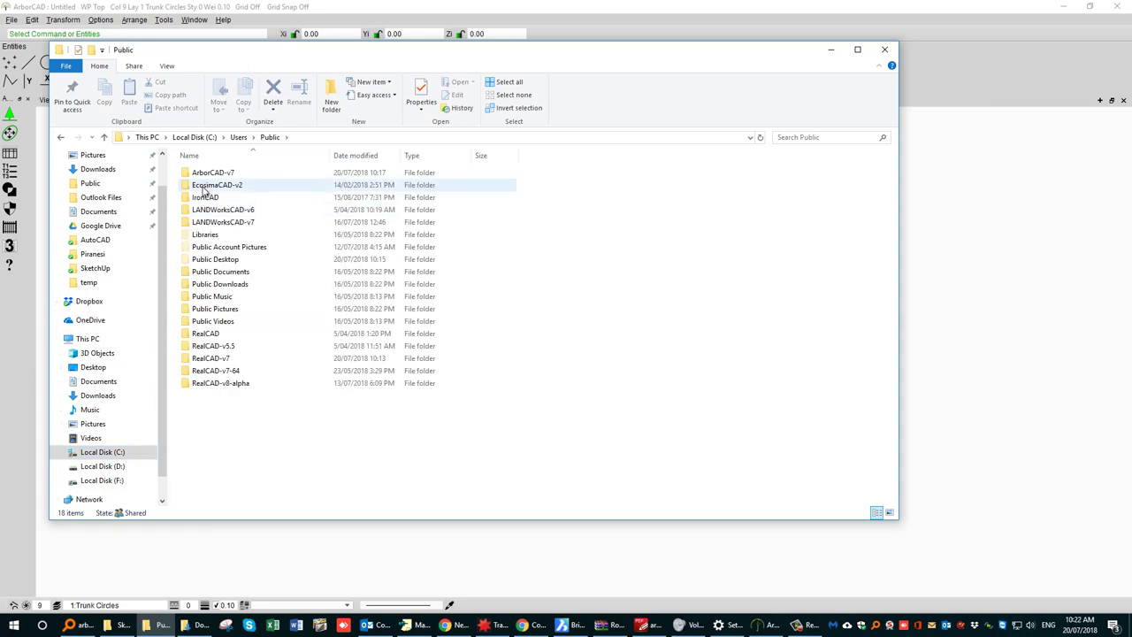
pyautogui.doubleClick(202, 174)
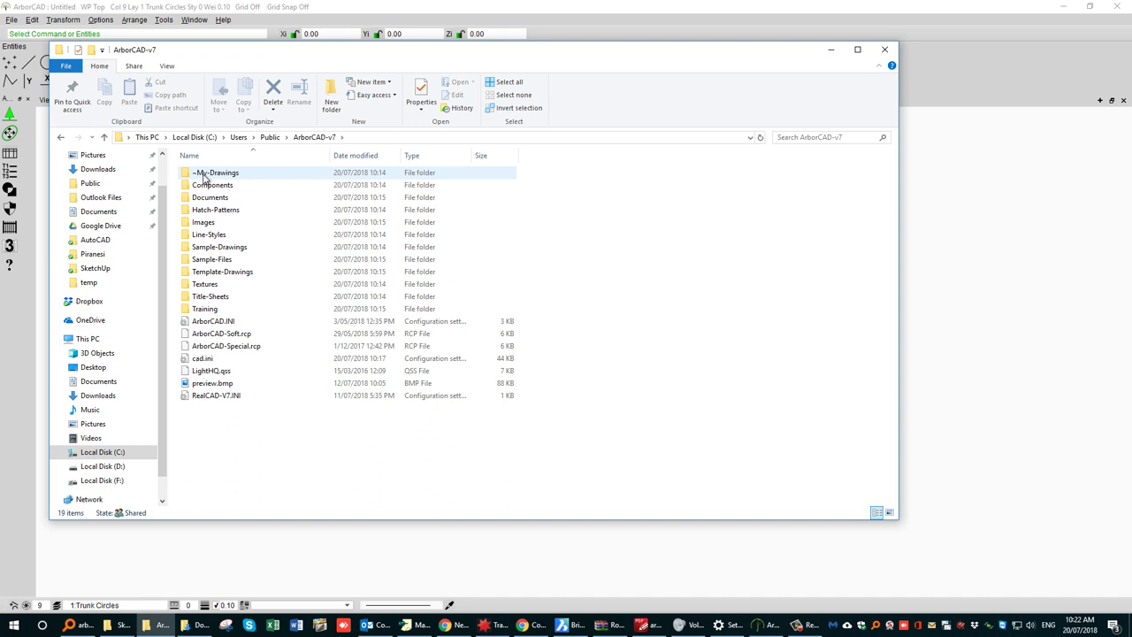
pyautogui.doubleClick(203, 309)
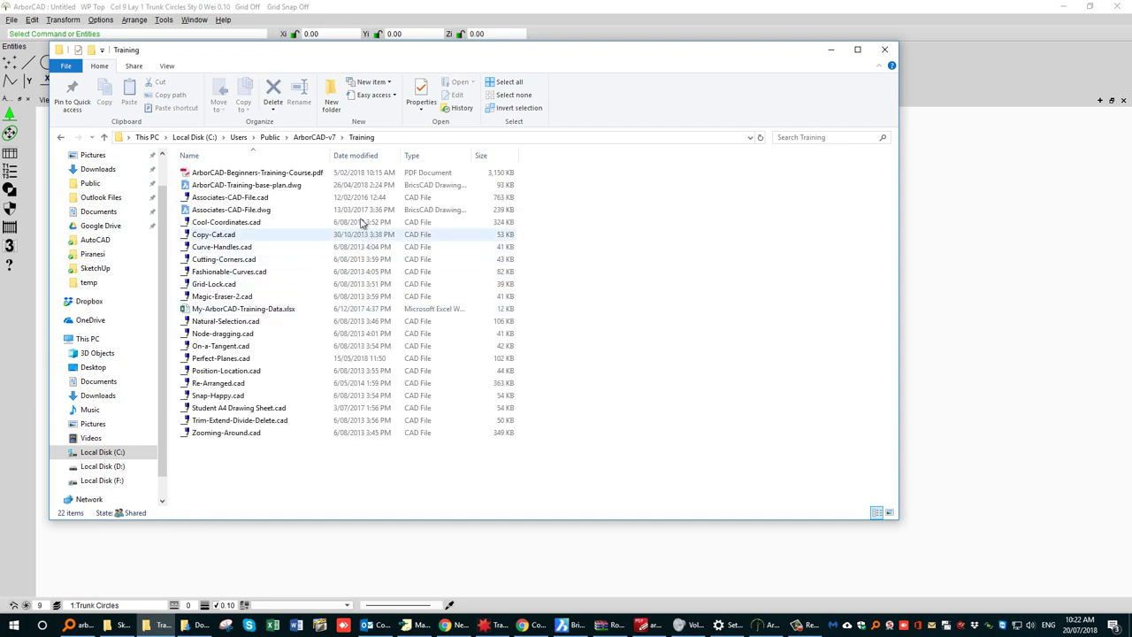
pyautogui.moveTo(330, 155); pyautogui.dragTo(396, 156)
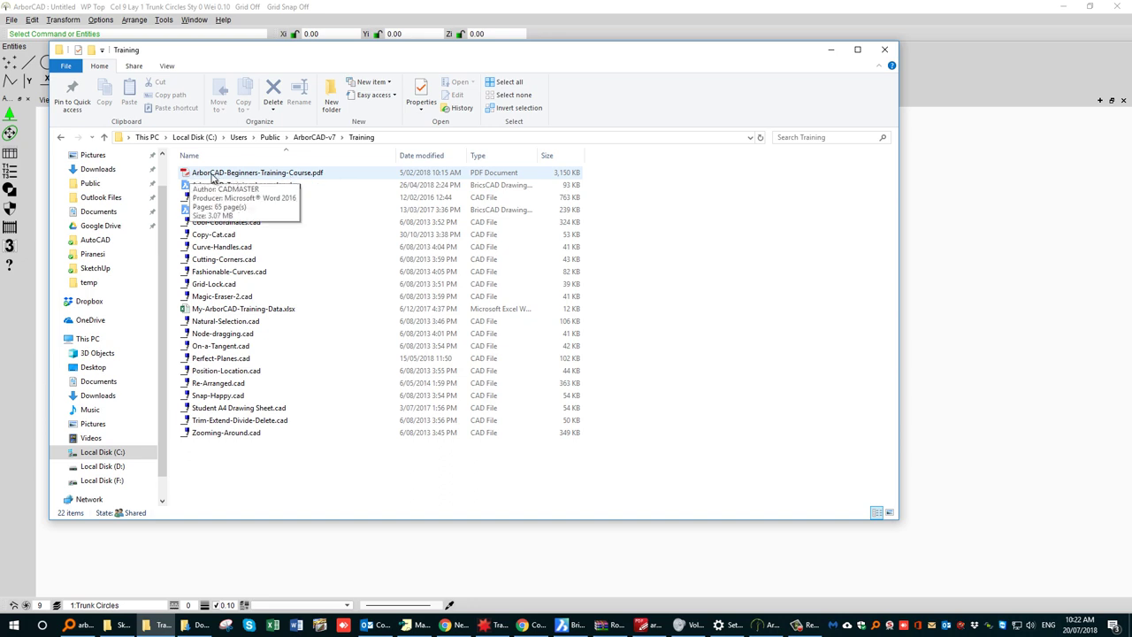
# Open ArborCAD-Beginners-Training-Course.pdf, return to its cover page, and move on to the Introduction on page 2.
pyautogui.click(215, 178)
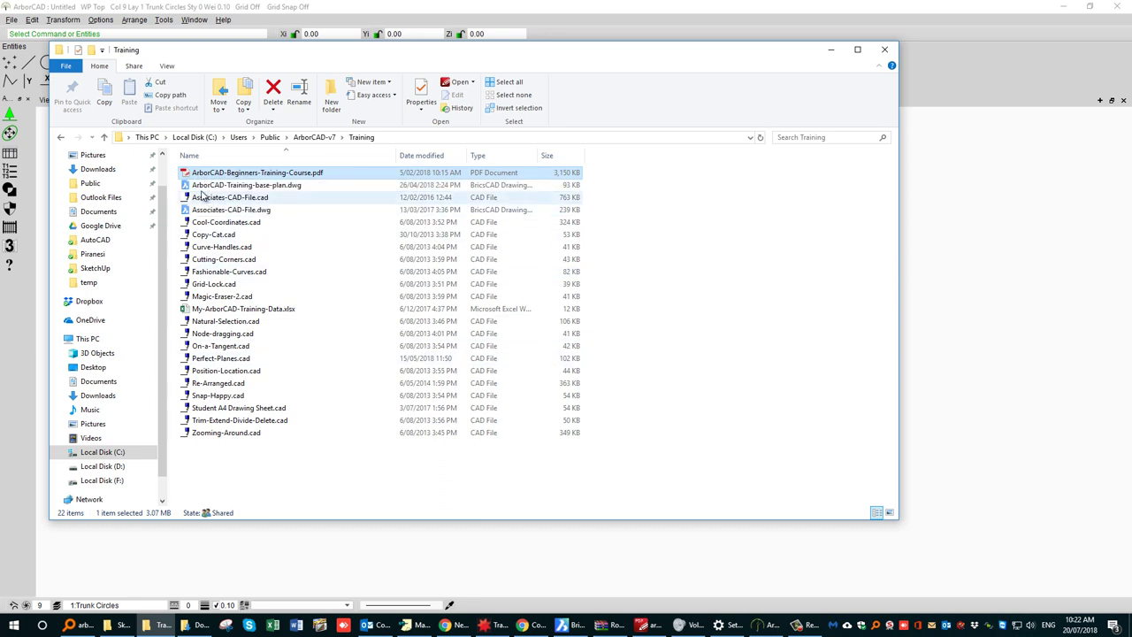
pyautogui.doubleClick(200, 174)
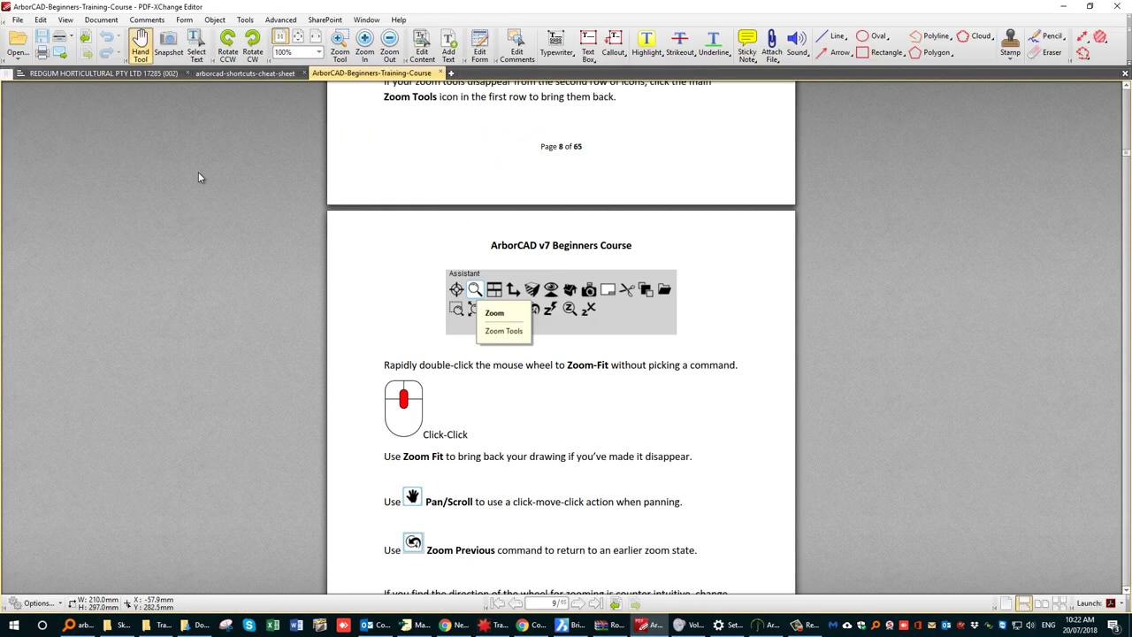
pyautogui.scroll(15, 544, 172)
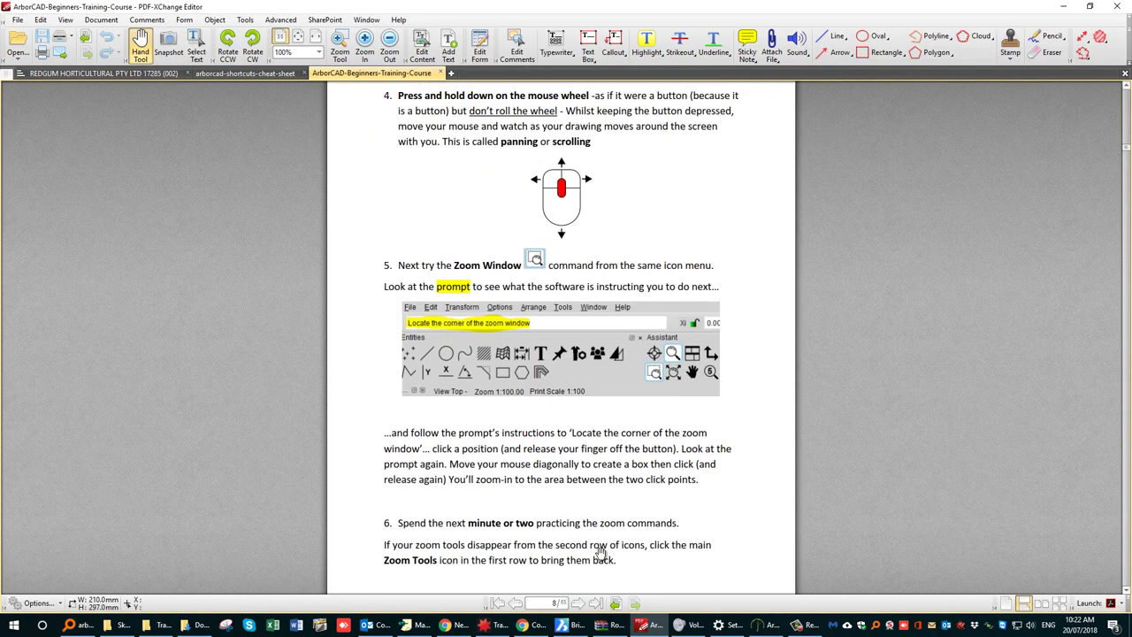
pyautogui.scroll(15, 485, 204)
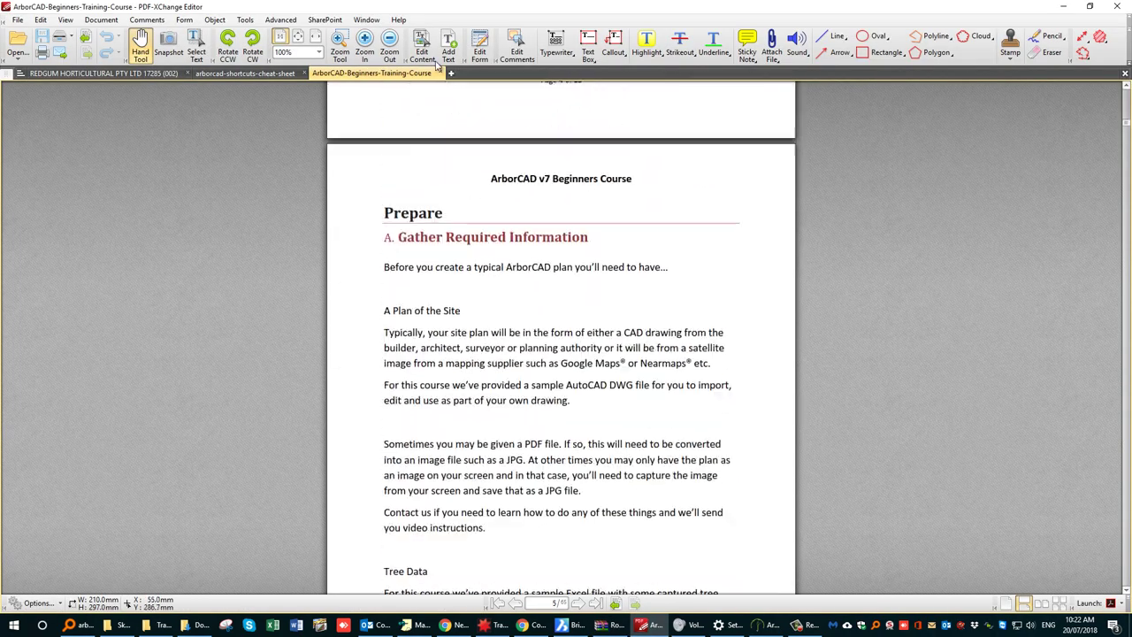
pyautogui.scroll(15, 485, 204)
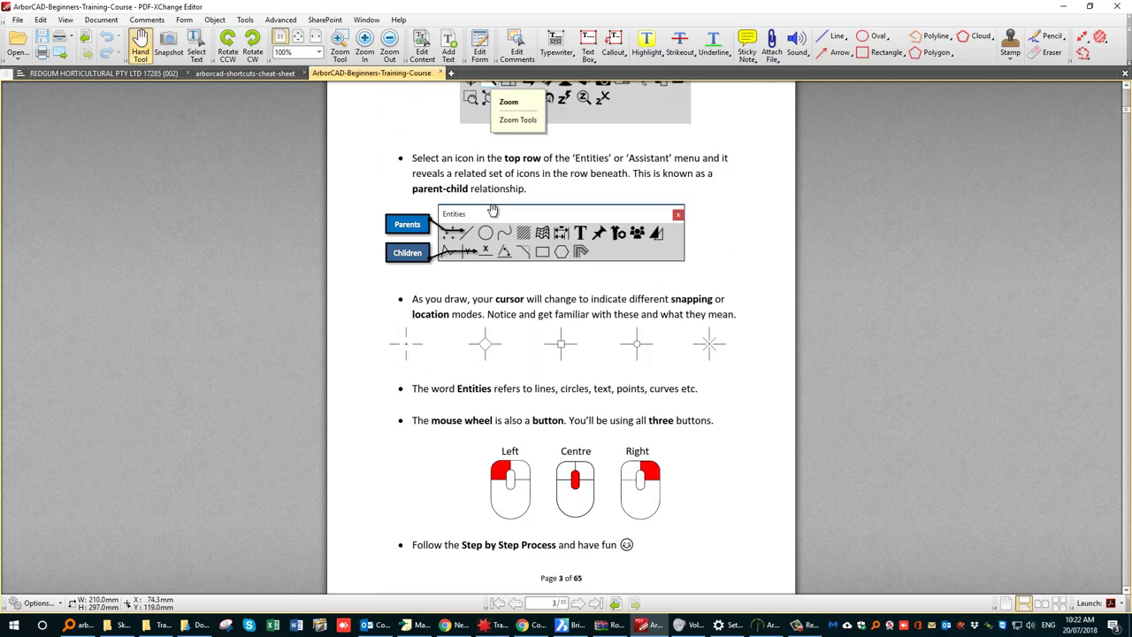
pyautogui.scroll(5, 484, 227)
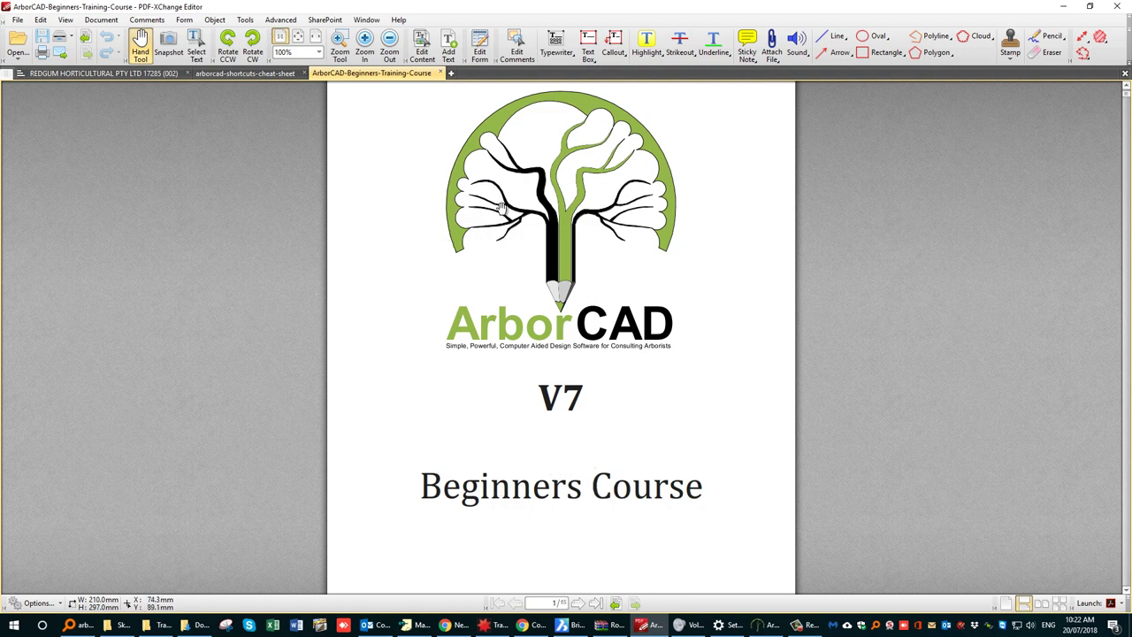
pyautogui.moveTo(546, 429); pyautogui.dragTo(546, 90)
pyautogui.moveTo(604, 449); pyautogui.dragTo(587, 172)
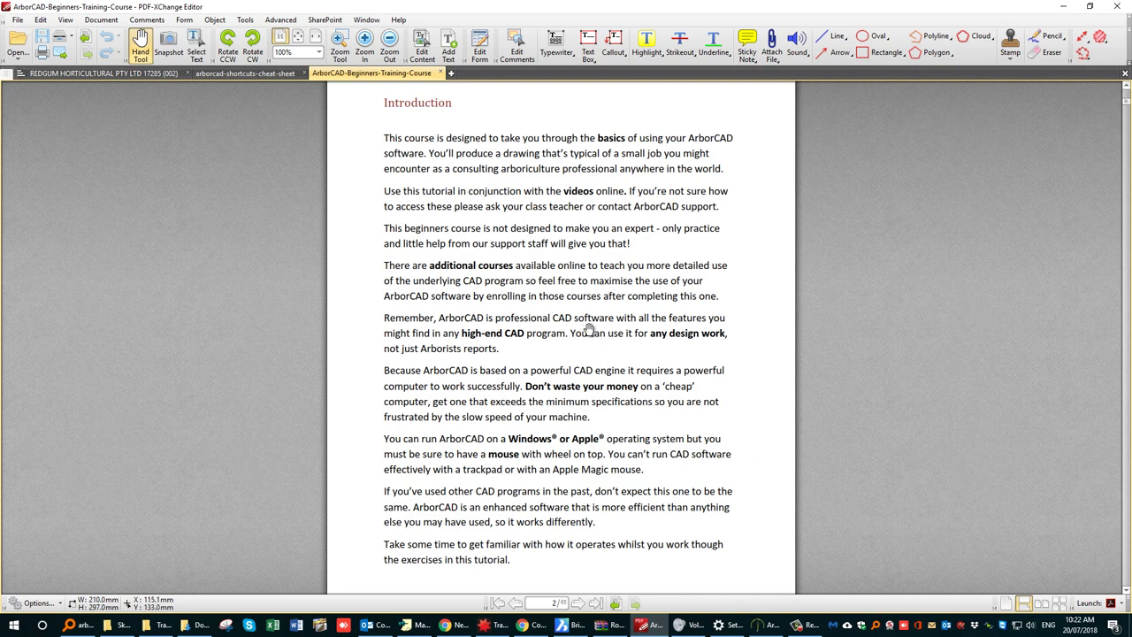
# Read the rest of the Introduction and the getting-started tips on pages 2 and 3 of the training course.
pyautogui.moveTo(557, 453); pyautogui.dragTo(528, 164)
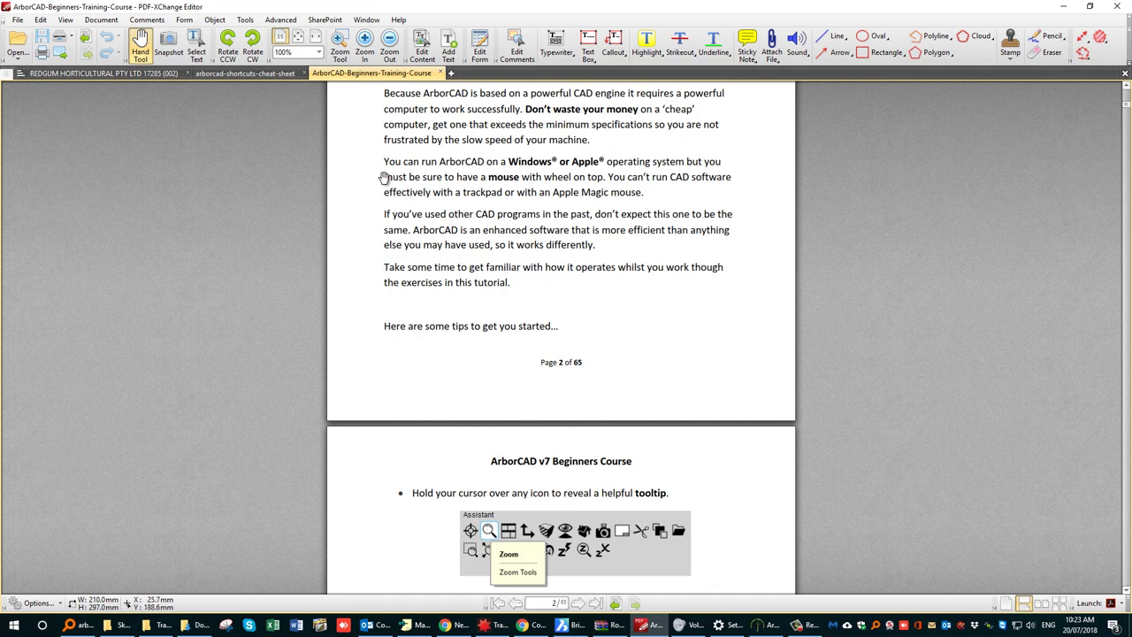
pyautogui.moveTo(566, 419); pyautogui.dragTo(562, 113)
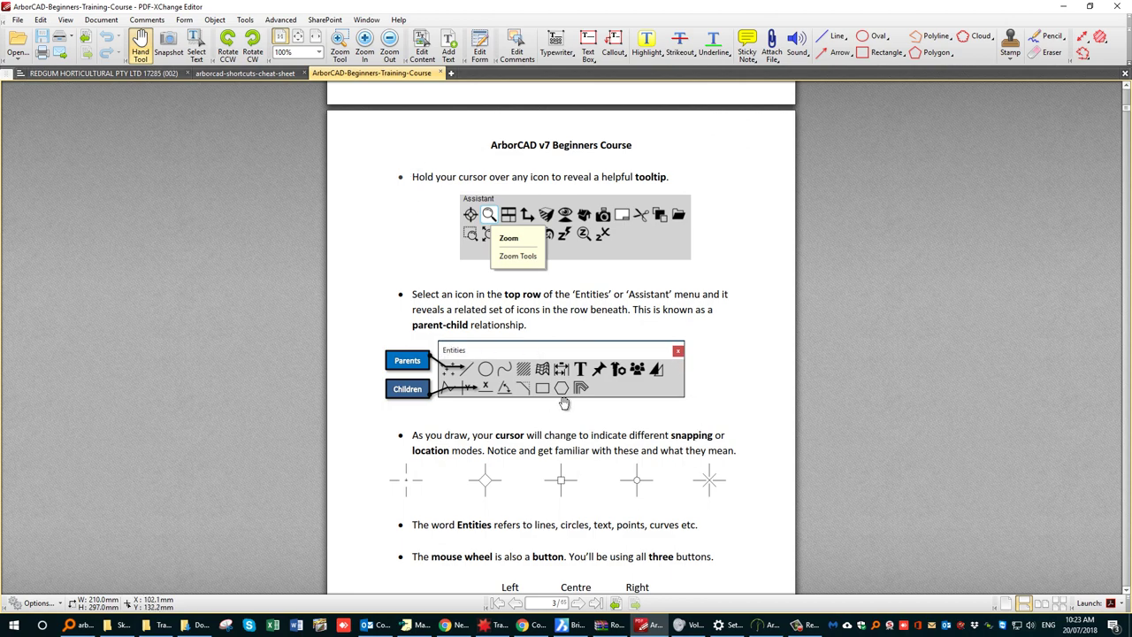
pyautogui.moveTo(562, 467); pyautogui.dragTo(560, 372)
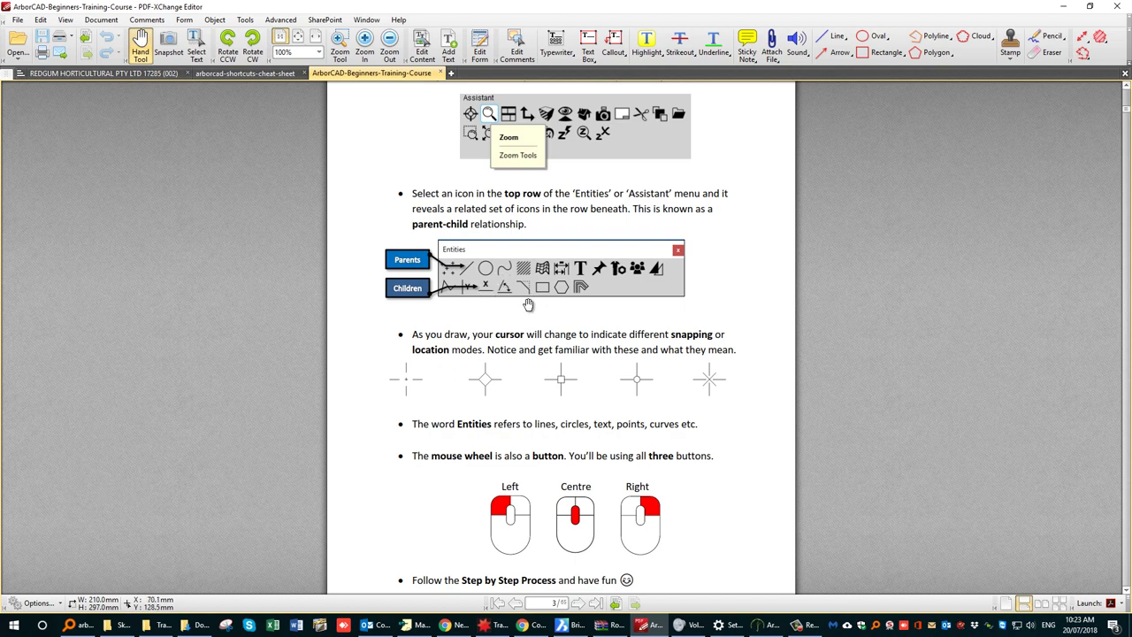
pyautogui.moveTo(553, 361); pyautogui.dragTo(537, 236)
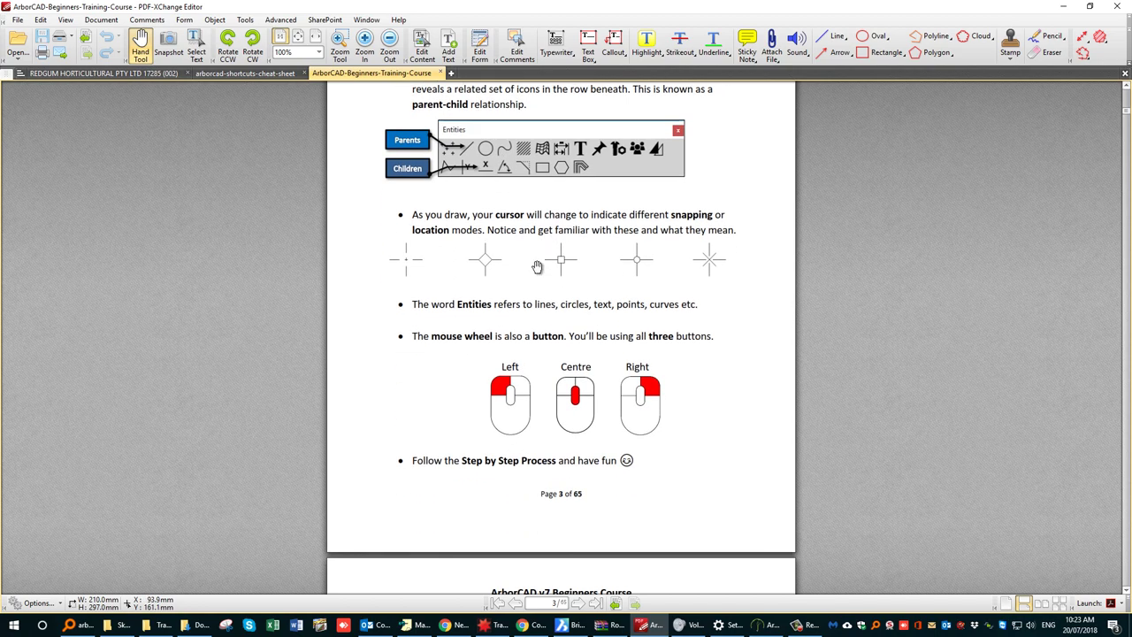
# Review the Prepare, Produce, Protect and Paperize steps on page 4, return to ArborCAD, and close the Training folder window.
pyautogui.moveTo(559, 393); pyautogui.dragTo(559, 135)
pyautogui.moveTo(559, 465); pyautogui.dragTo(546, 230)
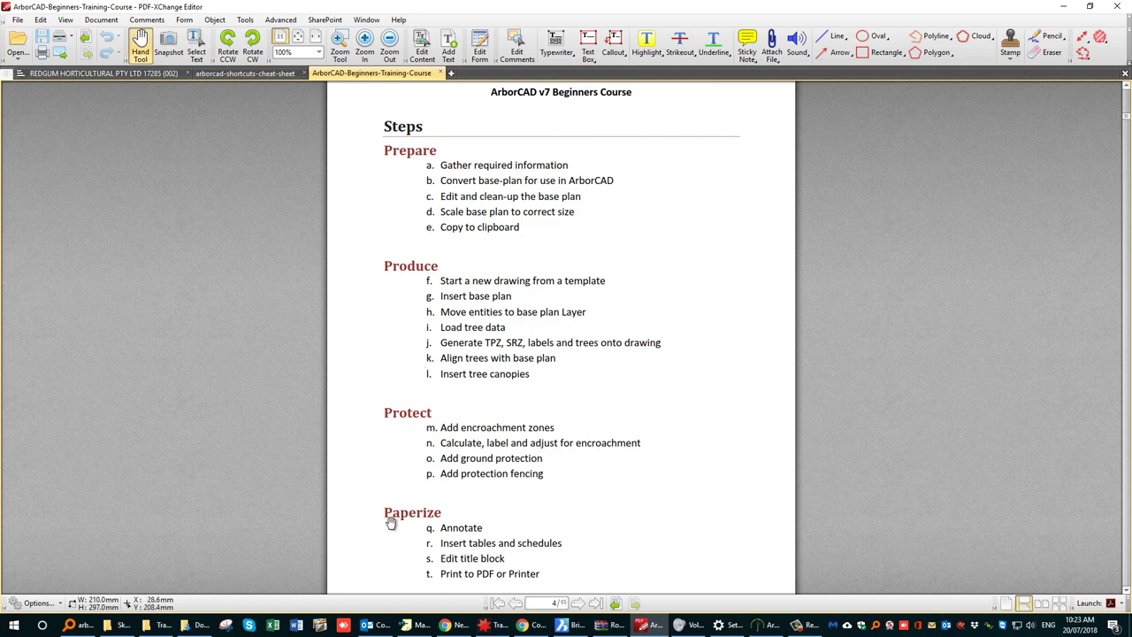
pyautogui.moveTo(390, 511); pyautogui.dragTo(392, 350)
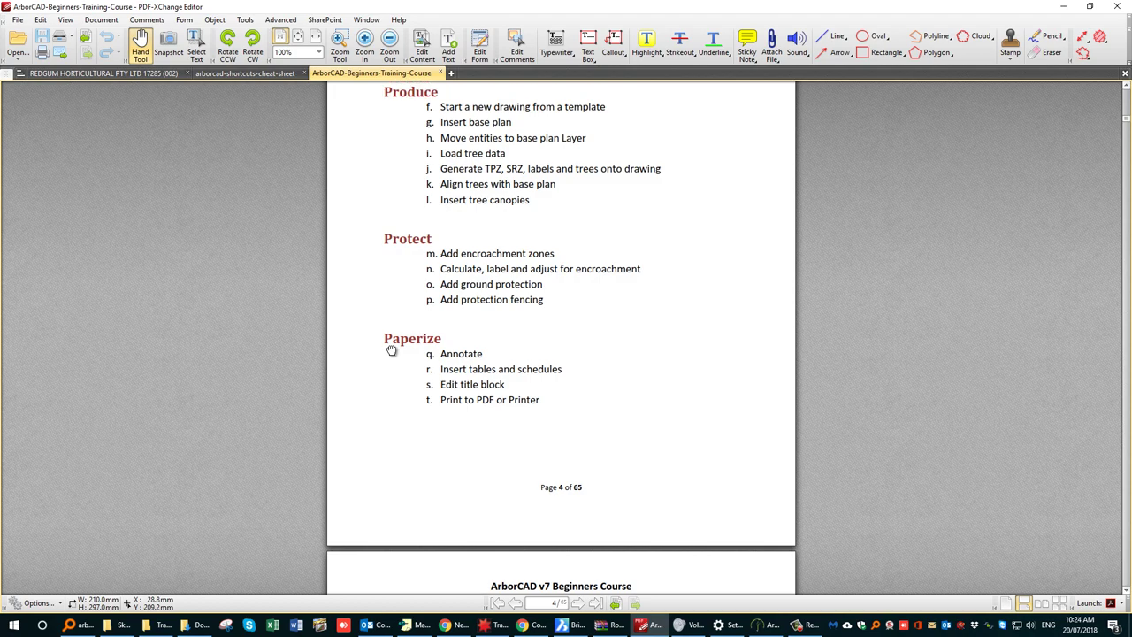
pyautogui.scroll(1, 392, 361)
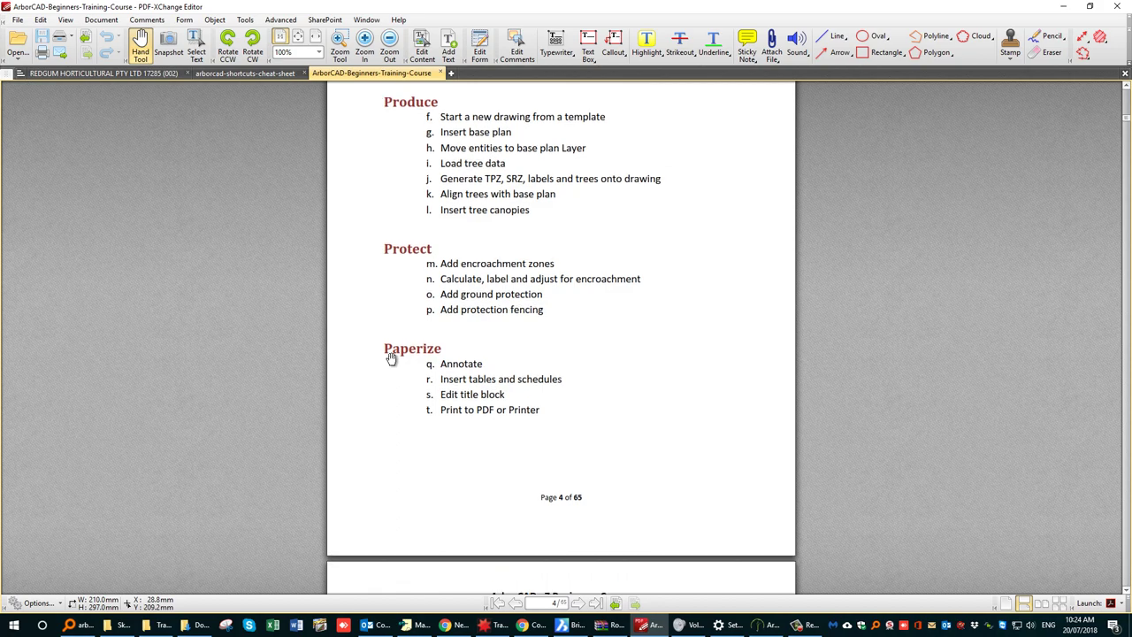
pyautogui.moveTo(469, 431); pyautogui.dragTo(474, 460)
pyautogui.scroll(4, 474, 460)
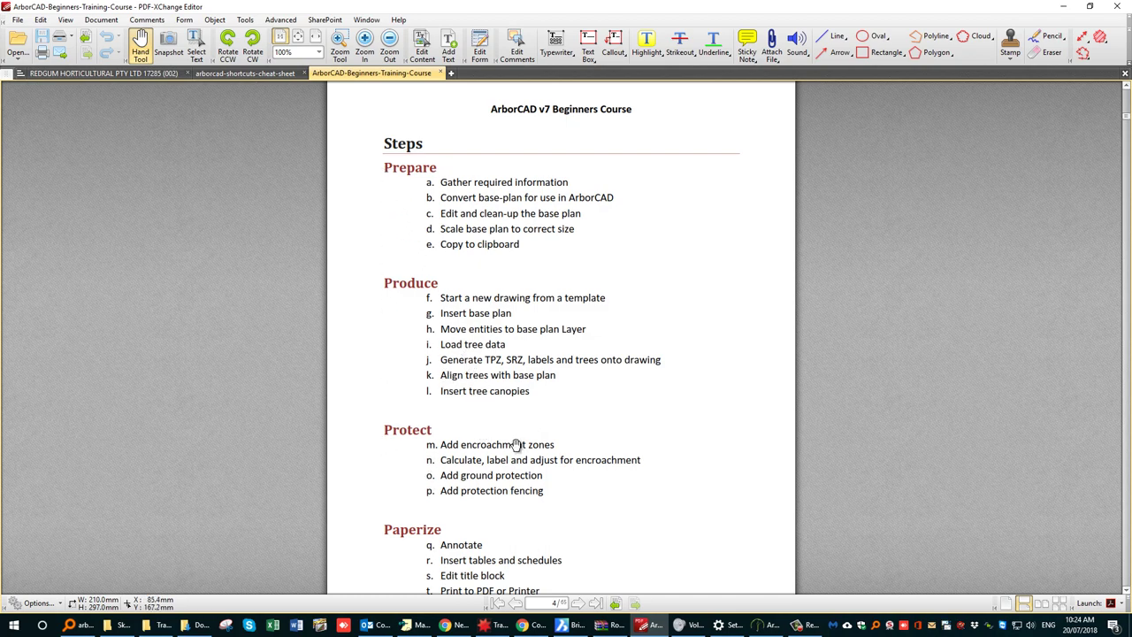
pyautogui.moveTo(526, 500); pyautogui.dragTo(531, 140)
pyautogui.moveTo(571, 408); pyautogui.dragTo(572, 265)
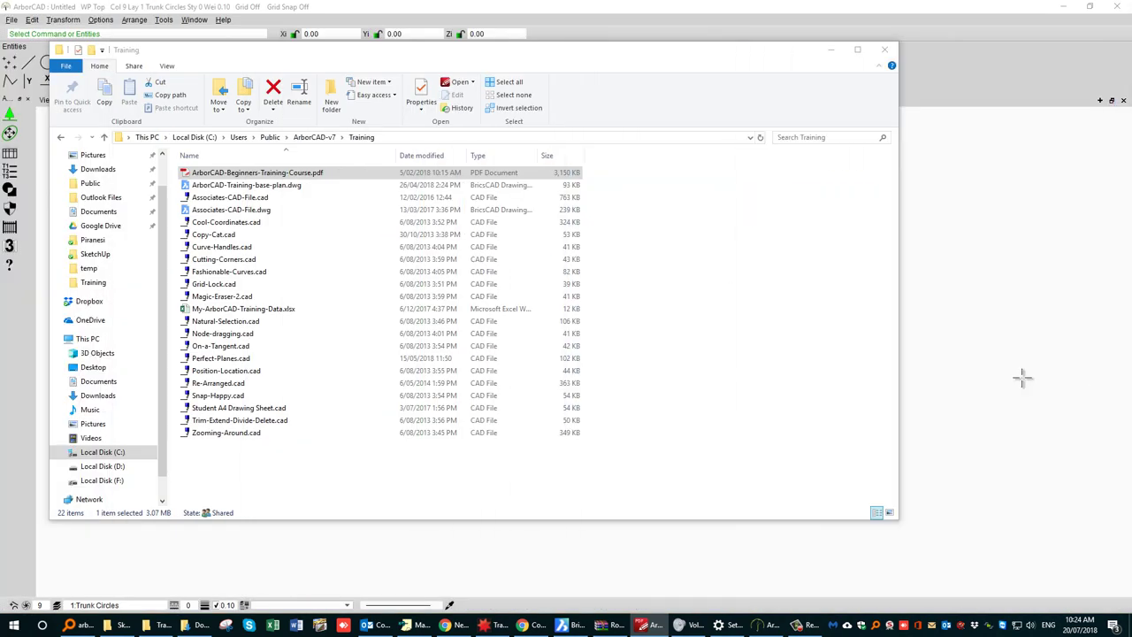
pyautogui.click(884, 48)
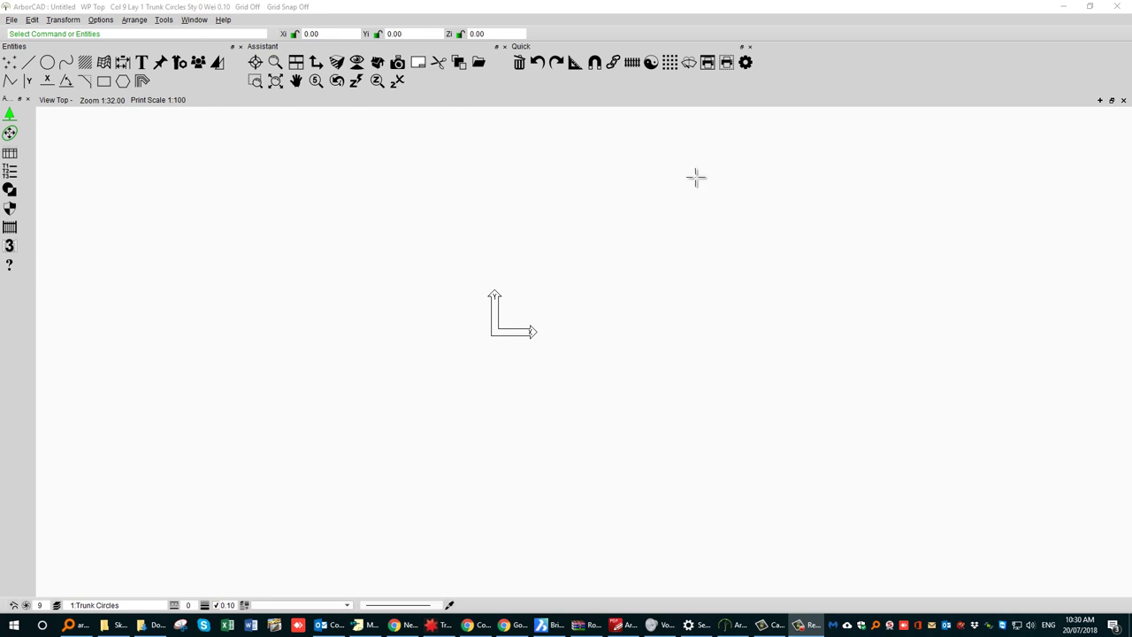
# Start a DWG import into the empty drawing and browse to the folder C:\Users\Public\ArborCAD-v7\Training.
pyautogui.moveTo(379, 220); pyautogui.dragTo(327, 207, button='middle')
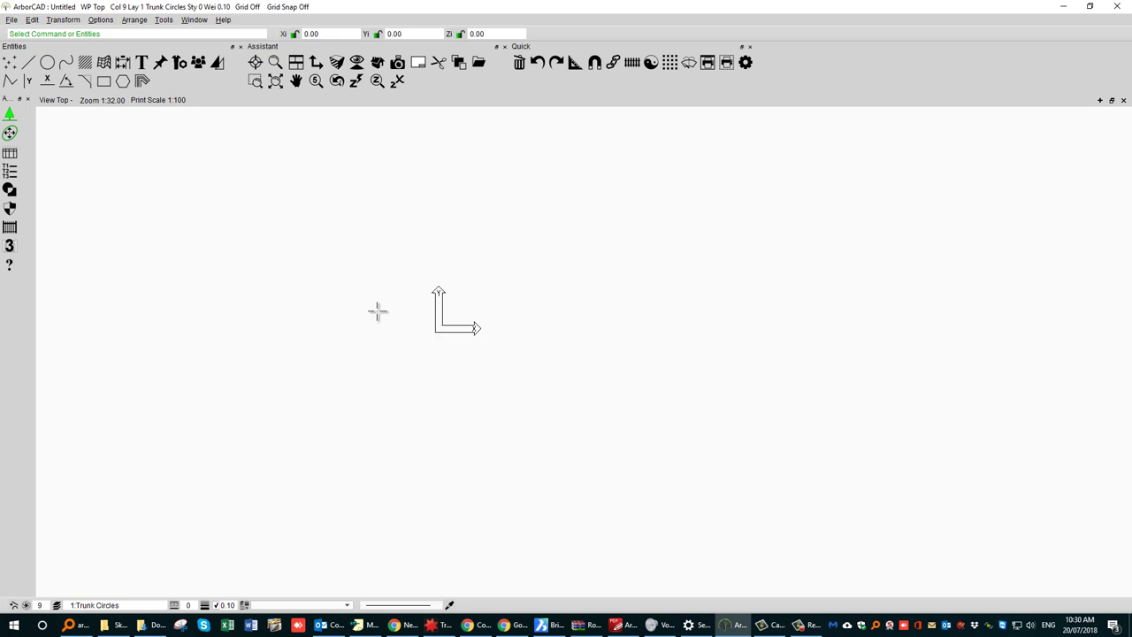
pyautogui.moveTo(397, 306); pyautogui.dragTo(460, 309, button='middle')
pyautogui.click(11, 19)
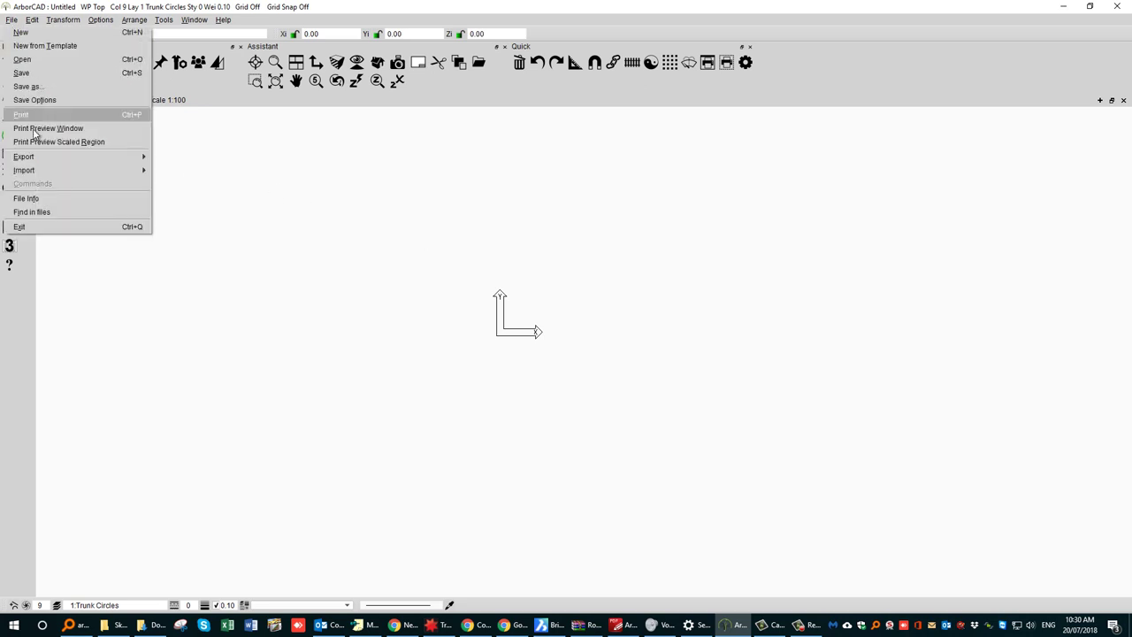
pyautogui.moveTo(41, 168)
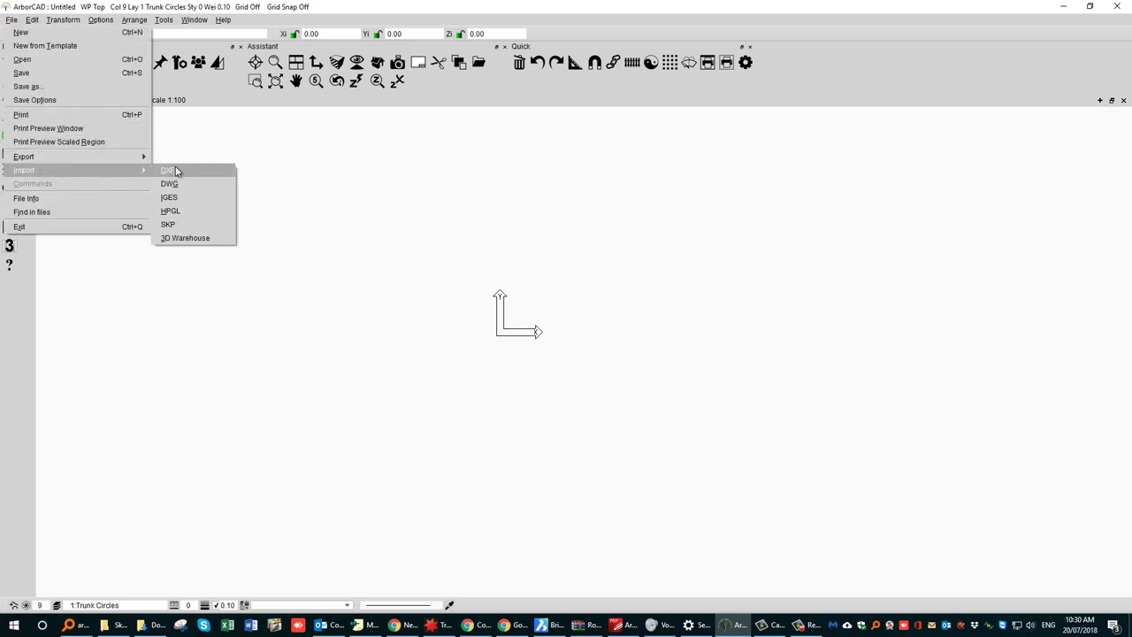
pyautogui.click(176, 184)
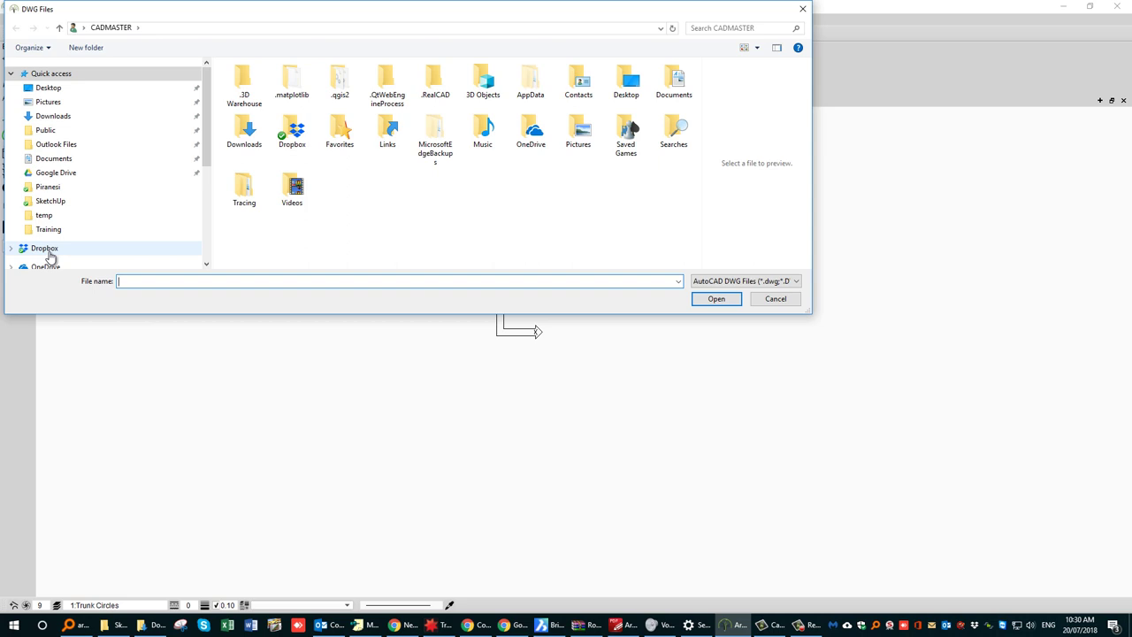
pyautogui.scroll(-3, 55, 164)
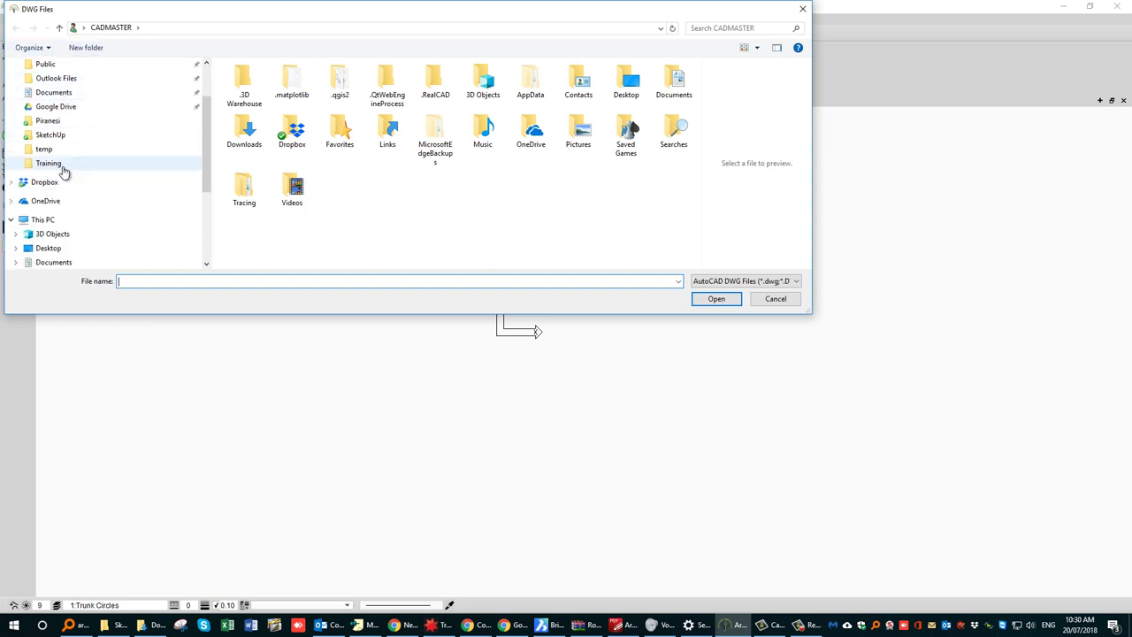
pyautogui.scroll(-6, 46, 250)
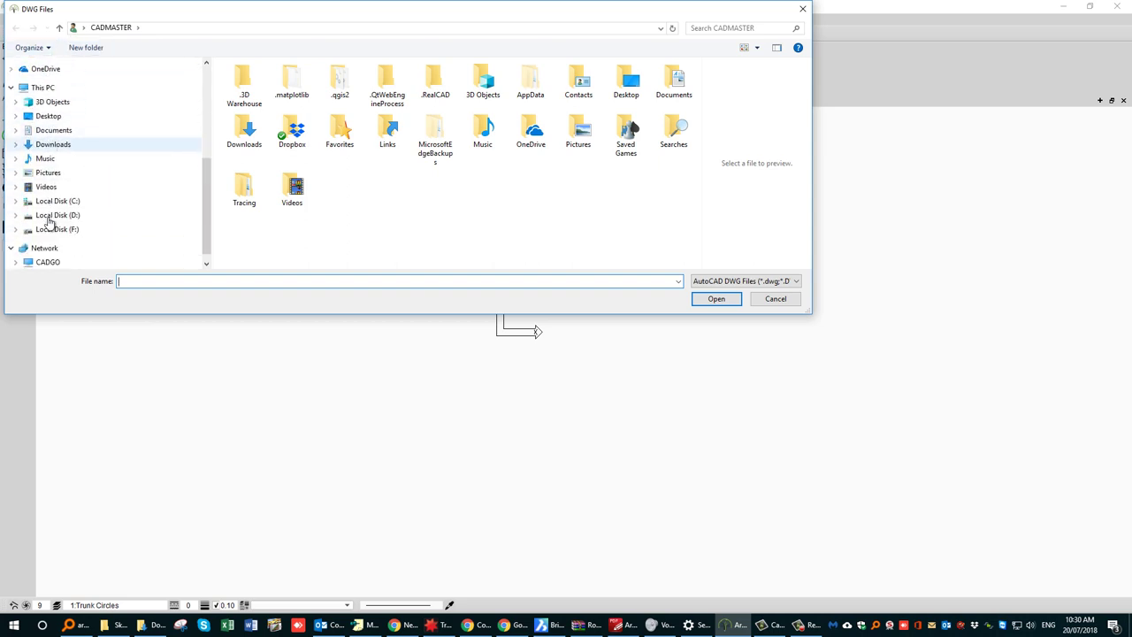
pyautogui.click(53, 202)
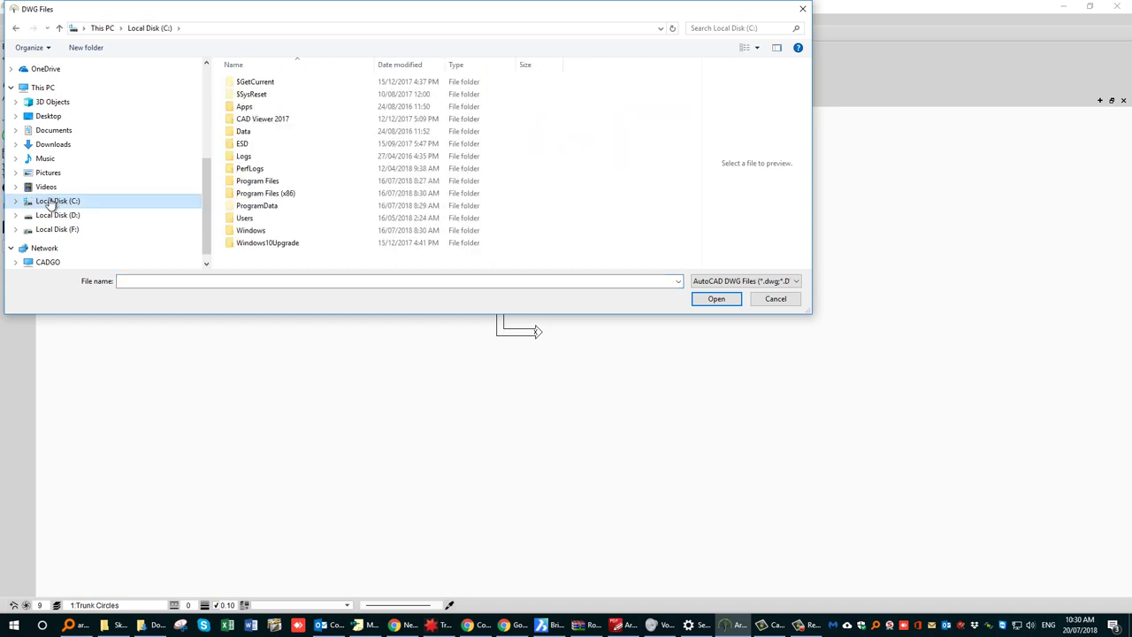
pyautogui.doubleClick(245, 218)
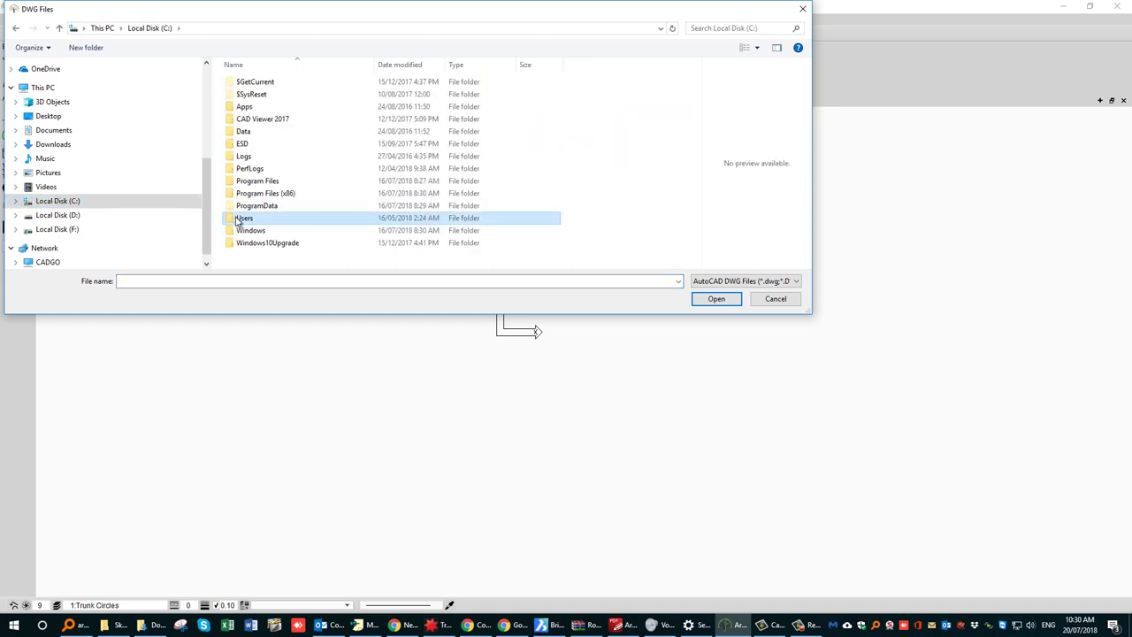
pyautogui.doubleClick(246, 119)
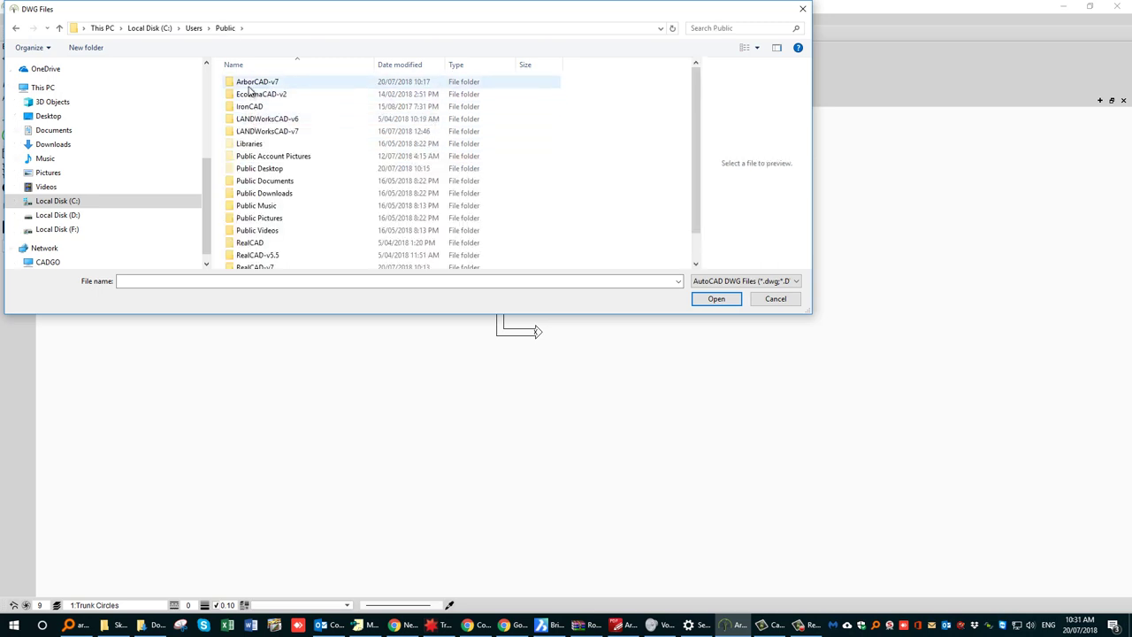
pyautogui.doubleClick(250, 84)
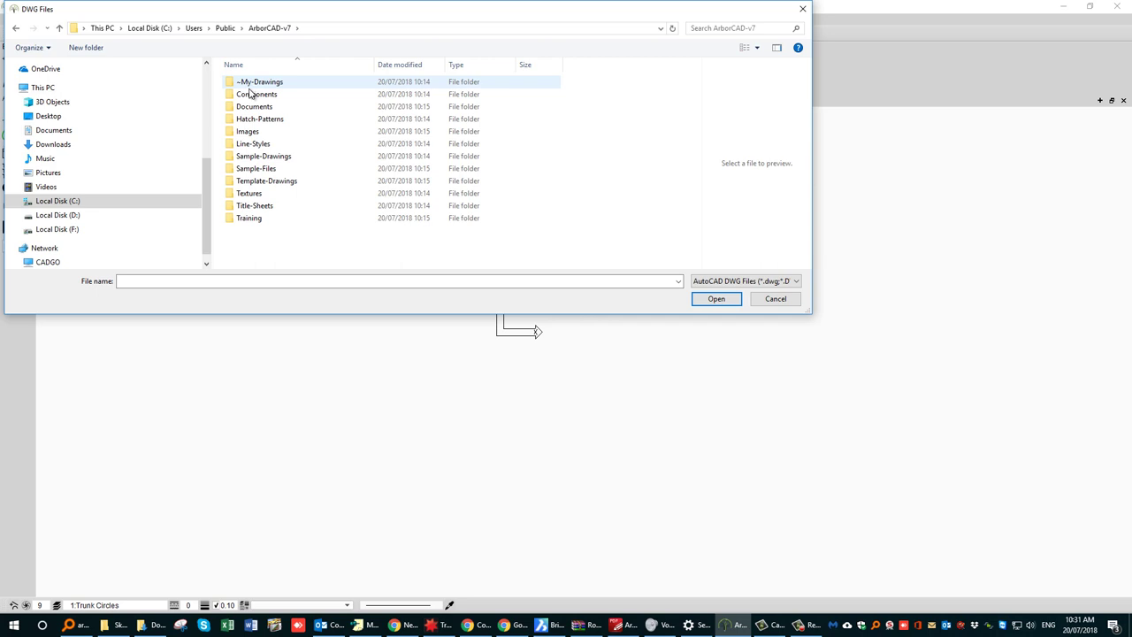
pyautogui.doubleClick(250, 218)
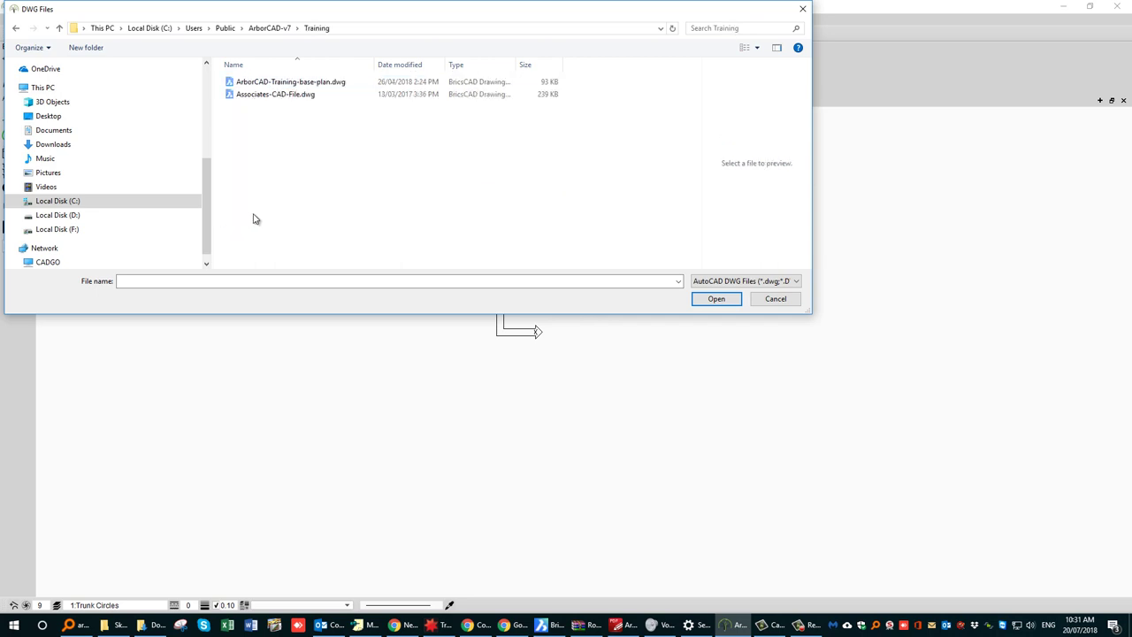
# Import ArborCAD-Training-base-plan.dwg and inspect the house plan and the small group of tree symbols far away from it.
pyautogui.click(302, 83)
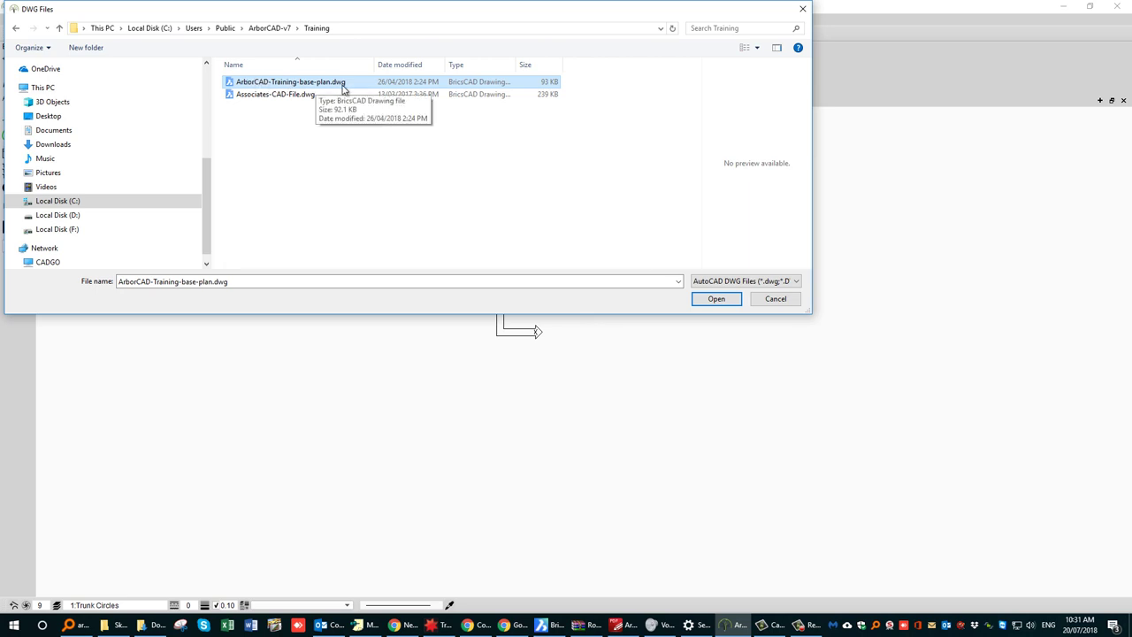
pyautogui.click(711, 299)
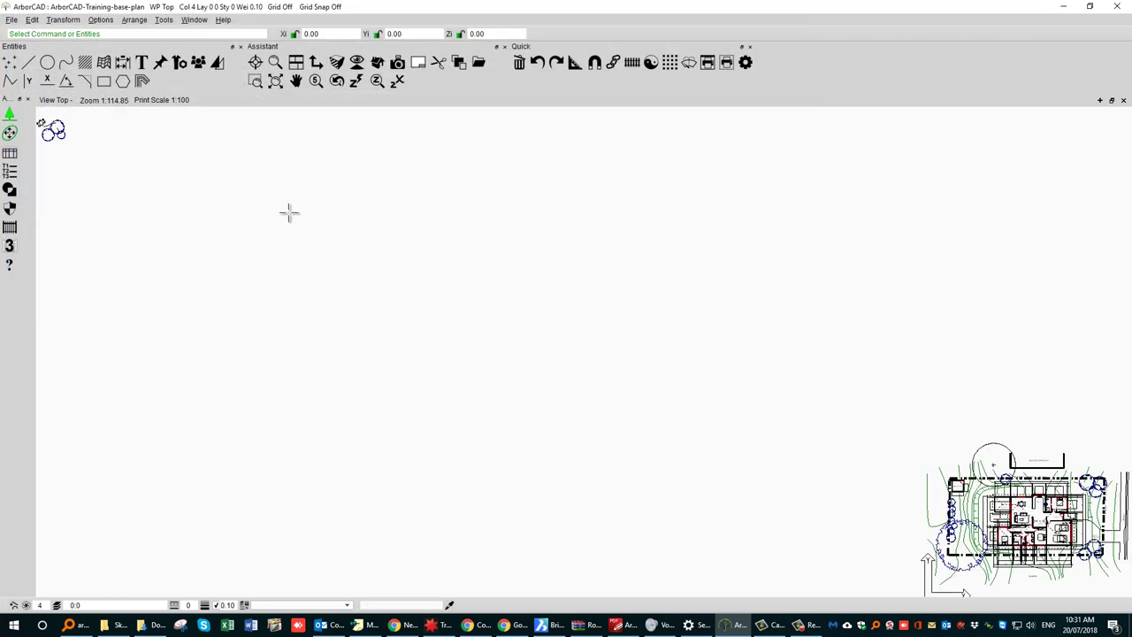
pyautogui.scroll(-2, 288, 212)
pyautogui.moveTo(528, 313); pyautogui.dragTo(563, 306, button='middle')
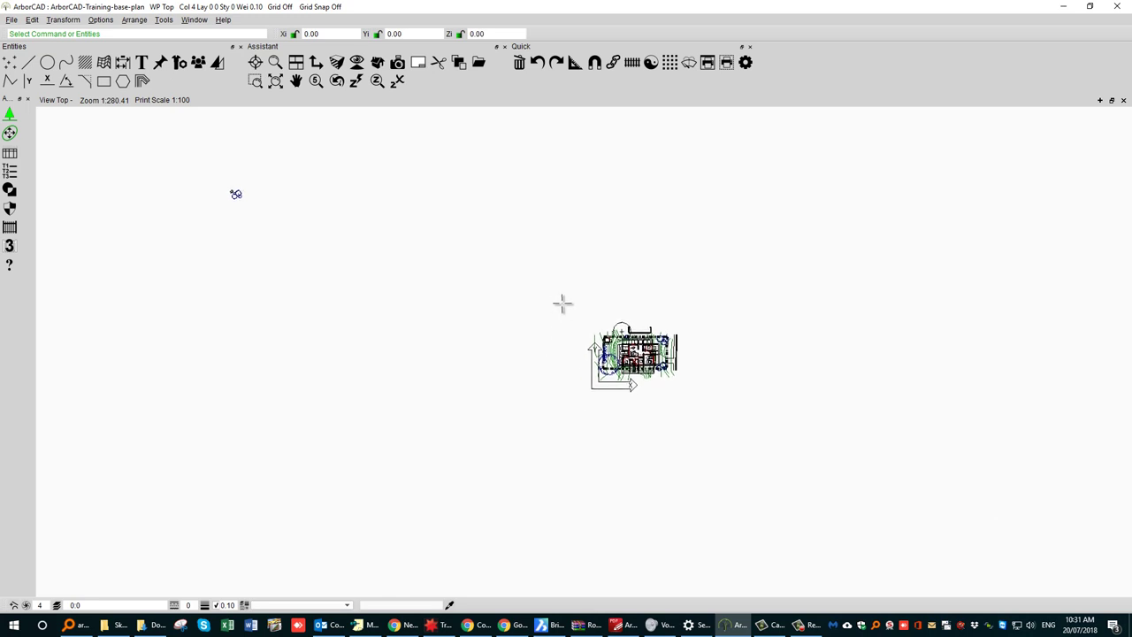
pyautogui.scroll(-1, 521, 261)
pyautogui.scroll(2, 520, 262)
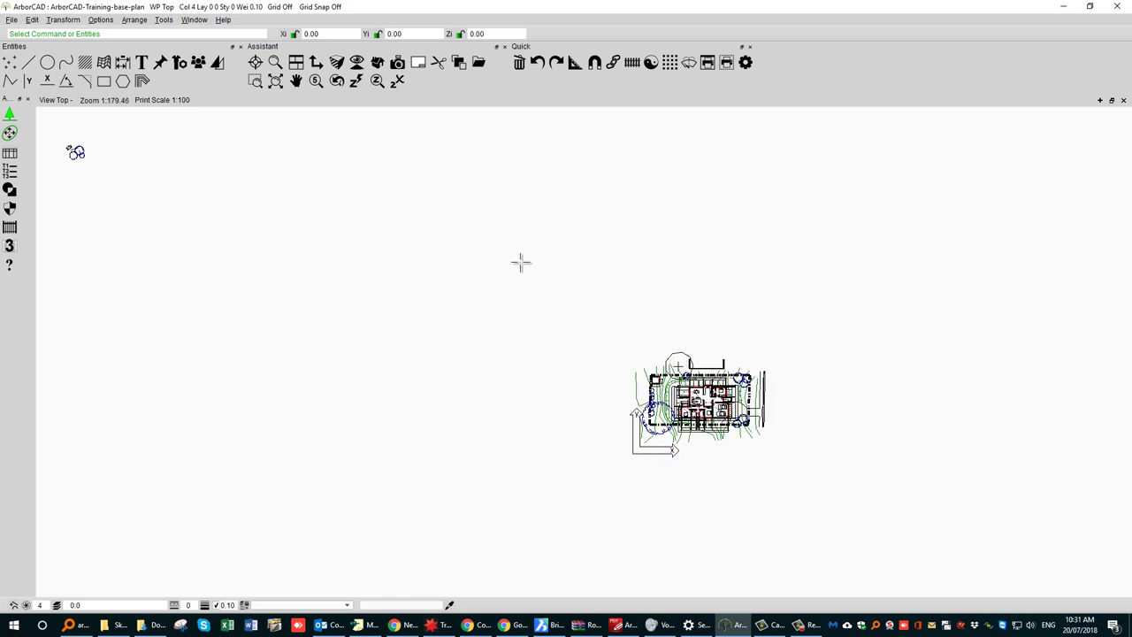
pyautogui.scroll(-1, 521, 262)
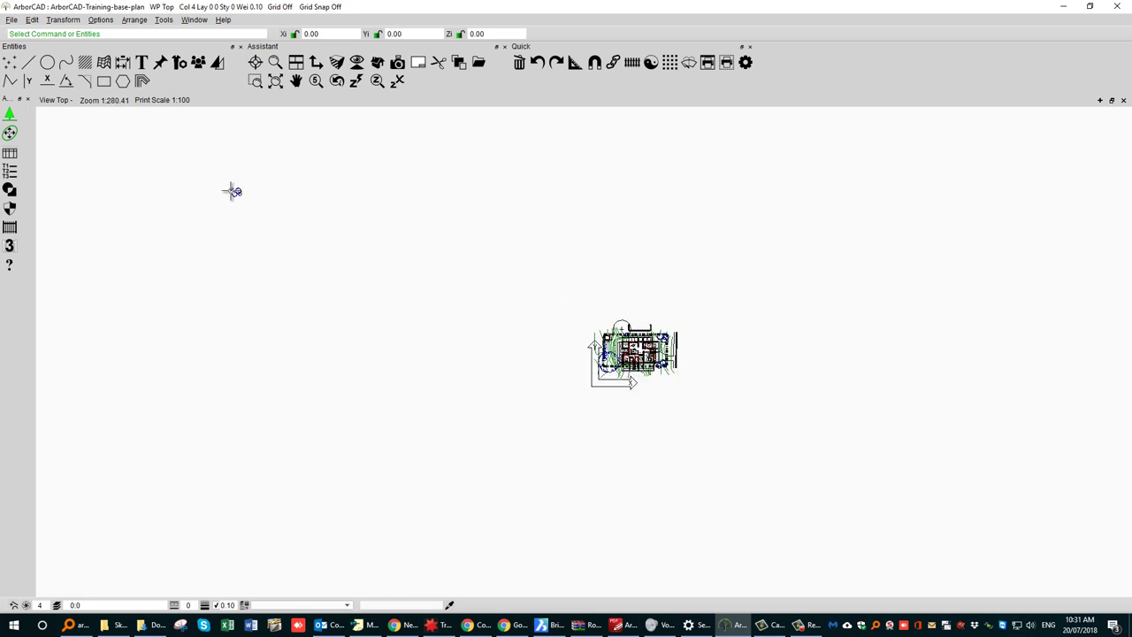
pyautogui.scroll(6, 232, 192)
pyautogui.scroll(-6, 233, 192)
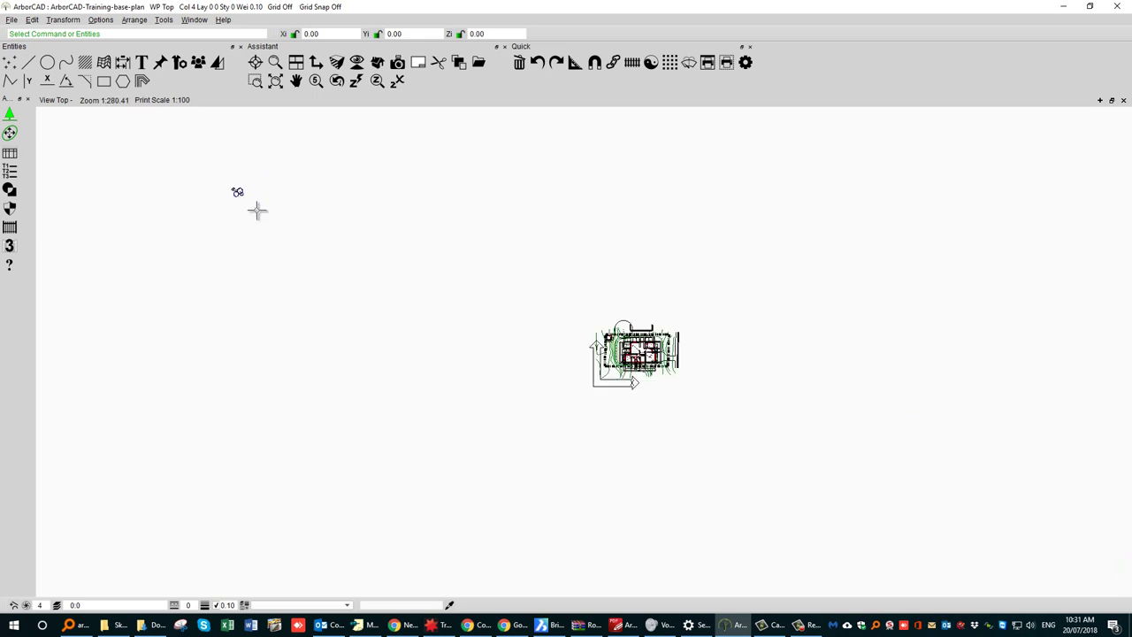
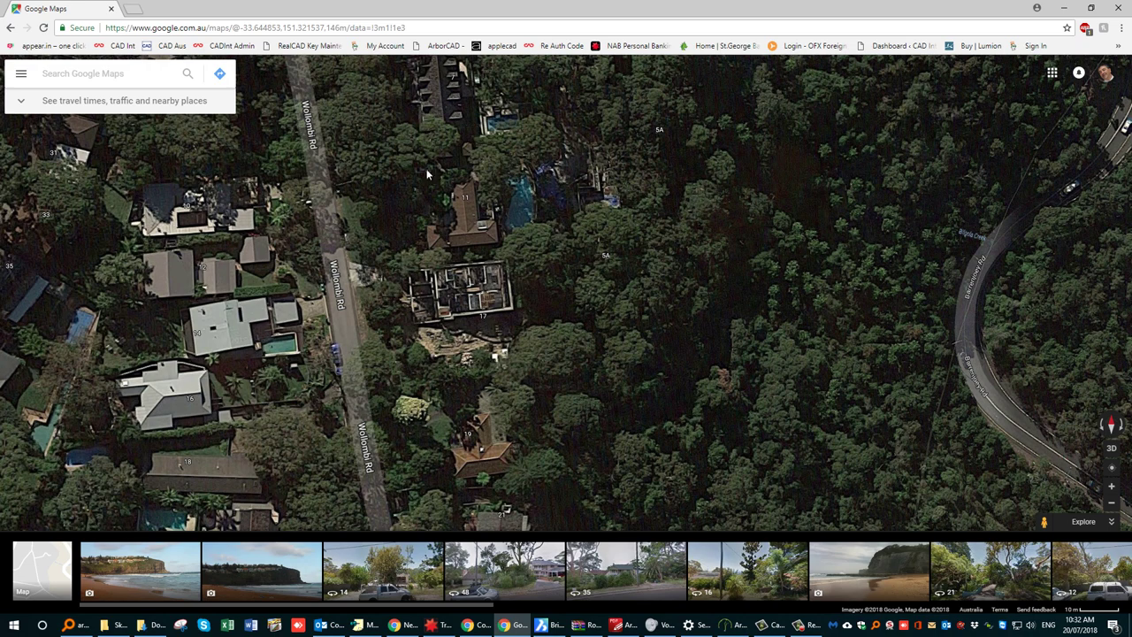
# Switch to Snipping Tool and capture a rectangular area of the Google Maps satellite view around the roofless house beside the road.
pyautogui.click(180, 624)
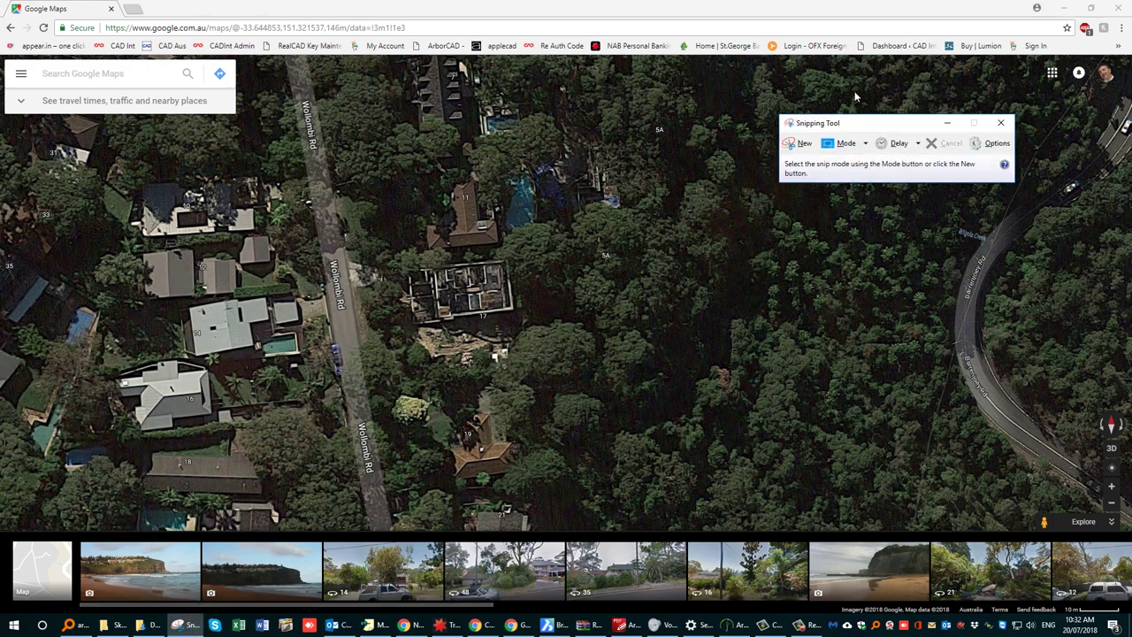
pyautogui.click(801, 144)
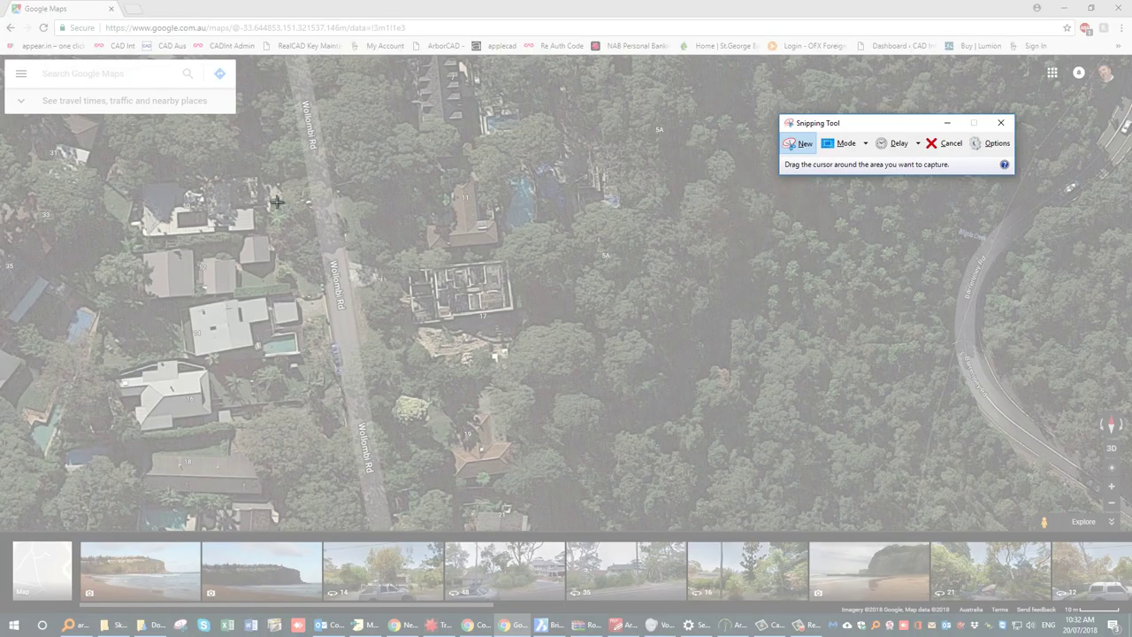
pyautogui.moveTo(260, 181); pyautogui.dragTo(720, 457)
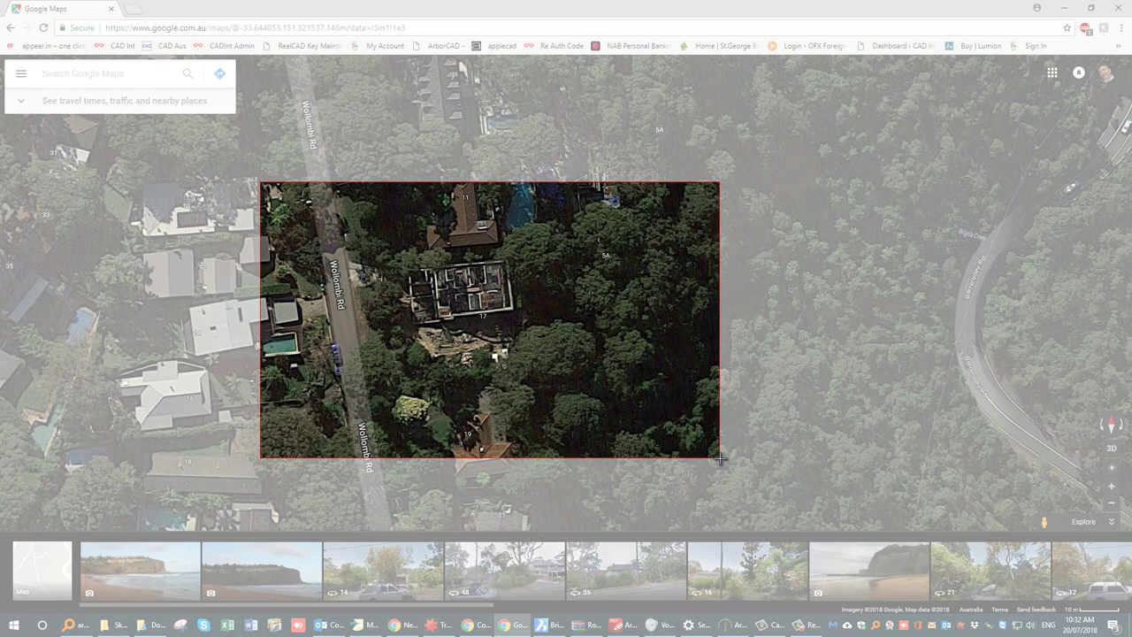
pyautogui.moveTo(719, 458); pyautogui.dragTo(734, 452)
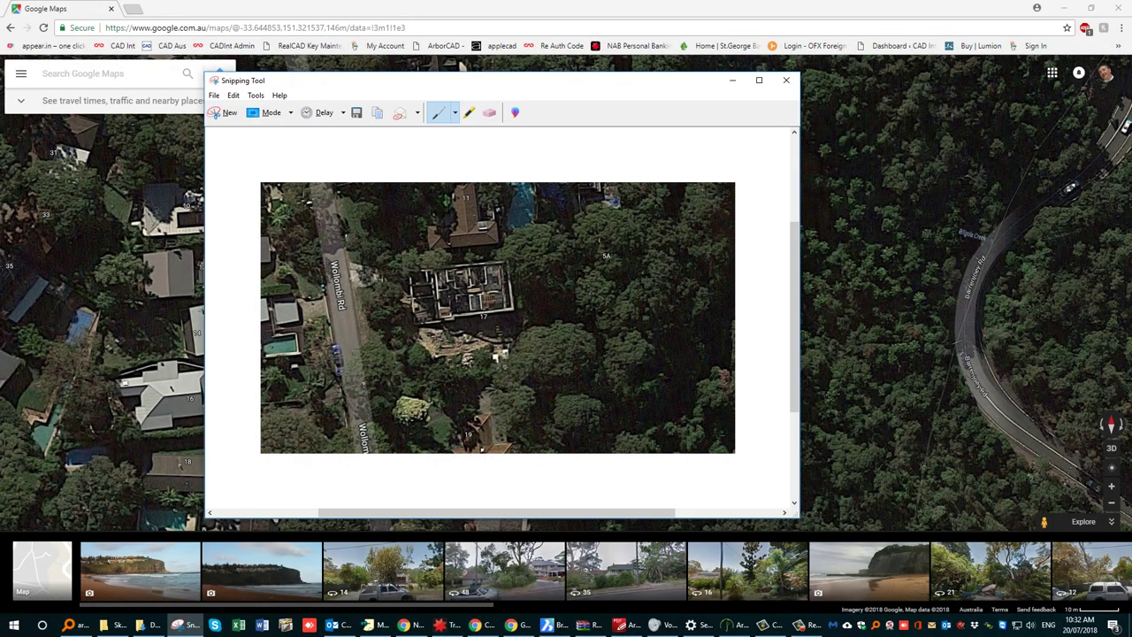
# Save the aerial snip as a JPEG file named "Arborcad capture" in the Documents folder.
pyautogui.click(357, 112)
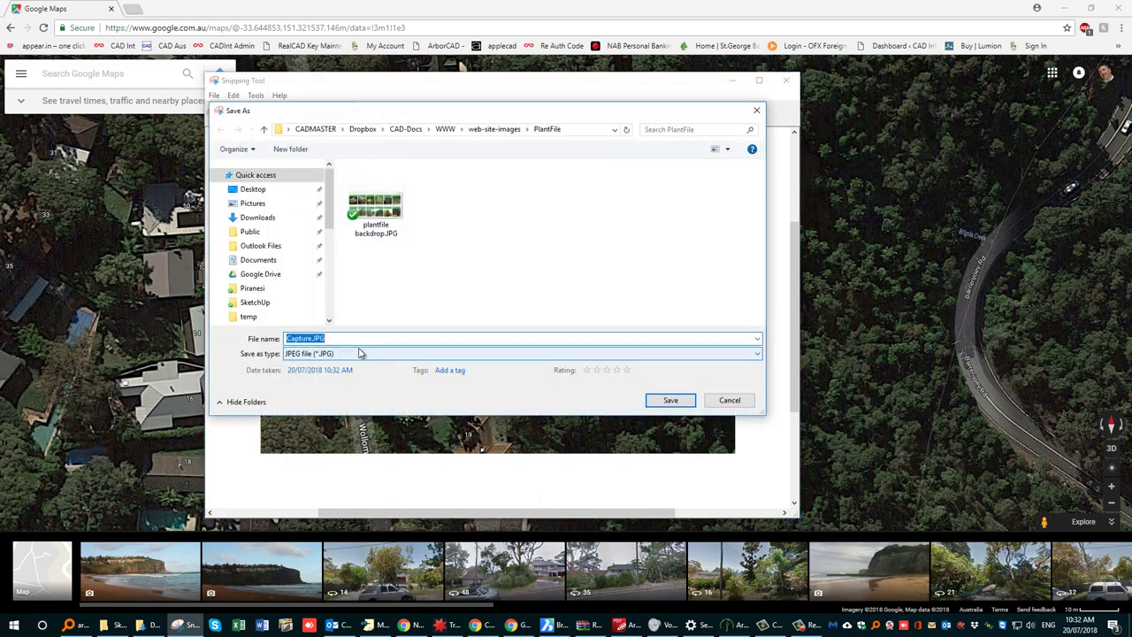
pyautogui.write('Arborcad c')
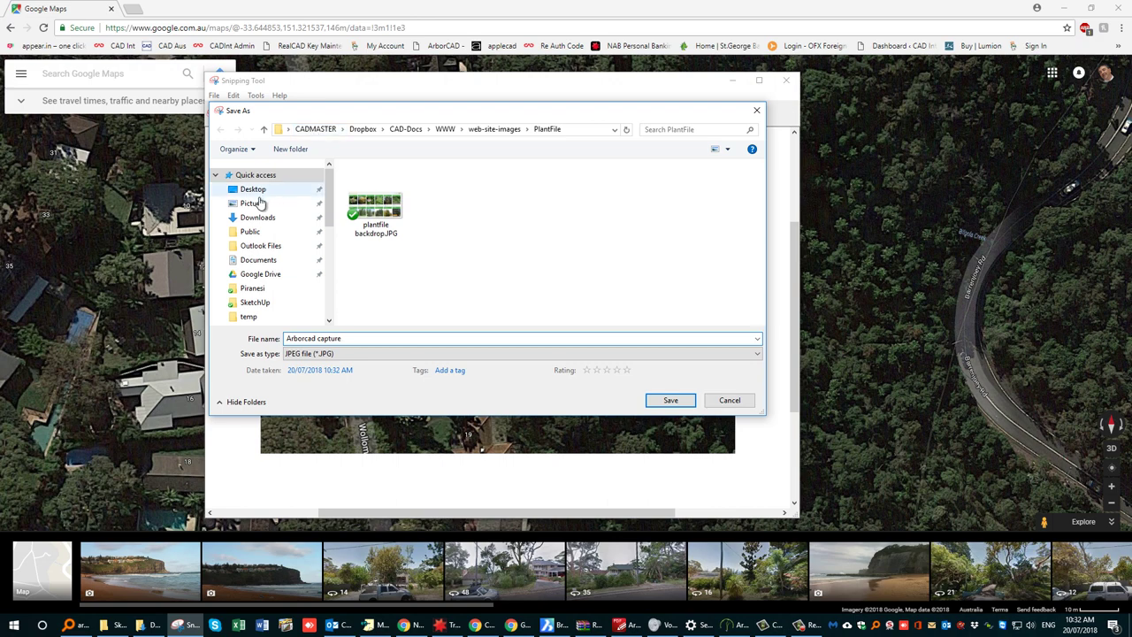
pyautogui.click(253, 204)
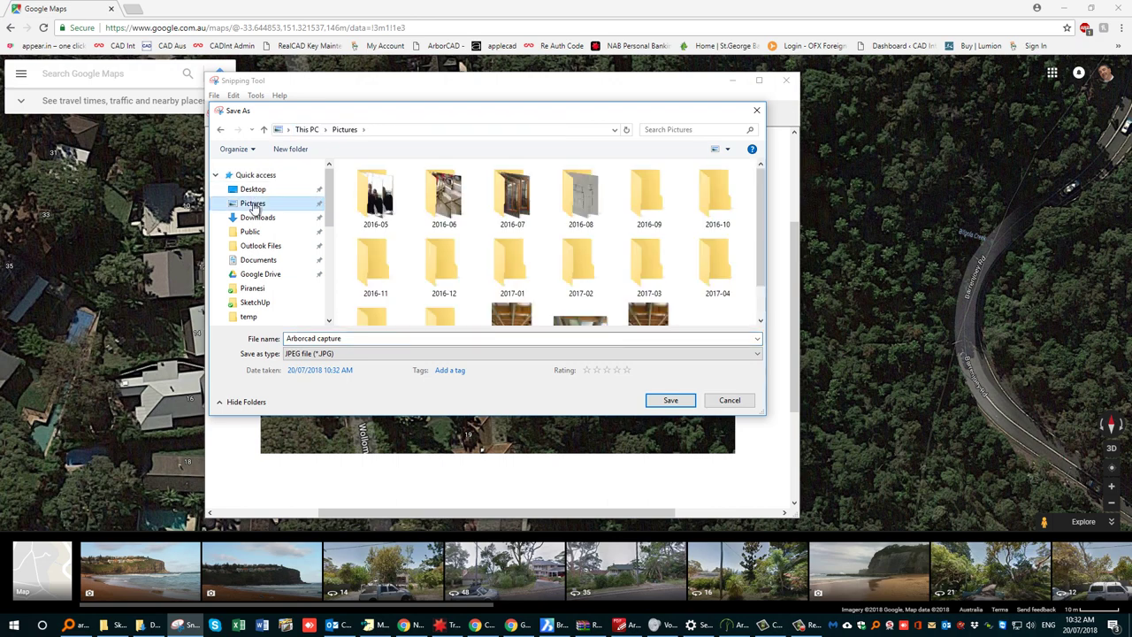
pyautogui.click(259, 262)
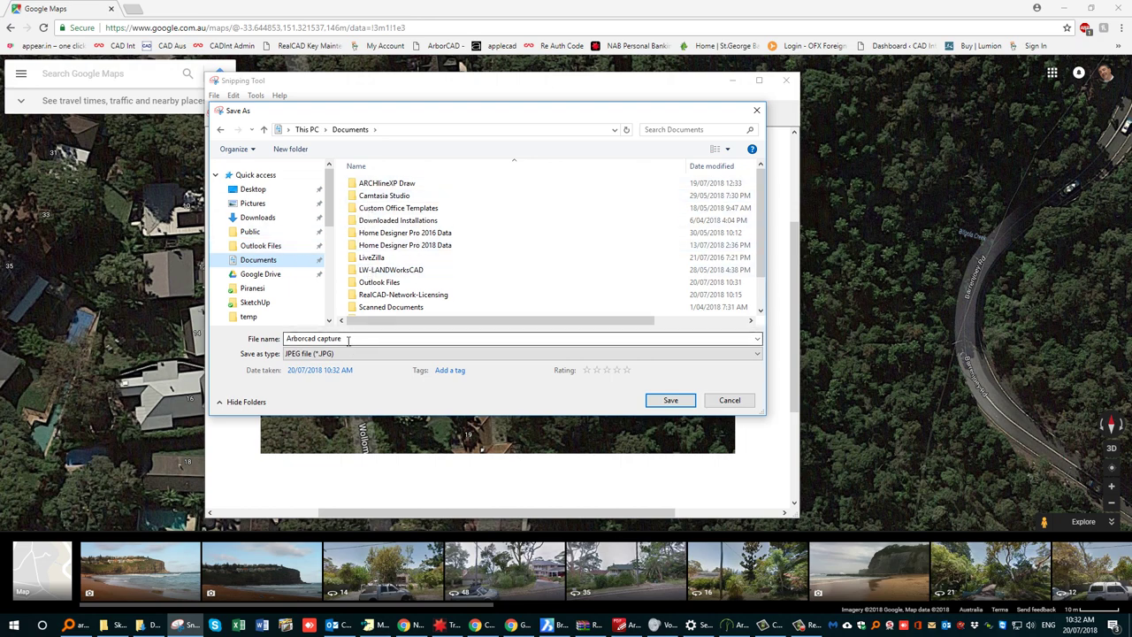
pyautogui.click(669, 400)
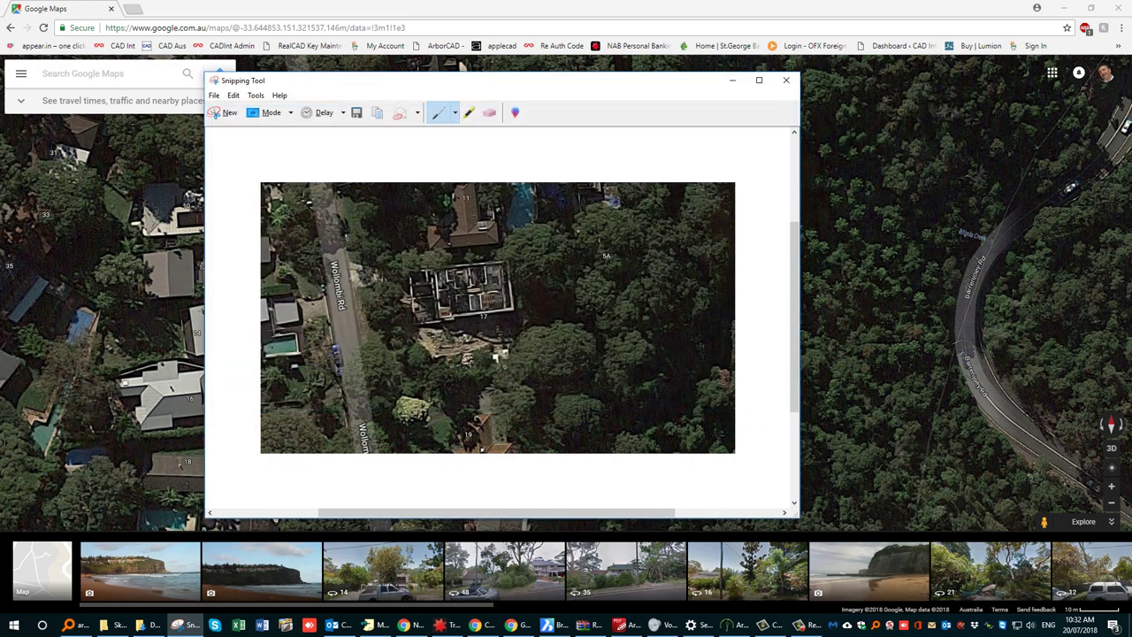
# Minimize the Snipping Tool and browser, return to ArborCAD, and start a new drawing without saving the changed base plan.
pyautogui.click(734, 84)
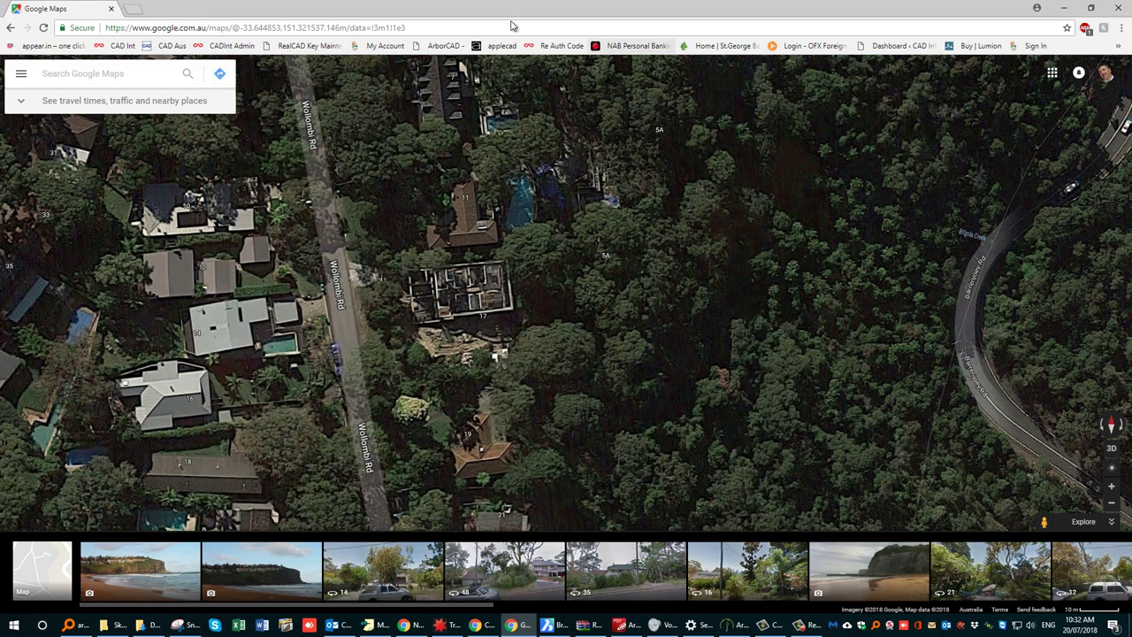
pyautogui.doubleClick(445, 14)
pyautogui.press('super+Down')
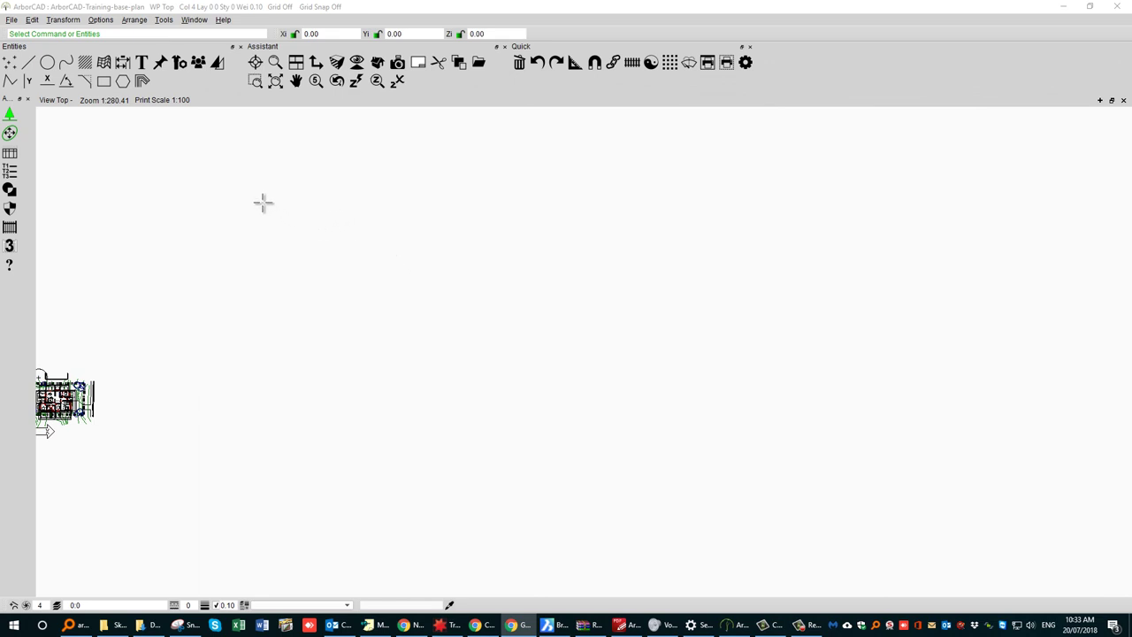
pyautogui.moveTo(190, 328); pyautogui.dragTo(482, 271, button='middle')
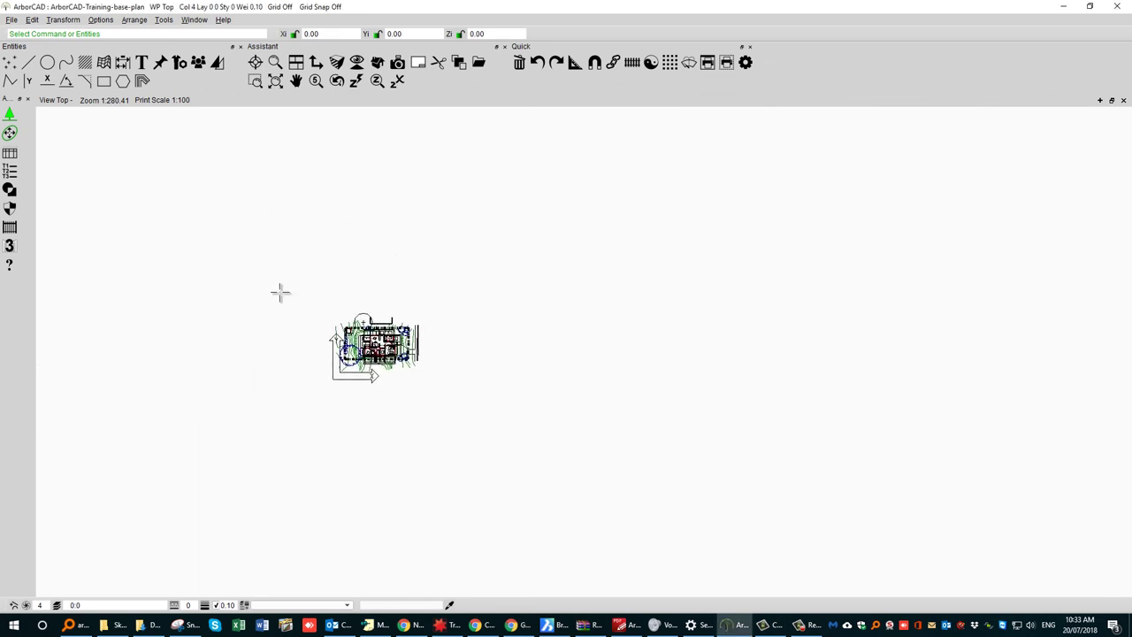
pyautogui.moveTo(614, 207); pyautogui.dragTo(581, 247)
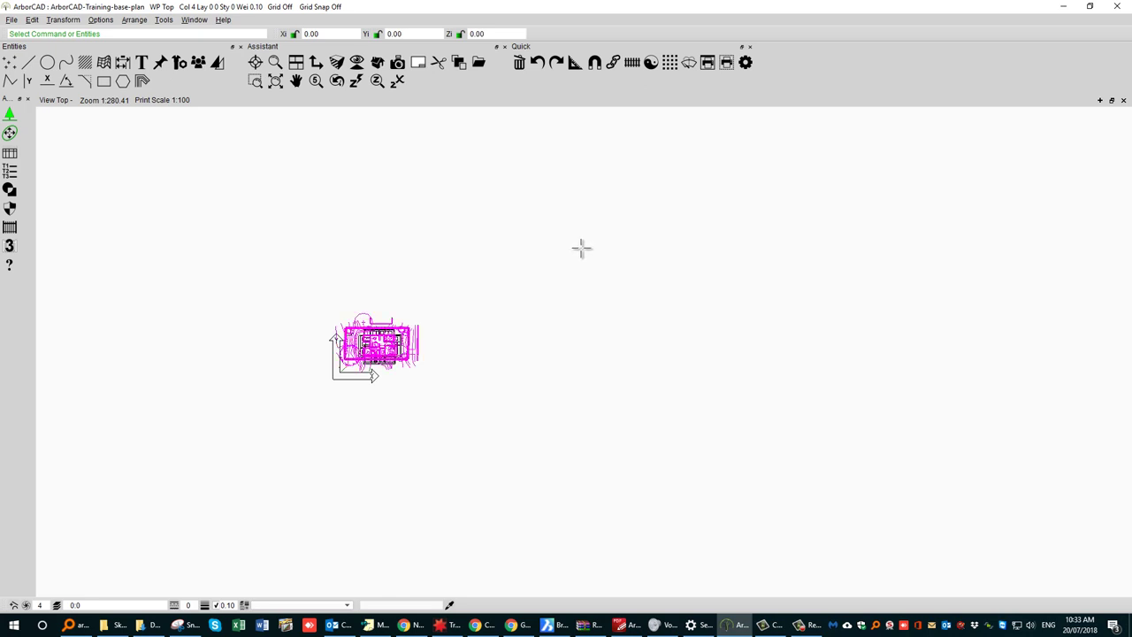
pyautogui.click(14, 20)
pyautogui.click(19, 27)
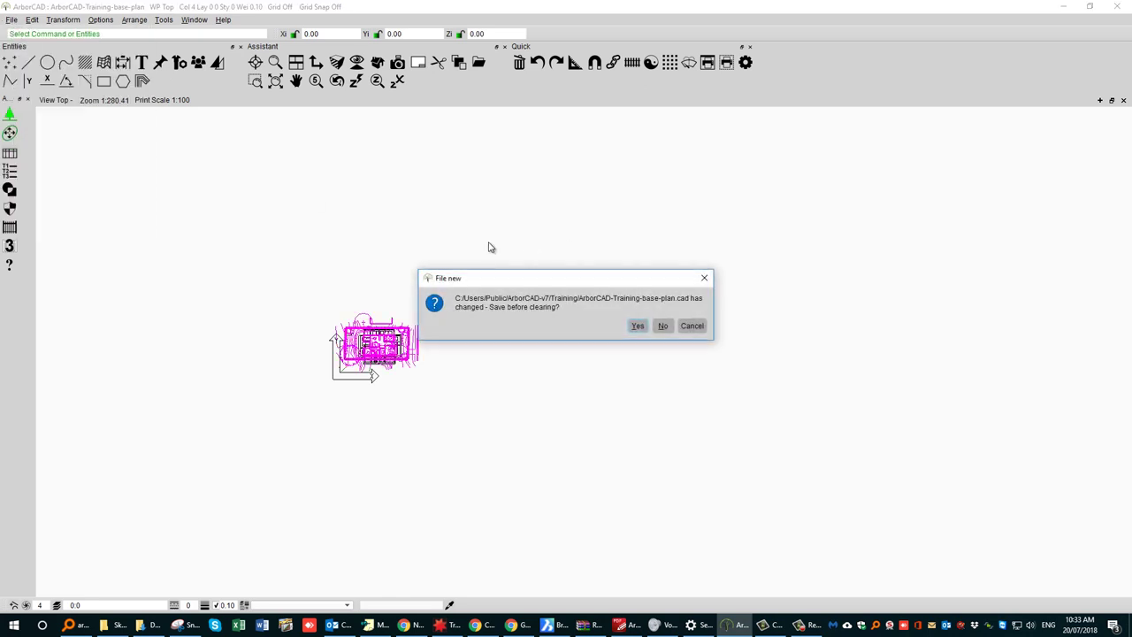
pyautogui.click(660, 326)
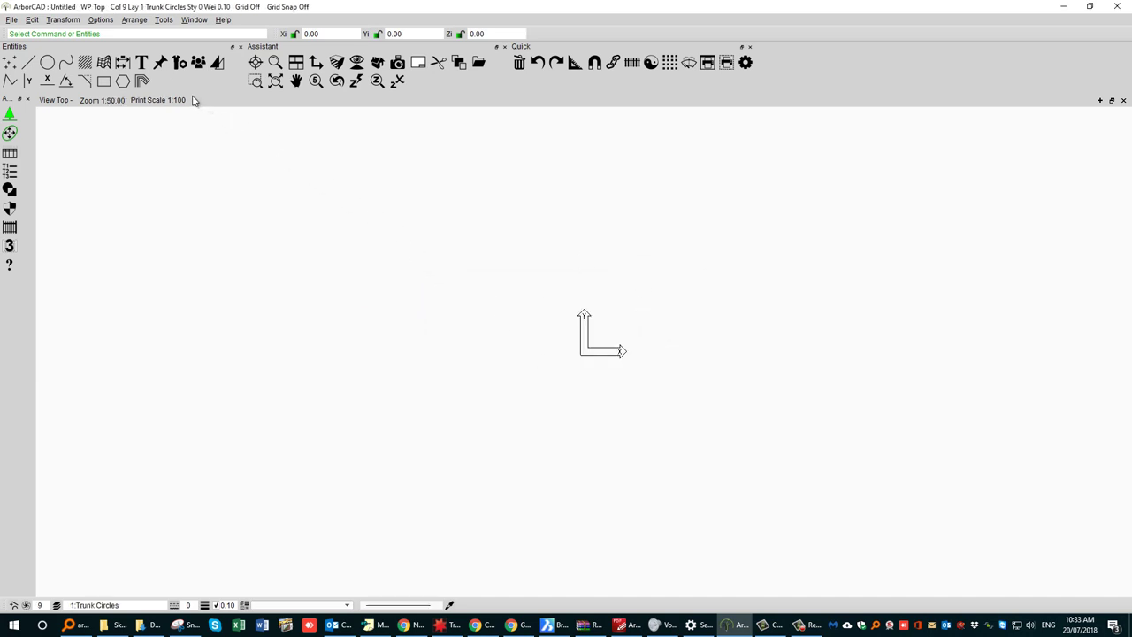
# Insert the bitmap heritage site.jpg in its original shape, placing its lower corner near the origin and extending it up and right.
pyautogui.click(160, 64)
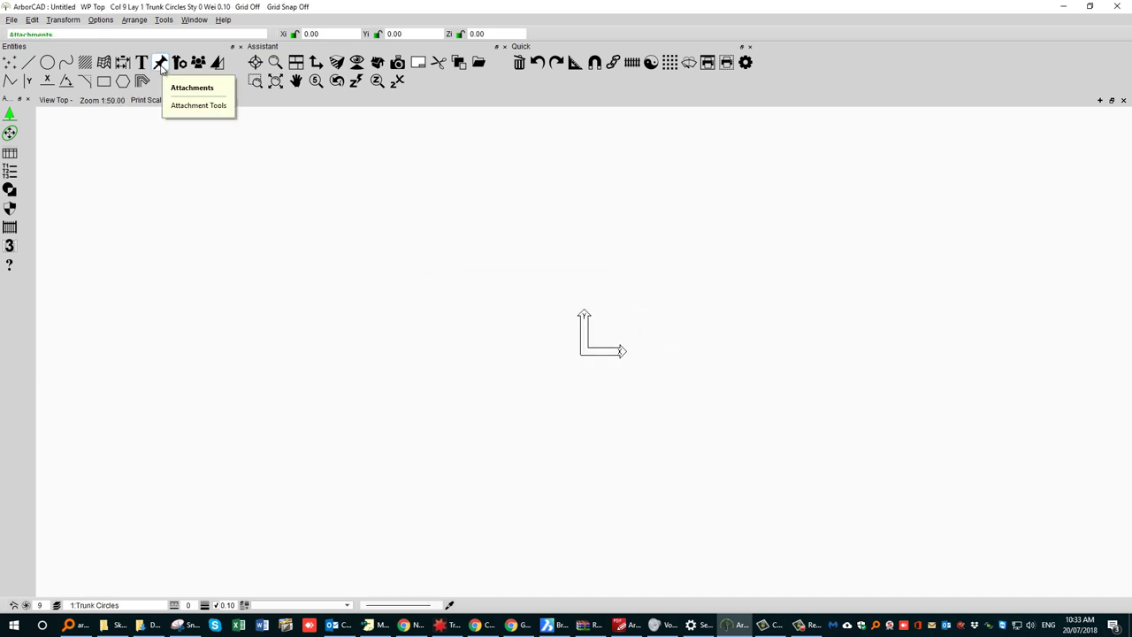
pyautogui.click(161, 67)
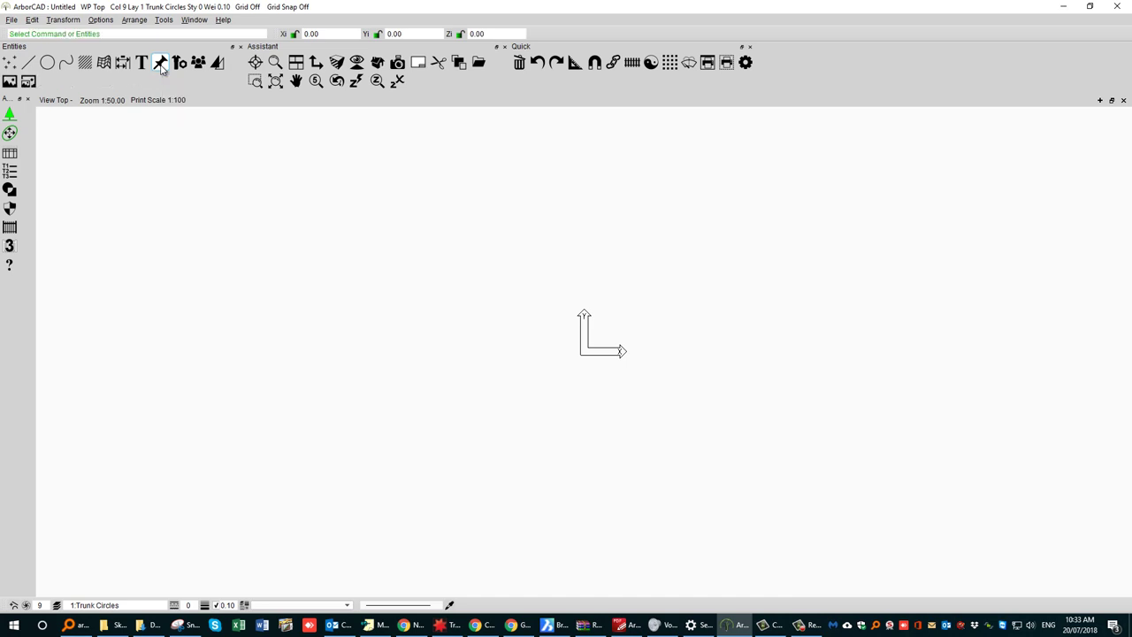
pyautogui.click(28, 82)
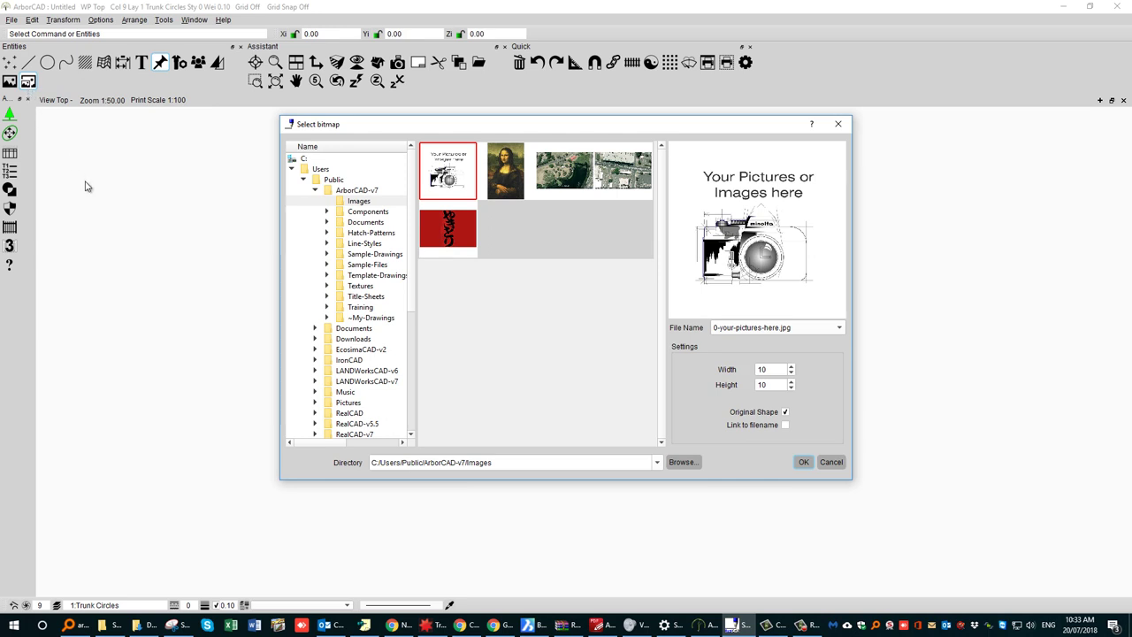
pyautogui.click(567, 163)
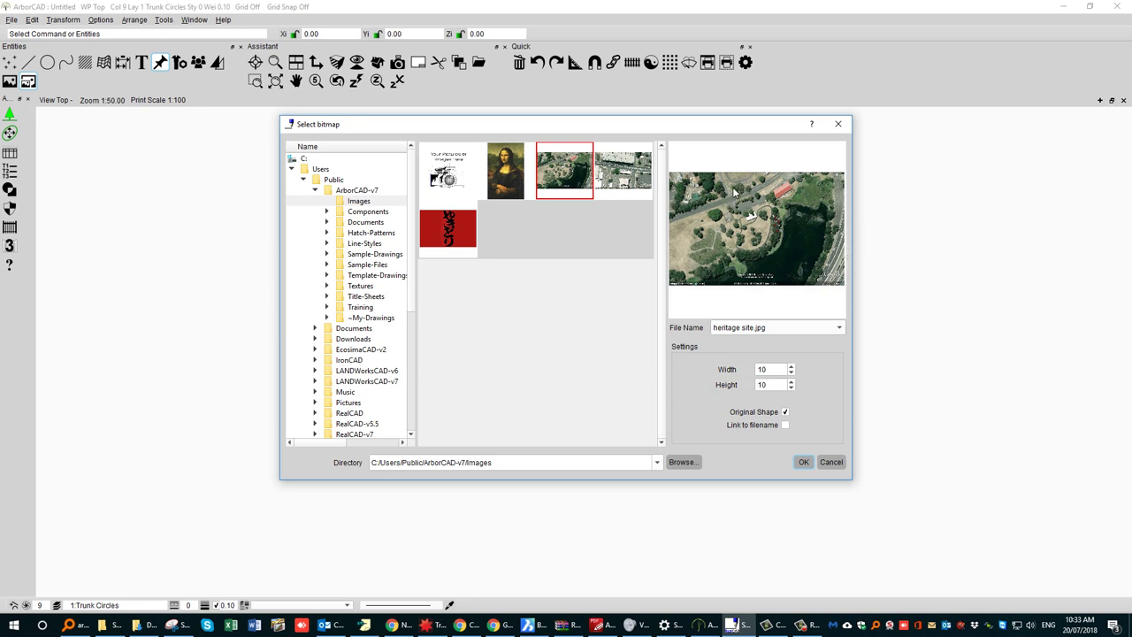
pyautogui.click(803, 463)
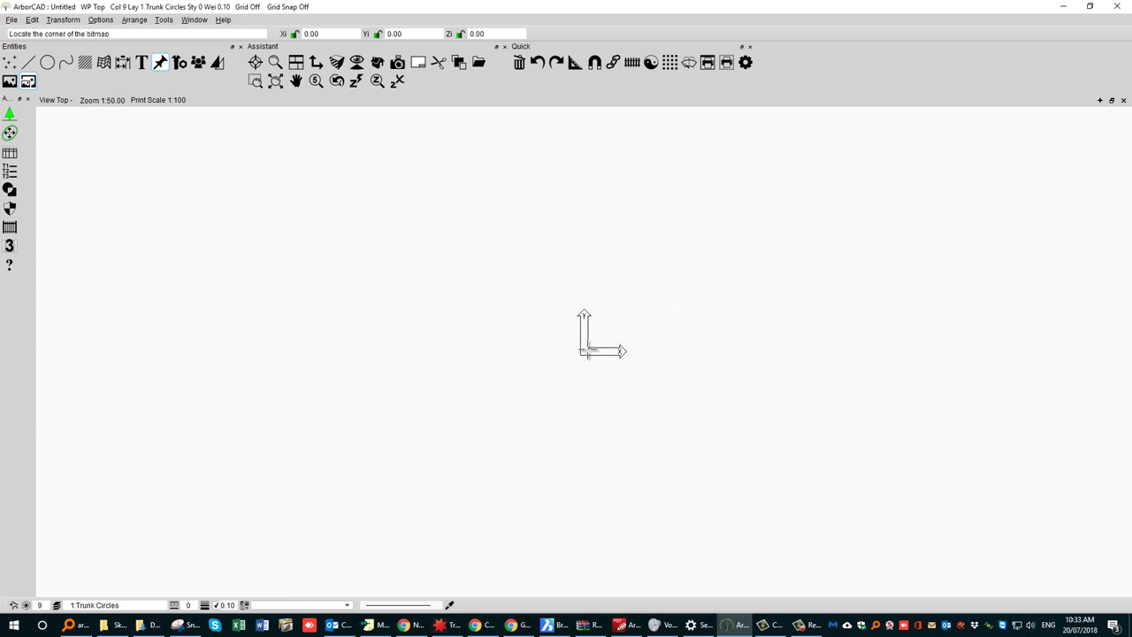
pyautogui.click(588, 349)
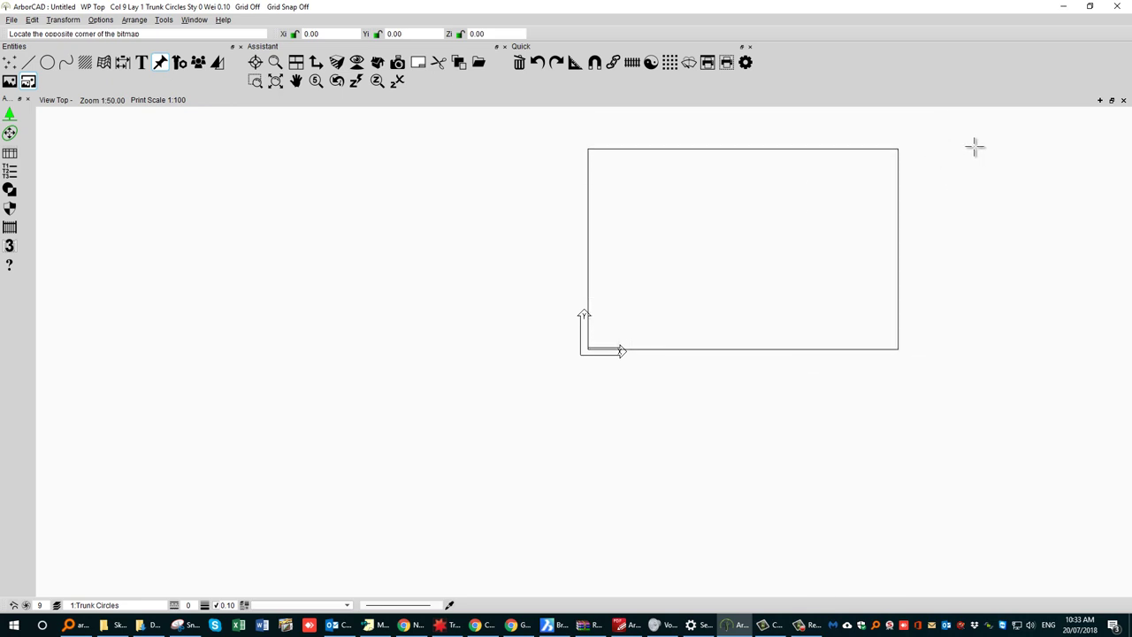
pyautogui.click(974, 147)
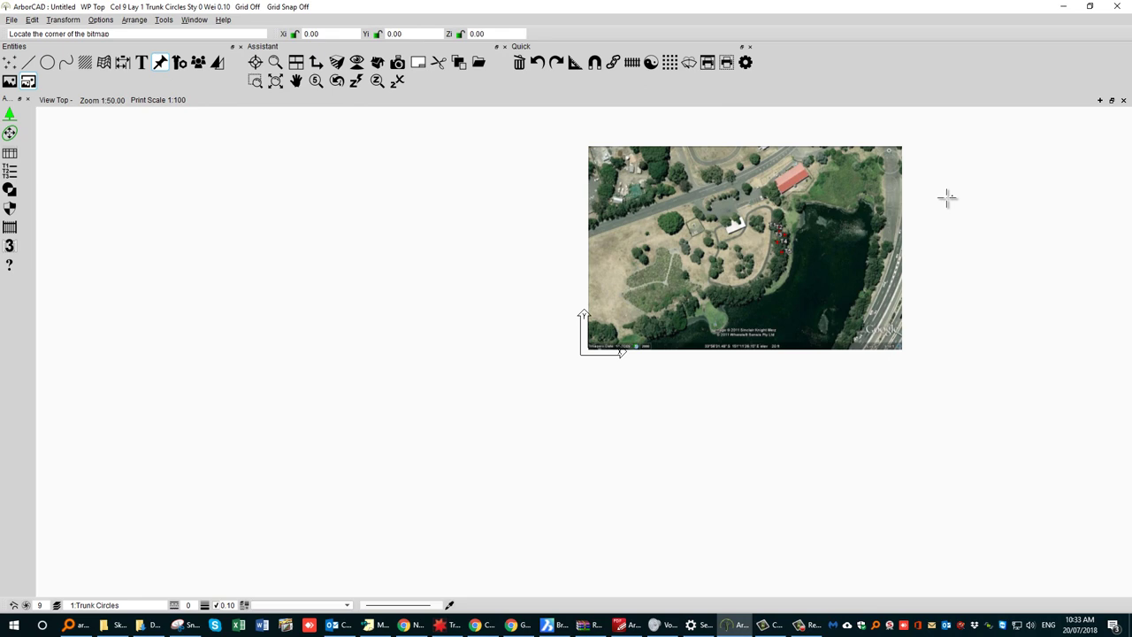
pyautogui.scroll(4, 469, 274)
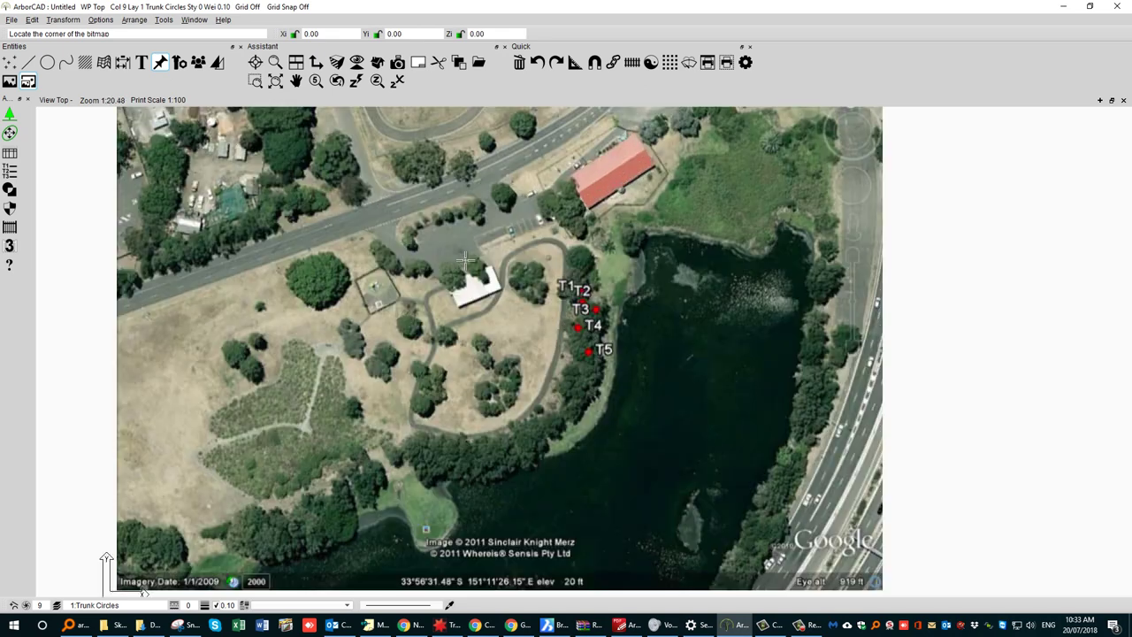
pyautogui.scroll(-5, 469, 299)
pyautogui.scroll(5, 469, 299)
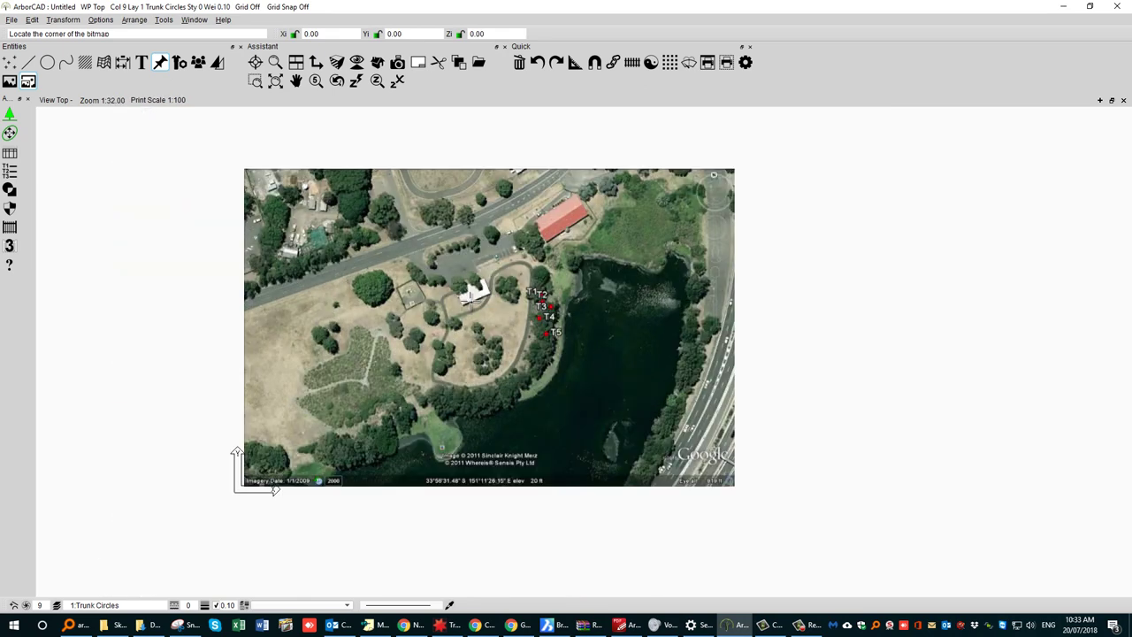
pyautogui.click(469, 299)
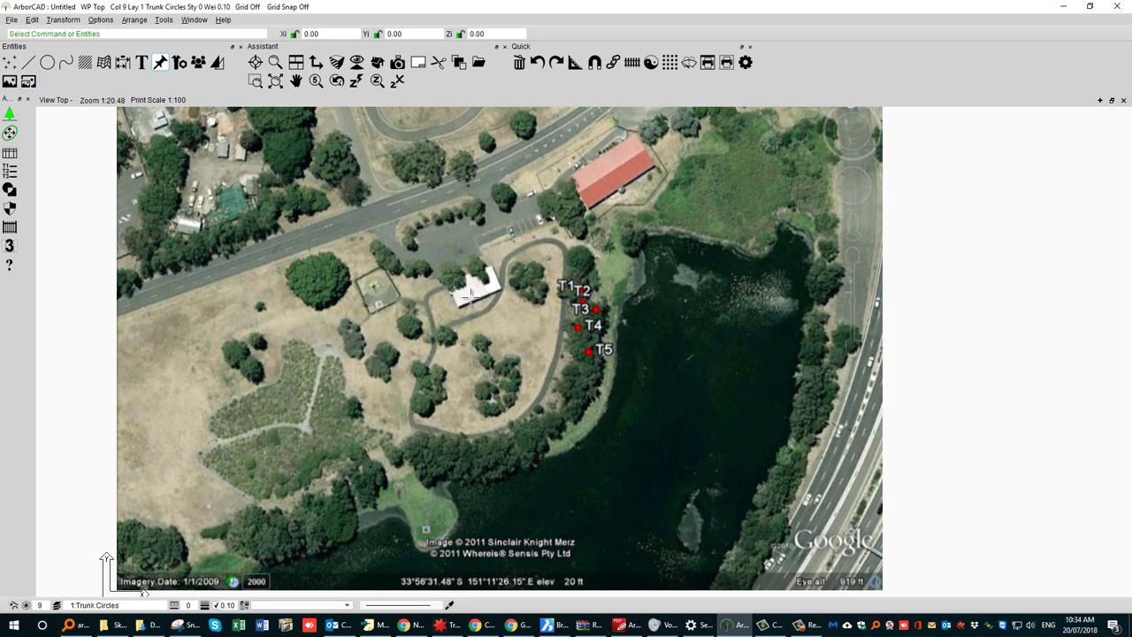
# Set the current line properties to red colour 0 and weight 1.00.
pyautogui.scroll(-2, 468, 298)
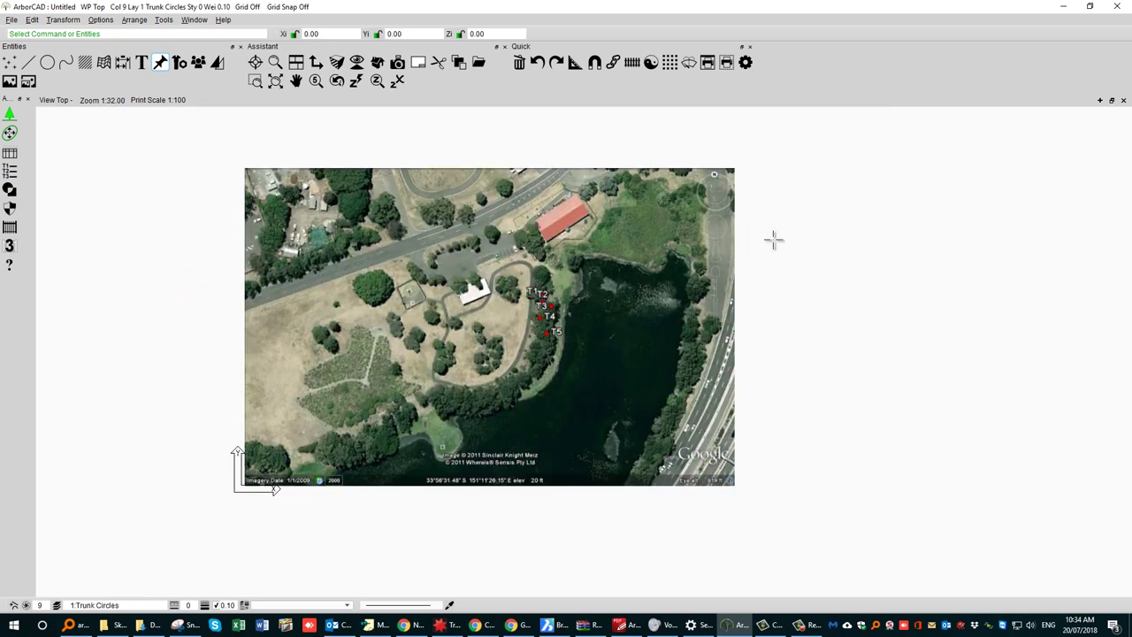
pyautogui.scroll(2, 466, 299)
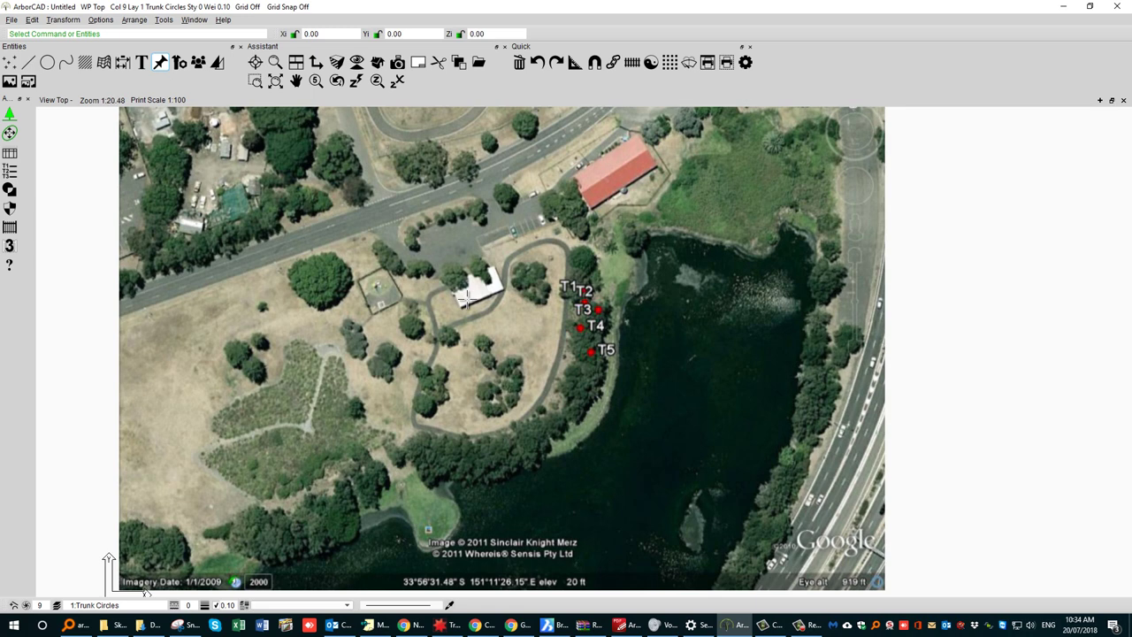
pyautogui.click(29, 63)
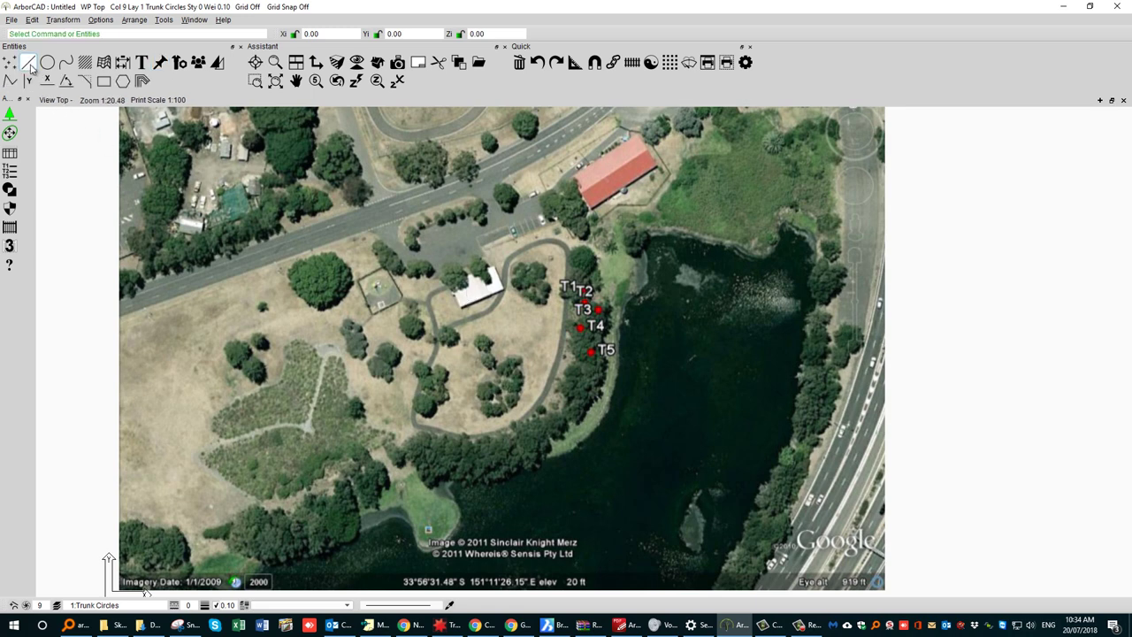
pyautogui.click(32, 605)
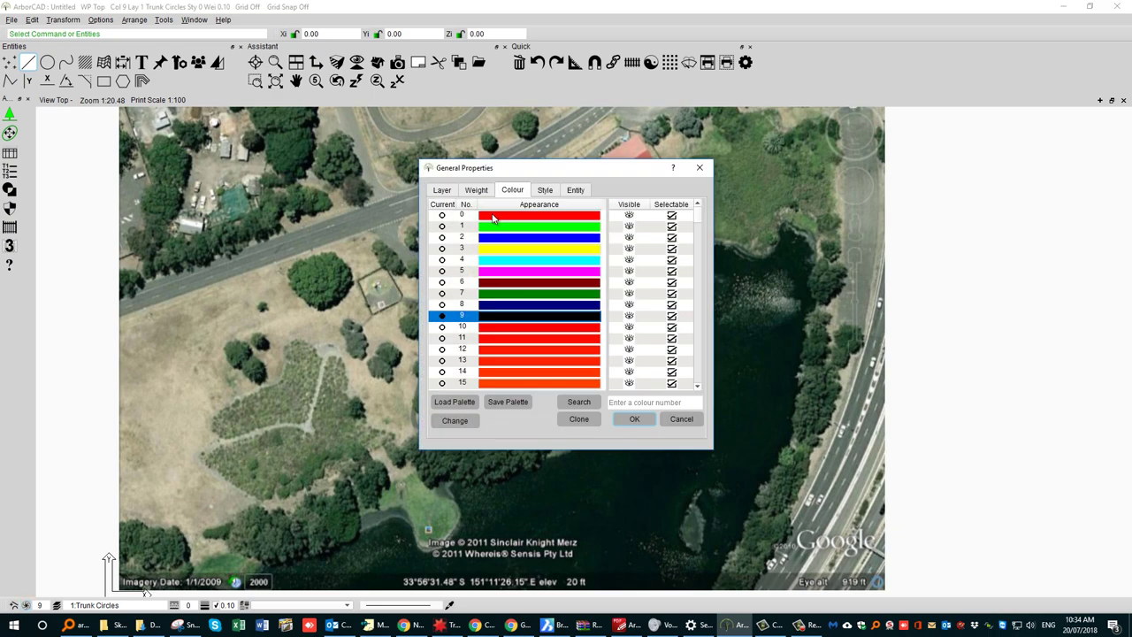
pyautogui.click(494, 217)
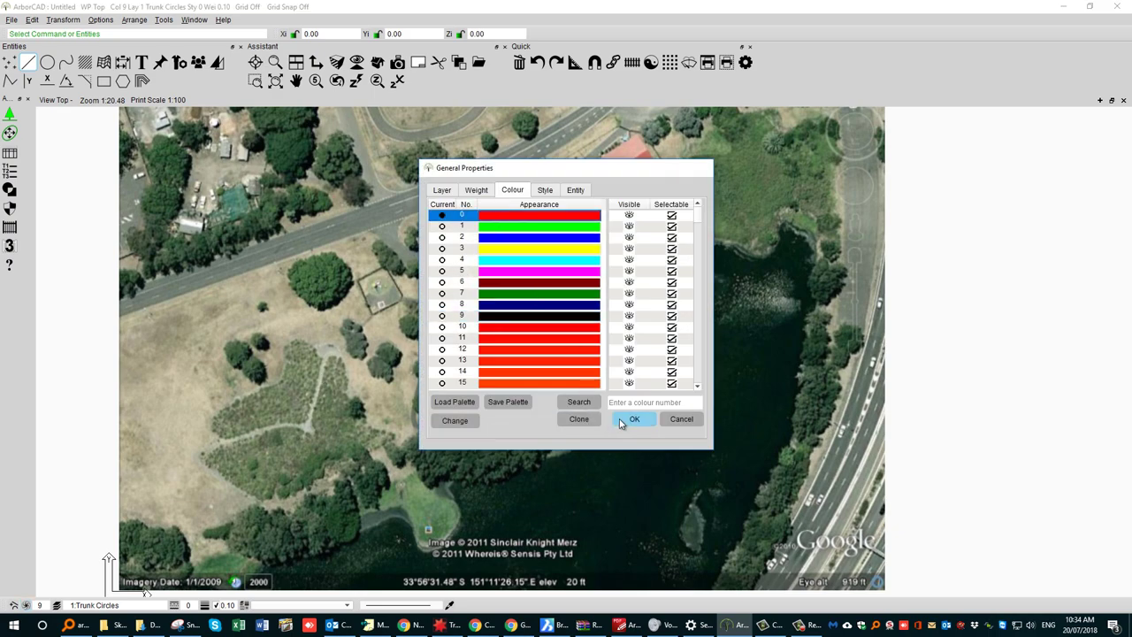
pyautogui.click(620, 421)
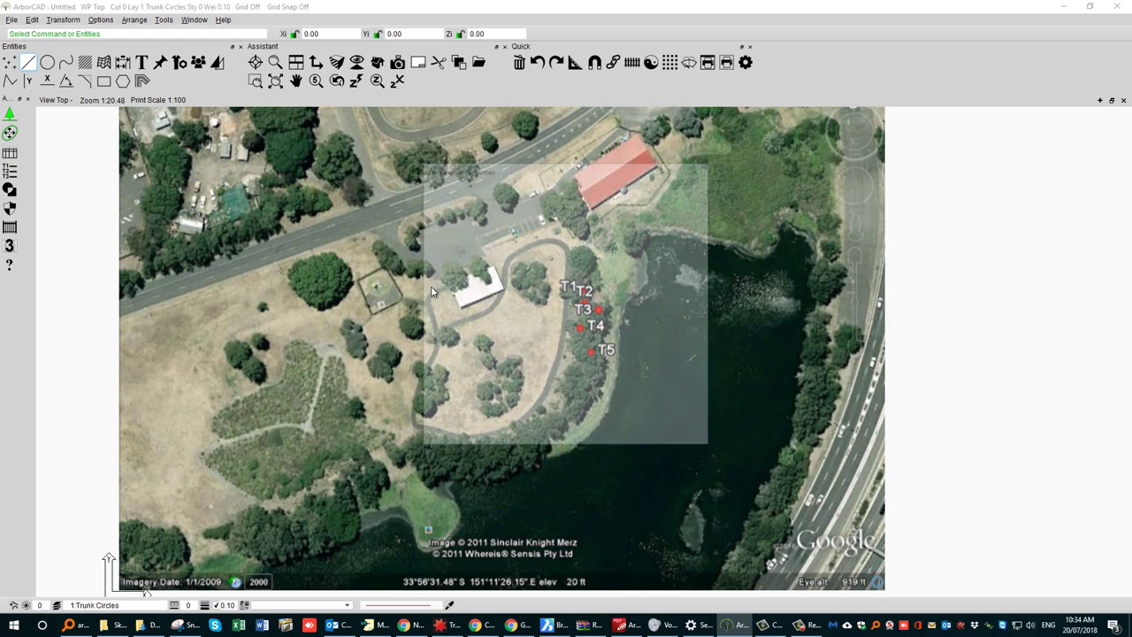
pyautogui.click(472, 282)
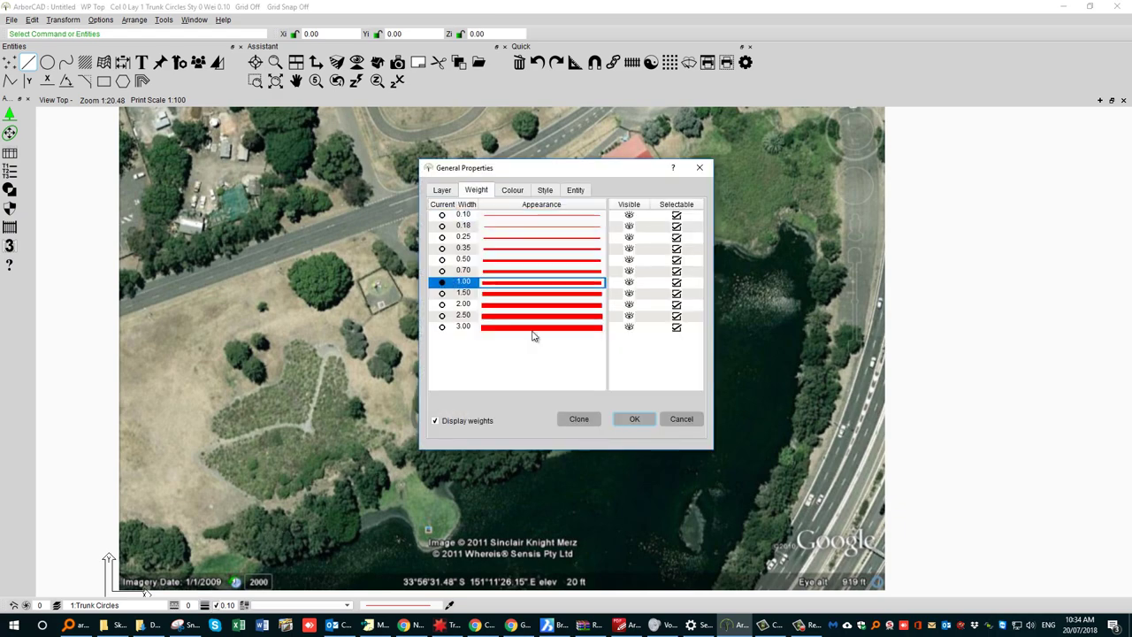
pyautogui.click(634, 419)
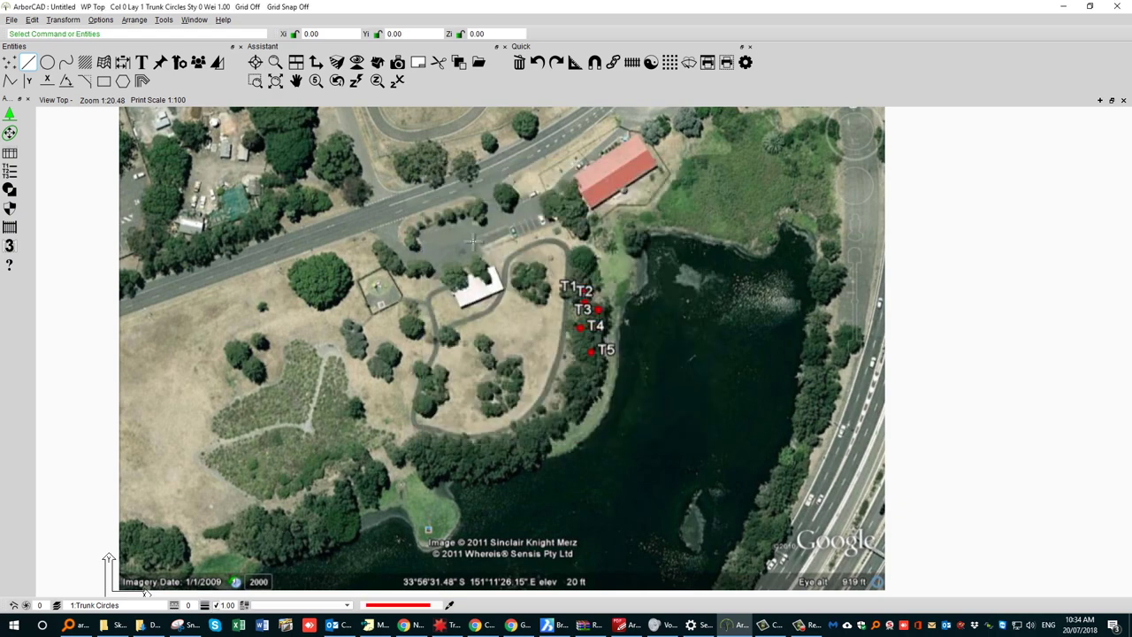
# Draw a single line about 907 mm long along the roof ridge of the red-roofed building in the aerial image.
pyautogui.click(10, 80)
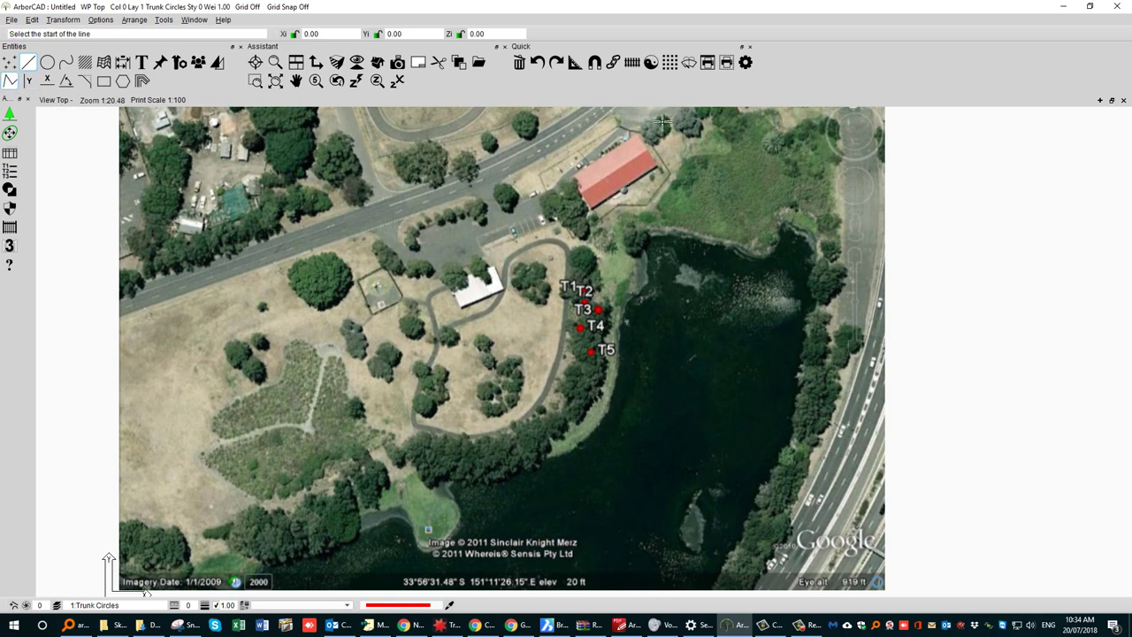
pyautogui.scroll(4, 661, 122)
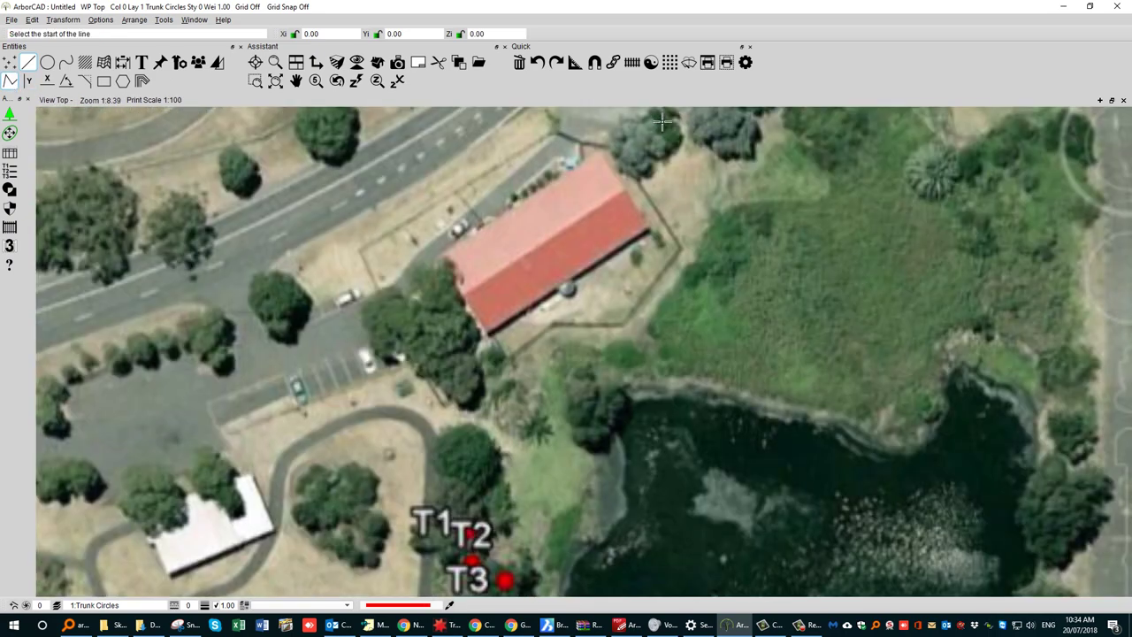
pyautogui.click(463, 294)
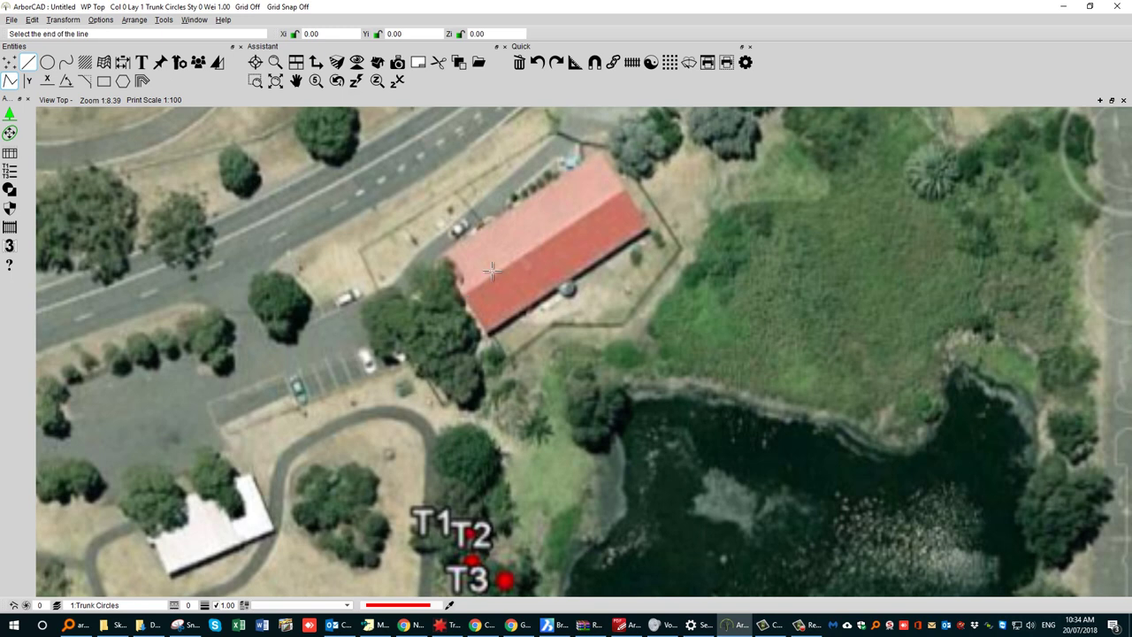
pyautogui.click(623, 190)
pyautogui.press('Escape')
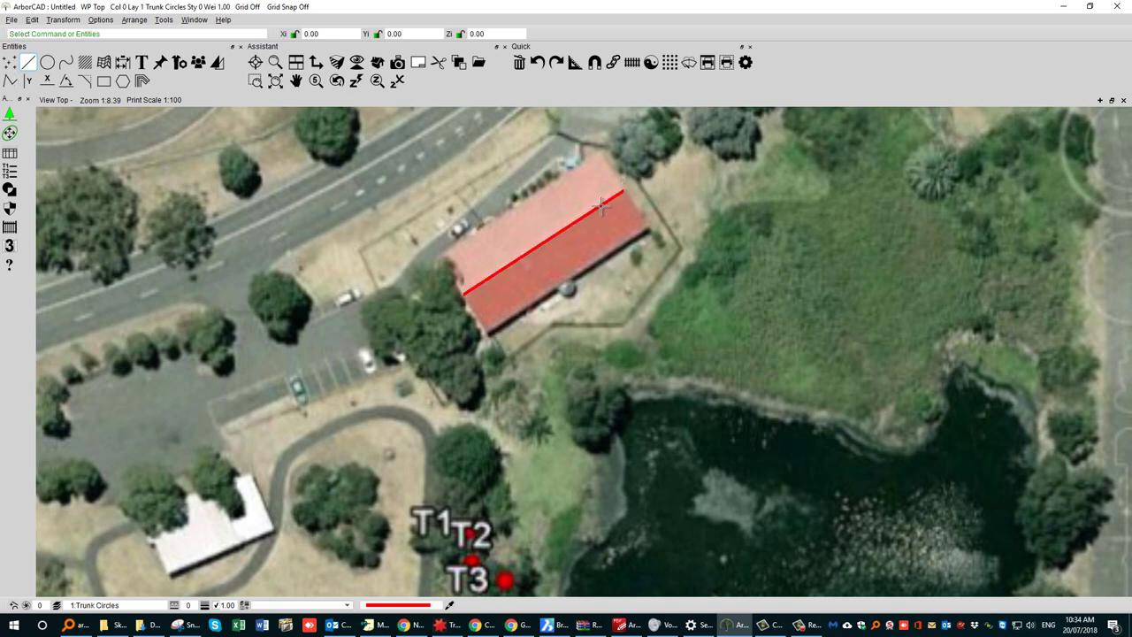
# Check the length of the red roof ridge line in its properties, keeping the line visible beside the dialog.
pyautogui.doubleClick(599, 207)
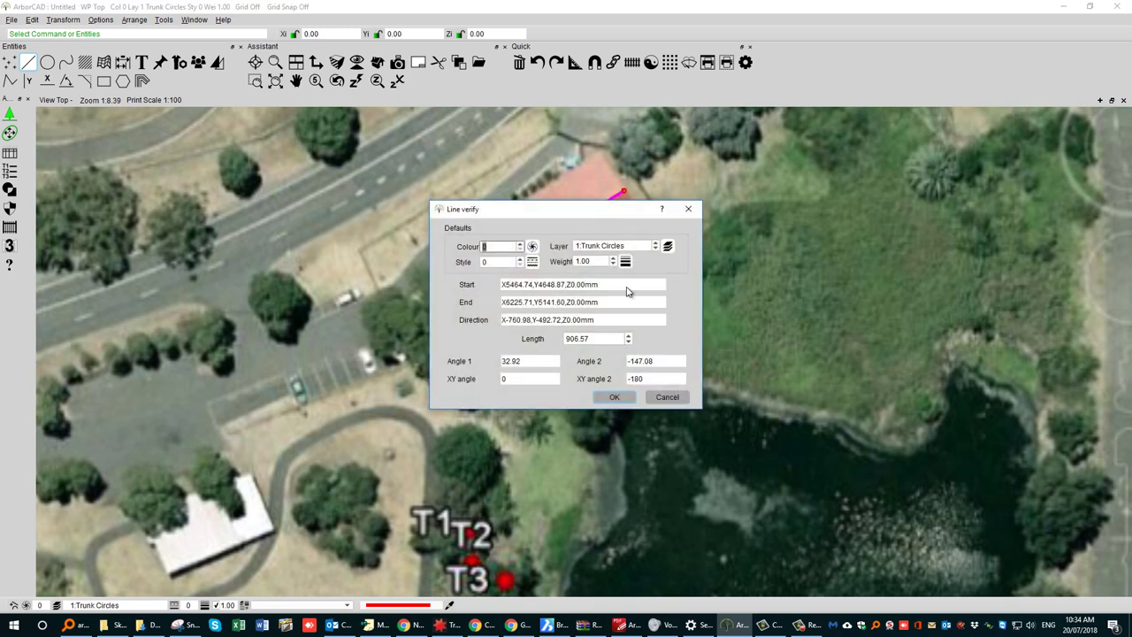
pyautogui.doubleClick(605, 339)
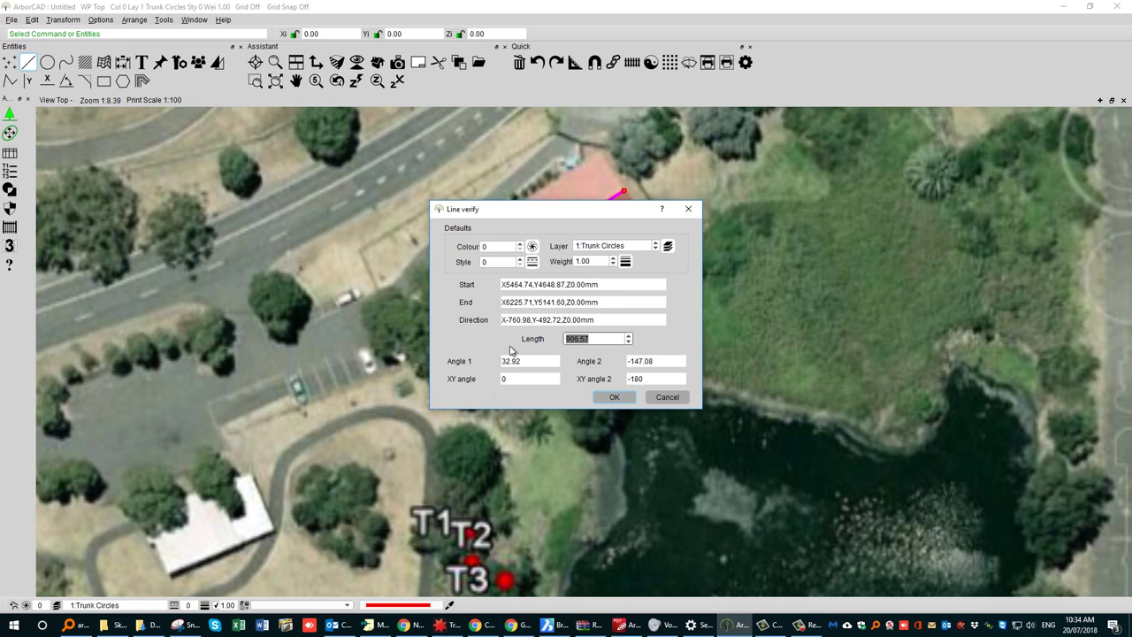
pyautogui.moveTo(553, 212); pyautogui.dragTo(266, 195)
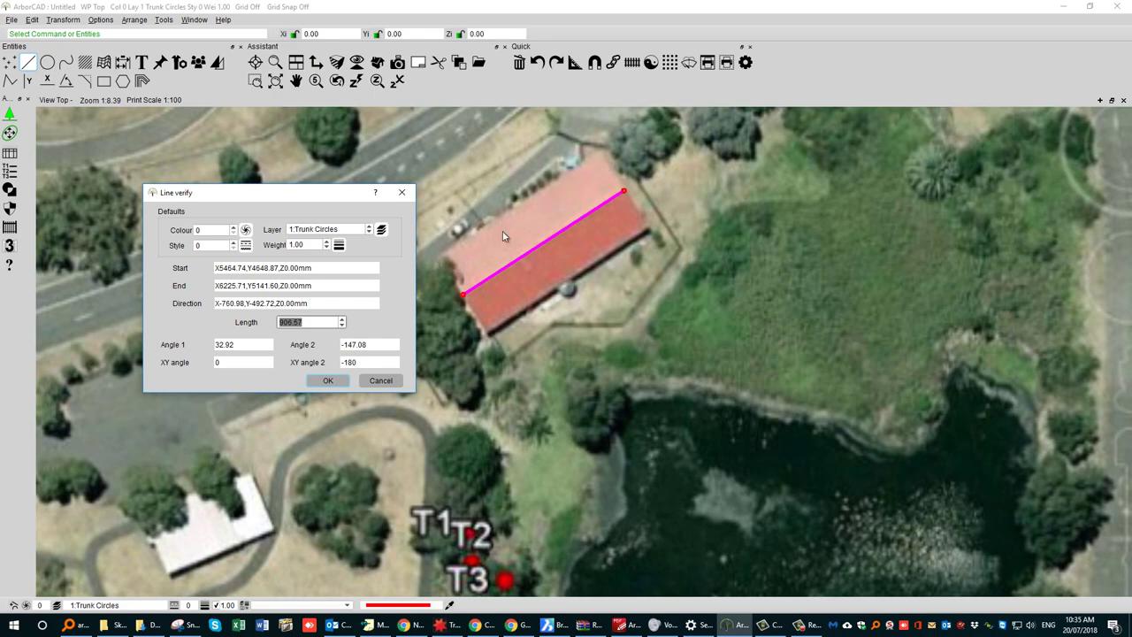
pyautogui.press('Return')
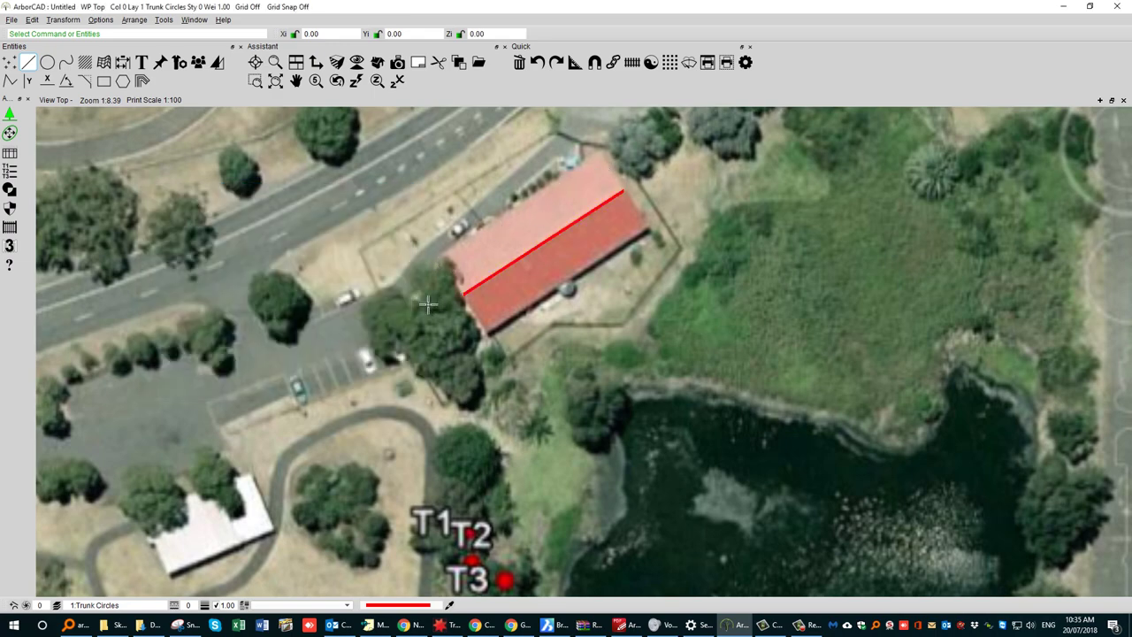
# Select the aerial image and the ridge line and set up a Scale by two points and a length of 45000 mm.
pyautogui.scroll(-3, 436, 304)
pyautogui.scroll(-1, 437, 303)
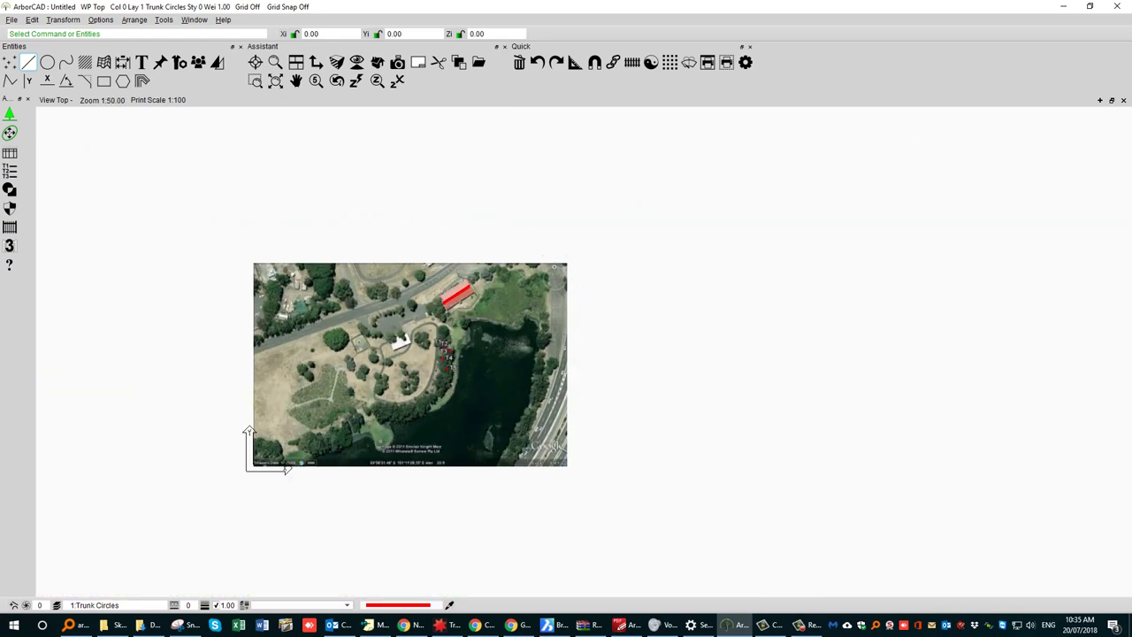
pyautogui.moveTo(195, 519); pyautogui.dragTo(648, 207)
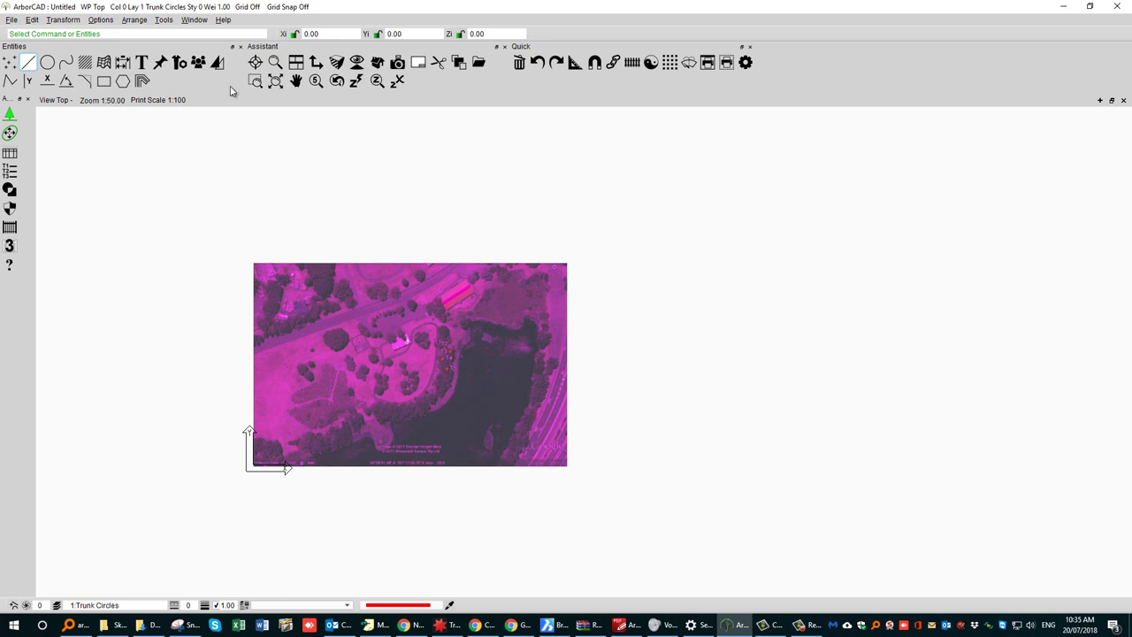
pyautogui.click(218, 62)
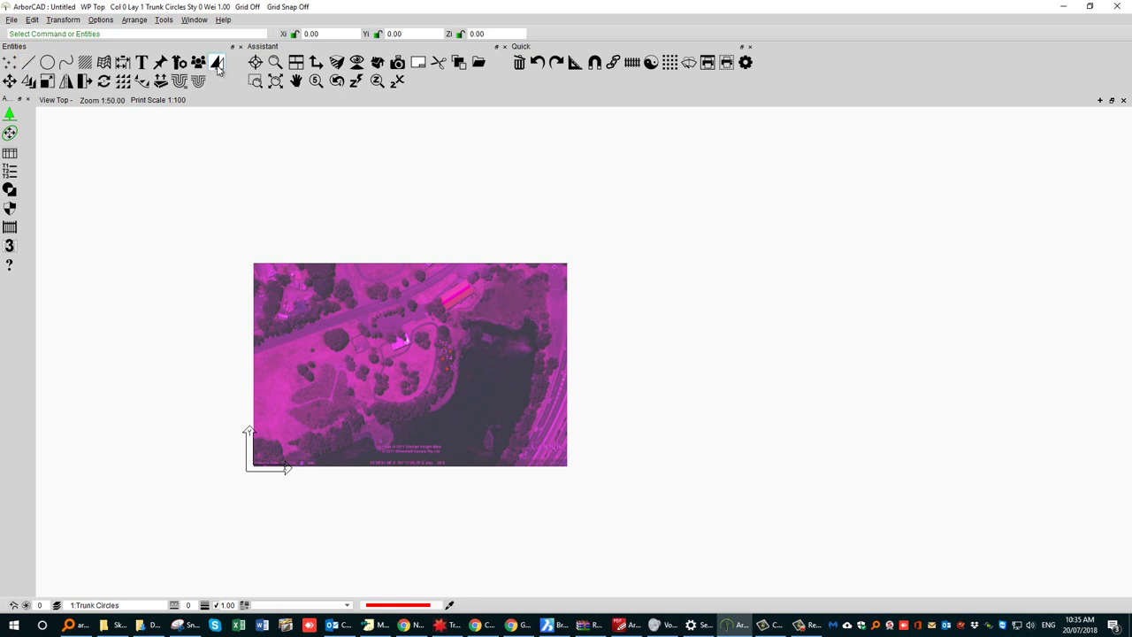
pyautogui.click(47, 81)
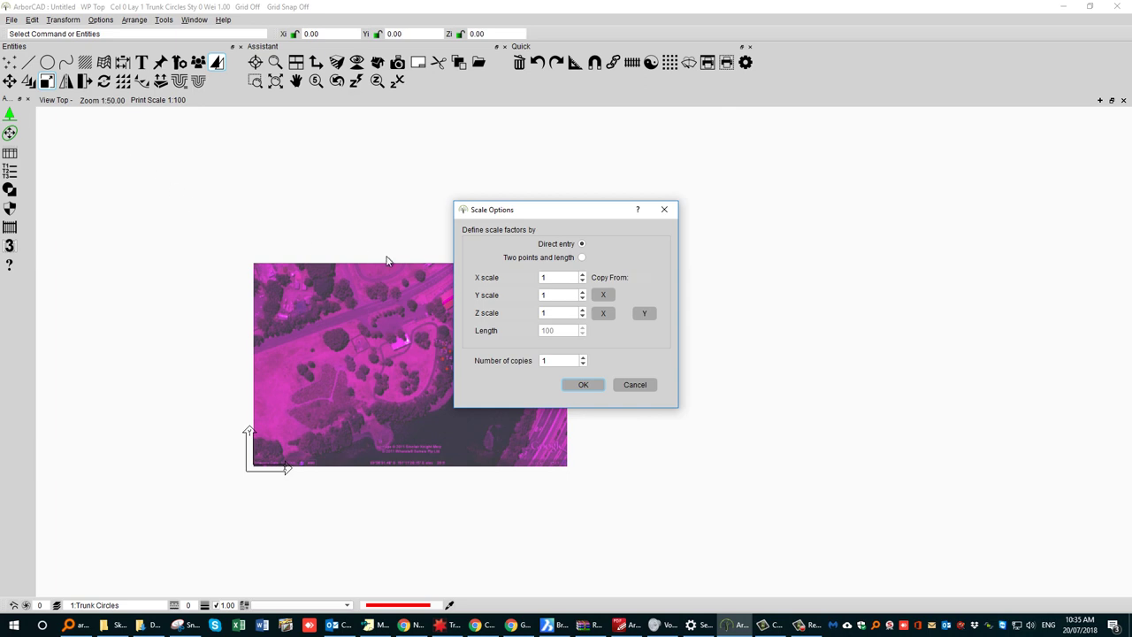
pyautogui.click(522, 258)
pyautogui.moveTo(563, 338); pyautogui.dragTo(531, 333)
pyautogui.press('Tab')
pyautogui.click(571, 386)
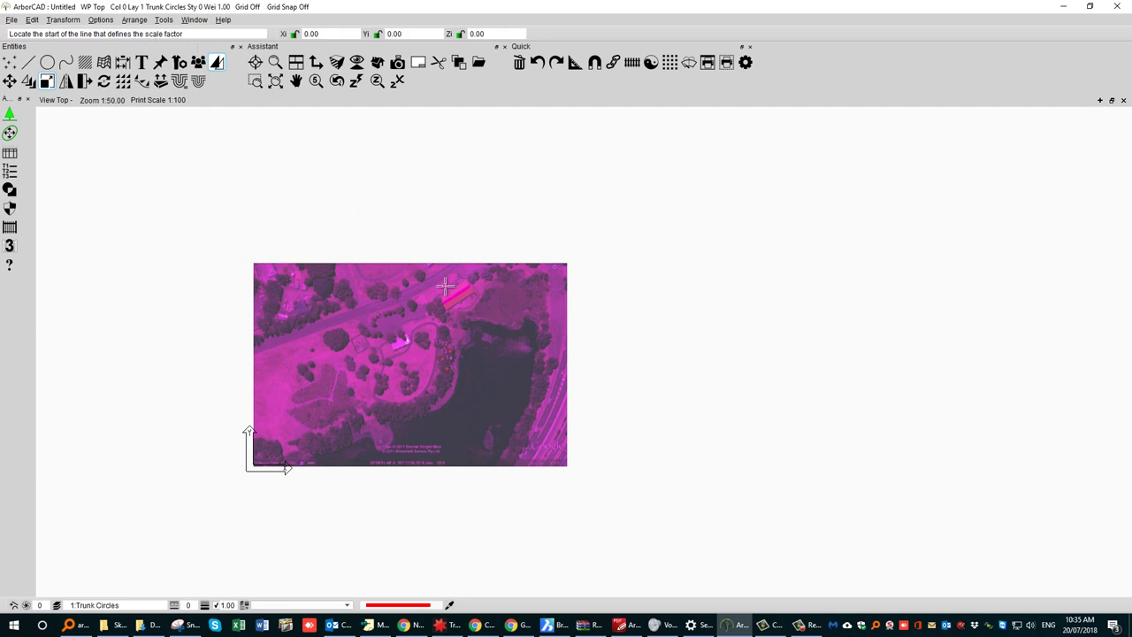
# Scale the selection using the two ends of the roof ridge line as reference and the drawing origin as the scale centre.
pyautogui.scroll(3, 448, 293)
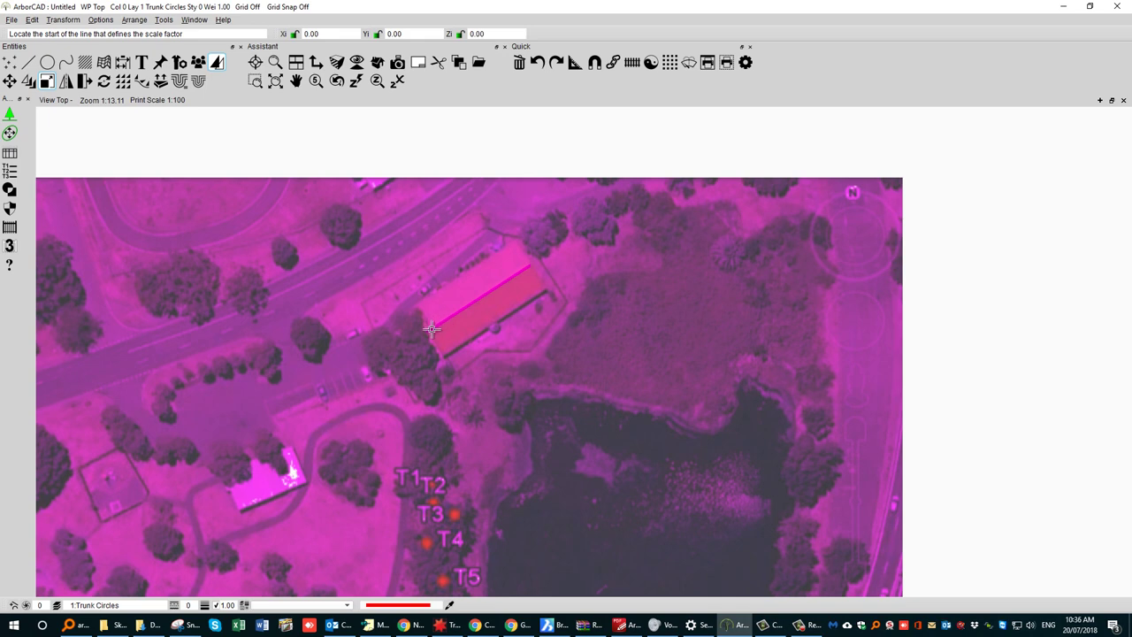
pyautogui.click(430, 329)
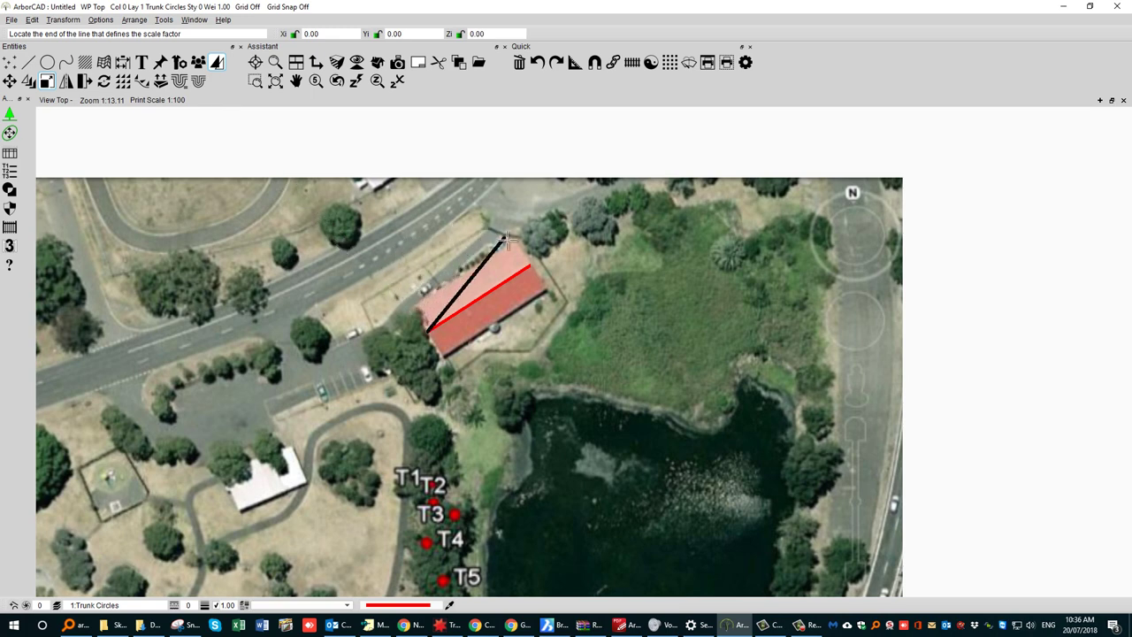
pyautogui.click(526, 265)
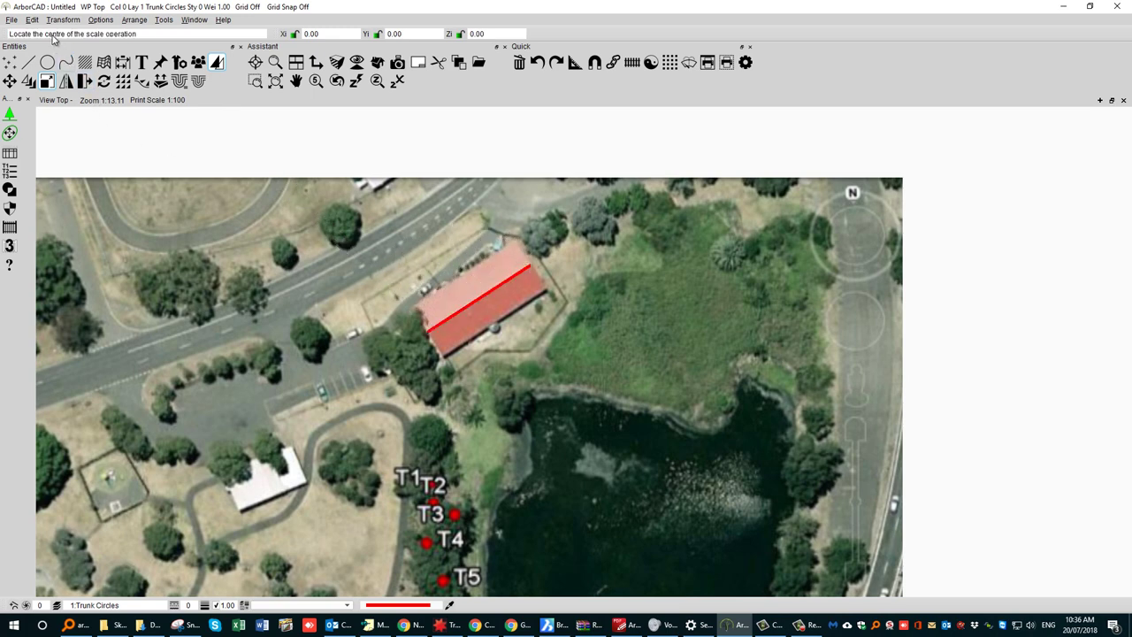
pyautogui.scroll(-2, 383, 283)
pyautogui.scroll(-1, 386, 275)
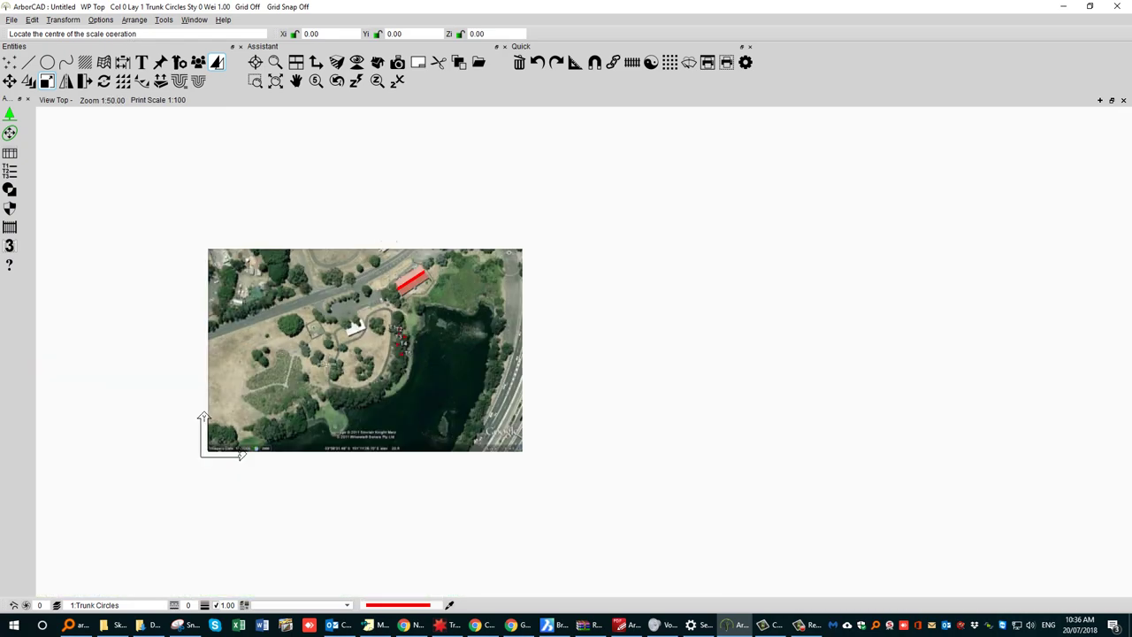
pyautogui.click(203, 454)
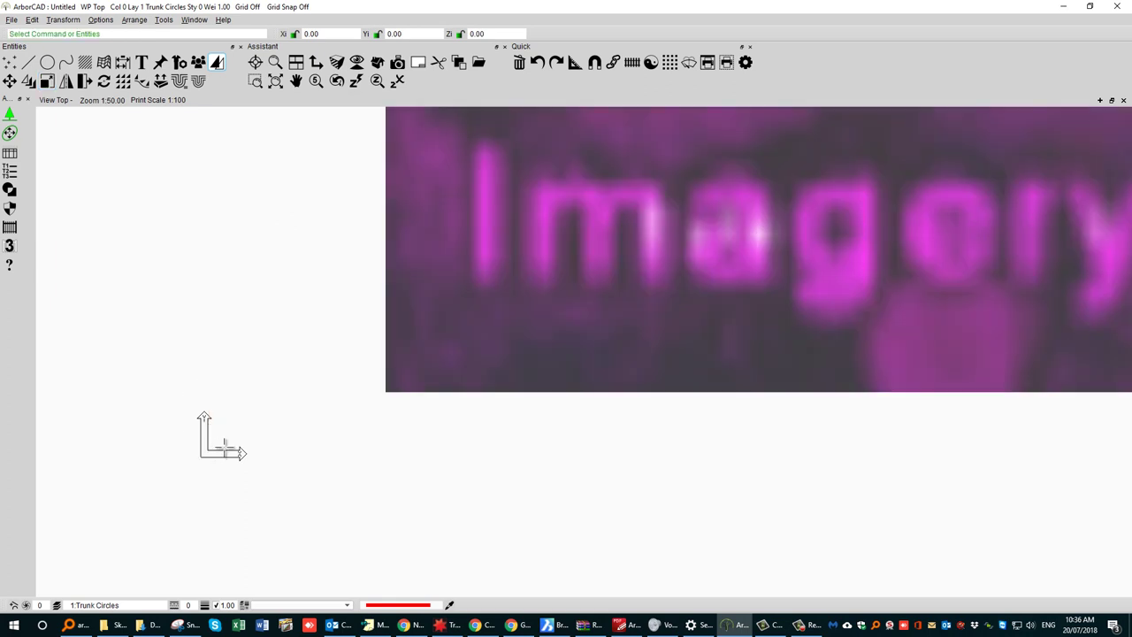
# Verify the length of the scaled roof ridge line in its properties.
pyautogui.scroll(-10, 543, 248)
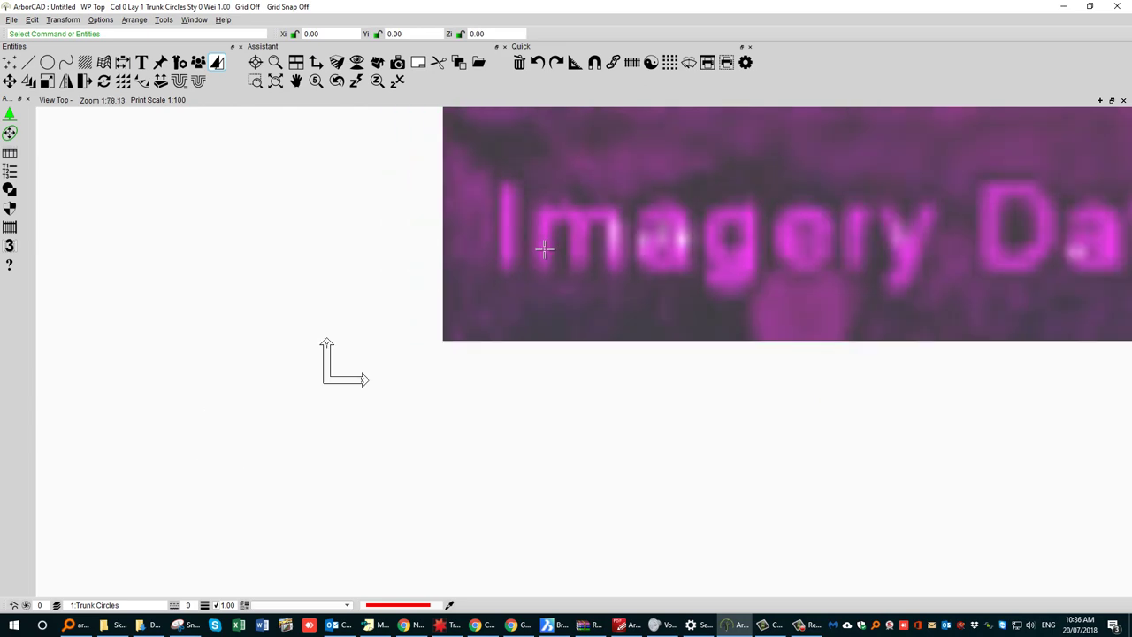
pyautogui.scroll(-4, 375, 398)
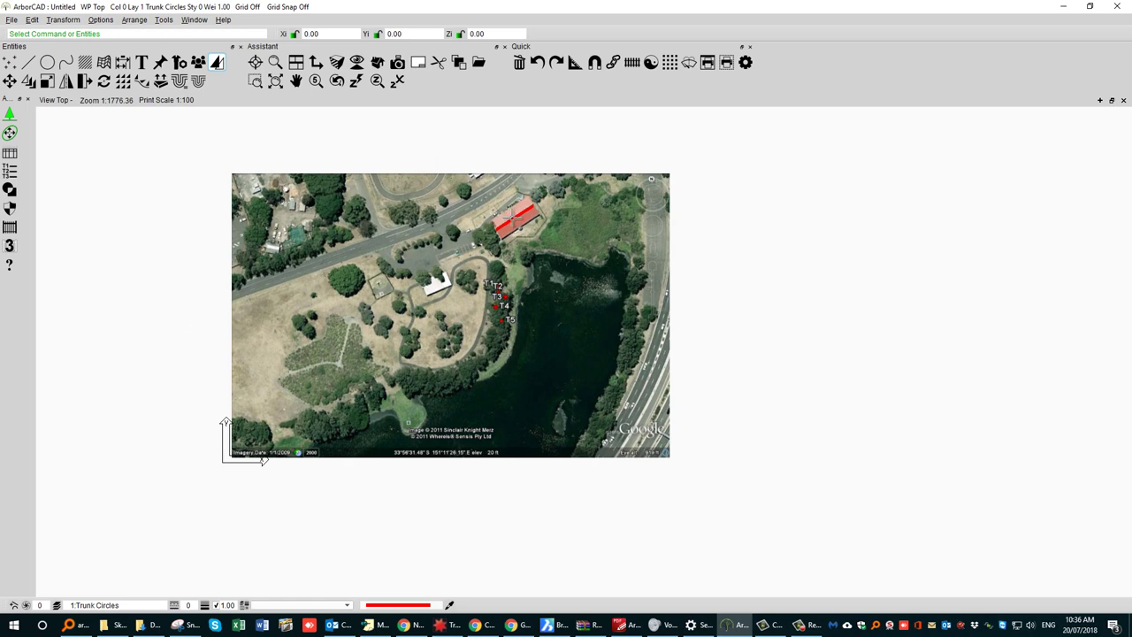
pyautogui.scroll(4, 515, 215)
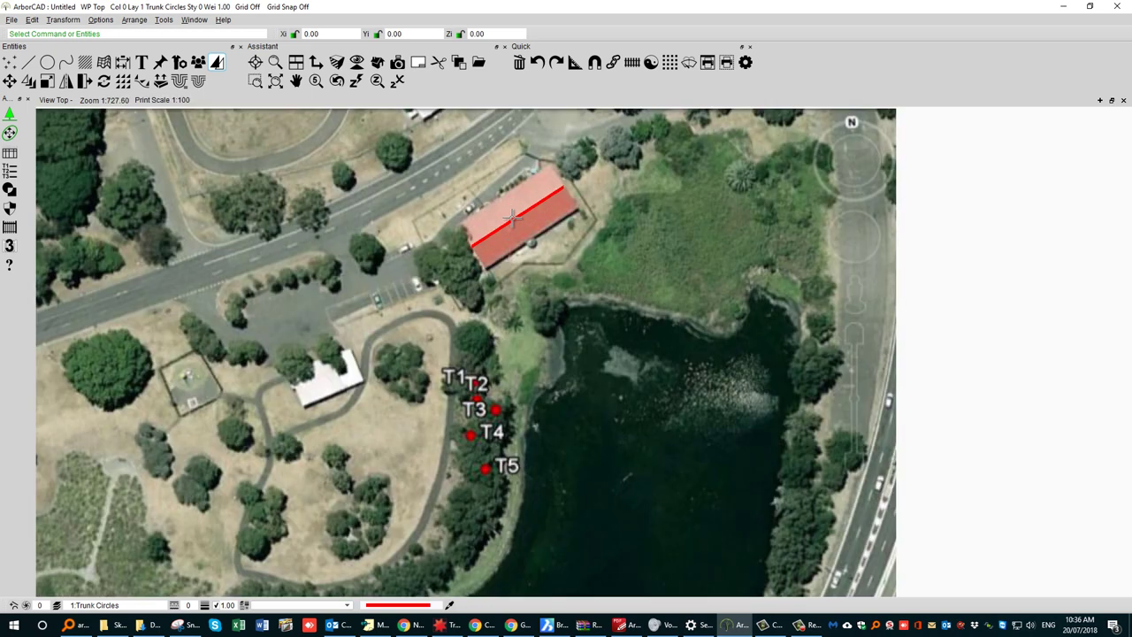
pyautogui.doubleClick(513, 217)
pyautogui.click(594, 339)
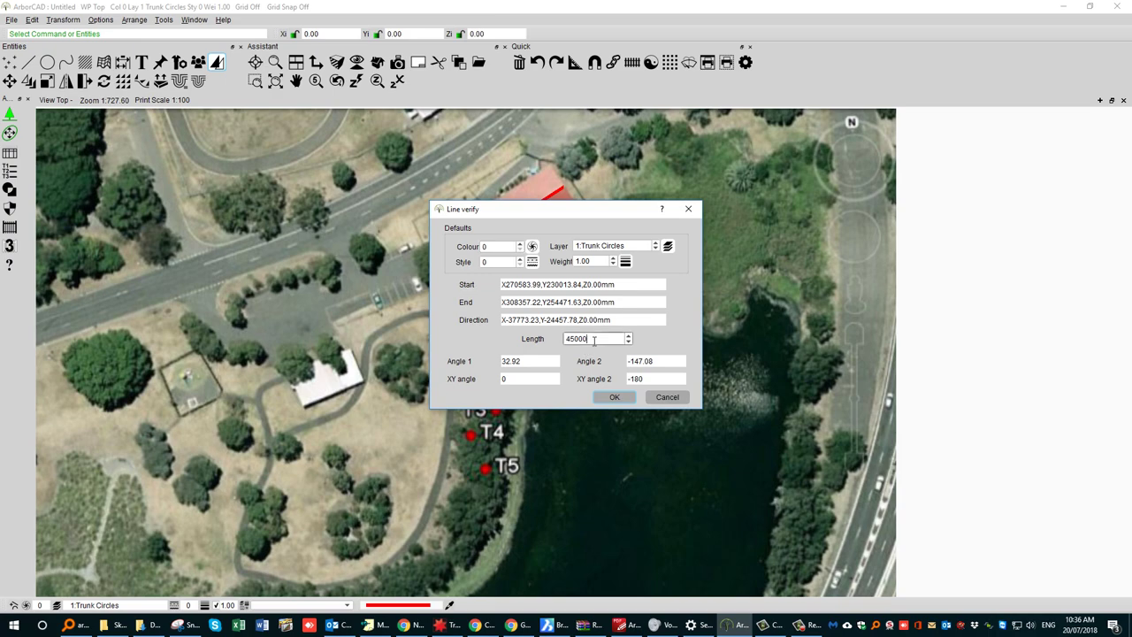
pyautogui.click(610, 396)
# Draw a single line about 22786 mm long between the centres of the two trees on the road verge northwest of the red-roofed building.
pyautogui.scroll(-2, 597, 363)
pyautogui.scroll(-2, 597, 362)
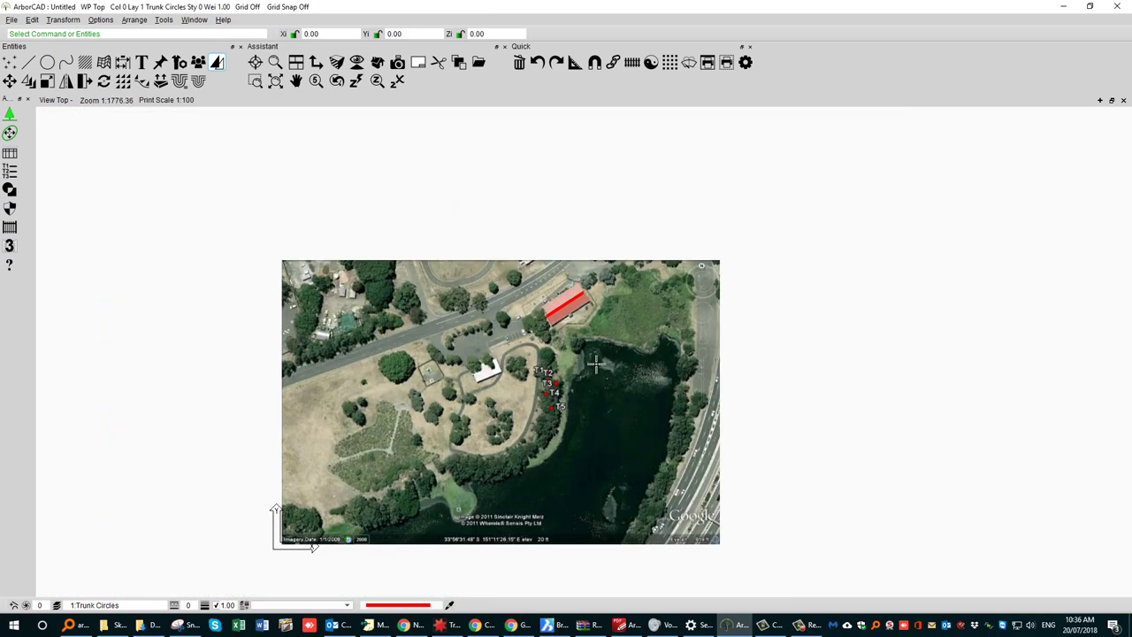
pyautogui.moveTo(597, 363); pyautogui.dragTo(587, 334, button='middle')
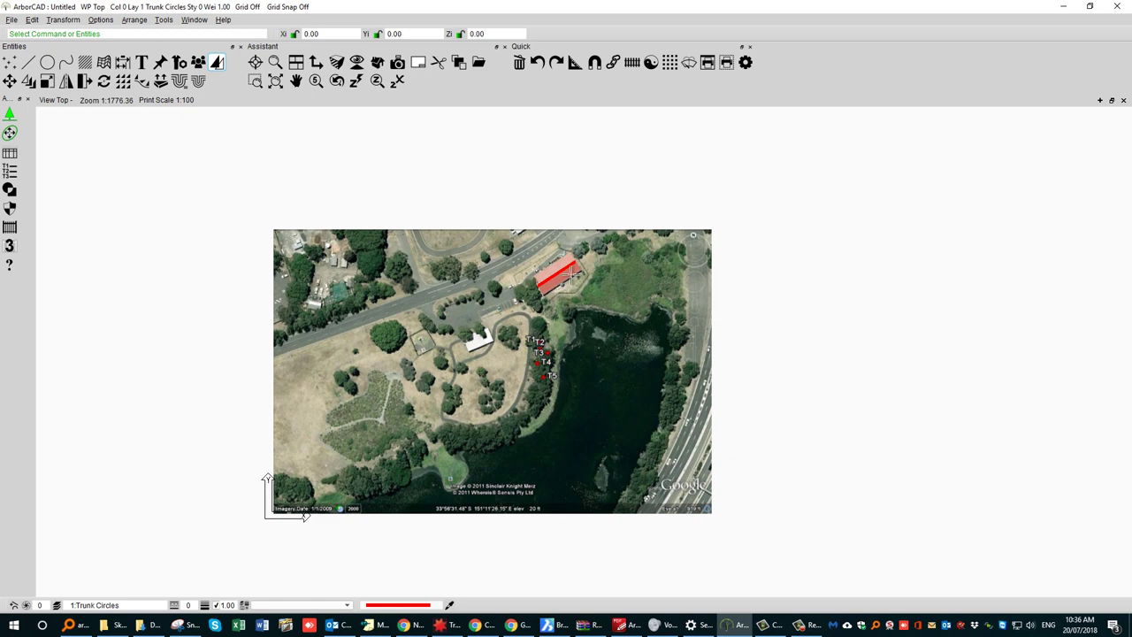
pyautogui.scroll(2, 573, 274)
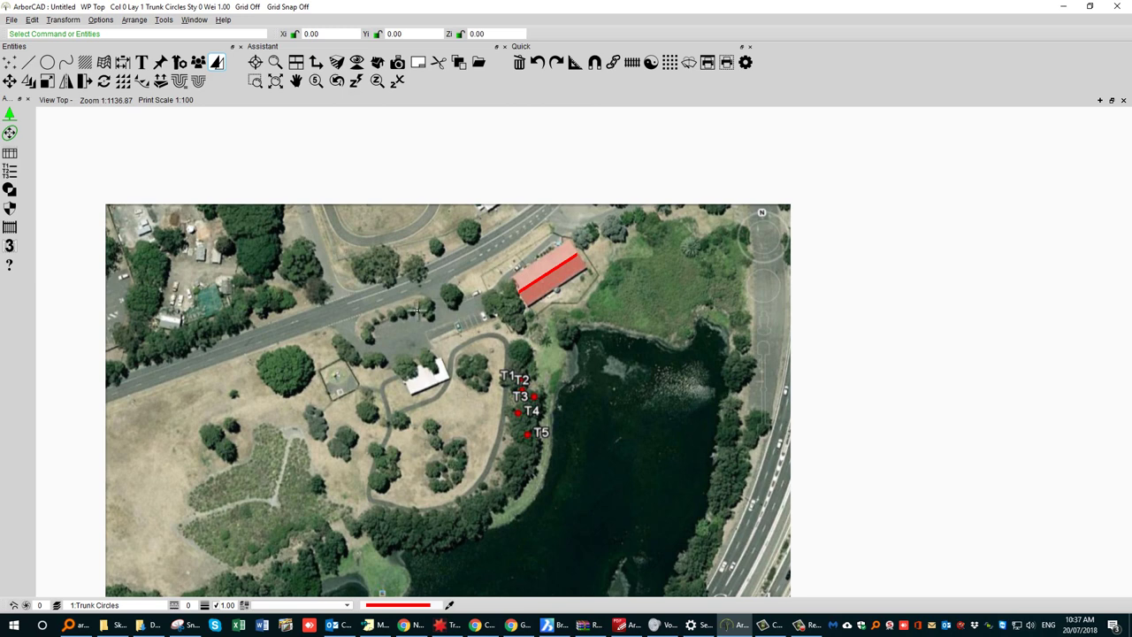
pyautogui.moveTo(425, 290); pyautogui.dragTo(416, 322, button='middle')
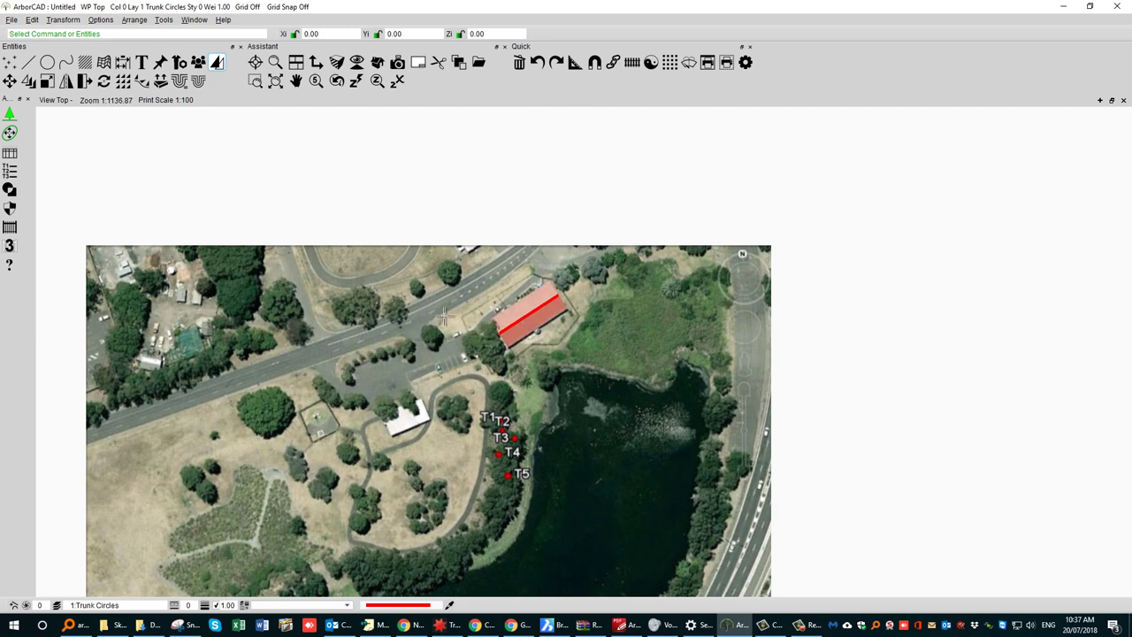
pyautogui.scroll(3, 449, 272)
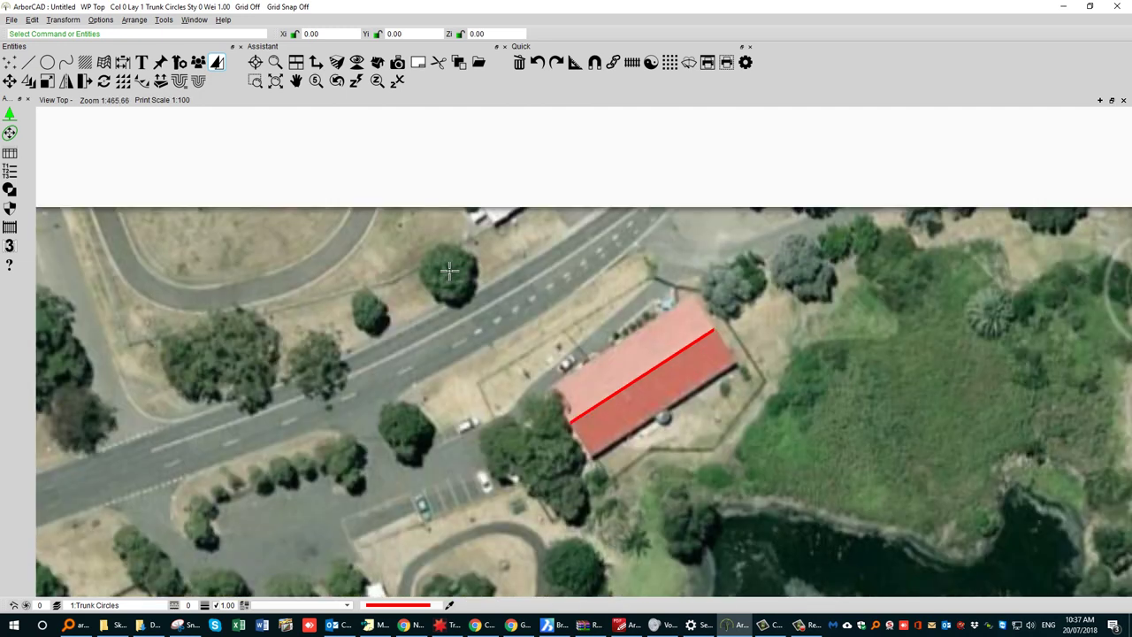
pyautogui.click(29, 62)
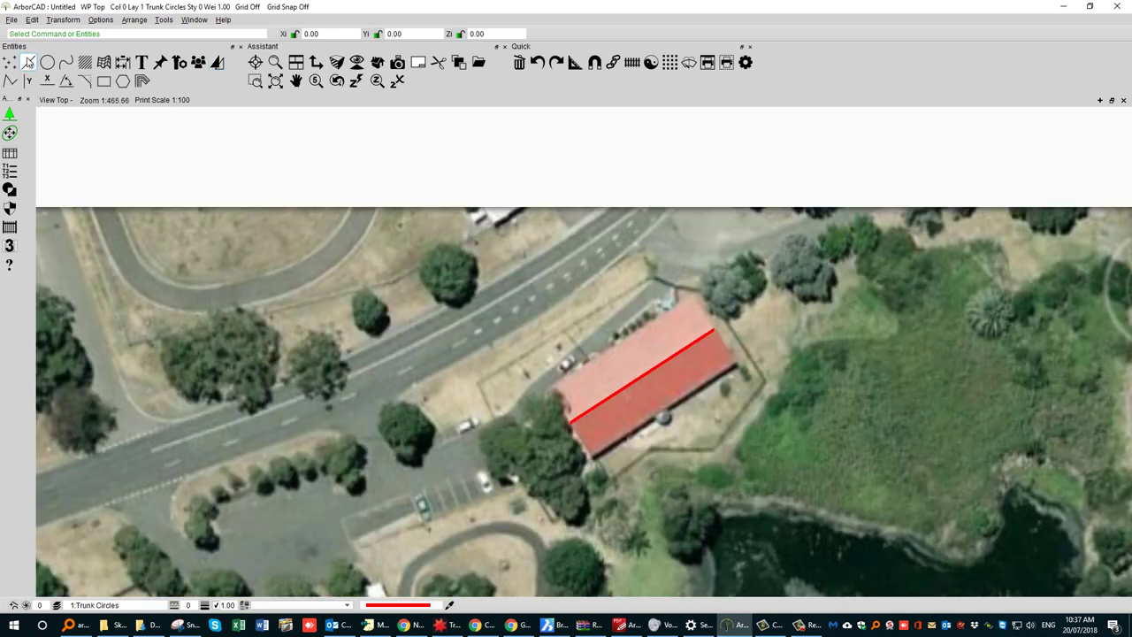
pyautogui.click(16, 83)
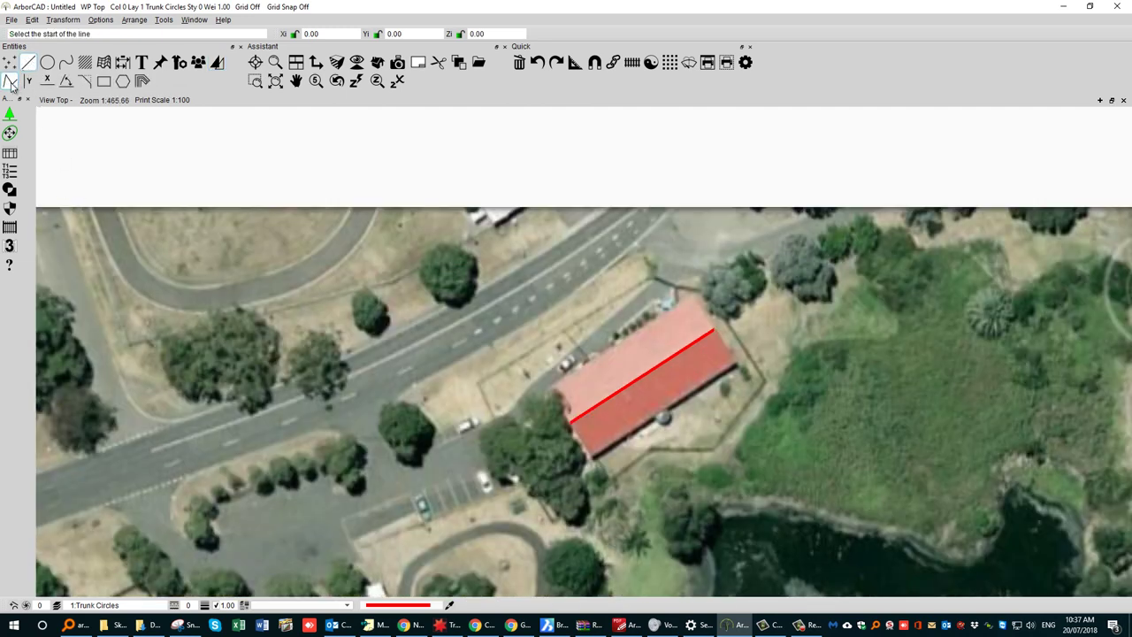
pyautogui.click(449, 272)
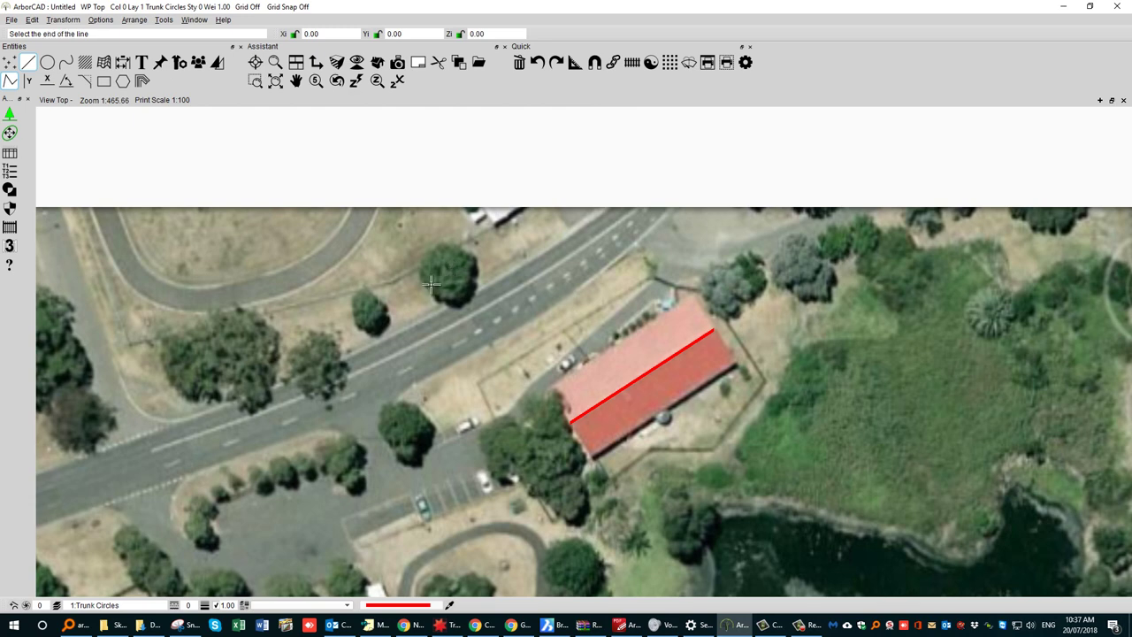
pyautogui.click(370, 310)
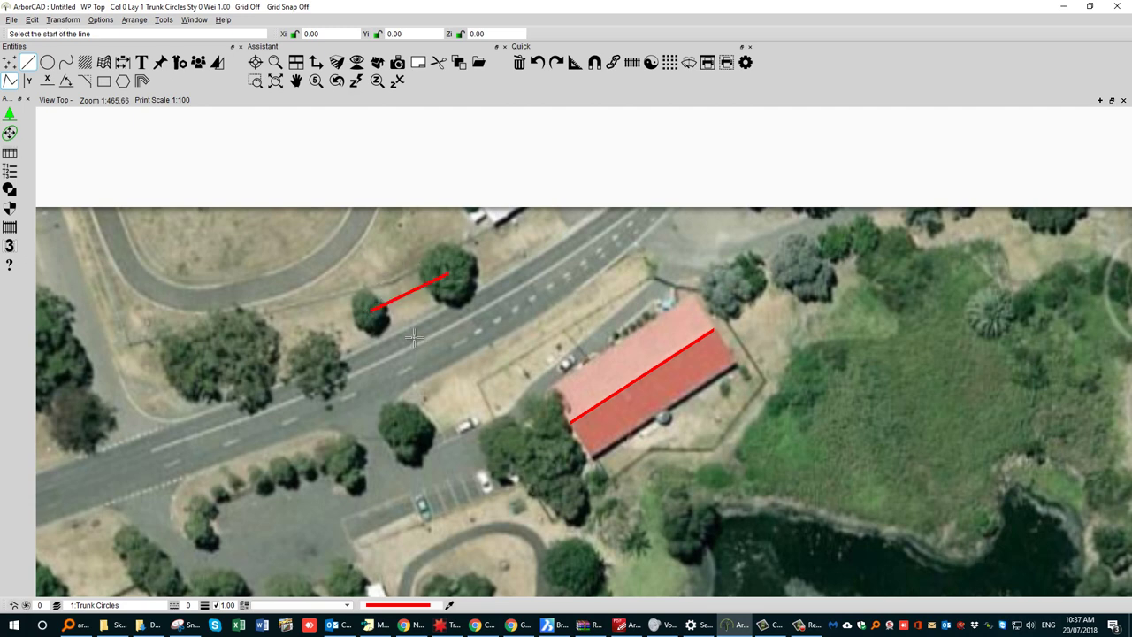
# Check the distance between the two verge trees by viewing the length of the line joining them.
pyautogui.press('Escape')
pyautogui.doubleClick(410, 292)
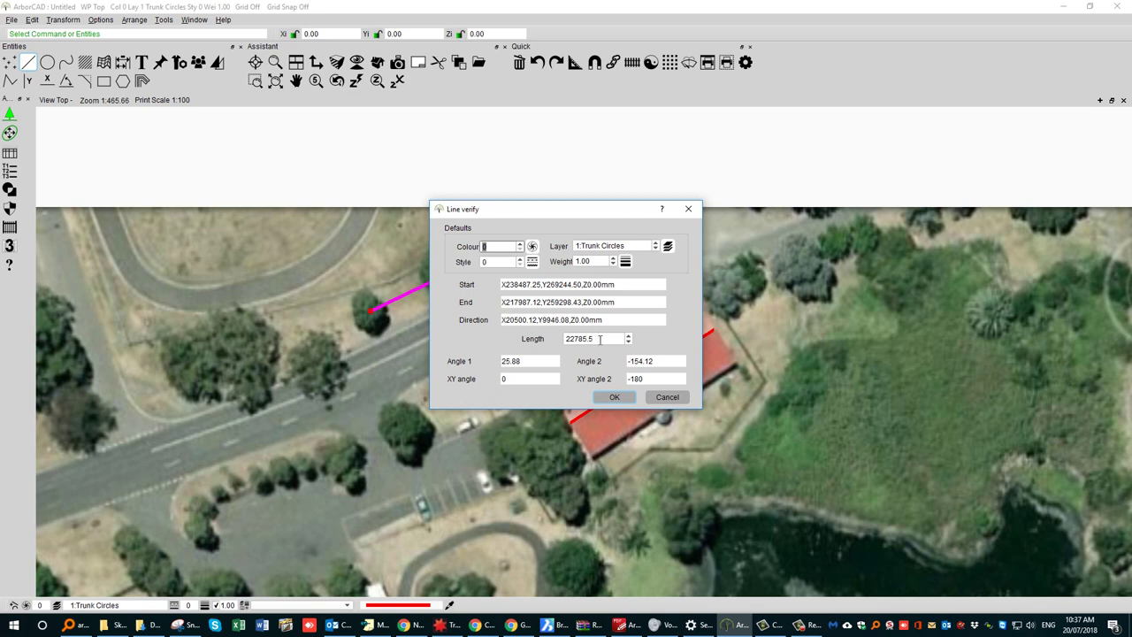
pyautogui.click(613, 396)
# Delete the measuring line between the two verge trees.
pyautogui.scroll(-2, 459, 361)
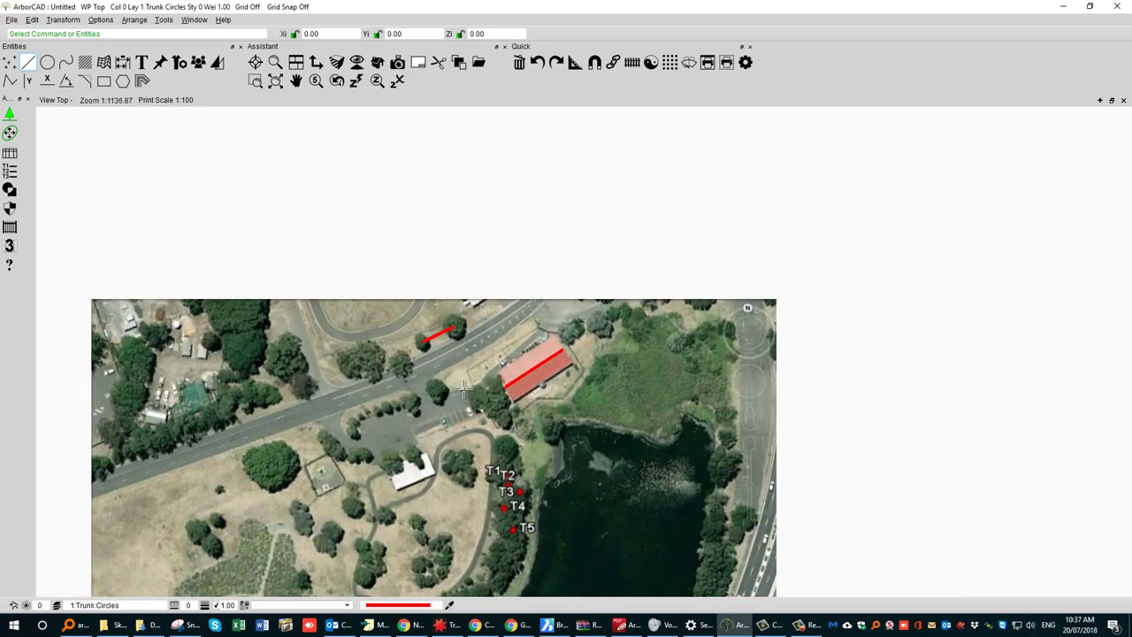
pyautogui.moveTo(458, 360); pyautogui.dragTo(471, 283, button='middle')
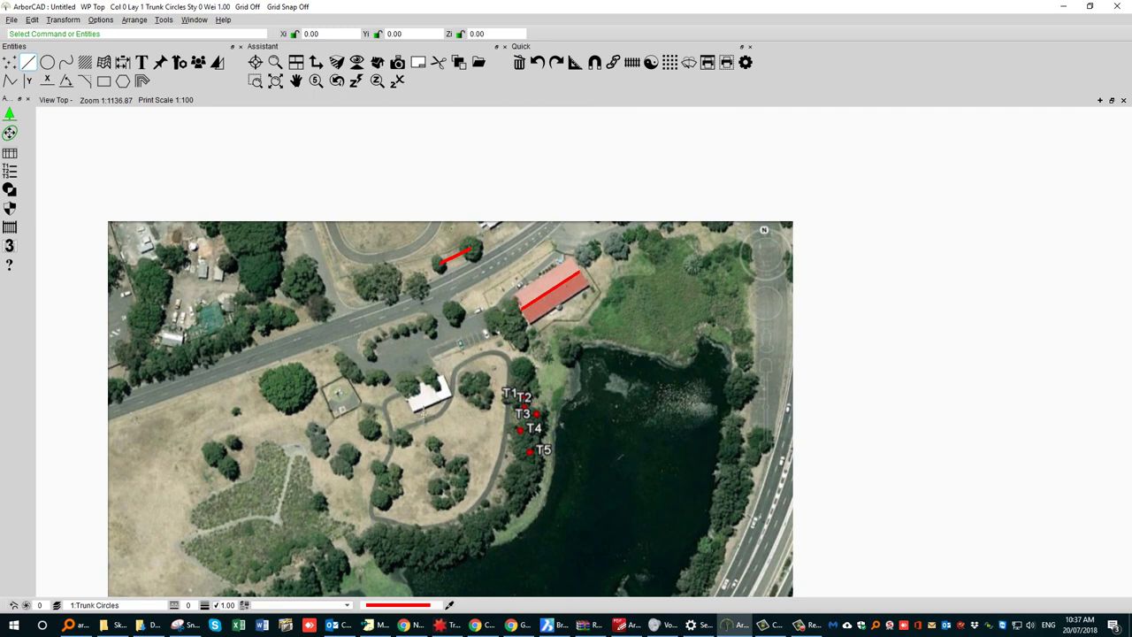
pyautogui.click(455, 257)
pyautogui.moveTo(594, 341); pyautogui.dragTo(631, 257, button='middle')
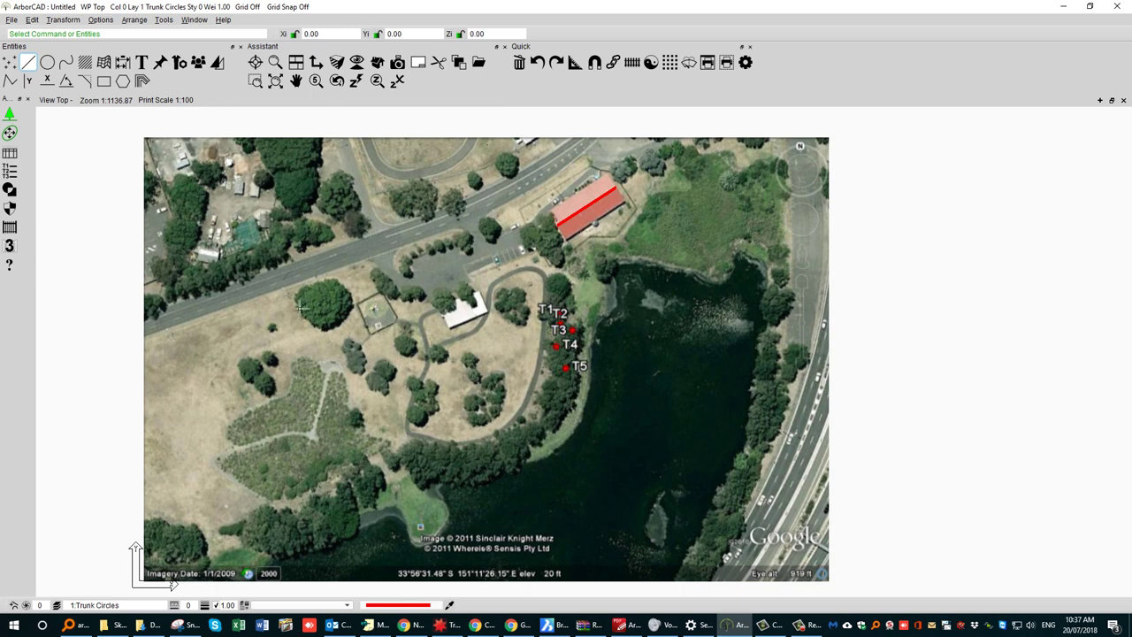
# Mask the industrial yard northwest of the main road on the aerial image with a four-cornered White Out polygon.
pyautogui.moveTo(453, 275); pyautogui.dragTo(435, 294, button='middle')
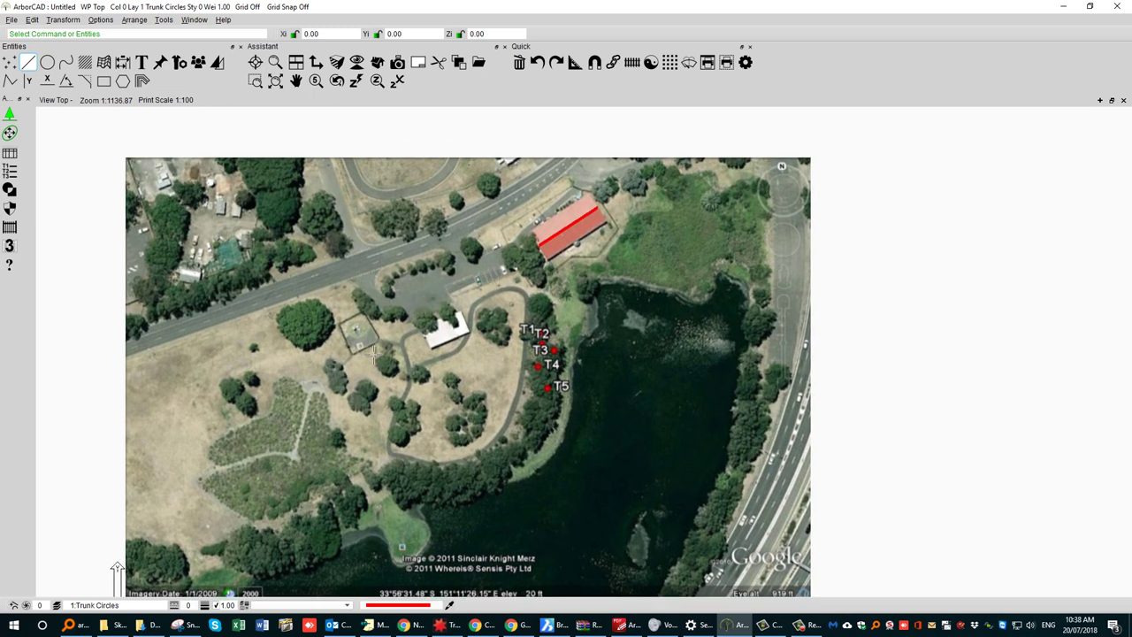
pyautogui.moveTo(517, 447); pyautogui.dragTo(525, 417, button='middle')
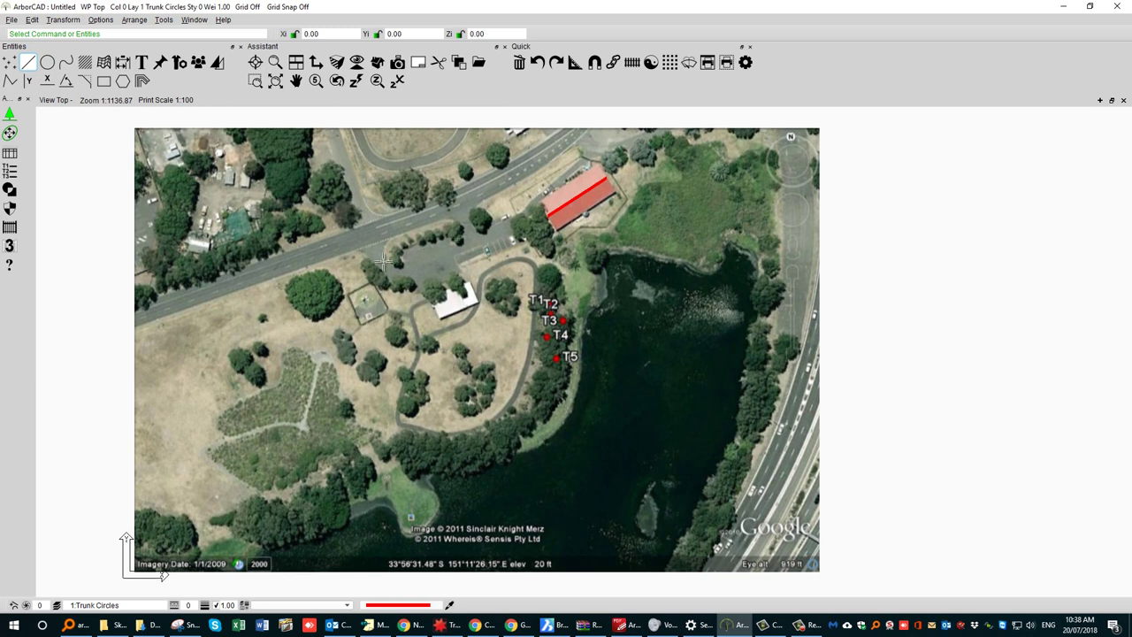
pyautogui.click(85, 66)
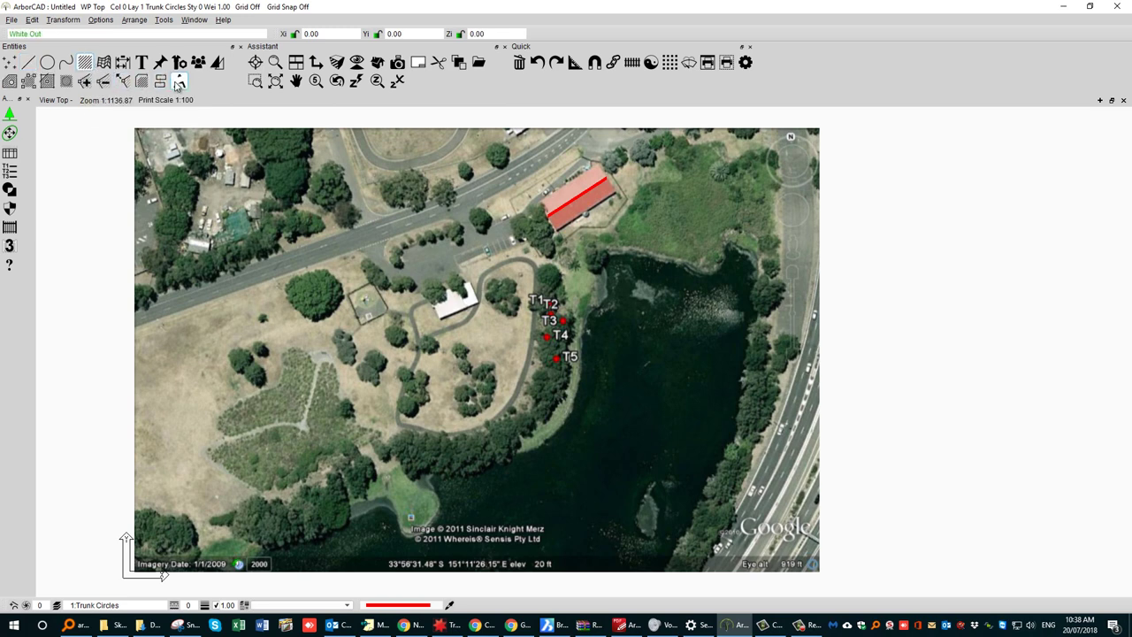
pyautogui.click(179, 83)
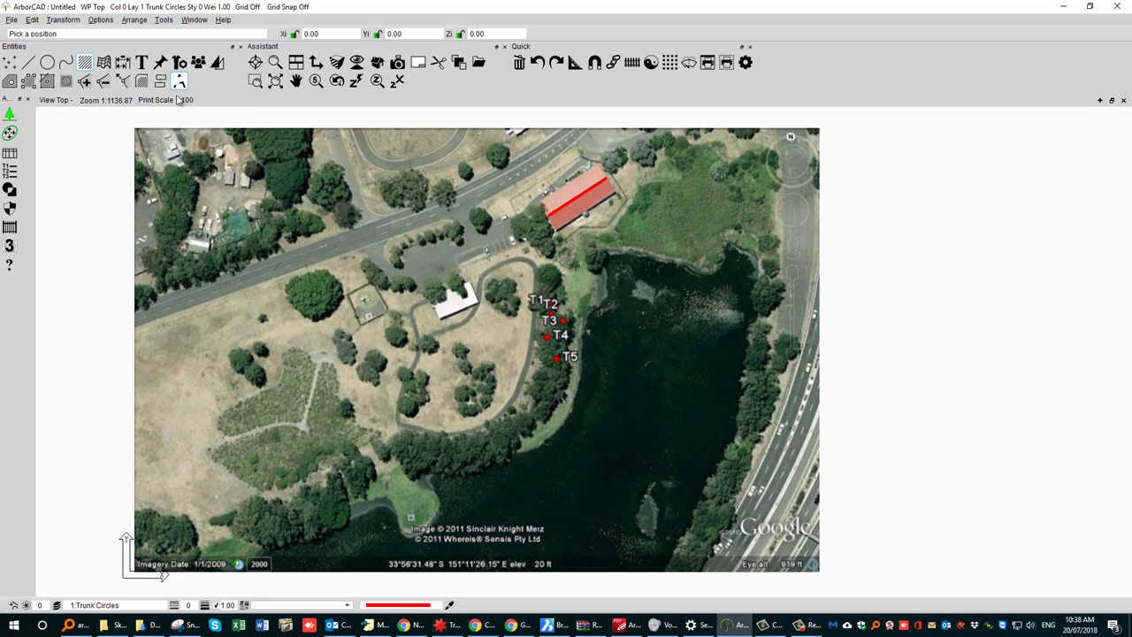
pyautogui.click(124, 120)
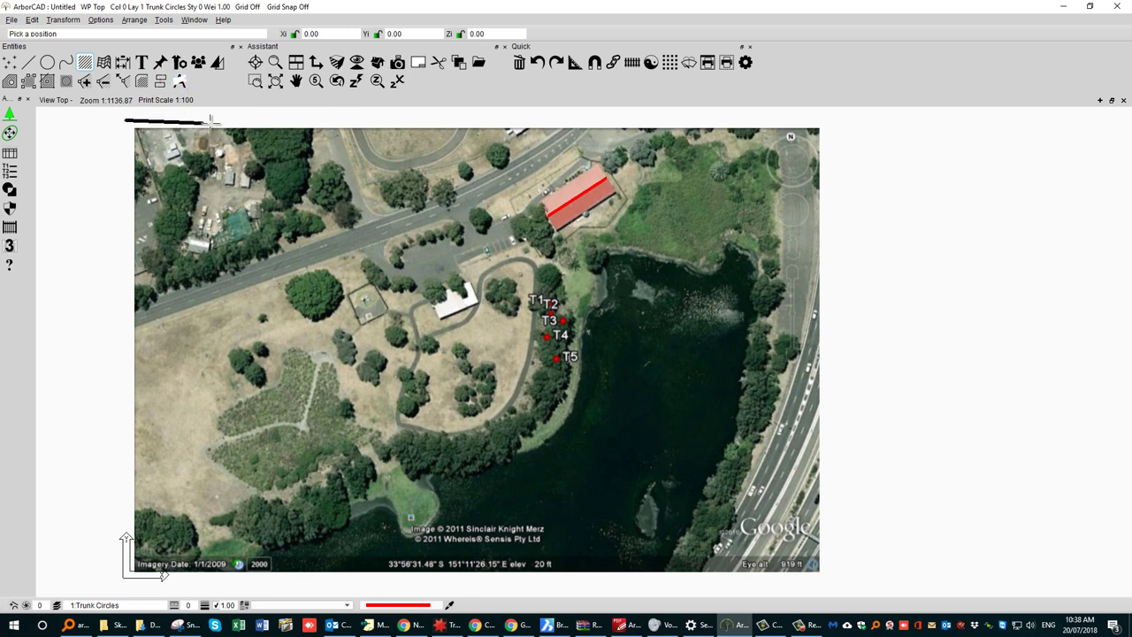
pyautogui.click(330, 121)
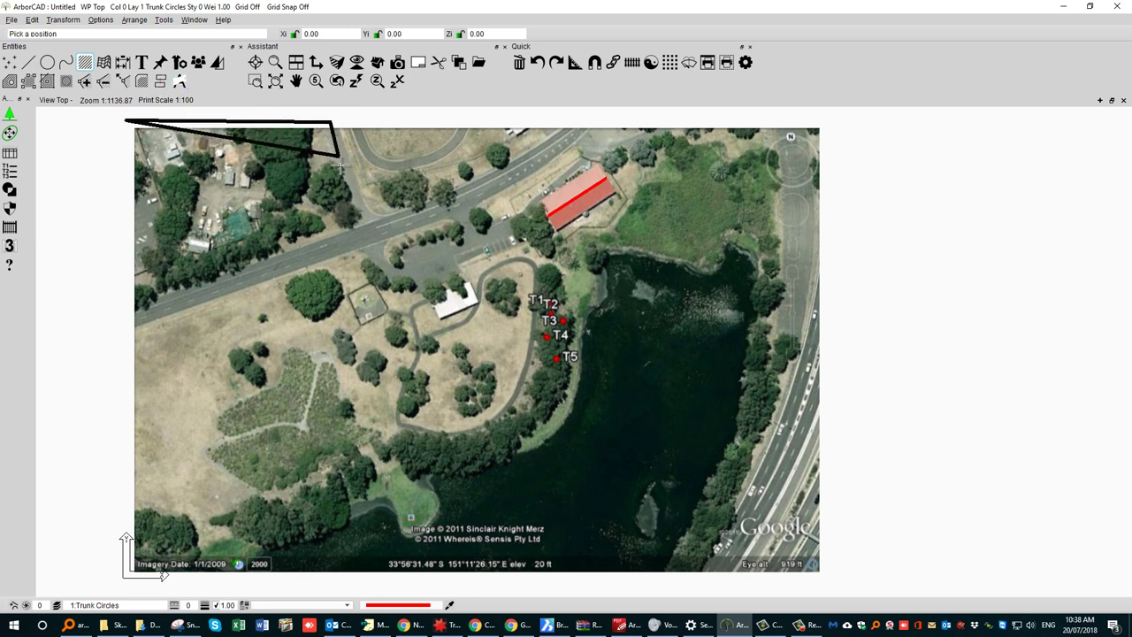
pyautogui.click(375, 232)
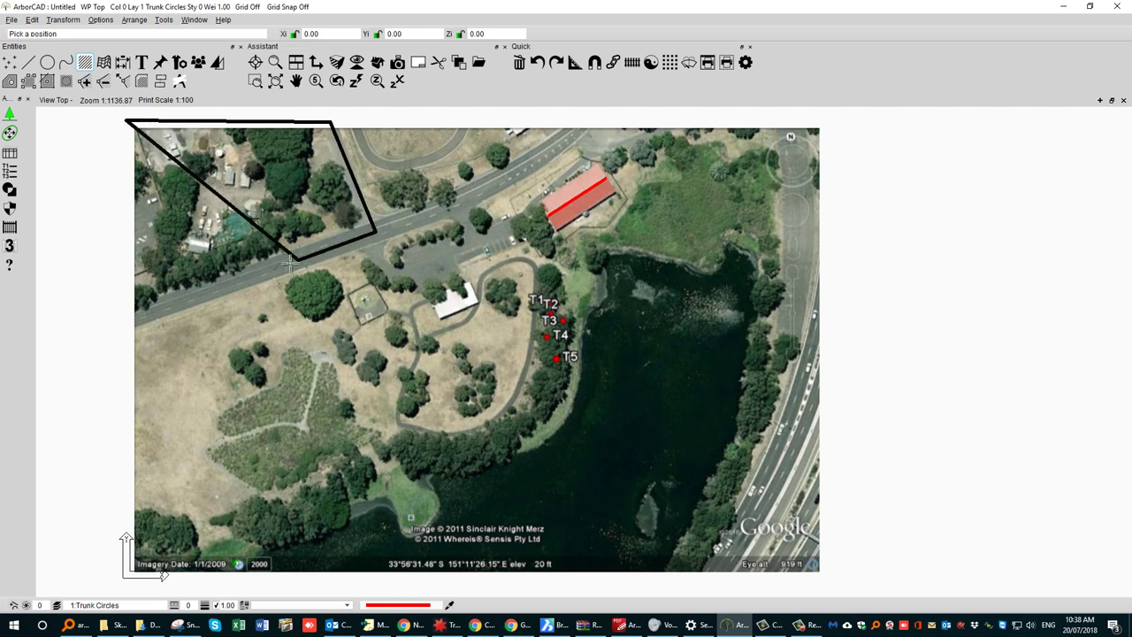
pyautogui.click(125, 315)
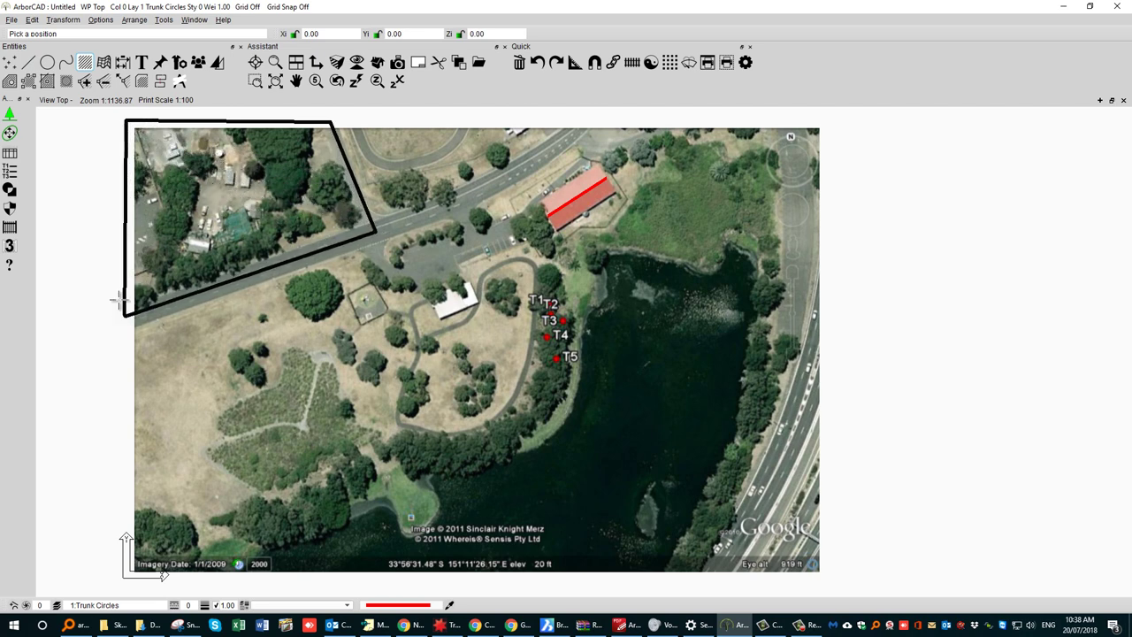
pyautogui.rightClick(86, 204)
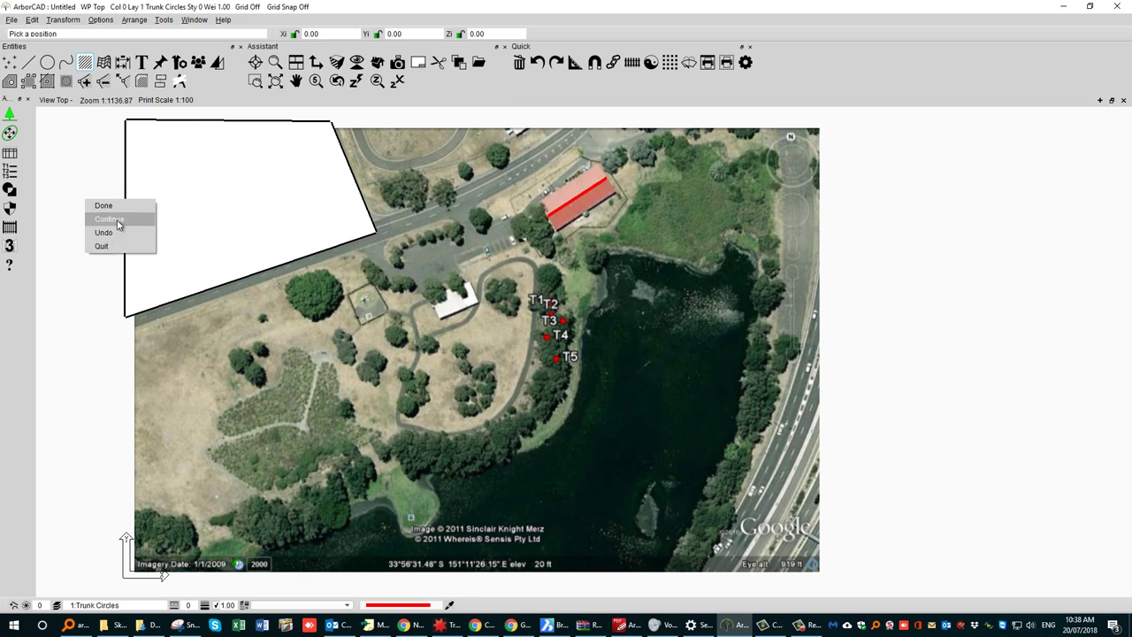
pyautogui.click(105, 206)
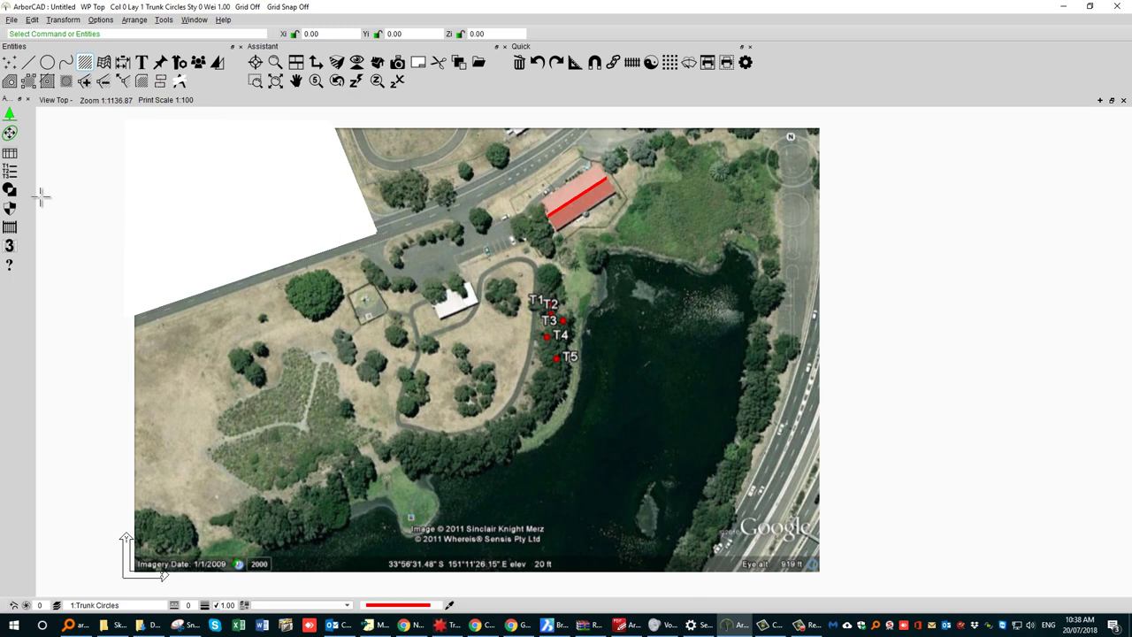
# Select the white-out polygon covering the yard northwest of the road and delete it.
pyautogui.click(146, 134)
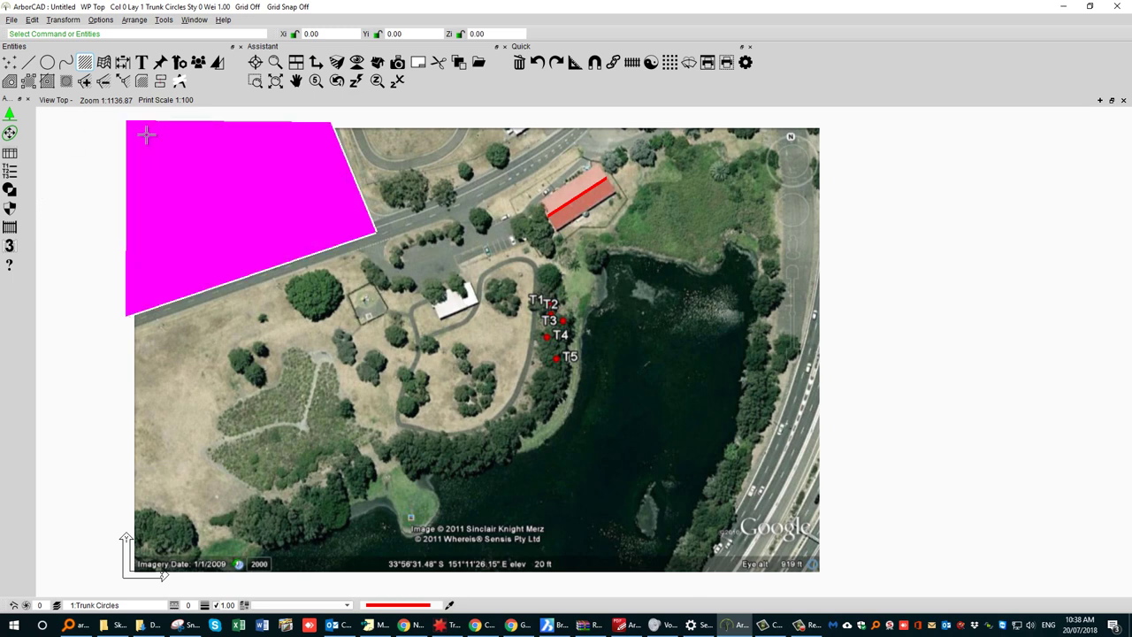
pyautogui.click(86, 169)
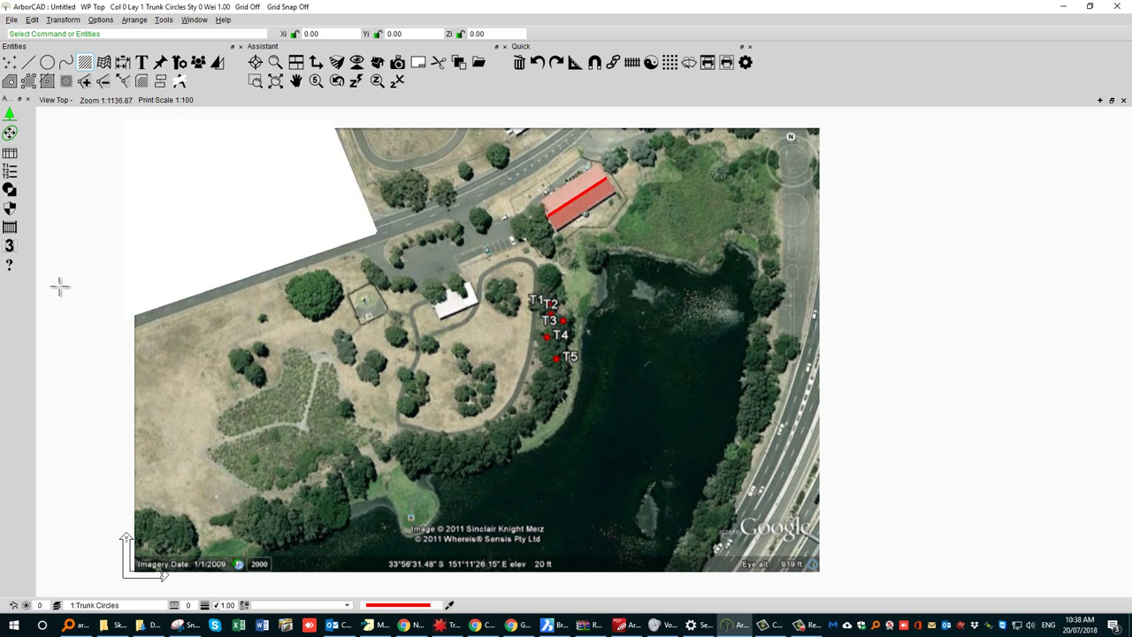
pyautogui.moveTo(58, 274)
pyautogui.mouseDown(button='middle')
pyautogui.moveTo(132, 260)
pyautogui.moveTo(118, 255)
pyautogui.mouseUp(button='middle')
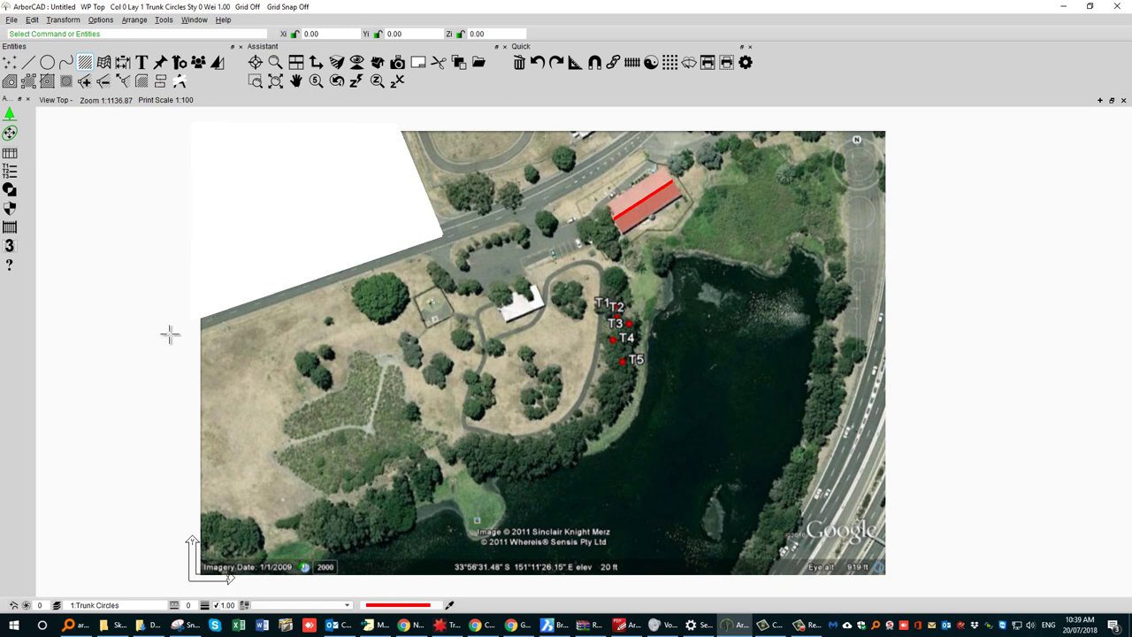
pyautogui.moveTo(154, 340); pyautogui.dragTo(493, 112)
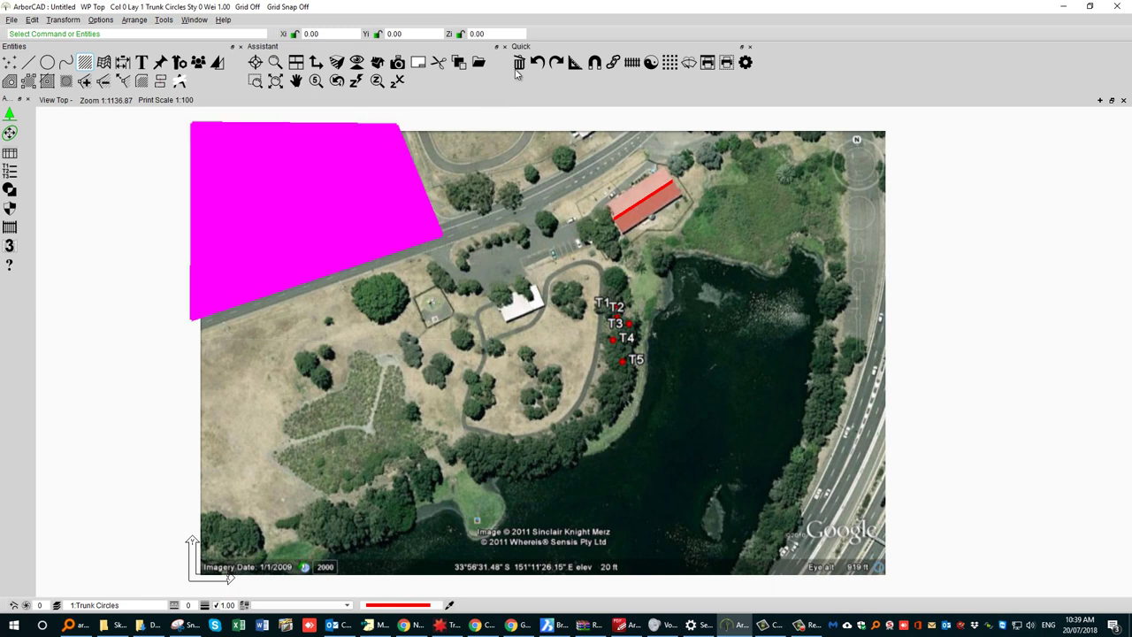
pyautogui.click(519, 63)
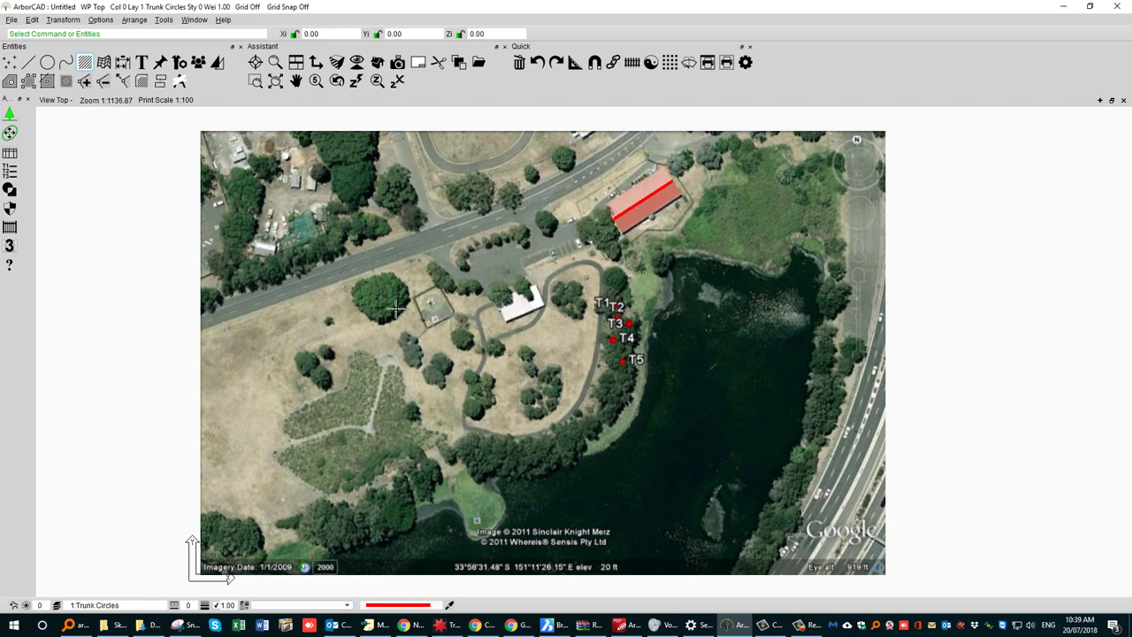
pyautogui.moveTo(545, 272); pyautogui.dragTo(547, 280, button='middle')
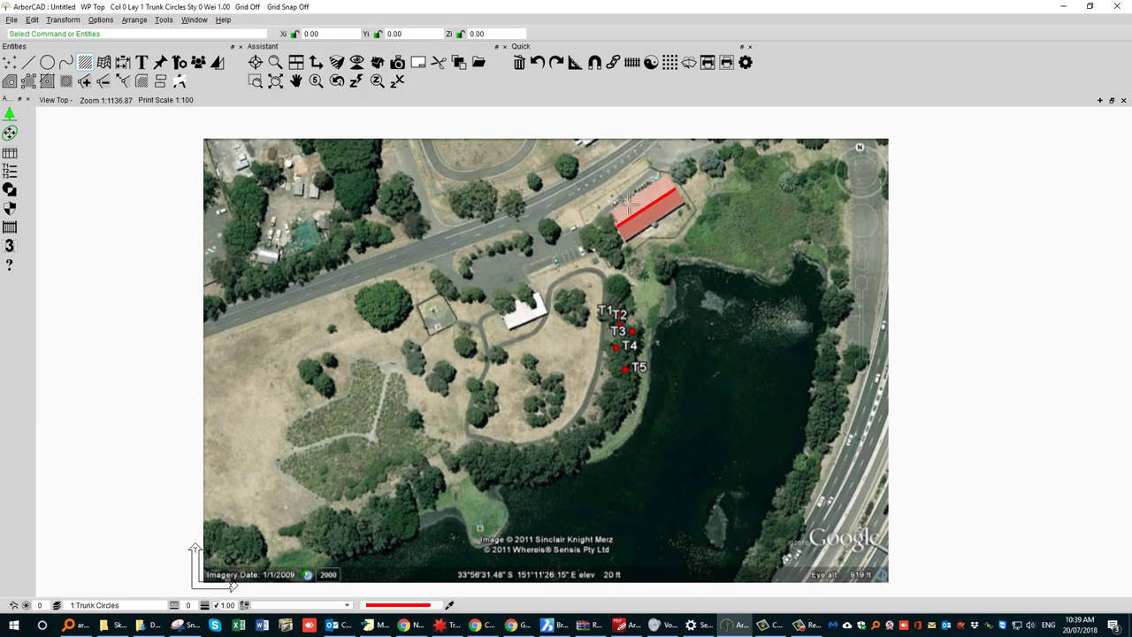
pyautogui.scroll(5, 612, 209)
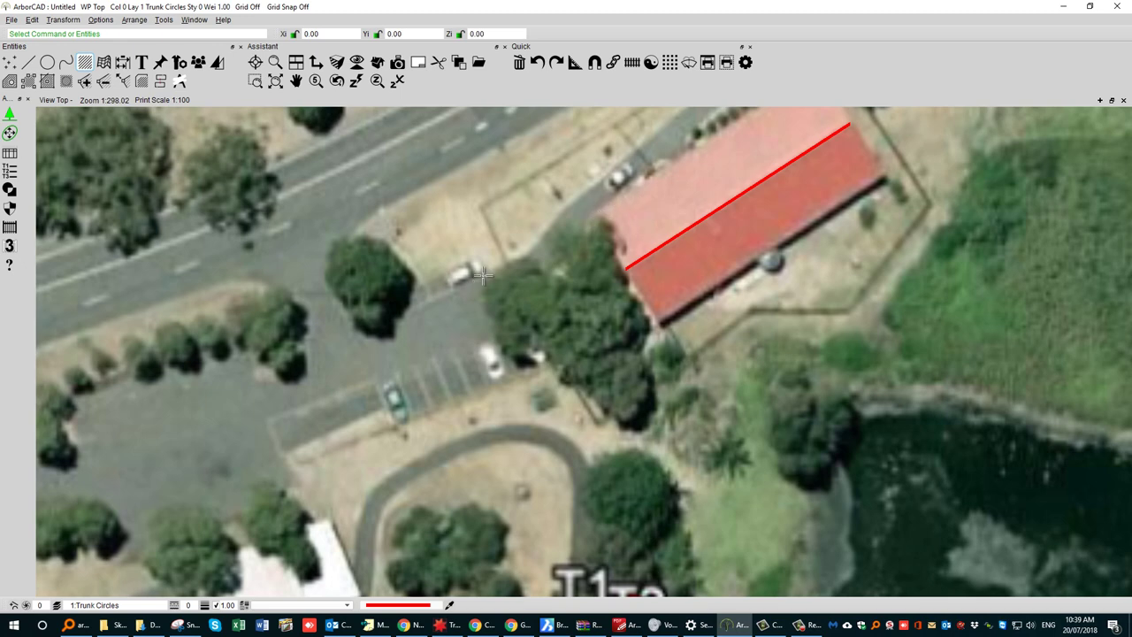
pyautogui.scroll(-2, 484, 276)
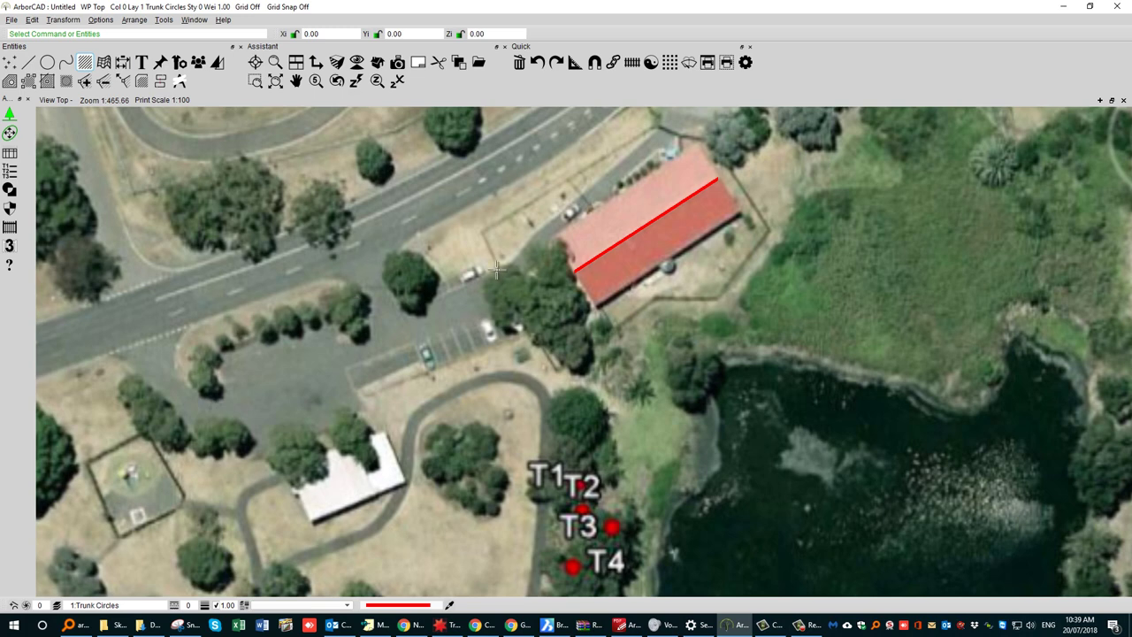
pyautogui.moveTo(492, 276); pyautogui.dragTo(515, 210, button='middle')
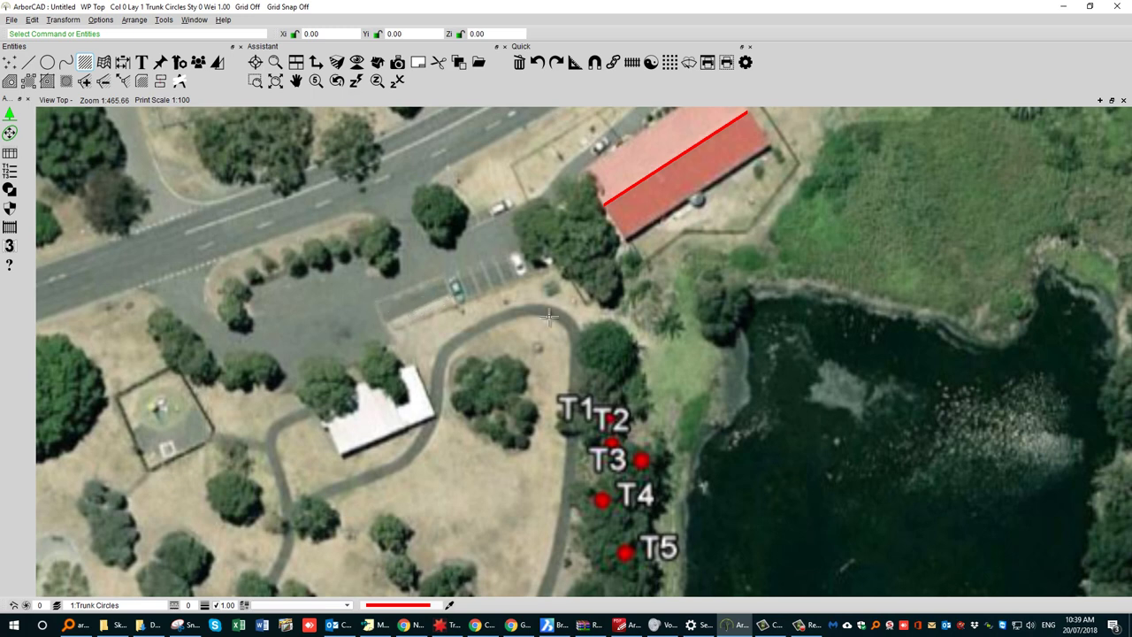
pyautogui.scroll(-3, 585, 310)
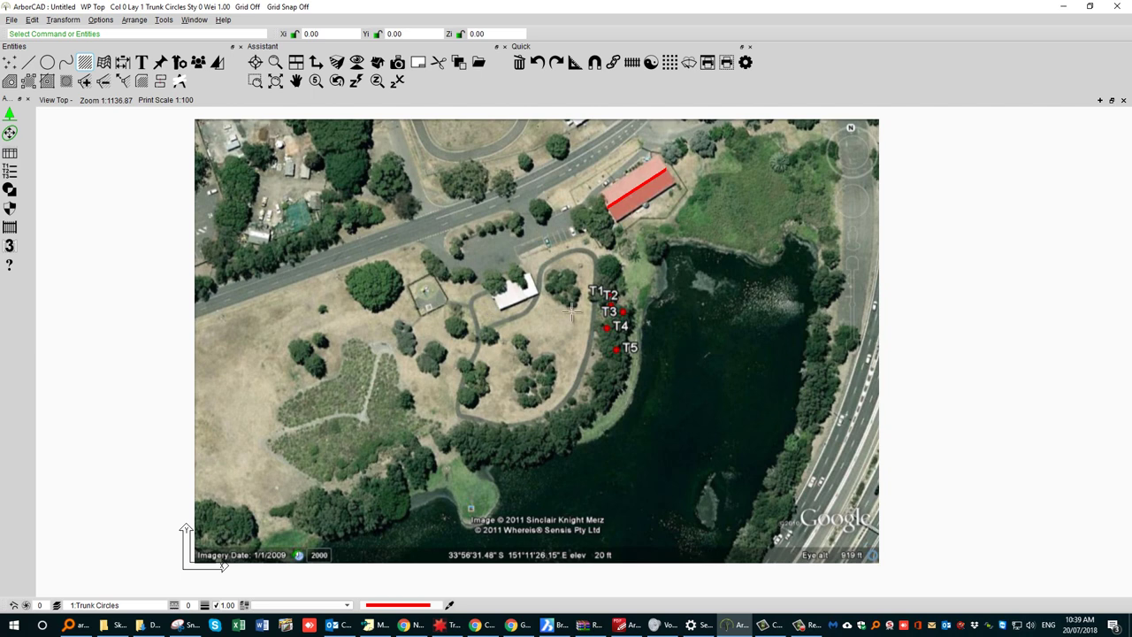
pyautogui.scroll(-3, 572, 318)
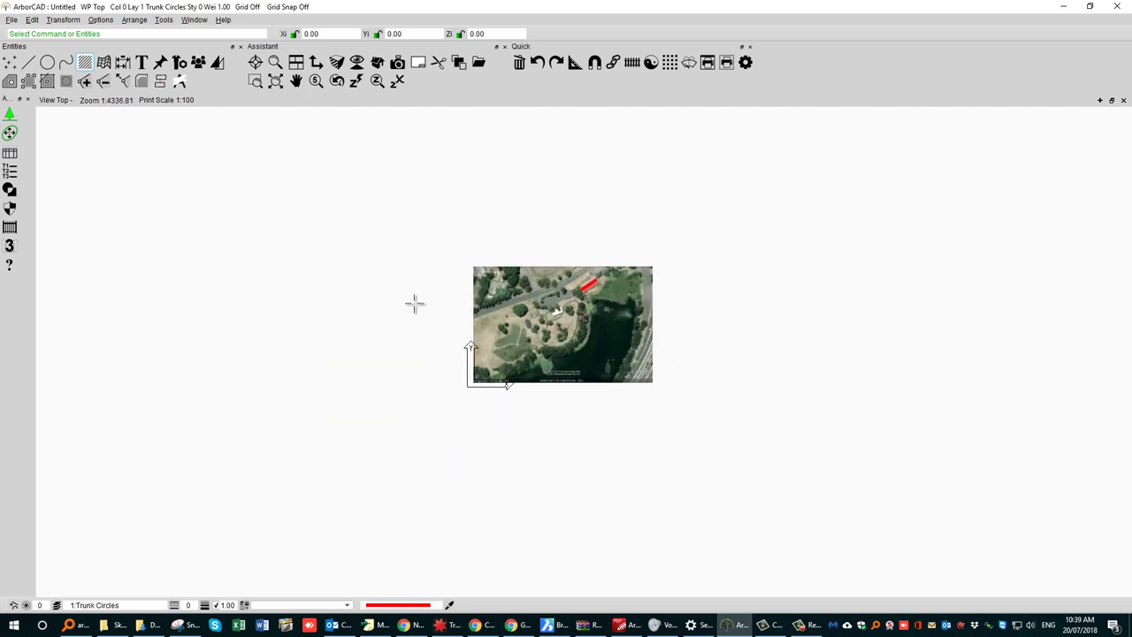
# Start a DWG import and browse on Local Disk (C:) to Users, Public, ArborCAD-v7, Training.
pyautogui.click(13, 20)
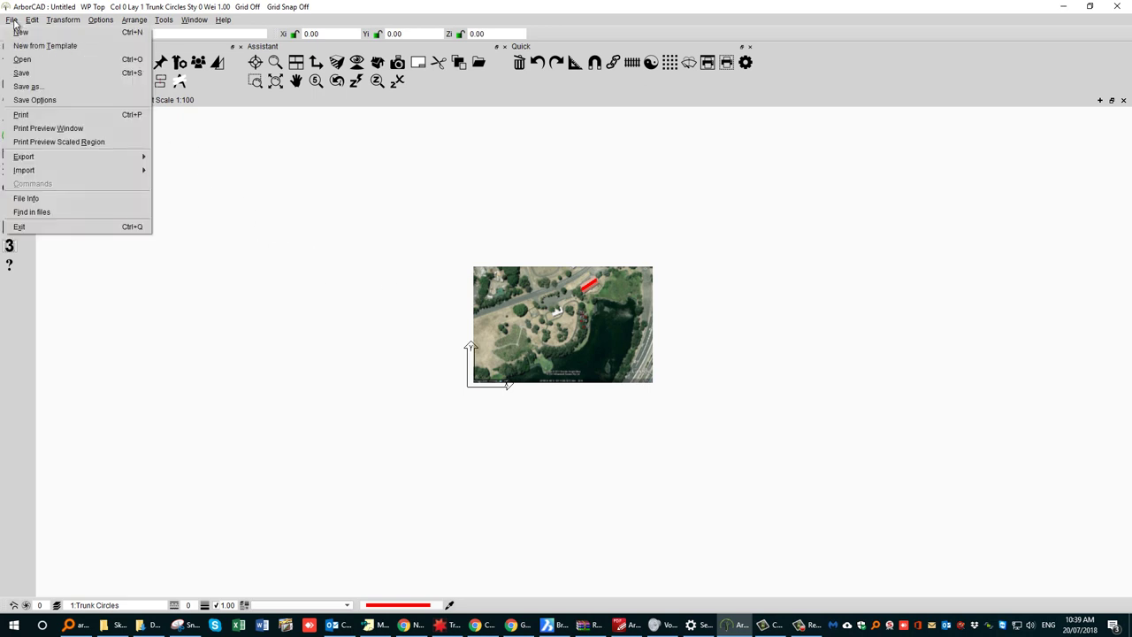
pyautogui.moveTo(45, 169)
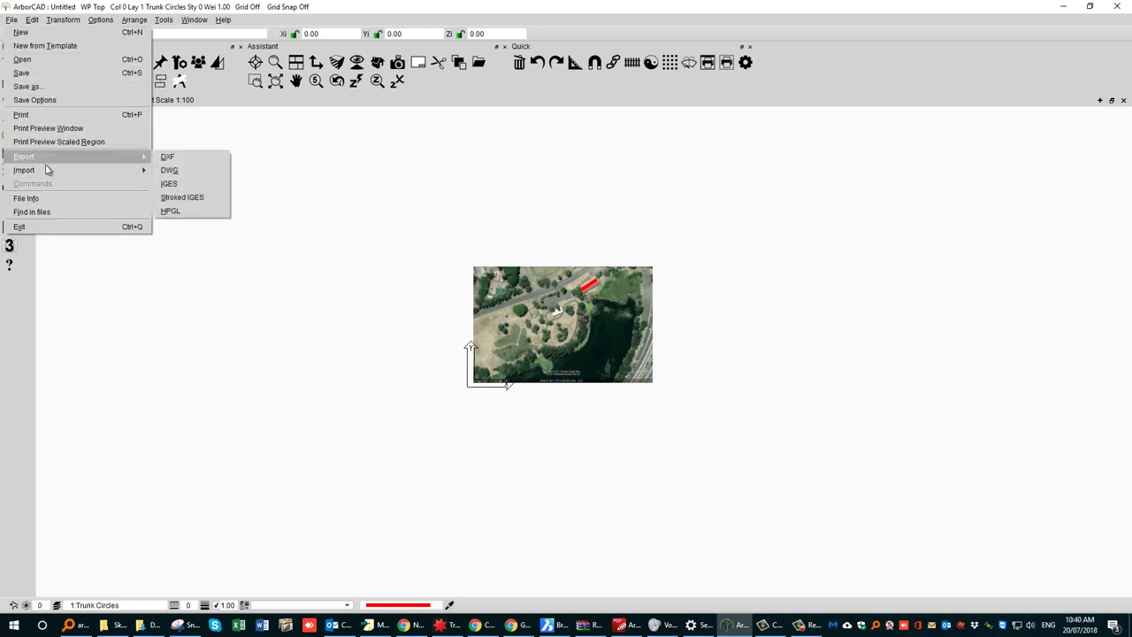
pyautogui.click(189, 185)
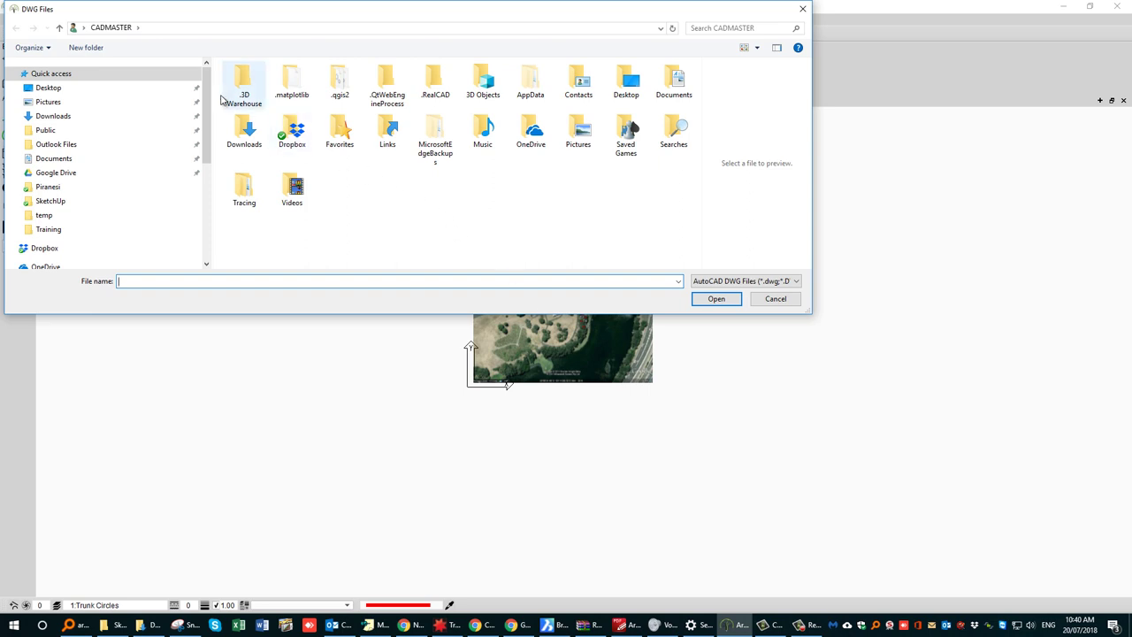
pyautogui.click(60, 29)
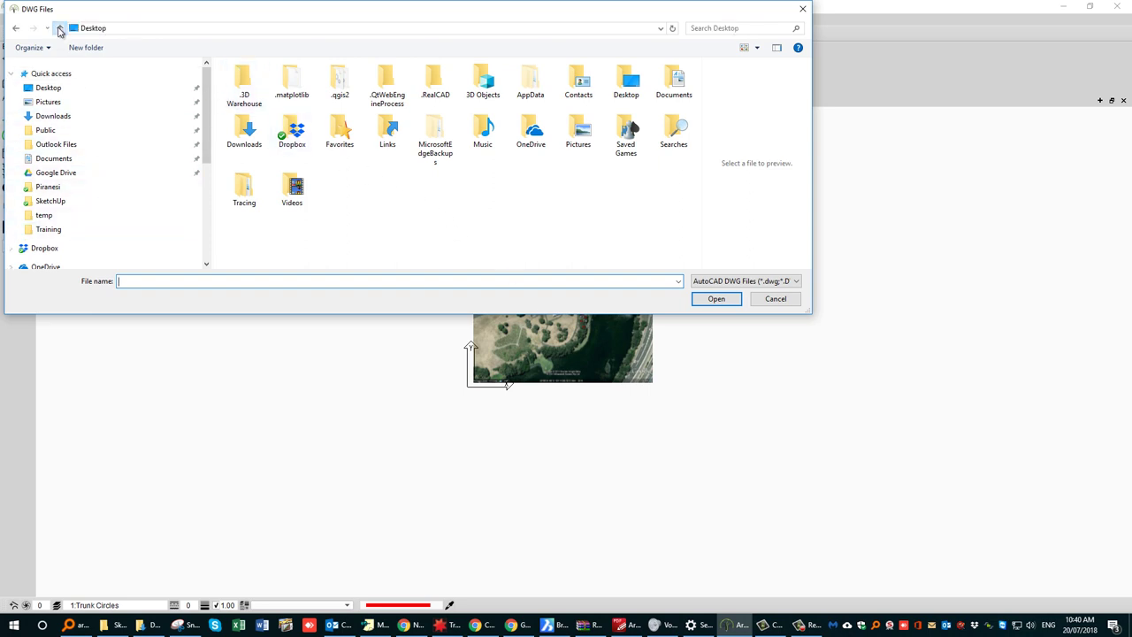
pyautogui.scroll(-4, 53, 221)
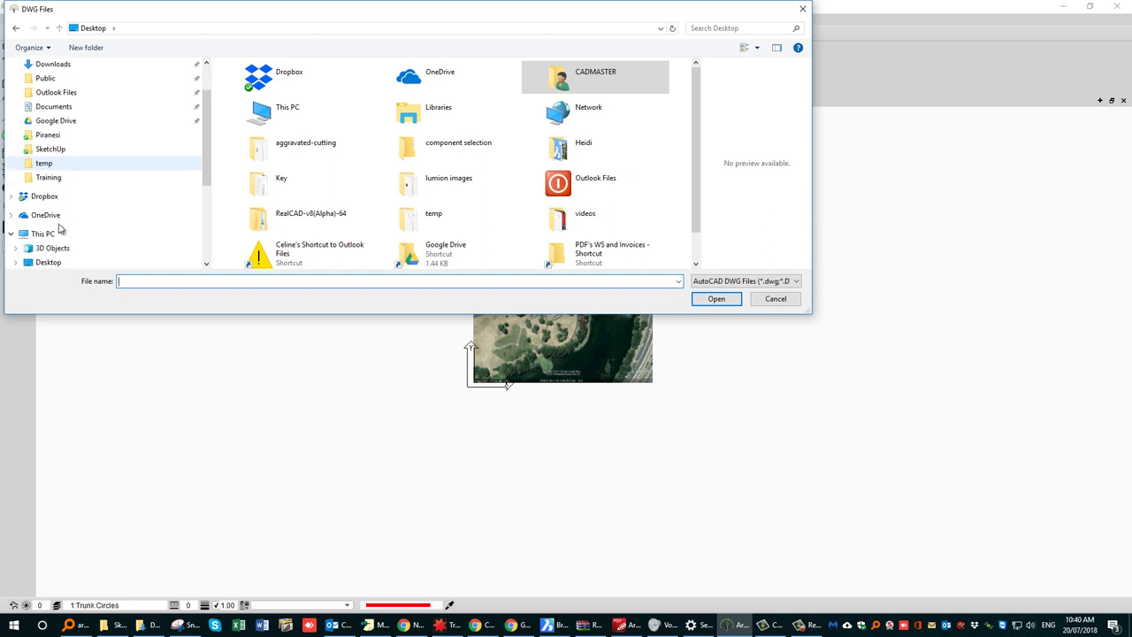
pyautogui.scroll(-2, 51, 250)
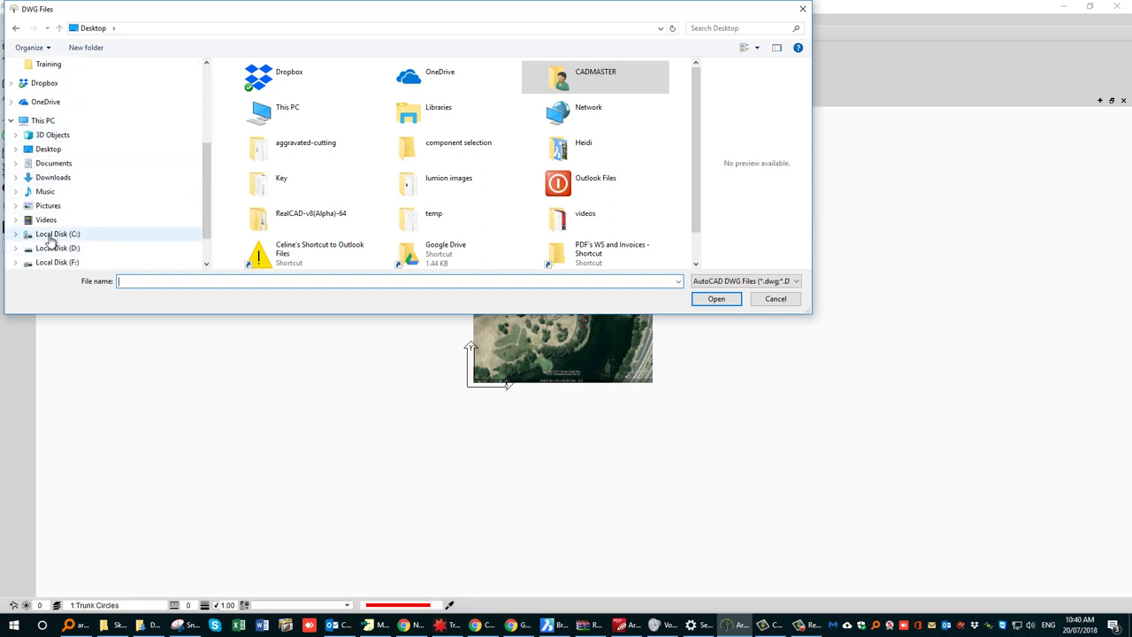
pyautogui.click(53, 235)
pyautogui.doubleClick(255, 221)
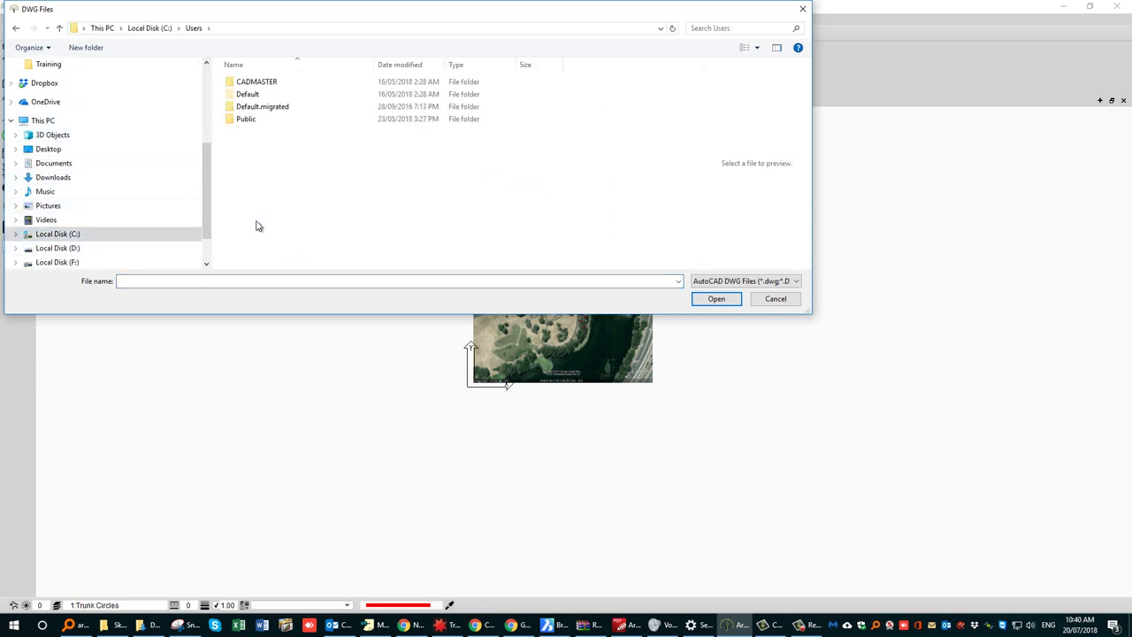
pyautogui.doubleClick(262, 119)
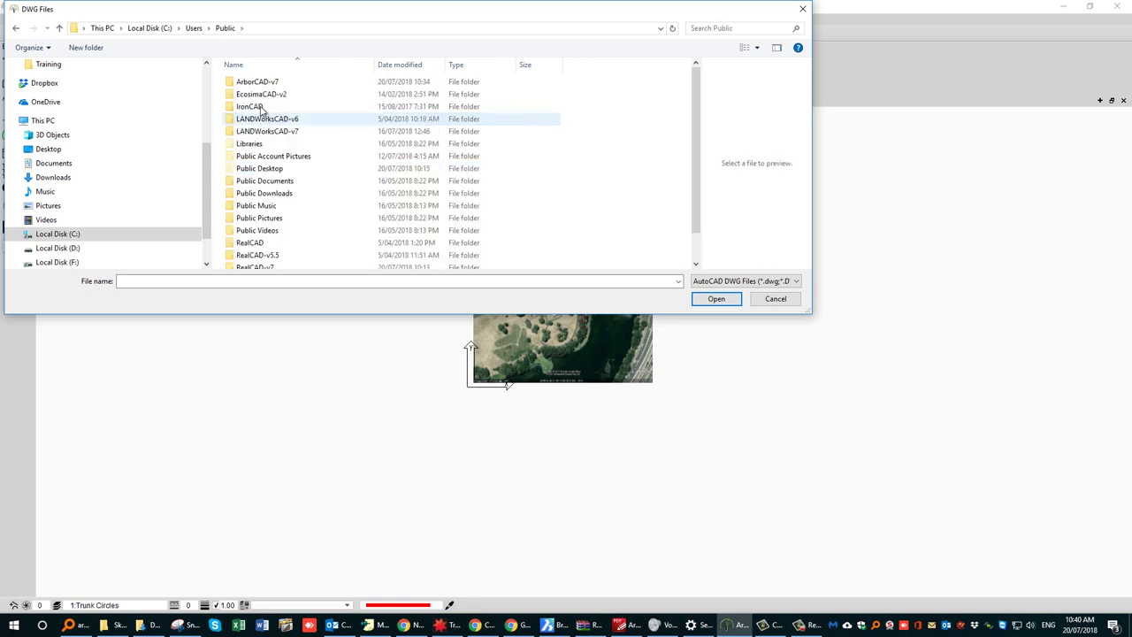
pyautogui.doubleClick(259, 82)
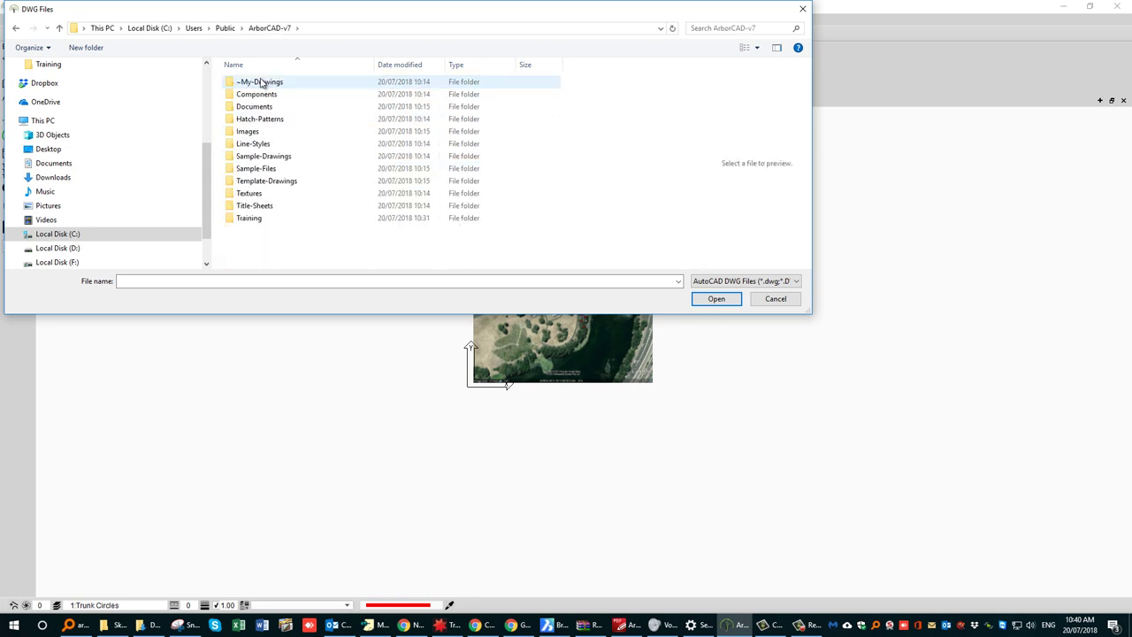
pyautogui.doubleClick(249, 218)
# Import the drawing ArborCAD-Training-base-plan.dwg from the Training folder.
pyautogui.click(274, 95)
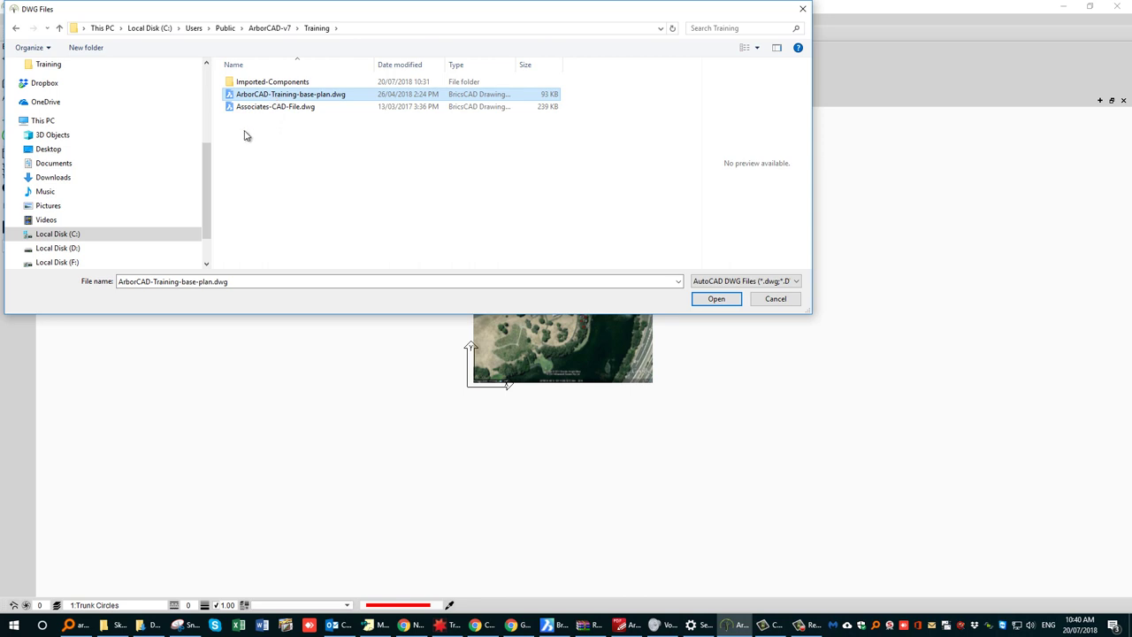
pyautogui.click(716, 298)
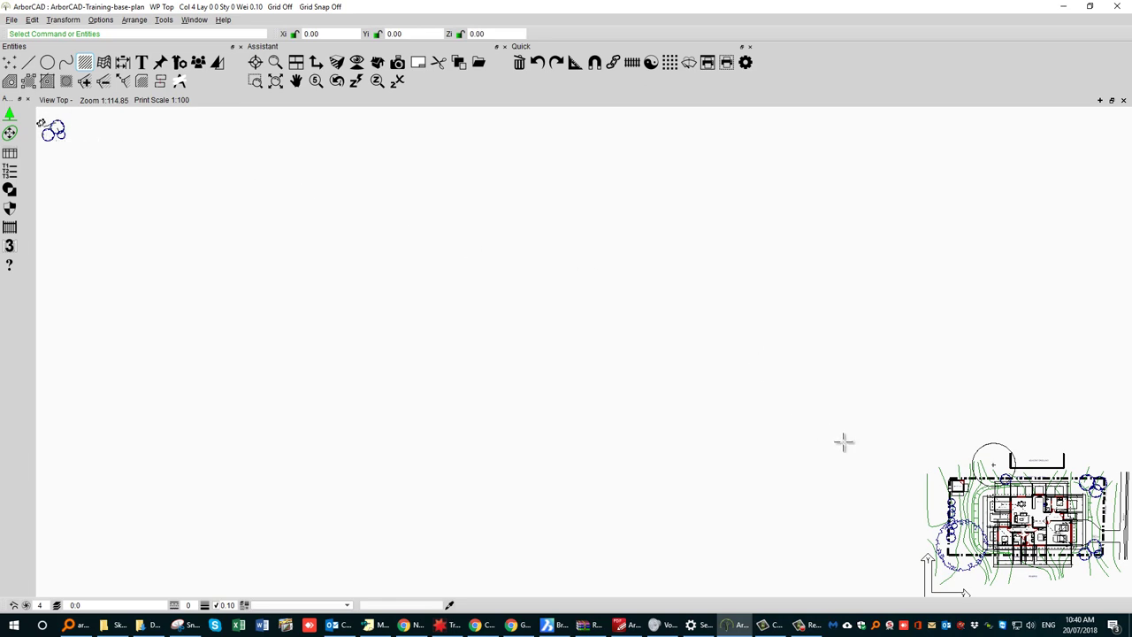
pyautogui.scroll(2, 840, 440)
pyautogui.moveTo(824, 427)
pyautogui.mouseDown(button='middle')
pyautogui.moveTo(349, 233)
pyautogui.moveTo(280, 242)
pyautogui.mouseUp(button='middle')
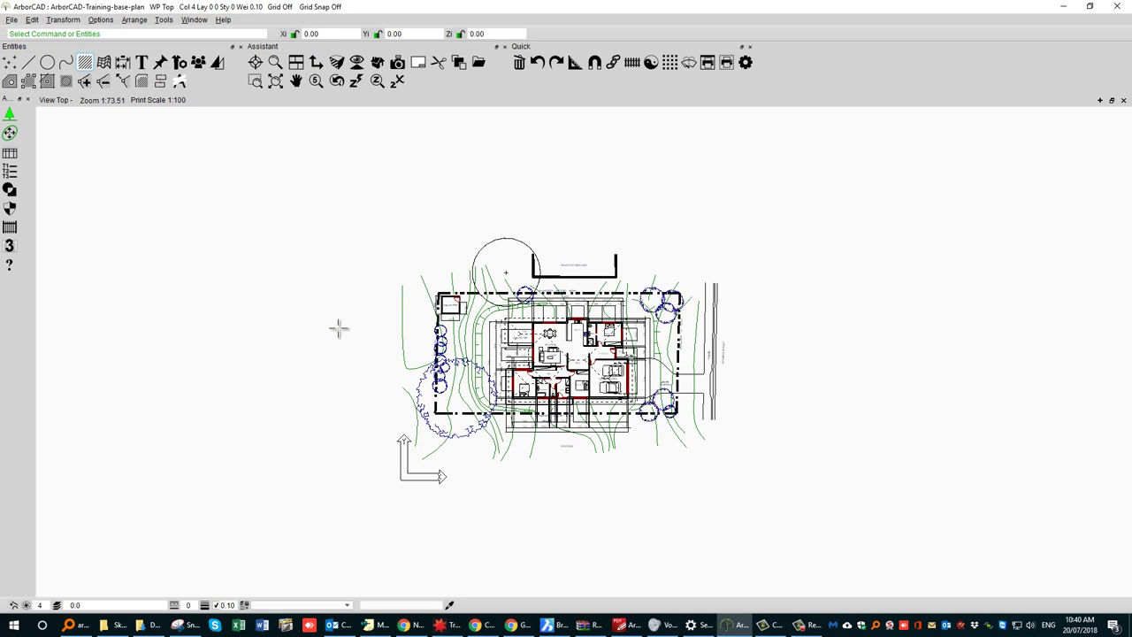
pyautogui.moveTo(331, 343)
pyautogui.mouseDown(button='middle')
pyautogui.moveTo(324, 381)
pyautogui.moveTo(291, 339)
pyautogui.moveTo(182, 376)
pyautogui.moveTo(288, 316)
pyautogui.moveTo(591, 280)
pyautogui.moveTo(419, 278)
pyautogui.moveTo(295, 400)
pyautogui.moveTo(235, 339)
pyautogui.moveTo(326, 288)
pyautogui.moveTo(568, 250)
pyautogui.moveTo(360, 293)
pyautogui.moveTo(354, 277)
pyautogui.moveTo(371, 277)
pyautogui.mouseUp(button='middle')
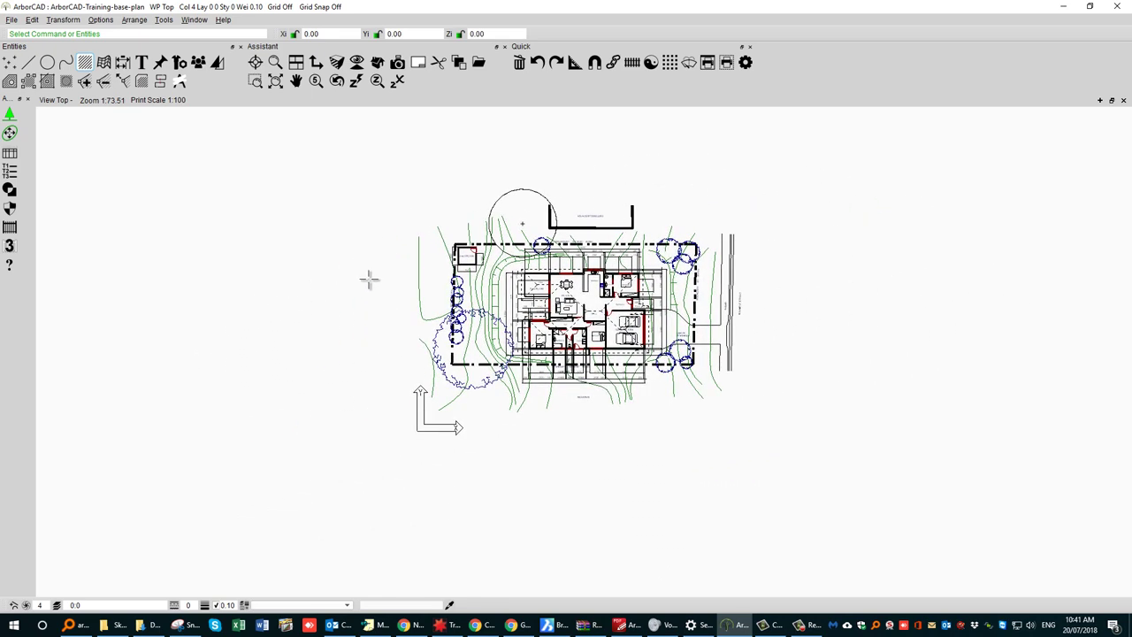
pyautogui.scroll(-10, 491, 301)
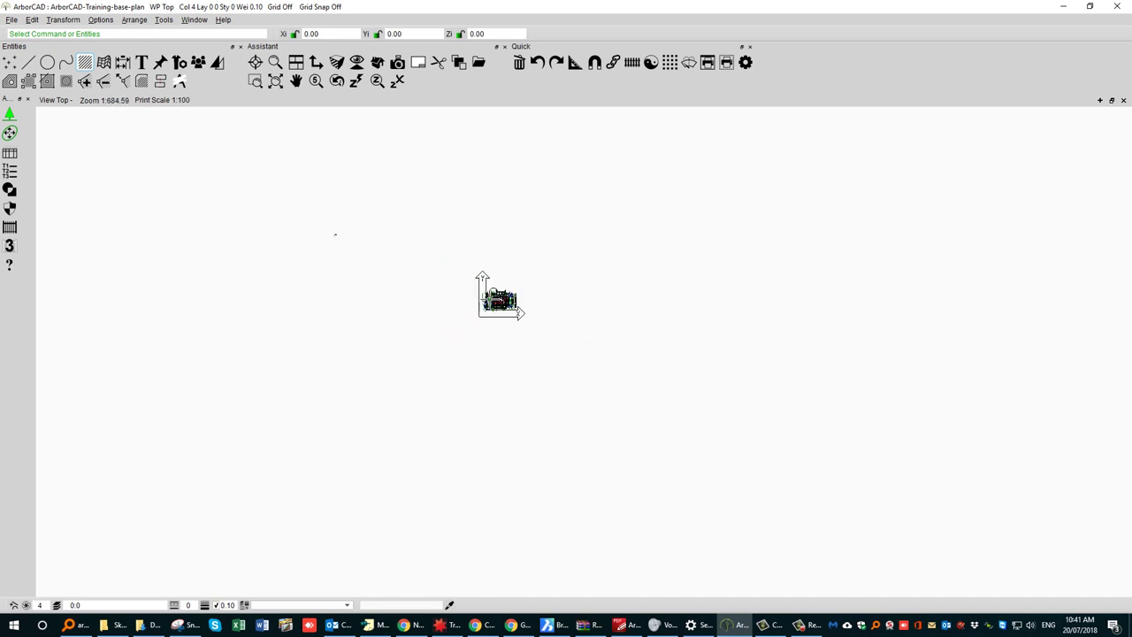
# Examine the imported base plan up close: the house walls and rooms, the boundary trees and the door between office and entrance.
pyautogui.scroll(12, 491, 301)
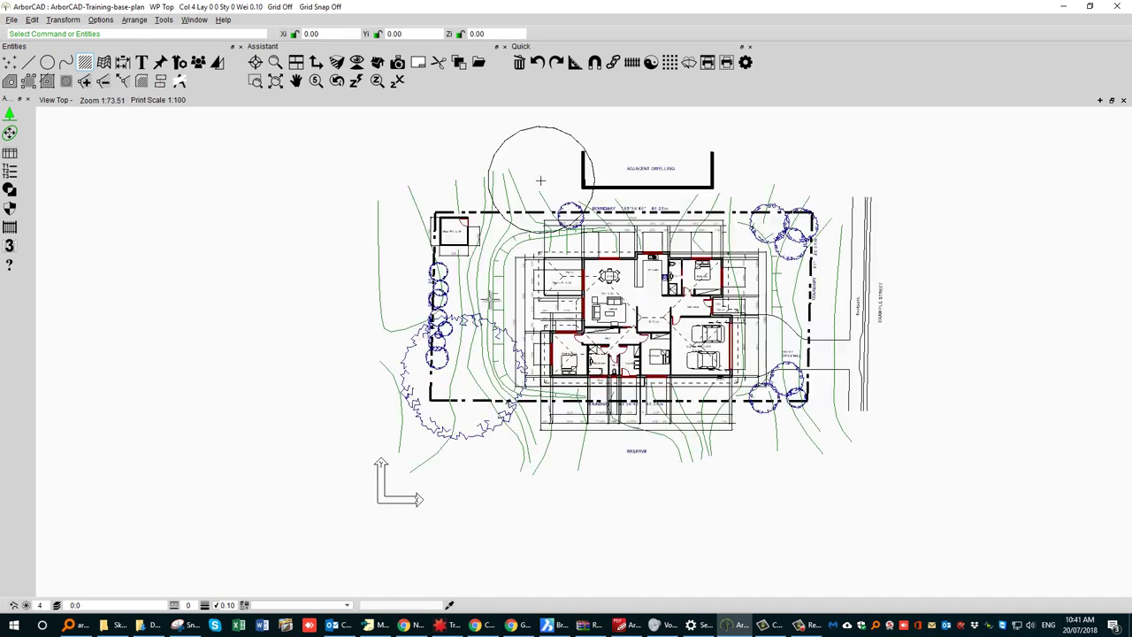
pyautogui.scroll(5, 637, 234)
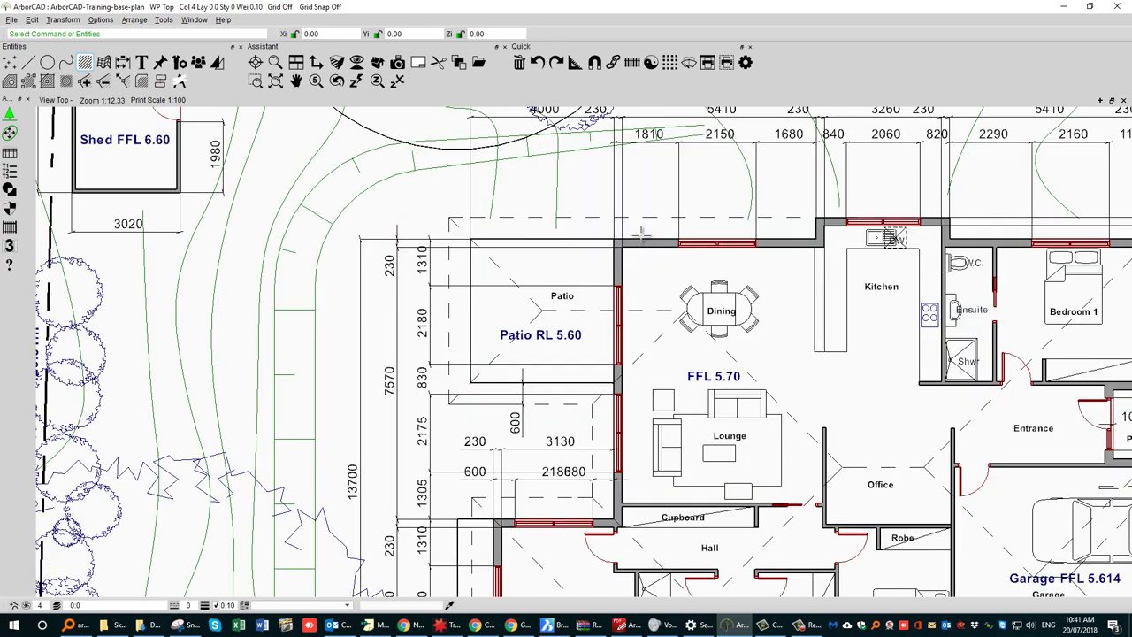
pyautogui.scroll(5, 602, 245)
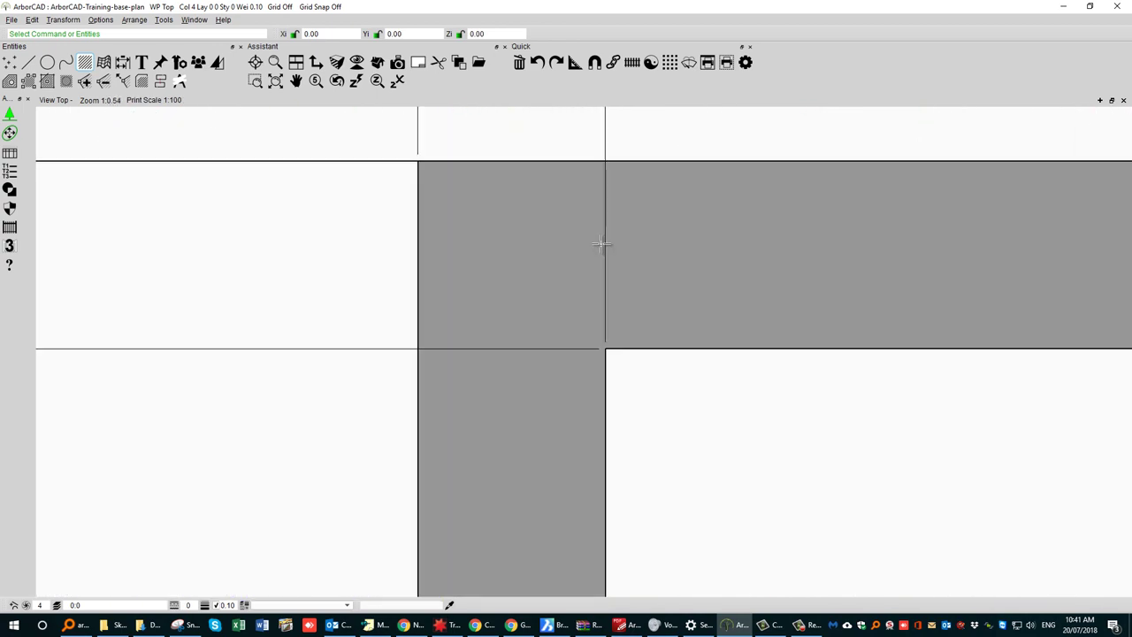
pyautogui.scroll(-7, 601, 245)
pyautogui.scroll(-6, 599, 241)
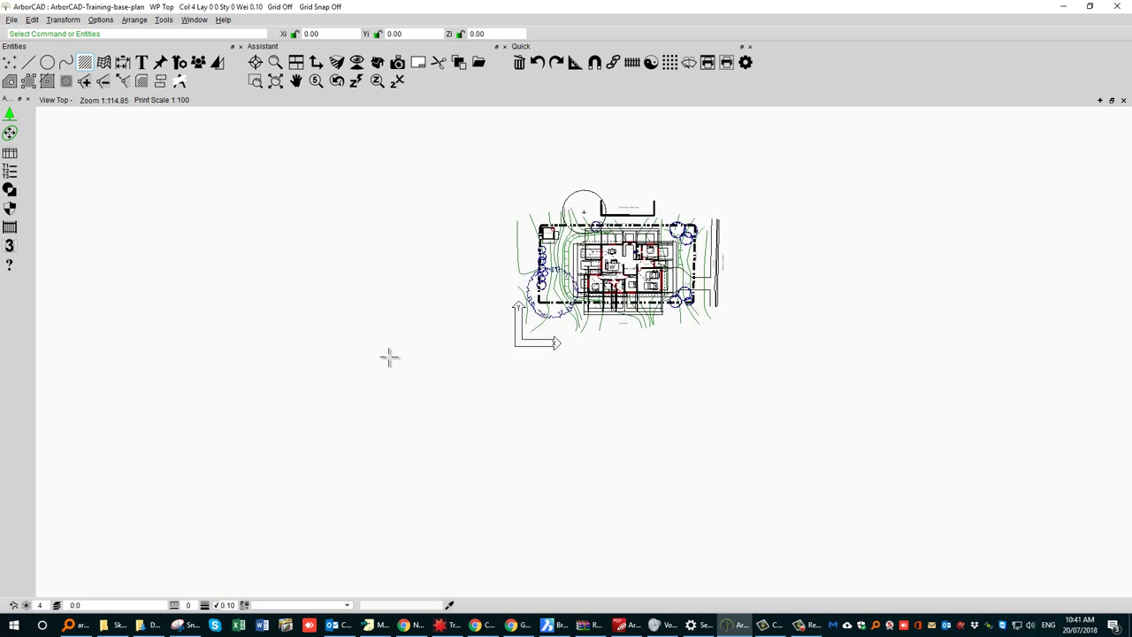
pyautogui.scroll(6, 685, 227)
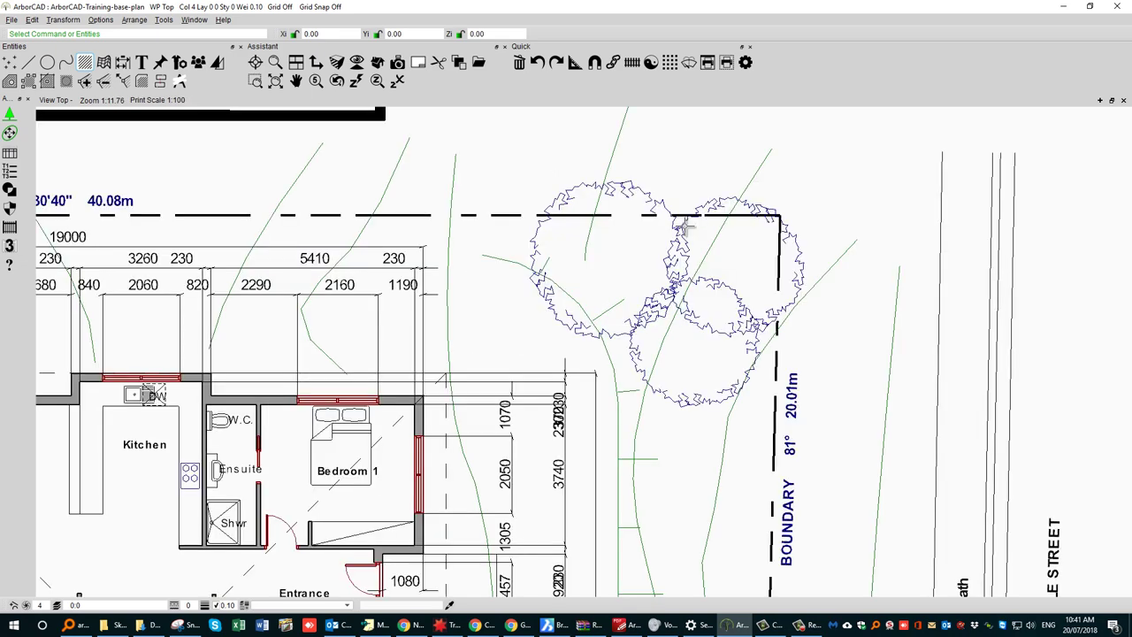
pyautogui.scroll(-5, 650, 292)
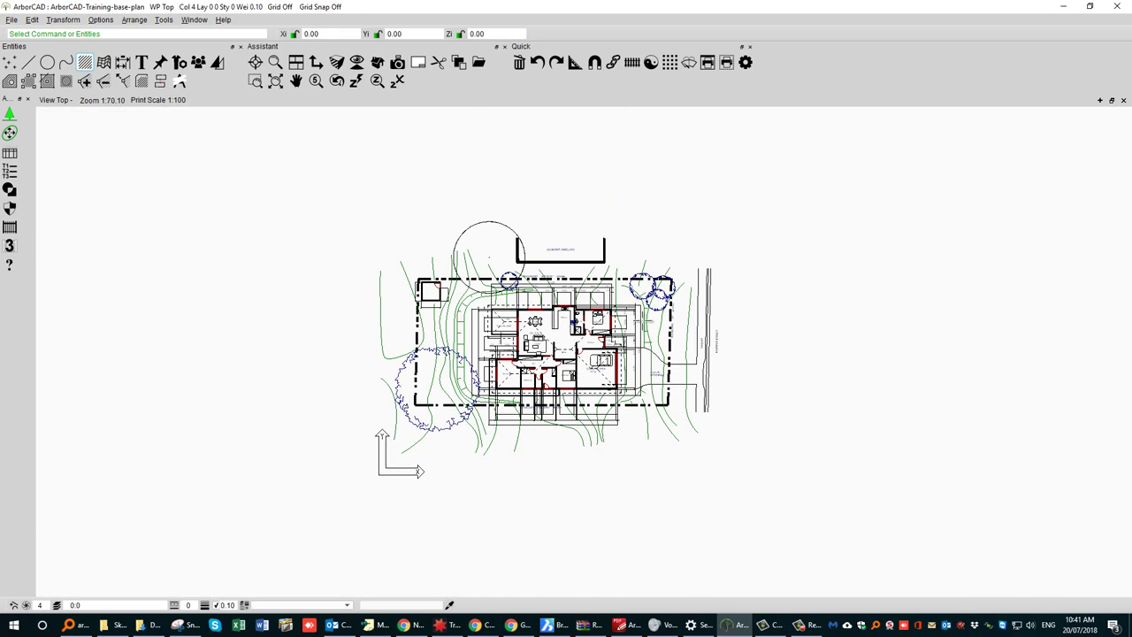
pyautogui.scroll(9, 578, 351)
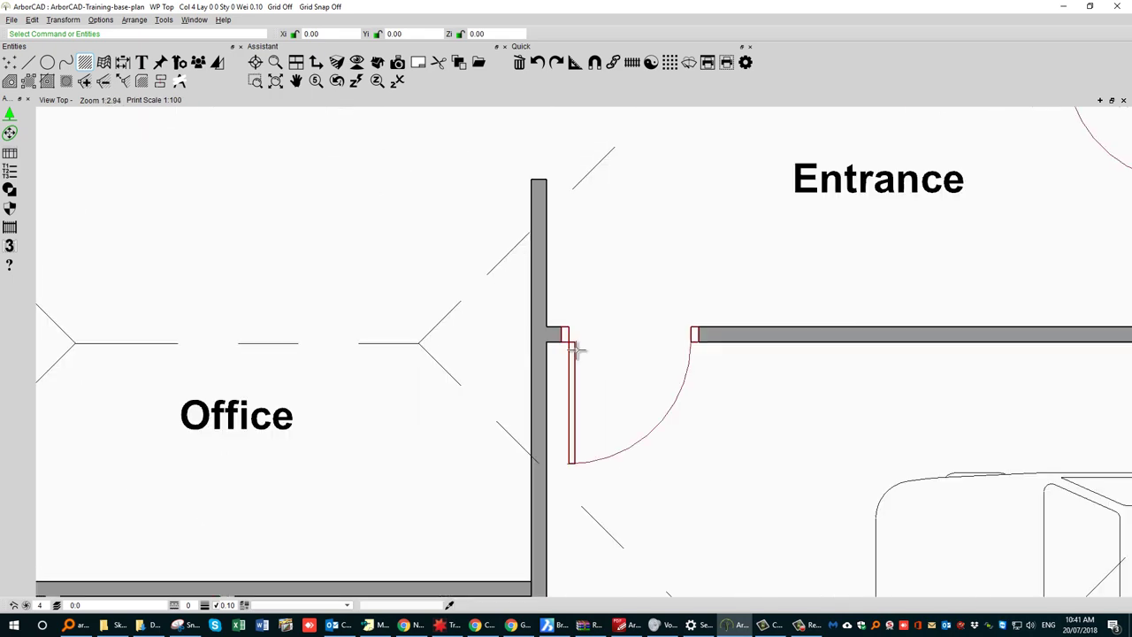
pyautogui.scroll(-6, 578, 350)
pyautogui.scroll(-2, 579, 351)
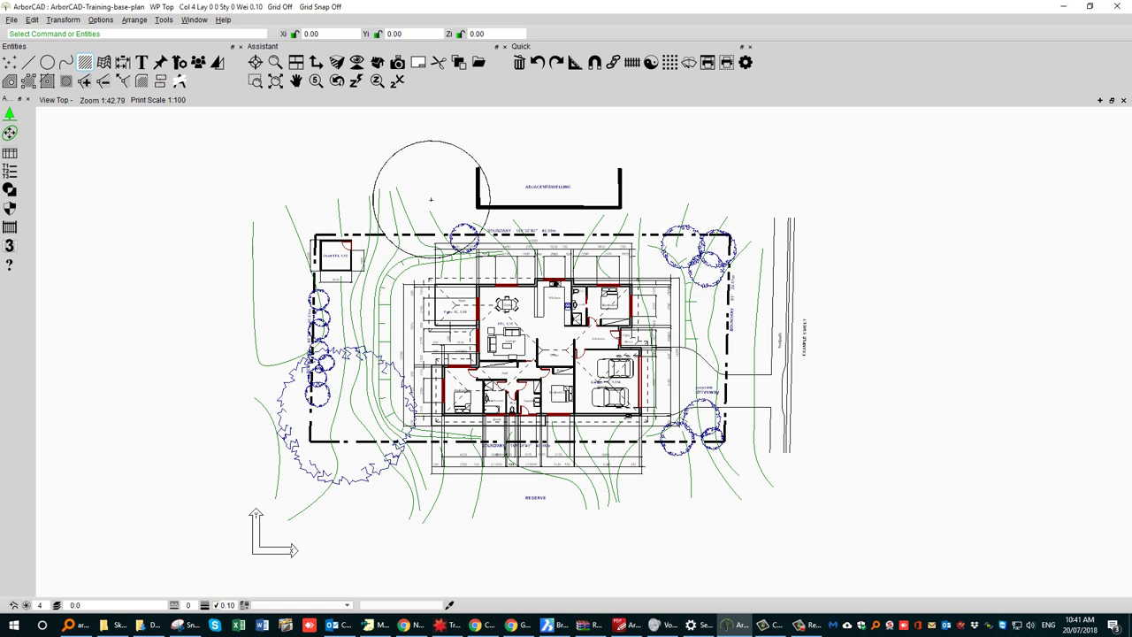
pyautogui.hotkey('alt', 'Tab')
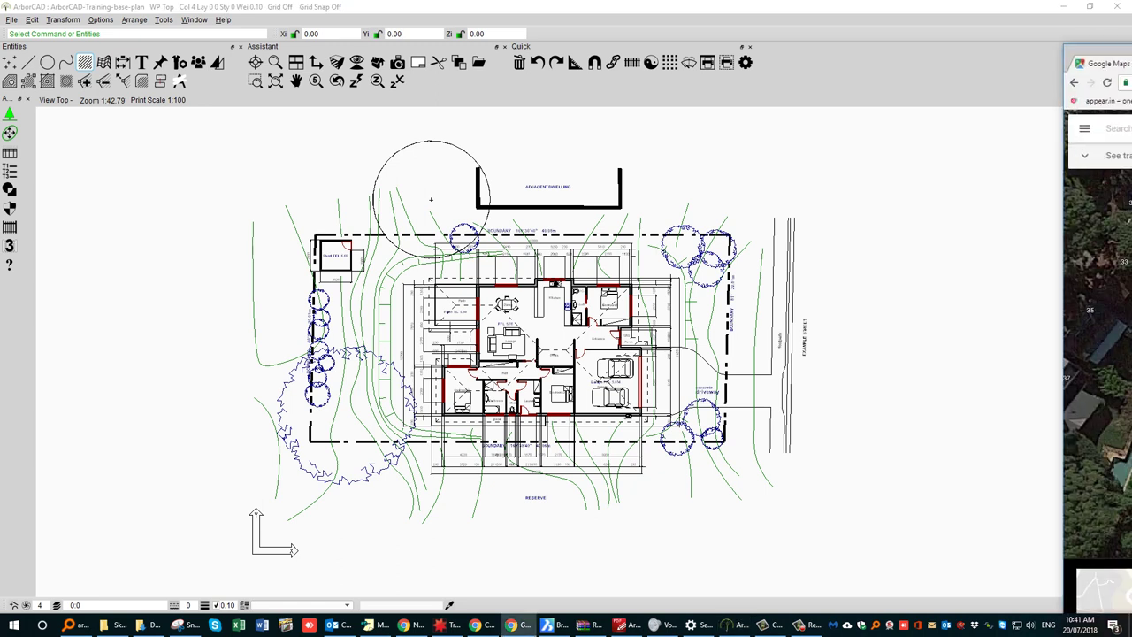
pyautogui.hotkey('alt', 'Tab')
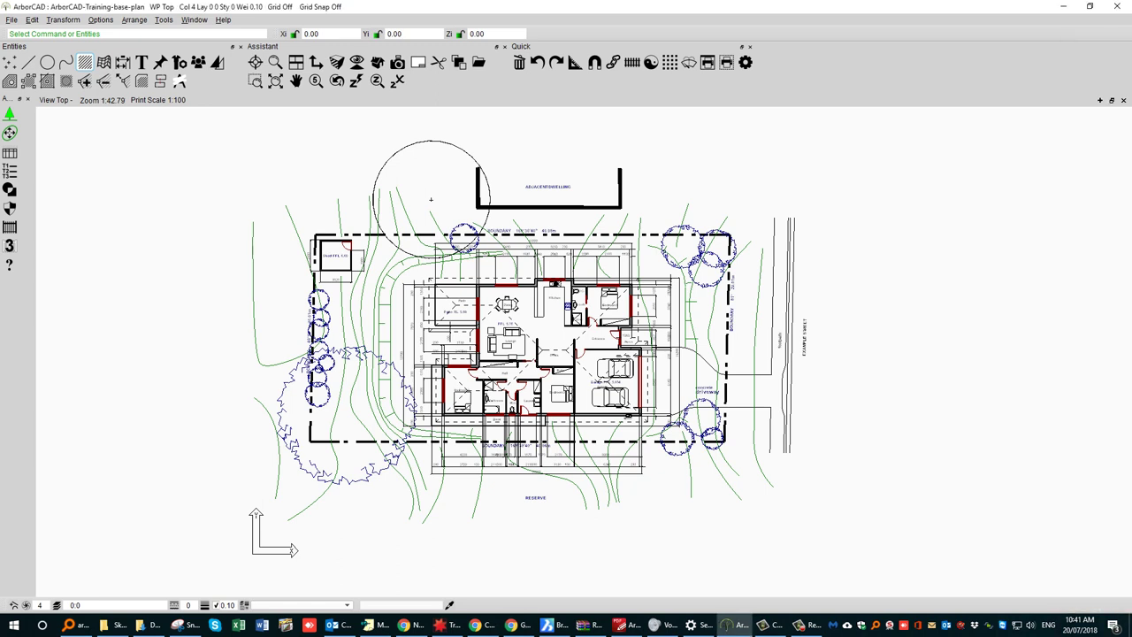
pyautogui.hotkey('alt', 'Tab')
# Fit the whole drawing in view and examine how its objects spread around the origin, ending at the full extents.
pyautogui.click(275, 81)
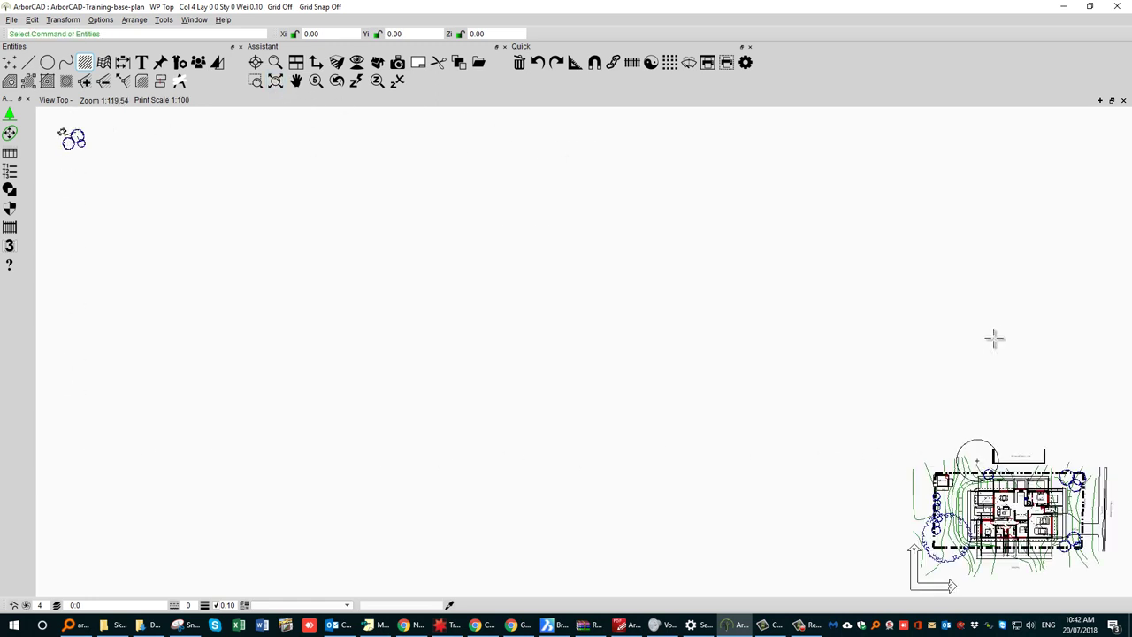
pyautogui.scroll(5, 494, 274)
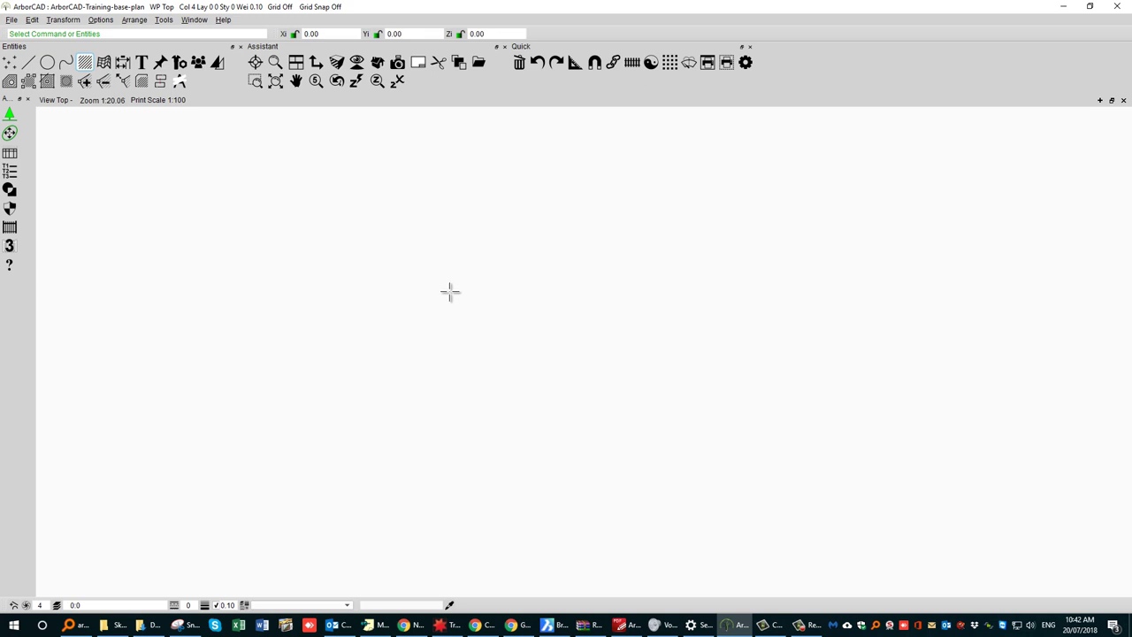
pyautogui.click(275, 82)
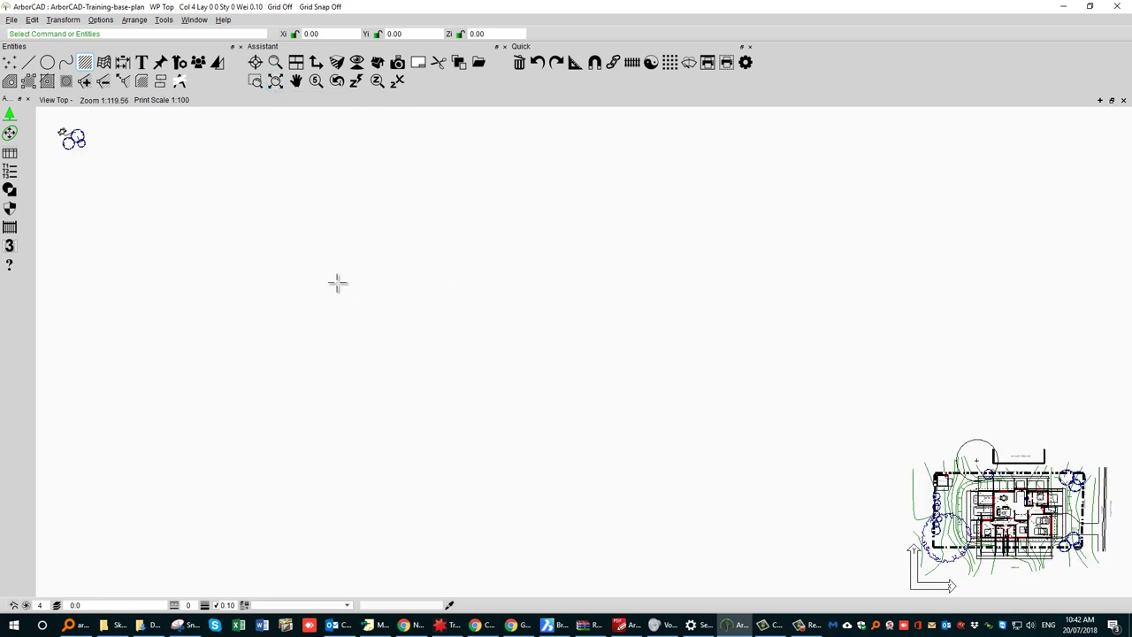
pyautogui.scroll(-5, 457, 292)
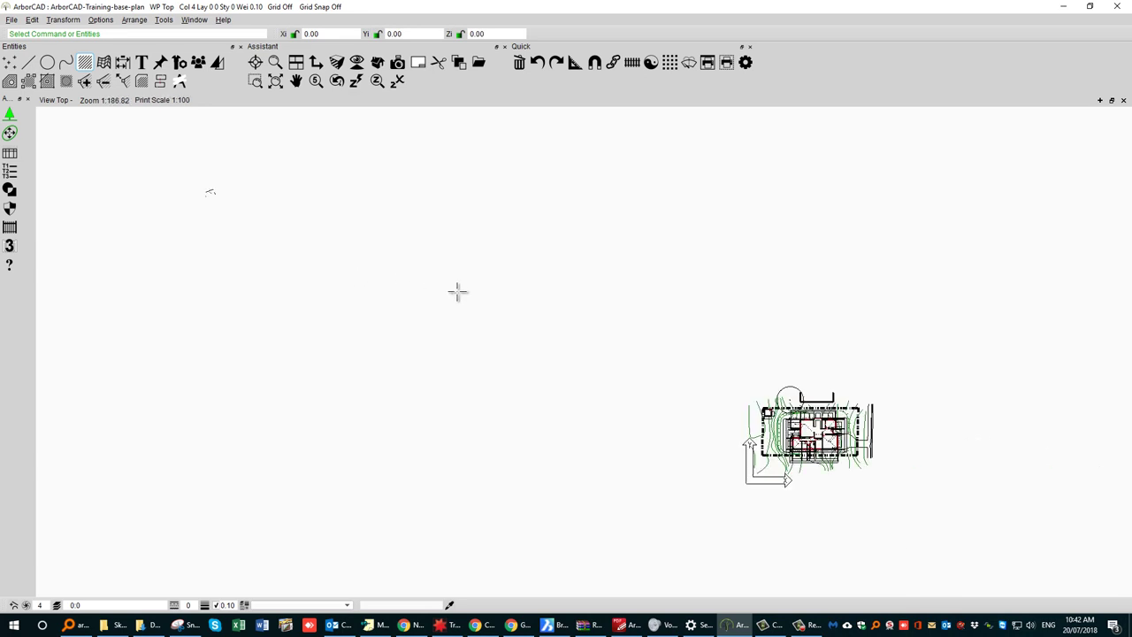
pyautogui.scroll(-5, 457, 293)
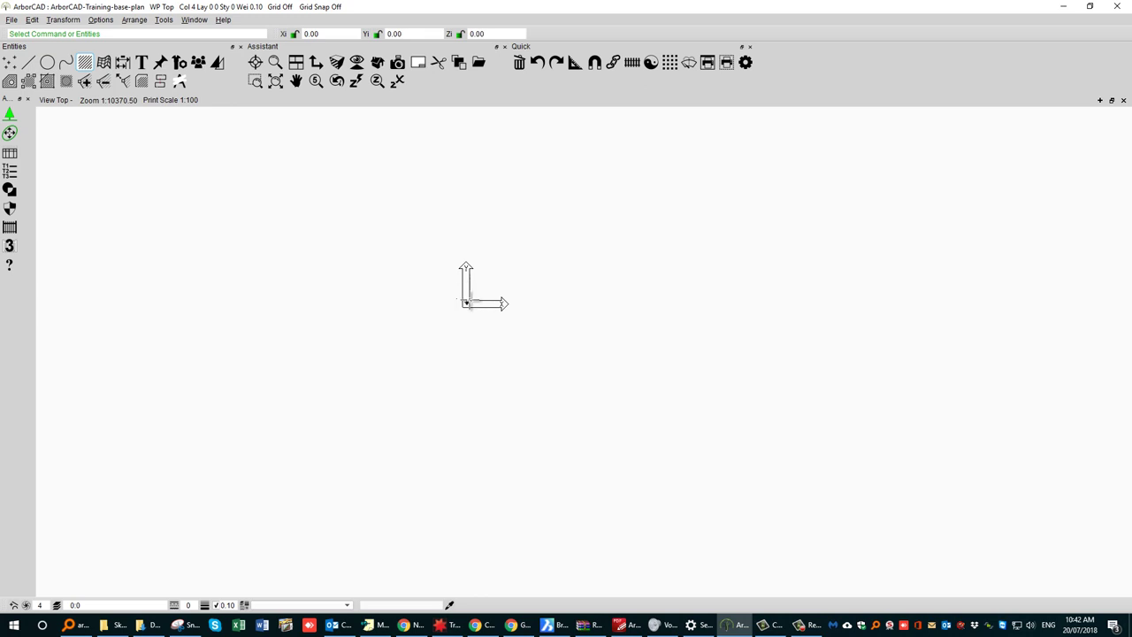
pyautogui.moveTo(477, 327); pyautogui.dragTo(651, 417, button='middle')
pyautogui.moveTo(847, 330); pyautogui.dragTo(606, 336, button='middle')
pyautogui.scroll(-1, 599, 337)
pyautogui.scroll(-2, 598, 337)
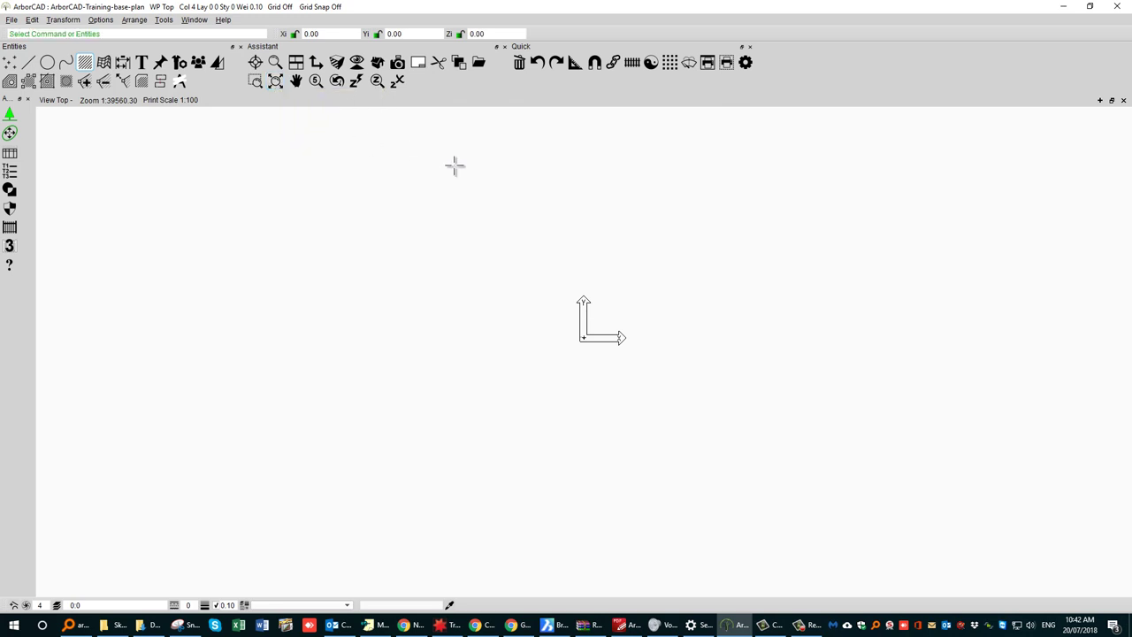
pyautogui.press('Home')
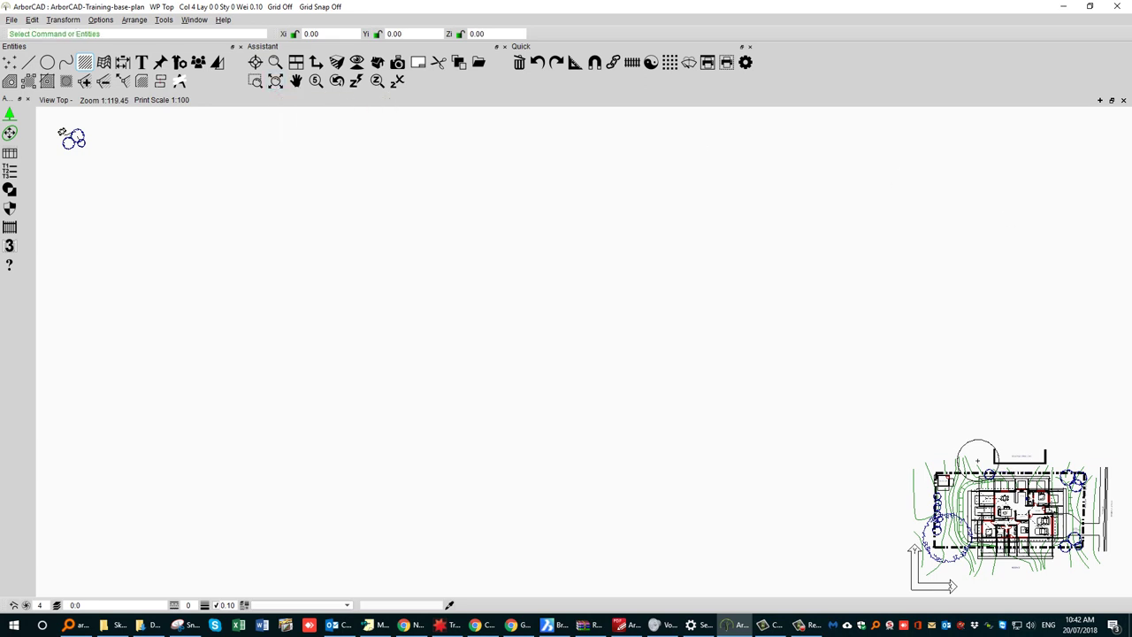
# Magnify the shed, its door and the wall corner beside the door with successive Zoom Window selections.
pyautogui.click(628, 626)
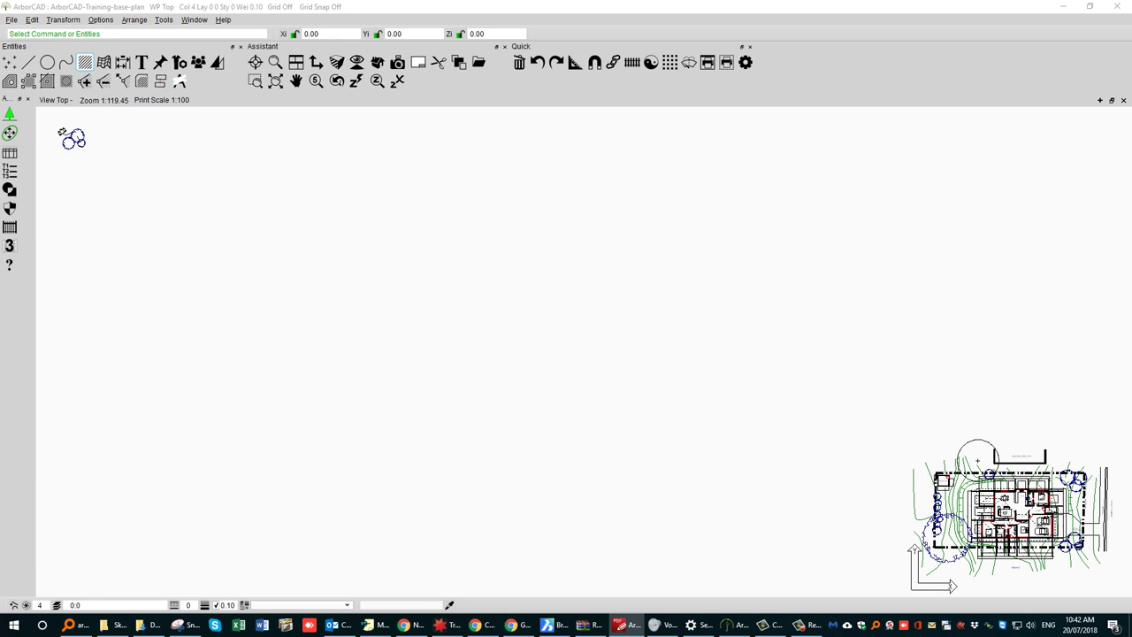
pyautogui.moveTo(778, 432)
pyautogui.mouseDown(button='middle')
pyautogui.moveTo(445, 387)
pyautogui.moveTo(288, 381)
pyautogui.moveTo(794, 346)
pyautogui.moveTo(943, 394)
pyautogui.moveTo(588, 325)
pyautogui.moveTo(436, 369)
pyautogui.mouseUp(button='middle')
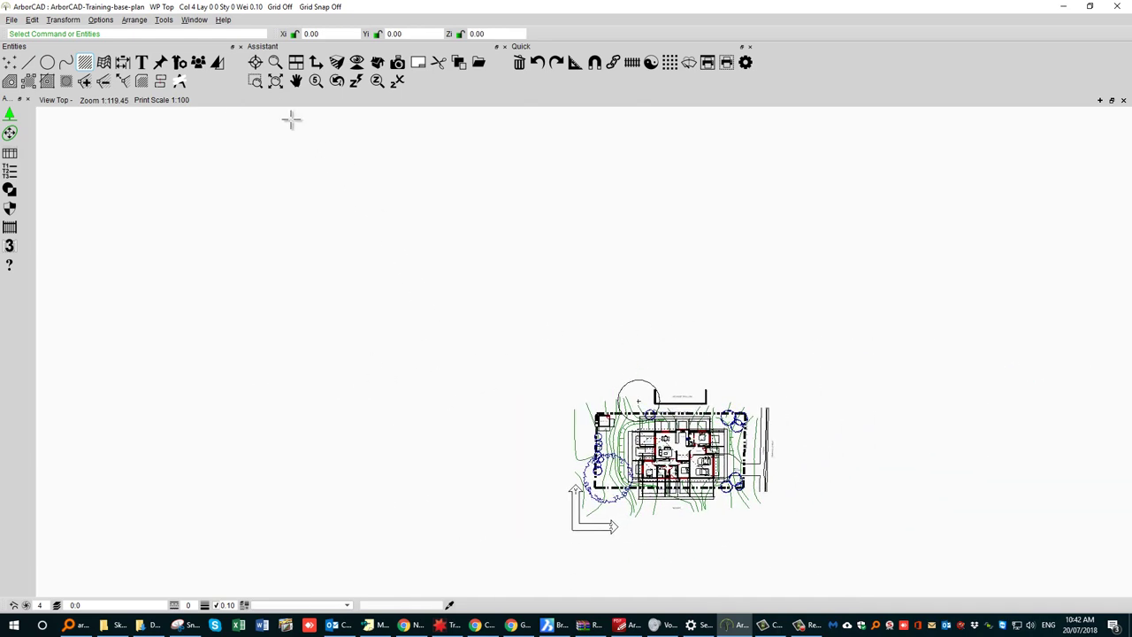
pyautogui.click(255, 80)
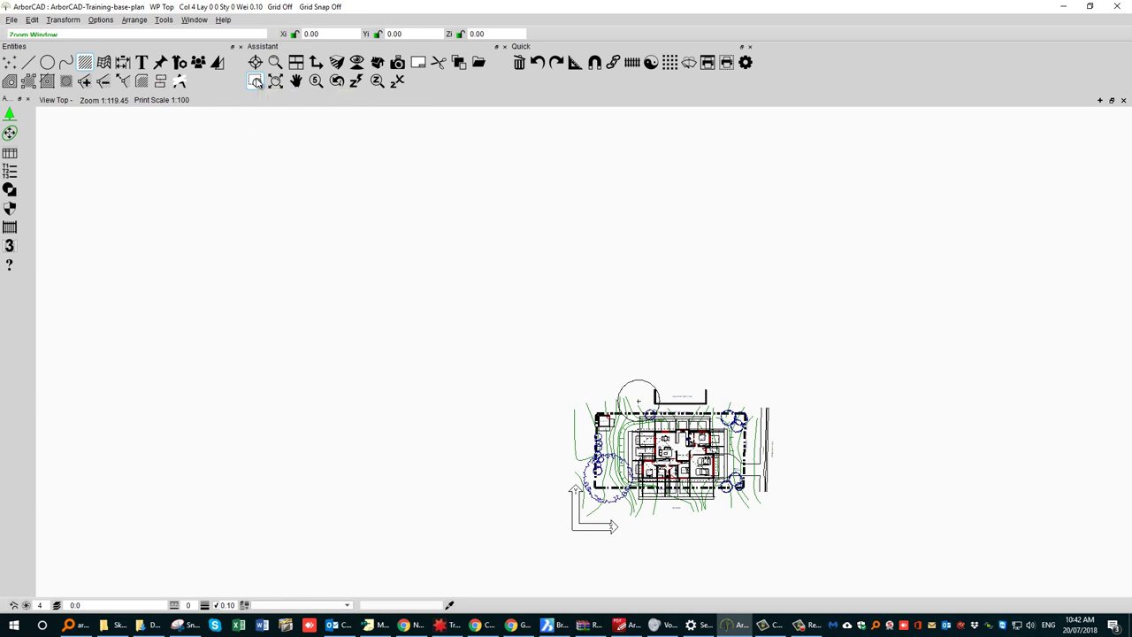
pyautogui.click(256, 81)
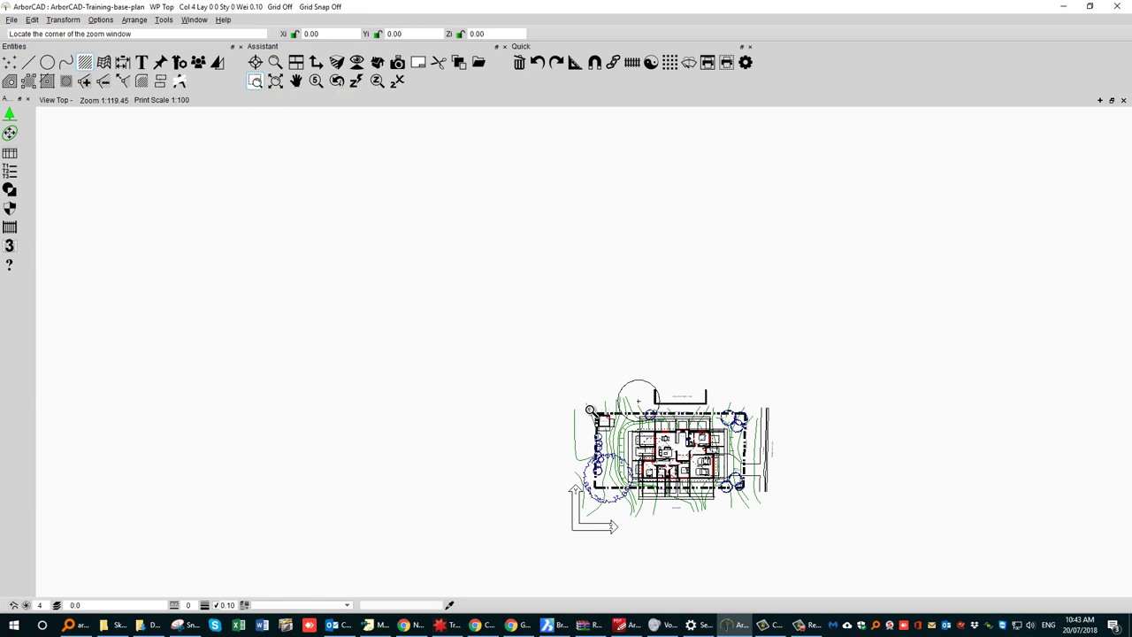
pyautogui.click(584, 403)
pyautogui.click(624, 436)
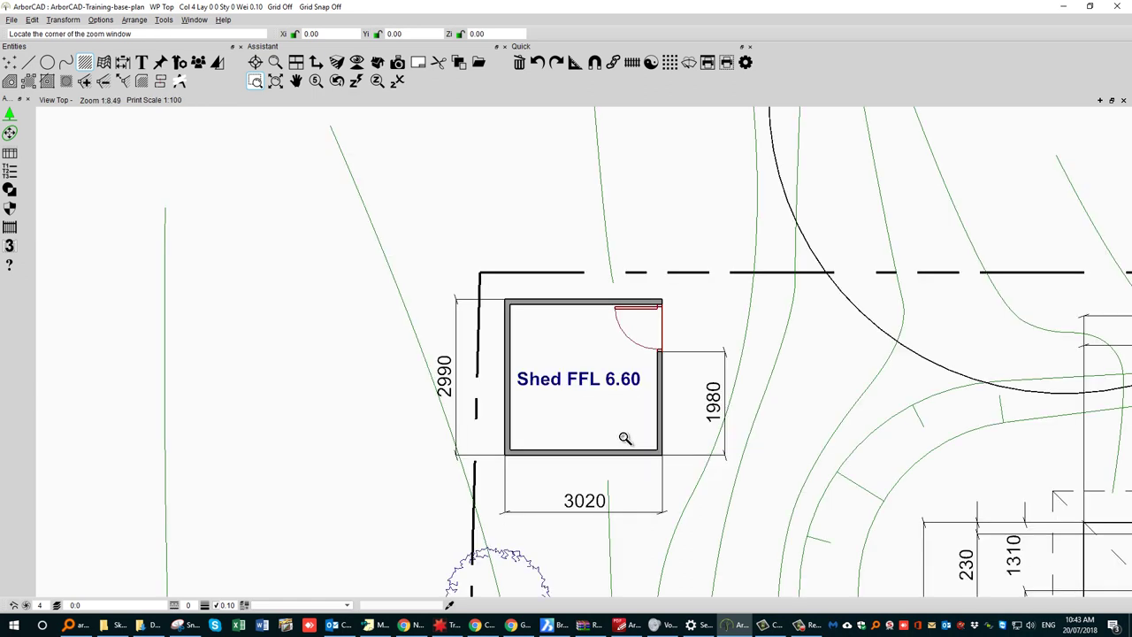
pyautogui.click(599, 281)
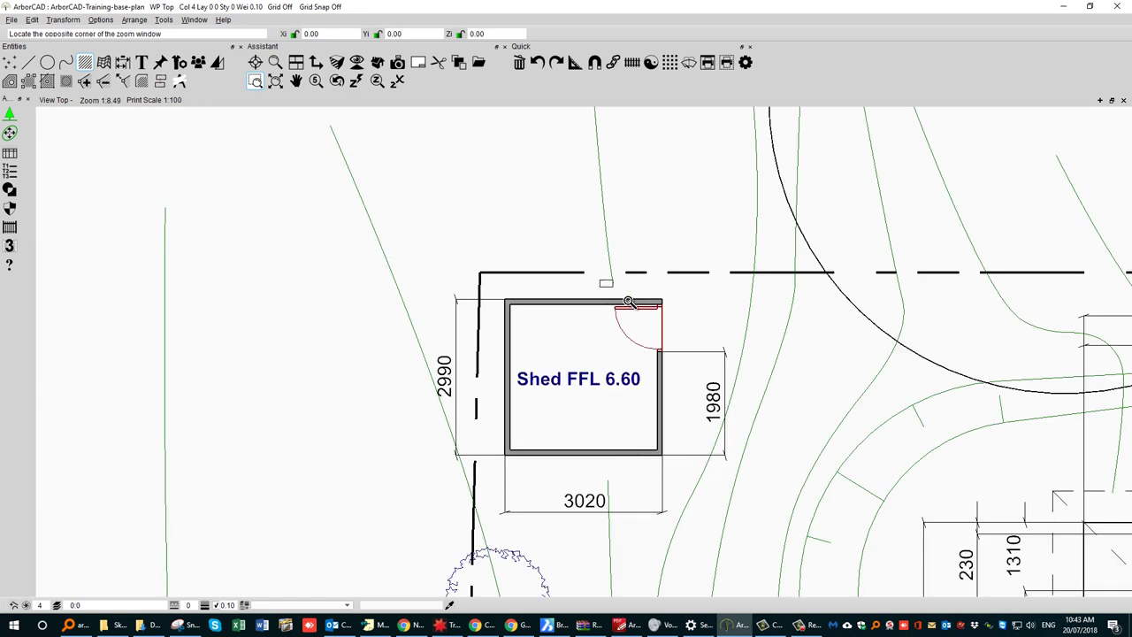
pyautogui.click(674, 362)
pyautogui.click(659, 202)
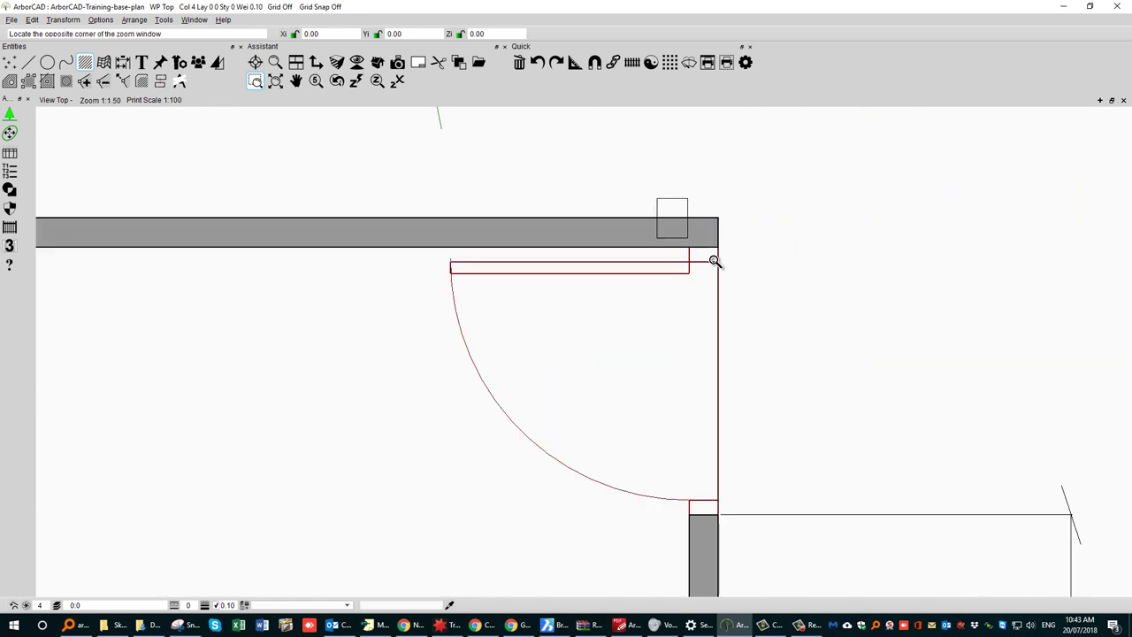
pyautogui.click(738, 293)
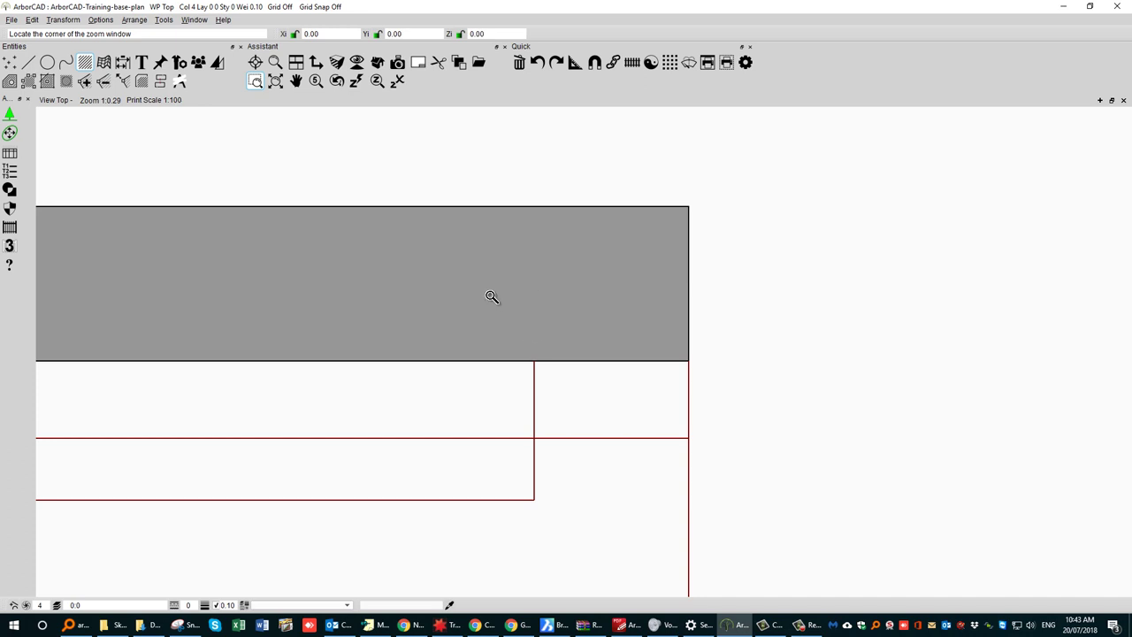
# Zoom to the full drawing extents and step back through the earlier views of the shed and the plan.
pyautogui.press('Home')
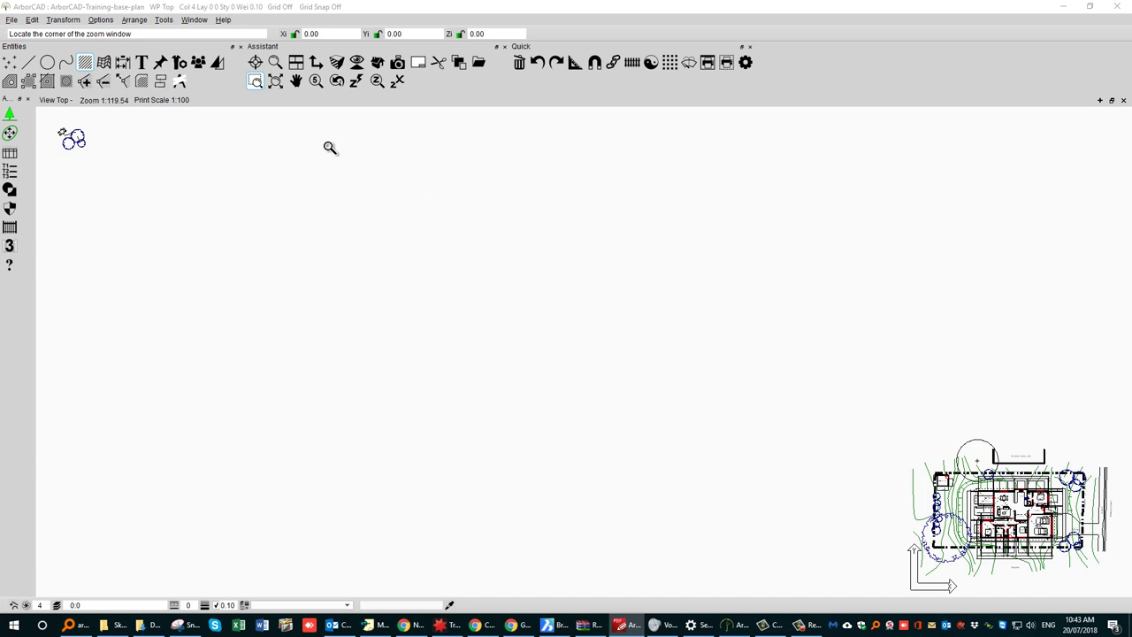
pyautogui.click(277, 70)
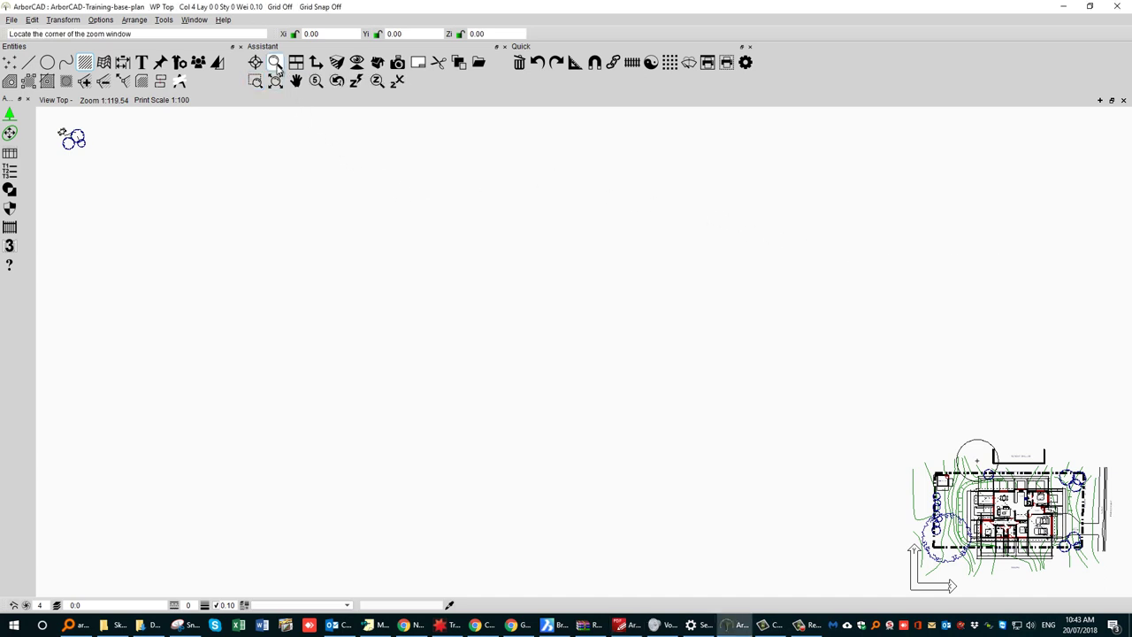
pyautogui.click(336, 82)
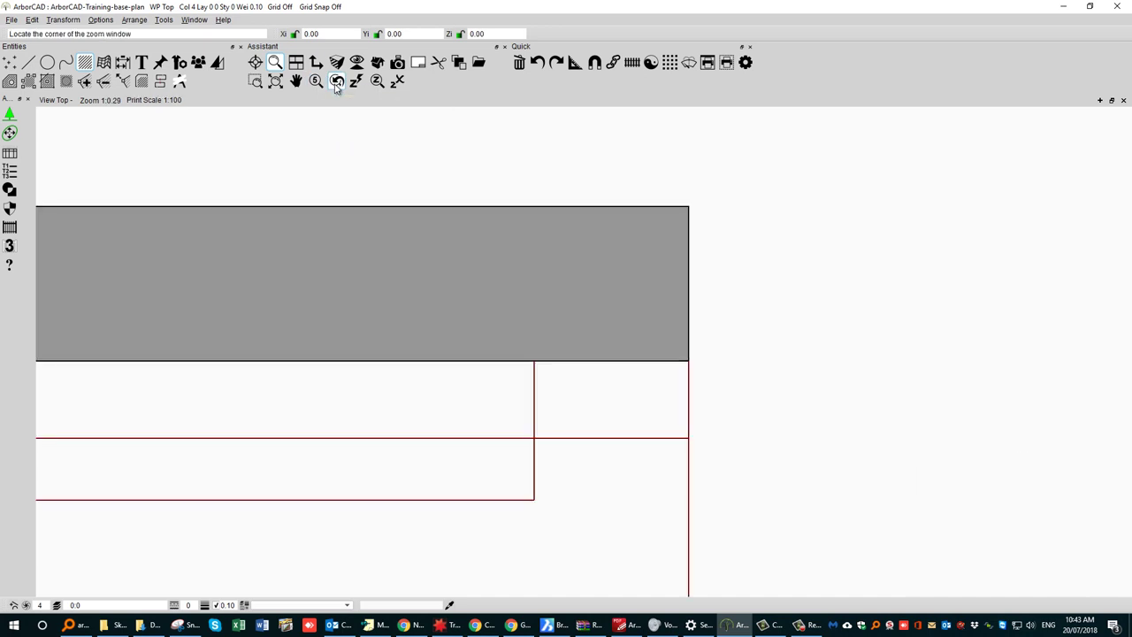
pyautogui.click(336, 82)
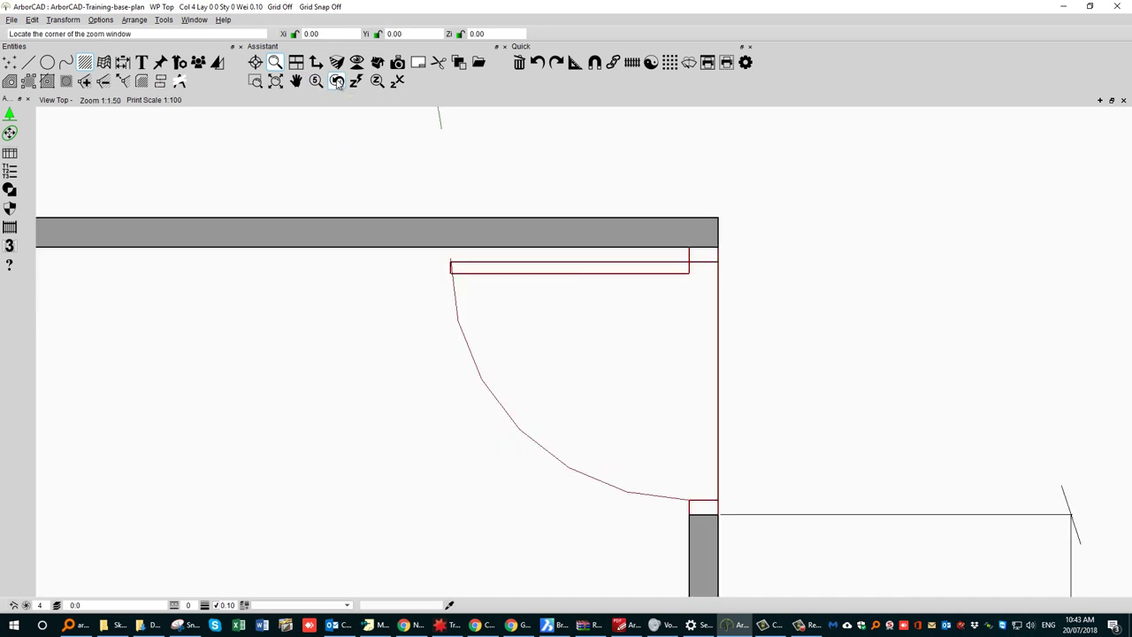
pyautogui.click(336, 82)
pyautogui.click(336, 82)
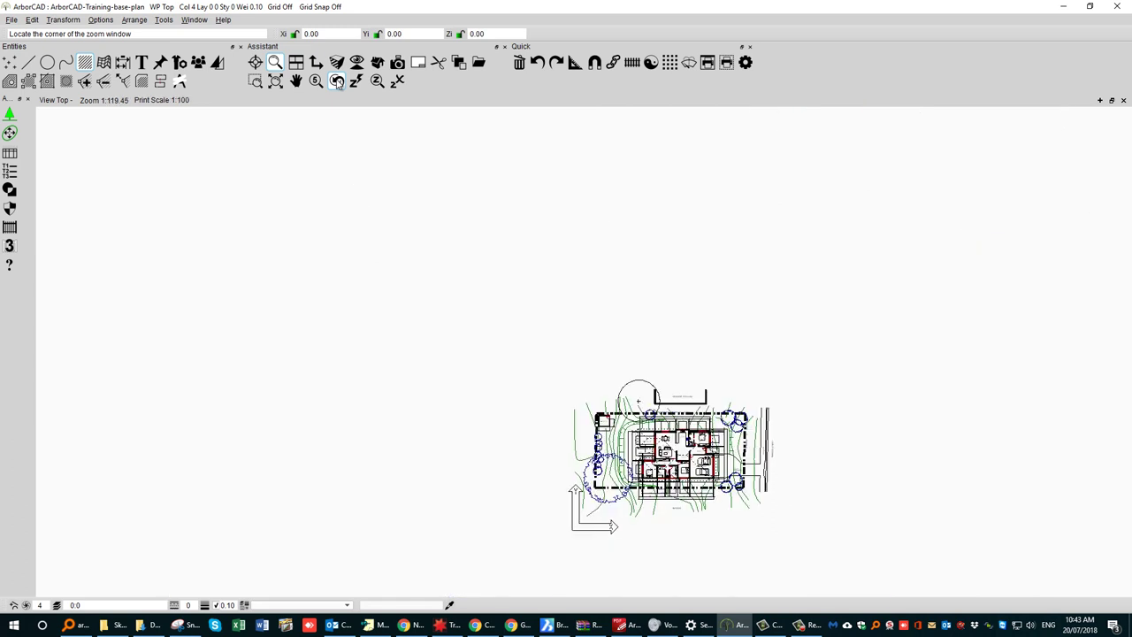
pyautogui.click(336, 82)
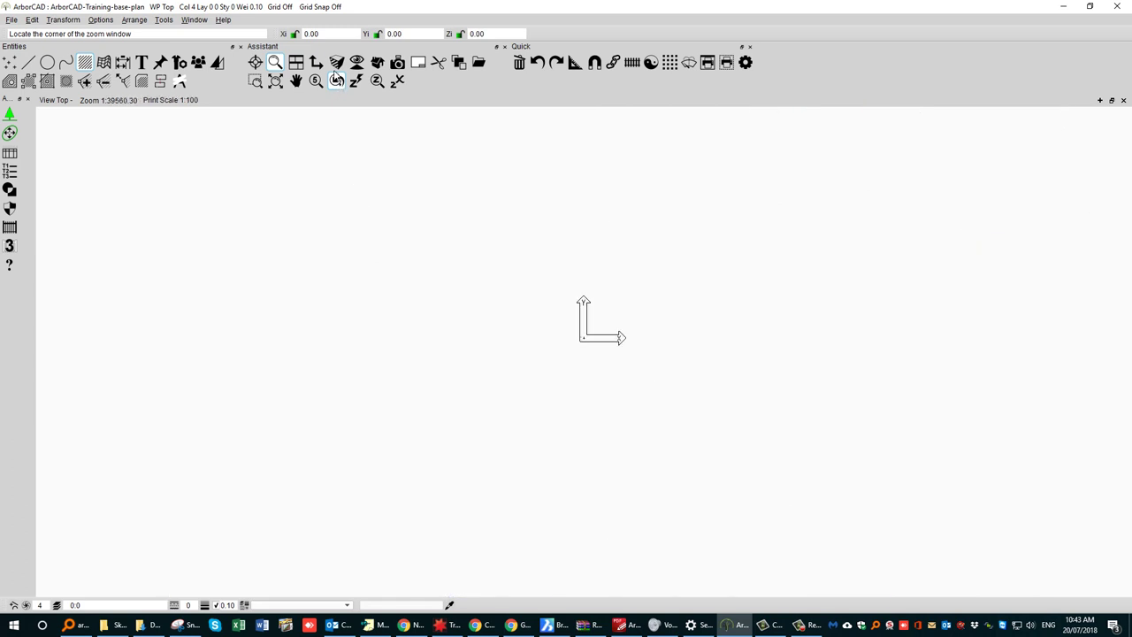
# Fit the entire drawing in view again and examine the house plan and the outlying tree group at different zoom levels.
pyautogui.click(335, 70)
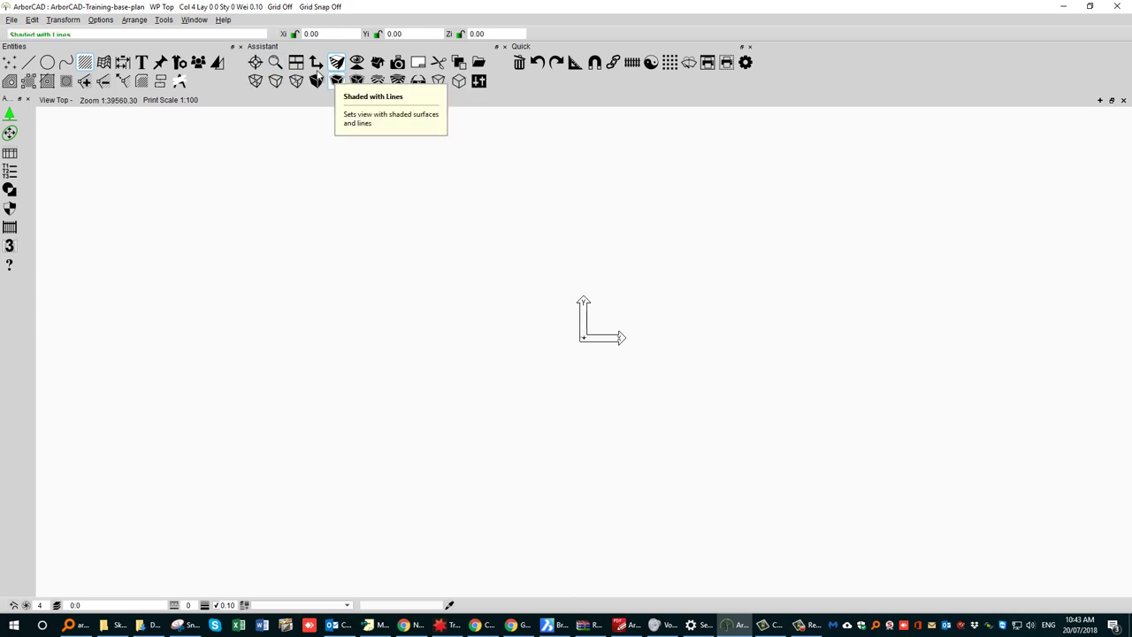
pyautogui.click(275, 62)
pyautogui.click(275, 80)
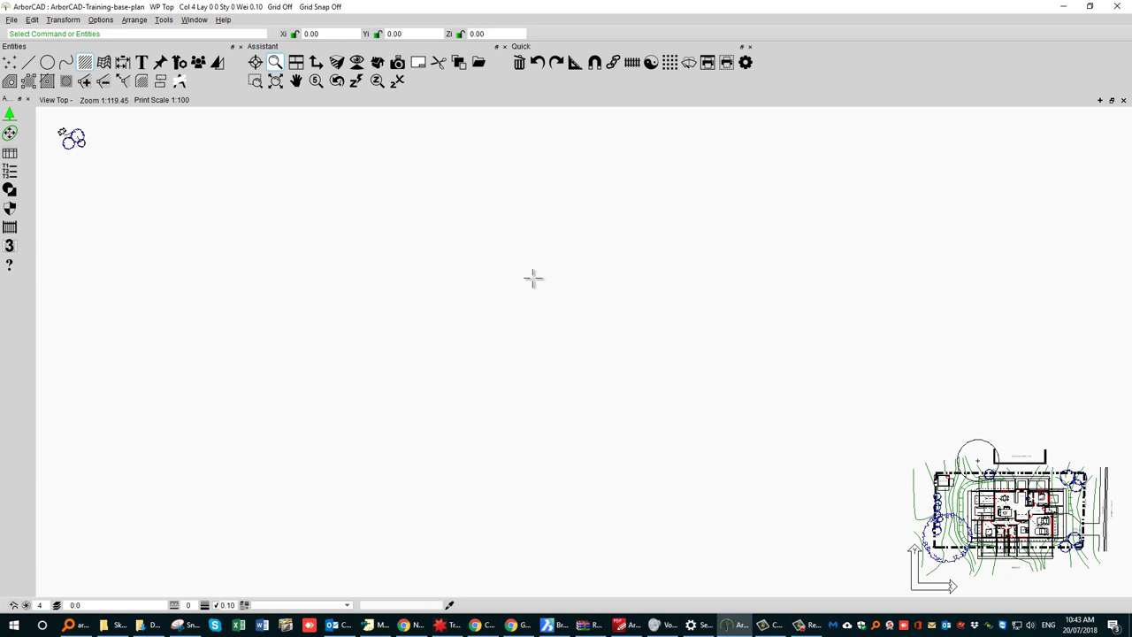
pyautogui.scroll(-5, 532, 279)
pyautogui.scroll(4, 532, 279)
pyautogui.scroll(-4, 532, 279)
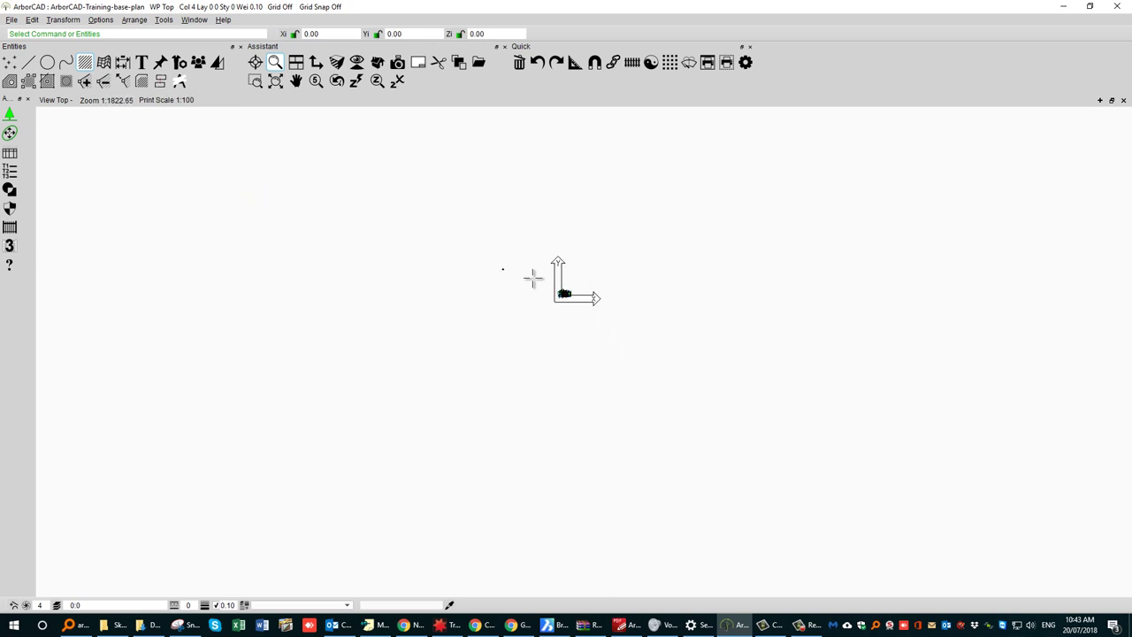
pyautogui.scroll(2, 532, 278)
pyautogui.scroll(-1, 532, 278)
pyautogui.scroll(1, 532, 279)
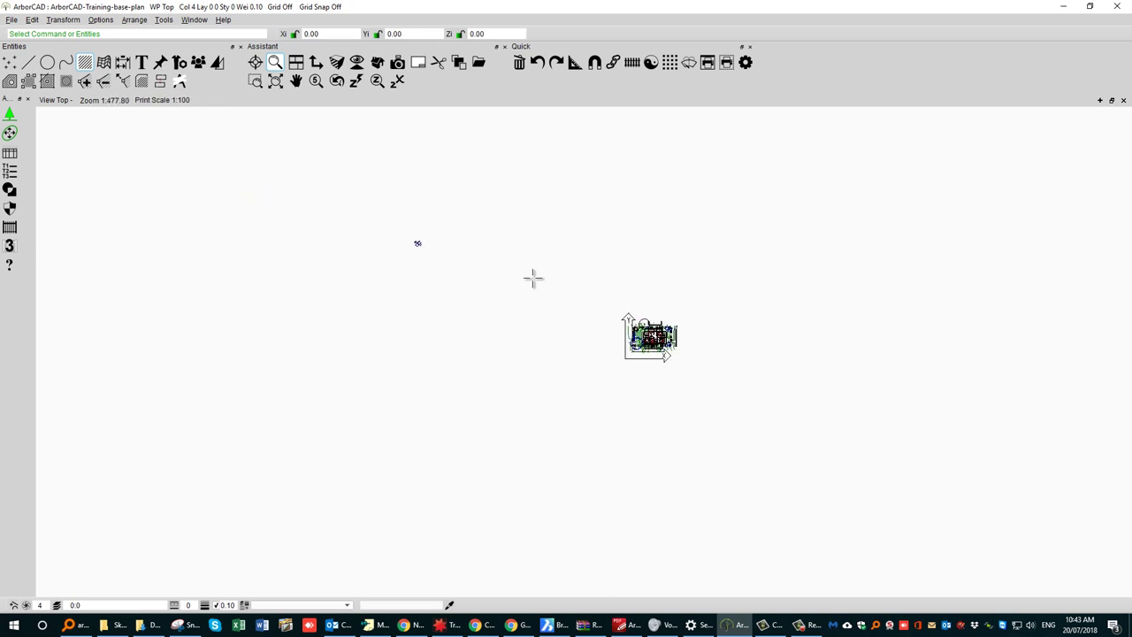
# Review the system options, including the Reverse Mouse Wheel for Zoom setting, and close them without saving.
pyautogui.click(745, 63)
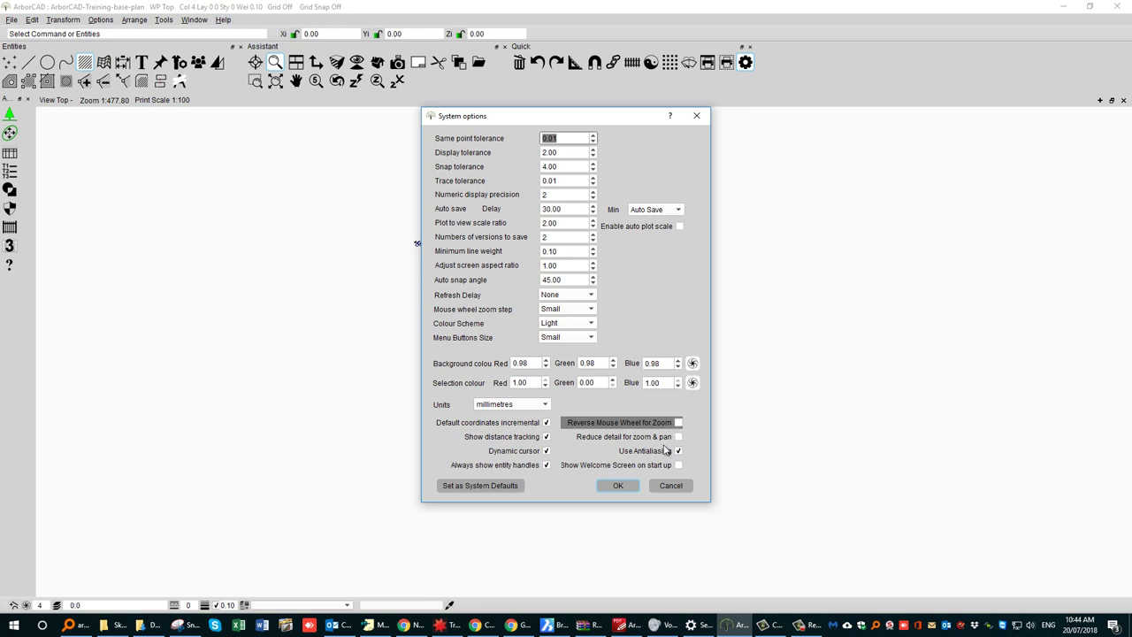
pyautogui.click(665, 488)
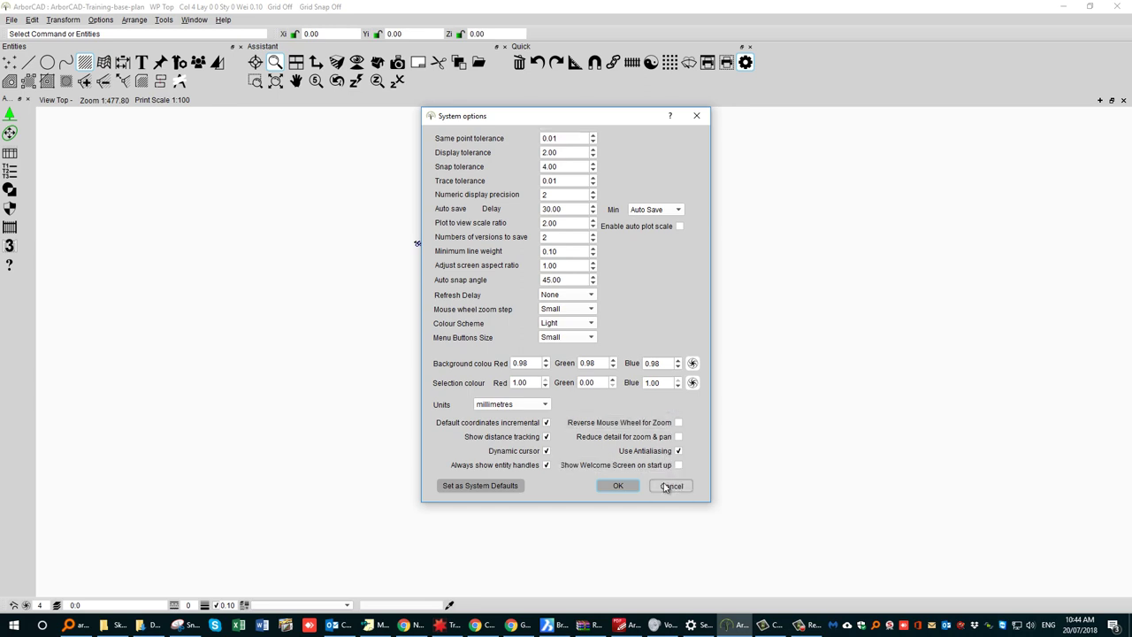
pyautogui.click(670, 487)
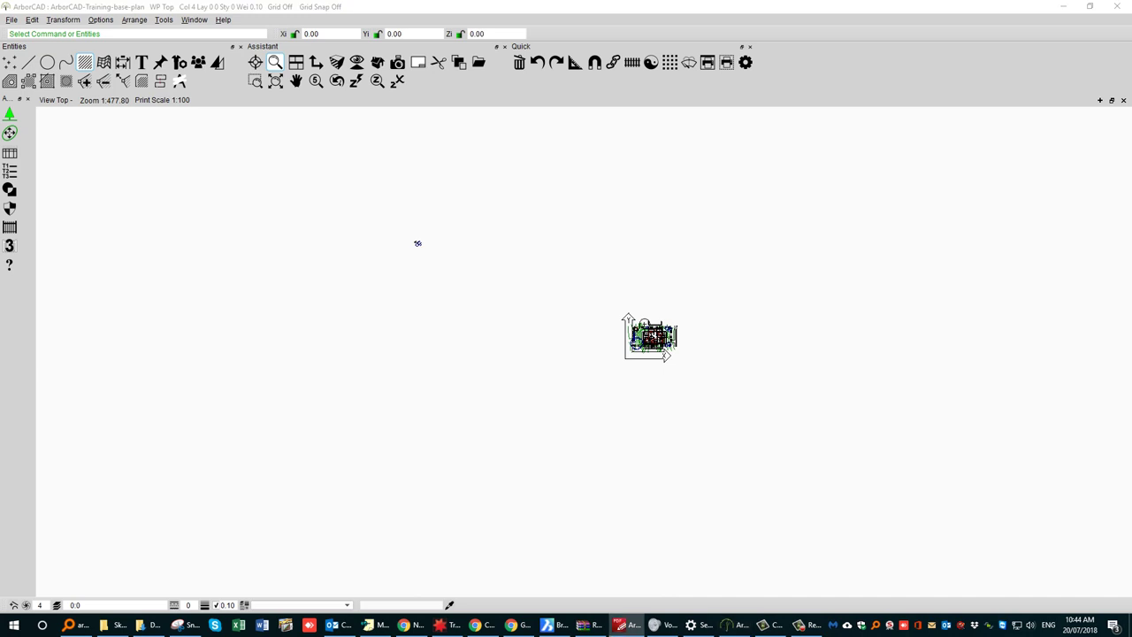
# Window-select the outlying tree group far from the house plan, delete it and fit the remaining drawing in view.
pyautogui.click(278, 83)
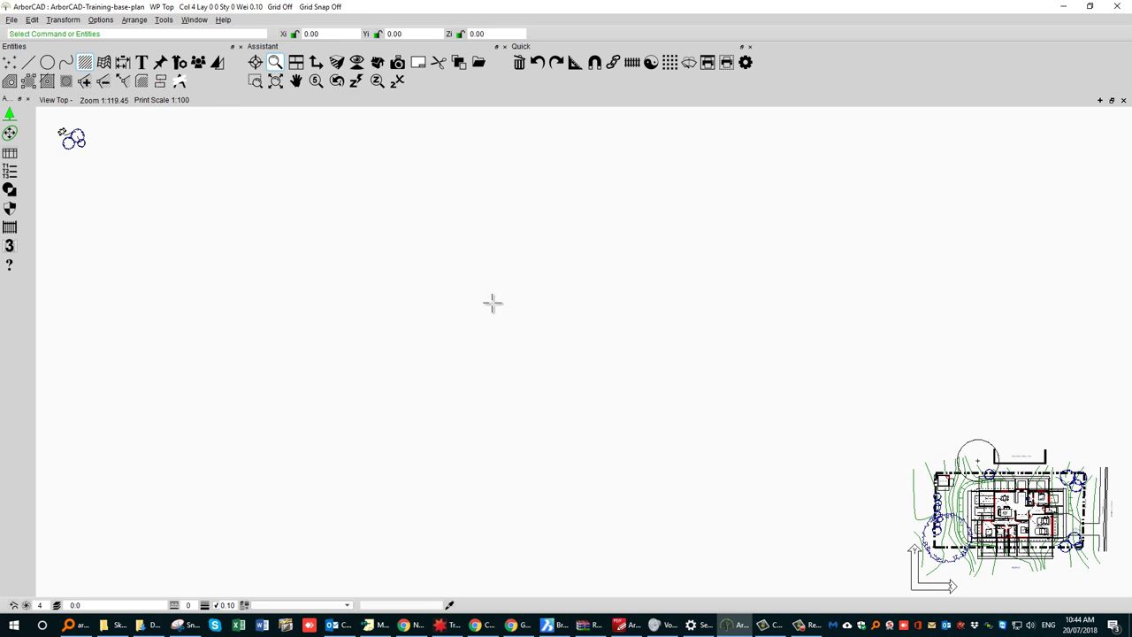
pyautogui.scroll(-2, 492, 303)
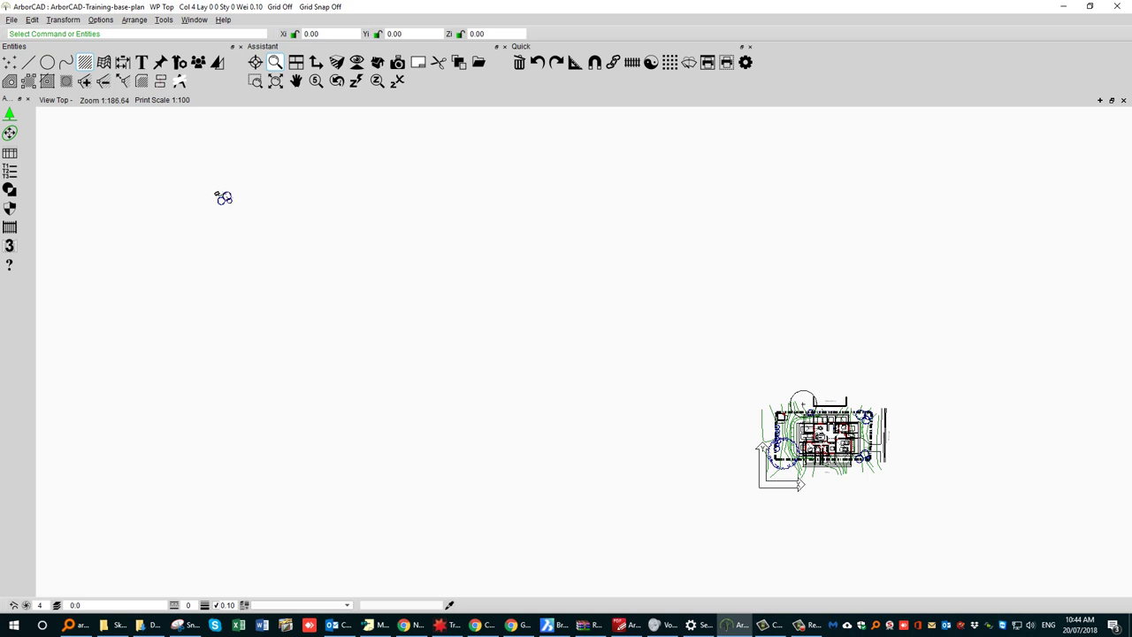
pyautogui.click(626, 625)
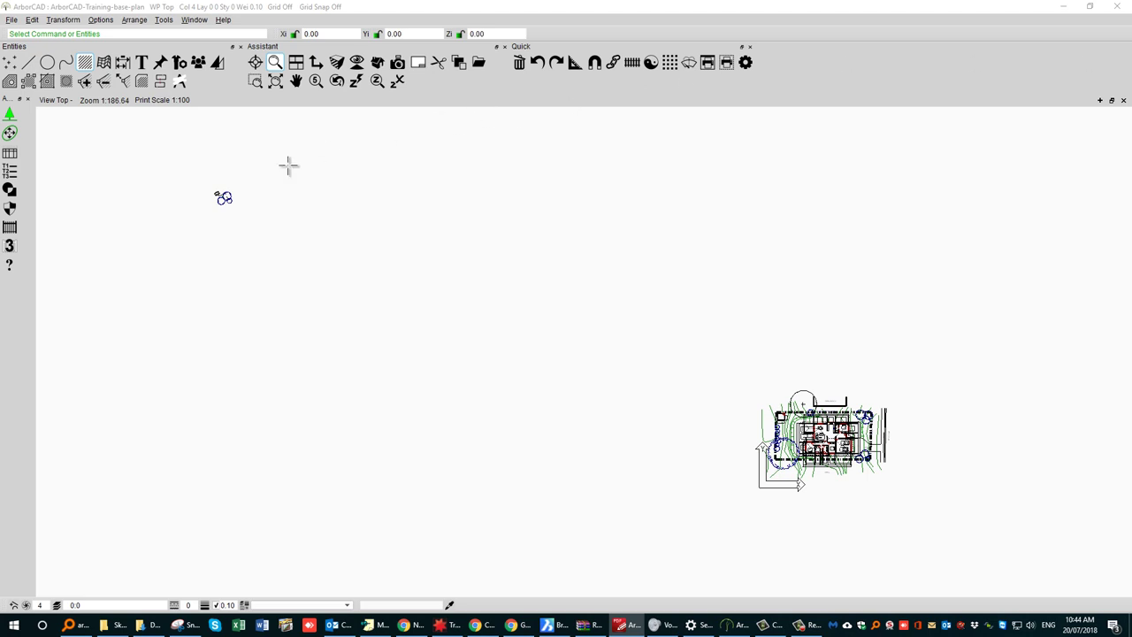
pyautogui.moveTo(156, 263); pyautogui.dragTo(279, 168)
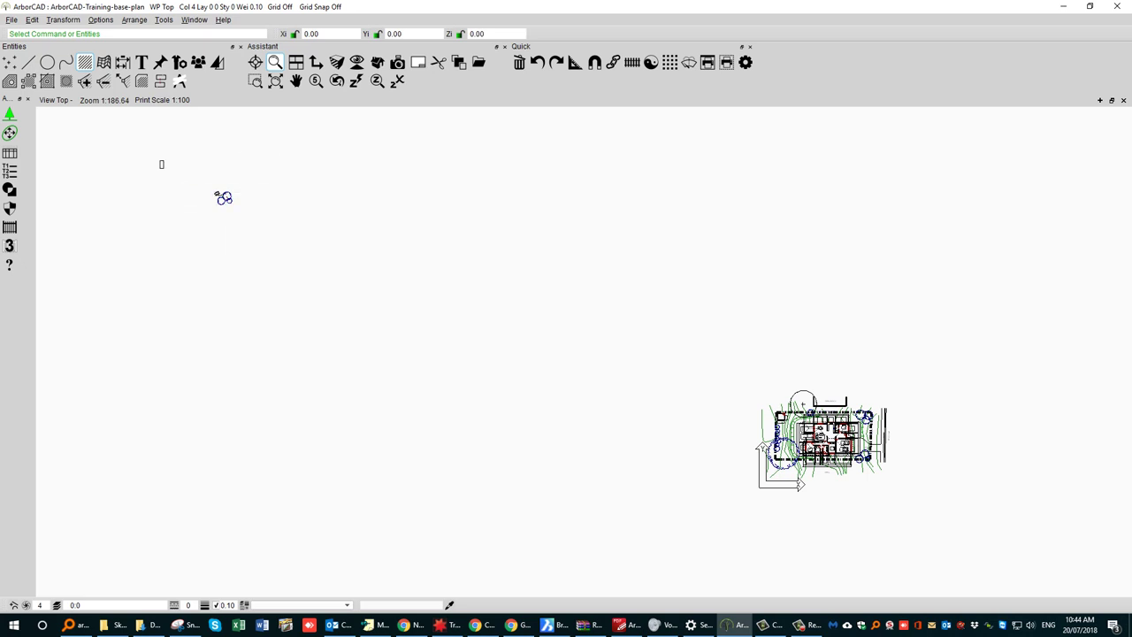
pyautogui.moveTo(160, 161); pyautogui.dragTo(272, 231)
pyautogui.scroll(2, 222, 197)
pyautogui.scroll(5, 223, 197)
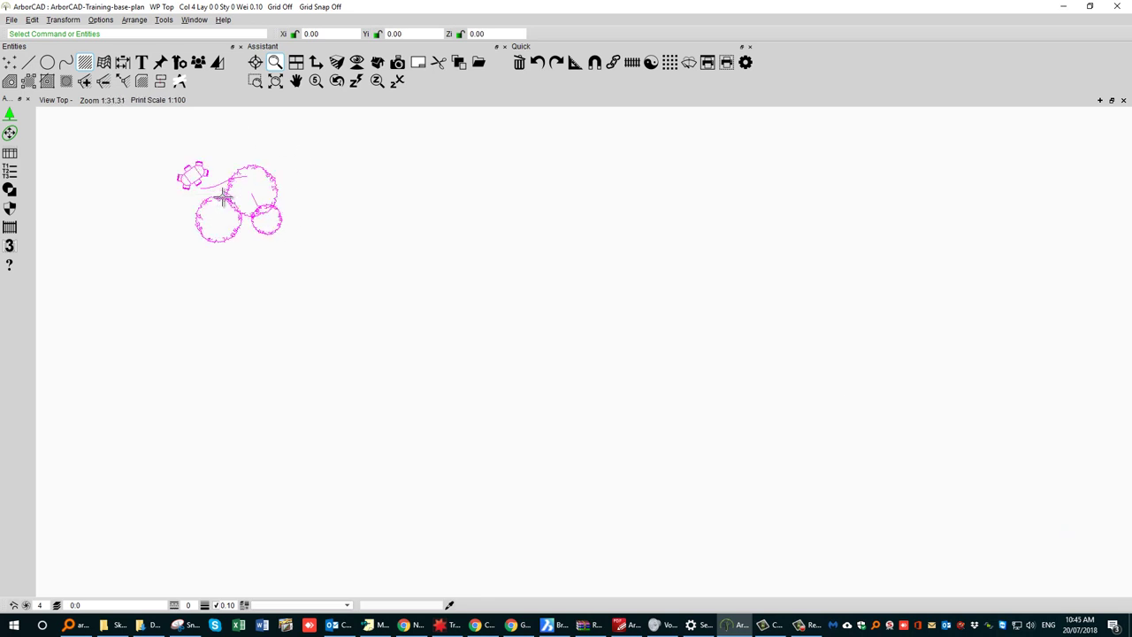
pyautogui.scroll(-8, 223, 196)
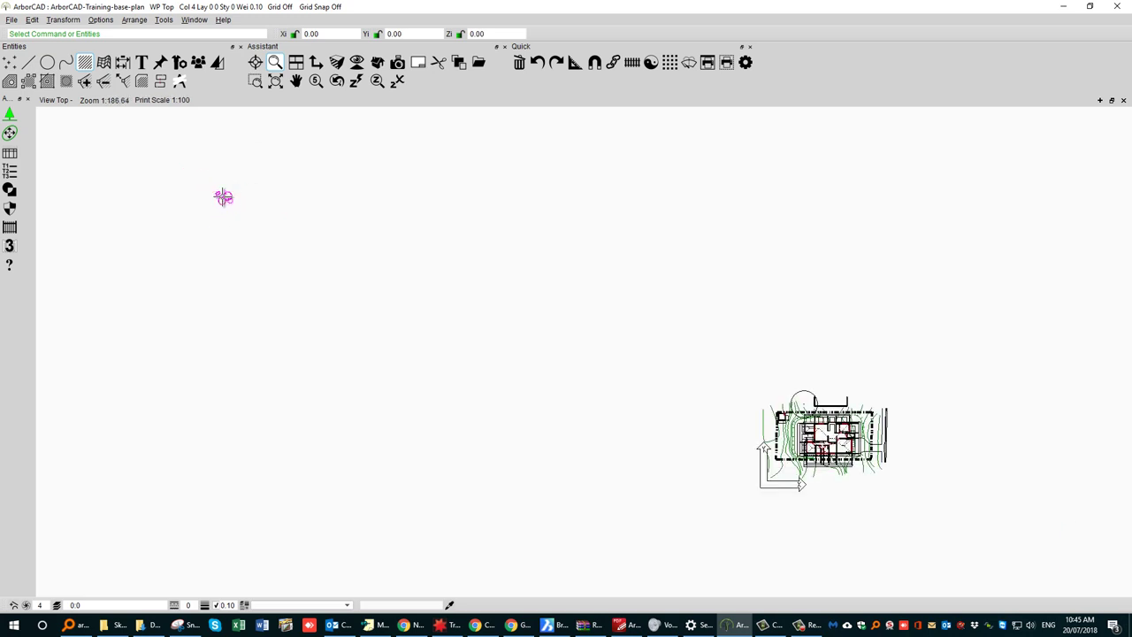
pyautogui.hotkey('alt', 'Tab')
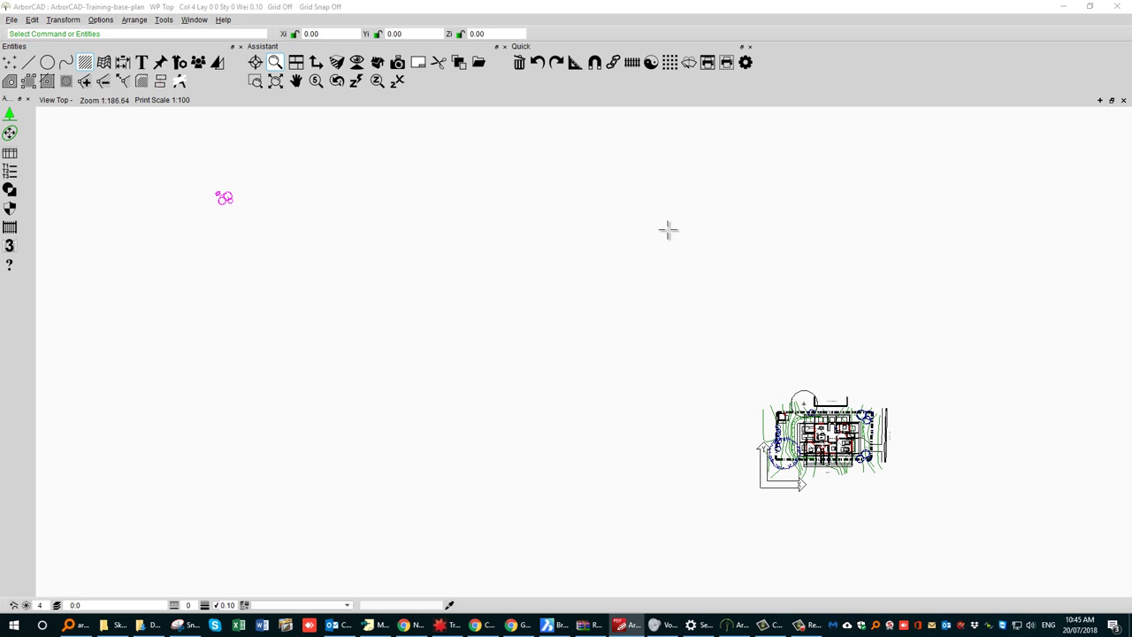
pyautogui.click(520, 68)
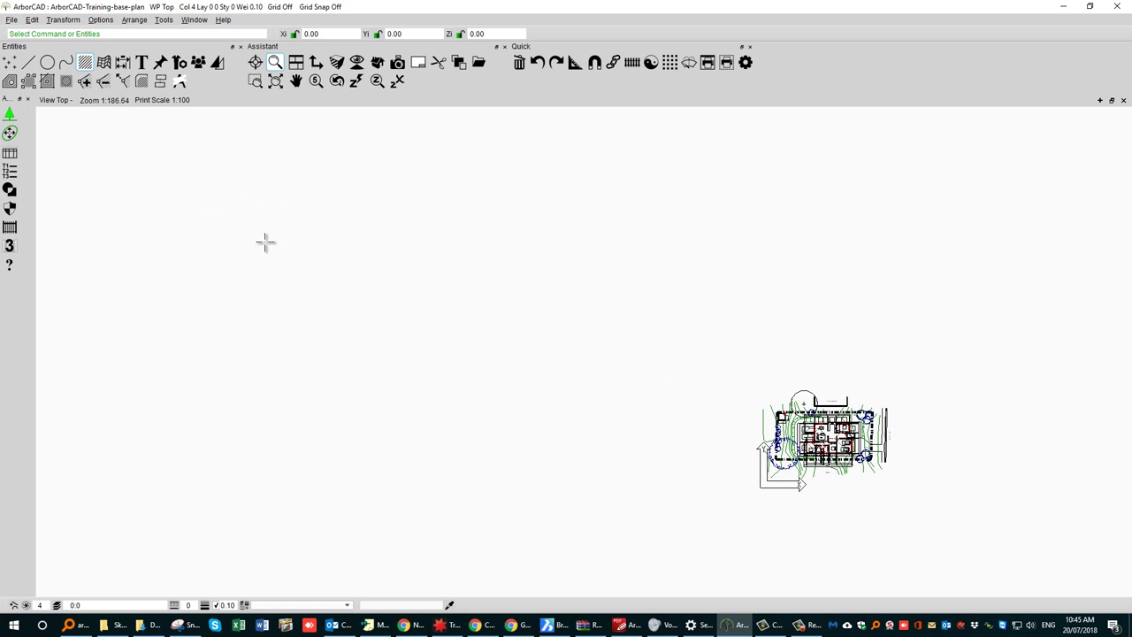
pyautogui.click(275, 81)
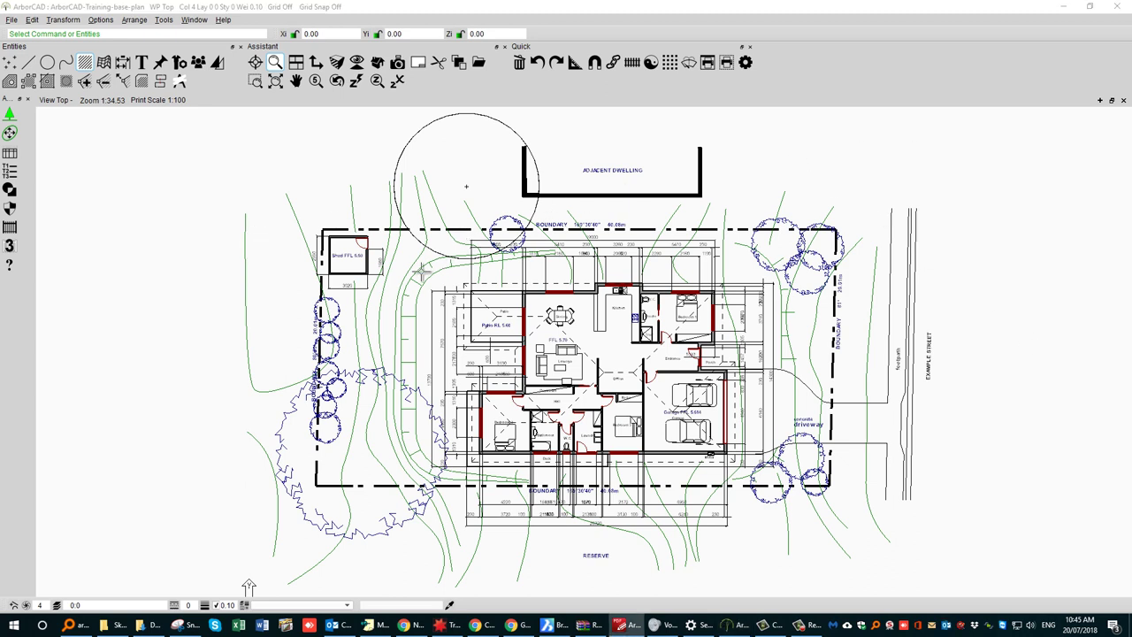
# Window-select the house plan and delete the outlying tree group outside it, keeping the plan fitted in view.
pyautogui.scroll(2, 514, 294)
pyautogui.scroll(1, 531, 362)
pyautogui.scroll(-6, 549, 367)
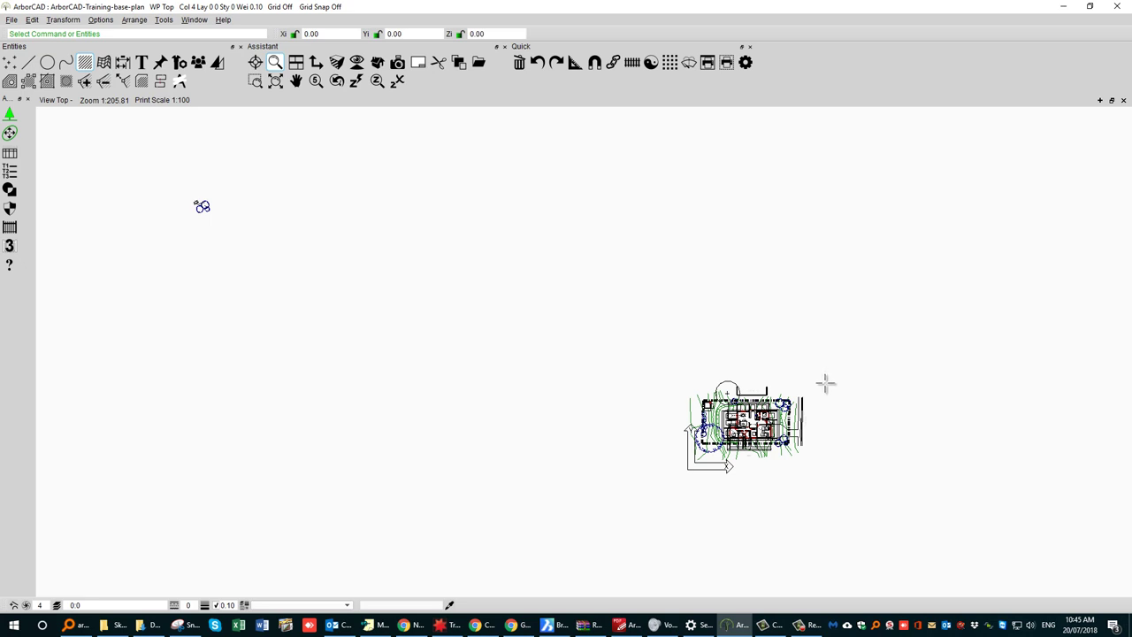
pyautogui.moveTo(811, 397); pyautogui.dragTo(676, 471)
pyautogui.click(519, 64)
pyautogui.click(275, 80)
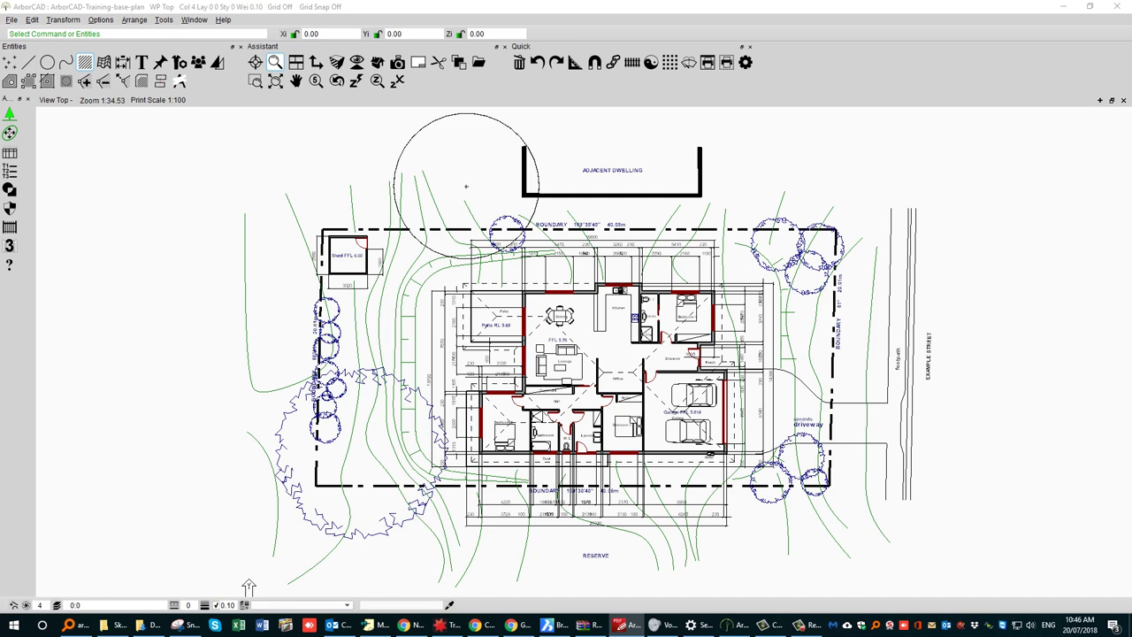
# Pick individual dashed roof lines over the lounge and office to examine them, and clear the selection.
pyautogui.click(749, 387)
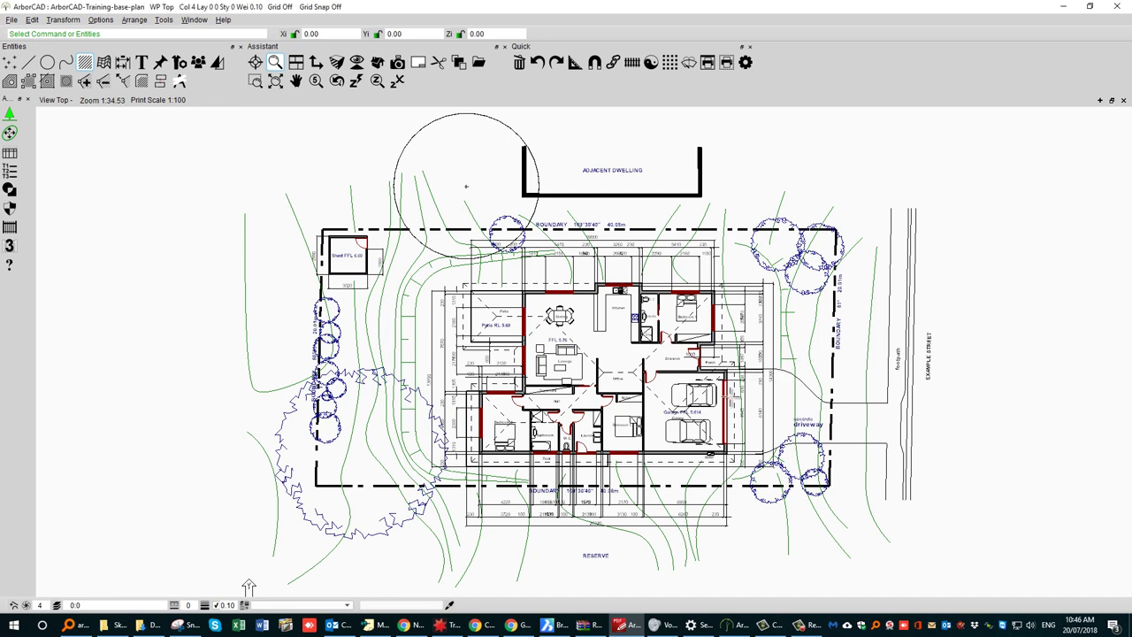
pyautogui.scroll(3, 748, 411)
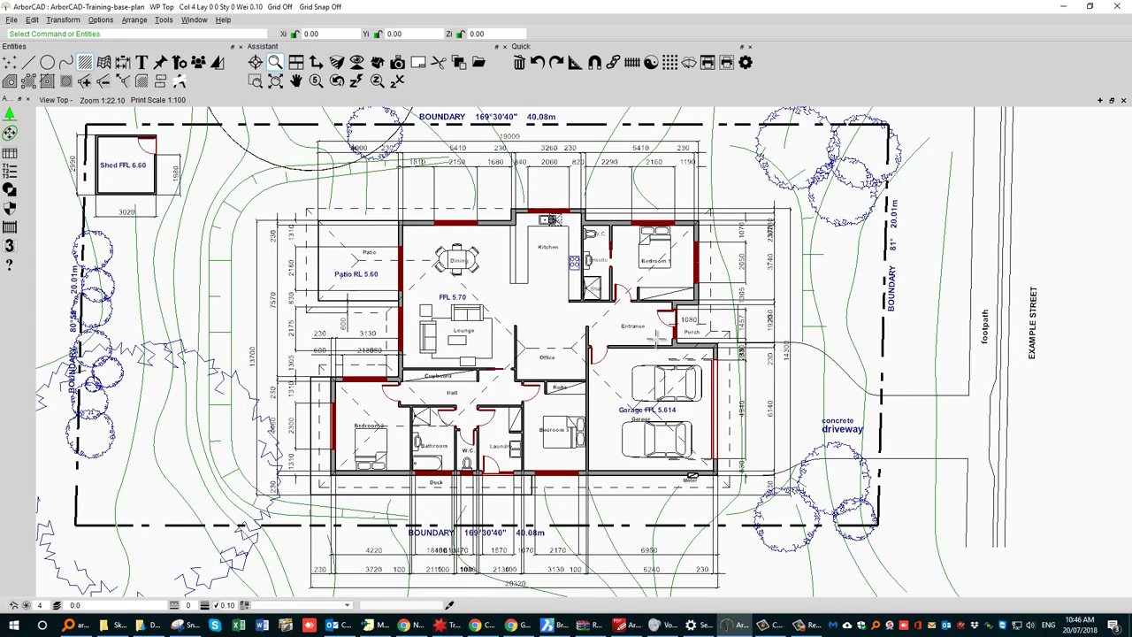
pyautogui.click(595, 325)
pyautogui.scroll(2, 501, 319)
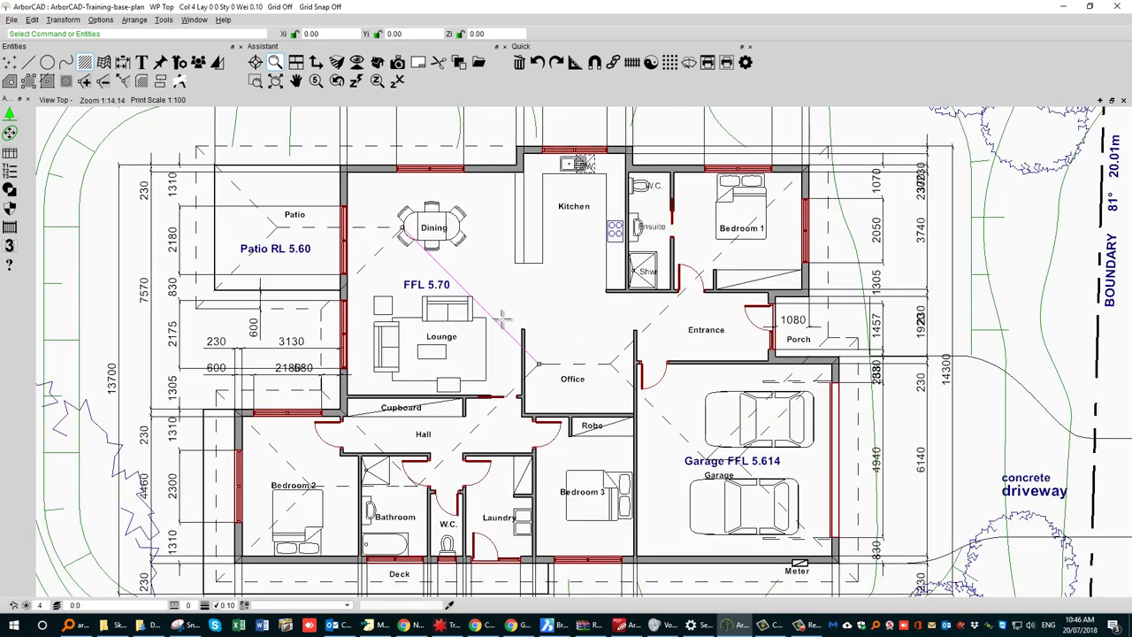
pyautogui.scroll(2, 501, 318)
pyautogui.click(594, 364)
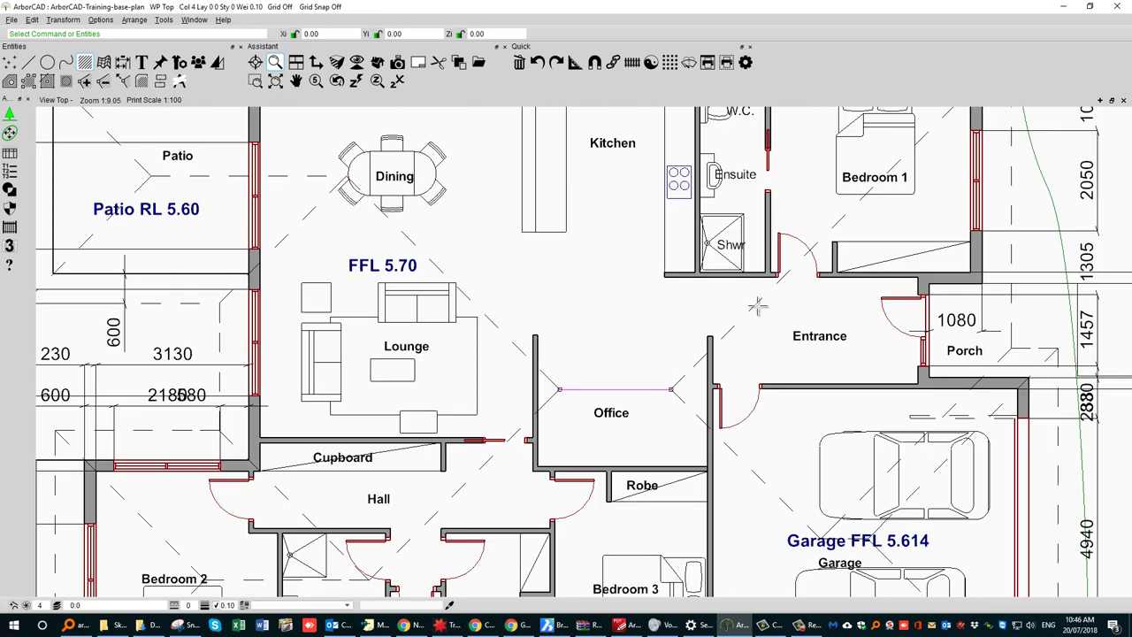
pyautogui.press('Escape')
pyautogui.scroll(-4, 749, 309)
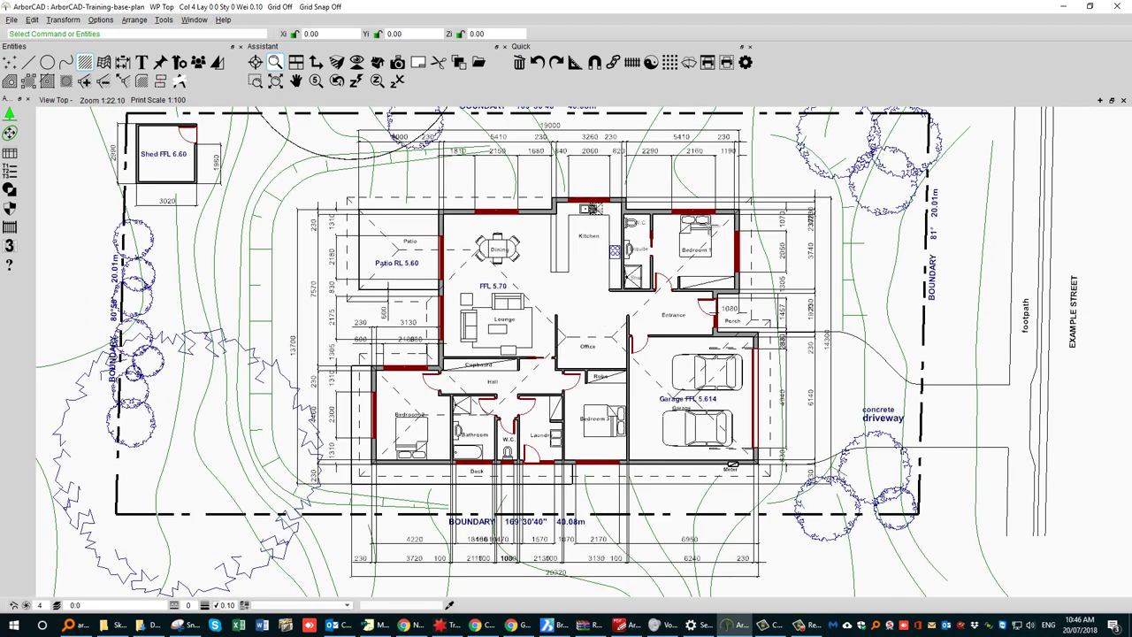
pyautogui.click(643, 306)
pyautogui.click(564, 335)
pyautogui.press('Escape')
# Select everything with the same style as the dashed roof line crossing Bedroom 1 and delete it.
pyautogui.scroll(2, 644, 303)
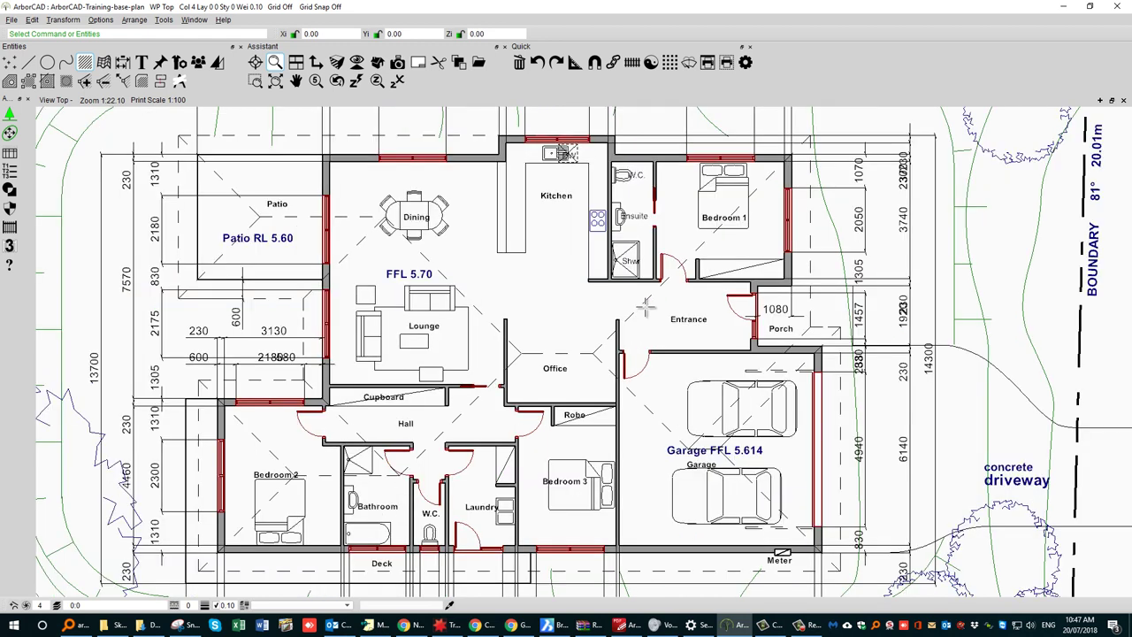
pyautogui.rightClick(646, 305)
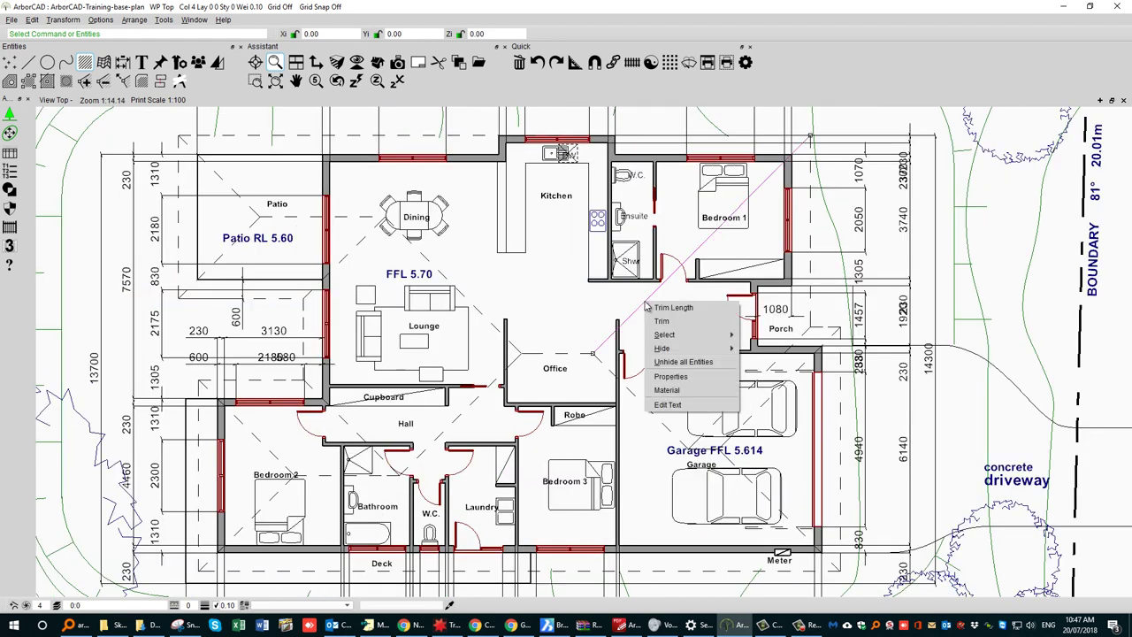
pyautogui.moveTo(660, 337)
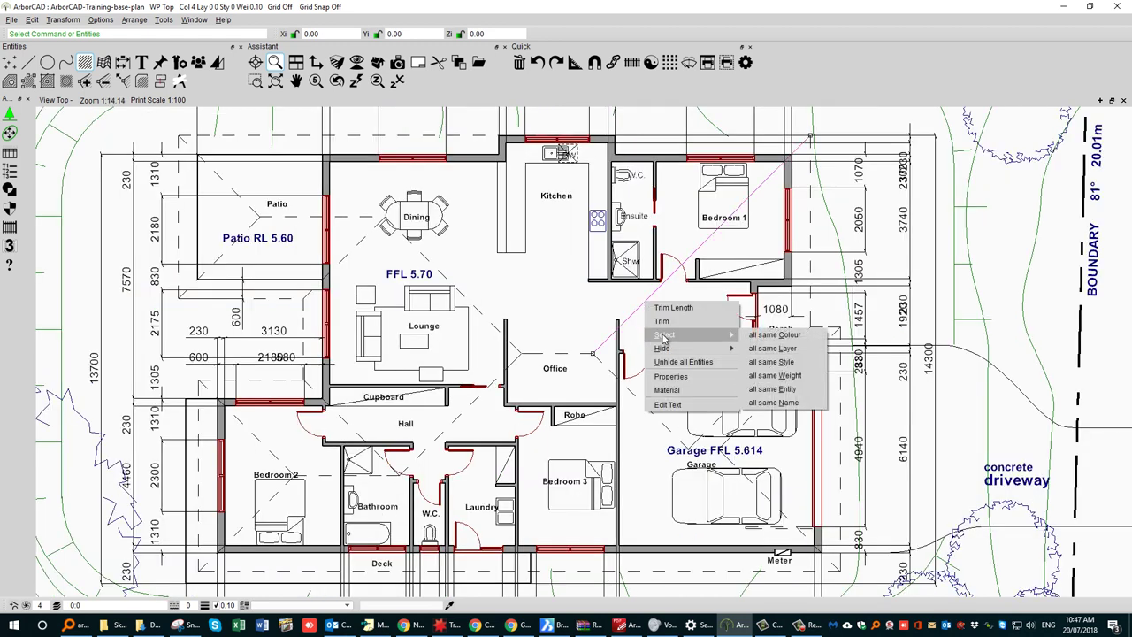
pyautogui.click(787, 362)
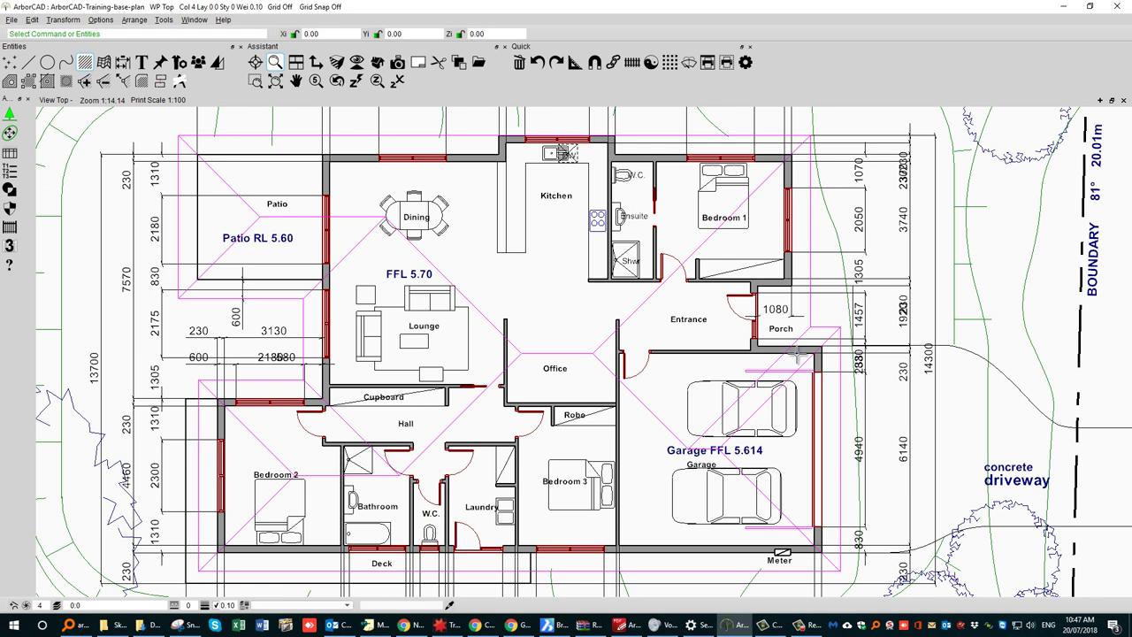
pyautogui.scroll(-2, 630, 266)
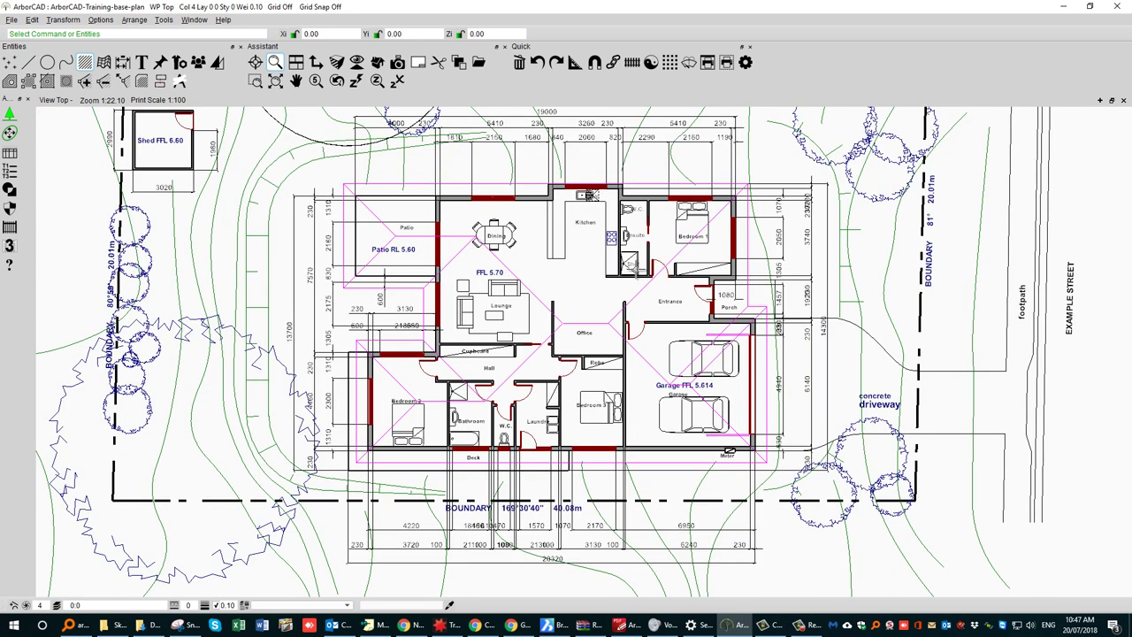
pyautogui.scroll(-2, 629, 266)
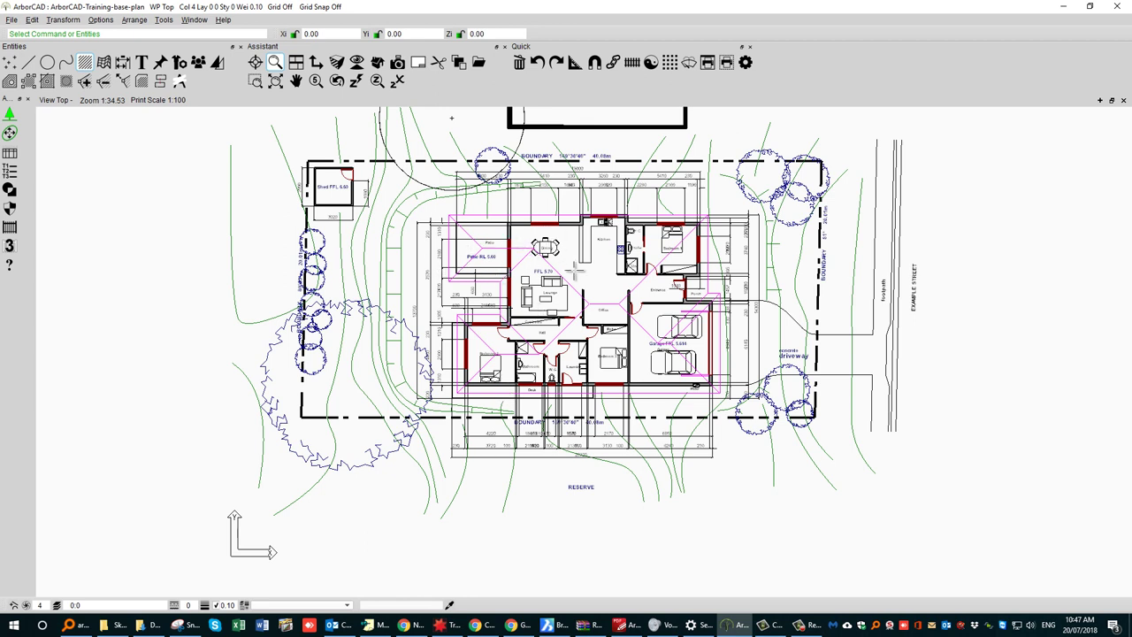
pyautogui.click(519, 69)
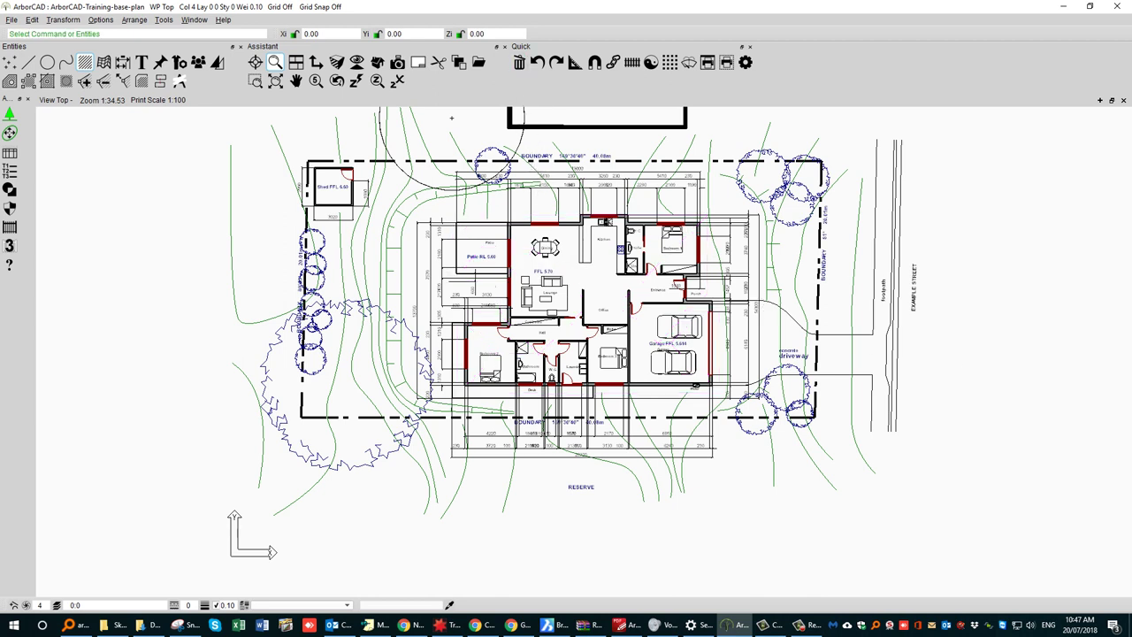
# Select all entities of the same type as the overall dimension above the house and delete them.
pyautogui.hotkey('alt', 'Tab')
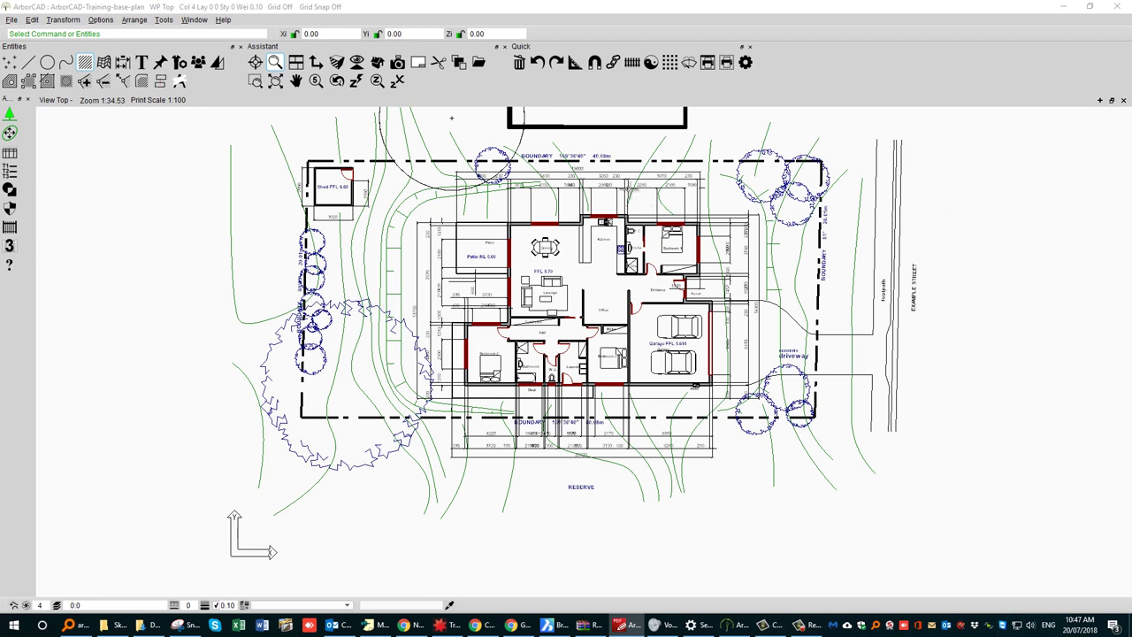
pyautogui.rightClick(616, 172)
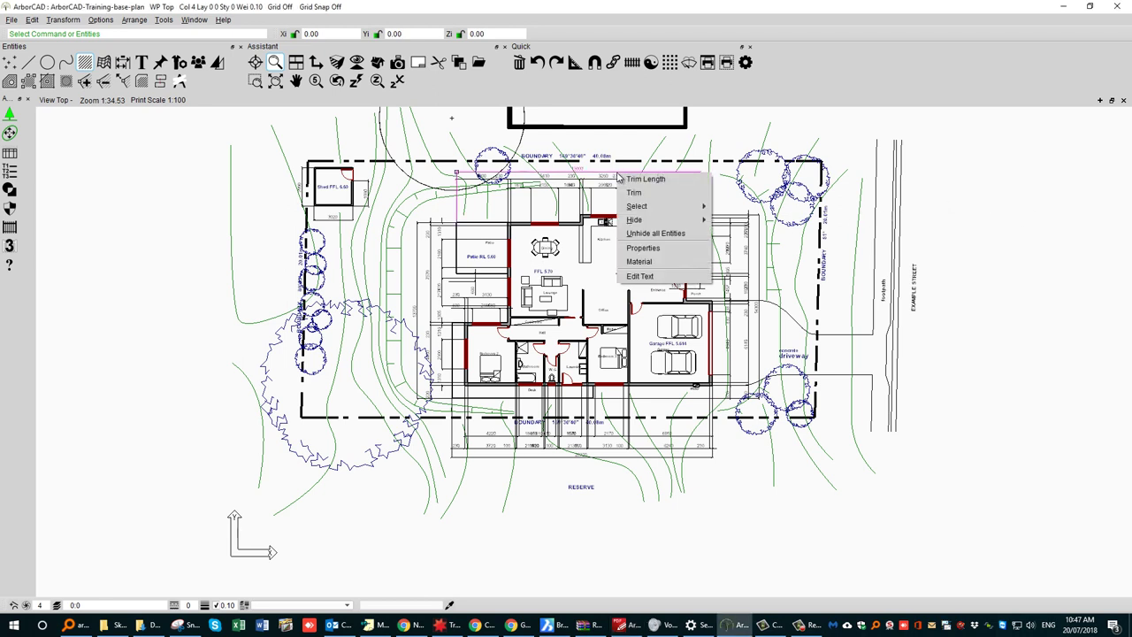
pyautogui.moveTo(635, 209)
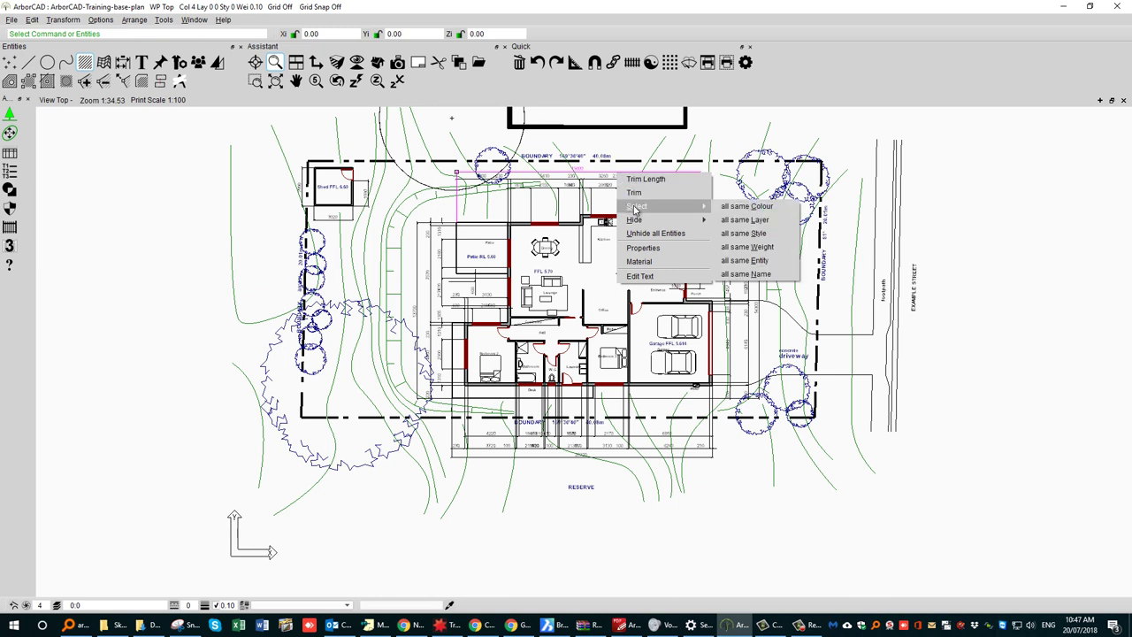
pyautogui.click(745, 260)
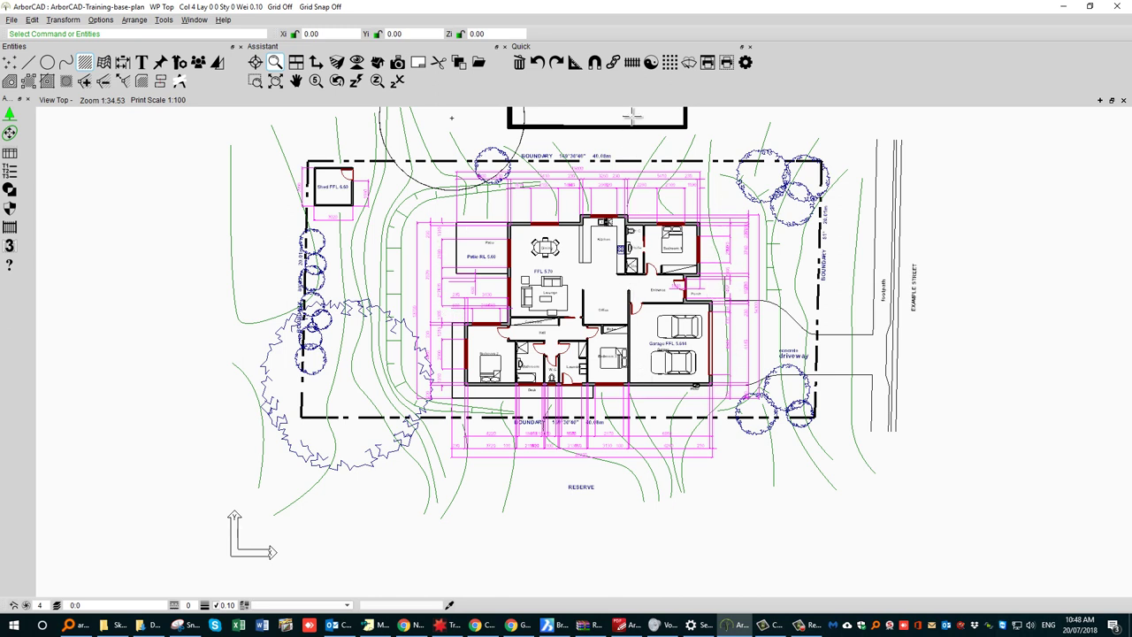
pyautogui.click(519, 62)
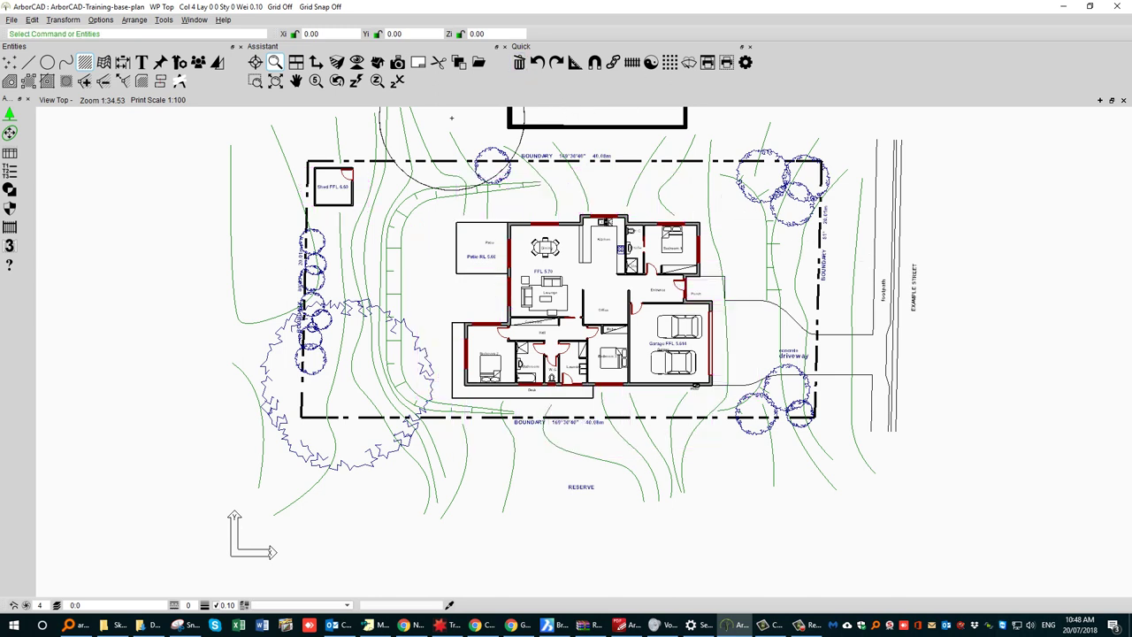
# Pick contour lines above the house and examine the properties of the one nearest the kitchen, closing them without changes.
pyautogui.hotkey('alt', 'Tab')
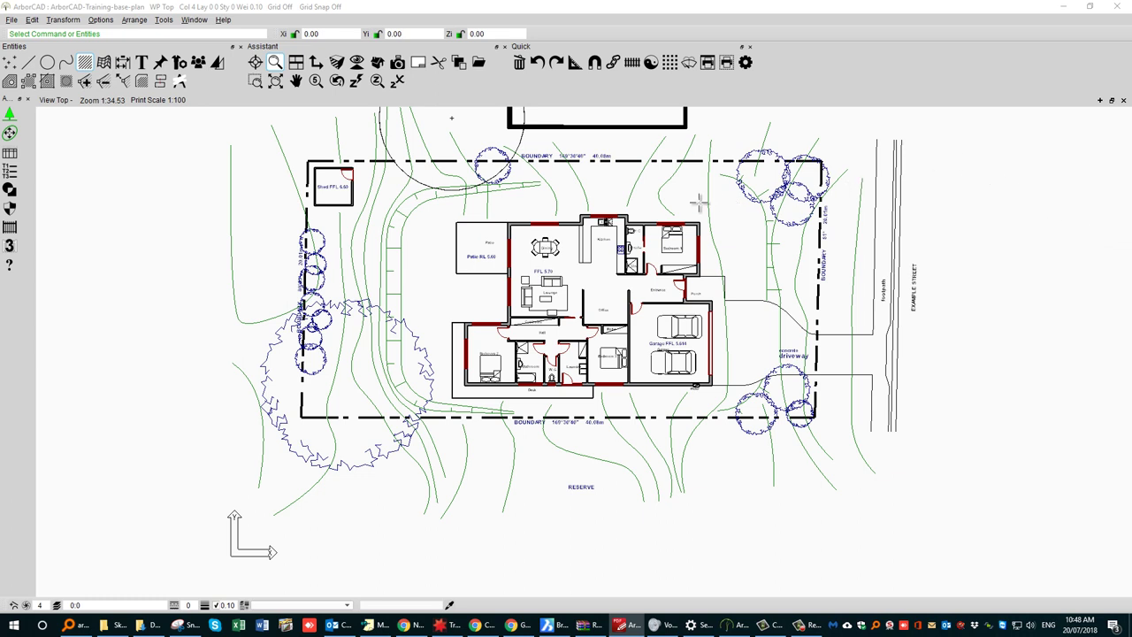
pyautogui.click(665, 184)
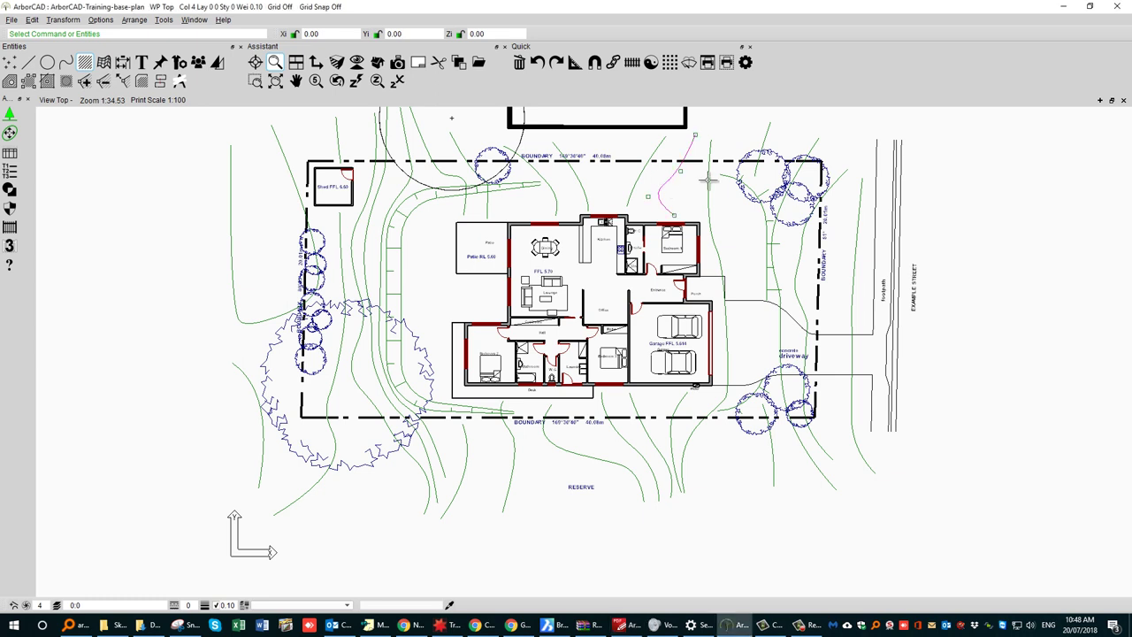
pyautogui.press('Escape')
pyautogui.hotkey('alt', 'Tab')
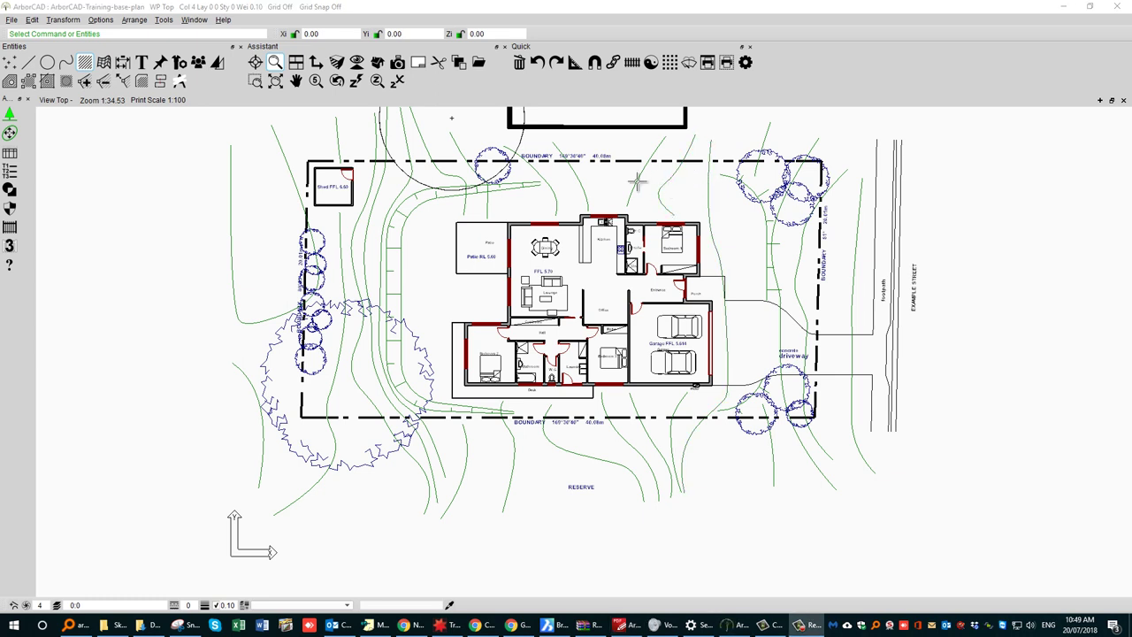
pyautogui.hotkey('alt', 'Tab')
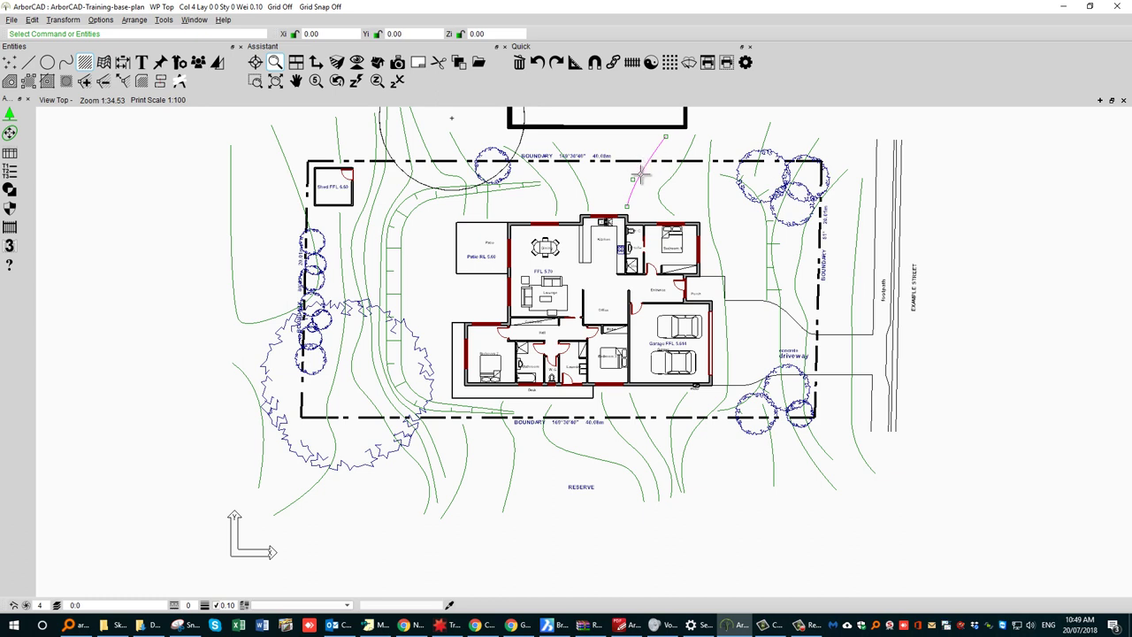
pyautogui.click(640, 176)
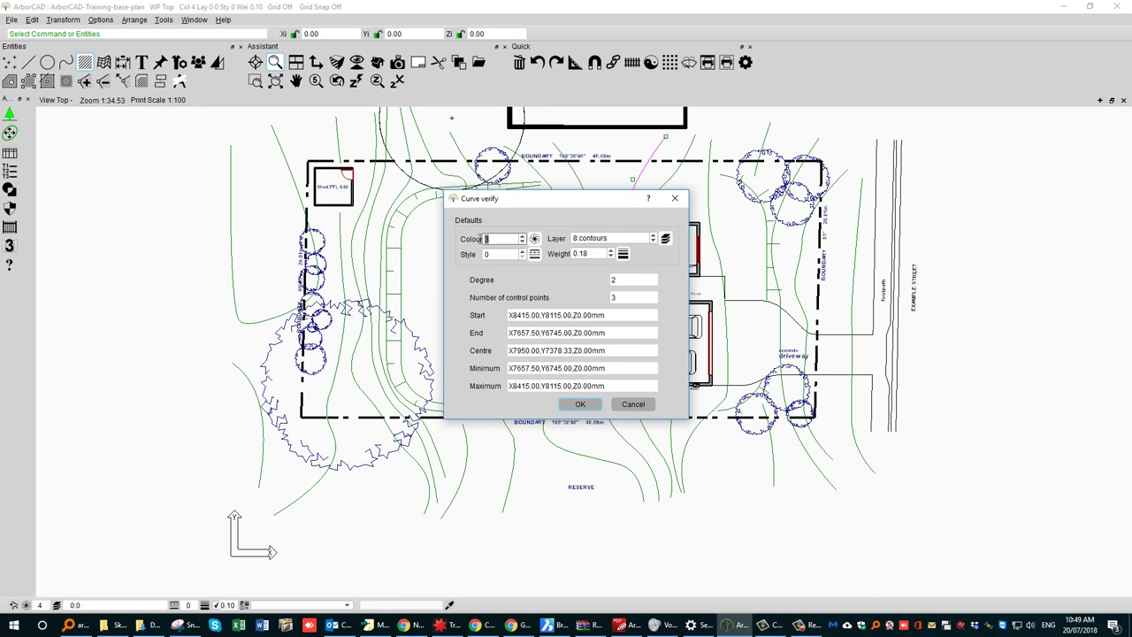
pyautogui.moveTo(598, 252)
pyautogui.mouseDown()
pyautogui.moveTo(565, 253)
pyautogui.moveTo(583, 238)
pyautogui.mouseUp()
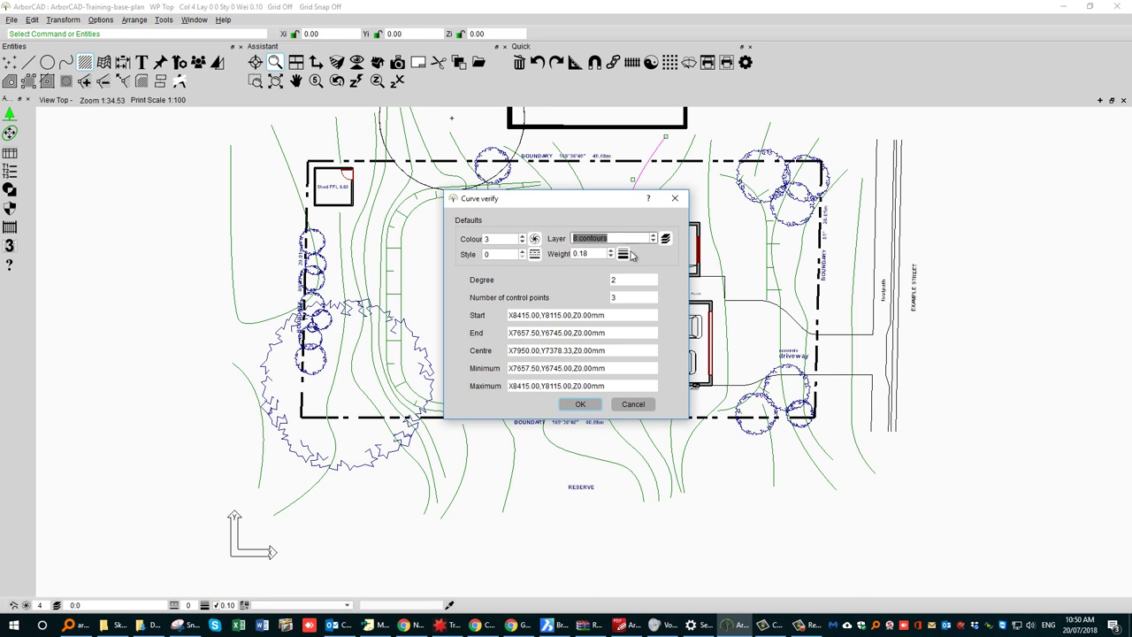
pyautogui.click(634, 404)
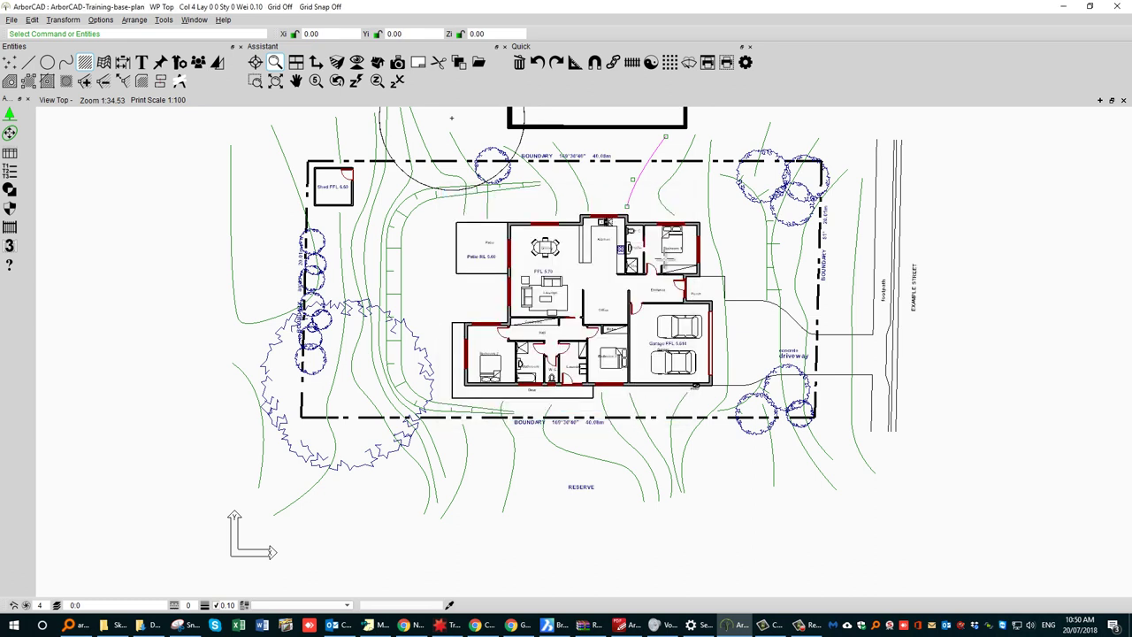
# Select everything on the same layer as the contour line above Bedroom 1 and delete it.
pyautogui.rightClick(663, 190)
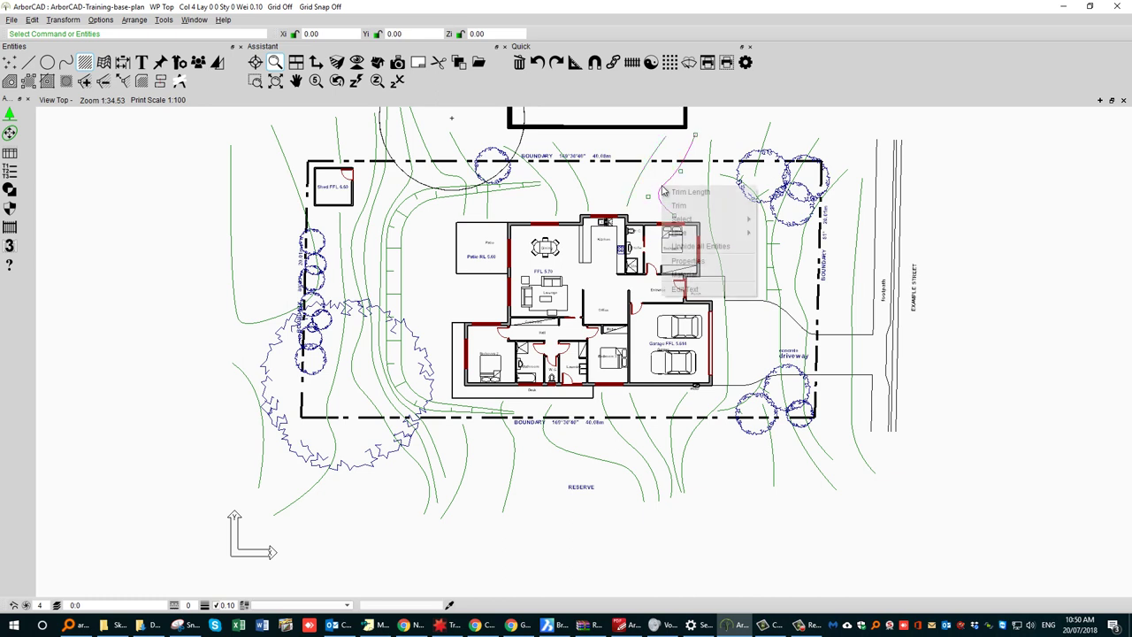
pyautogui.moveTo(681, 220)
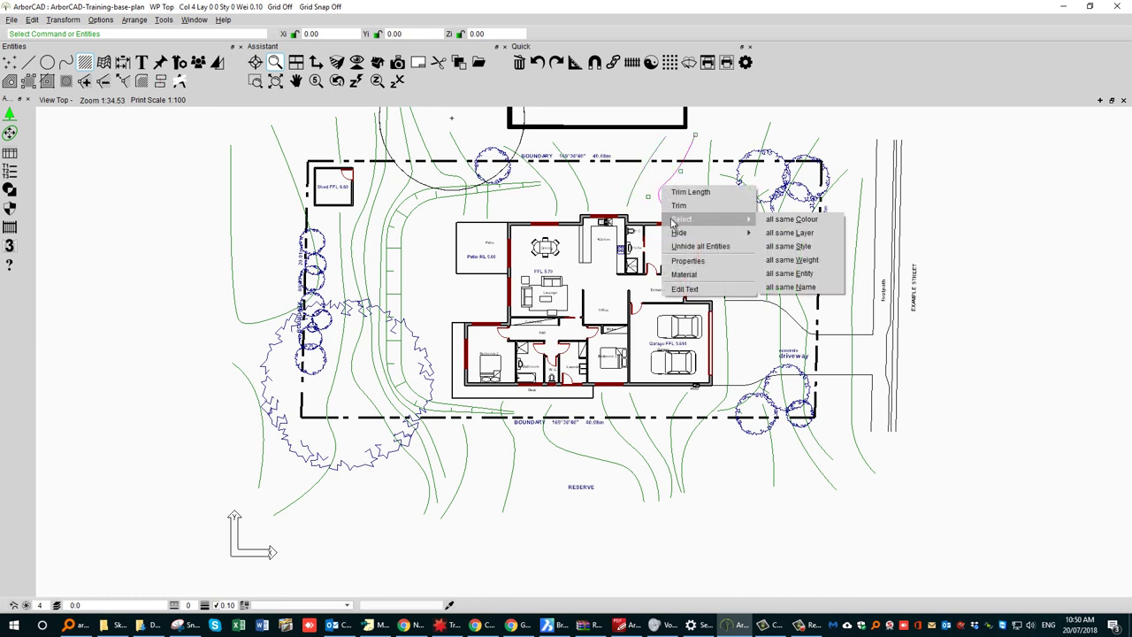
pyautogui.click(790, 233)
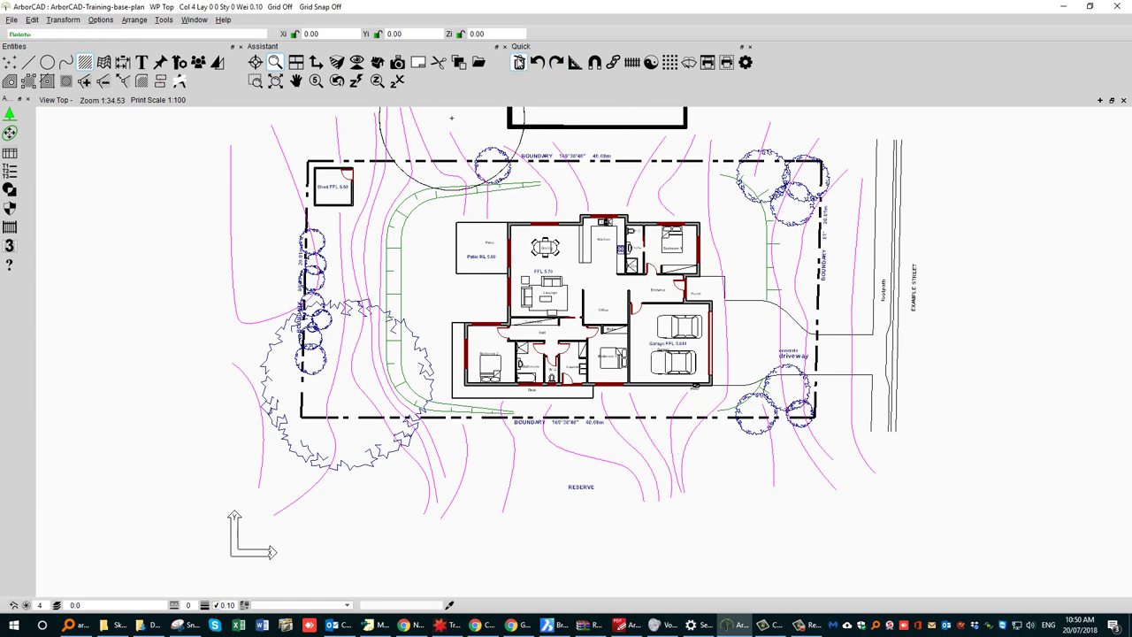
pyautogui.click(519, 62)
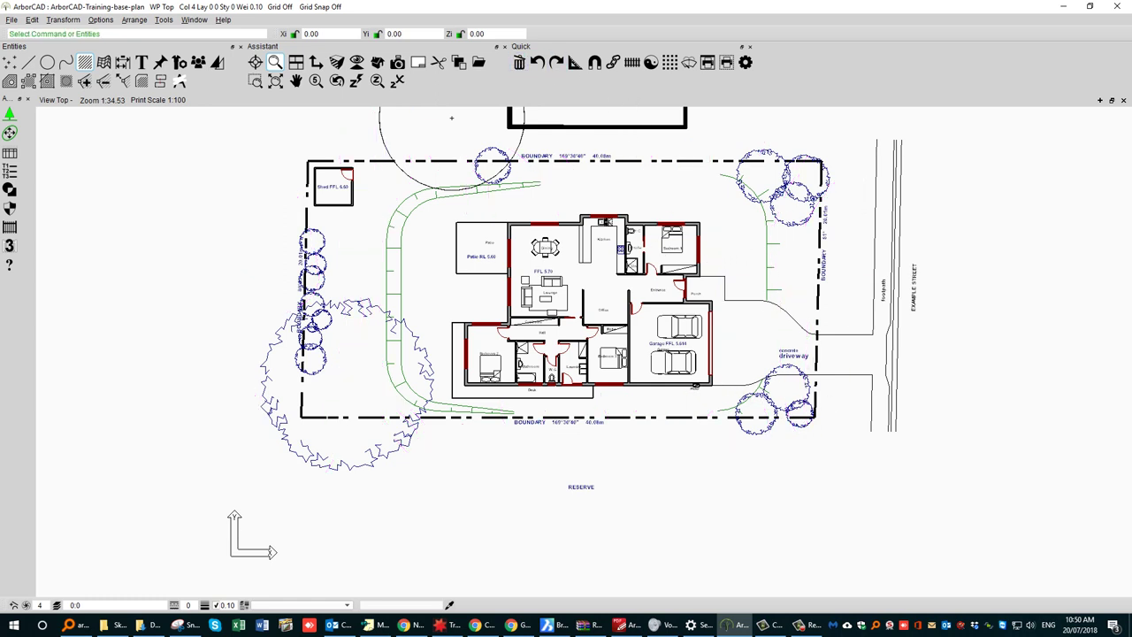
pyautogui.hotkey('alt', 'Tab')
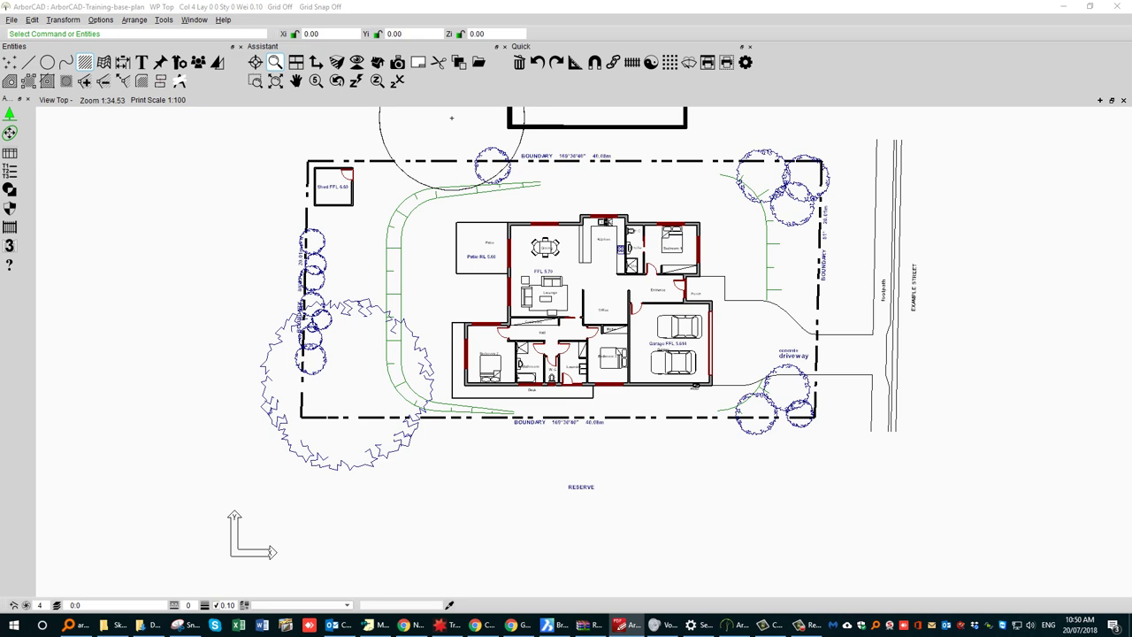
# Select the dining set, lounge furniture, three bedroom beds and both garage cars, leaving the bath unselected, and delete them.
pyautogui.scroll(4, 680, 278)
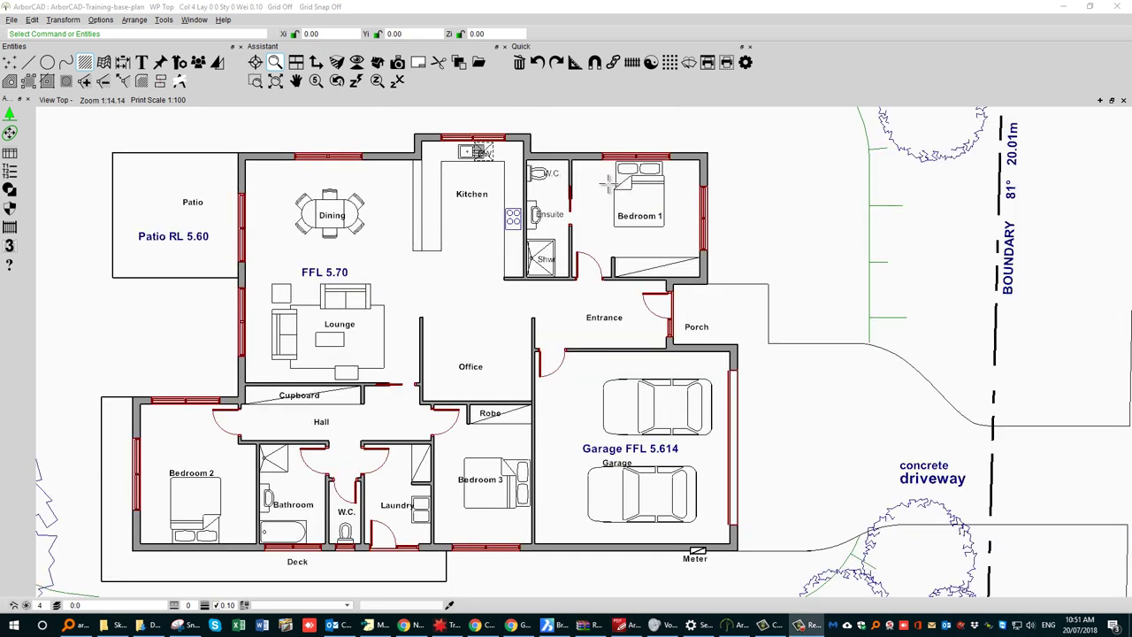
pyautogui.click(353, 198)
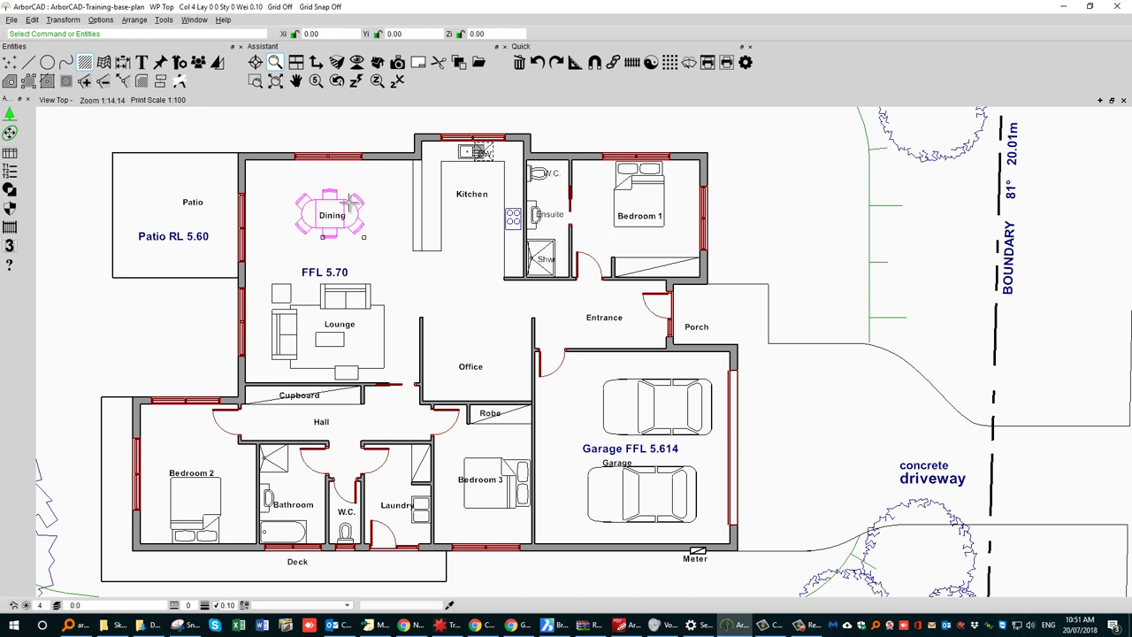
pyautogui.click(354, 281)
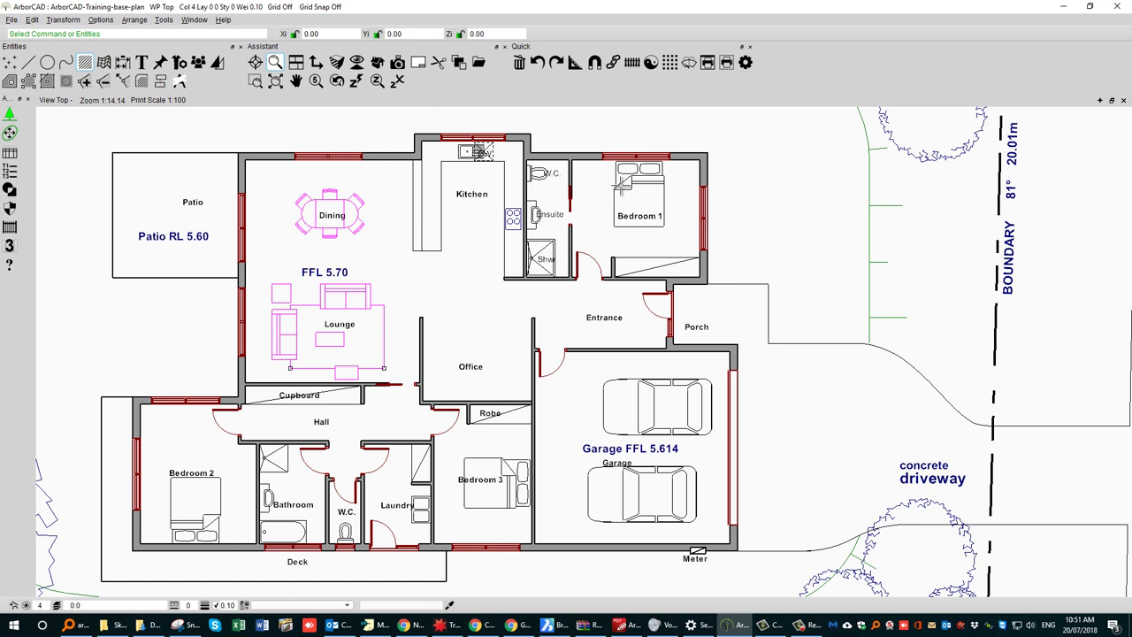
pyautogui.click(623, 184)
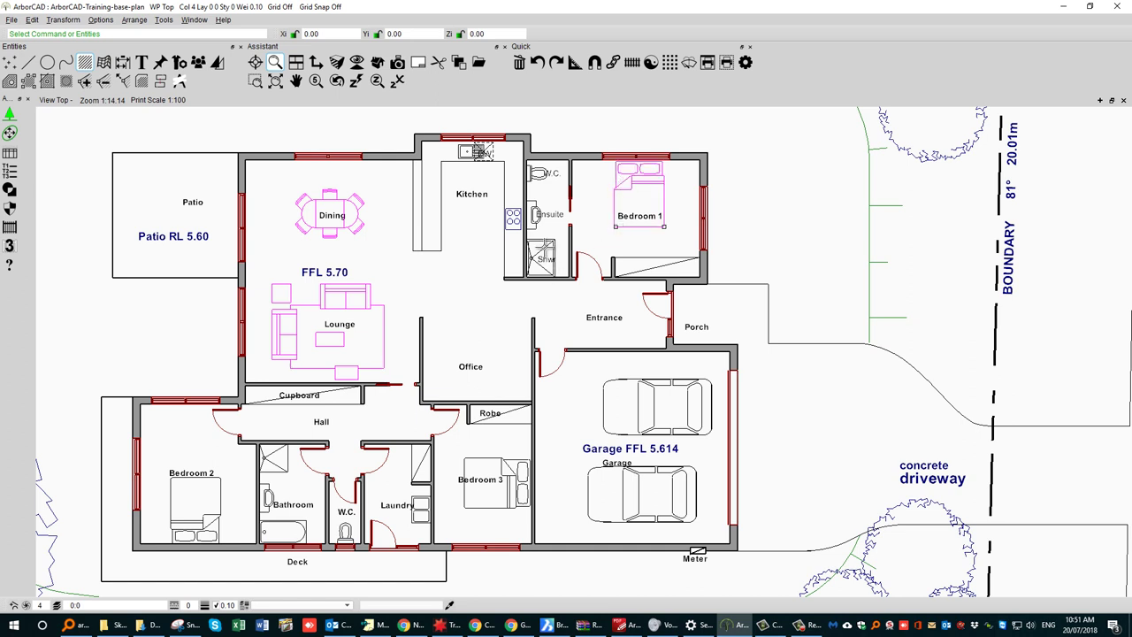
pyautogui.click(656, 398)
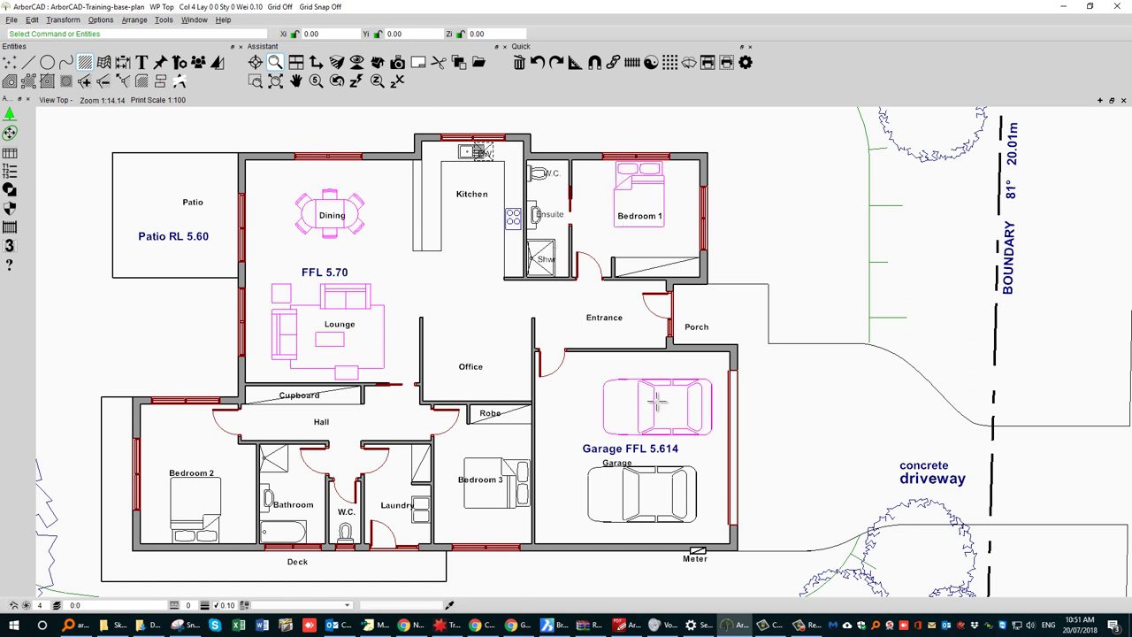
pyautogui.click(675, 500)
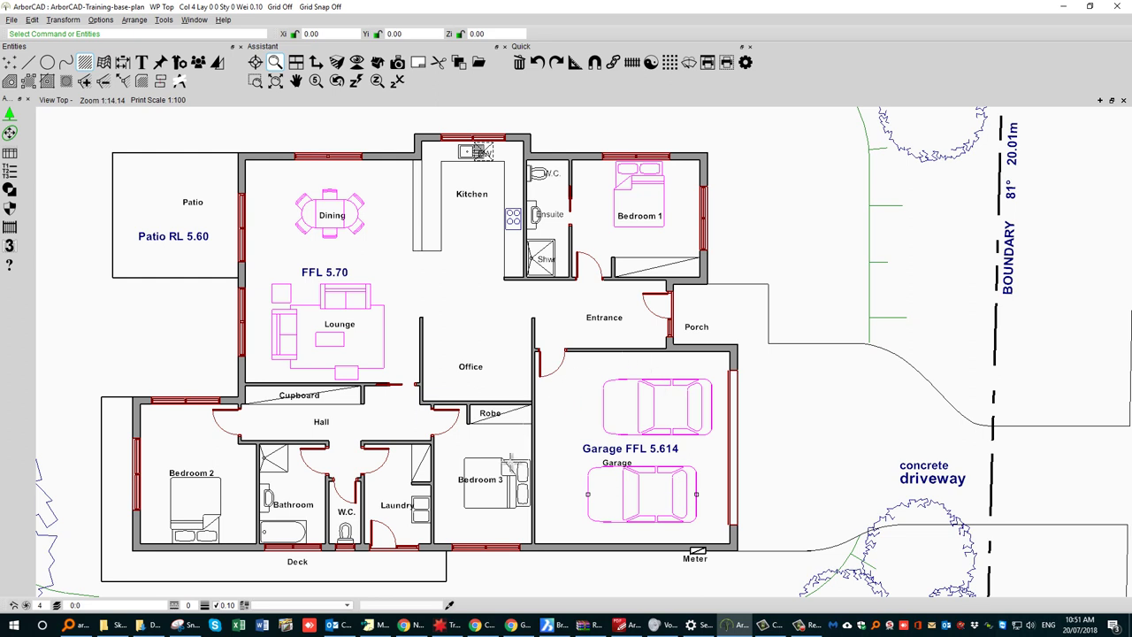
pyautogui.click(507, 464)
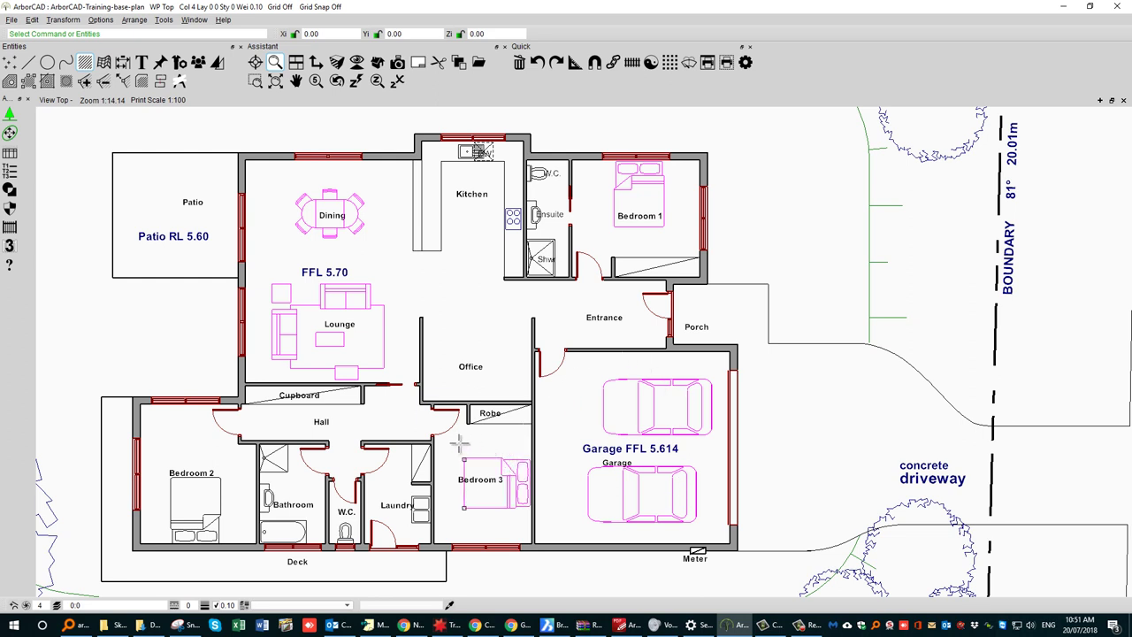
pyautogui.click(217, 517)
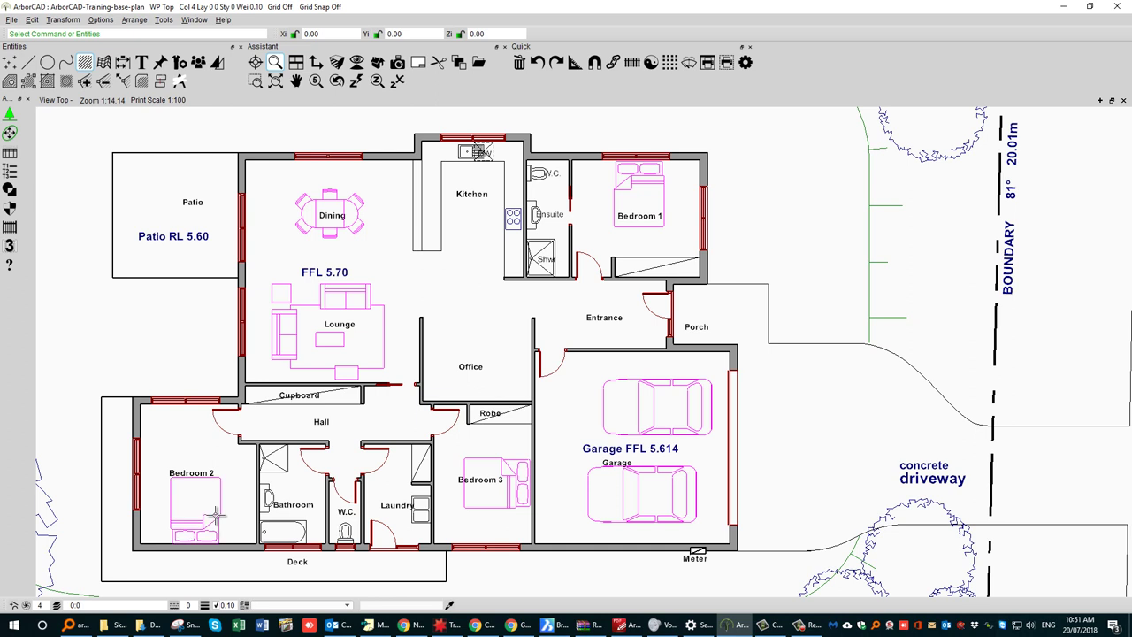
pyautogui.click(307, 526)
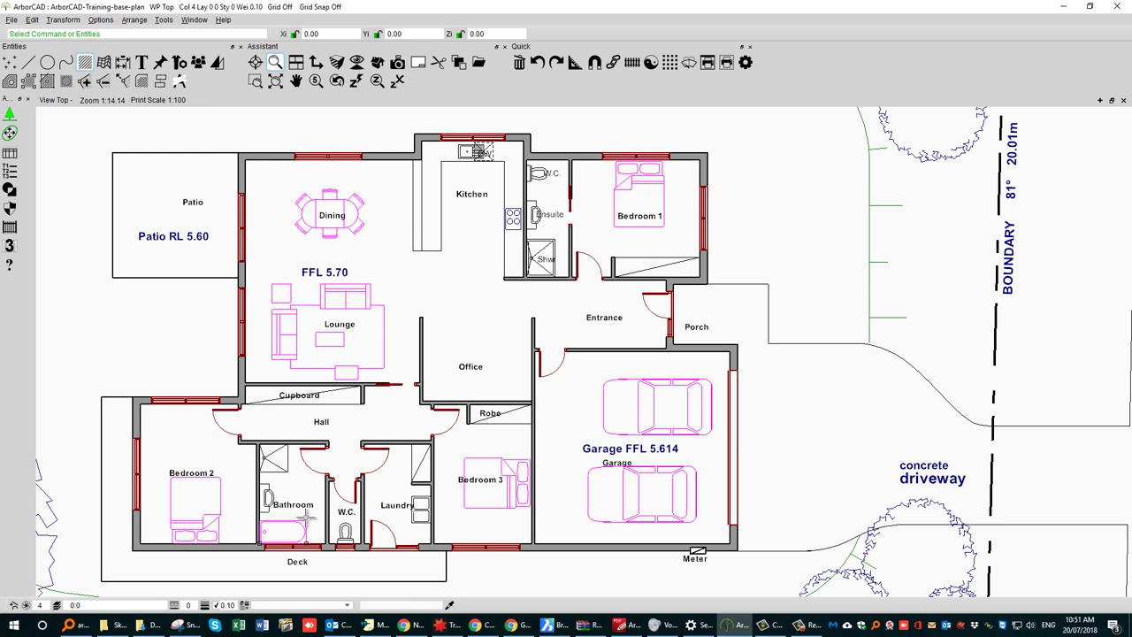
pyautogui.click(302, 524)
pyautogui.click(520, 64)
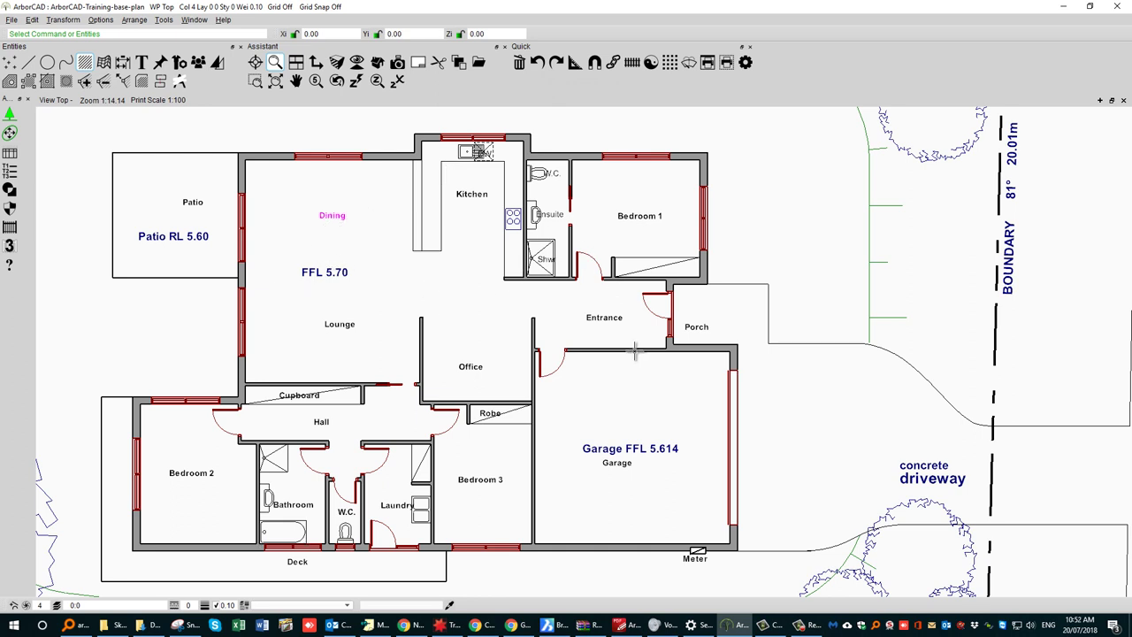
# Review the cleaned site plan around the house, boundary and adjacent dwelling, and clear the selection of the Dining label.
pyautogui.scroll(-3, 633, 350)
pyautogui.scroll(-2, 634, 349)
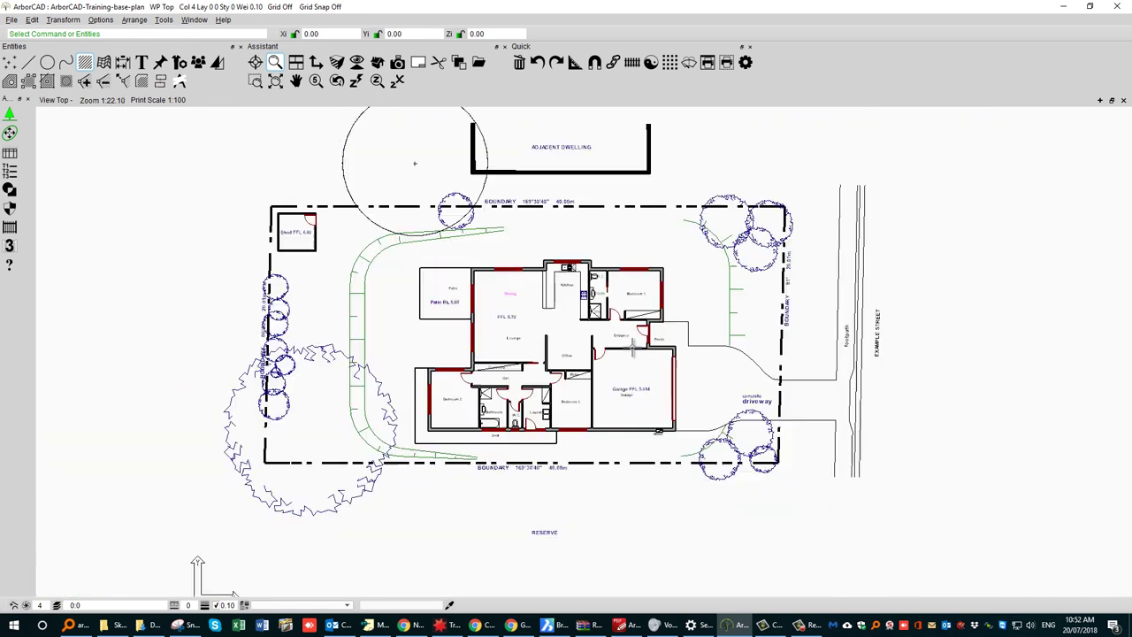
pyautogui.moveTo(627, 227); pyautogui.dragTo(628, 247, button='middle')
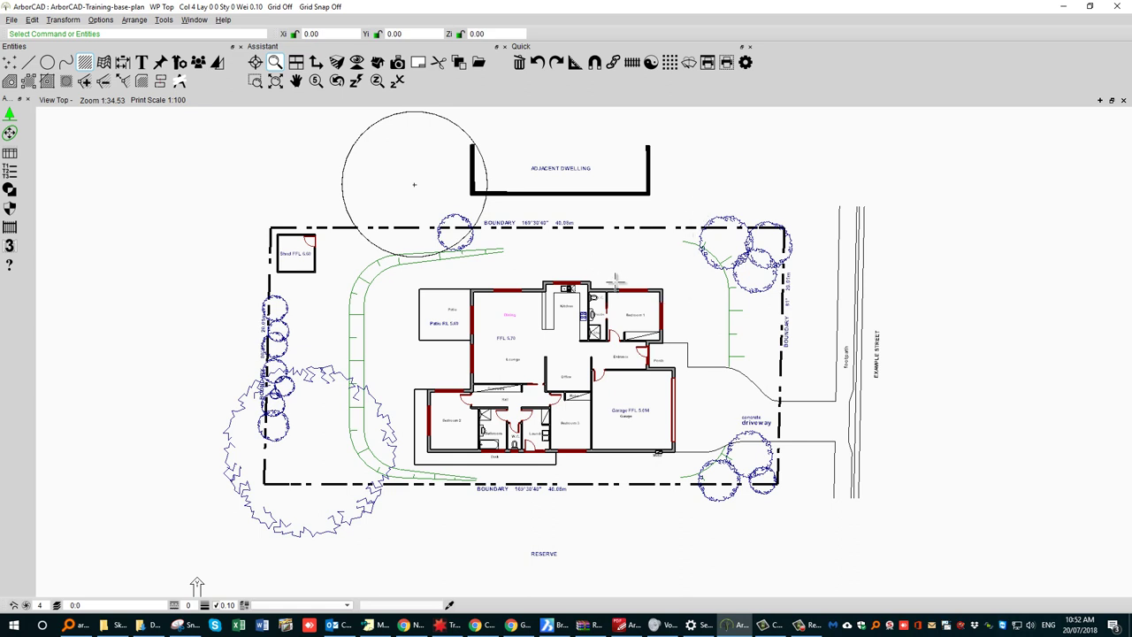
pyautogui.scroll(-2, 615, 279)
pyautogui.scroll(4, 616, 281)
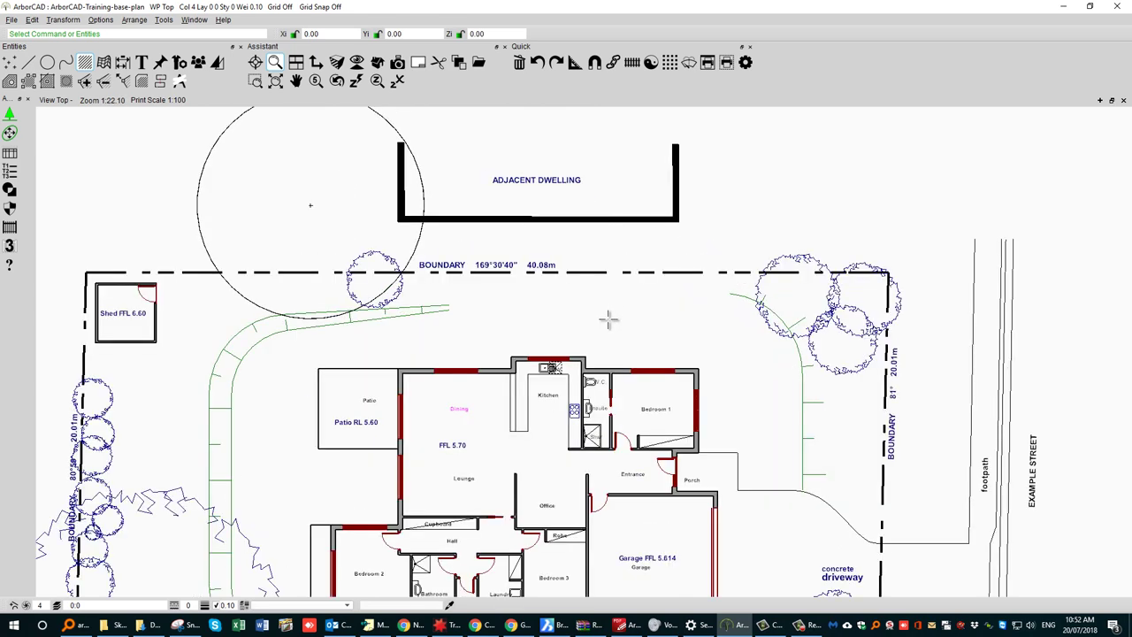
pyautogui.scroll(-2, 609, 245)
pyautogui.moveTo(608, 311); pyautogui.dragTo(597, 241, button='middle')
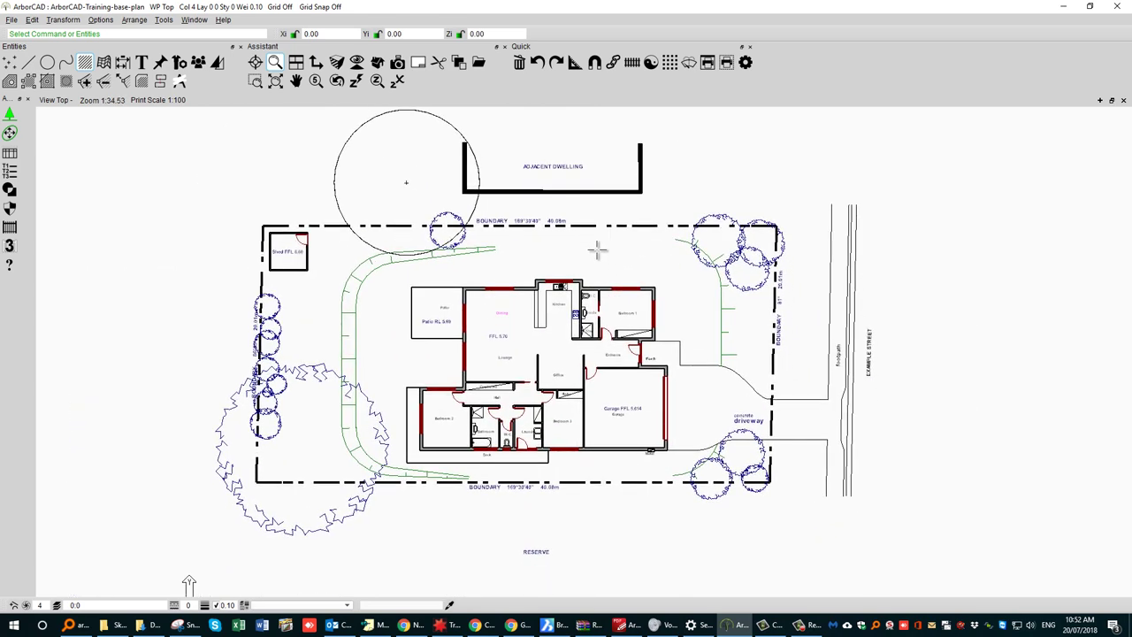
pyautogui.hotkey('alt', 'Tab')
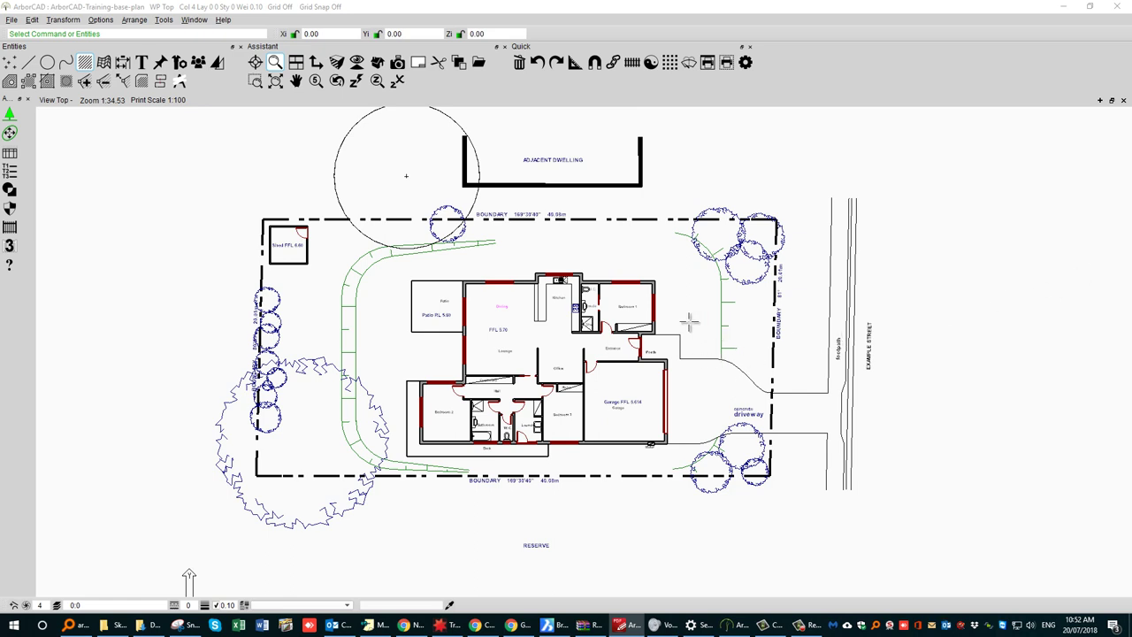
pyautogui.hotkey('alt', 'Tab')
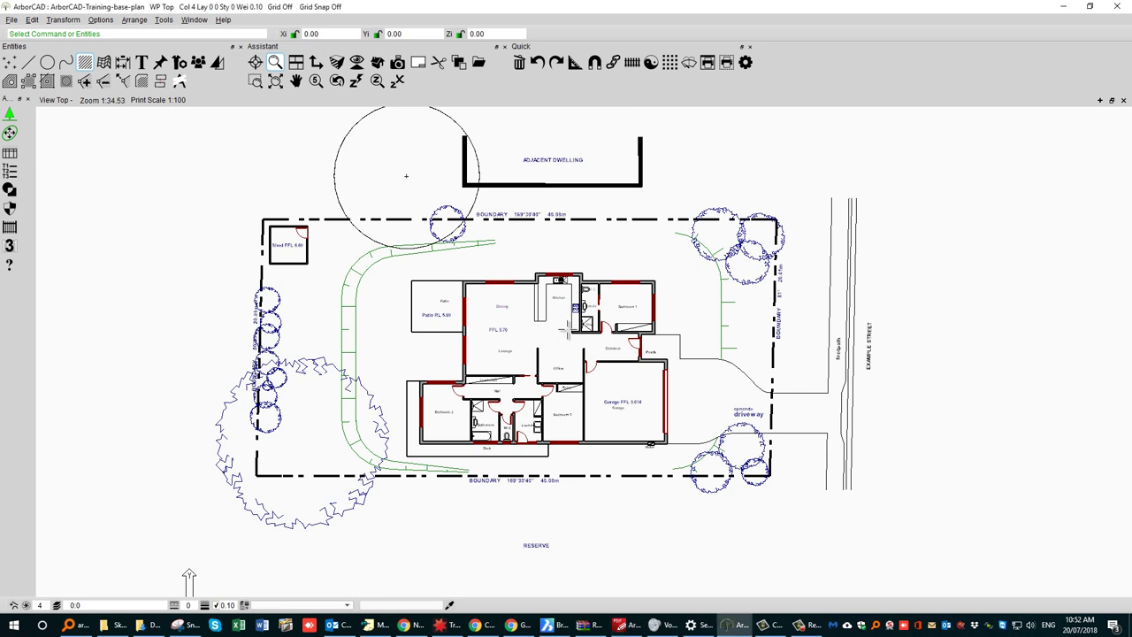
# Select the dash-dot boundary line between the house and the adjacent dwelling.
pyautogui.scroll(1, 572, 207)
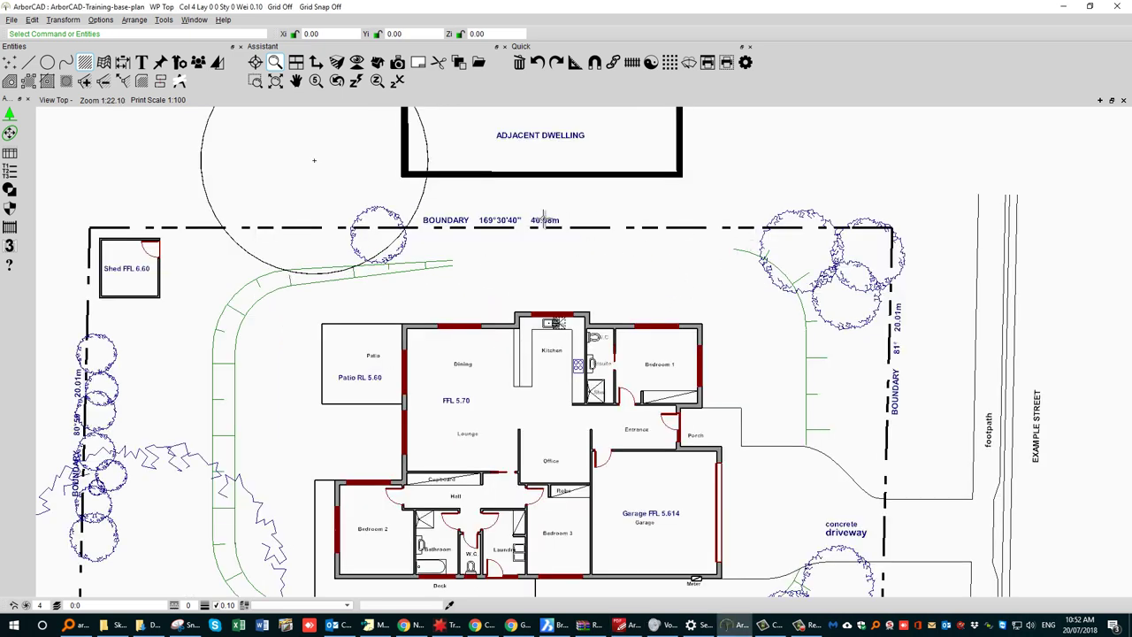
pyautogui.click(576, 225)
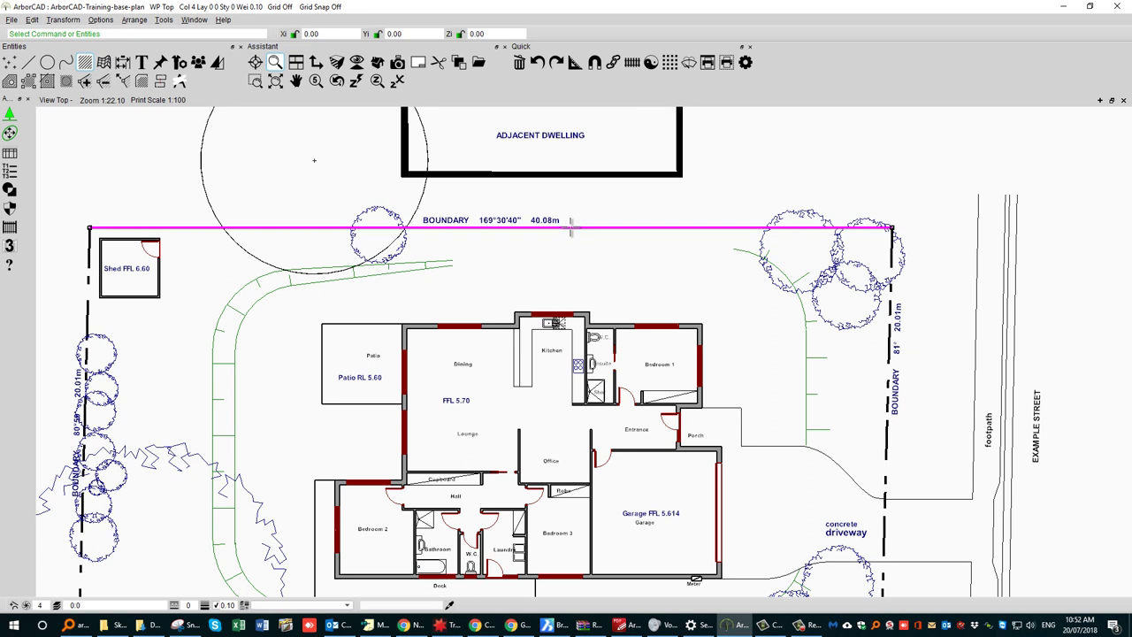
# Check the length of the upper boundary line in its properties.
pyautogui.doubleClick(584, 227)
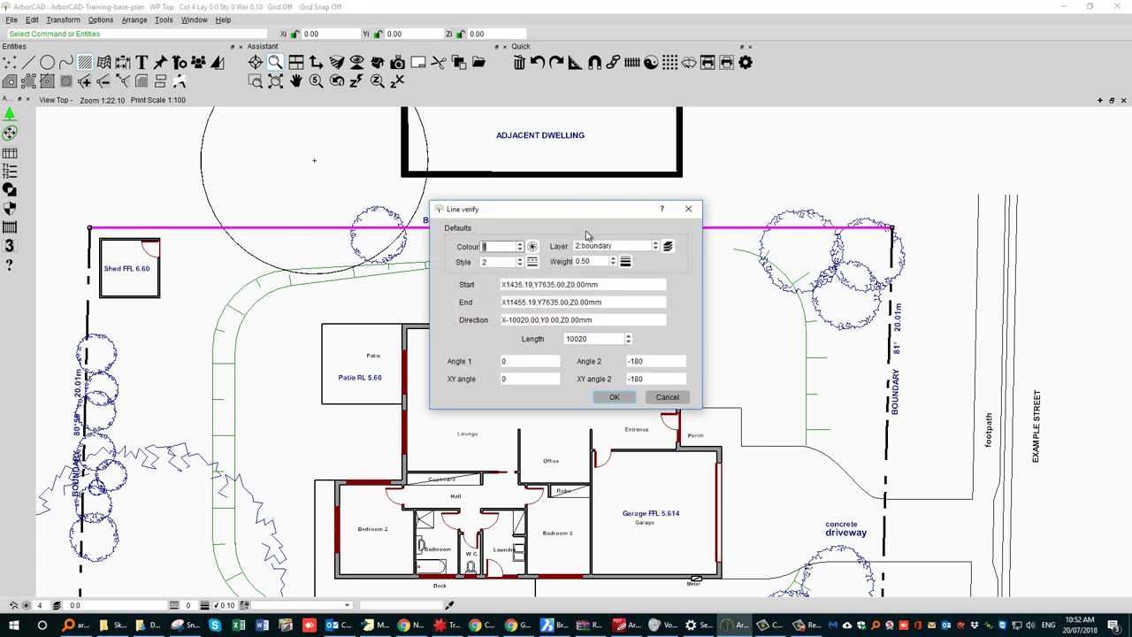
pyautogui.doubleClick(594, 340)
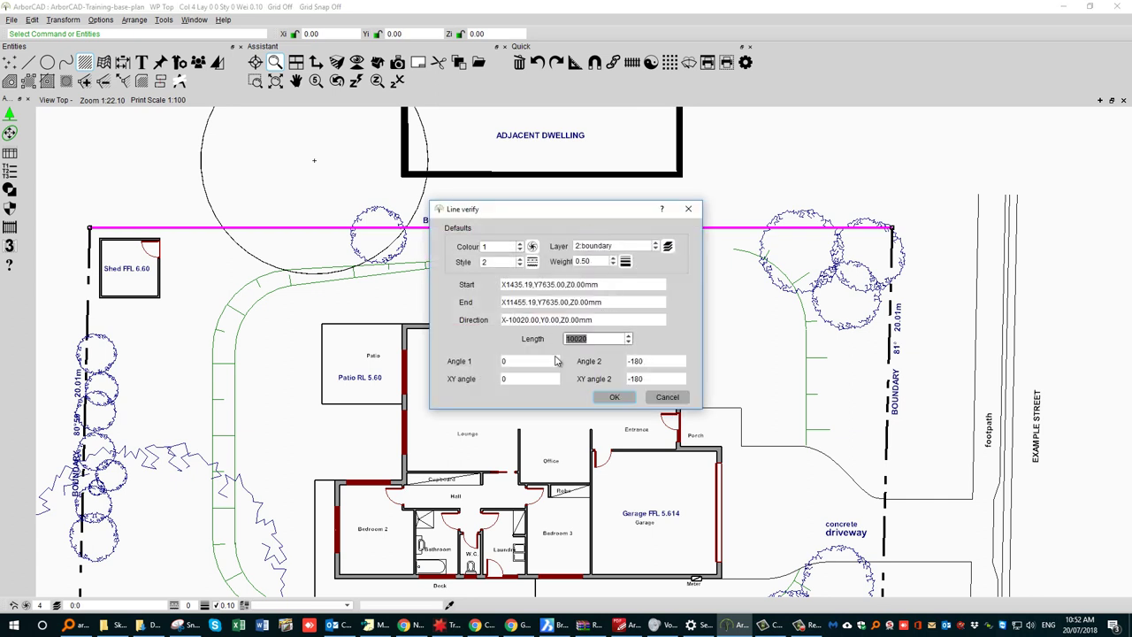
pyautogui.click(673, 401)
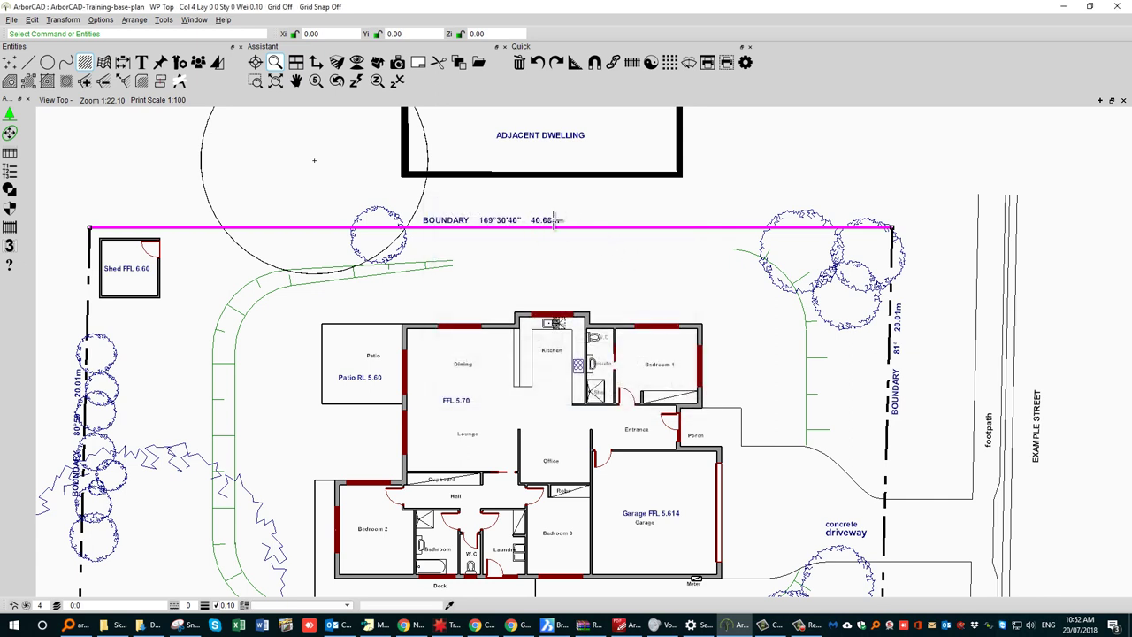
# Clear the boundary line selection and select the entire site plan, including the adjacent dwelling, street and reserve label.
pyautogui.scroll(-3, 566, 219)
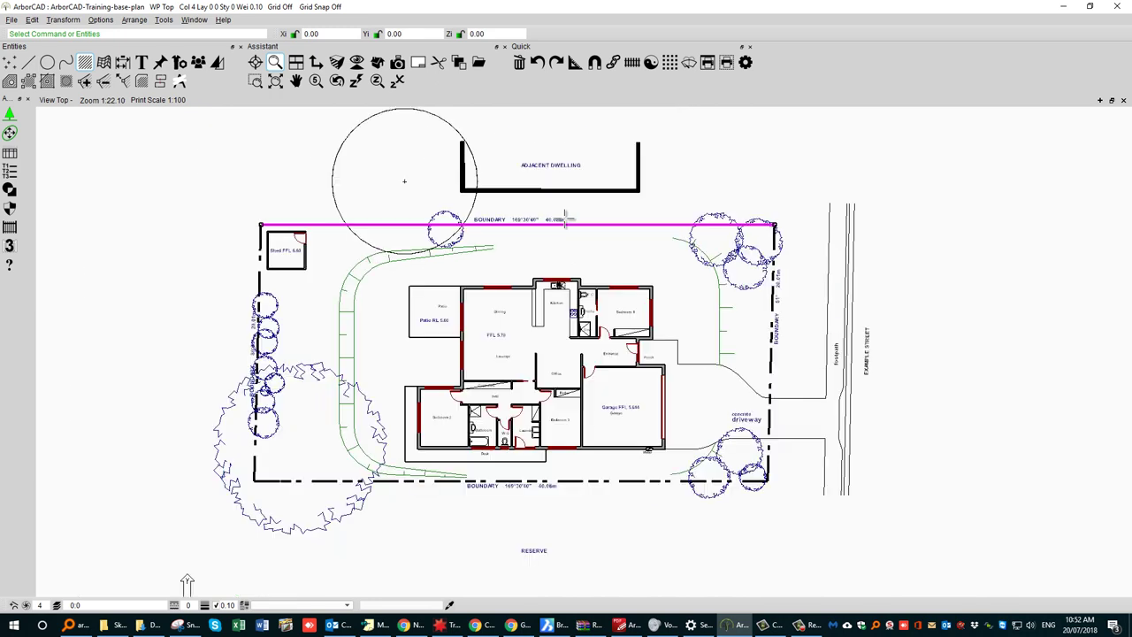
pyautogui.scroll(-2, 565, 220)
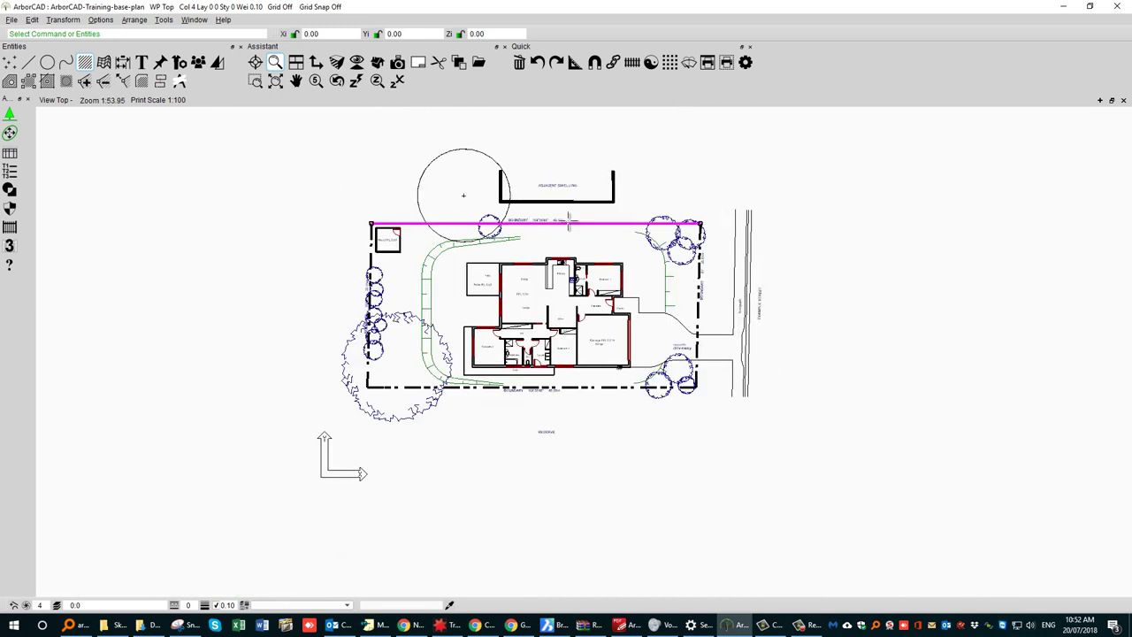
pyautogui.click(349, 175)
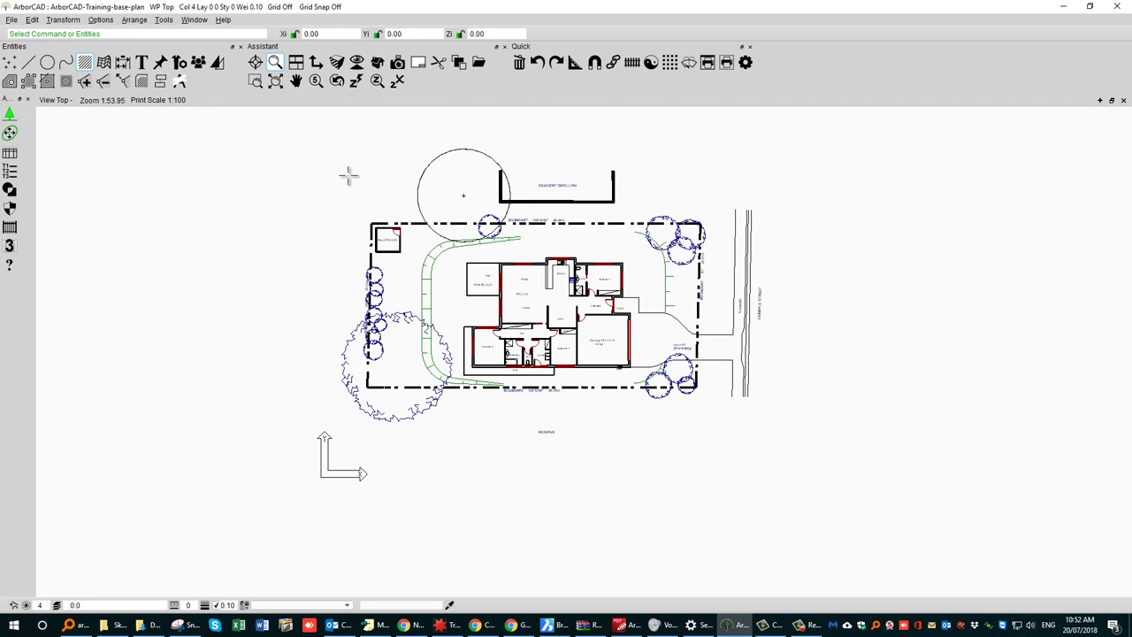
pyautogui.moveTo(307, 118)
pyautogui.mouseDown()
pyautogui.moveTo(470, 317)
pyautogui.moveTo(757, 467)
pyautogui.moveTo(839, 465)
pyautogui.mouseUp()
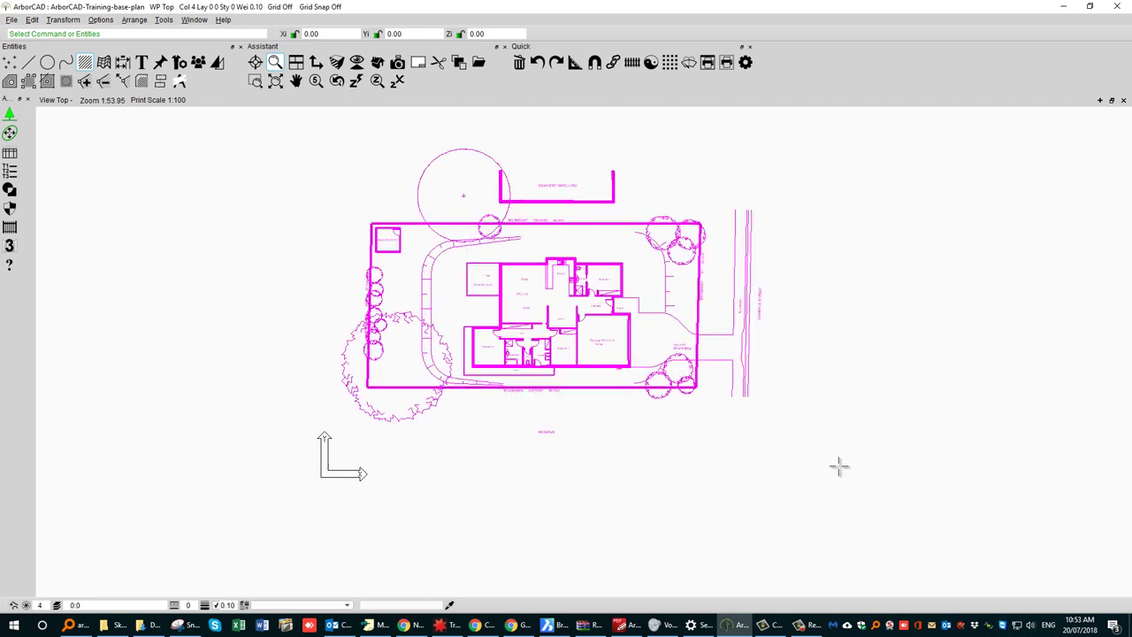
pyautogui.moveTo(1021, 273); pyautogui.dragTo(977, 312)
pyautogui.scroll(2, 584, 215)
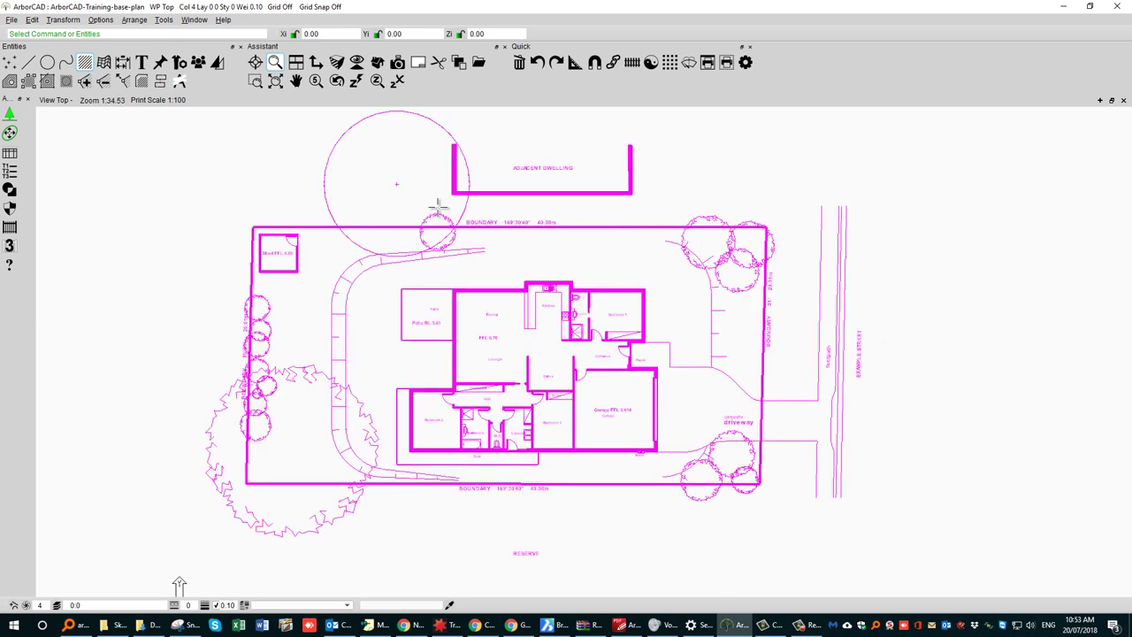
# Set up a Scale operation defined by two points and a length of 40080, reducing the number of copies by one.
pyautogui.click(221, 67)
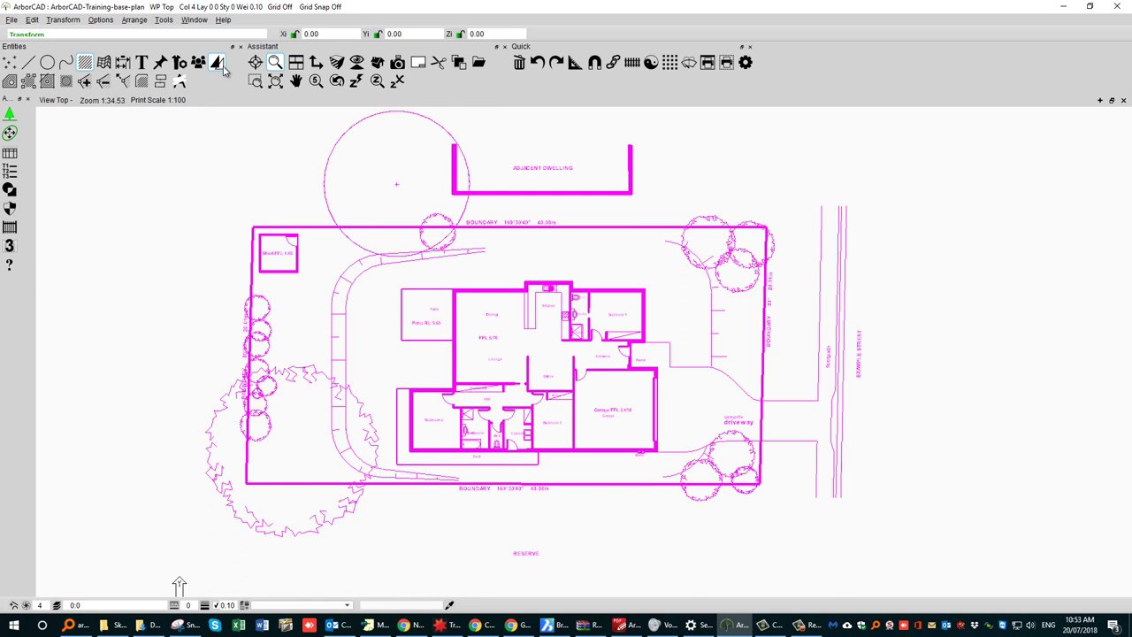
pyautogui.click(47, 81)
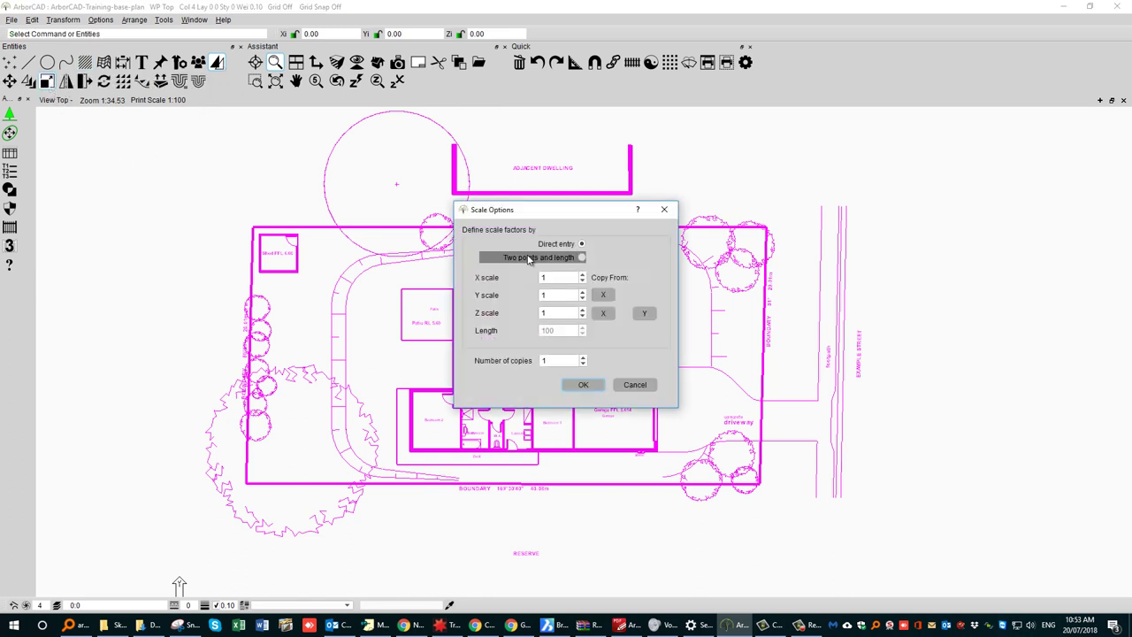
pyautogui.doubleClick(548, 332)
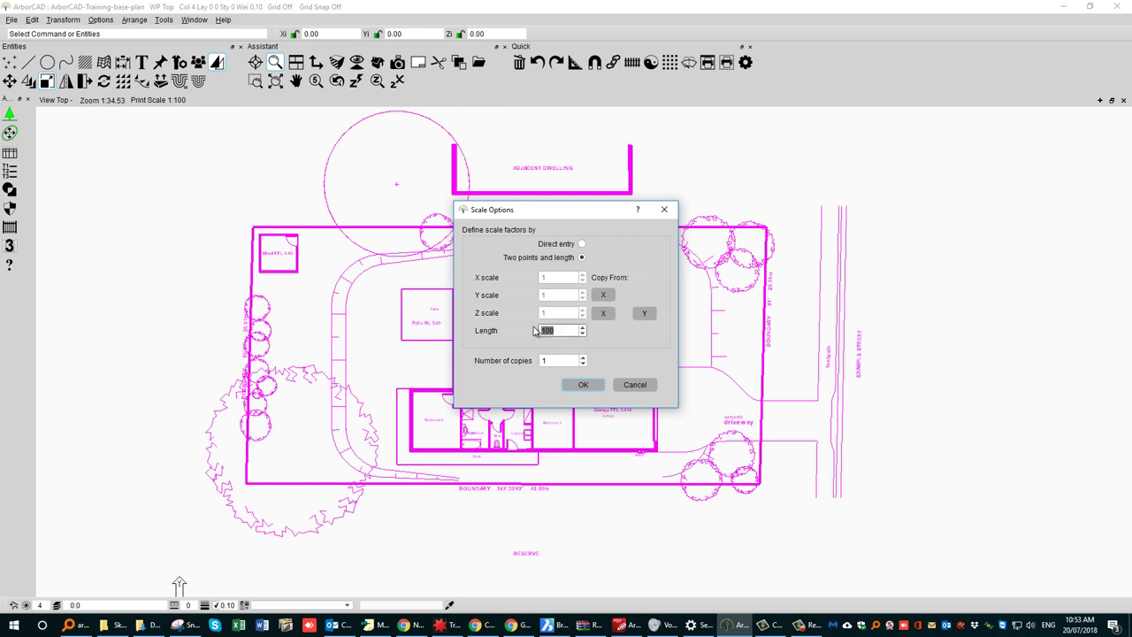
pyautogui.moveTo(581, 213); pyautogui.dragTo(665, 252)
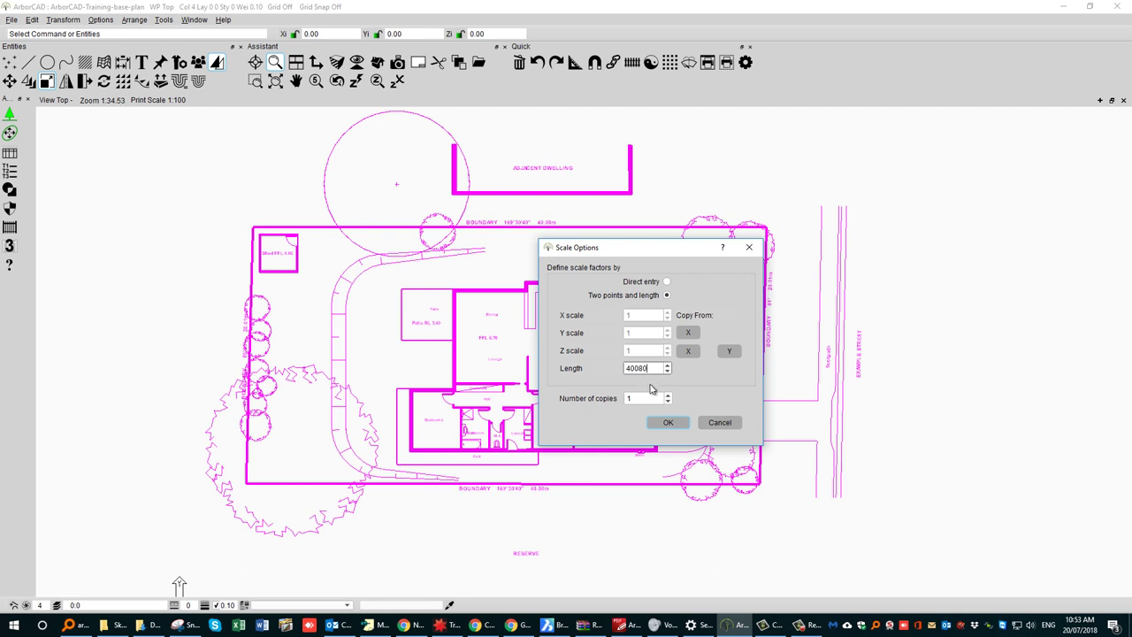
pyautogui.click(667, 402)
pyautogui.click(668, 423)
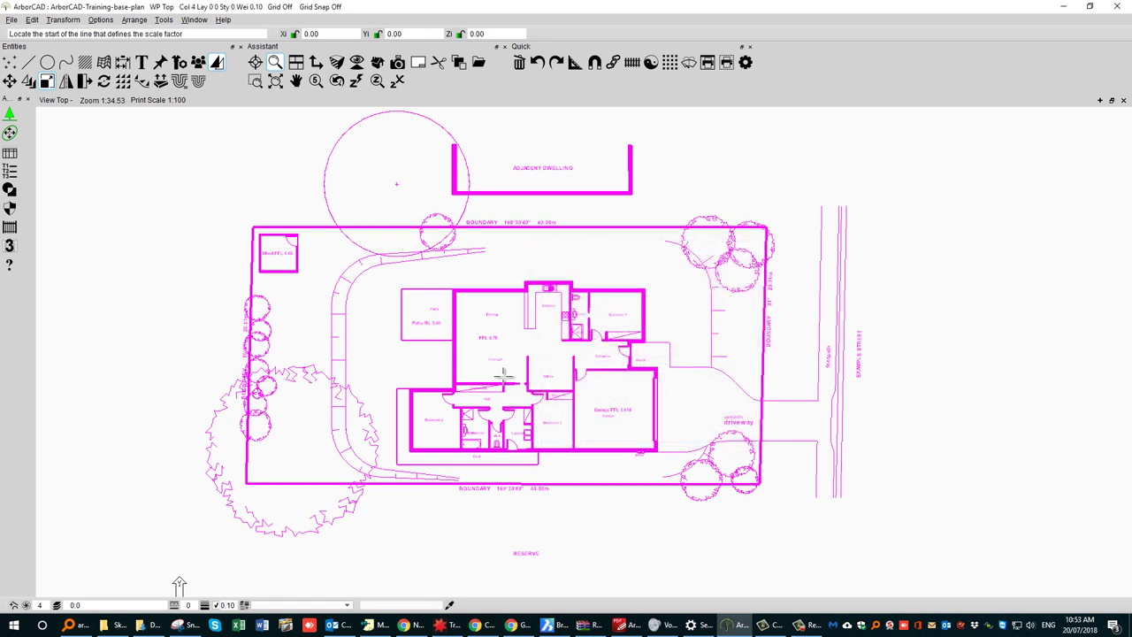
# Define the scale reference line from the upper-left to the upper-right corner of the site boundary.
pyautogui.click(250, 227)
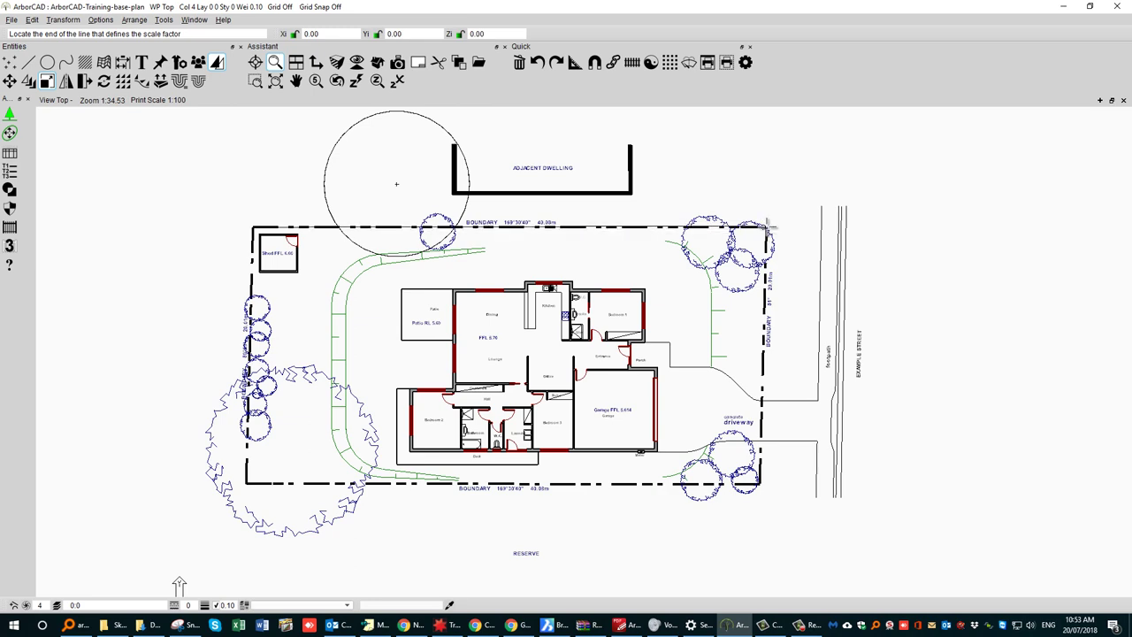
pyautogui.scroll(4, 769, 226)
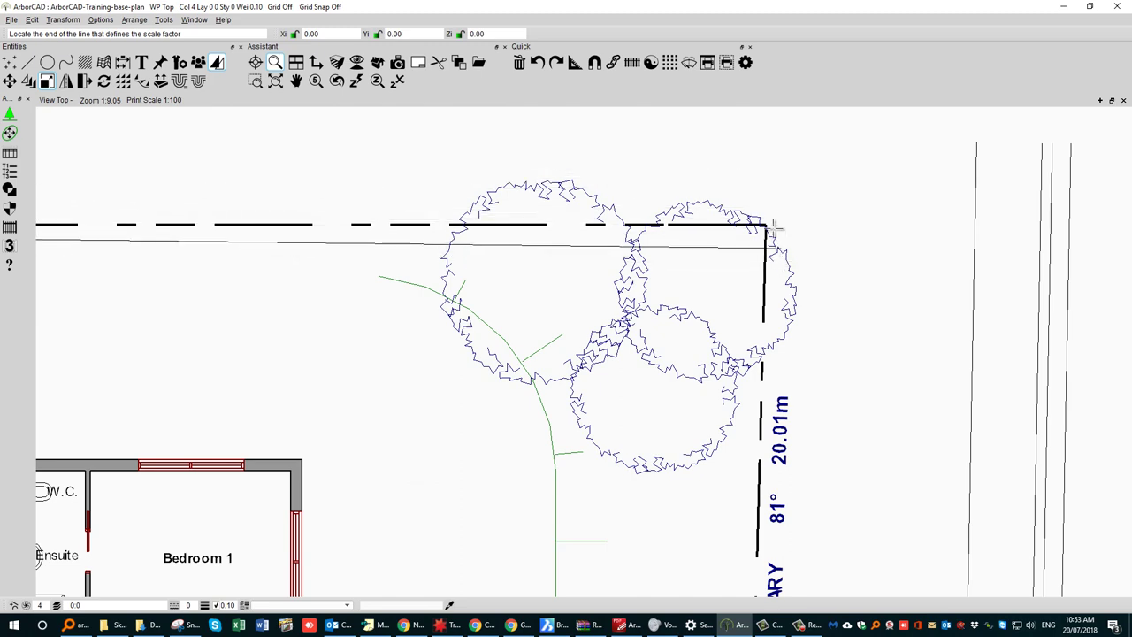
pyautogui.scroll(3, 768, 223)
pyautogui.scroll(2, 768, 227)
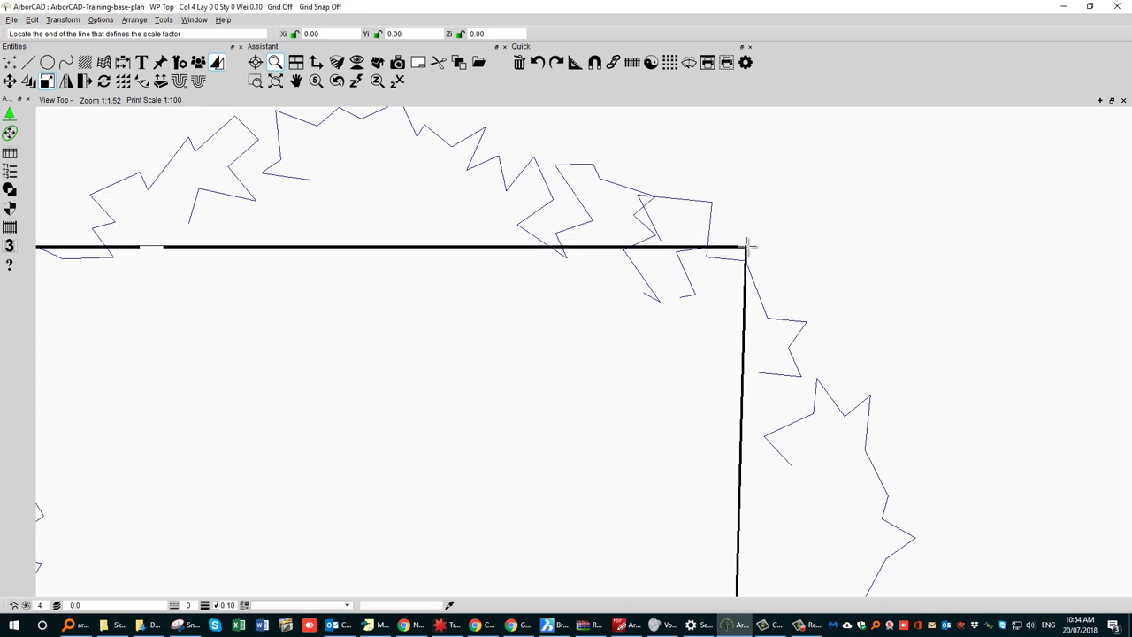
pyautogui.click(745, 246)
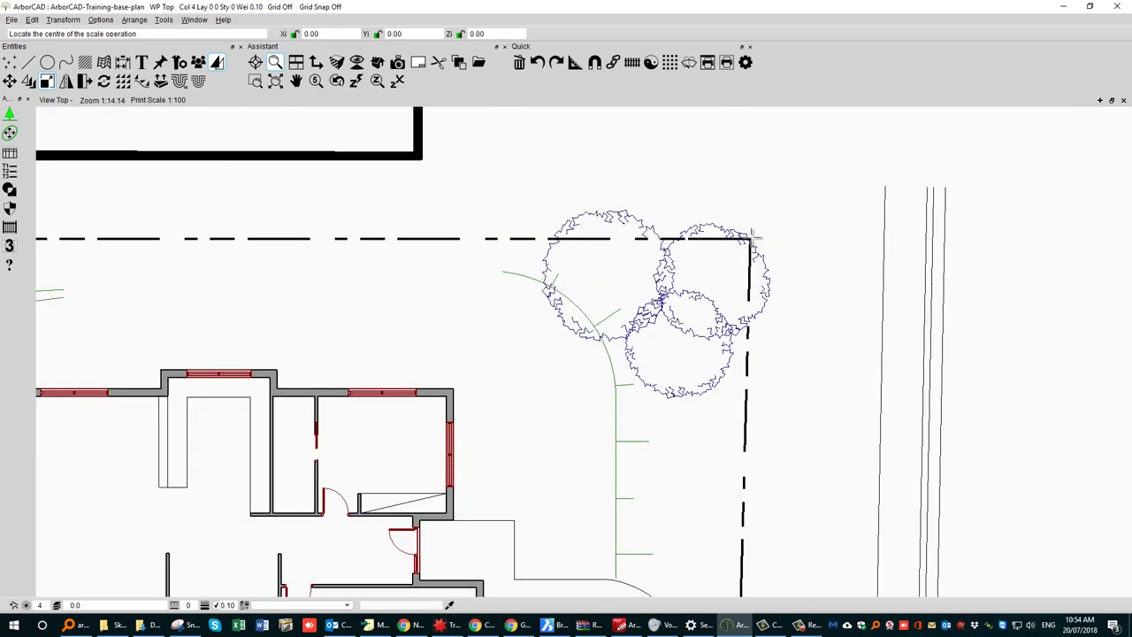
# Scale the whole plan, placing the centre of the scale operation at the workplane axes marker.
pyautogui.scroll(-3, 751, 237)
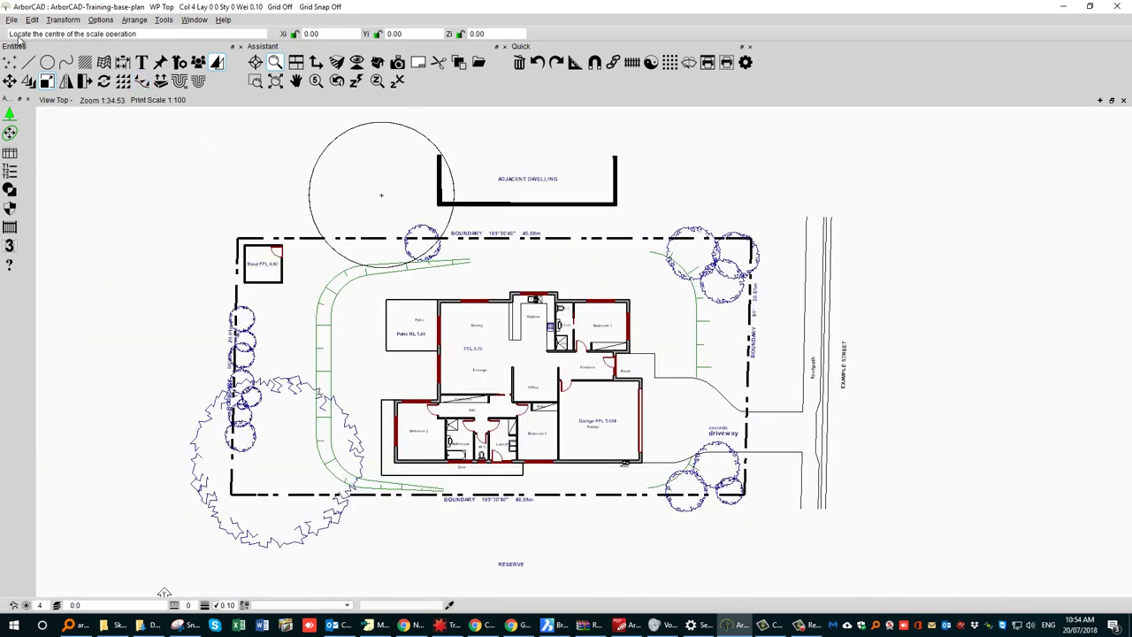
pyautogui.moveTo(434, 375); pyautogui.dragTo(501, 306, button='middle')
pyautogui.scroll(-1, 497, 310)
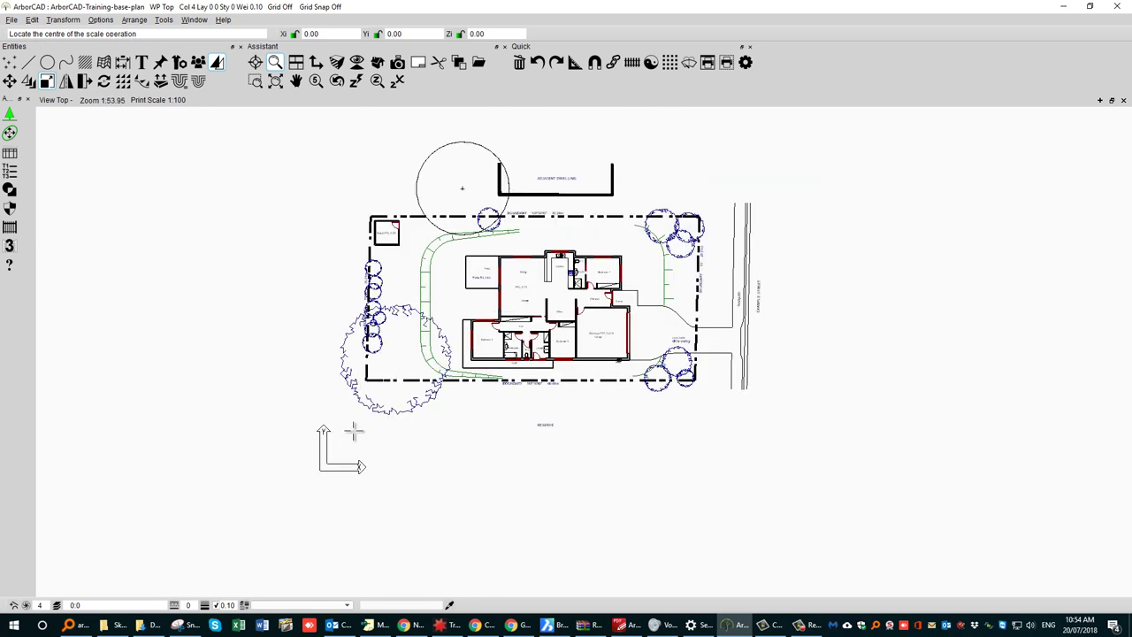
pyautogui.click(338, 448)
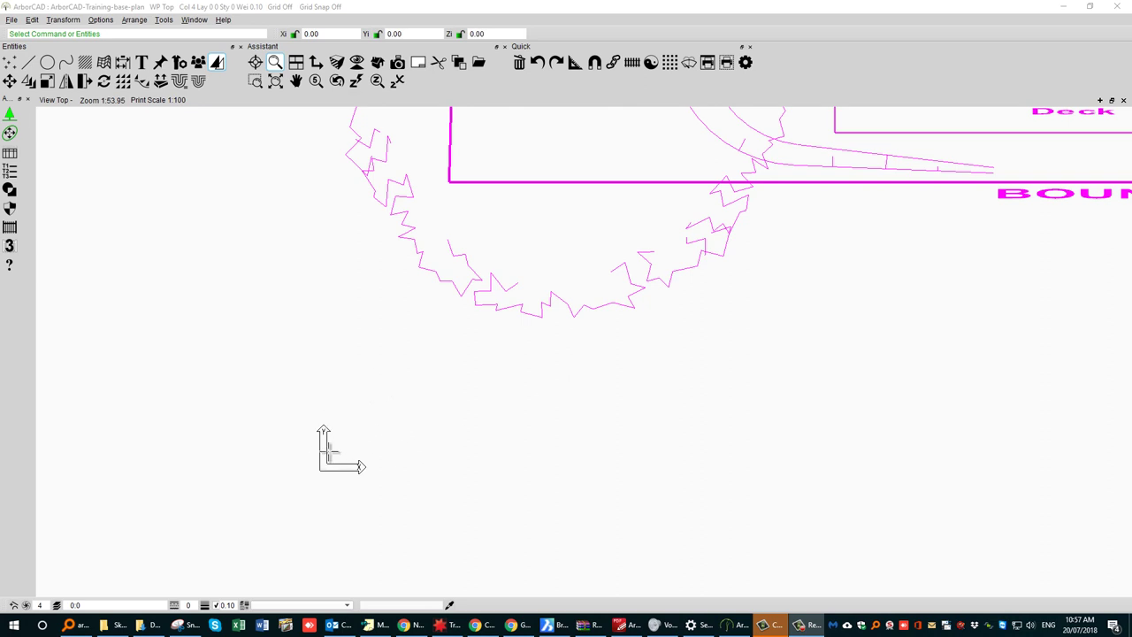
# Deselect the scaled plan and verify the new length of its upper boundary line.
pyautogui.scroll(-3, 328, 452)
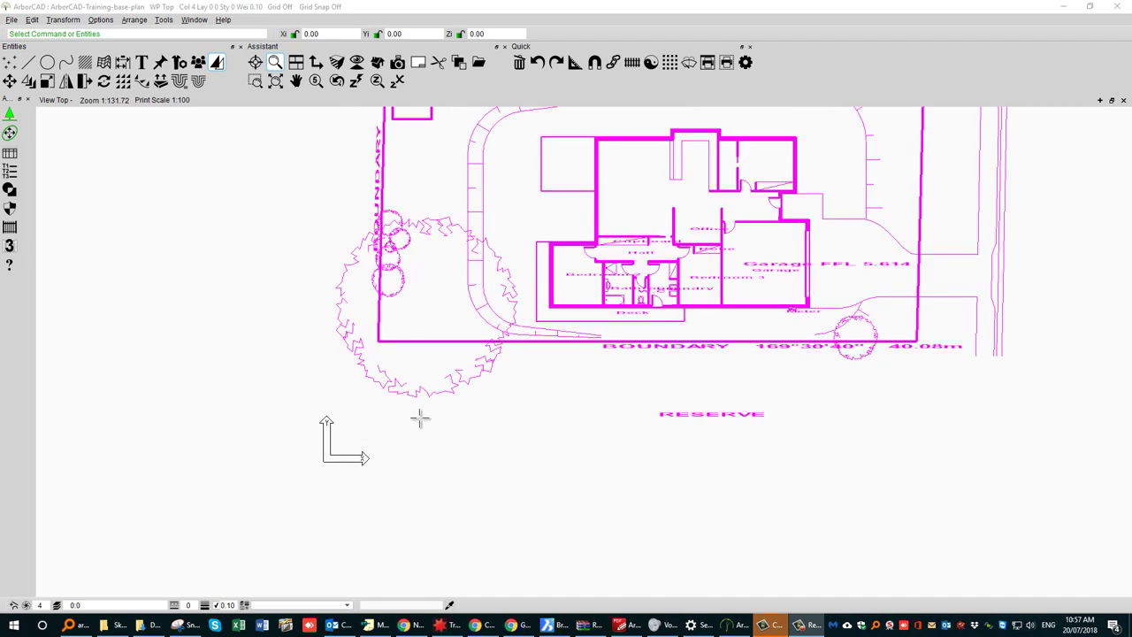
pyautogui.moveTo(693, 204)
pyautogui.mouseDown(button='middle')
pyautogui.moveTo(614, 276)
pyautogui.moveTo(562, 303)
pyautogui.moveTo(565, 336)
pyautogui.mouseUp(button='middle')
pyautogui.scroll(-2, 562, 302)
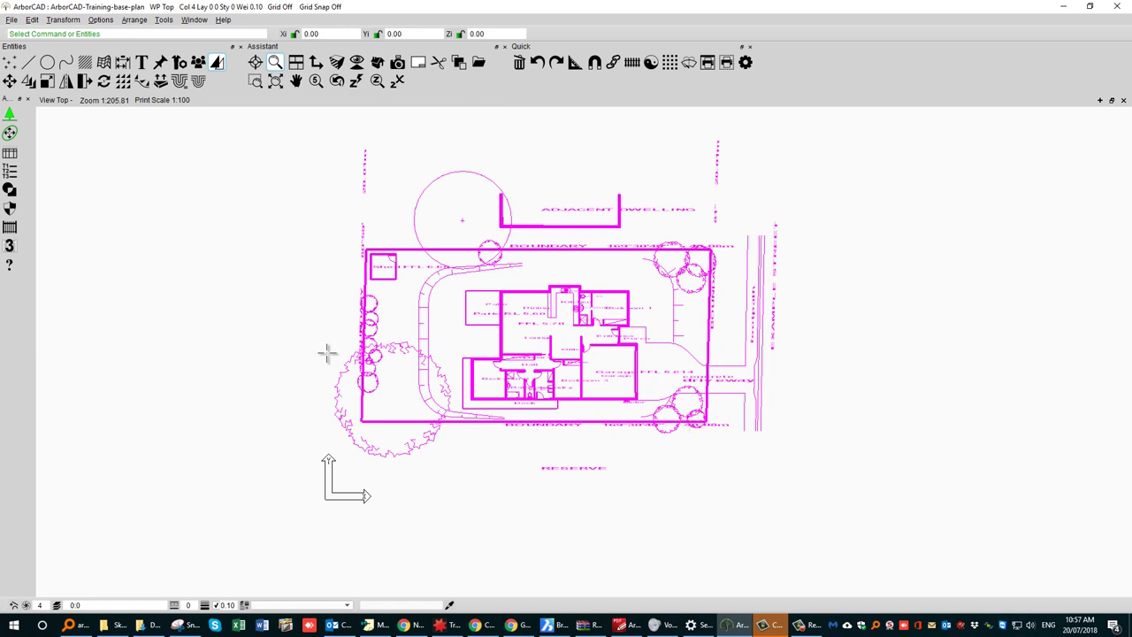
pyautogui.click(277, 304)
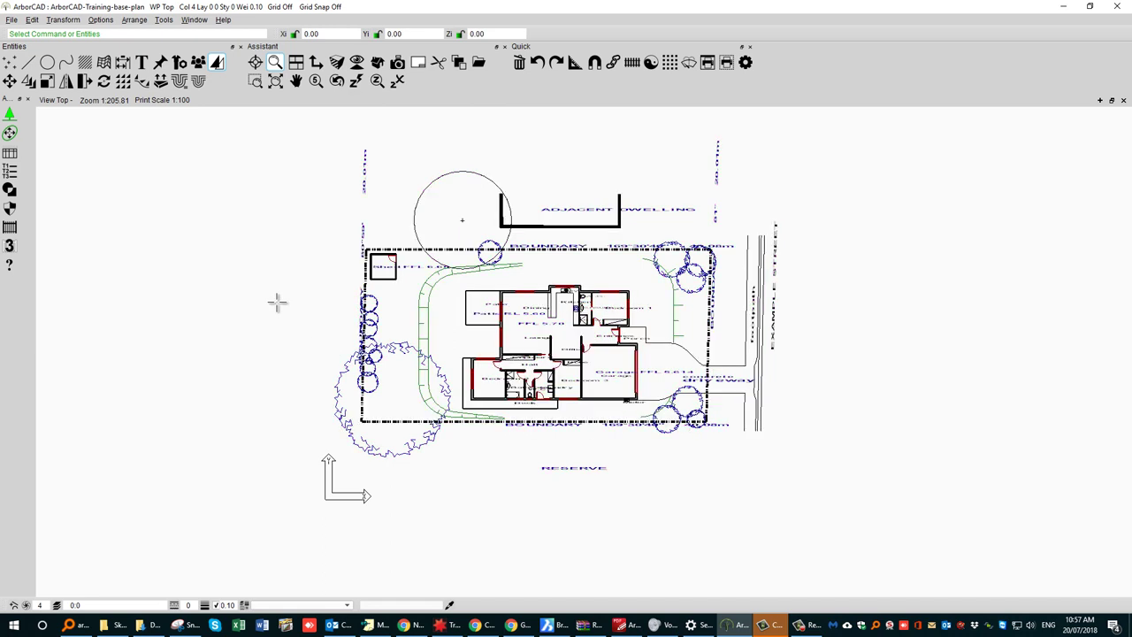
pyautogui.doubleClick(459, 249)
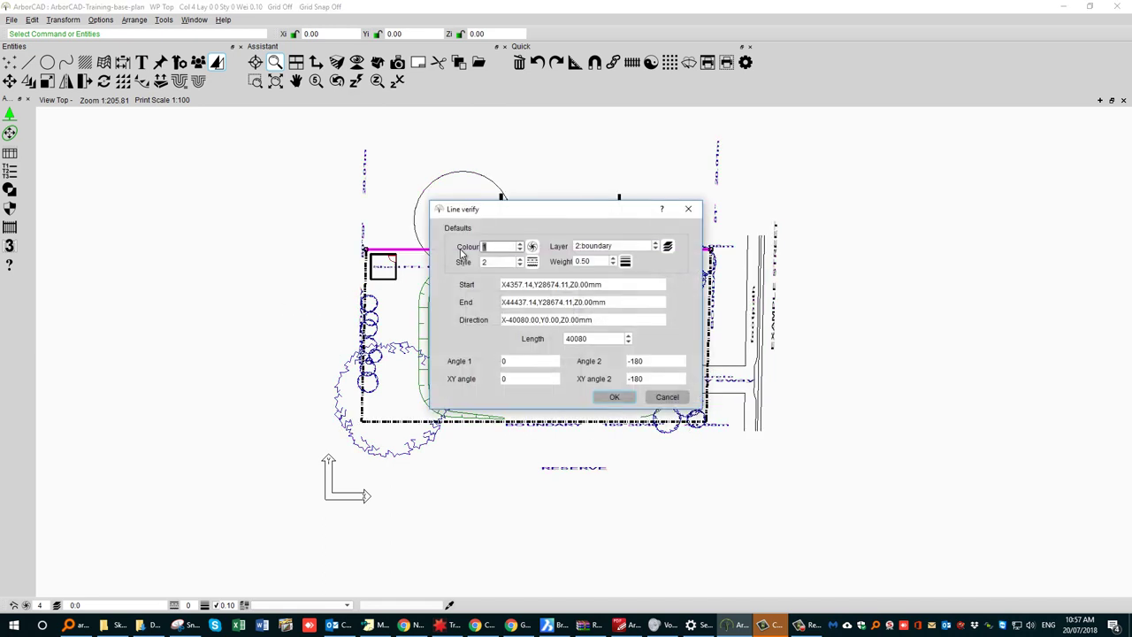
pyautogui.doubleClick(599, 339)
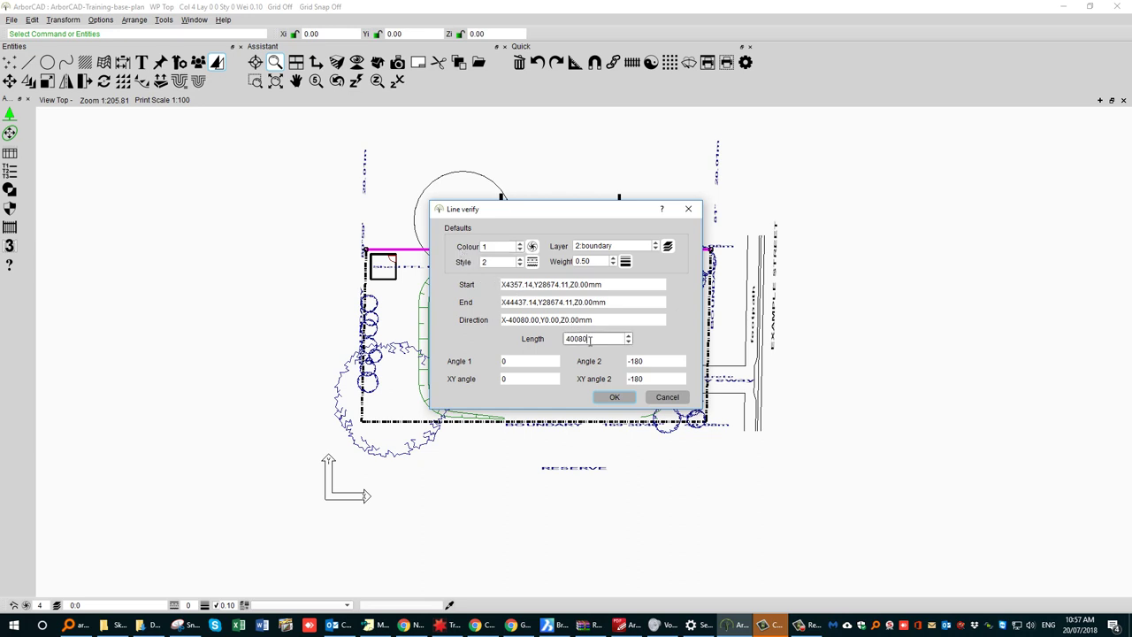
pyautogui.click(613, 397)
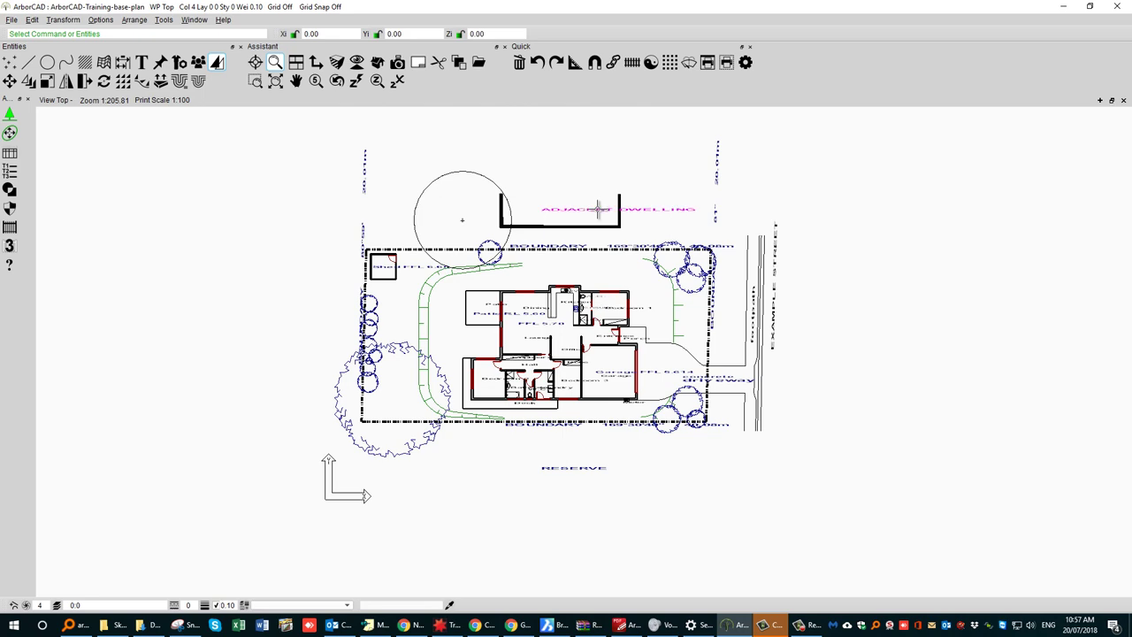
# Select all text in the drawing by matching the entity type of the ADJACENT DWELLING label.
pyautogui.scroll(3, 597, 210)
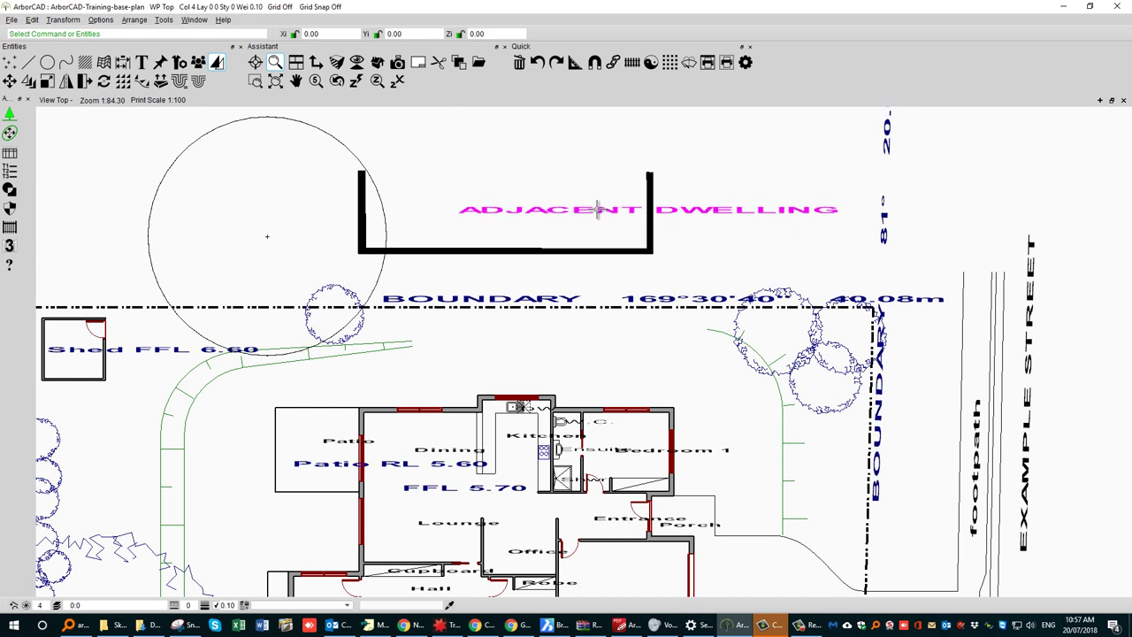
pyautogui.rightClick(576, 214)
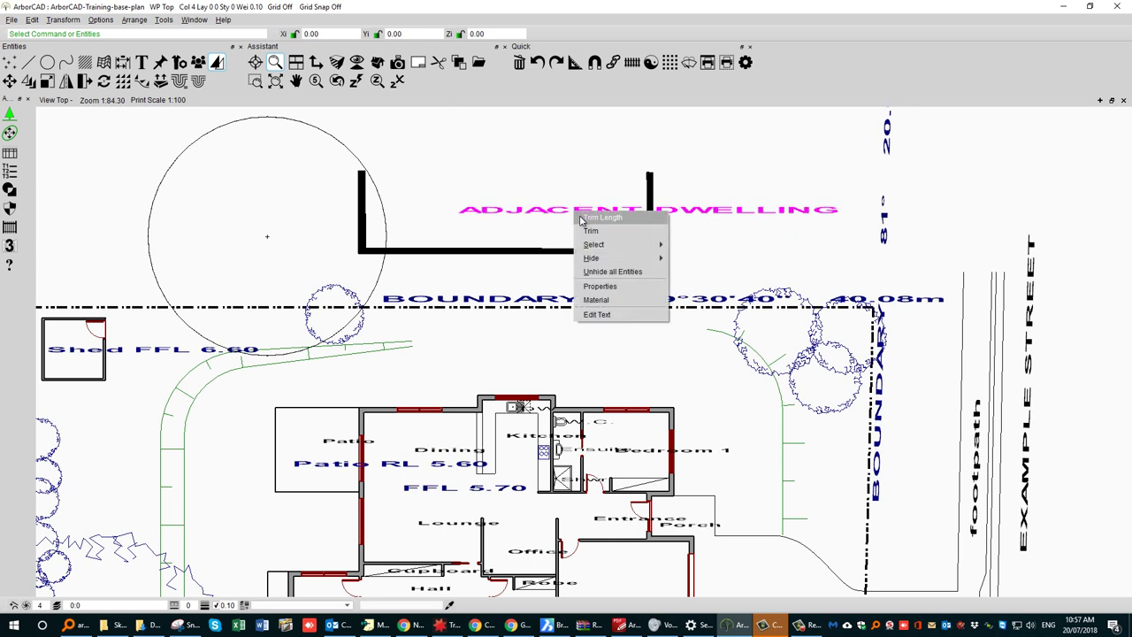
pyautogui.moveTo(594, 245)
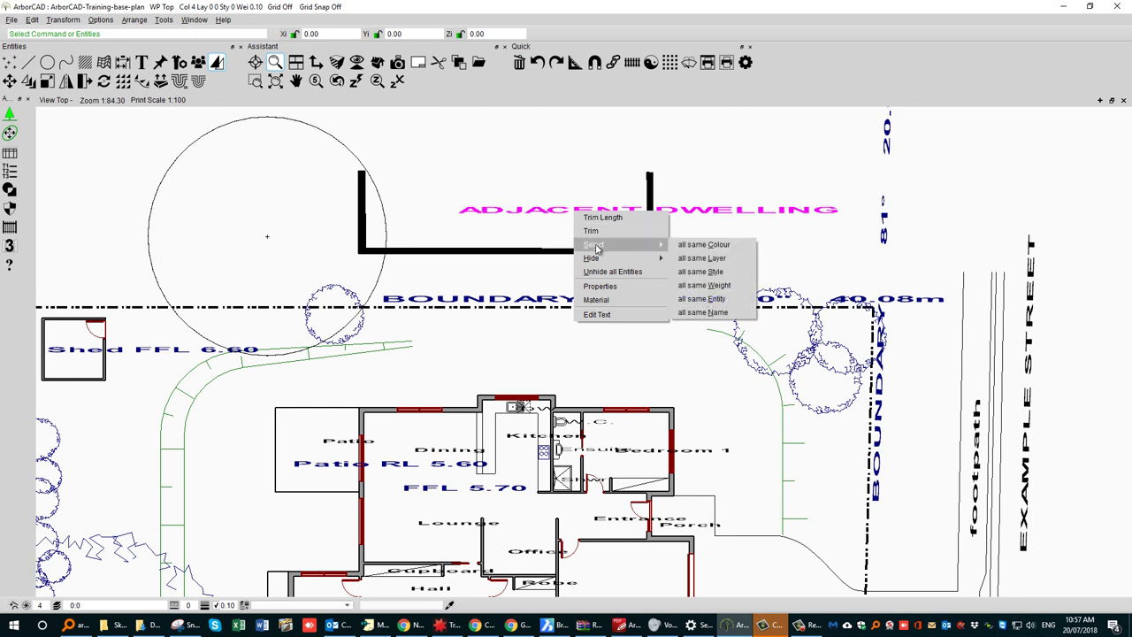
pyautogui.click(697, 300)
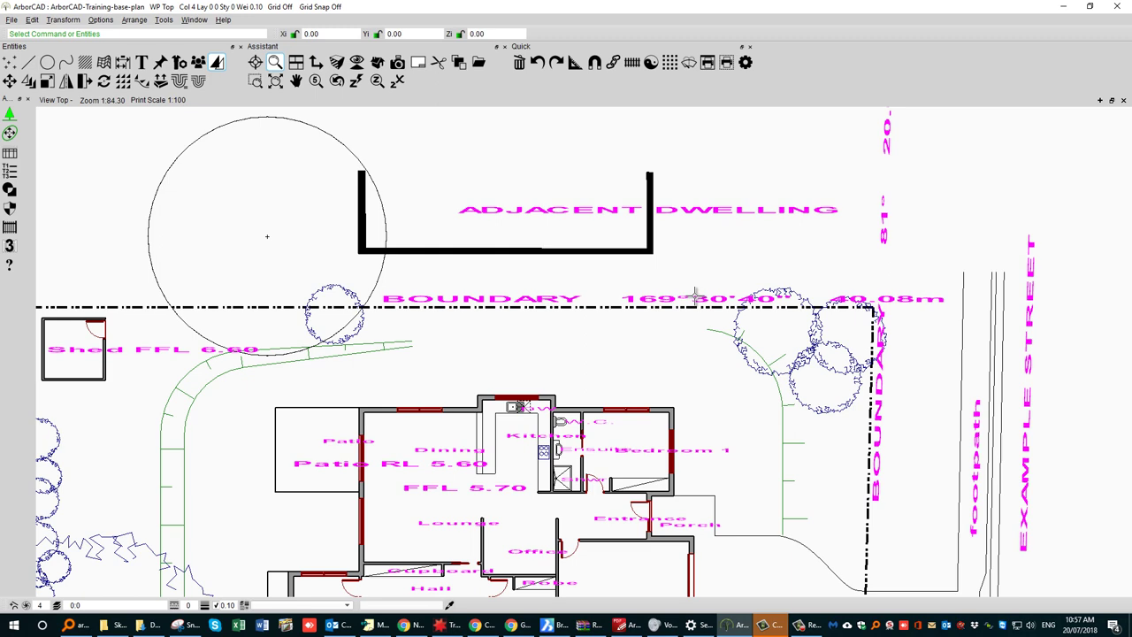
# Set the width of all the selected text to 1 and deselect it.
pyautogui.scroll(-2, 695, 292)
pyautogui.scroll(-2, 695, 293)
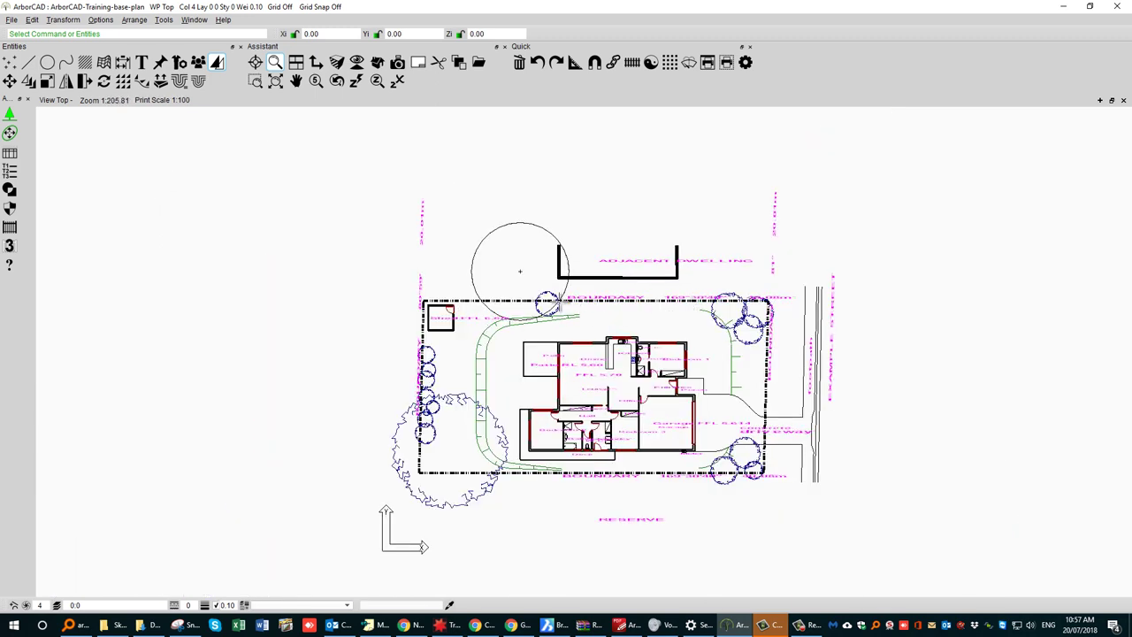
pyautogui.moveTo(560, 302); pyautogui.dragTo(508, 283, button='middle')
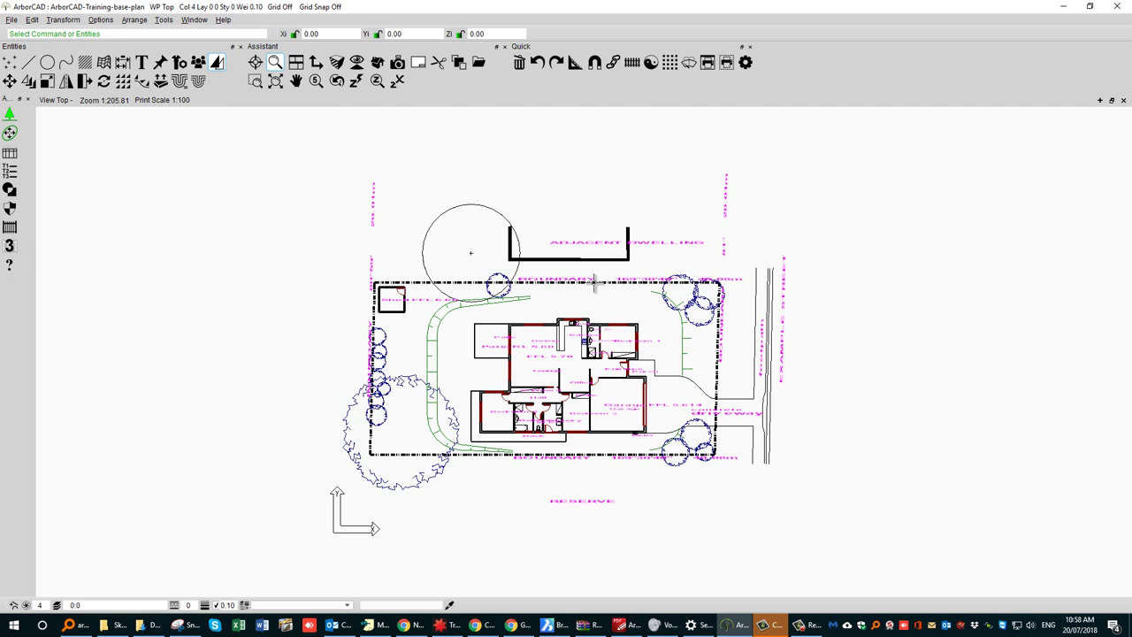
pyautogui.click(100, 19)
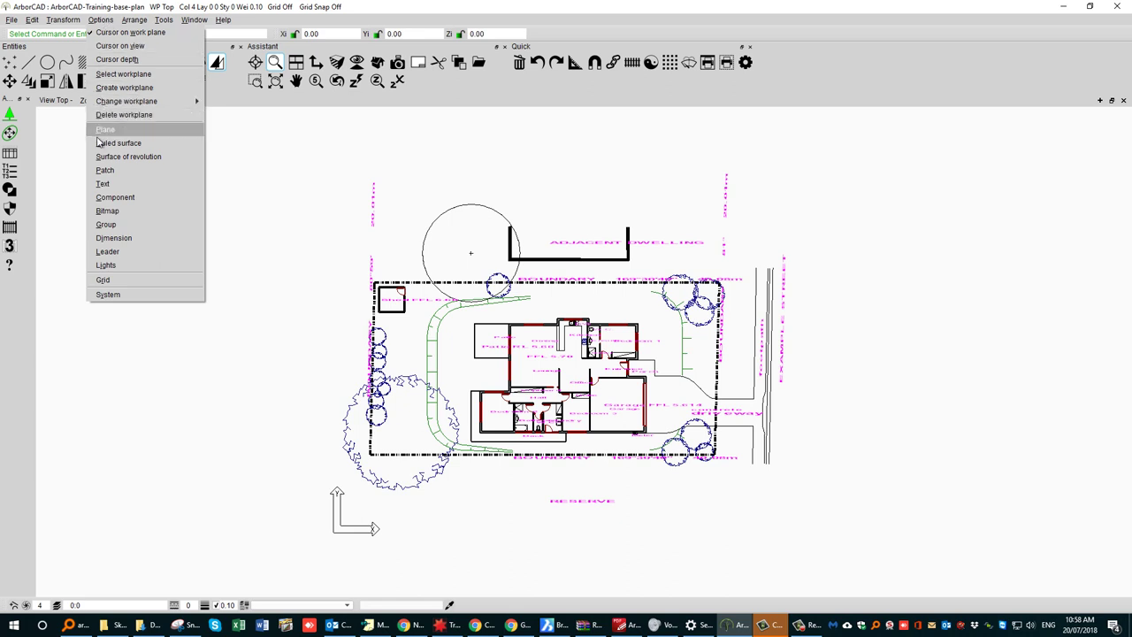
pyautogui.click(103, 184)
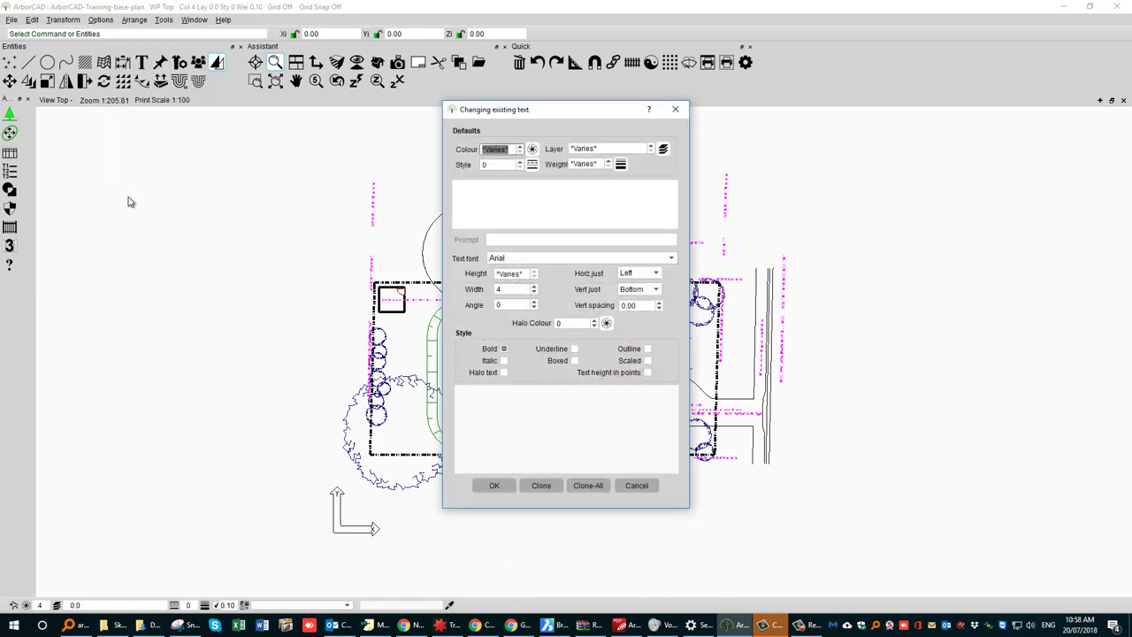
pyautogui.doubleClick(521, 290)
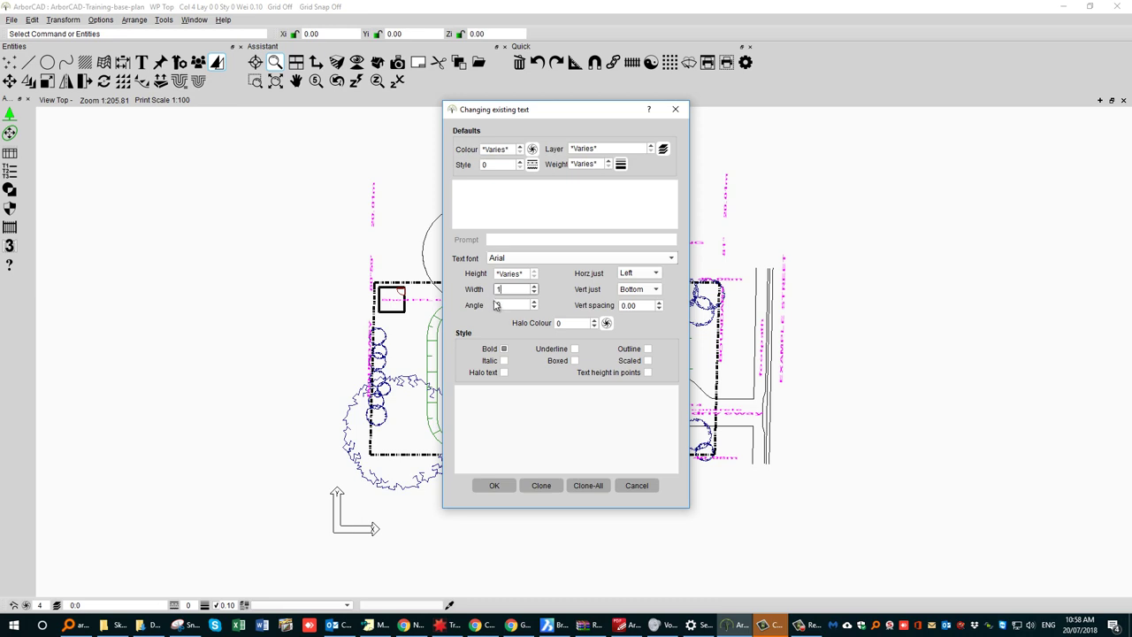
pyautogui.click(506, 307)
pyautogui.click(508, 293)
pyautogui.click(496, 485)
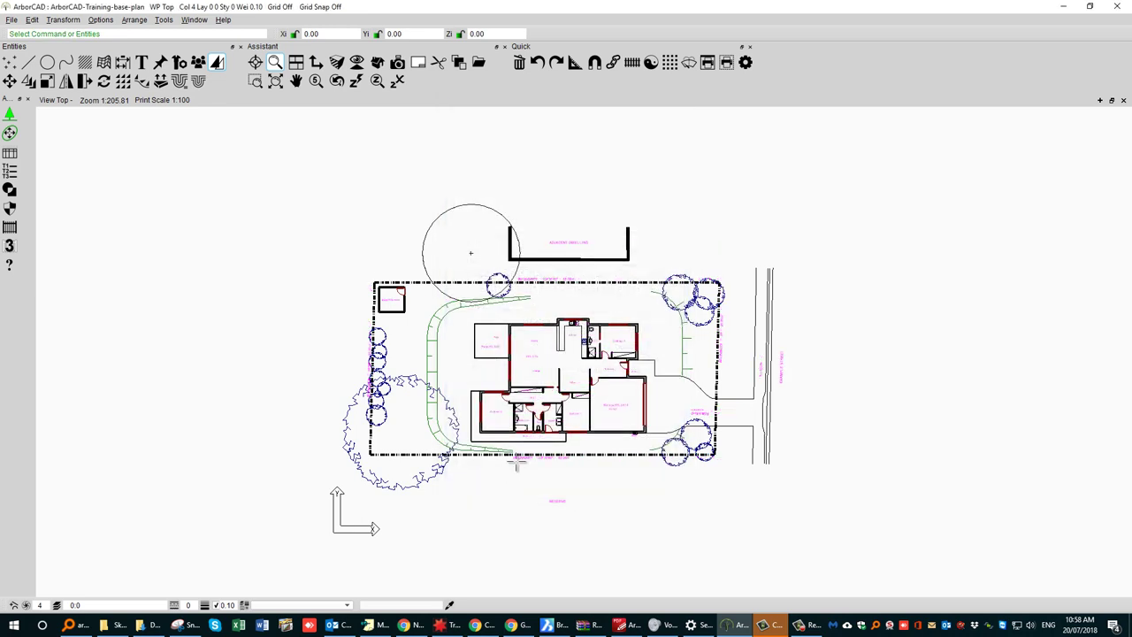
pyautogui.click(672, 232)
pyautogui.moveTo(646, 480); pyautogui.dragTo(632, 469, button='middle')
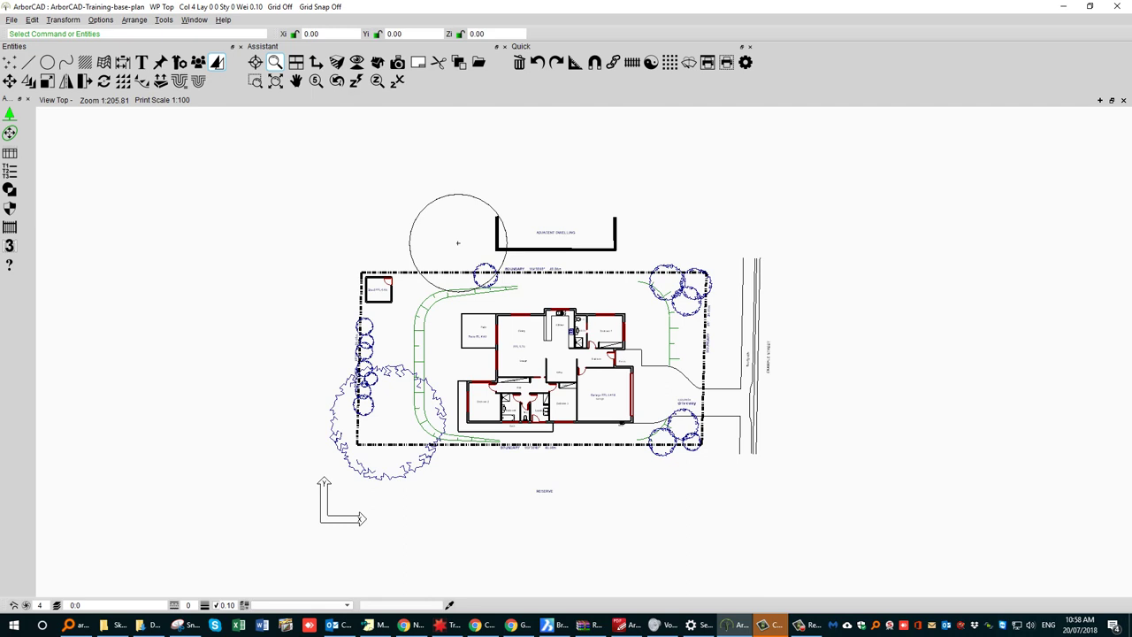
# Begin saving the drawing as a new file, creating and opening a folder in Documents named with the client's surname.
pyautogui.hotkey('alt', 'Tab')
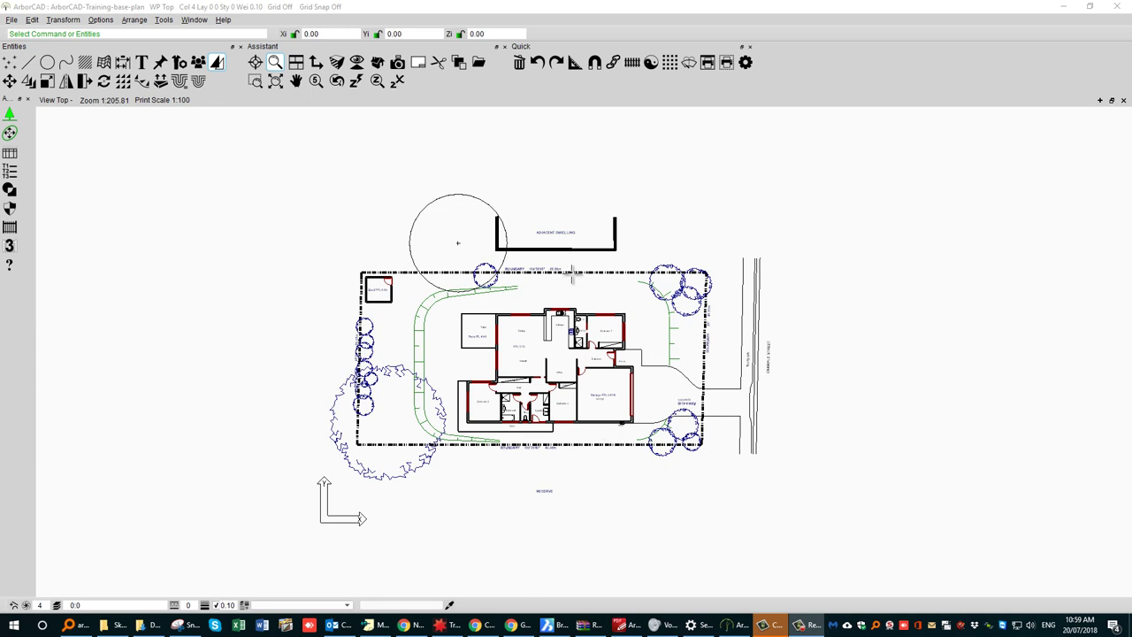
pyautogui.click(12, 20)
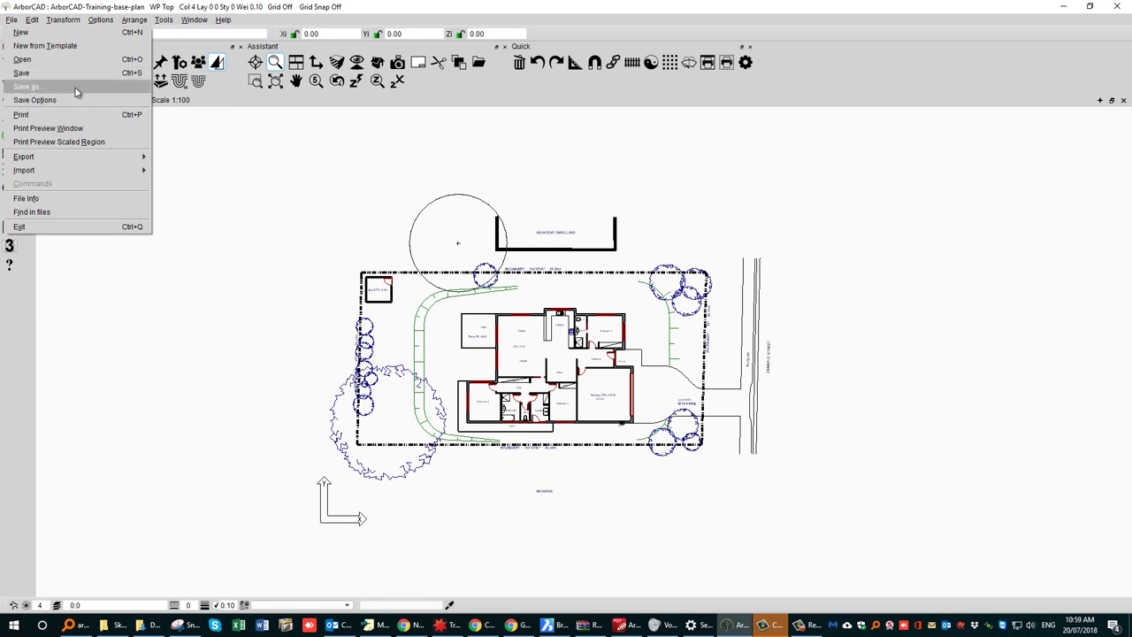
pyautogui.click(483, 67)
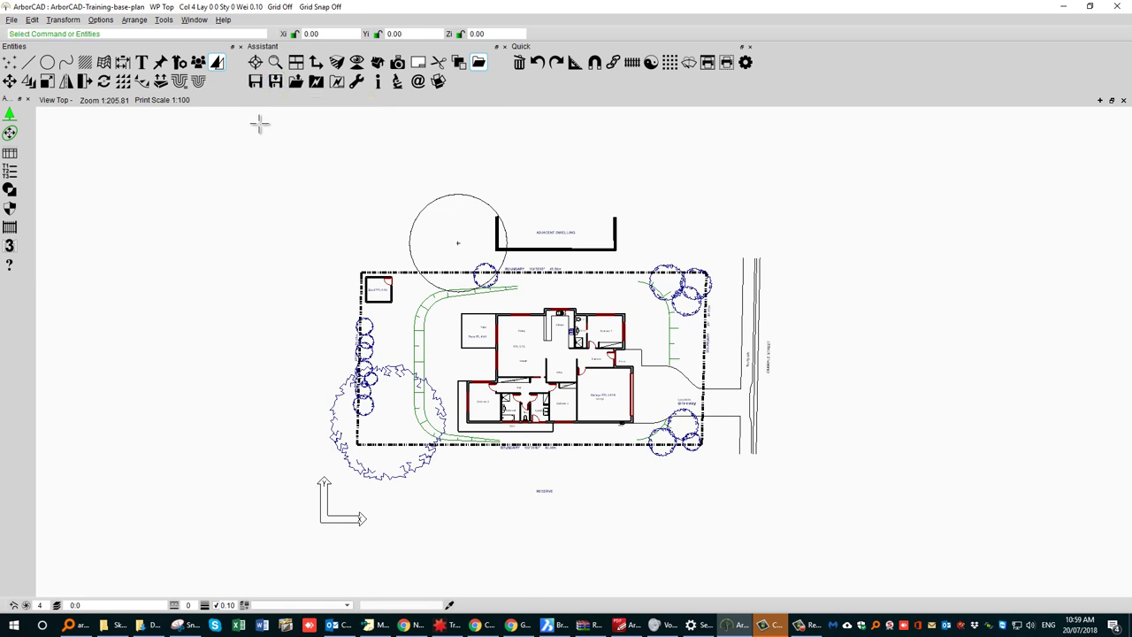
pyautogui.click(275, 82)
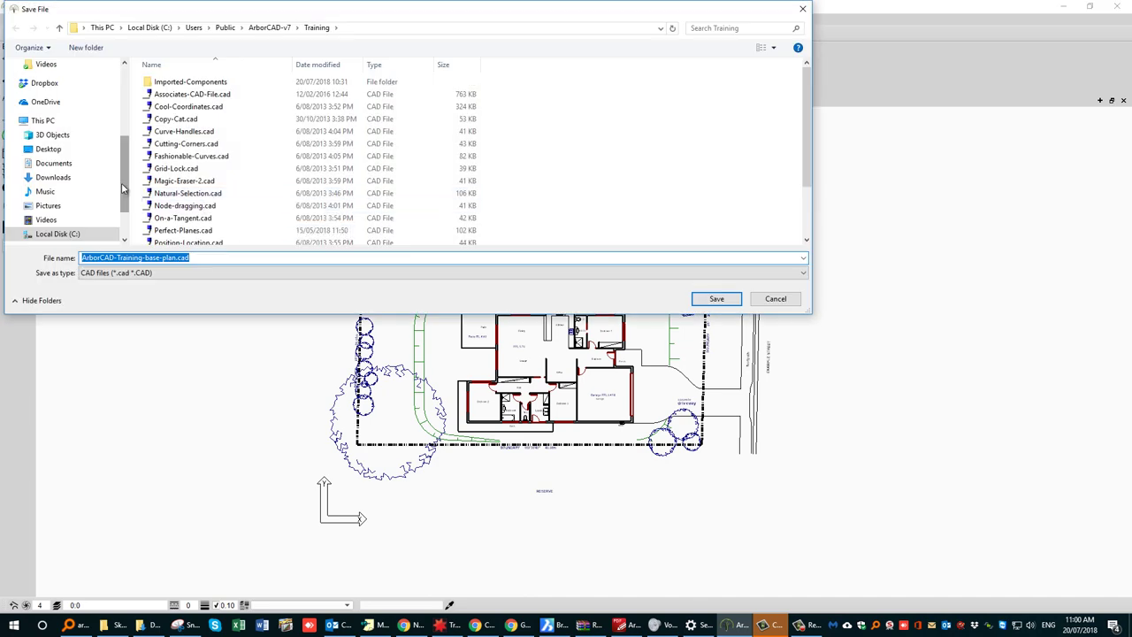
pyautogui.click(53, 165)
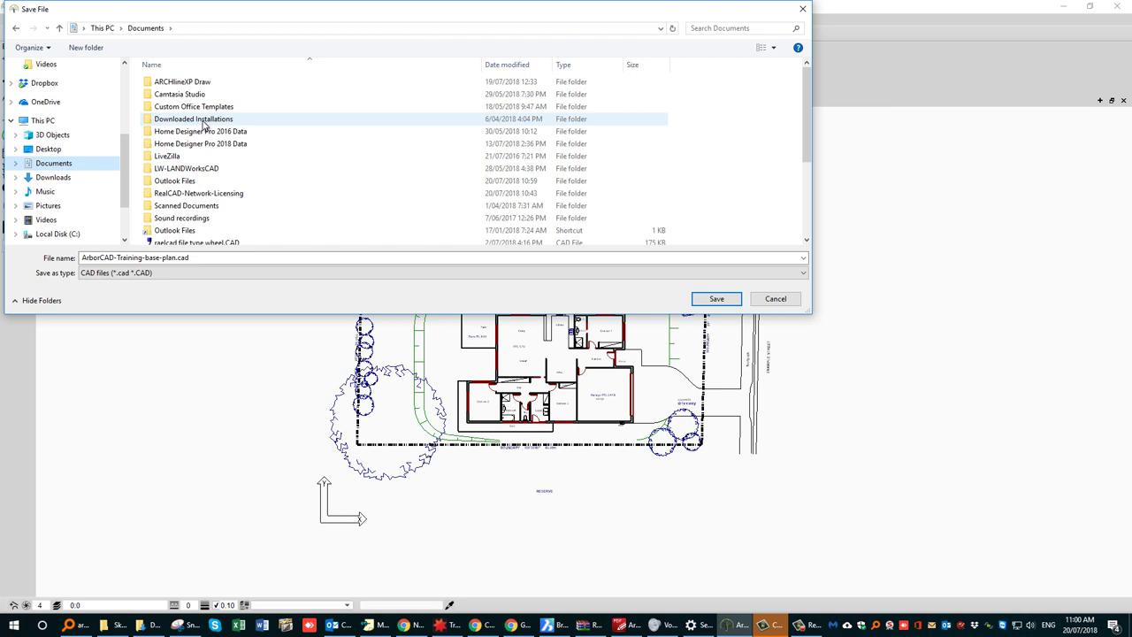
pyautogui.rightClick(345, 163)
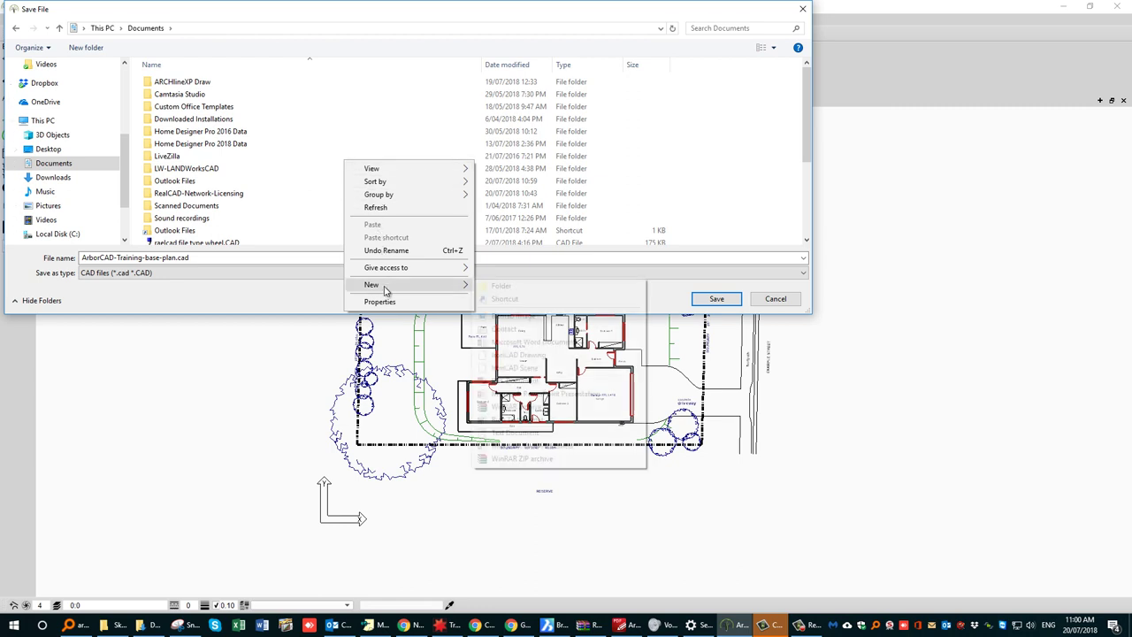
pyautogui.moveTo(405, 287)
pyautogui.click(499, 284)
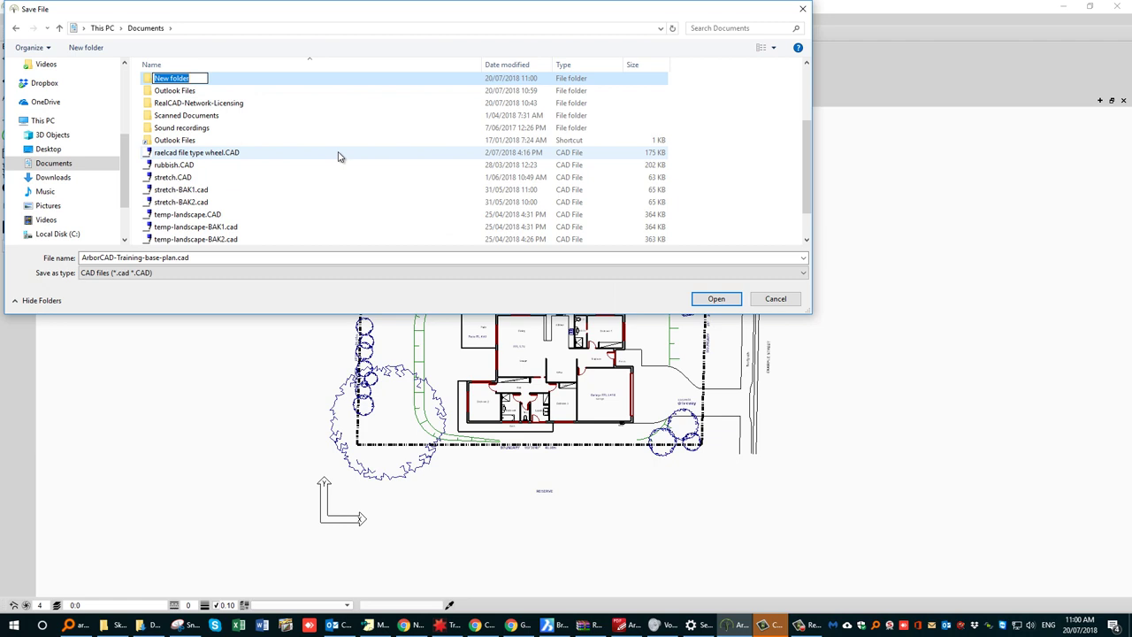
pyautogui.write('Smith')
pyautogui.press('Return')
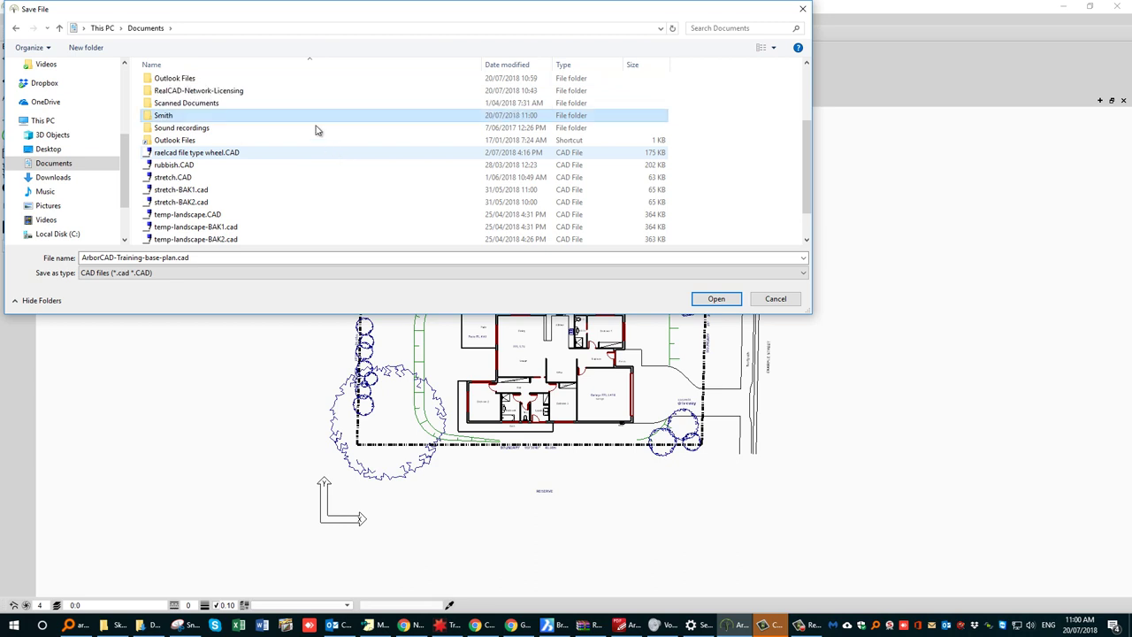
pyautogui.doubleClick(165, 116)
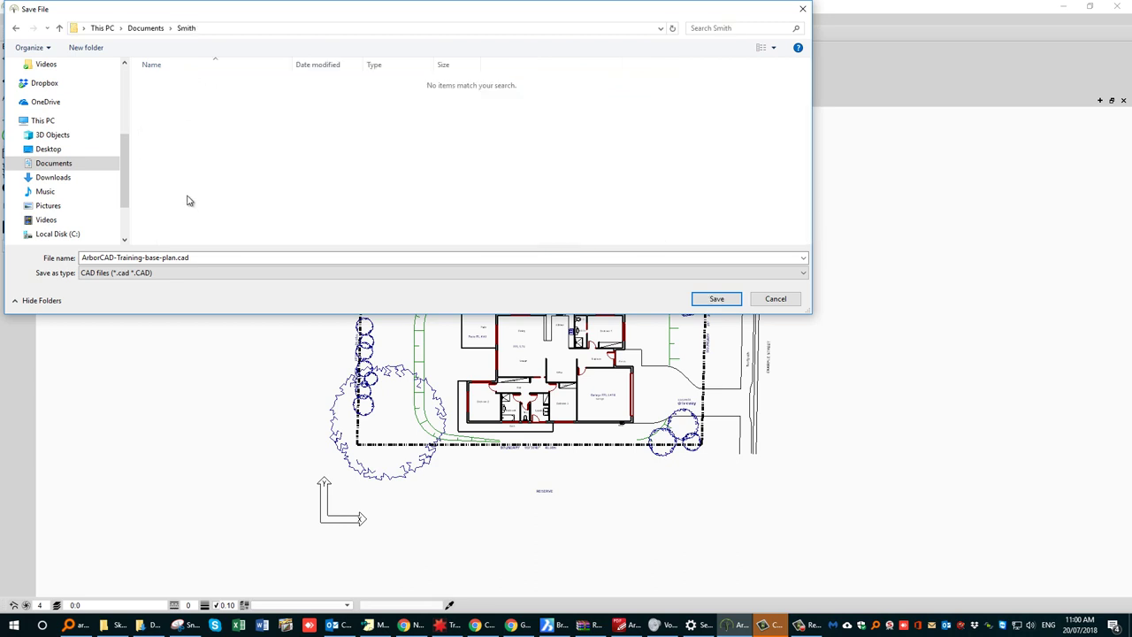
# Save the drawing in the new folder as ArborCAD-Training-base-plan-edited.cad.
pyautogui.click(206, 256)
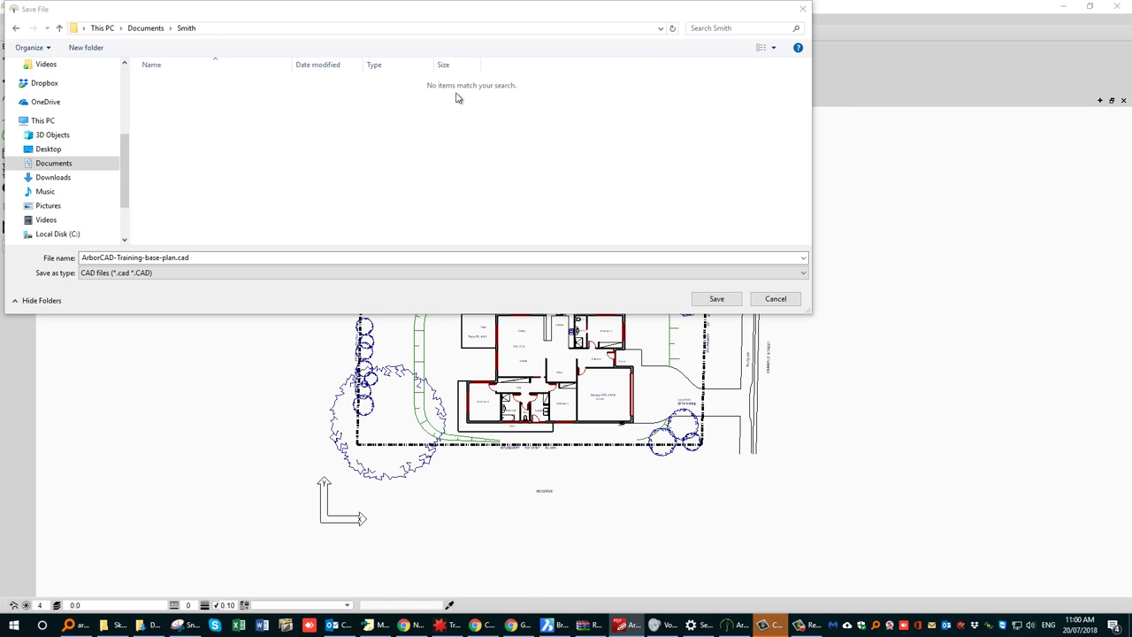
pyautogui.click(206, 257)
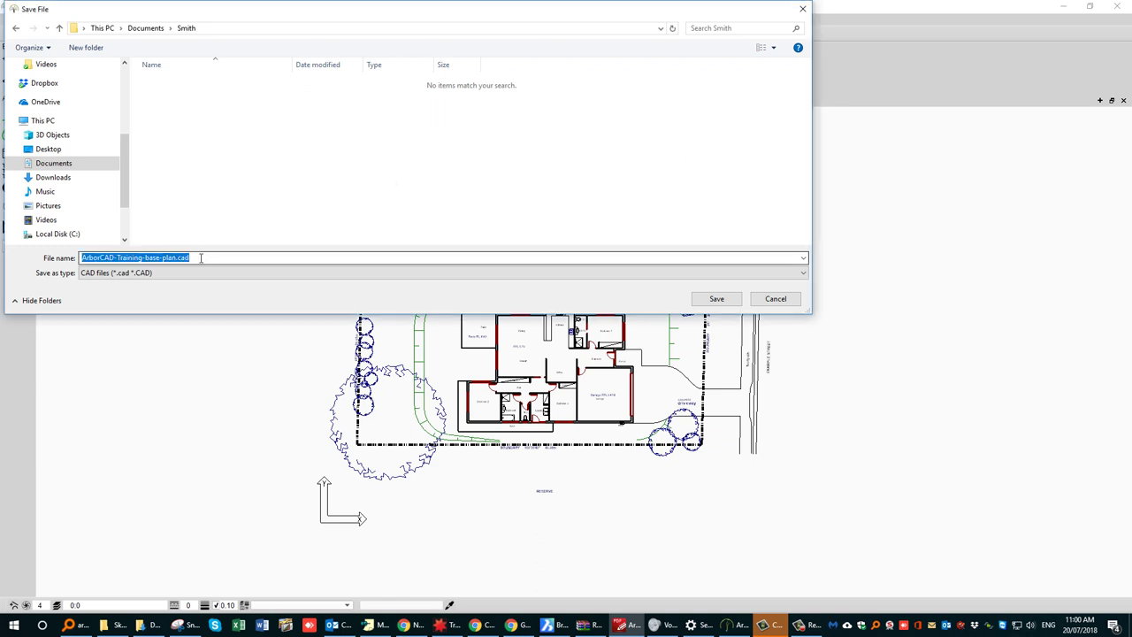
pyautogui.click(206, 257)
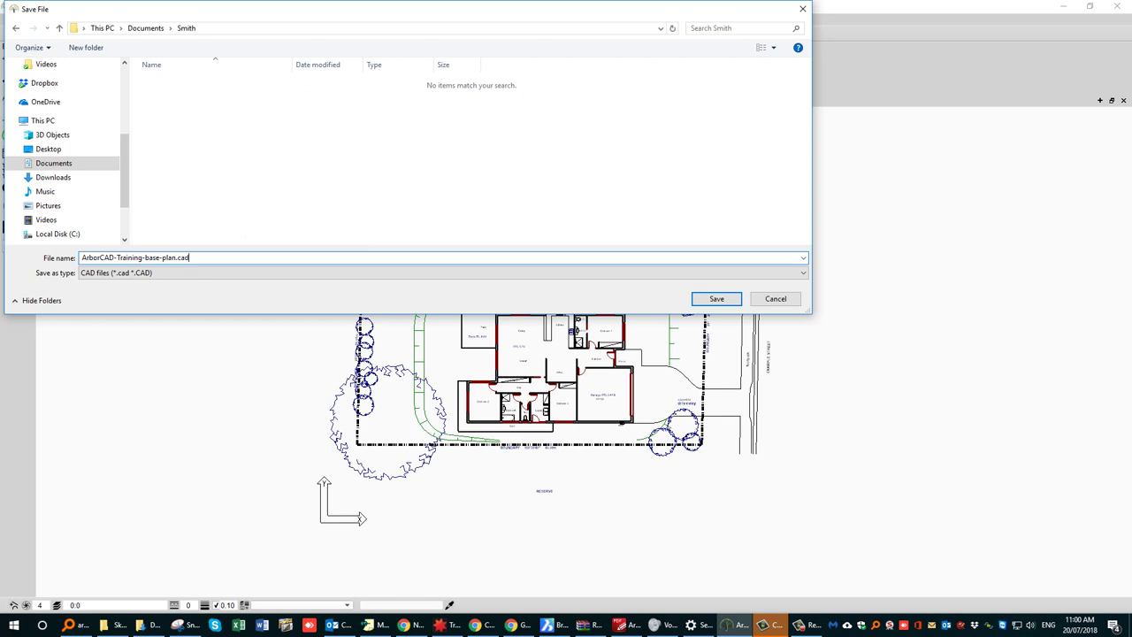
pyautogui.press('Return')
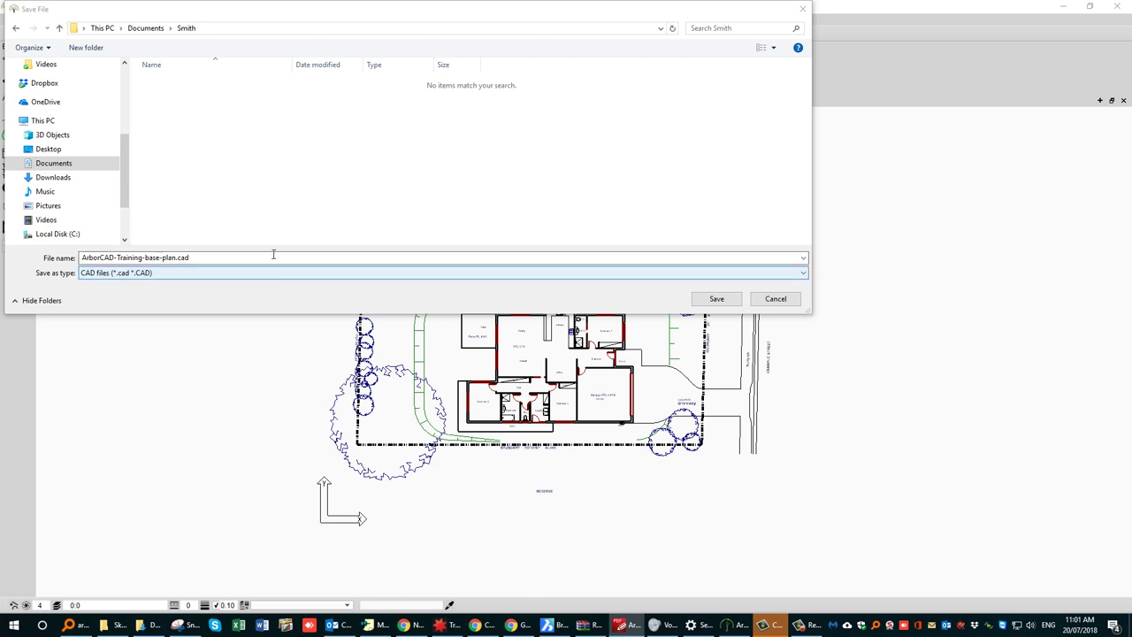
pyautogui.click(175, 257)
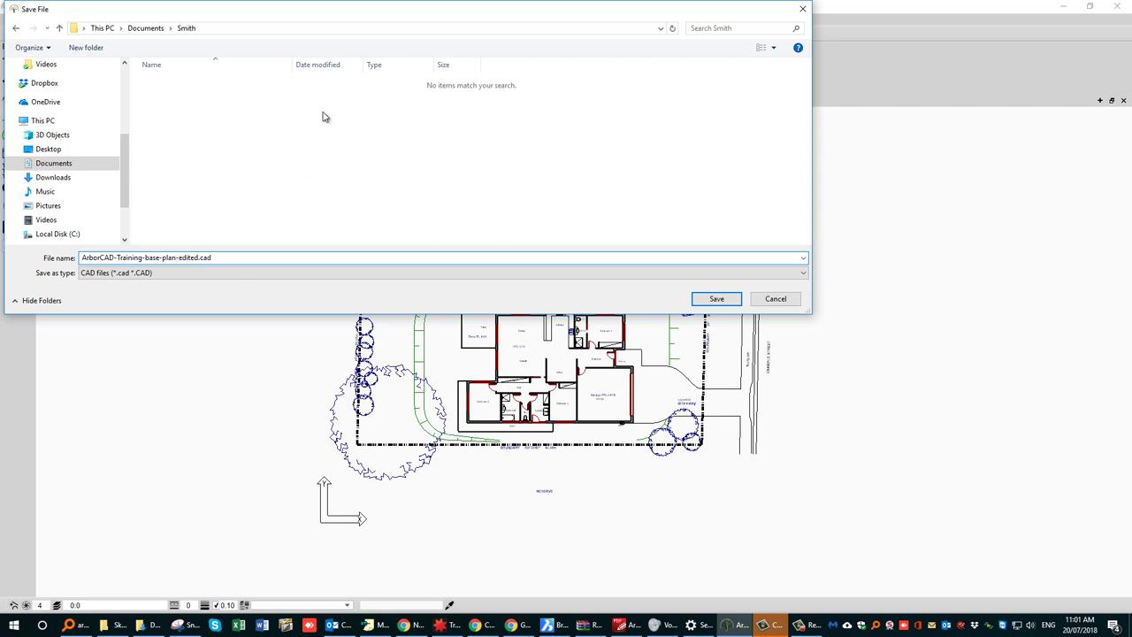
pyautogui.click(718, 299)
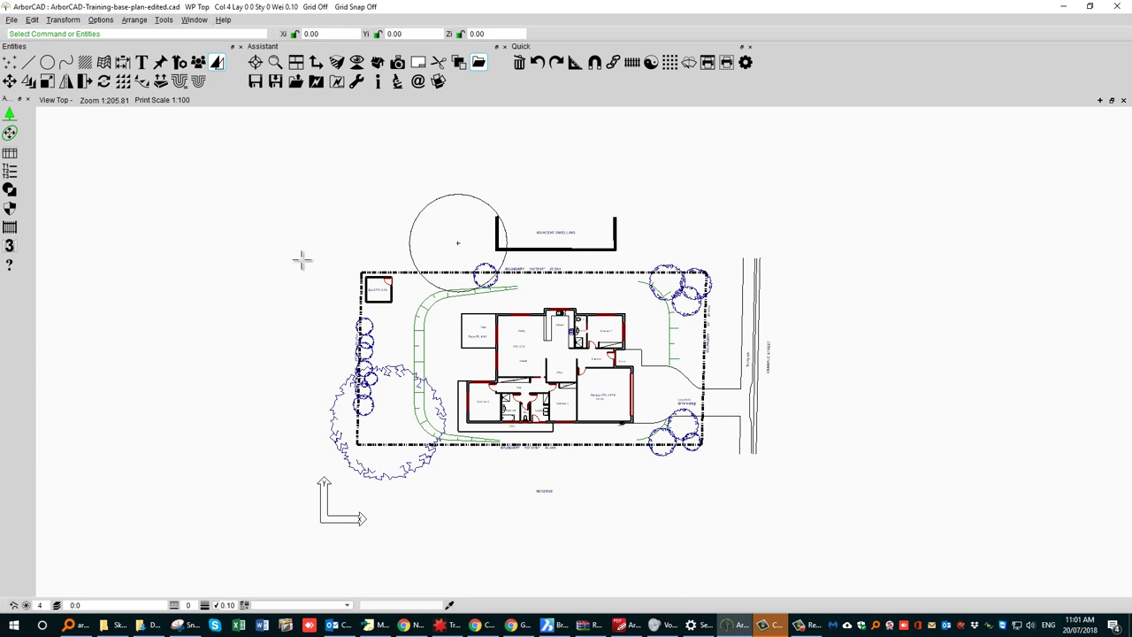
# Review the names of the drawing's layers in the general properties and leave without applying changes.
pyautogui.hotkey('alt', 'Tab')
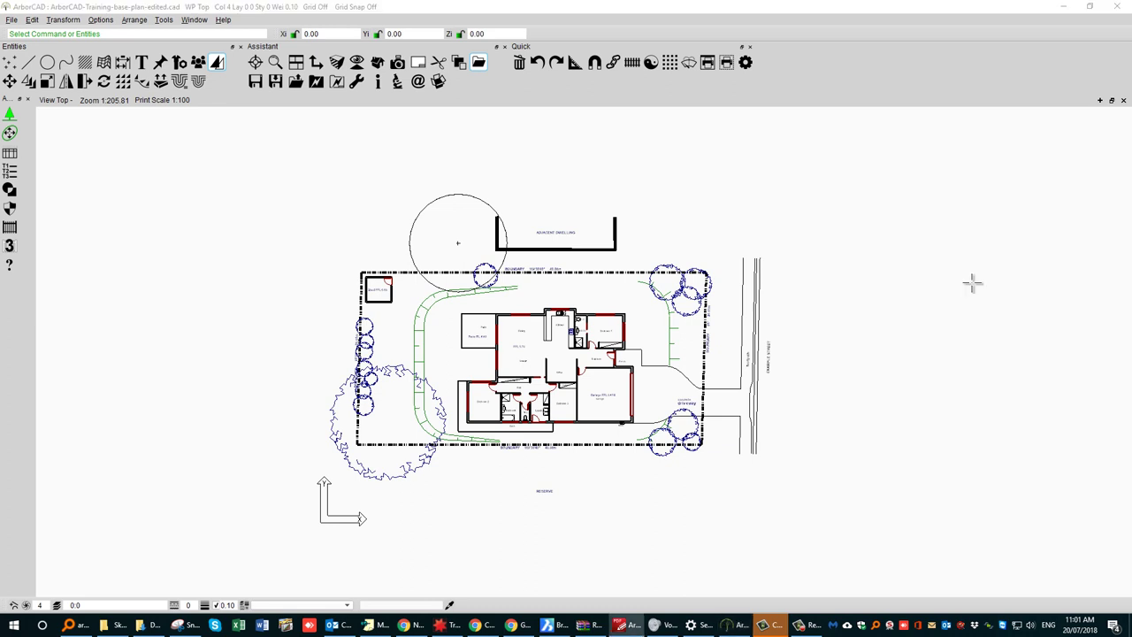
pyautogui.scroll(2, 537, 349)
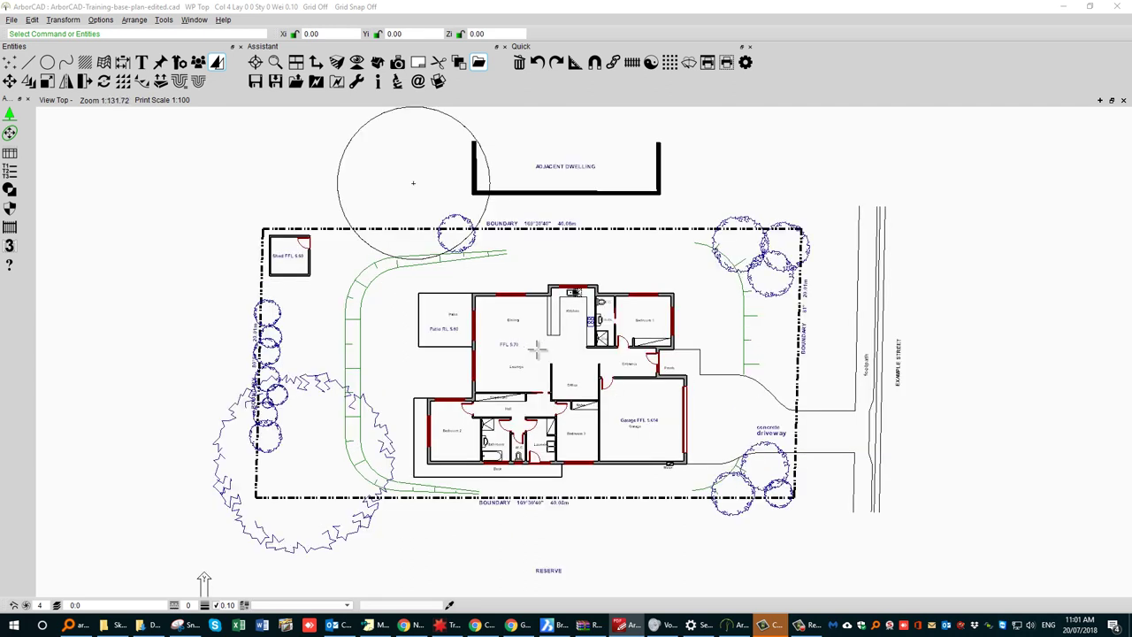
pyautogui.scroll(-2, 531, 354)
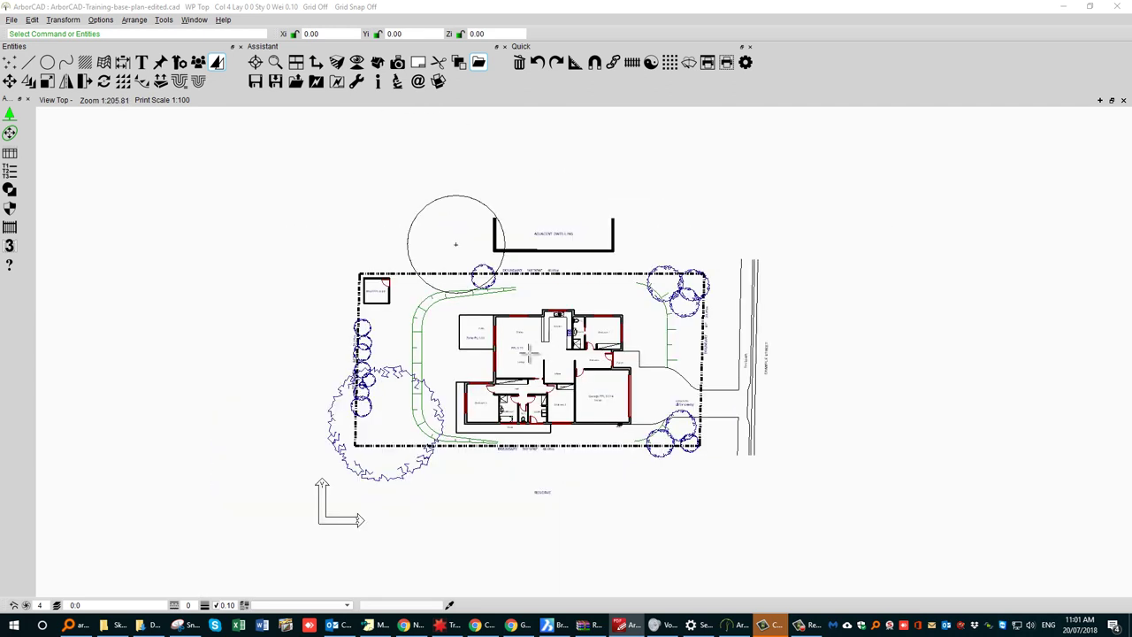
pyautogui.click(57, 606)
pyautogui.click(499, 250)
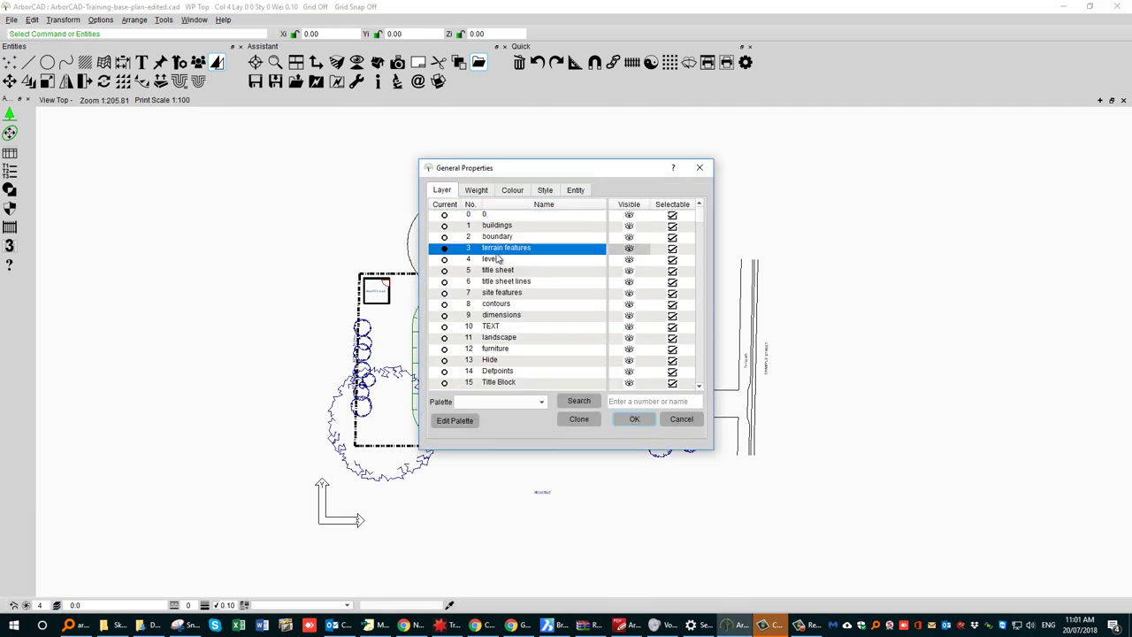
pyautogui.click(500, 281)
pyautogui.scroll(-2, 504, 335)
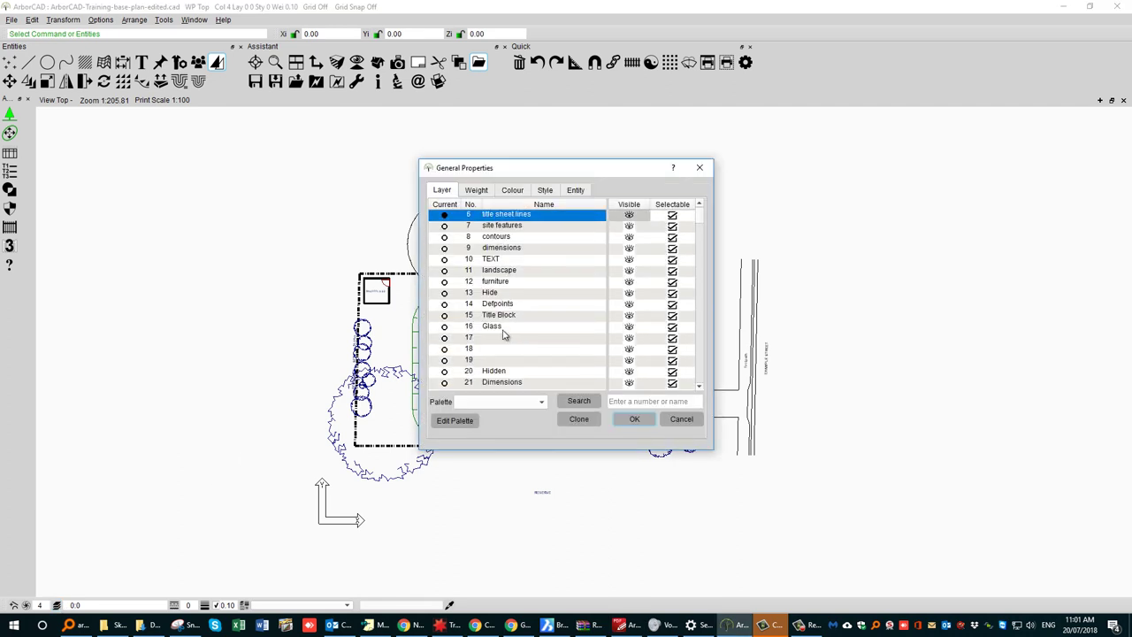
pyautogui.scroll(-1, 504, 335)
pyautogui.scroll(3, 504, 335)
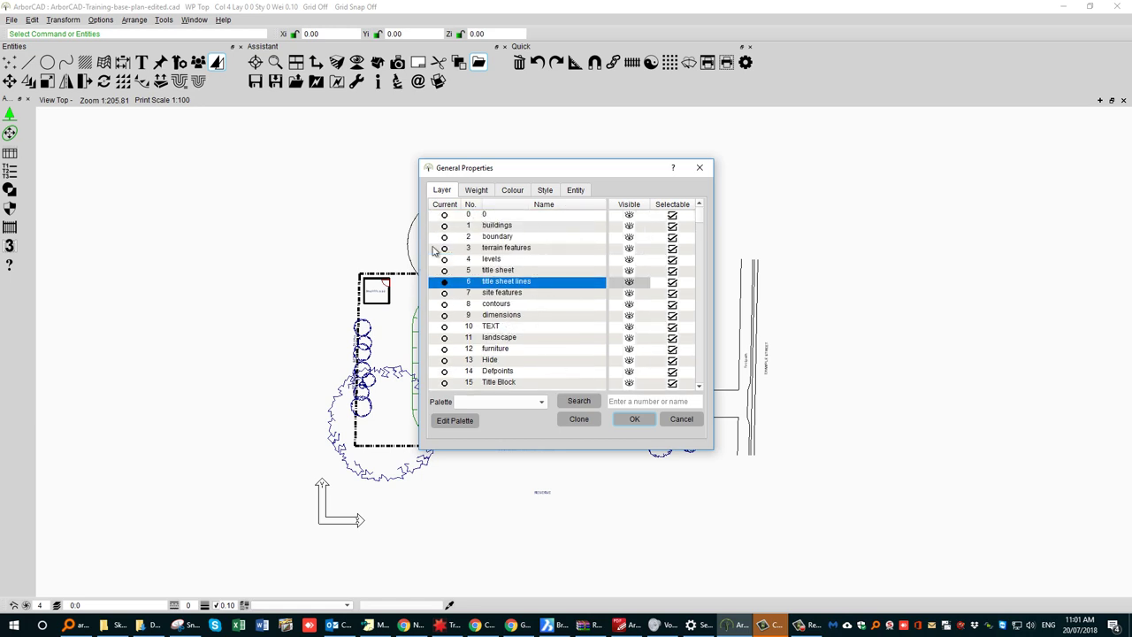
pyautogui.click(688, 422)
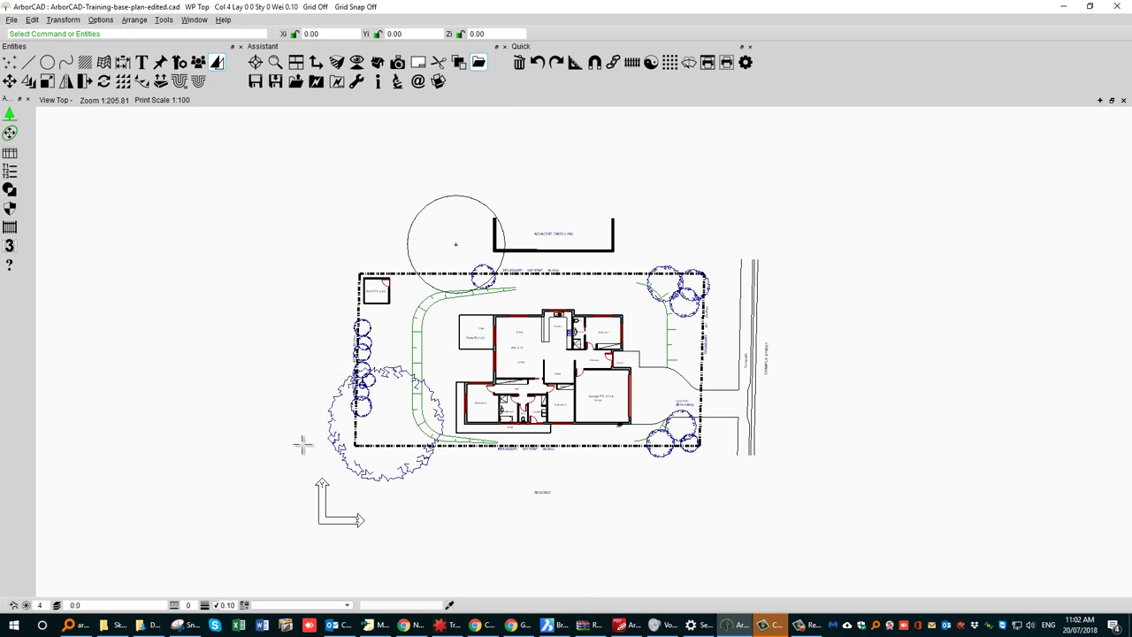
# Select the entire plan and copy it, using a point inside the house as the origin of the entities.
pyautogui.moveTo(278, 160); pyautogui.dragTo(893, 508)
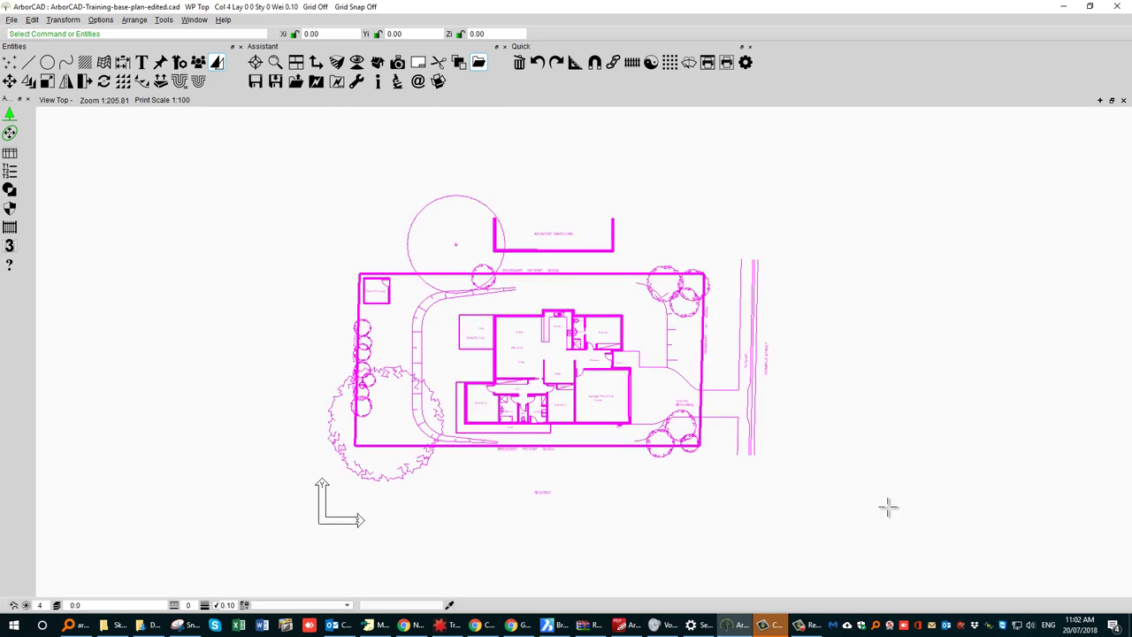
pyautogui.click(33, 20)
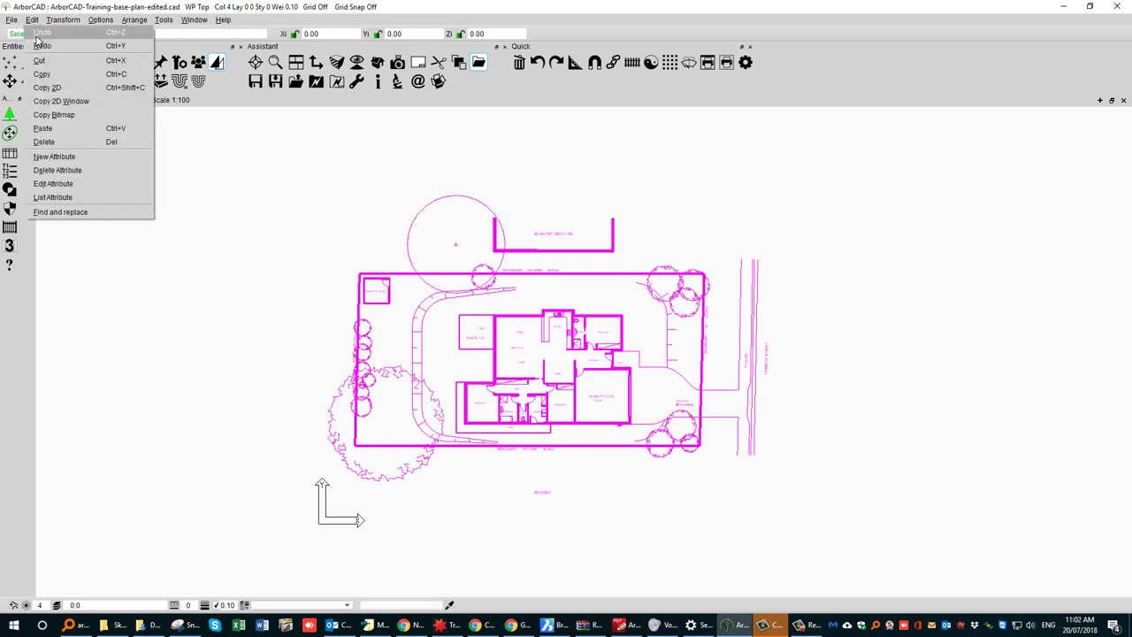
pyautogui.click(63, 76)
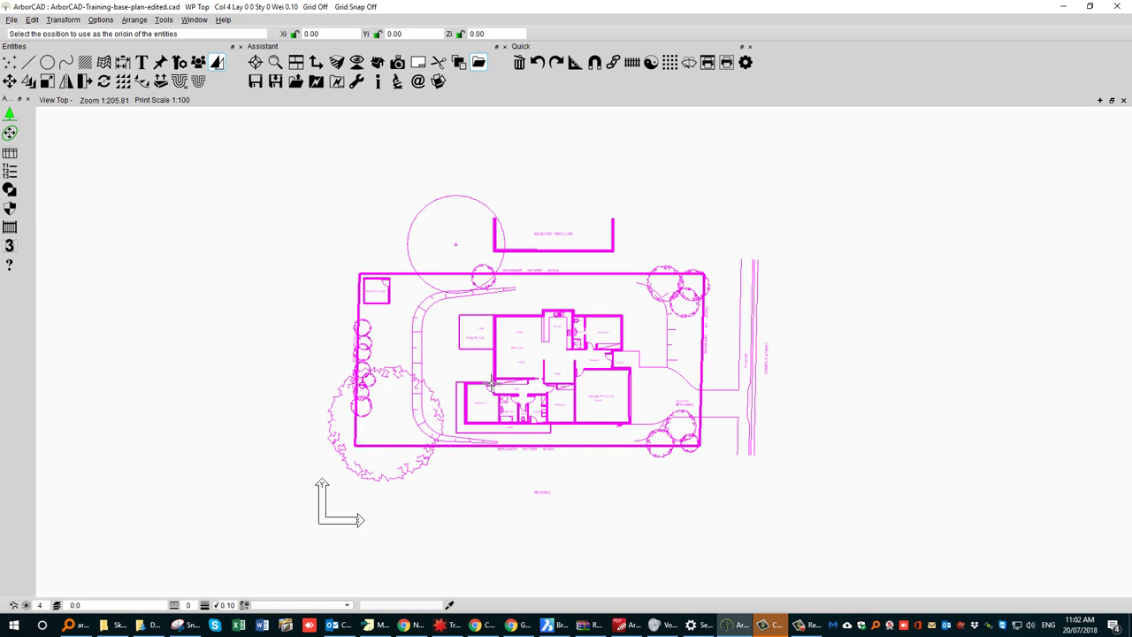
pyautogui.click(543, 362)
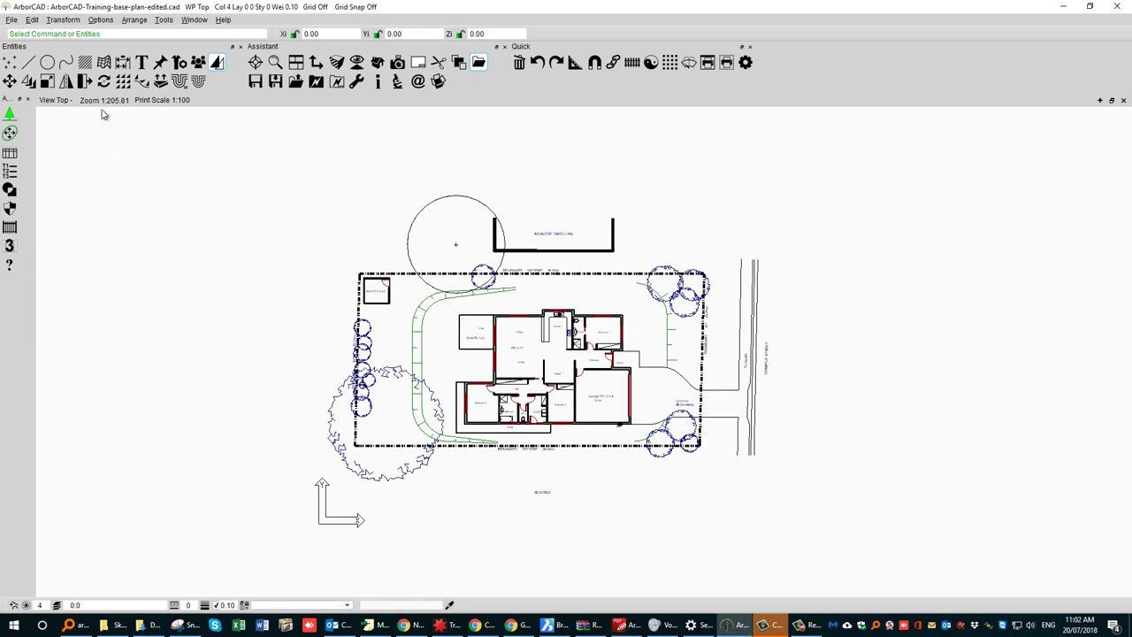
# Start a new drawing from the template ArborCAD Training Template.CAD in the Template-Drawings folder.
pyautogui.click(12, 21)
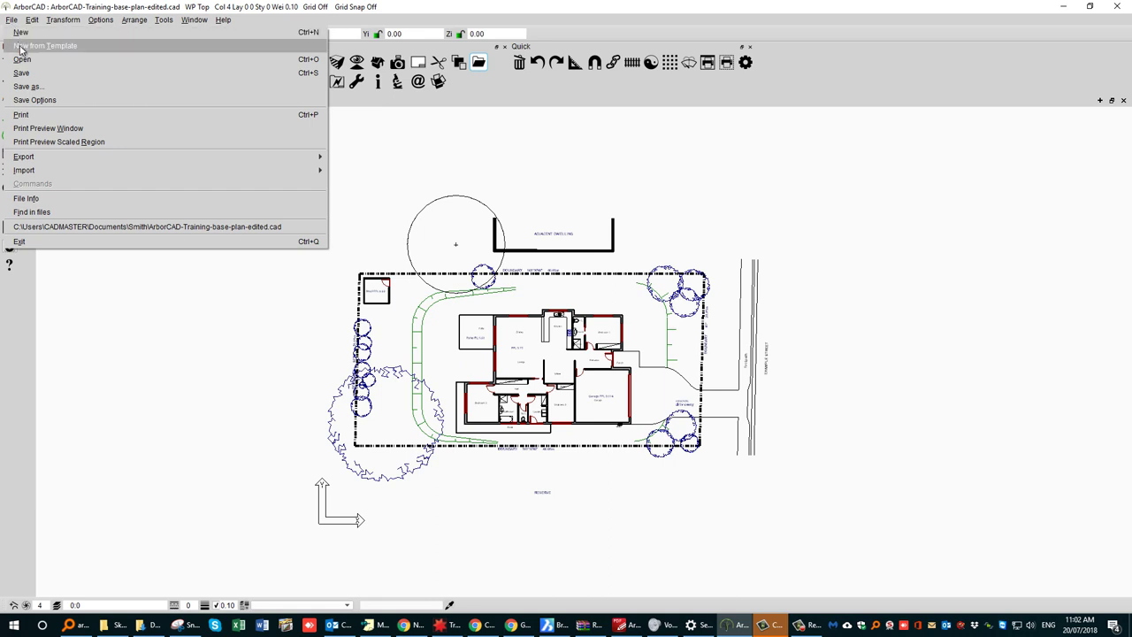
pyautogui.click(21, 47)
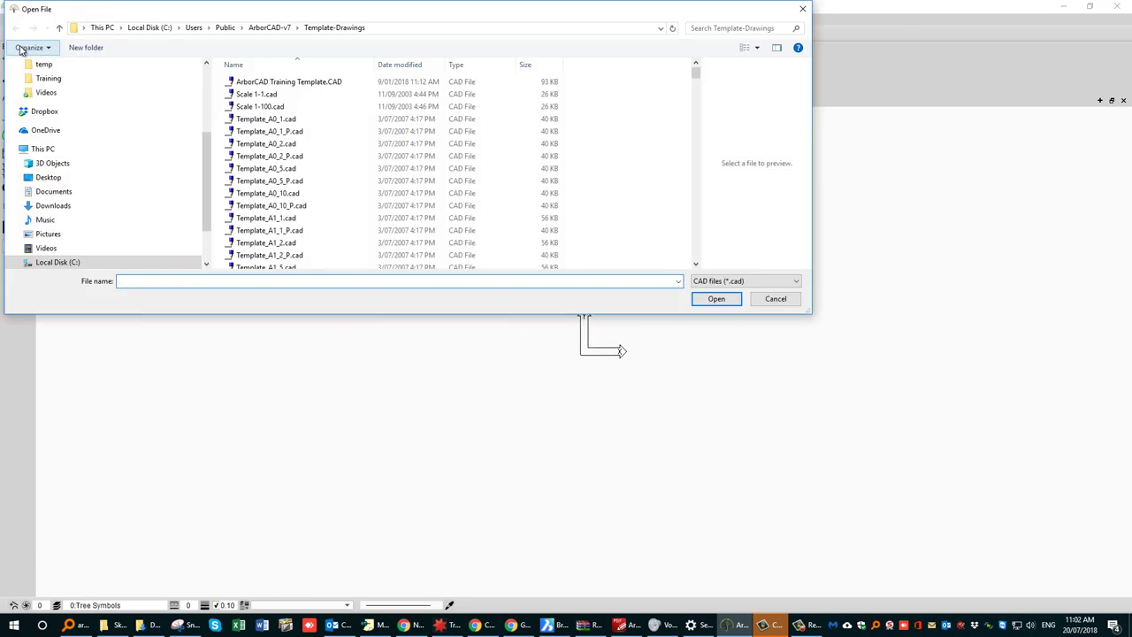
pyautogui.click(253, 83)
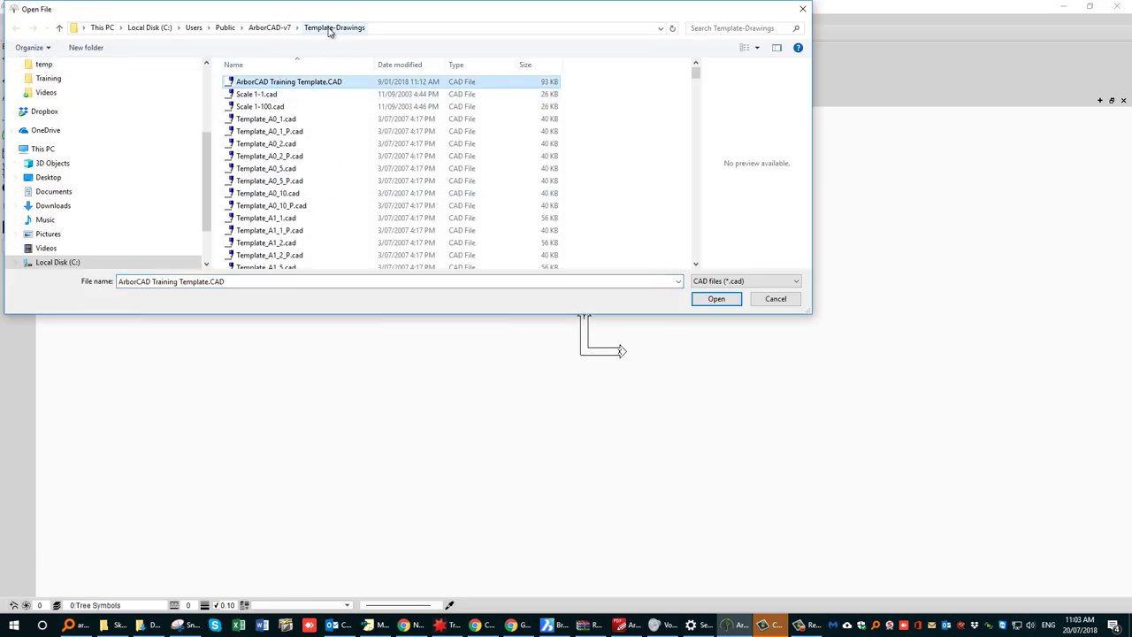
pyautogui.click(716, 301)
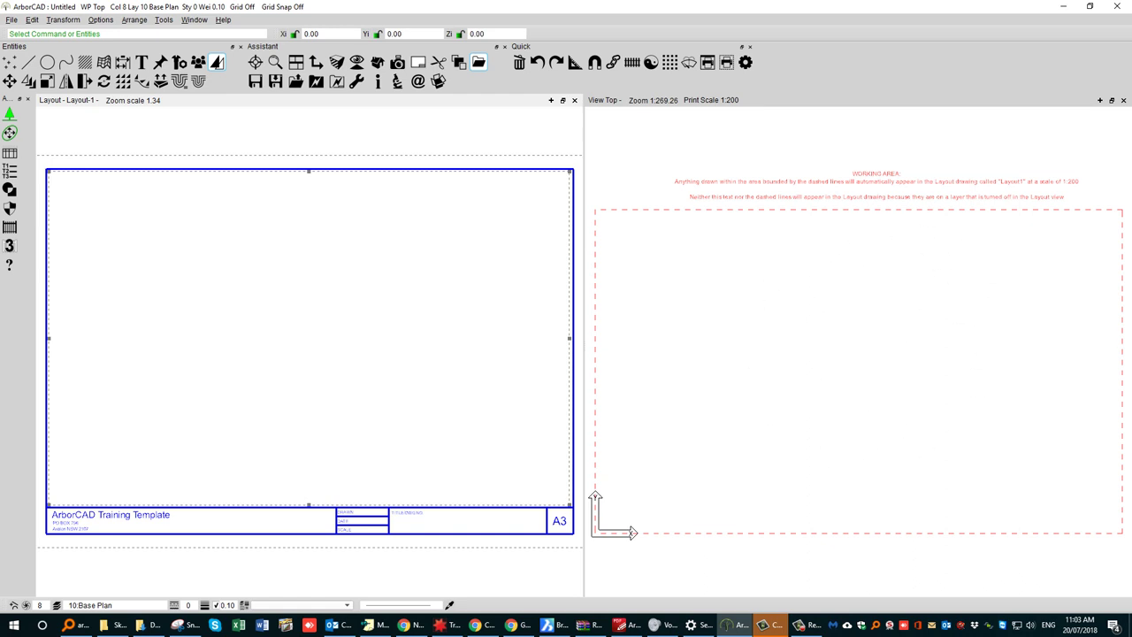
pyautogui.hotkey('alt', 'Tab')
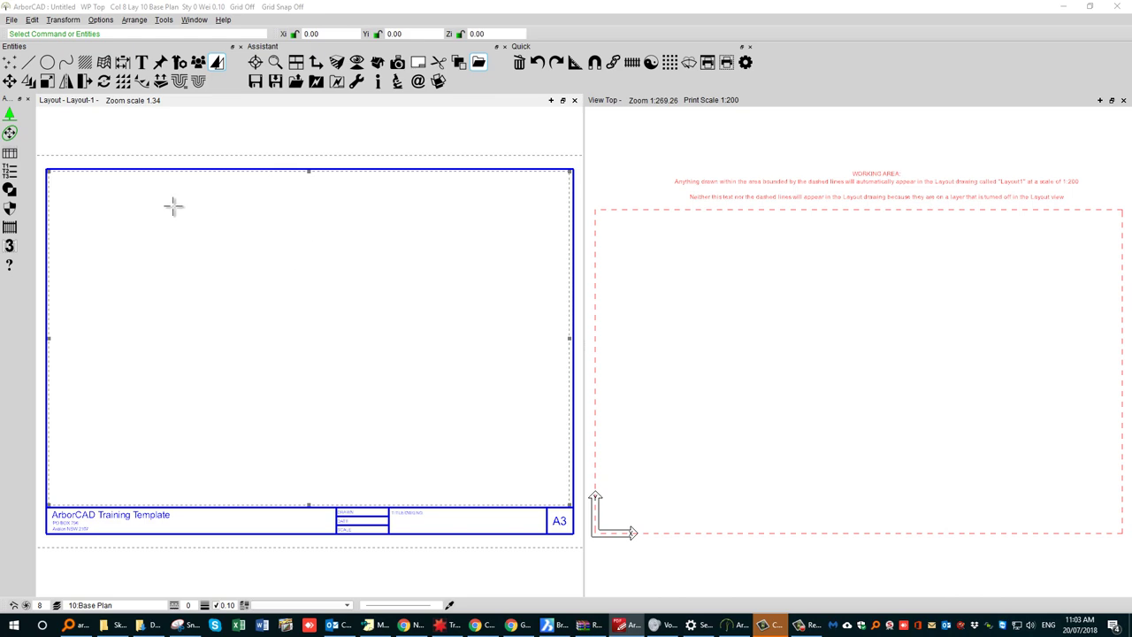
# Save the new drawing as My ArborCAD Drawing in the client's folder in Documents.
pyautogui.click(11, 19)
pyautogui.click(21, 86)
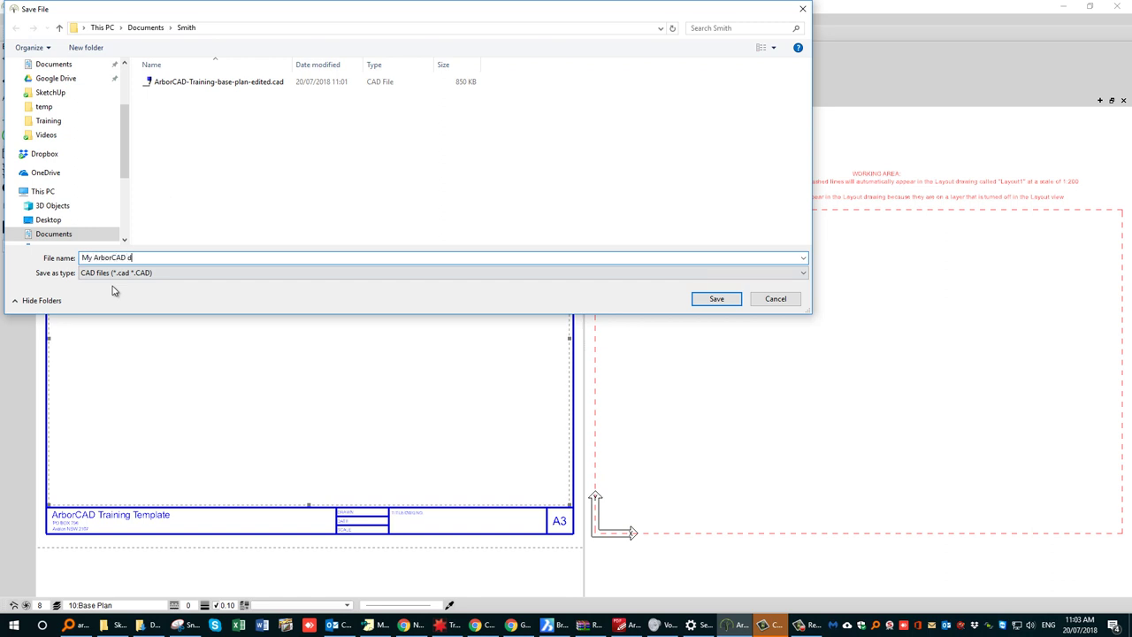
pyautogui.write('wing')
pyautogui.click(717, 301)
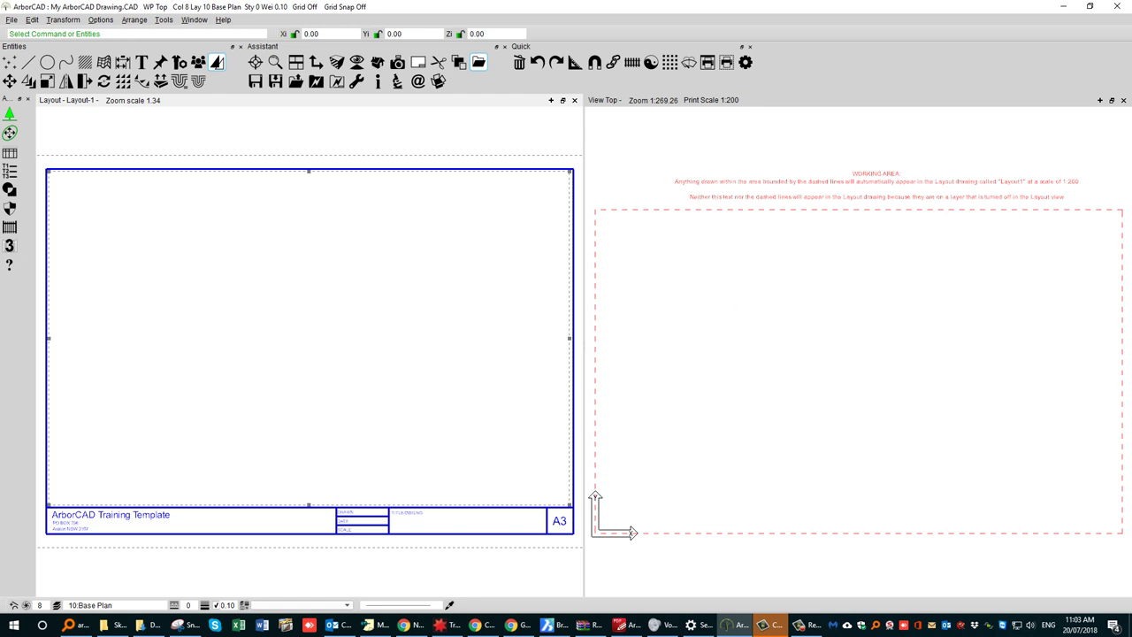
pyautogui.hotkey('alt', 'Tab')
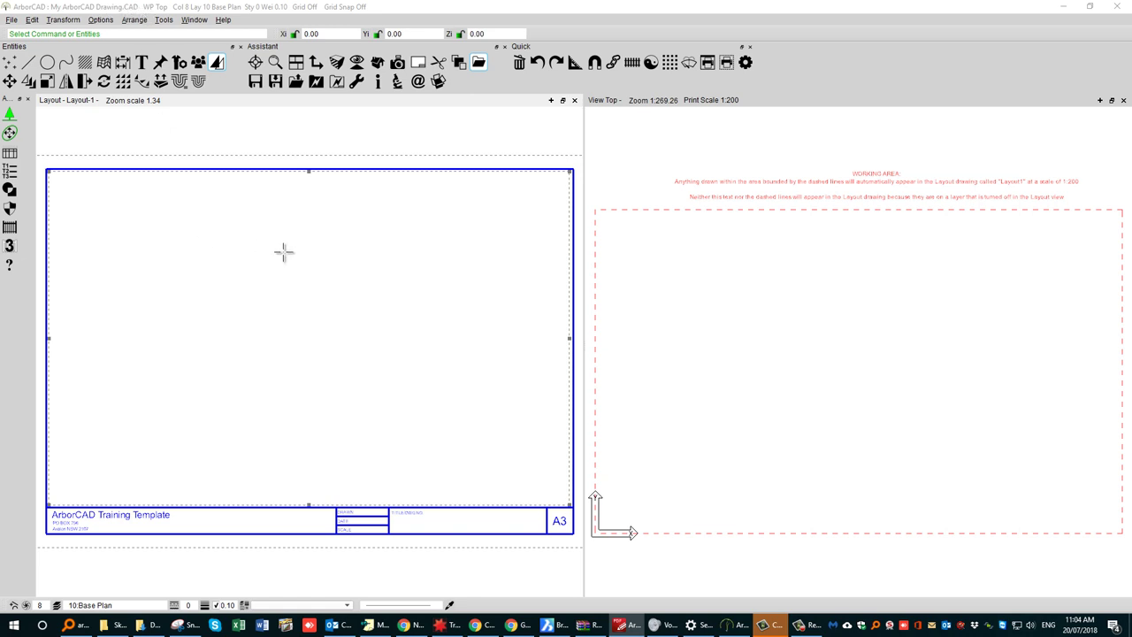
pyautogui.click(492, 108)
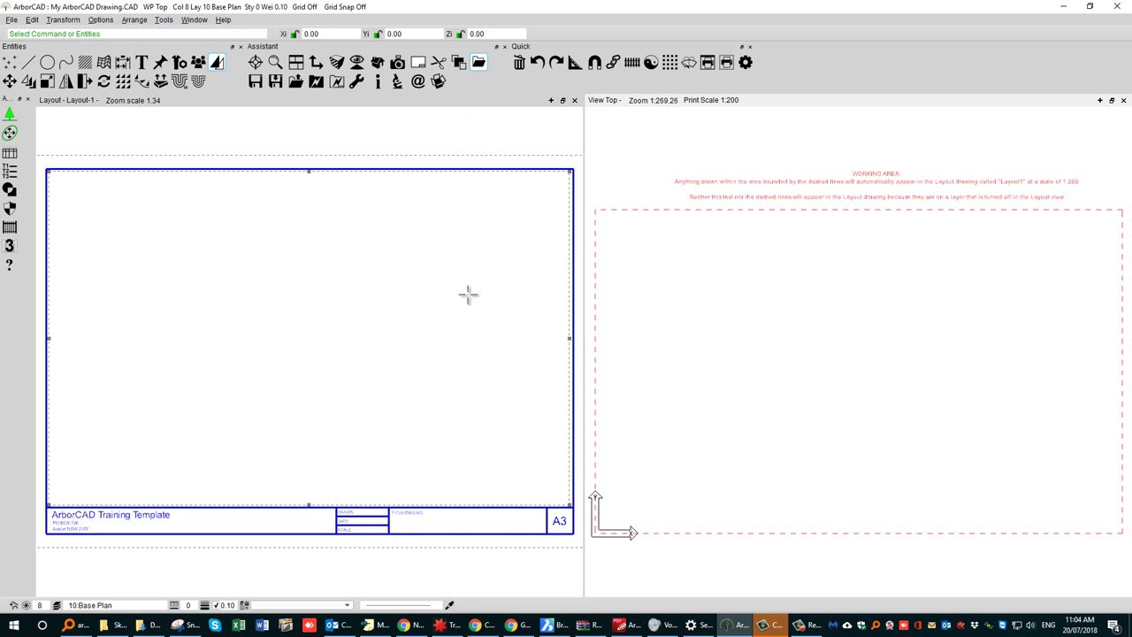
pyautogui.click(46, 112)
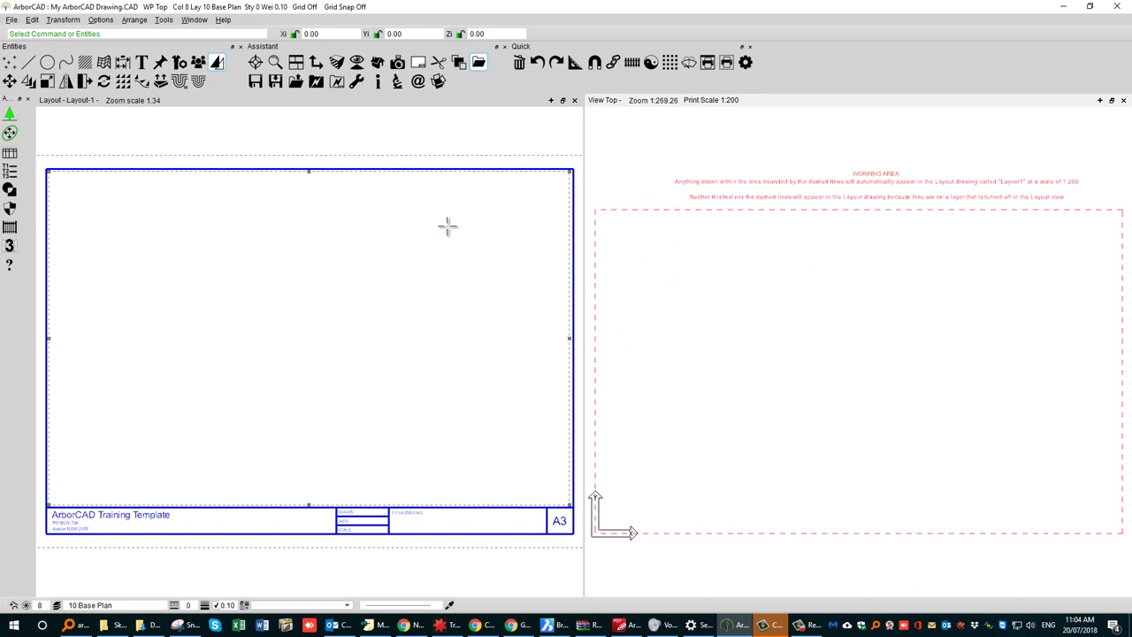
pyautogui.click(953, 285)
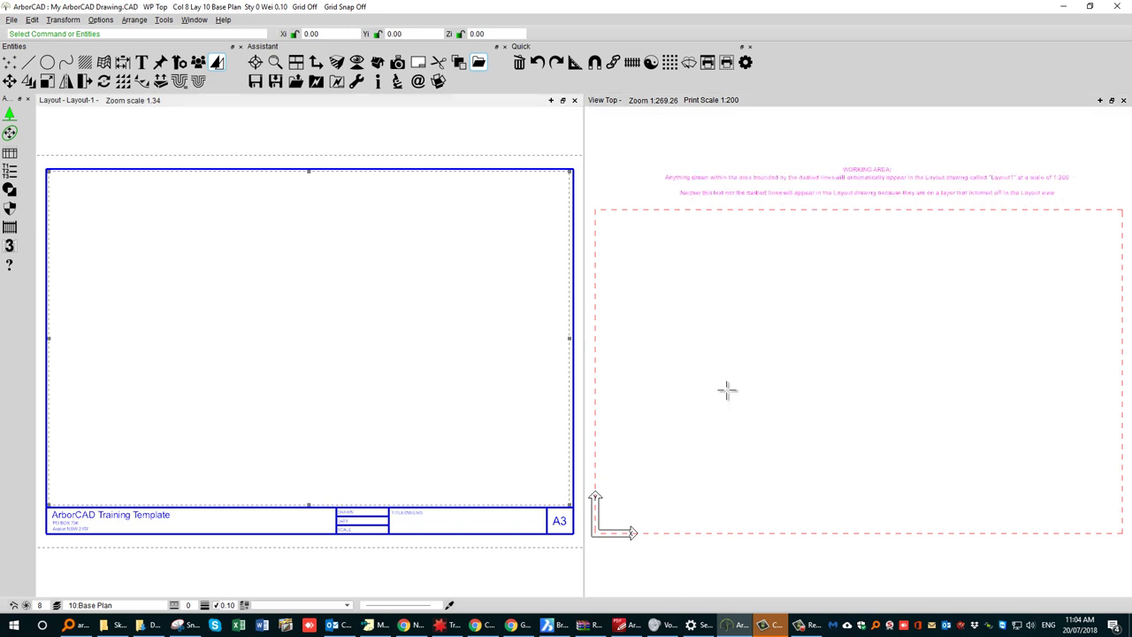
pyautogui.click(422, 260)
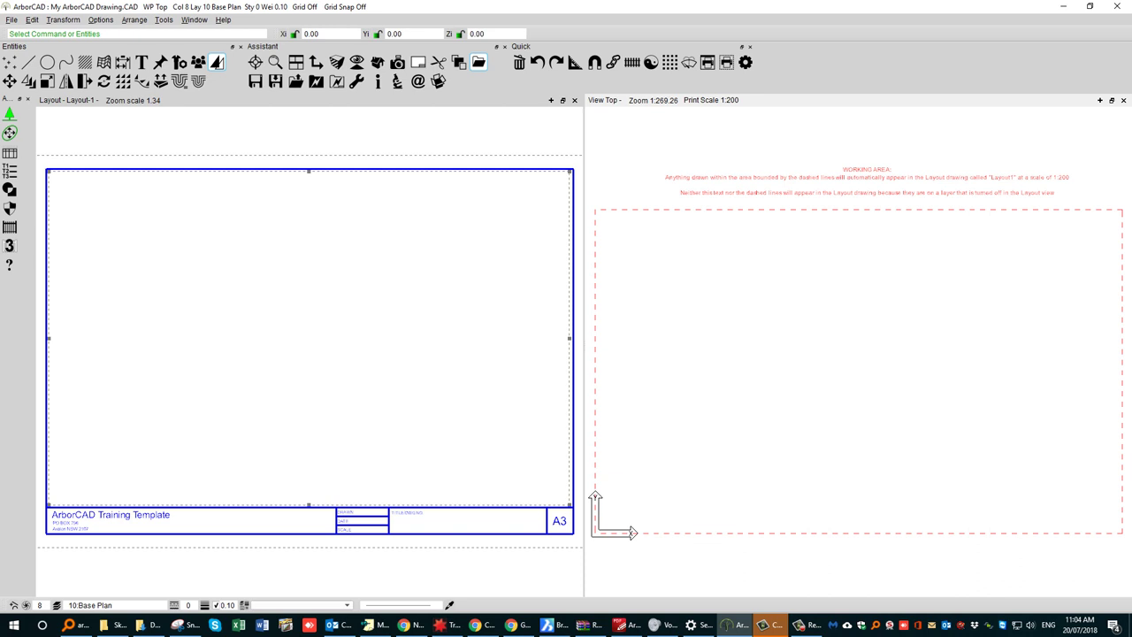
pyautogui.hotkey('alt', 'Tab')
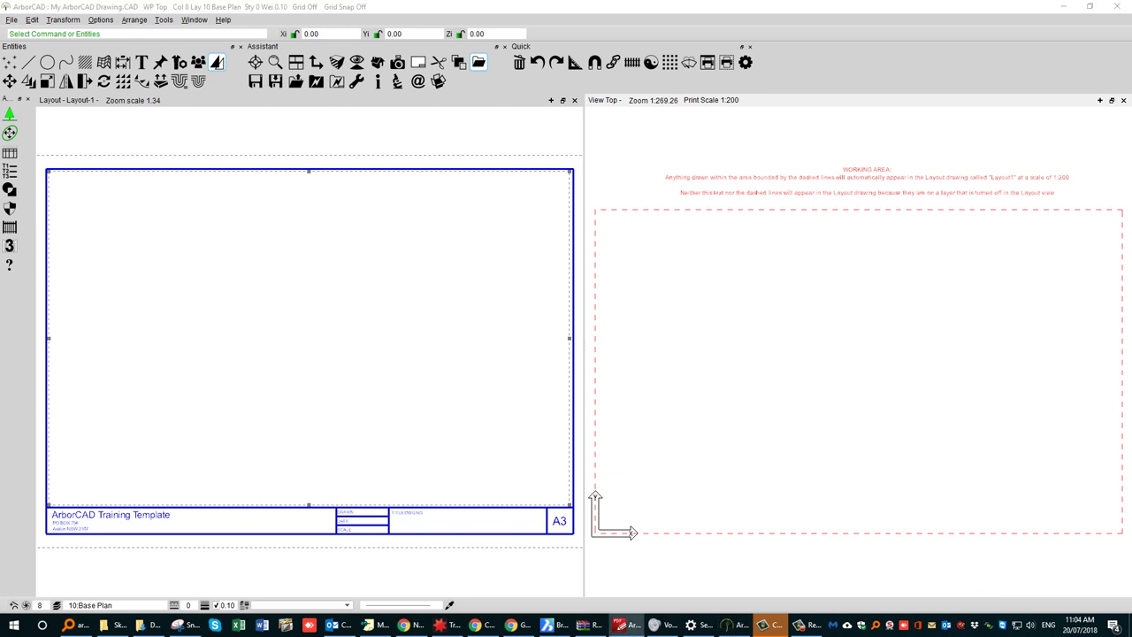
# Paste the copied plan into the middle of the dashed working area in the top view.
pyautogui.click(32, 19)
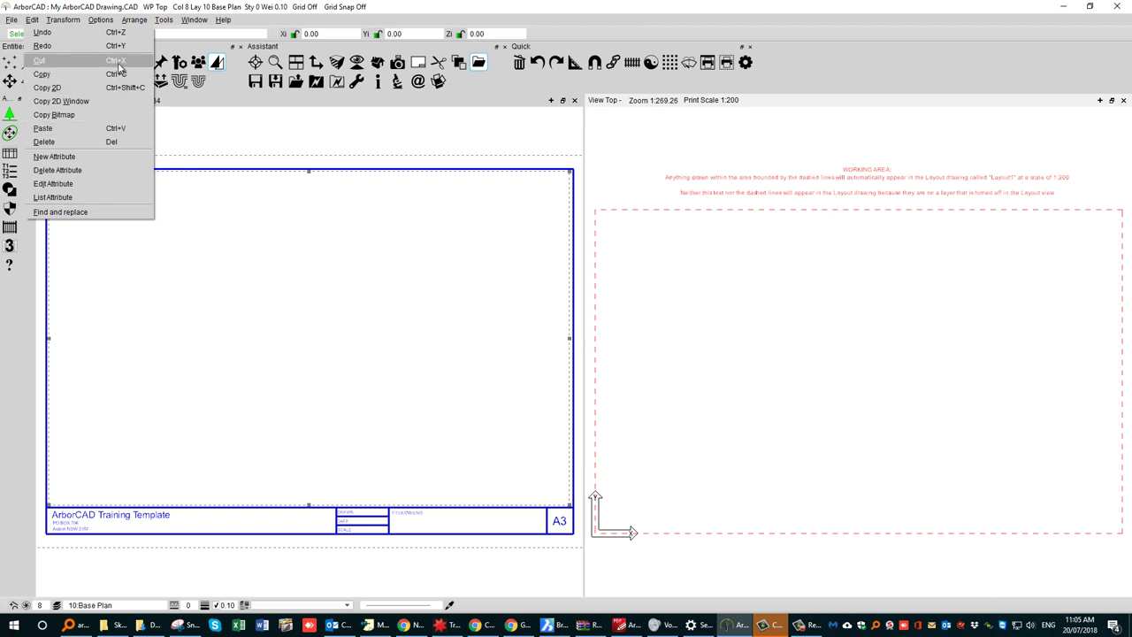
pyautogui.click(102, 131)
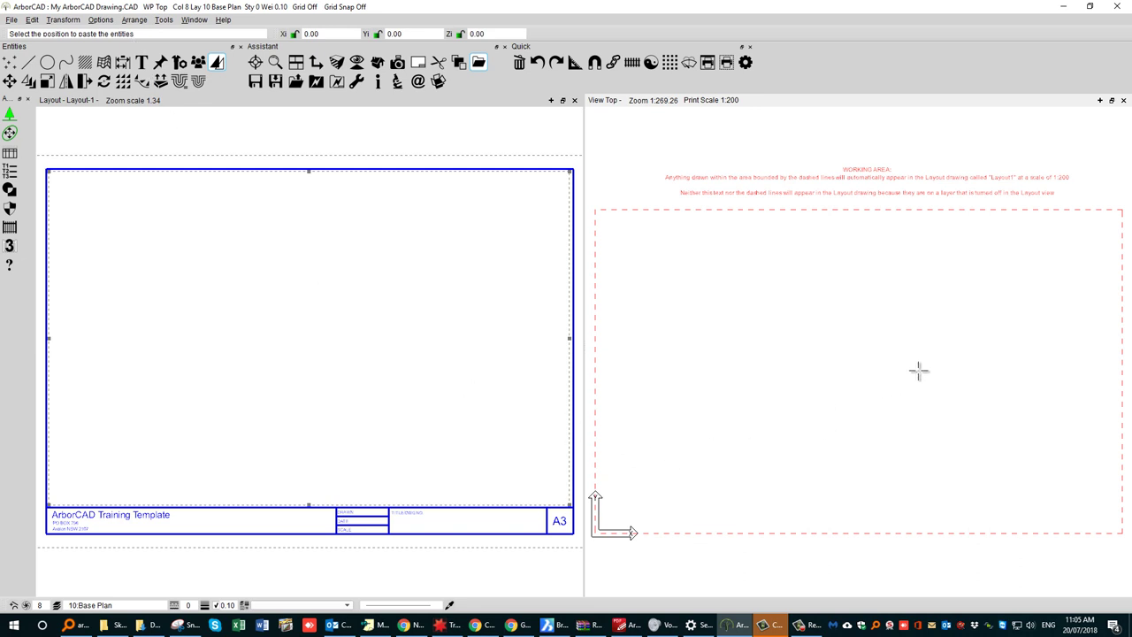
pyautogui.click(867, 368)
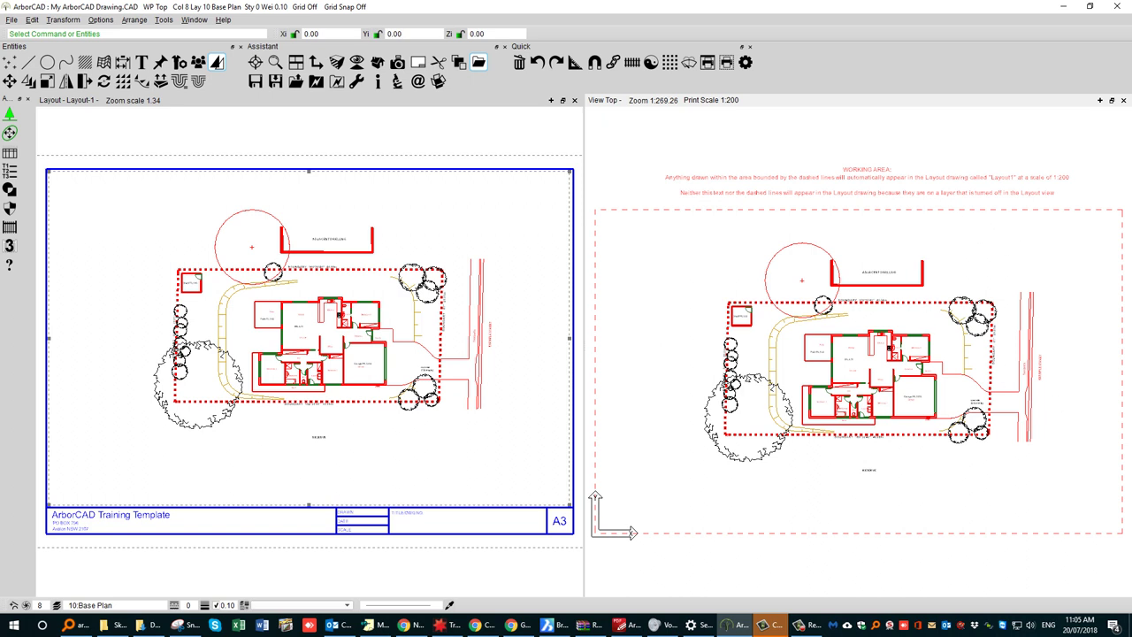
# Delete the WORKING AREA note above the dashed boundary in the top view.
pyautogui.click(630, 625)
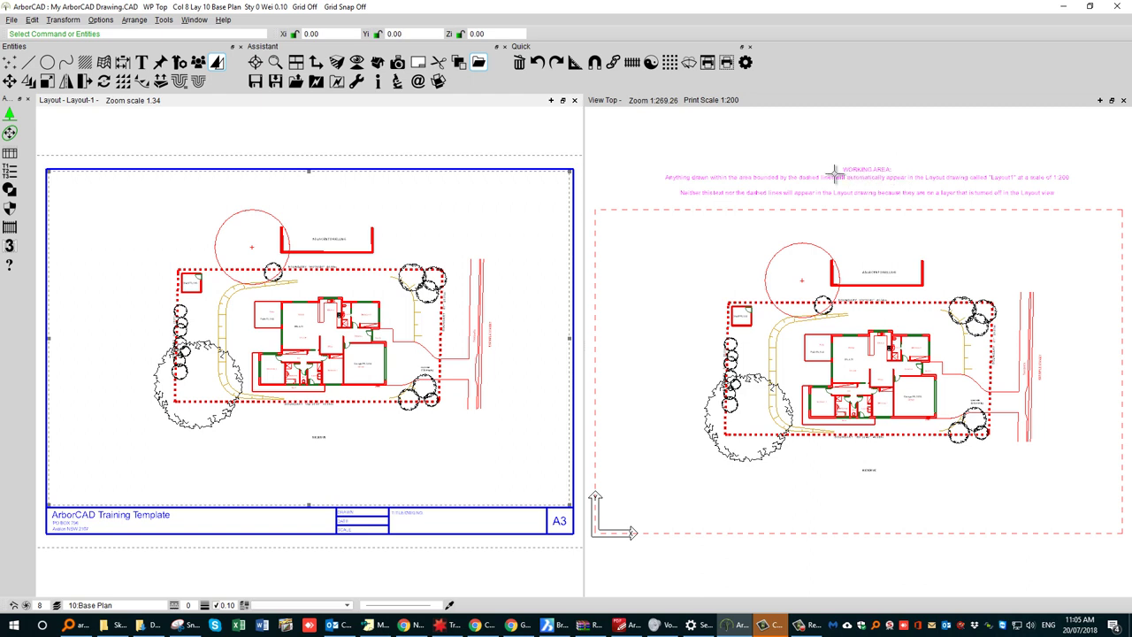
pyautogui.click(519, 62)
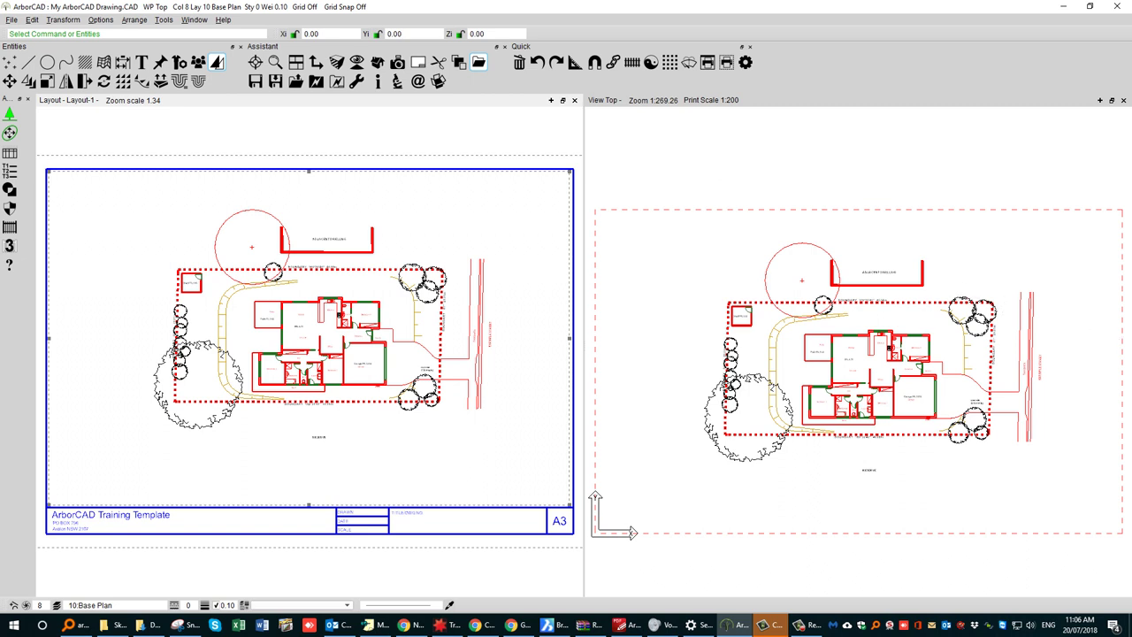
pyautogui.click(628, 626)
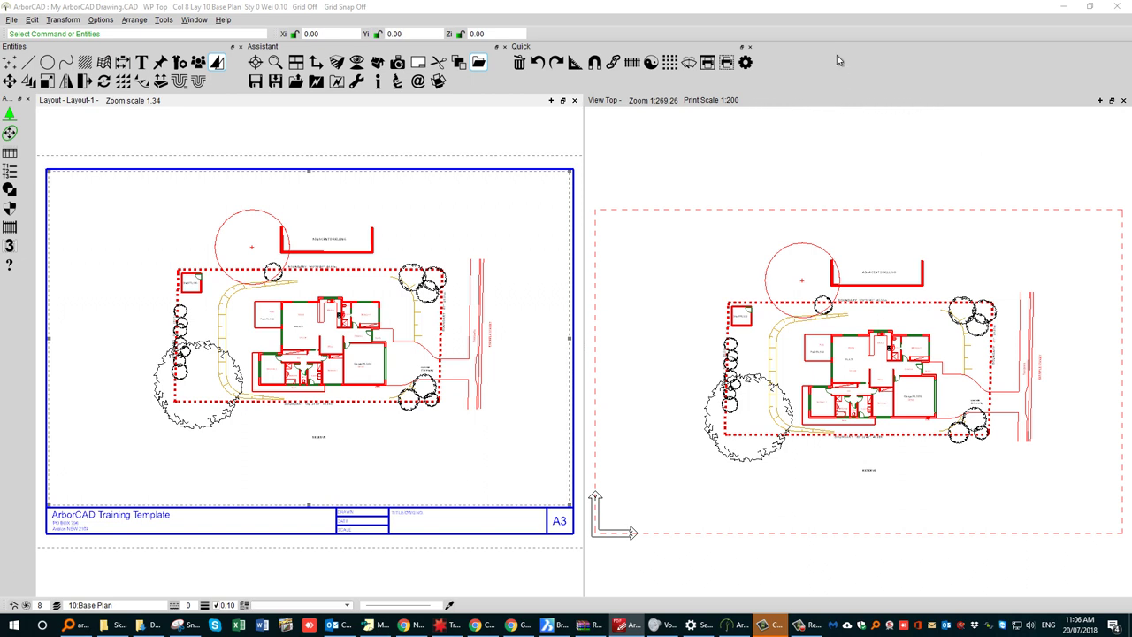
# Maximise and restore the top and layout views in turn, finishing with the top view maximised.
pyautogui.doubleClick(898, 106)
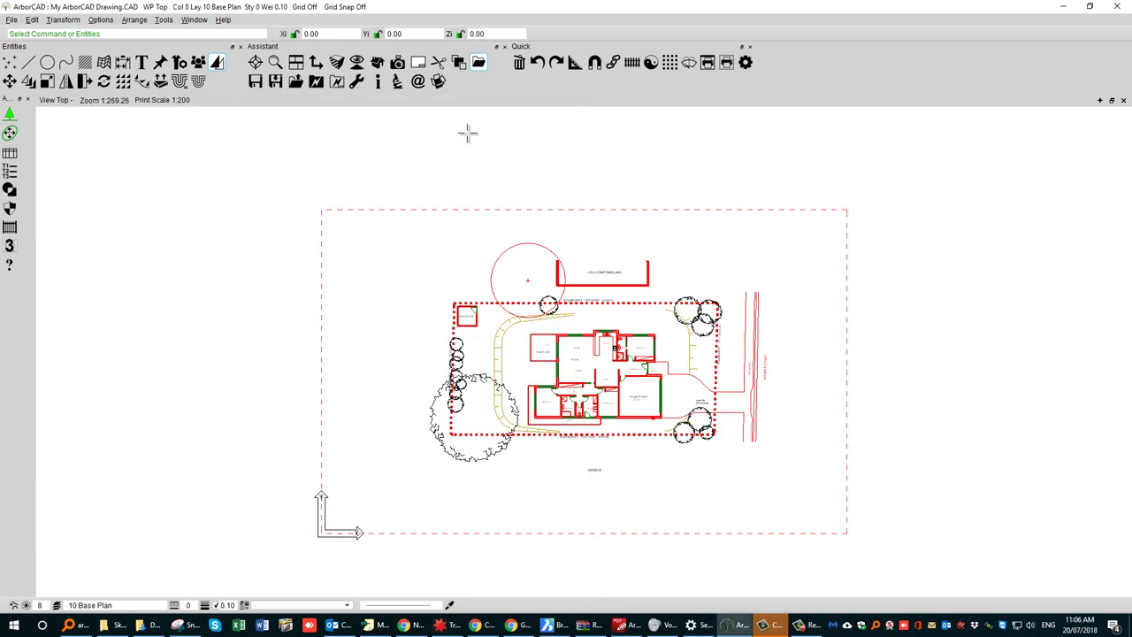
pyautogui.doubleClick(471, 104)
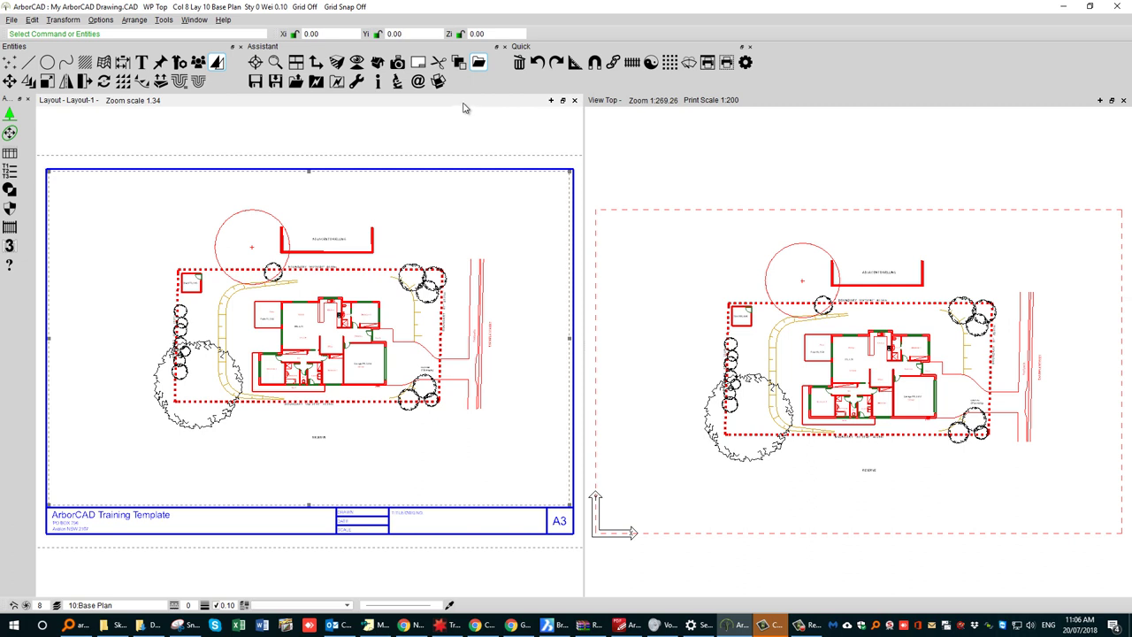
pyautogui.doubleClick(464, 104)
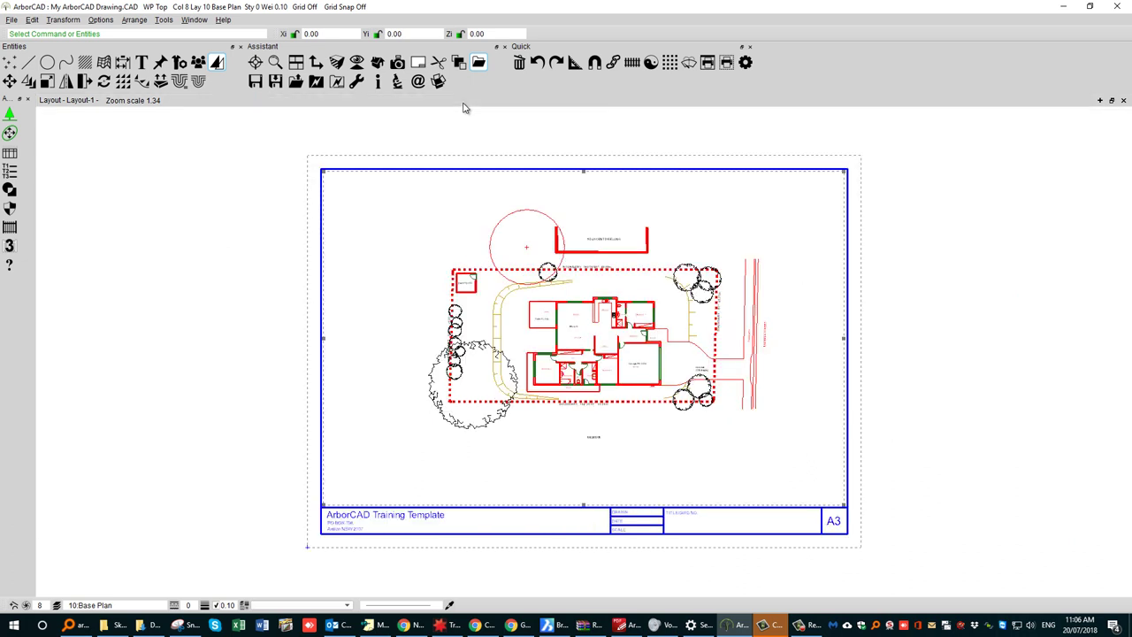
pyautogui.doubleClick(464, 103)
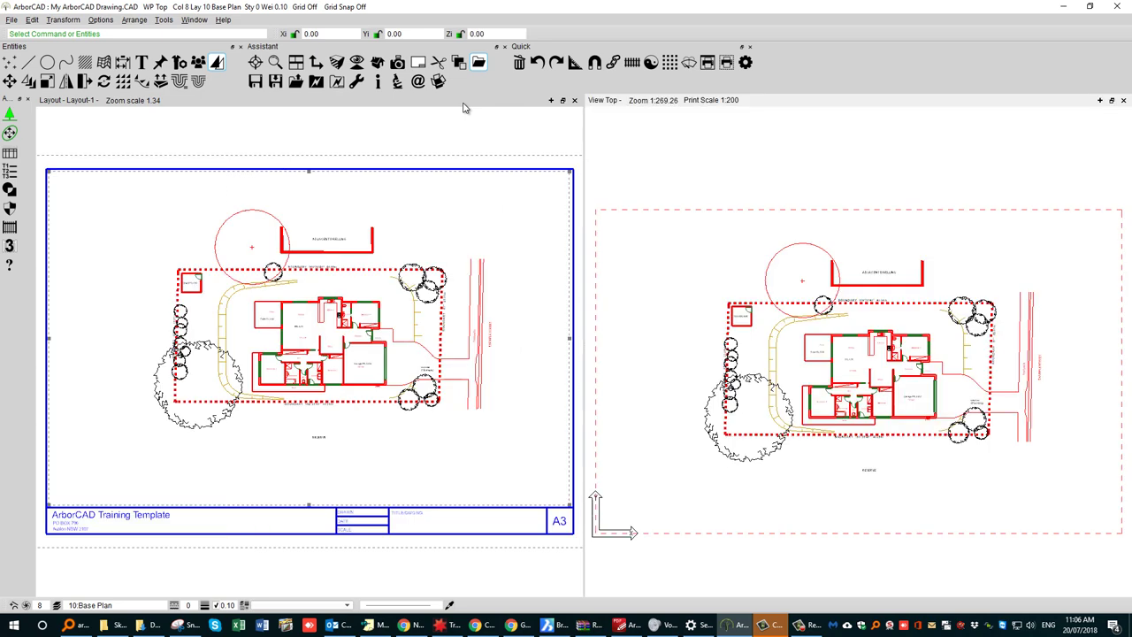
pyautogui.doubleClick(804, 102)
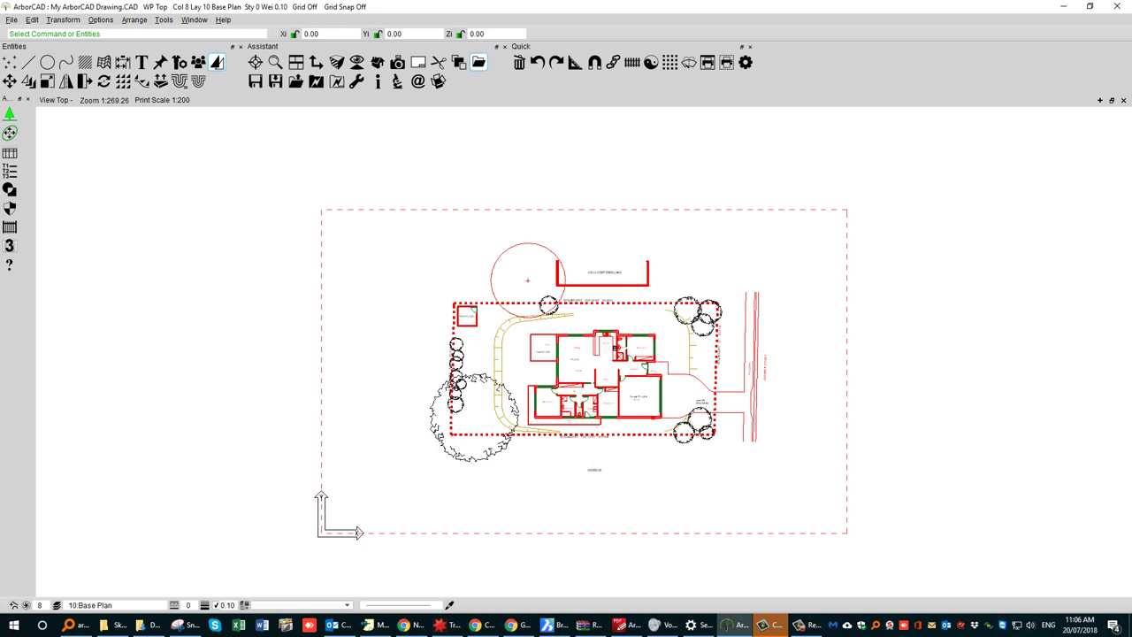
pyautogui.hotkey('alt', 'Tab')
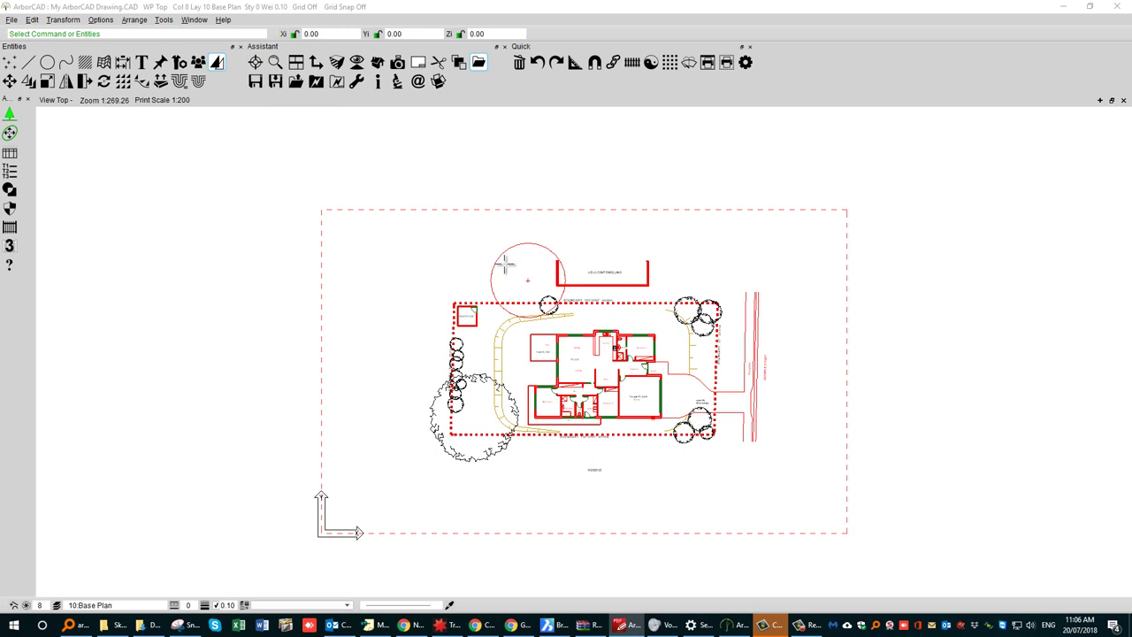
# Check the layers of the neighbouring dwelling's wall and the driveway line in their properties without changing anything.
pyautogui.doubleClick(623, 285)
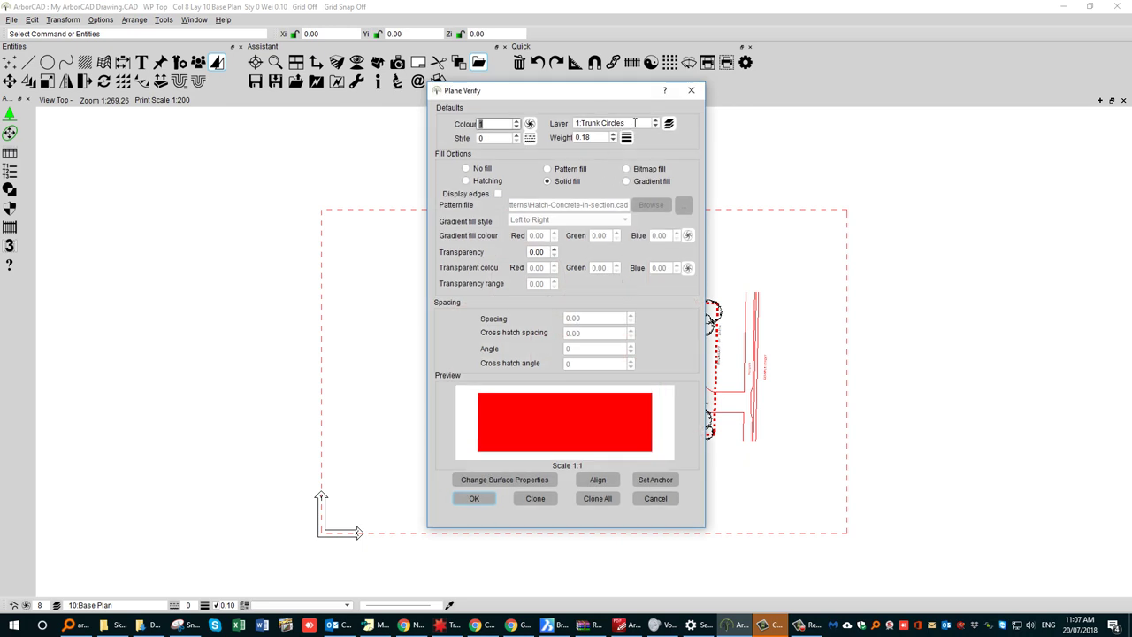
pyautogui.press('Return')
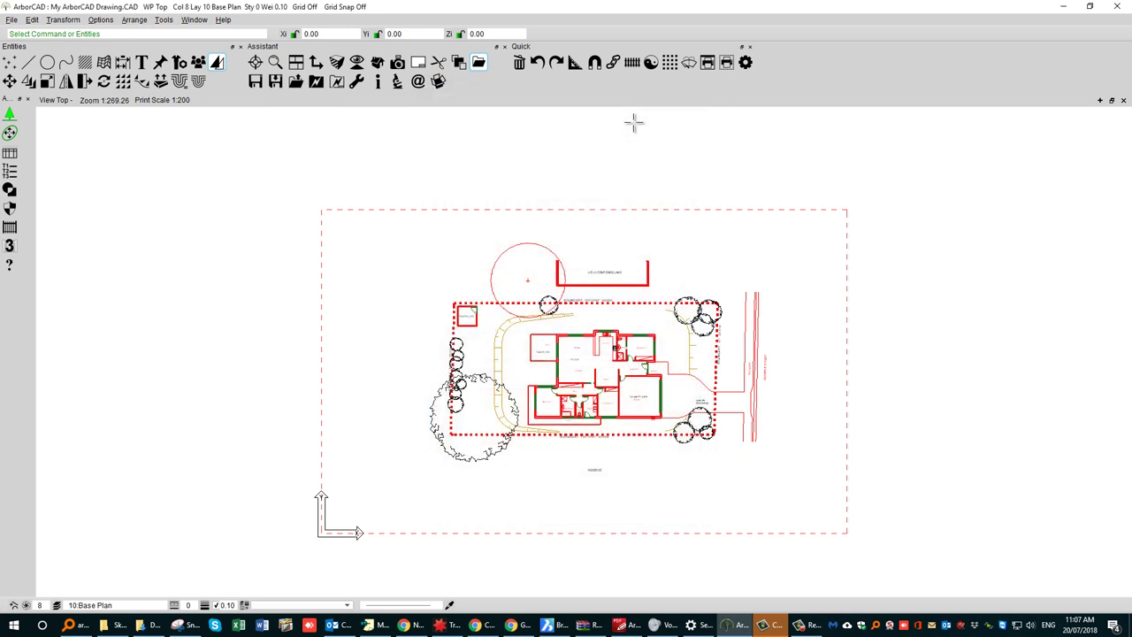
pyautogui.doubleClick(677, 375)
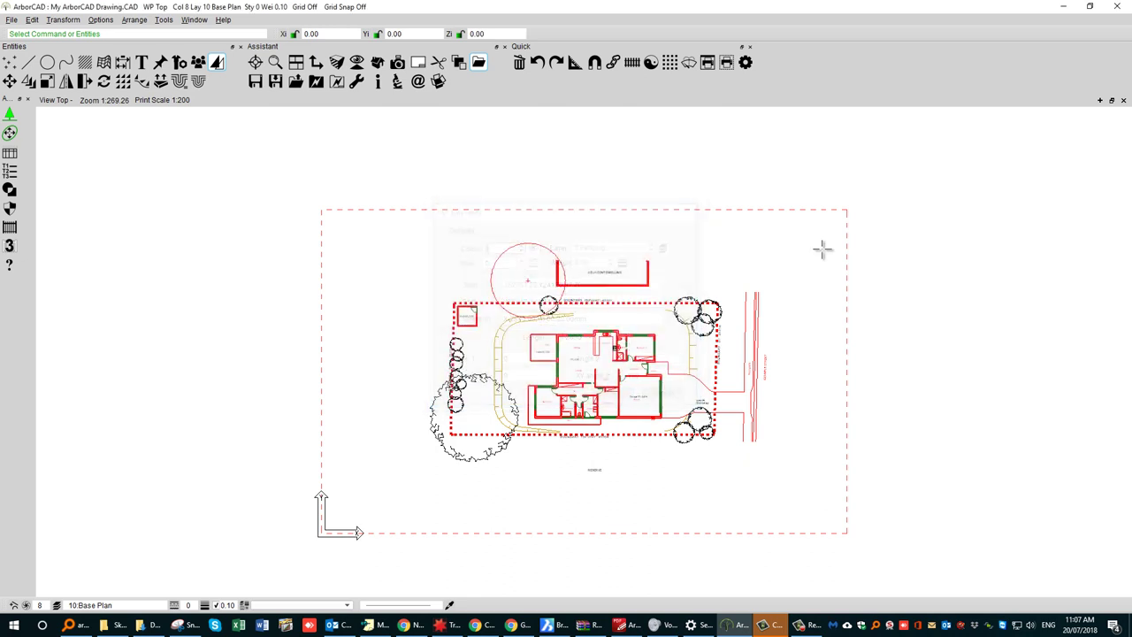
pyautogui.press('Escape')
# Select the entire pasted plan inside the dashed boundary and move it to layer 10, Base Plan.
pyautogui.moveTo(388, 506)
pyautogui.mouseDown()
pyautogui.moveTo(601, 440)
pyautogui.moveTo(776, 313)
pyautogui.moveTo(794, 224)
pyautogui.mouseUp()
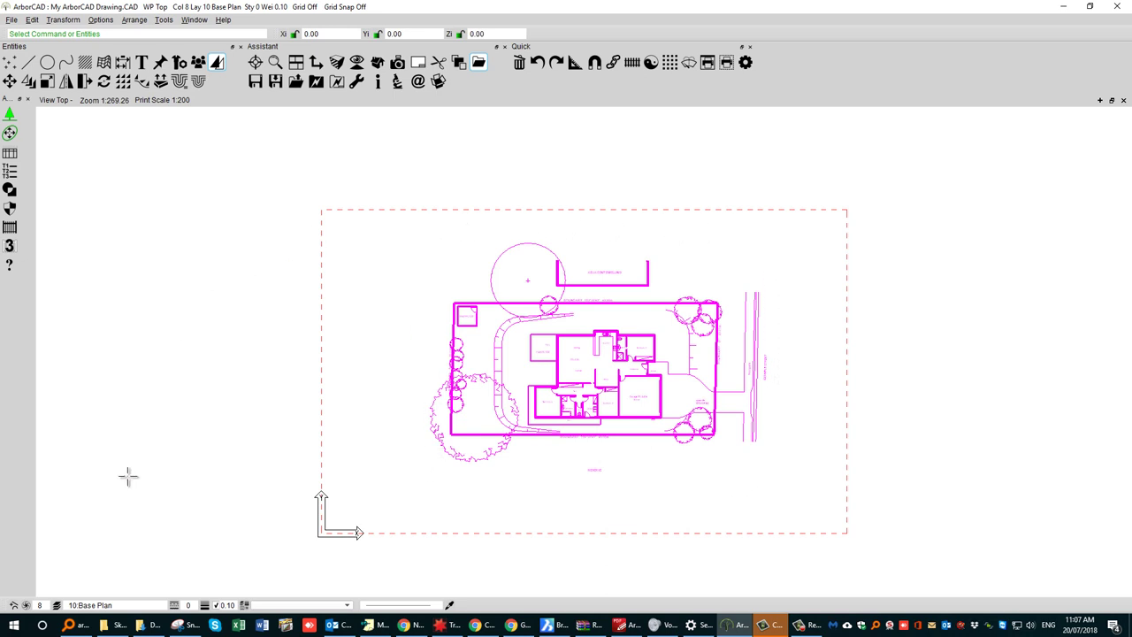
pyautogui.click(57, 605)
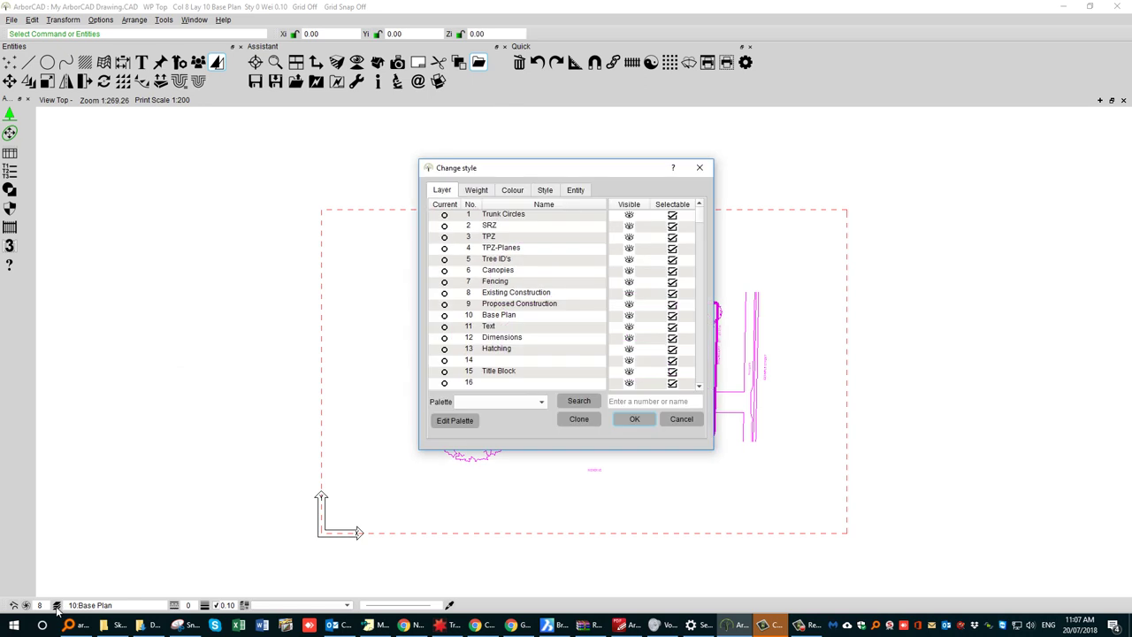
pyautogui.click(488, 317)
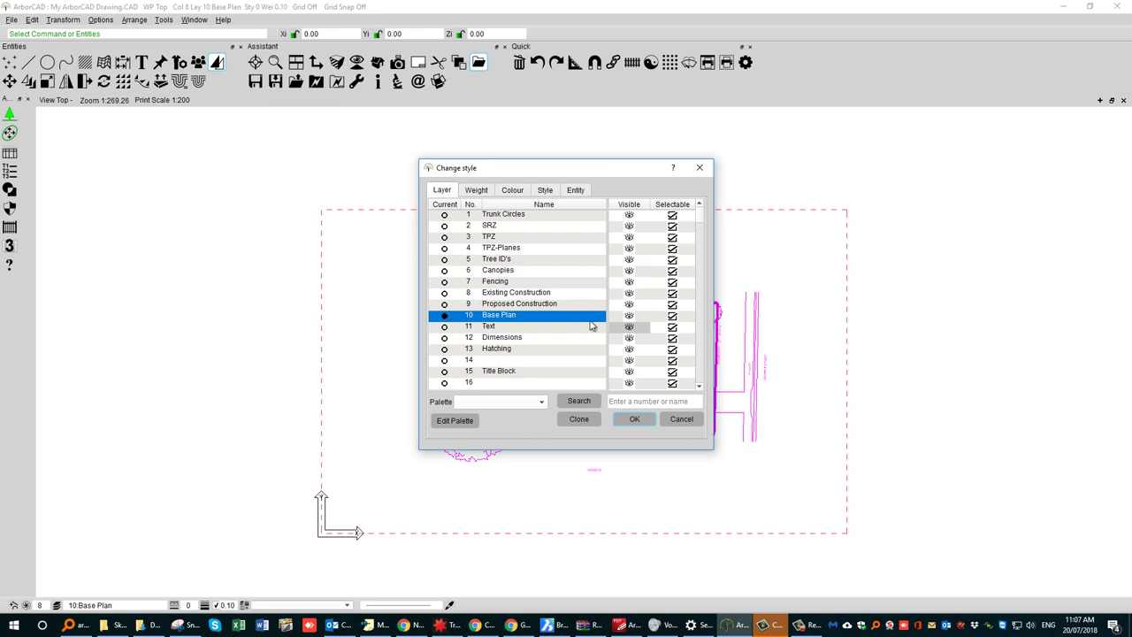
pyautogui.click(634, 421)
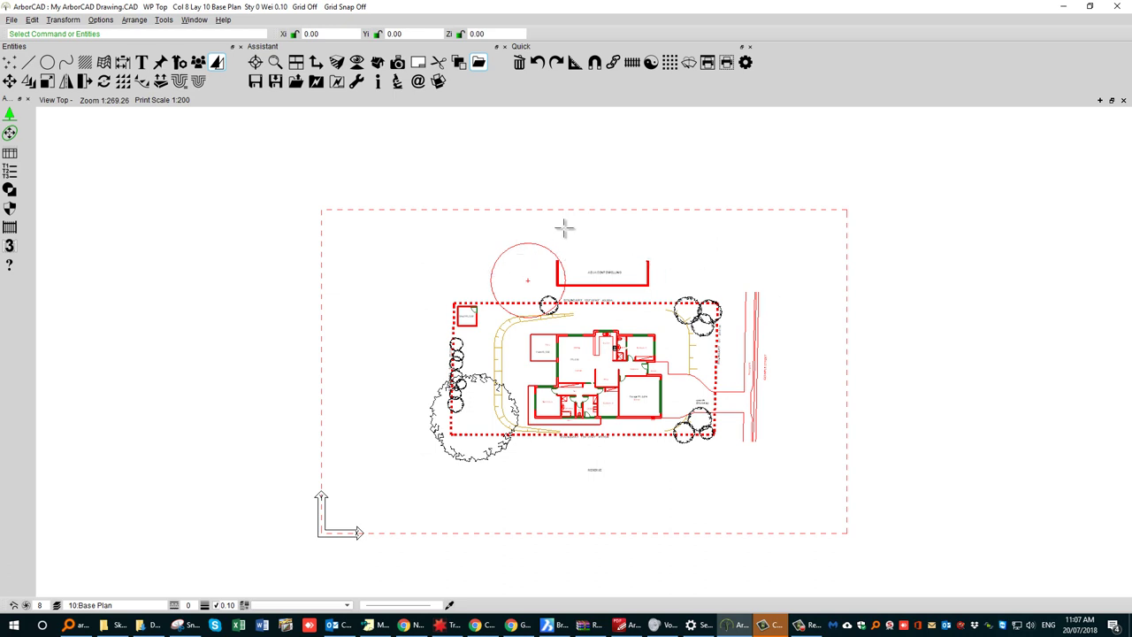
# Check the layer assigned to the large tree circle in its properties and leave without changes.
pyautogui.doubleClick(534, 246)
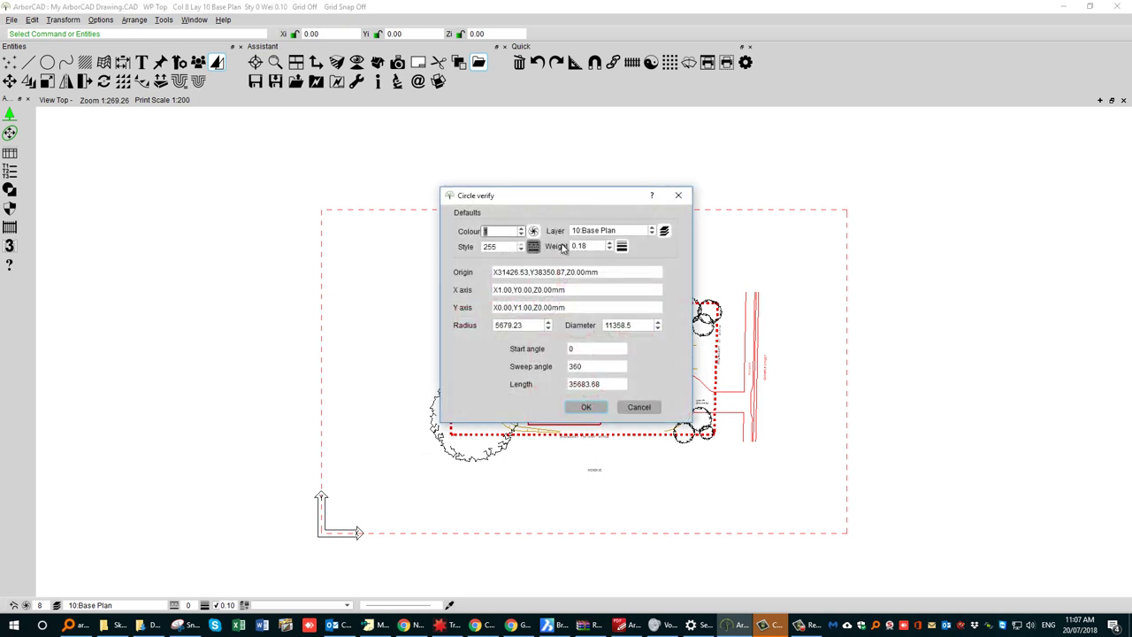
pyautogui.click(623, 229)
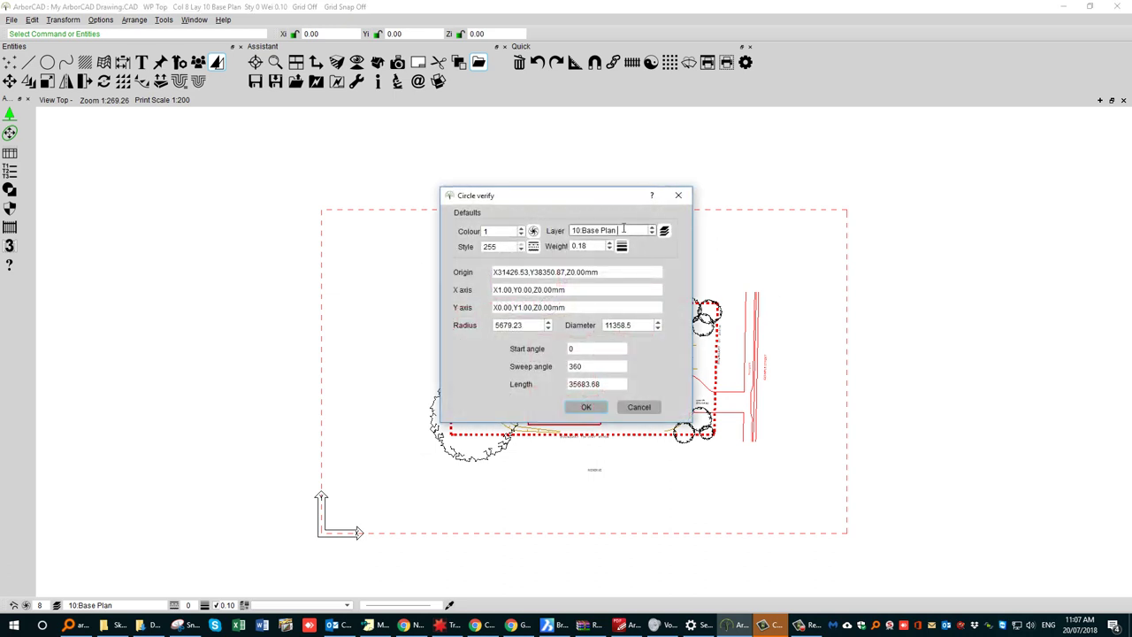
pyautogui.click(638, 407)
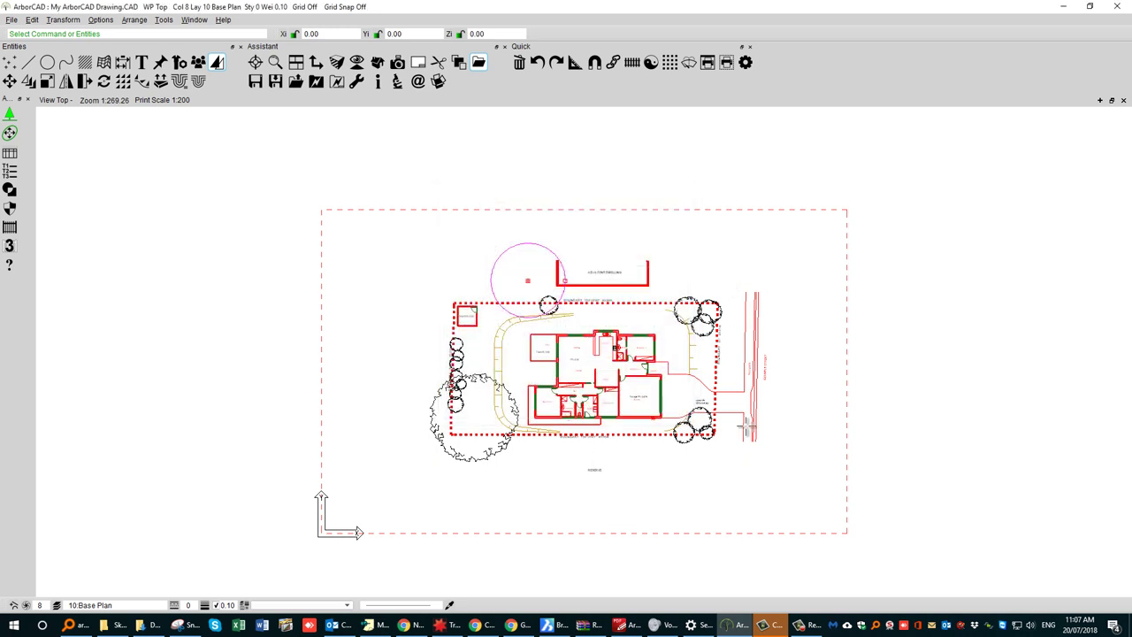
# Check the layer of the driveway edge lines in their properties and leave them unchanged.
pyautogui.doubleClick(733, 392)
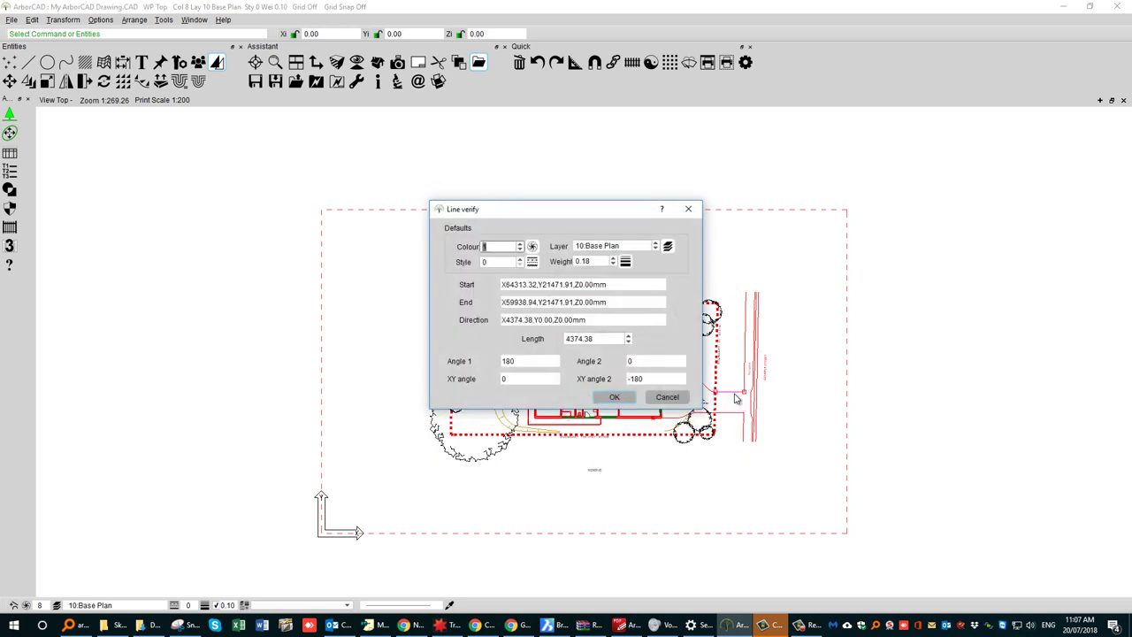
pyautogui.press('Escape')
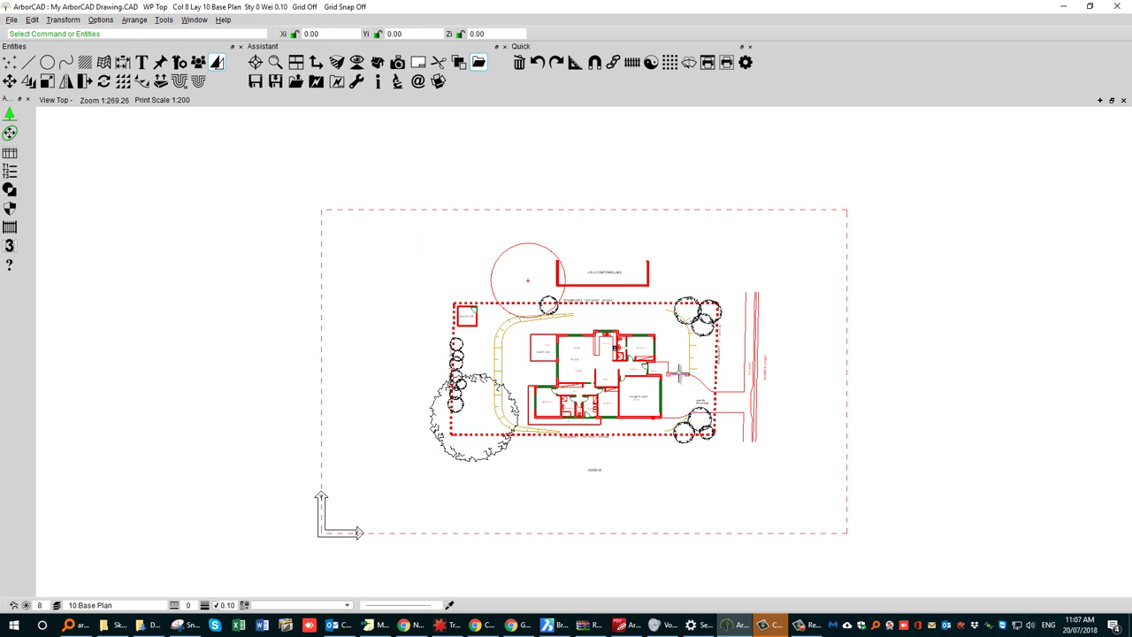
pyautogui.doubleClick(679, 374)
pyautogui.press('Escape')
# Save the drawing with the base plan in it.
pyautogui.click(630, 625)
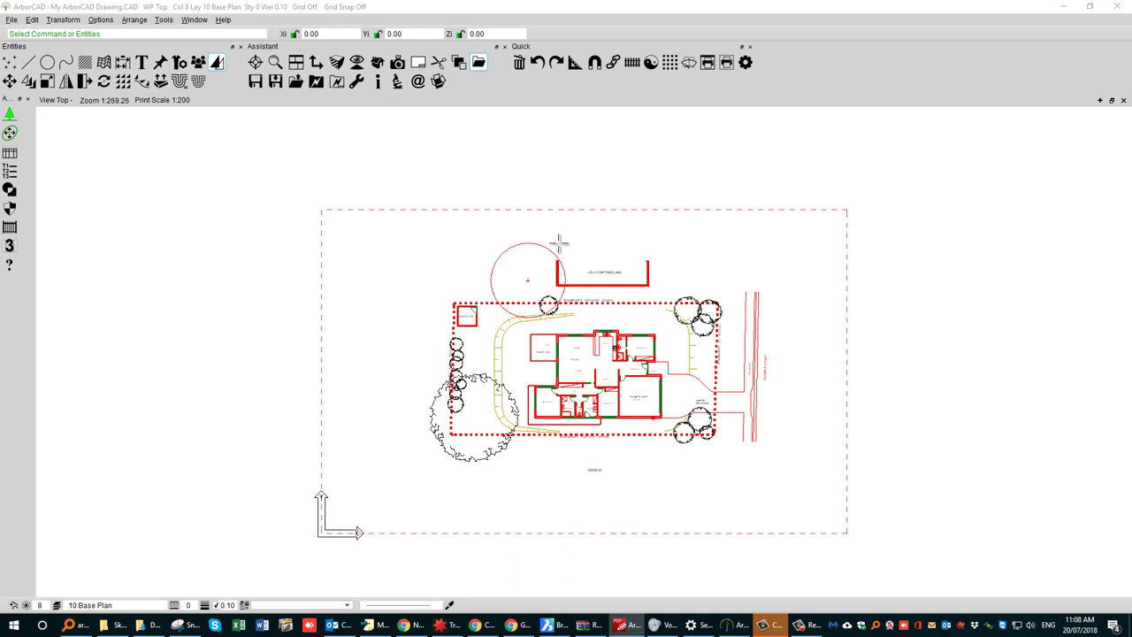
pyautogui.click(256, 81)
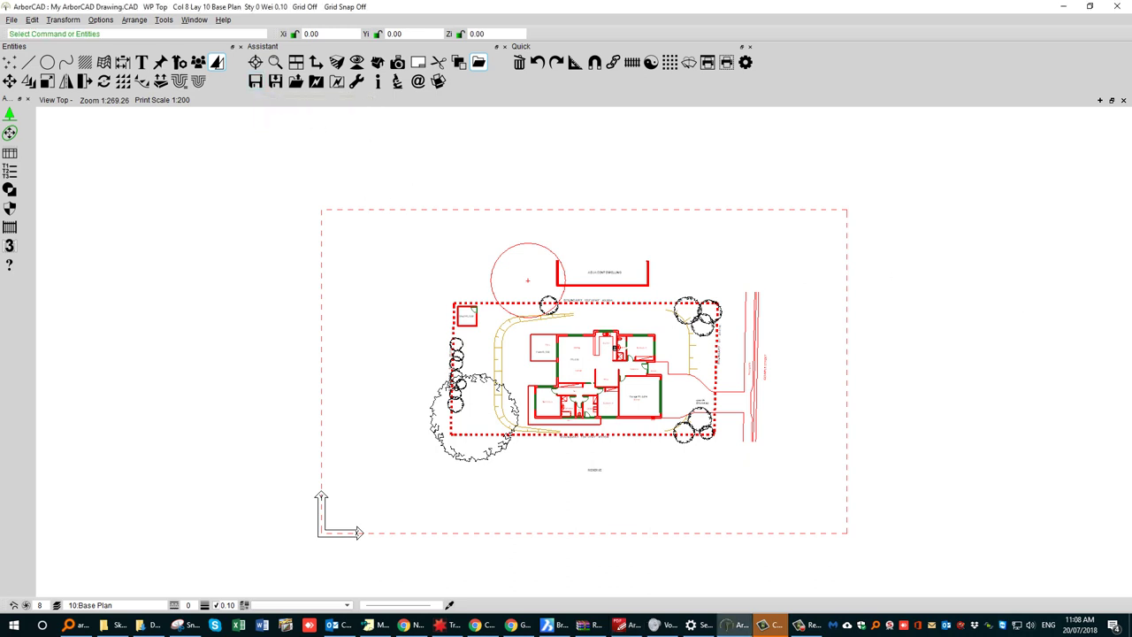
pyautogui.hotkey('alt', 'Tab')
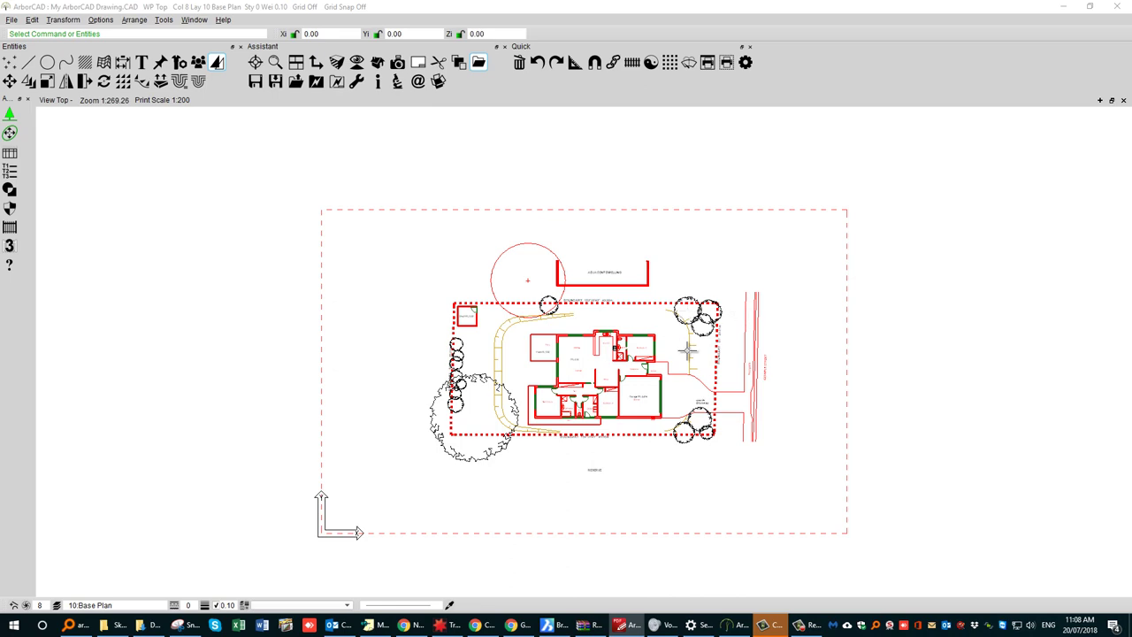
# Examine the site boundary corner beside the three small trees near the neighbouring dwelling and the street.
pyautogui.scroll(3, 687, 351)
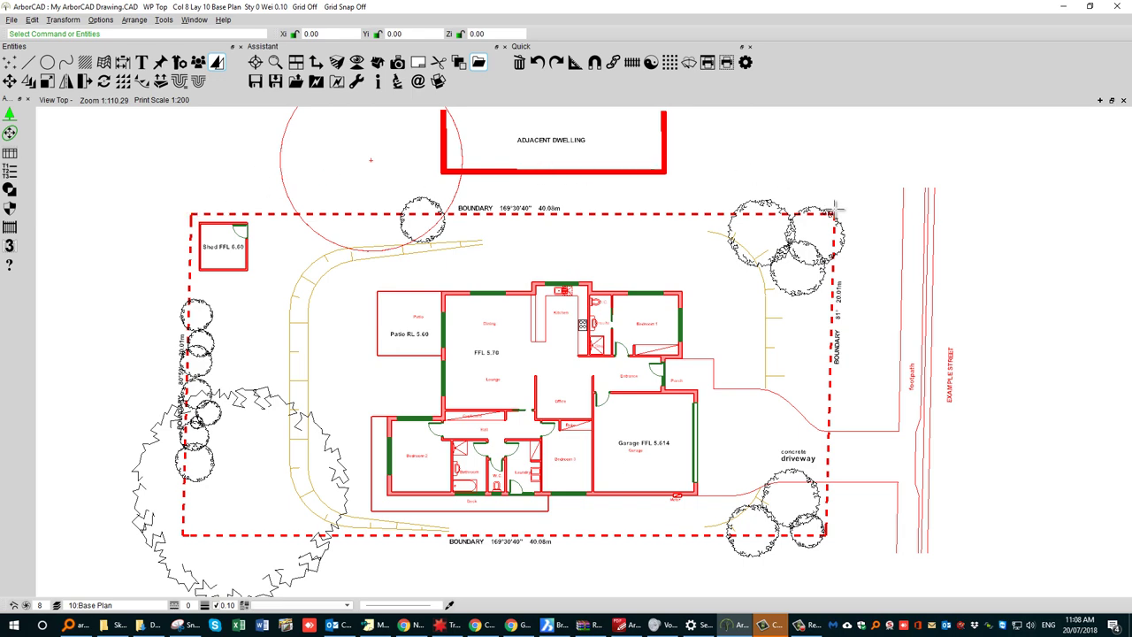
pyautogui.scroll(6, 833, 208)
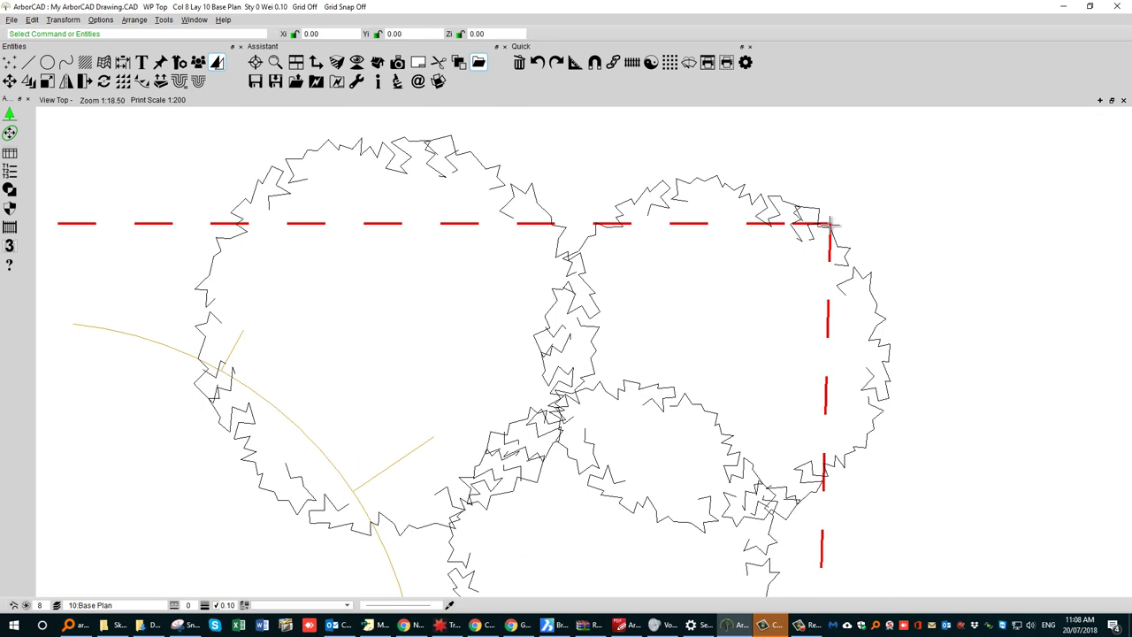
pyautogui.scroll(-9, 833, 217)
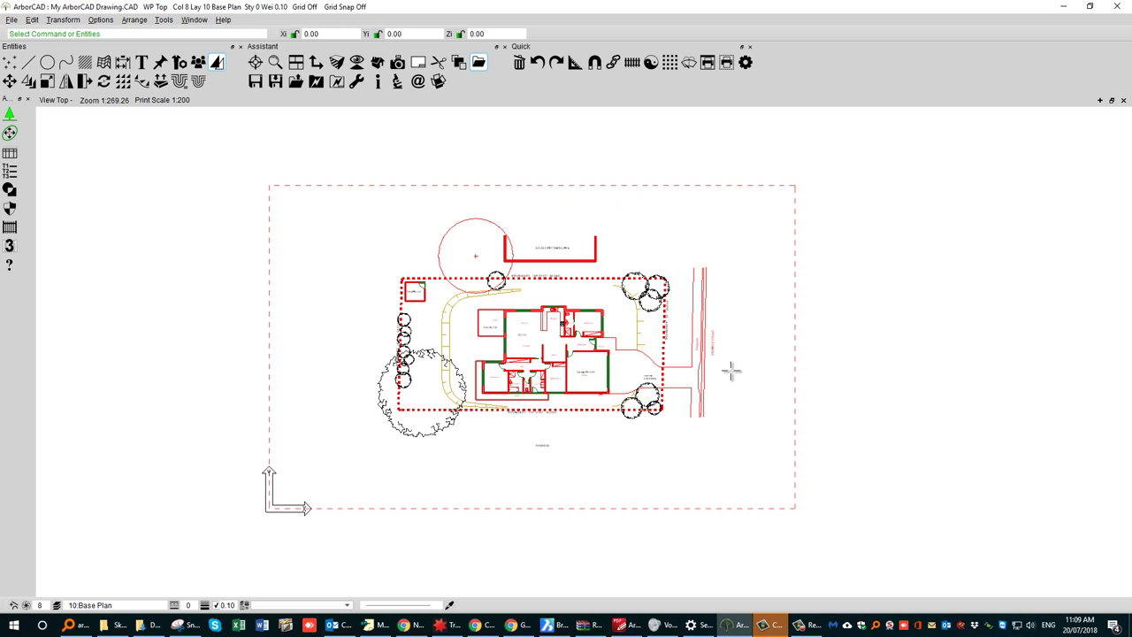
# Switch to Excel and open My-ArborCAD-Training-Data.xlsx from the Training folder in C:\Users\Public\ArborCAD-v7.
pyautogui.click(238, 625)
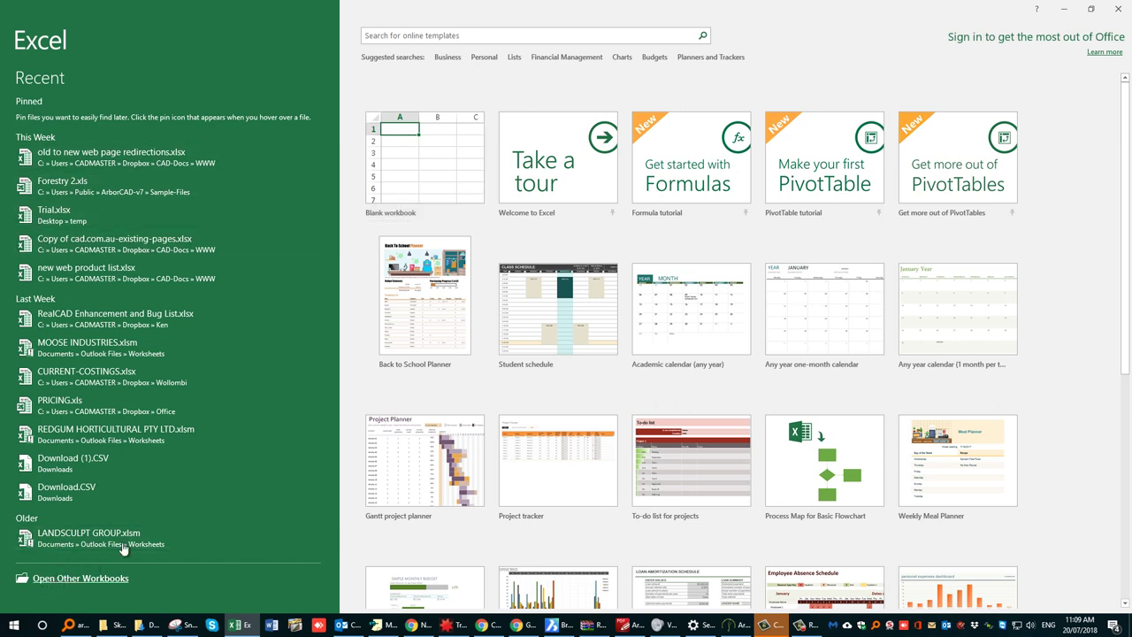
pyautogui.click(88, 577)
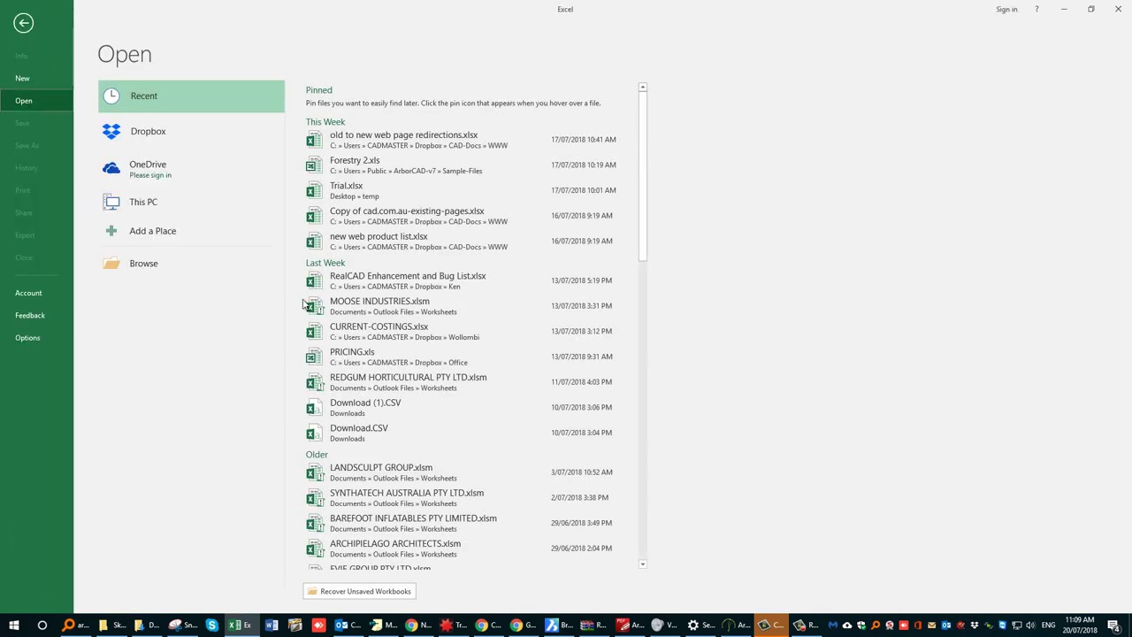
pyautogui.click(143, 264)
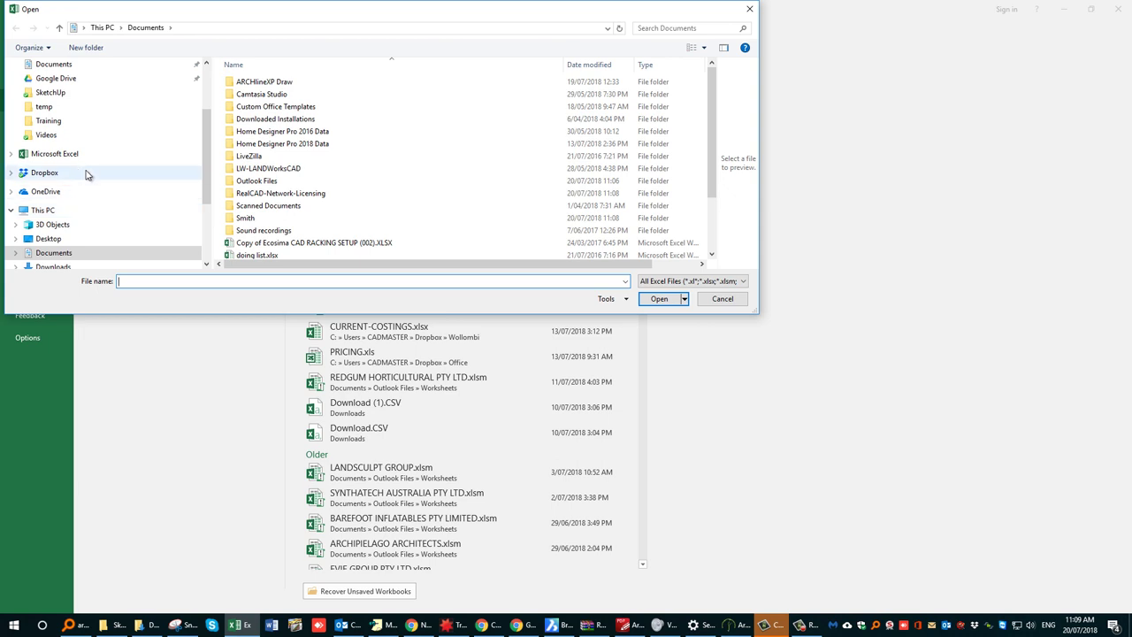
pyautogui.scroll(-2, 85, 175)
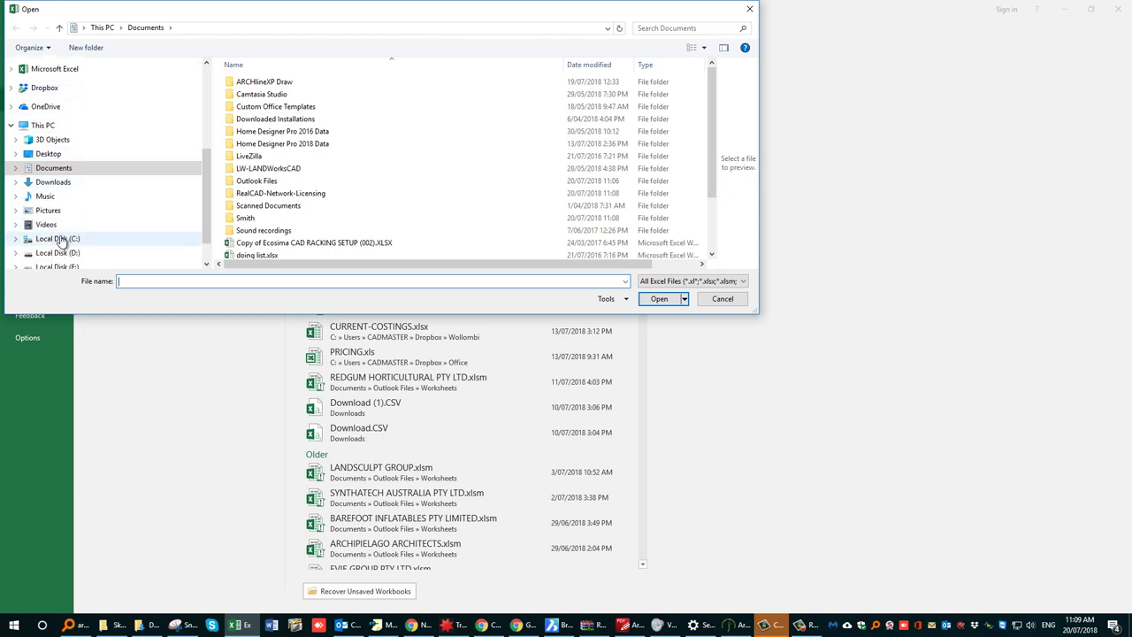
pyautogui.click(60, 241)
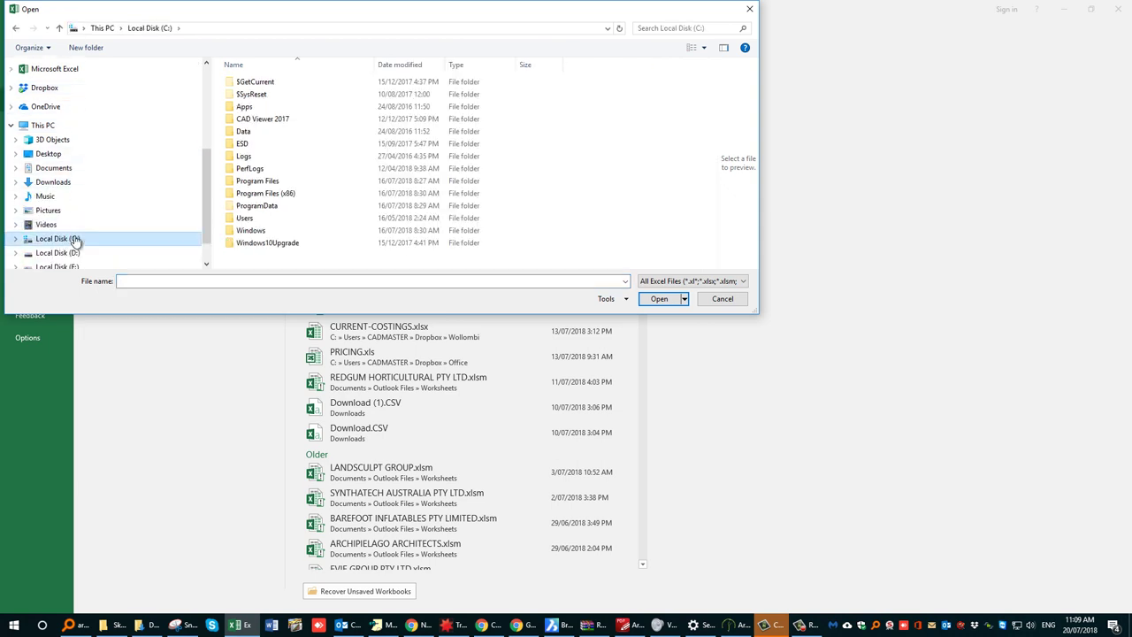
pyautogui.doubleClick(244, 218)
pyautogui.doubleClick(246, 118)
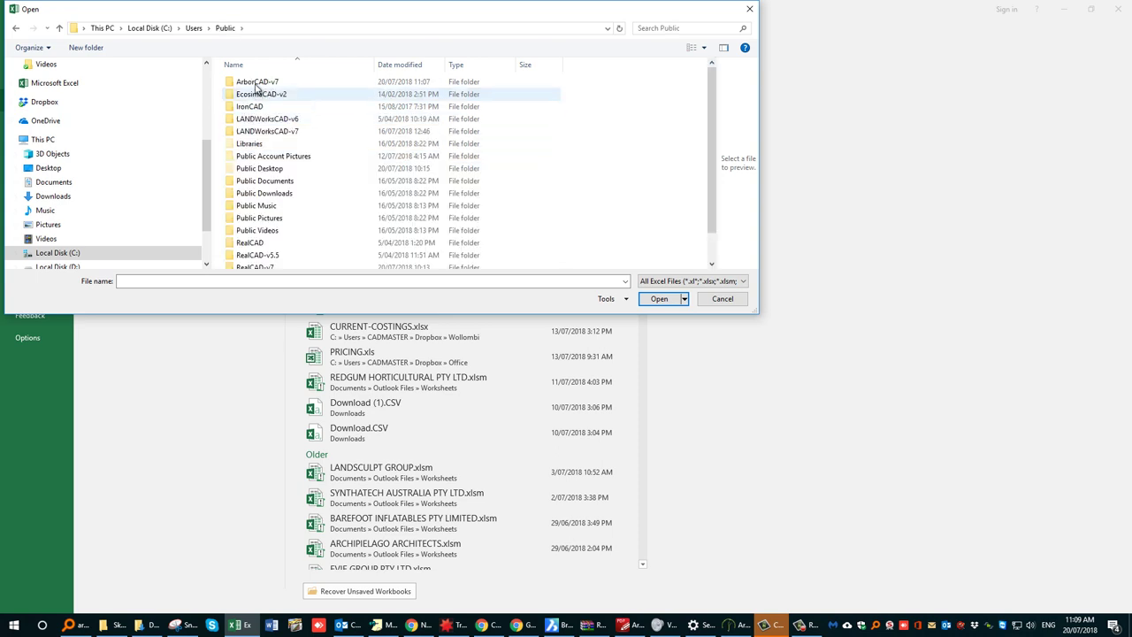
pyautogui.doubleClick(256, 83)
pyautogui.doubleClick(251, 217)
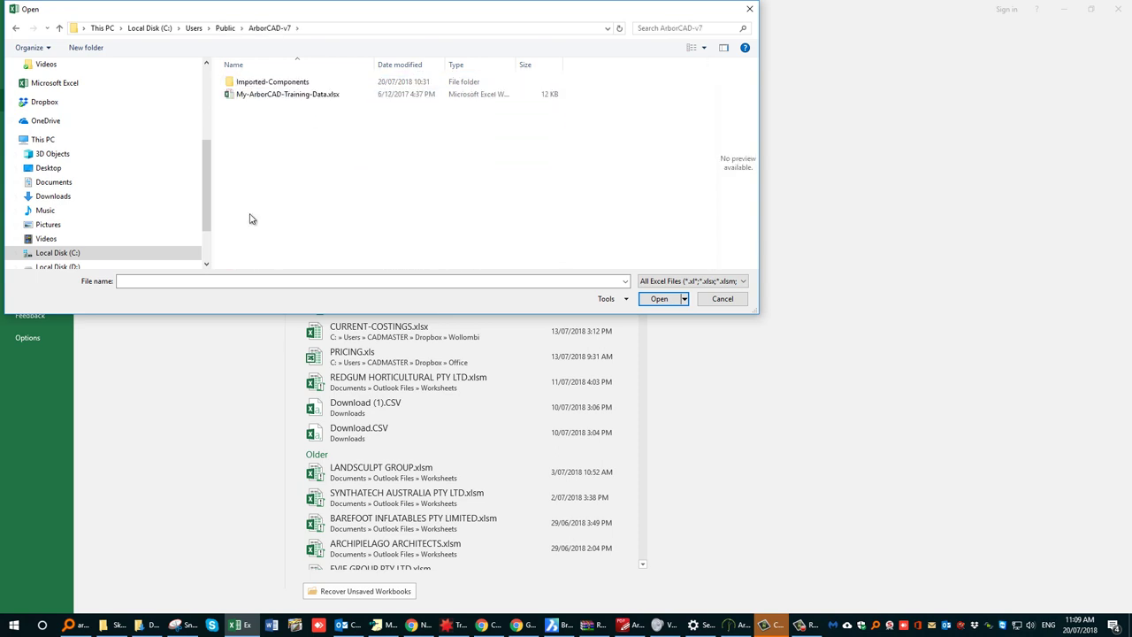
pyautogui.click(292, 95)
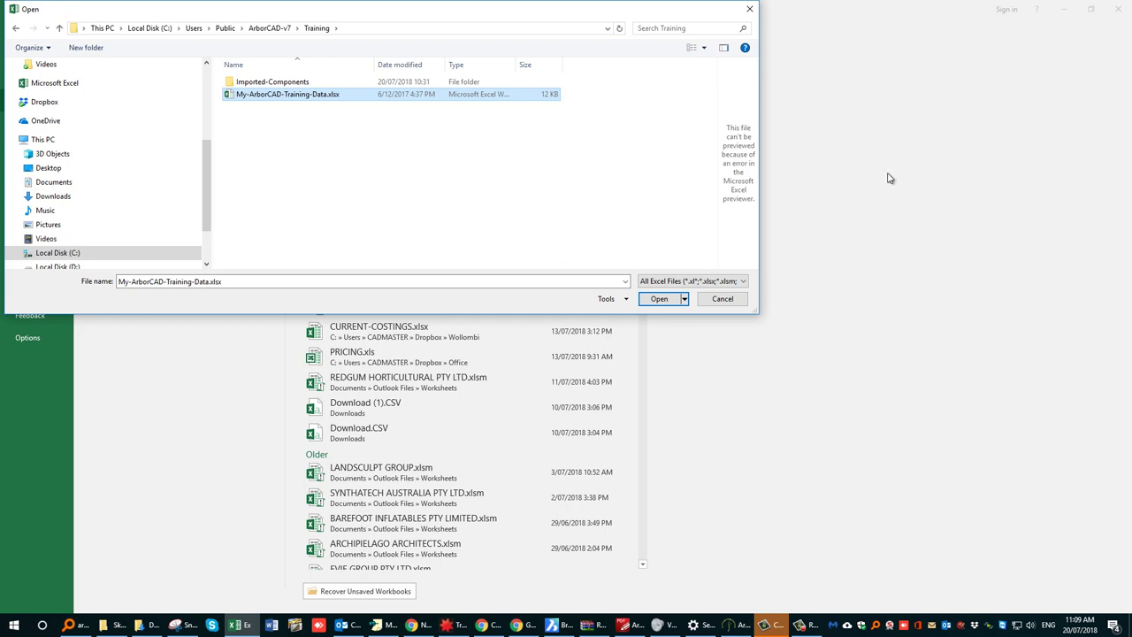
pyautogui.click(657, 299)
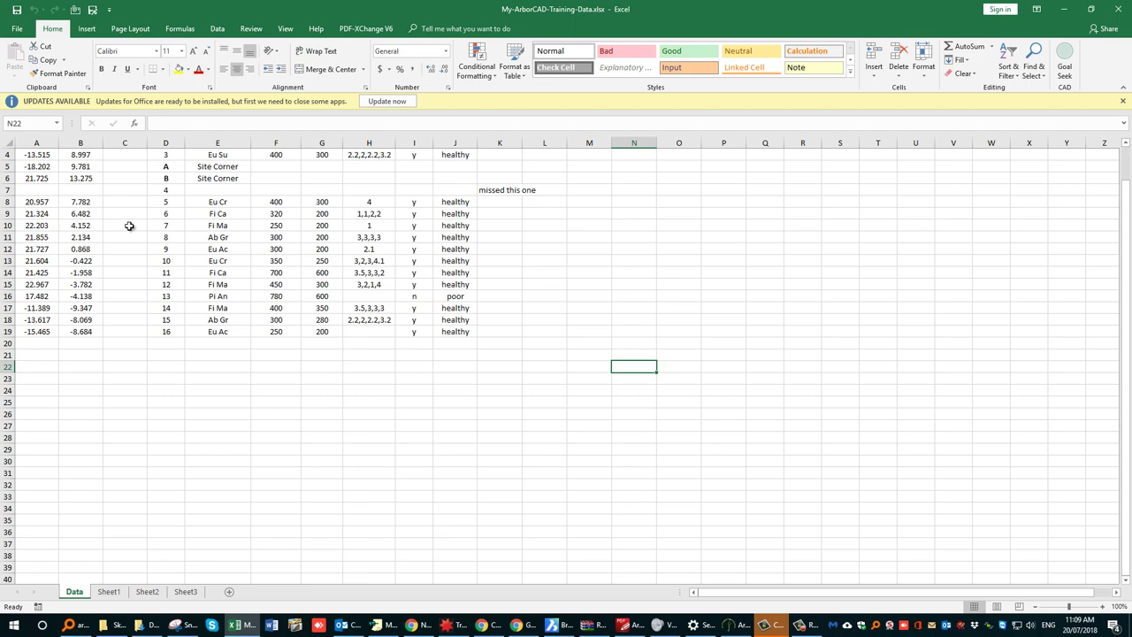
# Enlarge the Data sheet to 145% and examine the tree survey table from its Northing column onward.
pyautogui.scroll(1, 129, 225)
pyautogui.keyDown('ctrl'); pyautogui.scroll(1, 129, 226); pyautogui.keyUp('ctrl')
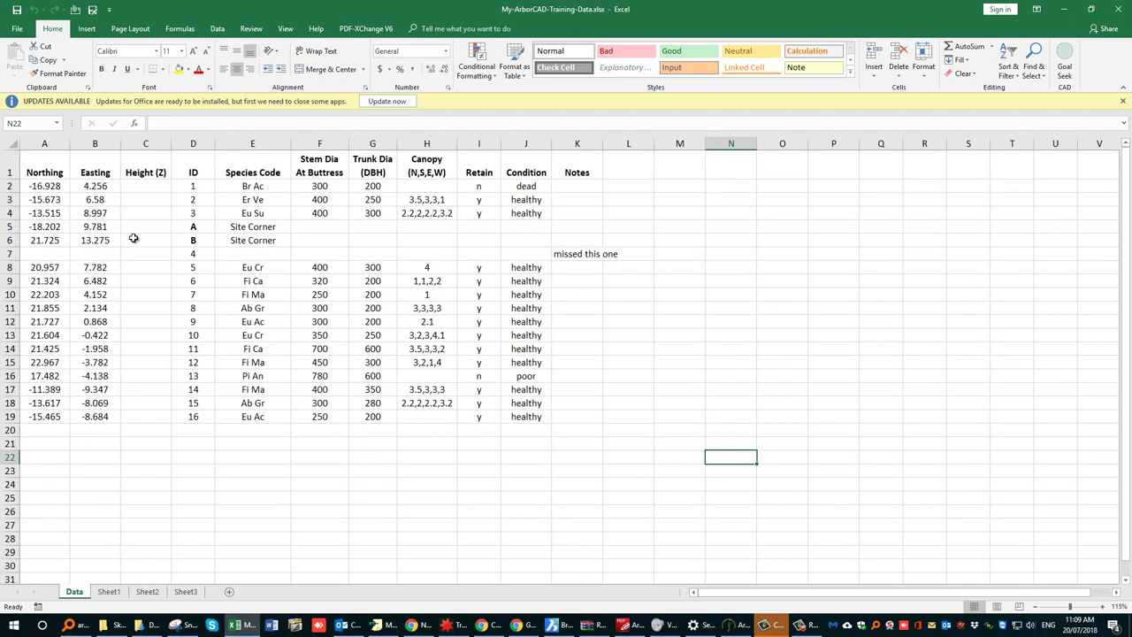
pyautogui.keyDown('ctrl'); pyautogui.scroll(1, 133, 238); pyautogui.keyUp('ctrl')
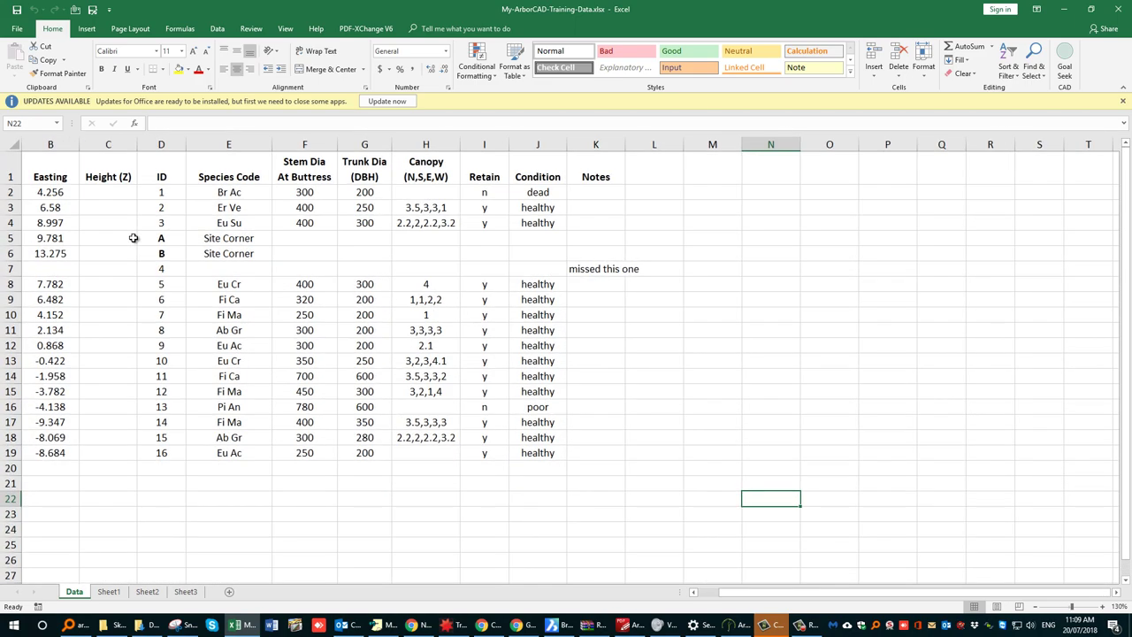
pyautogui.keyDown('ctrl'); pyautogui.scroll(1, 133, 238); pyautogui.keyUp('ctrl')
pyautogui.moveTo(131, 248); pyautogui.dragTo(35, 253)
pyautogui.click(291, 518)
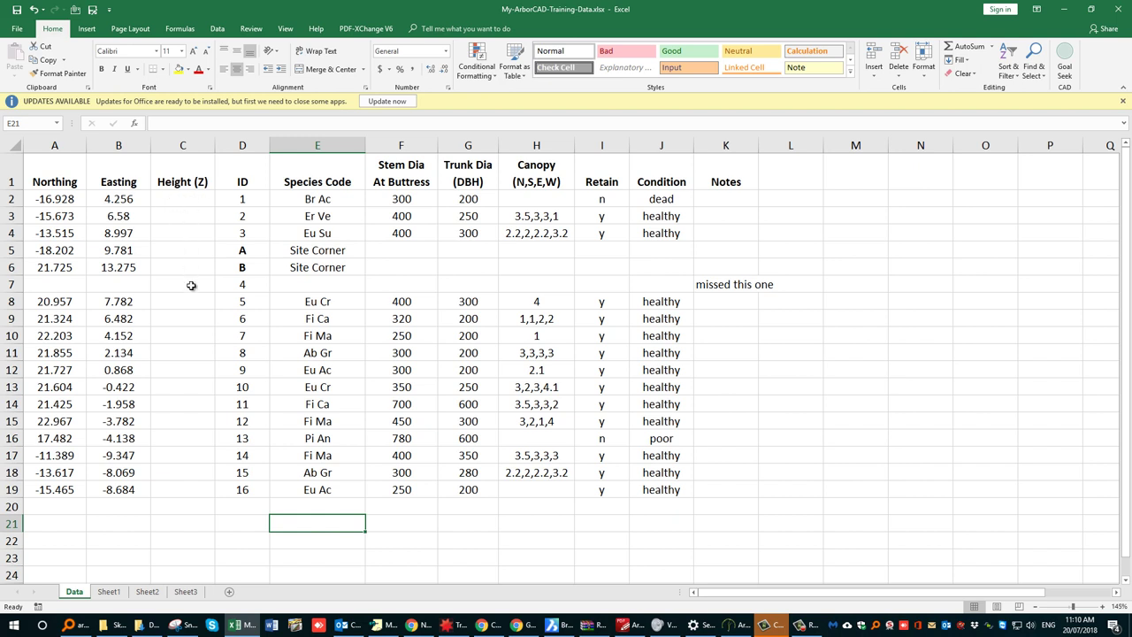
# Review the ID column entries for trees 1 to 3 and site corners A and B.
pyautogui.click(242, 198)
pyautogui.click(243, 216)
pyautogui.click(249, 233)
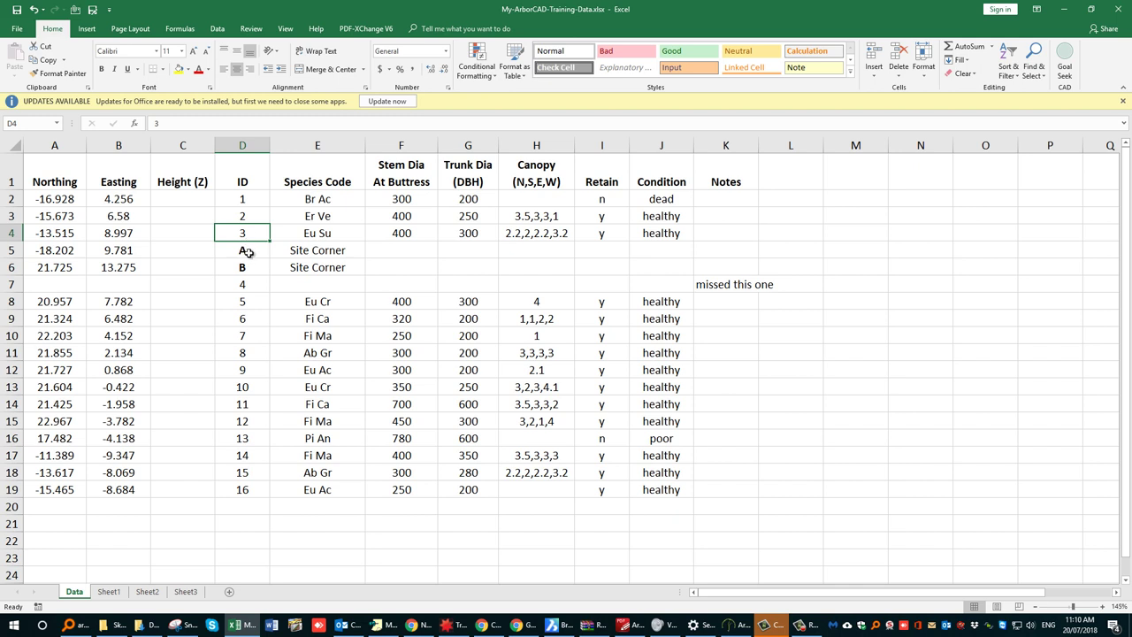
pyautogui.click(254, 250)
pyautogui.click(252, 267)
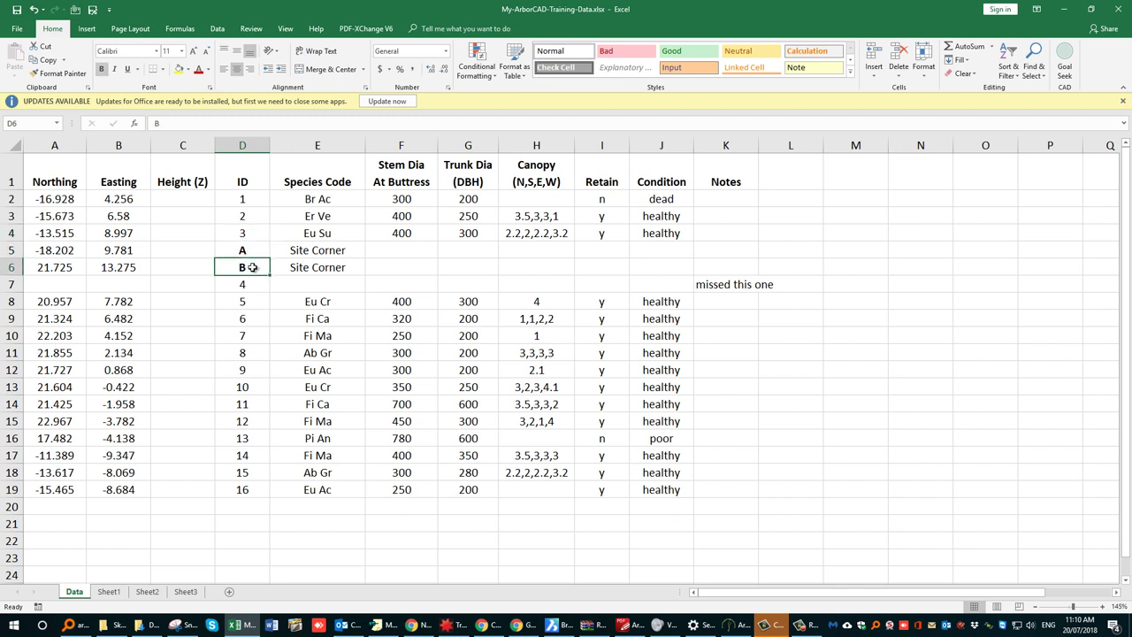
pyautogui.click(248, 250)
pyautogui.click(251, 267)
# Compare the plan behind the workbook with the Northing, Easting and Species Code entries for site corners A and B.
pyautogui.moveTo(252, 18); pyautogui.dragTo(454, 364)
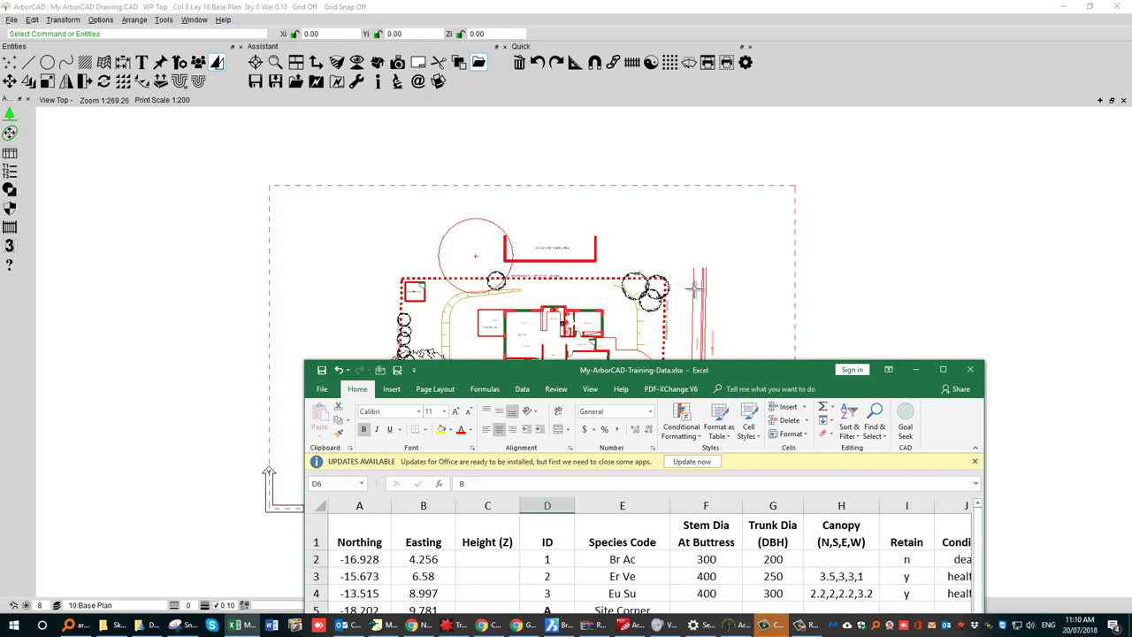
pyautogui.moveTo(730, 370); pyautogui.dragTo(569, 66)
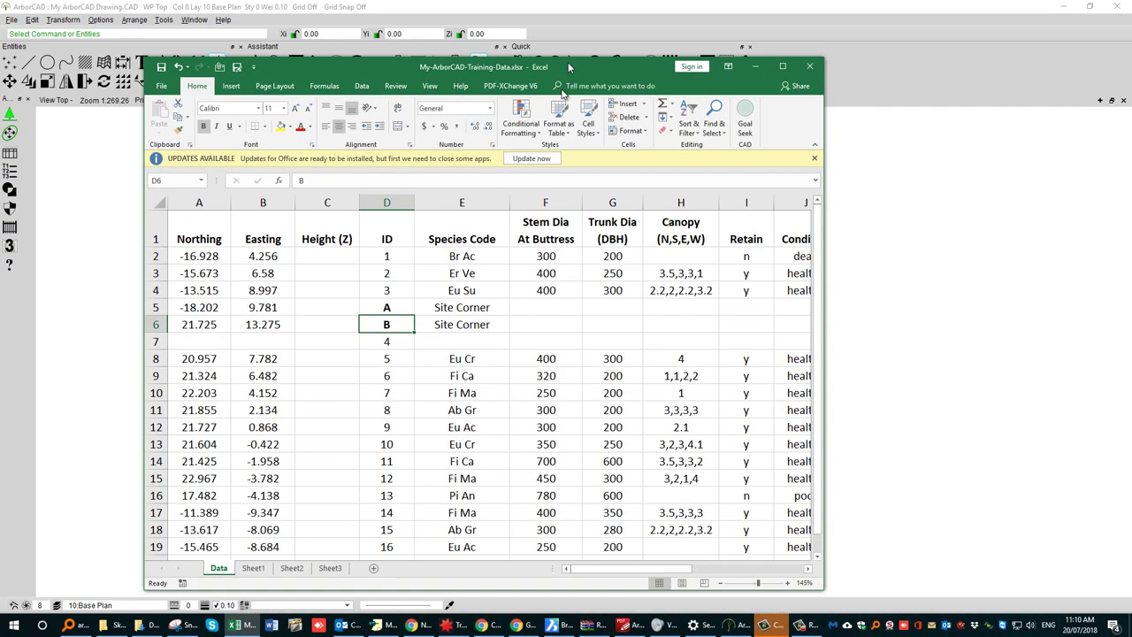
pyautogui.click(269, 305)
pyautogui.click(264, 320)
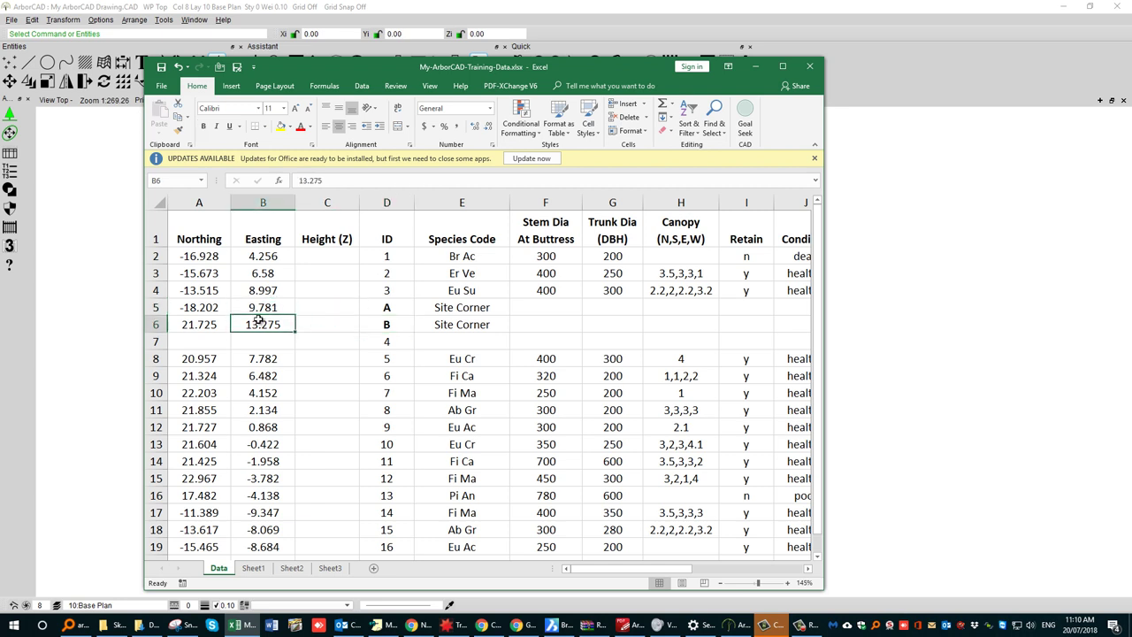
pyautogui.moveTo(217, 307); pyautogui.dragTo(241, 328)
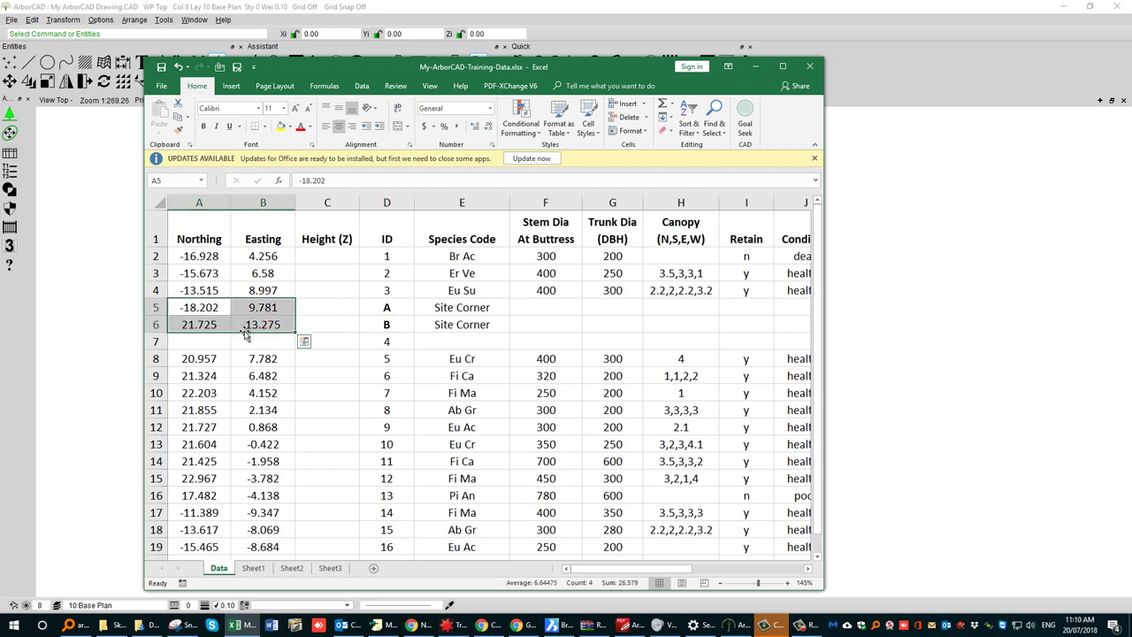
pyautogui.click(351, 309)
pyautogui.click(450, 309)
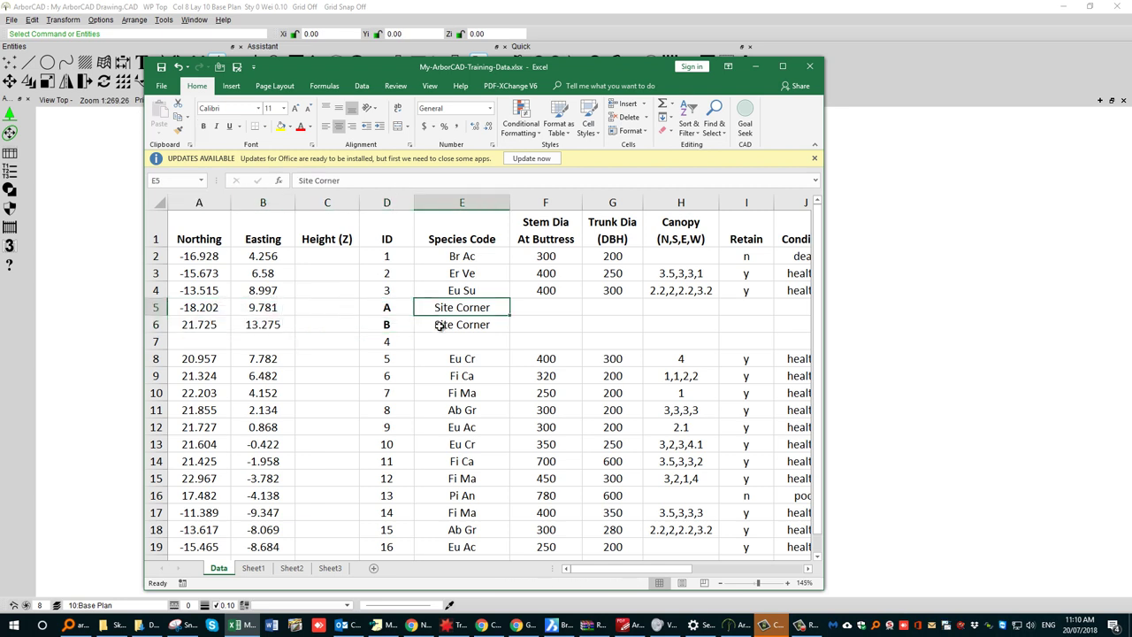
pyautogui.click(440, 326)
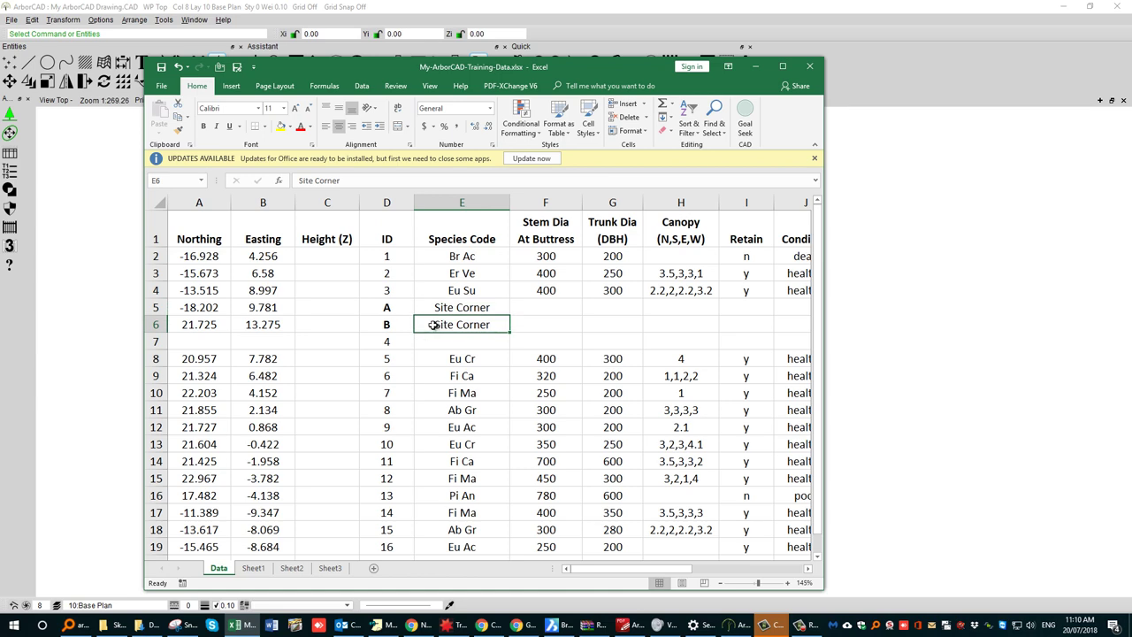
pyautogui.click(783, 67)
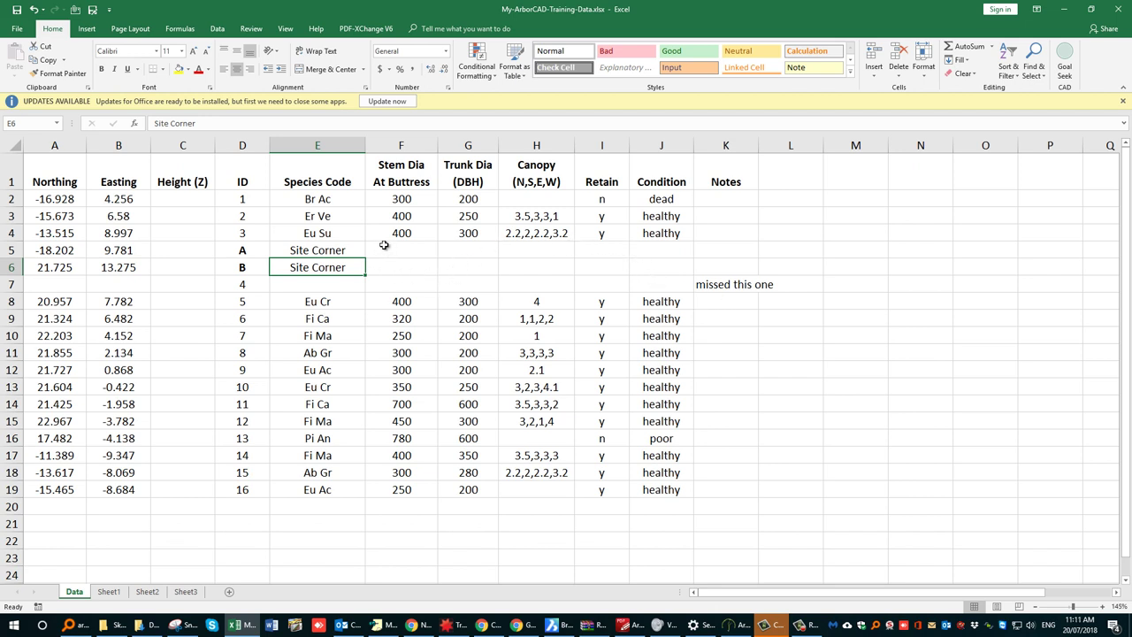
# Review the stem and trunk diameter cells for site corner A, tree 4's row and note, and the Canopy heading.
pyautogui.moveTo(394, 247); pyautogui.dragTo(460, 246)
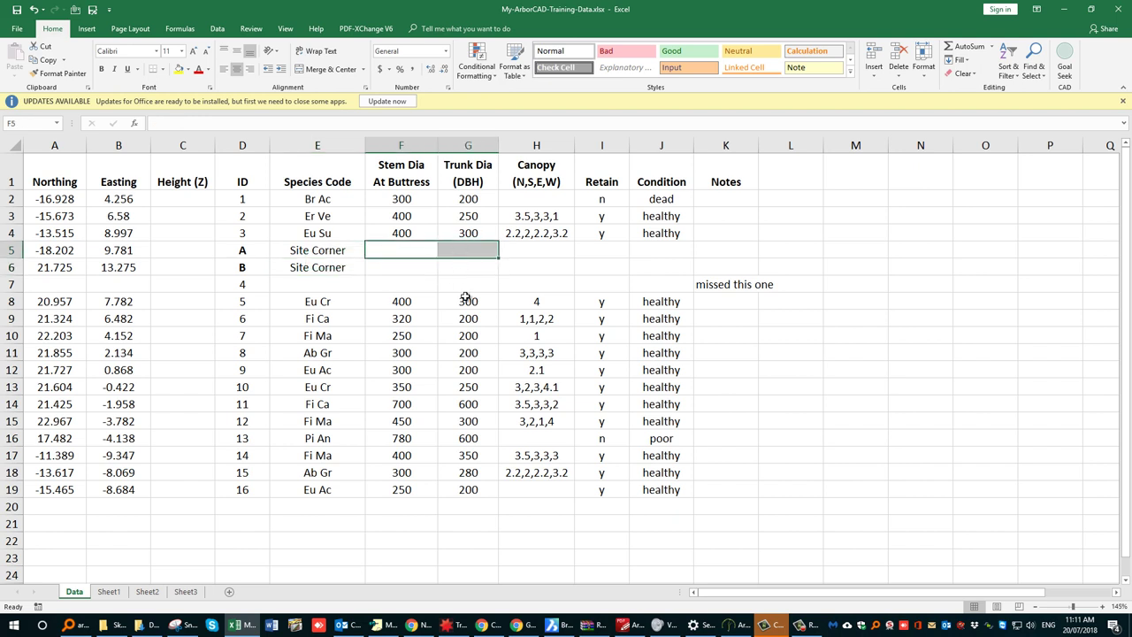
pyautogui.click(729, 288)
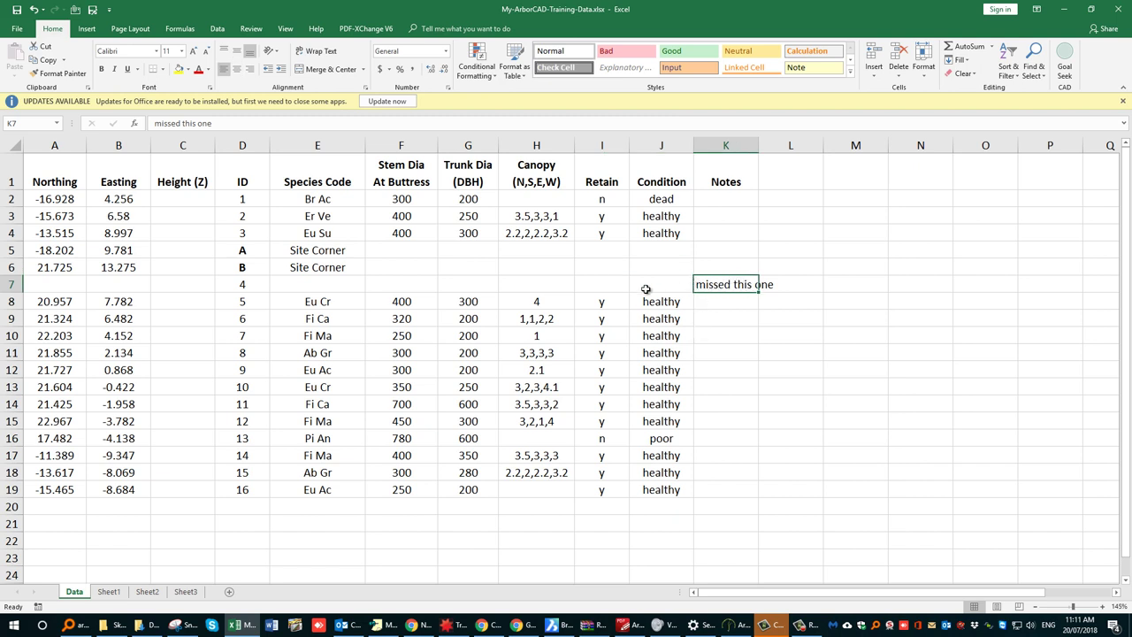
pyautogui.click(75, 287)
pyautogui.click(102, 283)
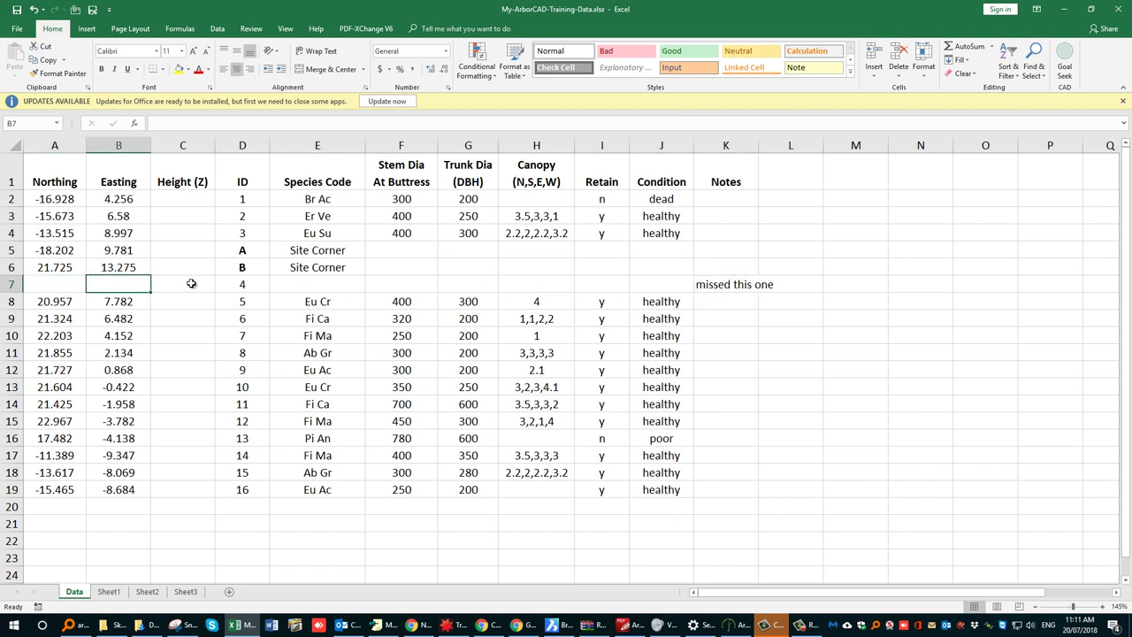
pyautogui.click(189, 283)
pyautogui.click(235, 285)
pyautogui.click(301, 285)
pyautogui.click(396, 285)
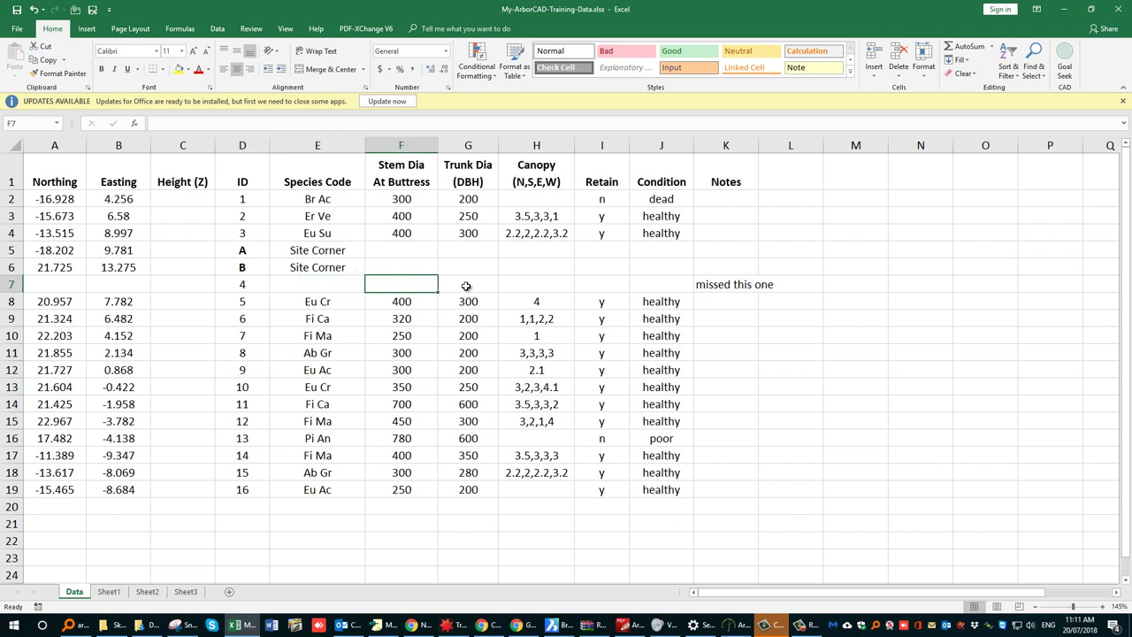
pyautogui.click(467, 285)
pyautogui.click(513, 289)
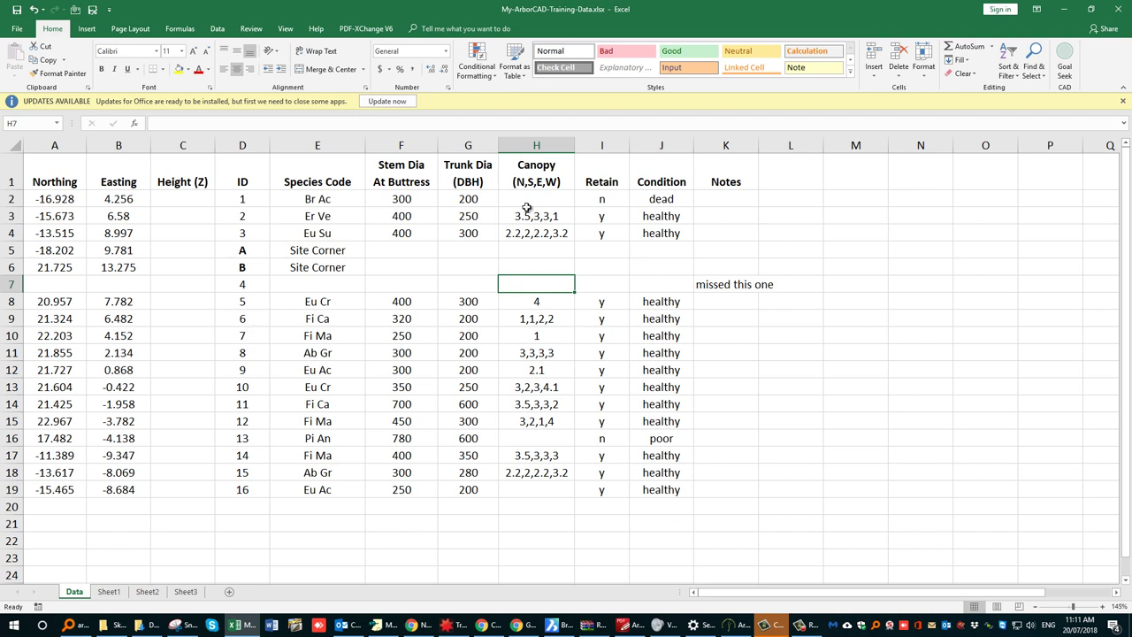
pyautogui.click(523, 167)
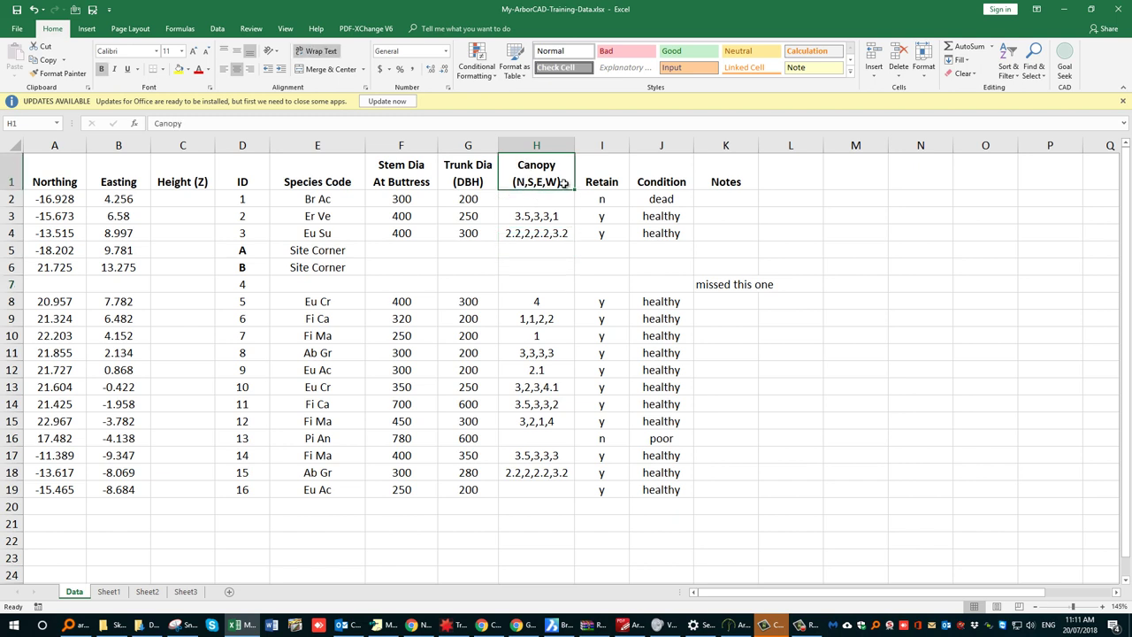
# Review the Canopy column entries for trees 2, 3, 5 and 13.
pyautogui.click(520, 217)
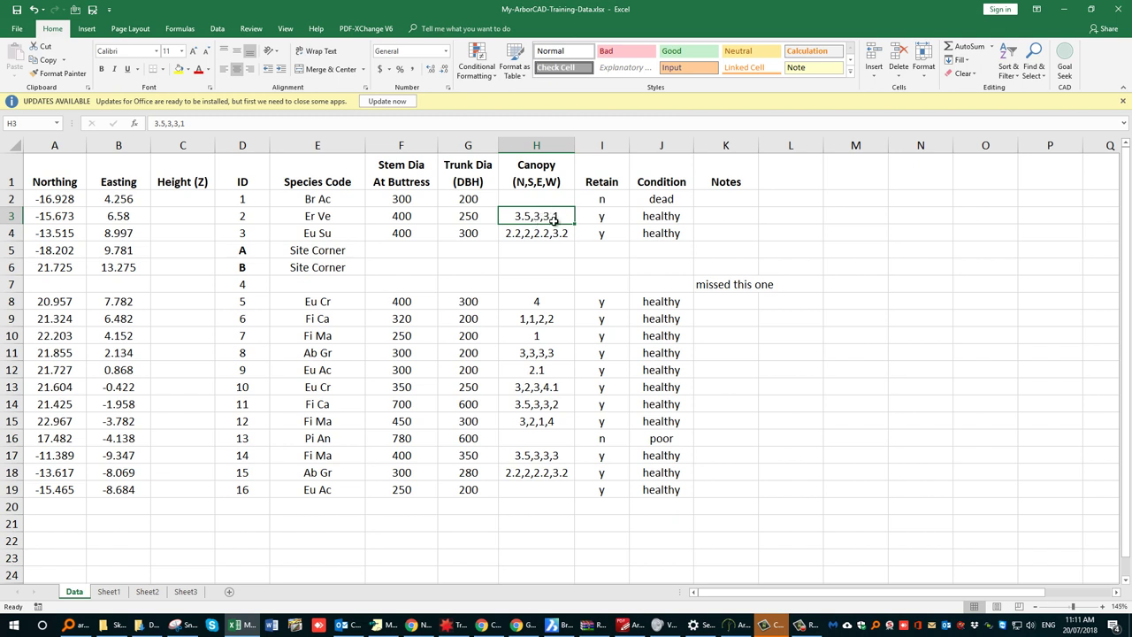
pyautogui.click(526, 238)
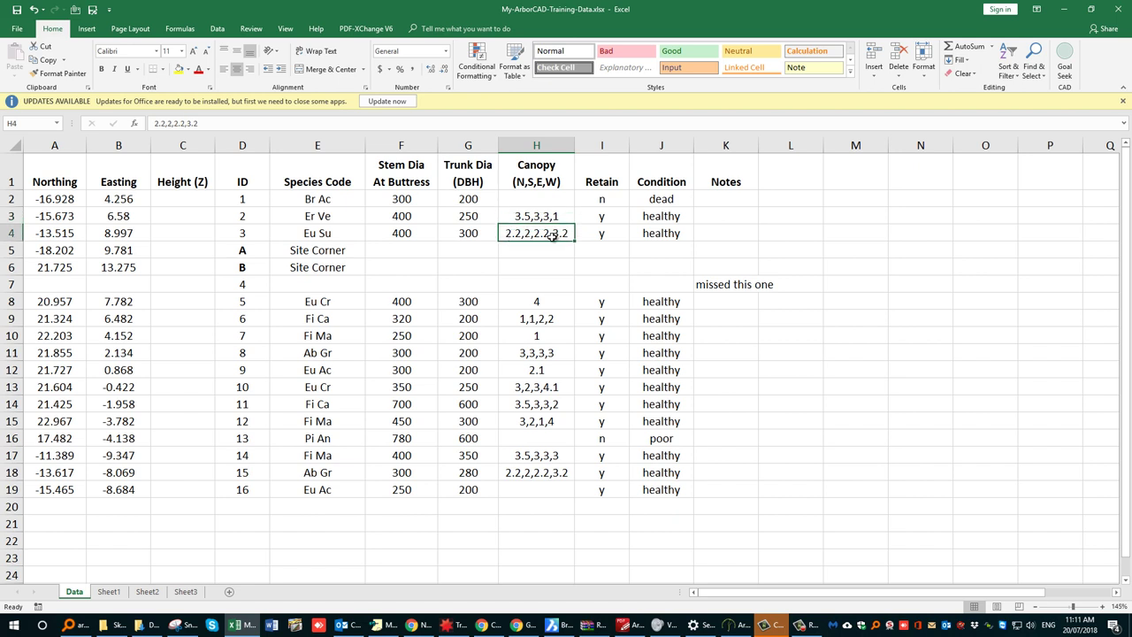
pyautogui.click(540, 301)
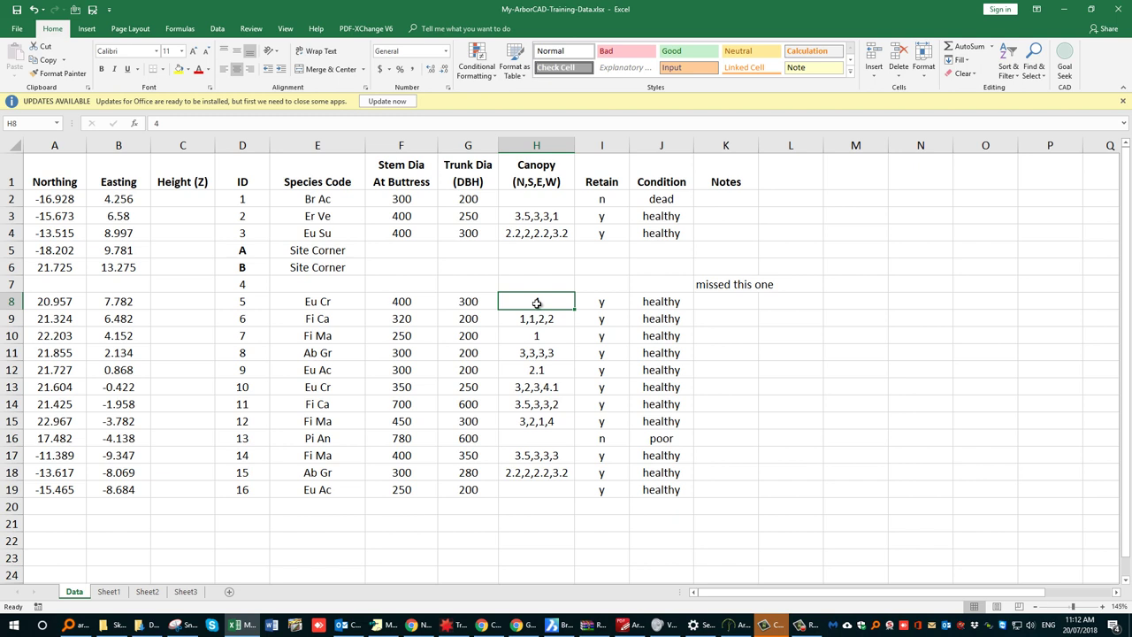
pyautogui.click(525, 439)
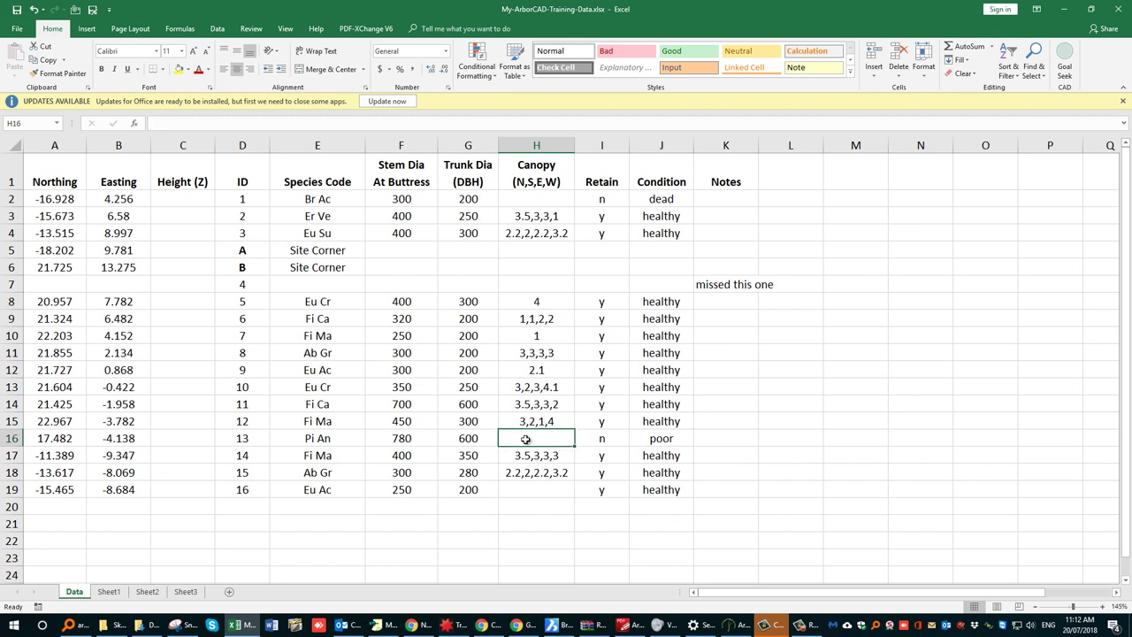
# Review the Retain column entries for trees 1 to 3, returning to tree 1.
pyautogui.click(610, 198)
pyautogui.click(612, 220)
pyautogui.click(614, 236)
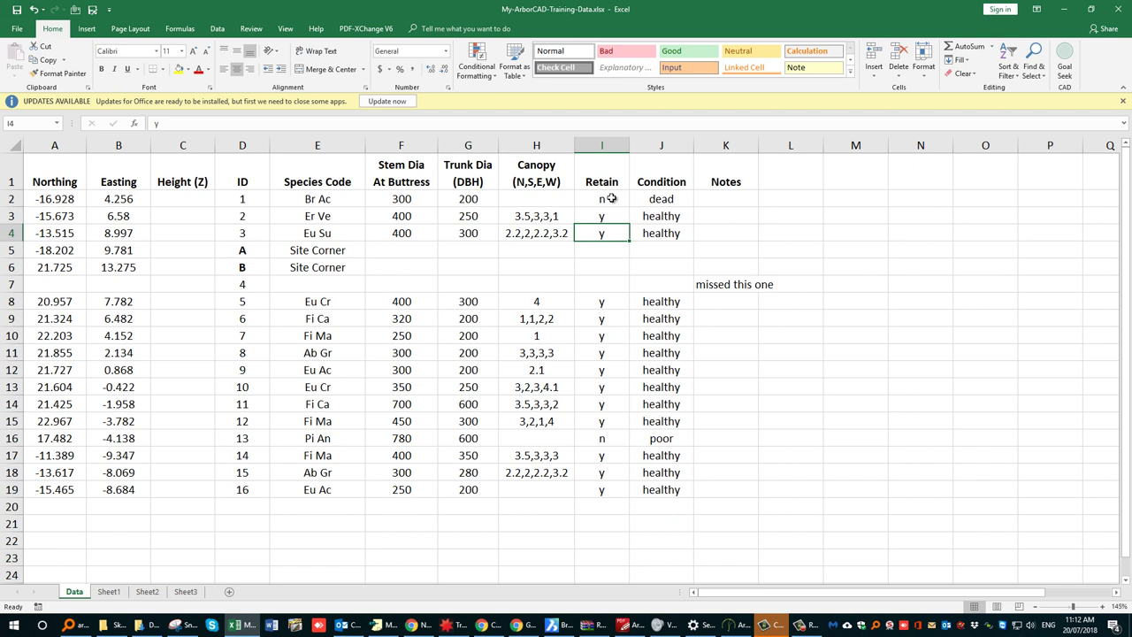
pyautogui.click(611, 201)
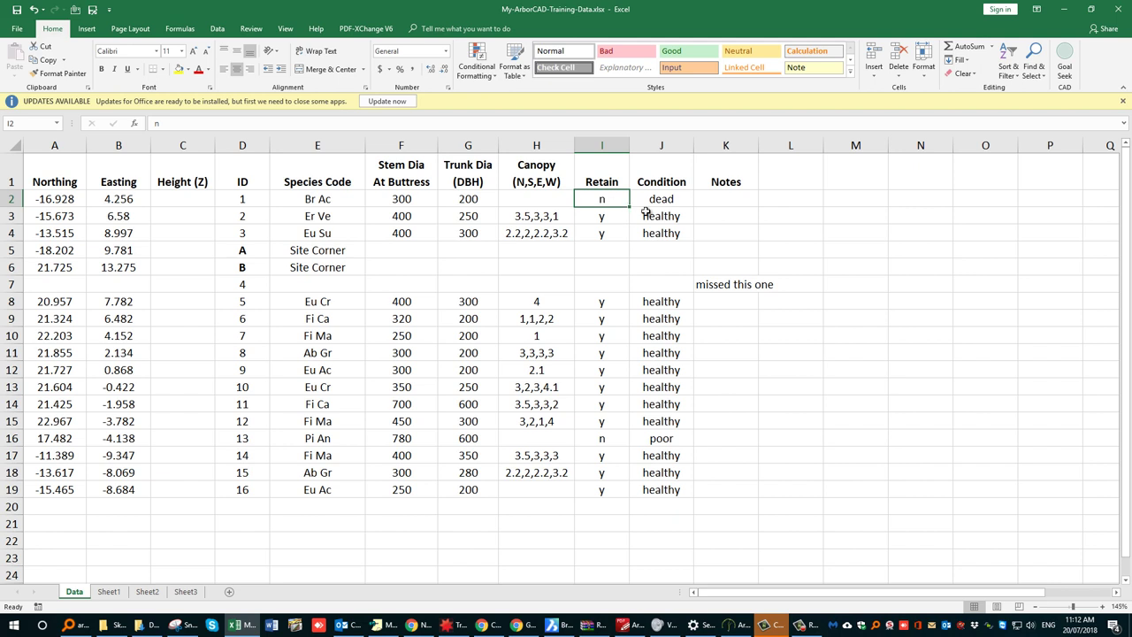
# Examine the Notes column and the spare columns L, M and P beside the tree survey table.
pyautogui.moveTo(715, 199); pyautogui.dragTo(759, 489)
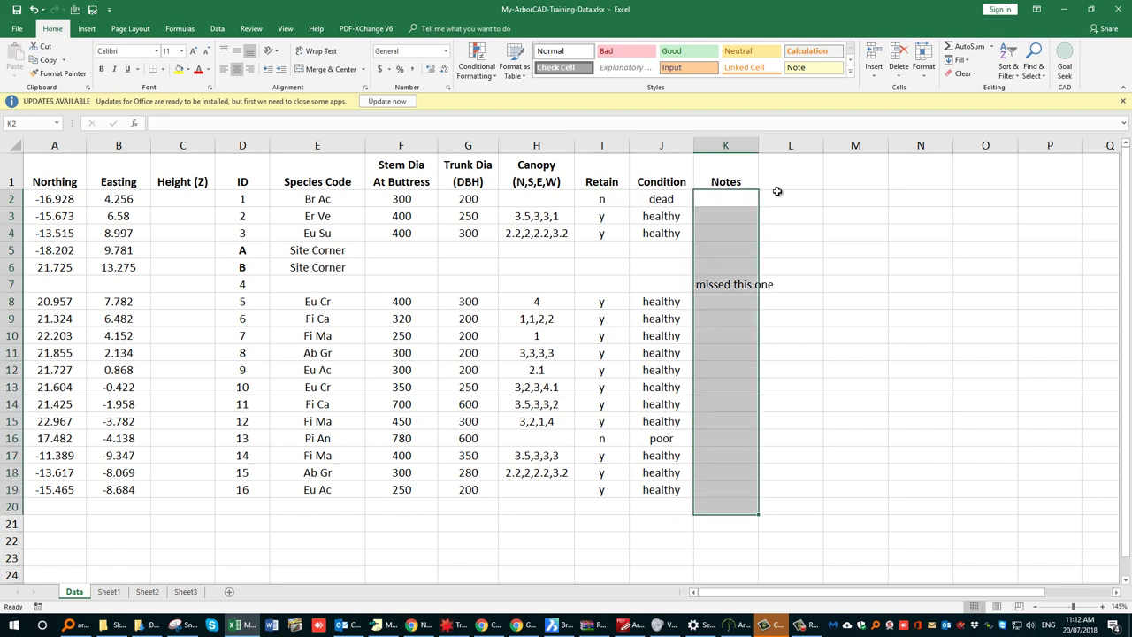
pyautogui.moveTo(778, 181); pyautogui.dragTo(855, 437)
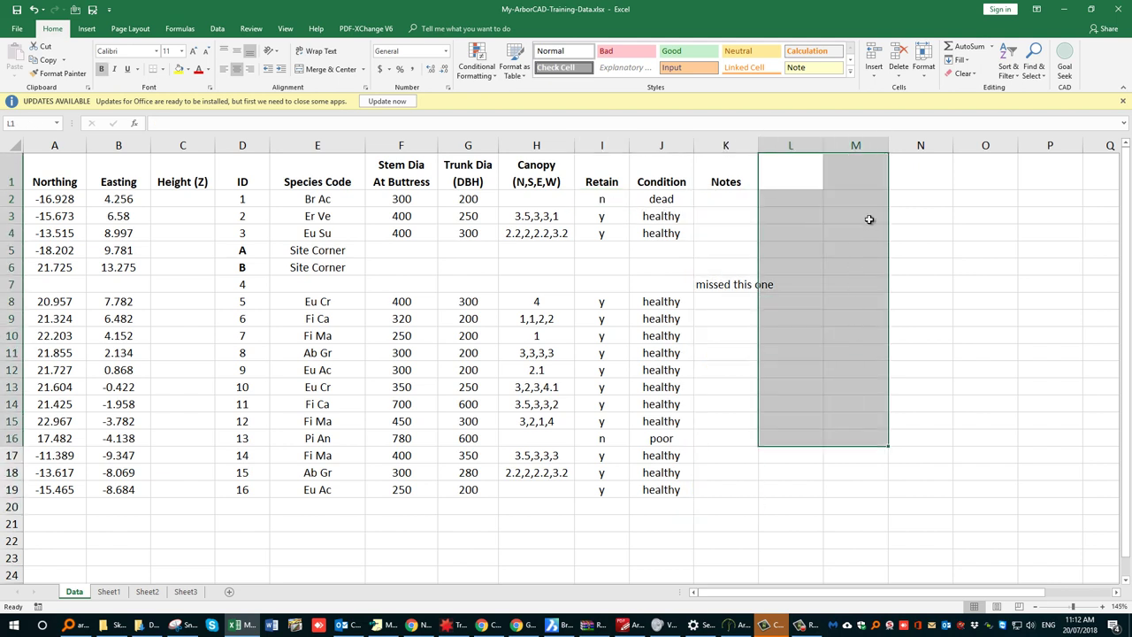
pyautogui.click(1049, 182)
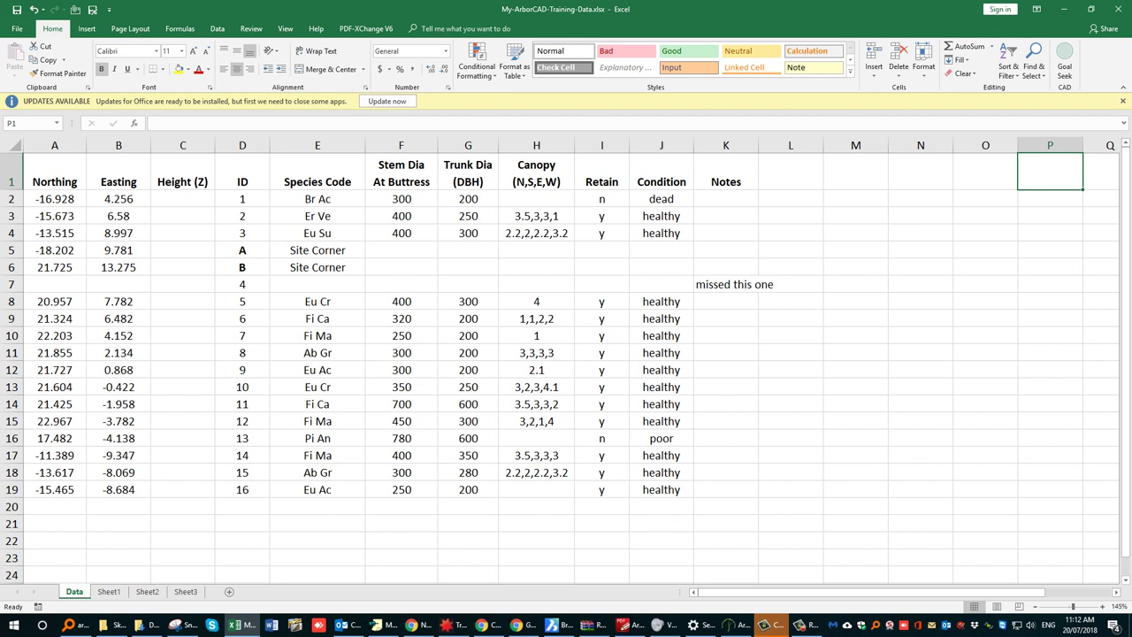
# Check the name of the Data sheet and review its ID and Species Code columns by column letter.
pyautogui.hotkey('alt', 'Tab')
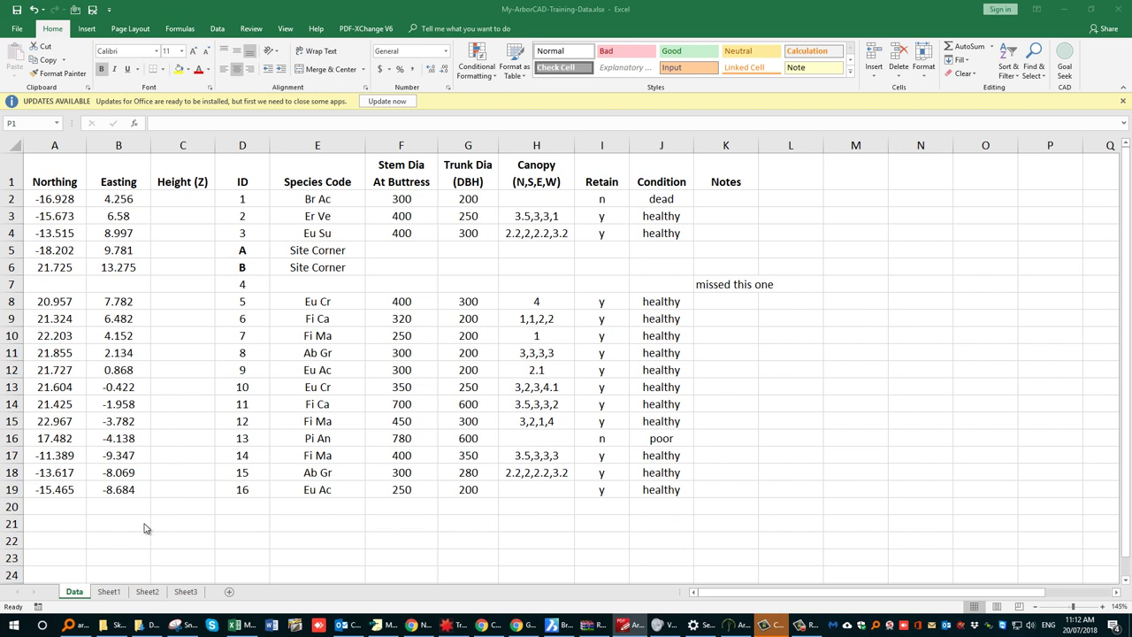
pyautogui.click(80, 596)
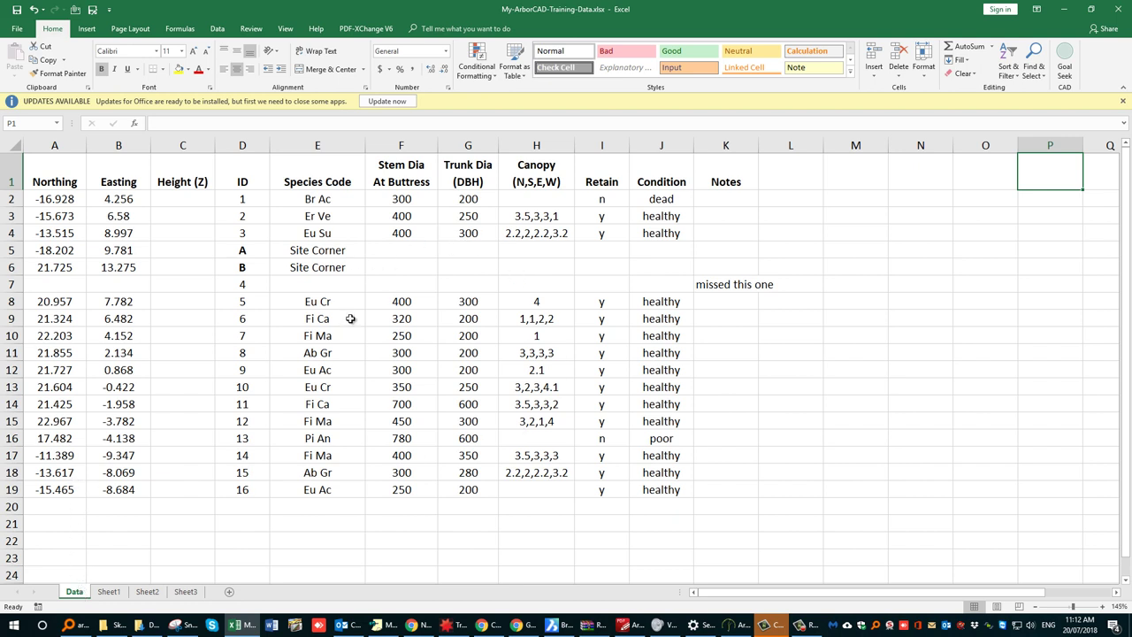
pyautogui.hotkey('alt', 'Tab')
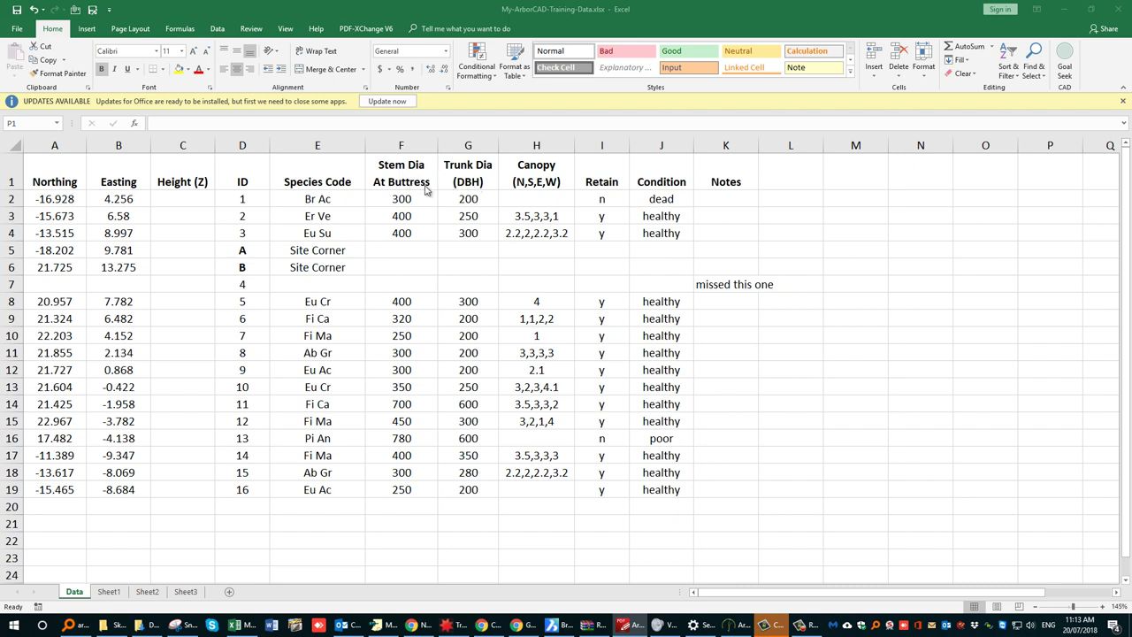
pyautogui.click(327, 143)
pyautogui.click(257, 144)
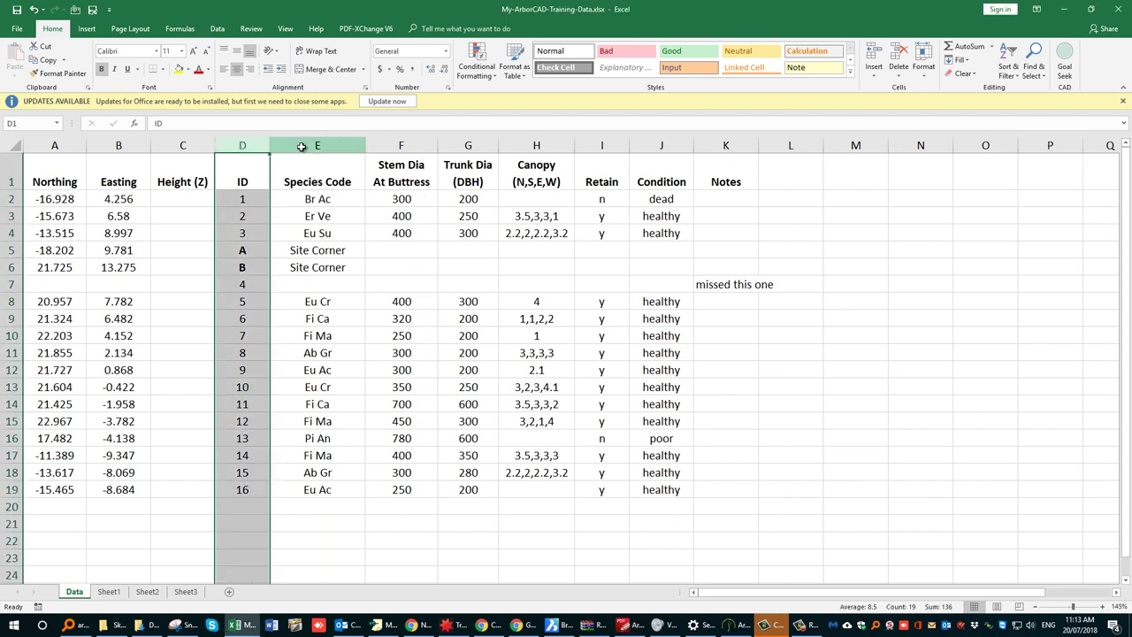
pyautogui.click(302, 145)
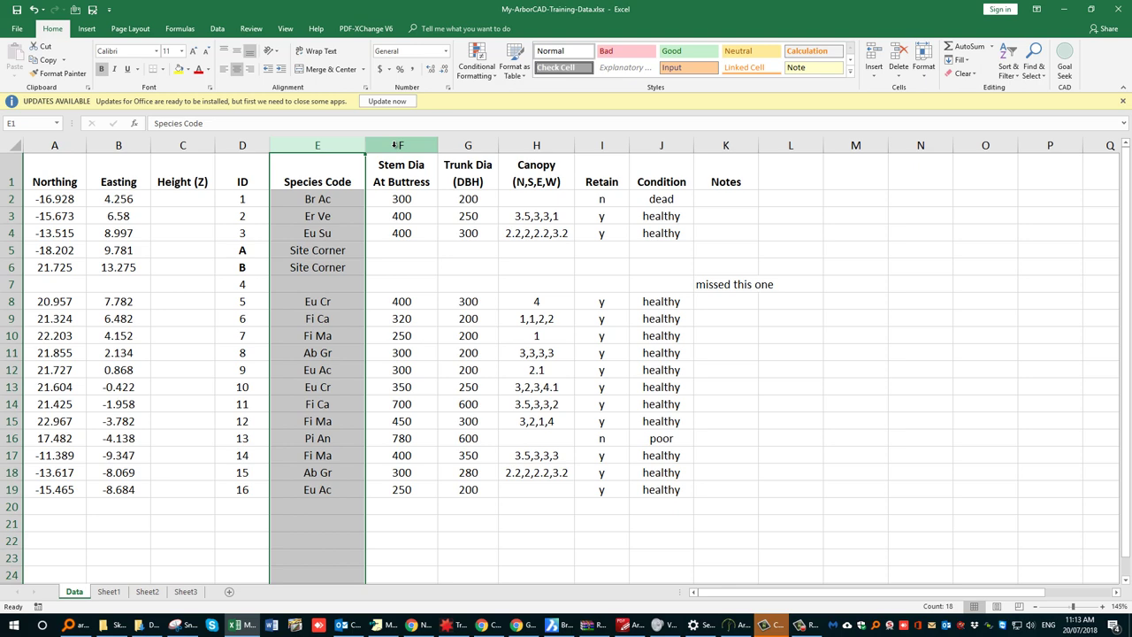
# Switch to ArborCAD, open the Insert Tree command and review its tree data fields from Northing to Species Code.
pyautogui.click(1062, 10)
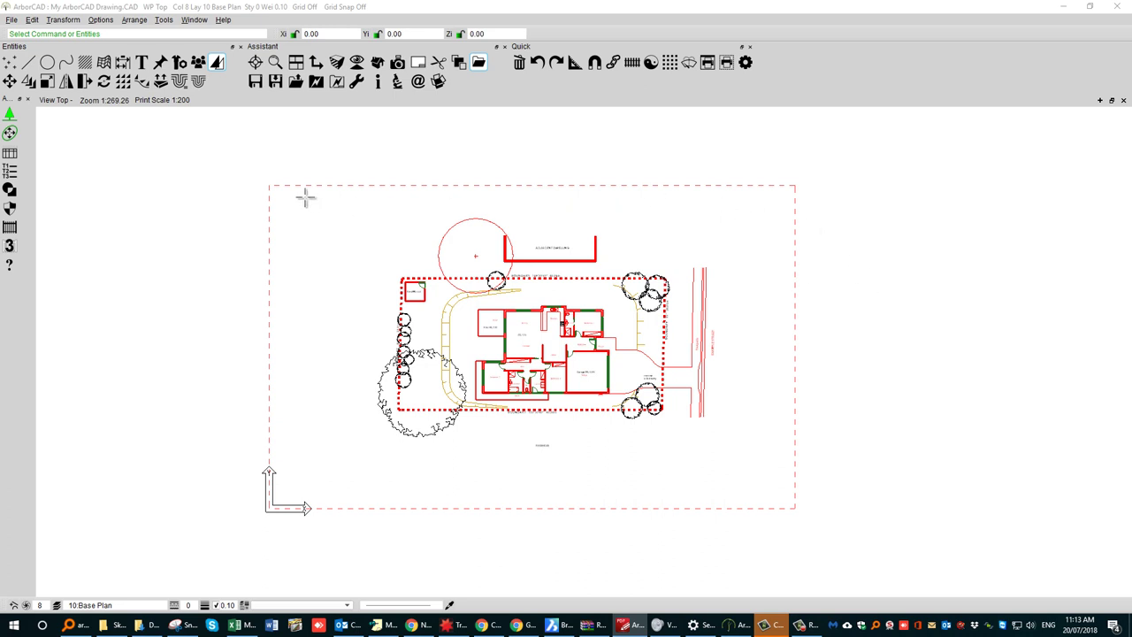
pyautogui.click(11, 115)
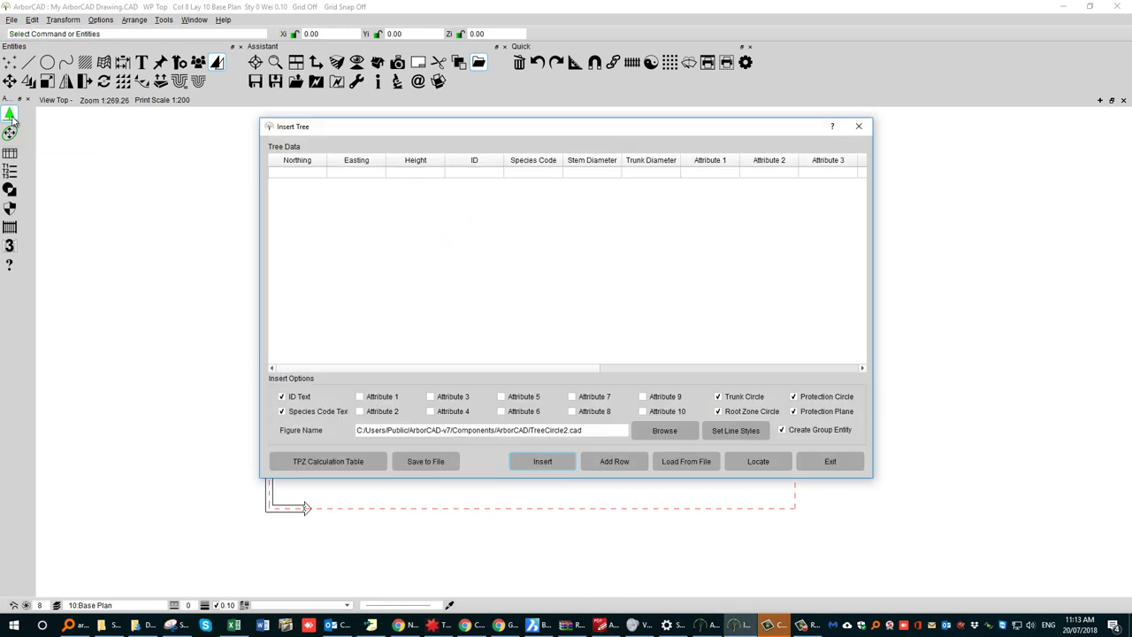
pyautogui.click(322, 177)
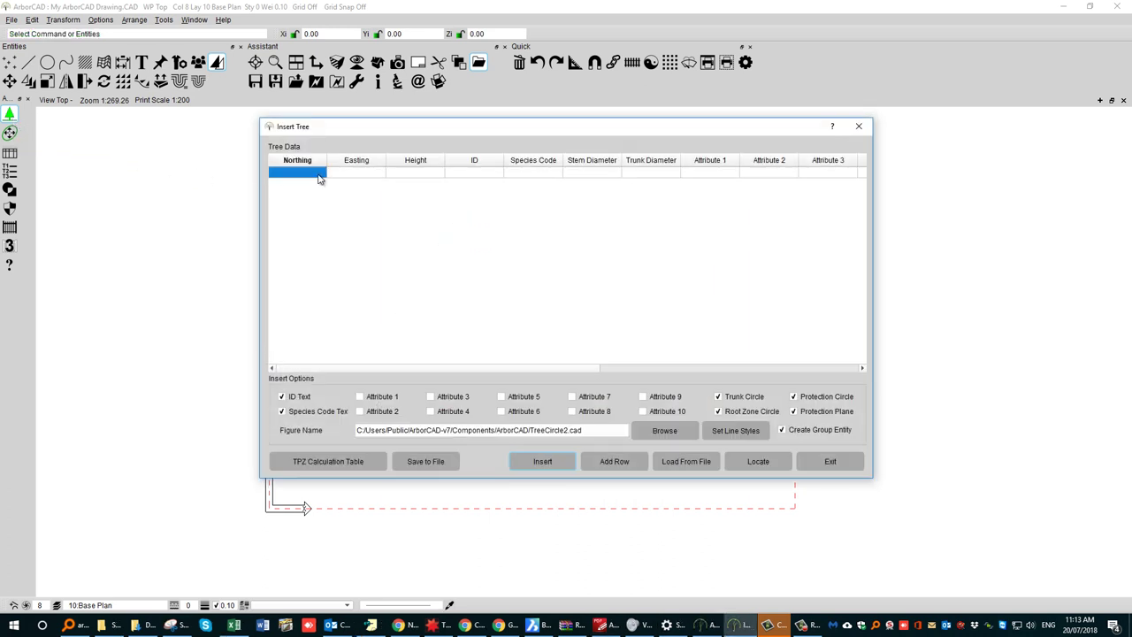
pyautogui.click(348, 180)
pyautogui.click(432, 180)
pyautogui.click(457, 182)
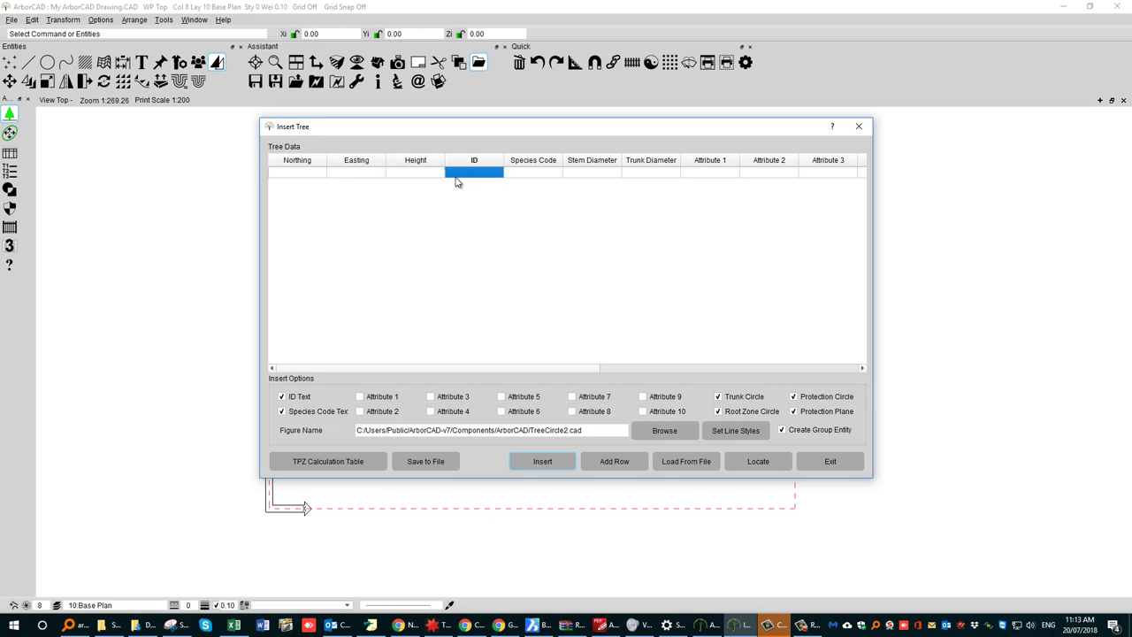
pyautogui.click(531, 182)
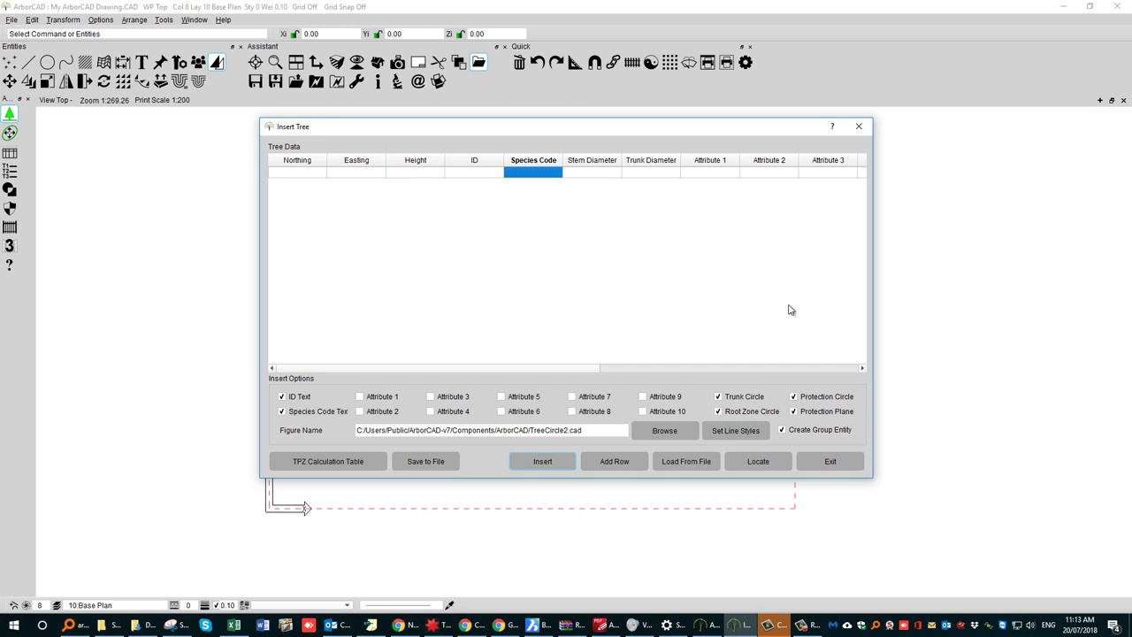
# Start loading tree data from a file and check the sheet name, initial row and Northing to ID column assignments.
pyautogui.click(703, 461)
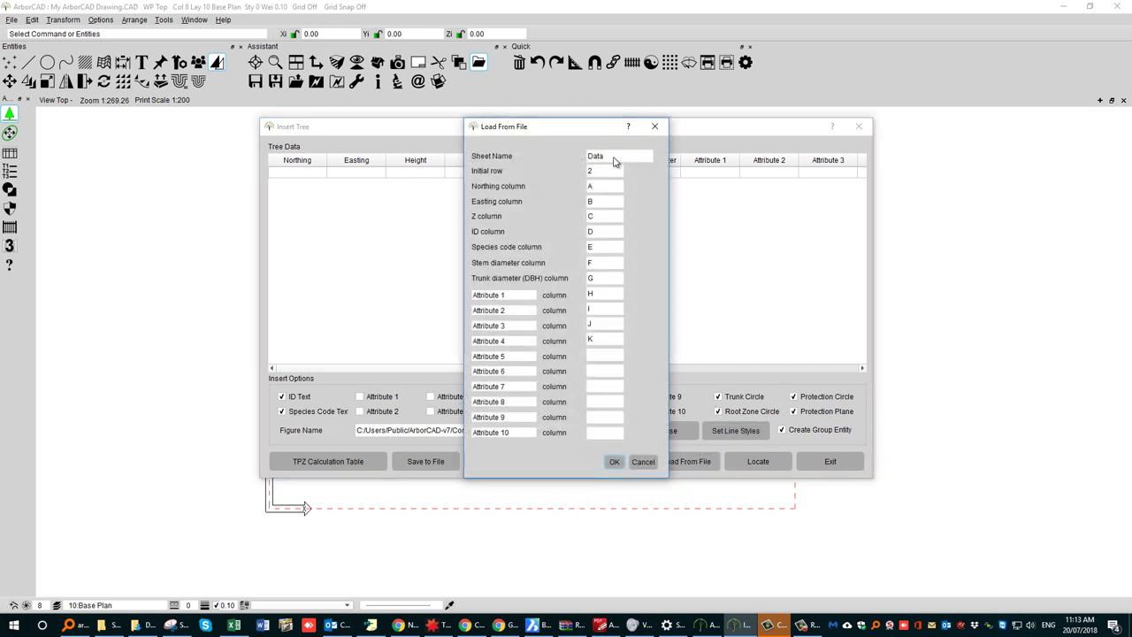
pyautogui.moveTo(611, 159); pyautogui.dragTo(588, 160)
pyautogui.click(609, 176)
pyautogui.click(594, 187)
pyautogui.click(591, 204)
pyautogui.click(599, 219)
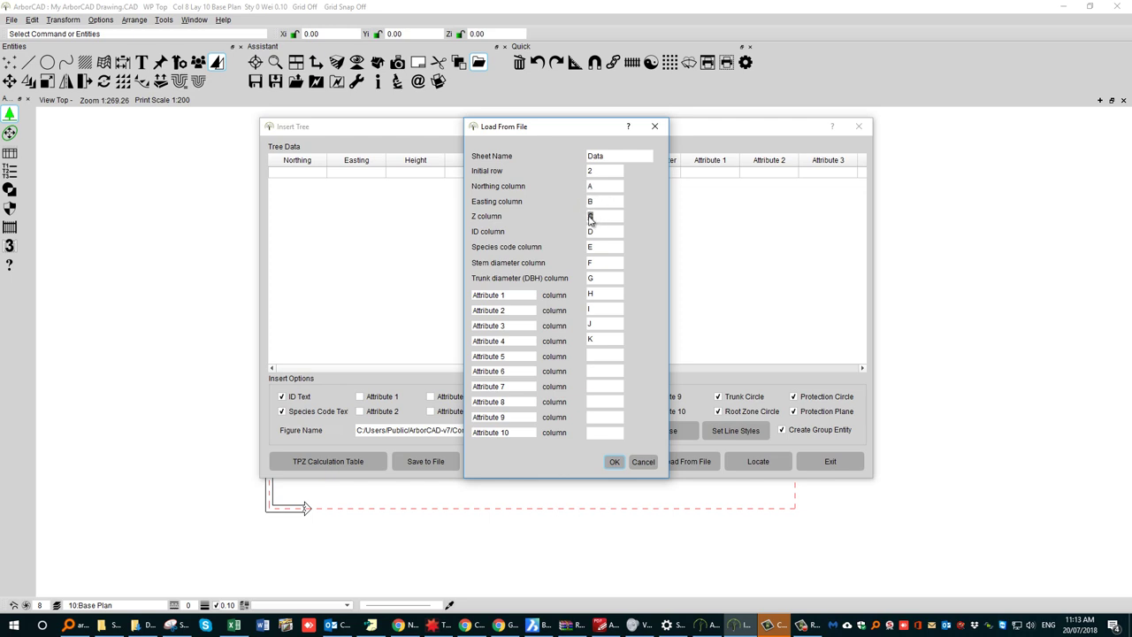
pyautogui.click(586, 234)
# Check the workbook's column headings and rename Attribute 1 as Canopy in the file loading settings.
pyautogui.moveTo(513, 298); pyautogui.dragTo(472, 300)
pyautogui.click(234, 625)
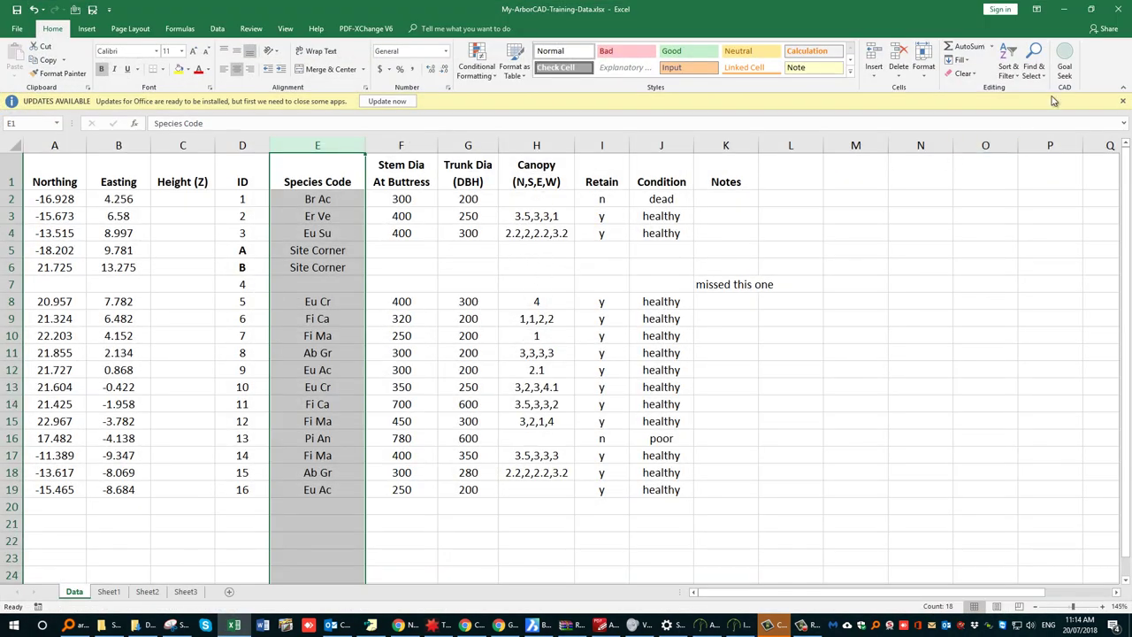
pyautogui.click(1064, 9)
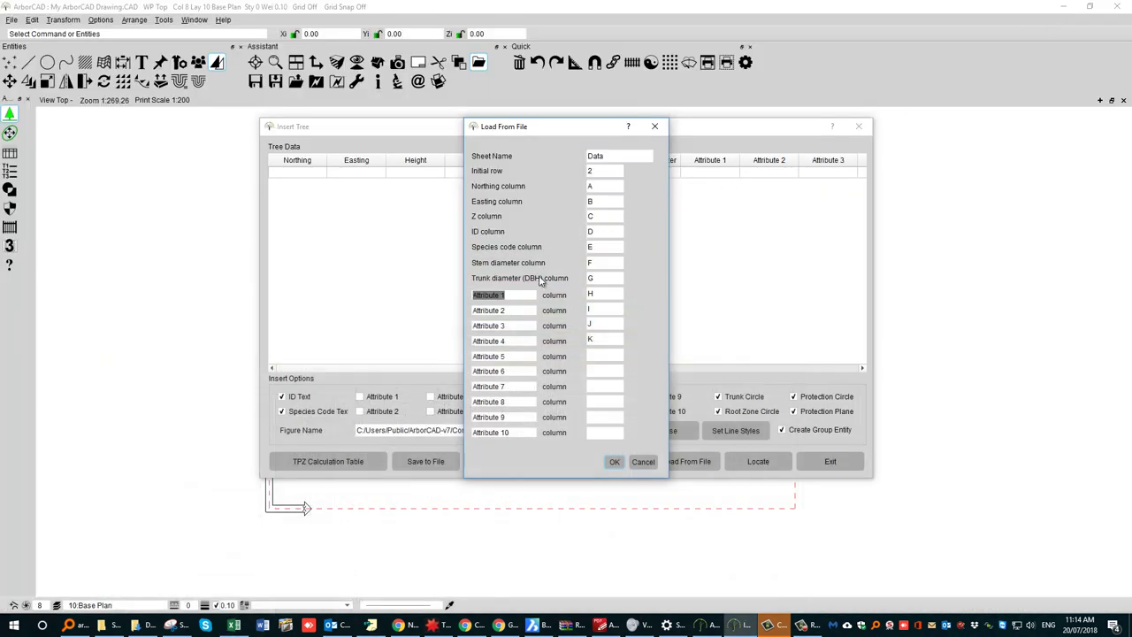
pyautogui.write('Canopy')
# Check the workbook's headings again and rename Attribute 2 as Condition in the file loading settings.
pyautogui.click(518, 311)
pyautogui.click(233, 625)
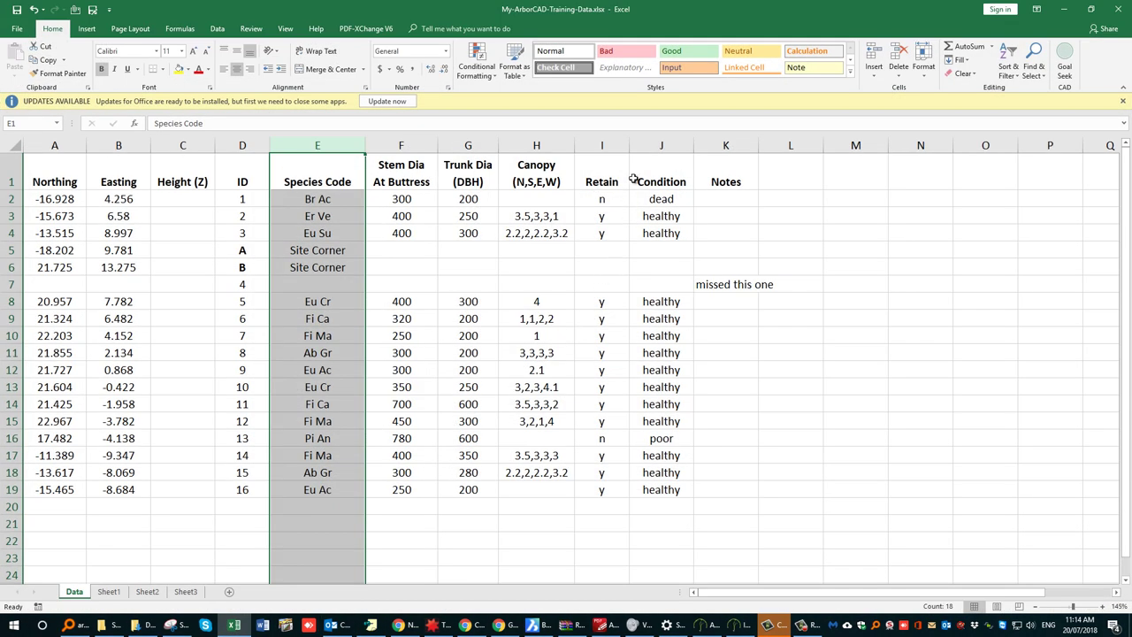
pyautogui.click(1064, 9)
pyautogui.moveTo(513, 311); pyautogui.dragTo(442, 322)
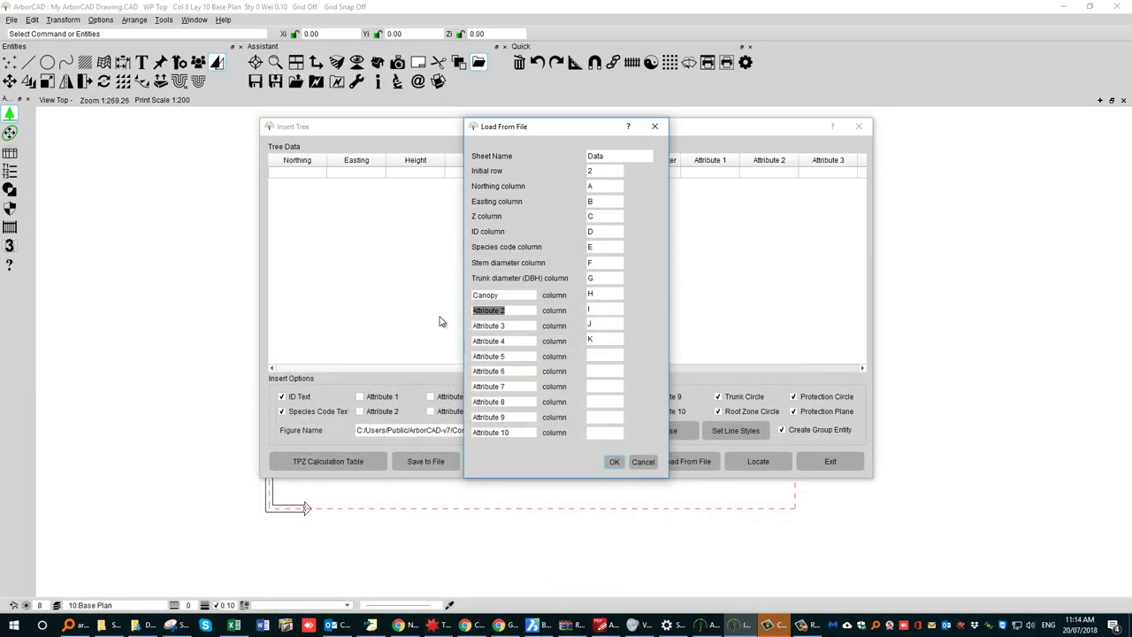
pyautogui.write('Condition')
# Accept the column settings and load the tree data from My-ArborCAD-Training-Data.xlsx in the Training folder.
pyautogui.click(613, 461)
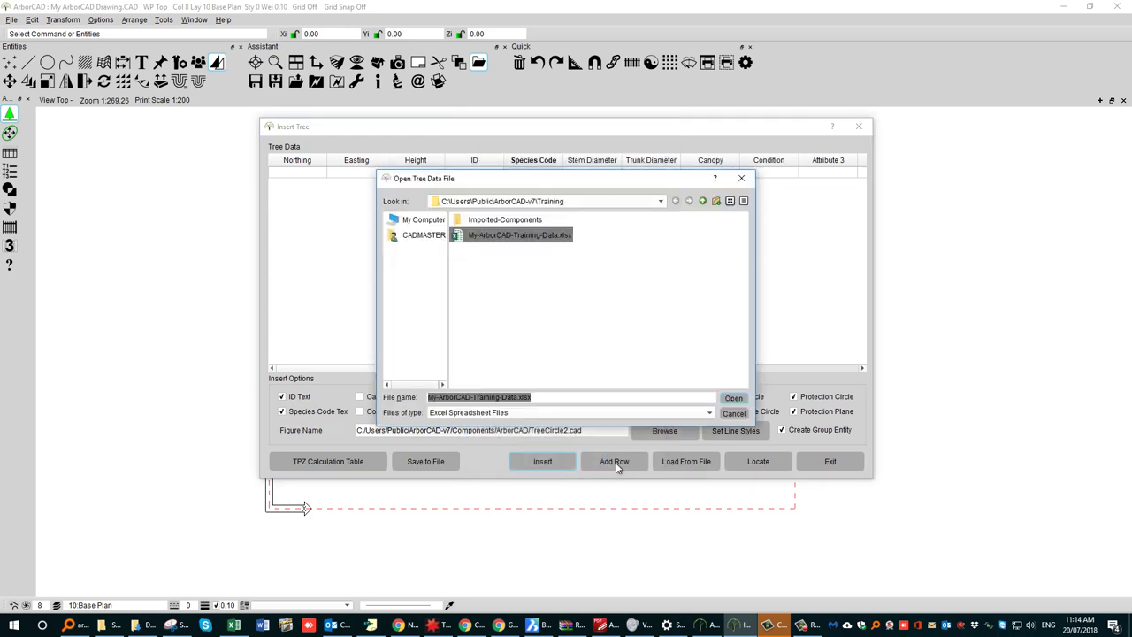
pyautogui.click(475, 237)
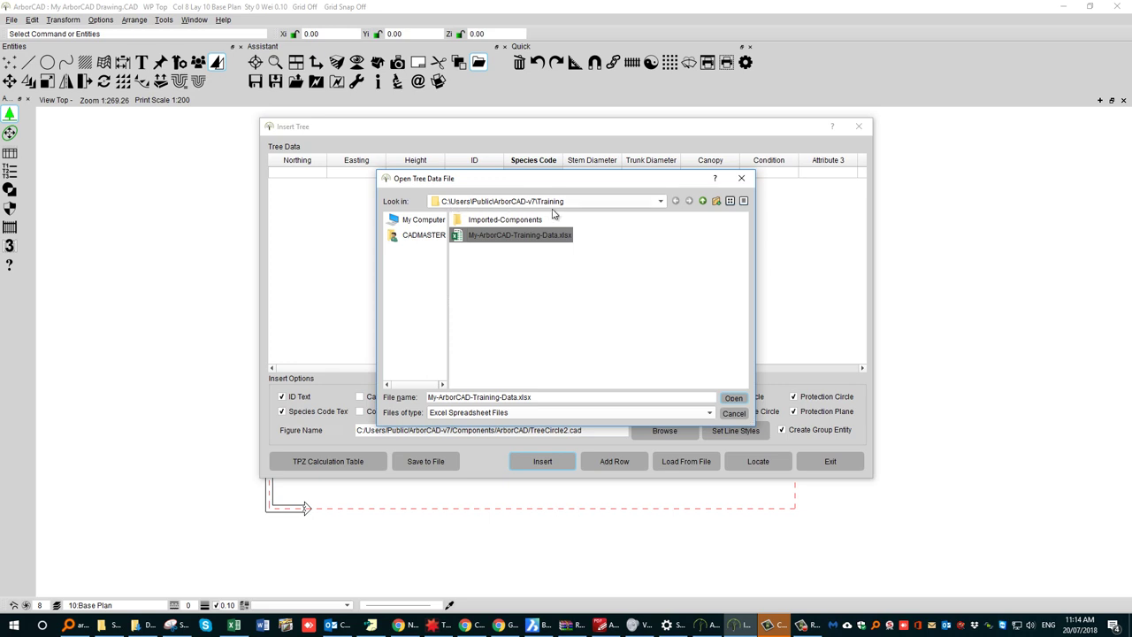
pyautogui.click(733, 398)
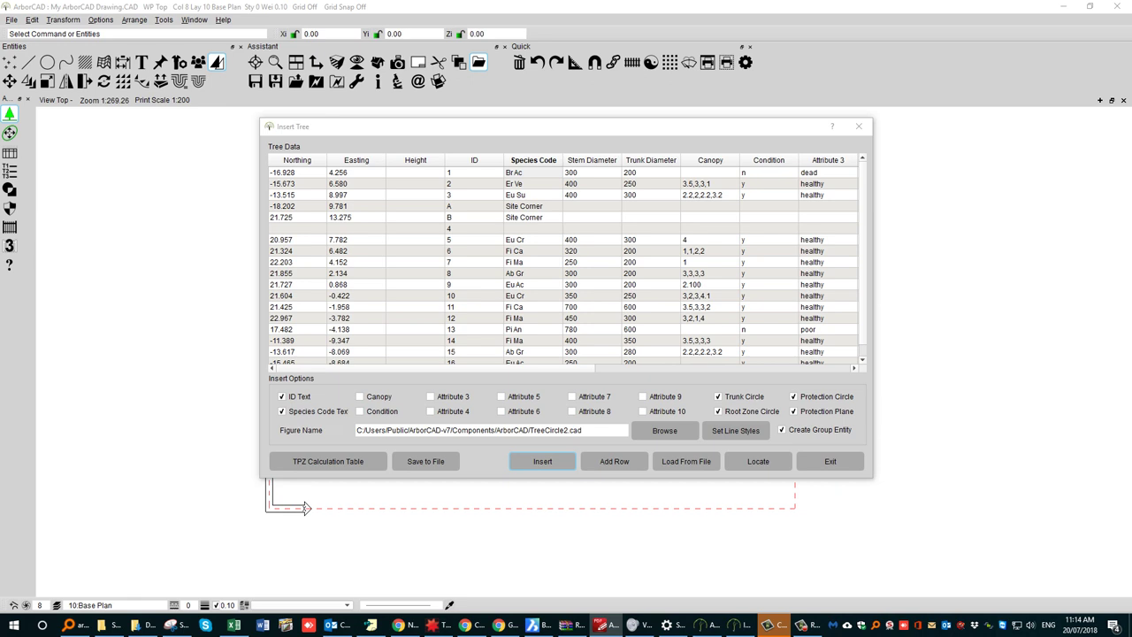
# Review the loaded Stem Diameter entries for trees 1 to 3.
pyautogui.click(582, 175)
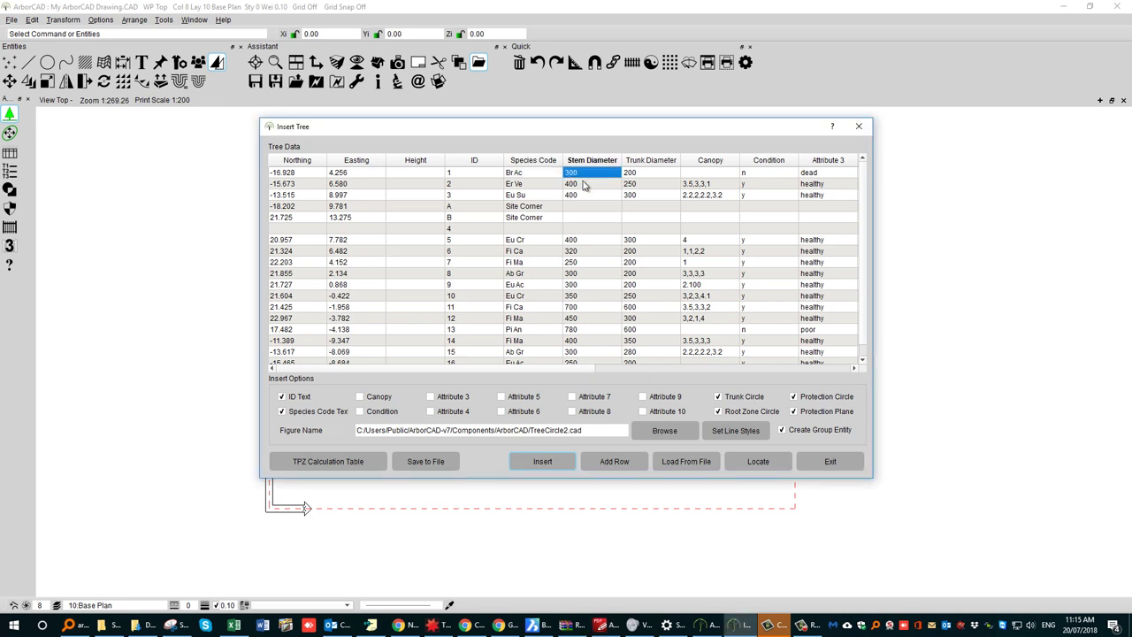
pyautogui.click(584, 184)
pyautogui.click(587, 196)
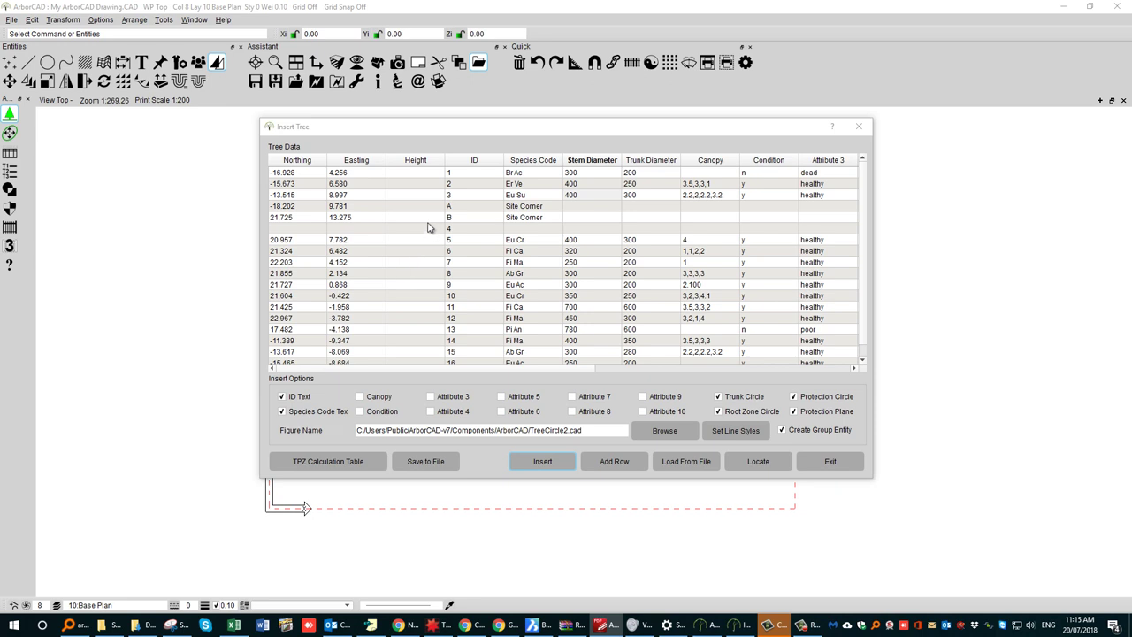
# Examine the Northing, Easting, Height and ID cells in tree 4's row of the loaded data.
pyautogui.click(336, 230)
pyautogui.press('Left')
pyautogui.click(358, 232)
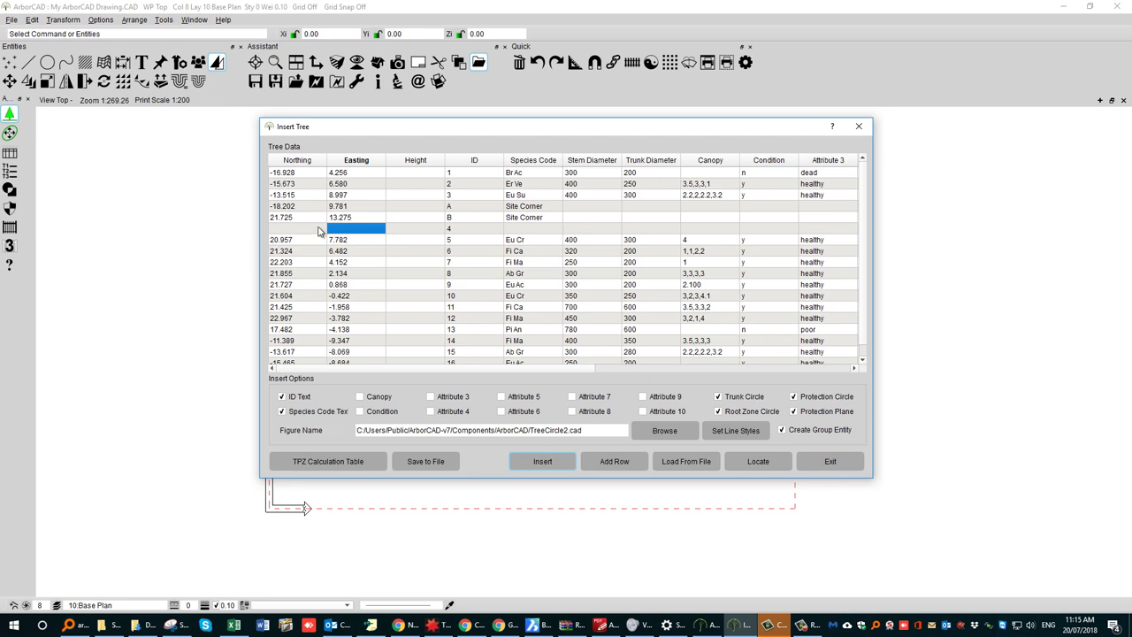
pyautogui.press('Left')
pyautogui.press('Right')
pyautogui.press('Right')
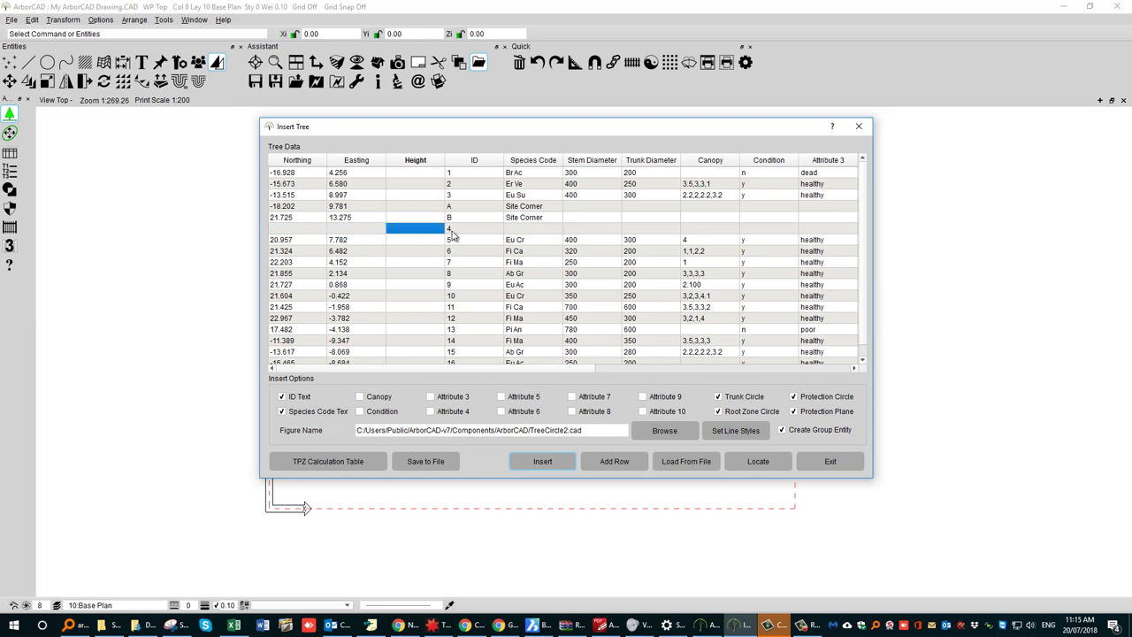
pyautogui.click(451, 232)
pyautogui.click(430, 230)
pyautogui.click(371, 229)
pyautogui.click(313, 229)
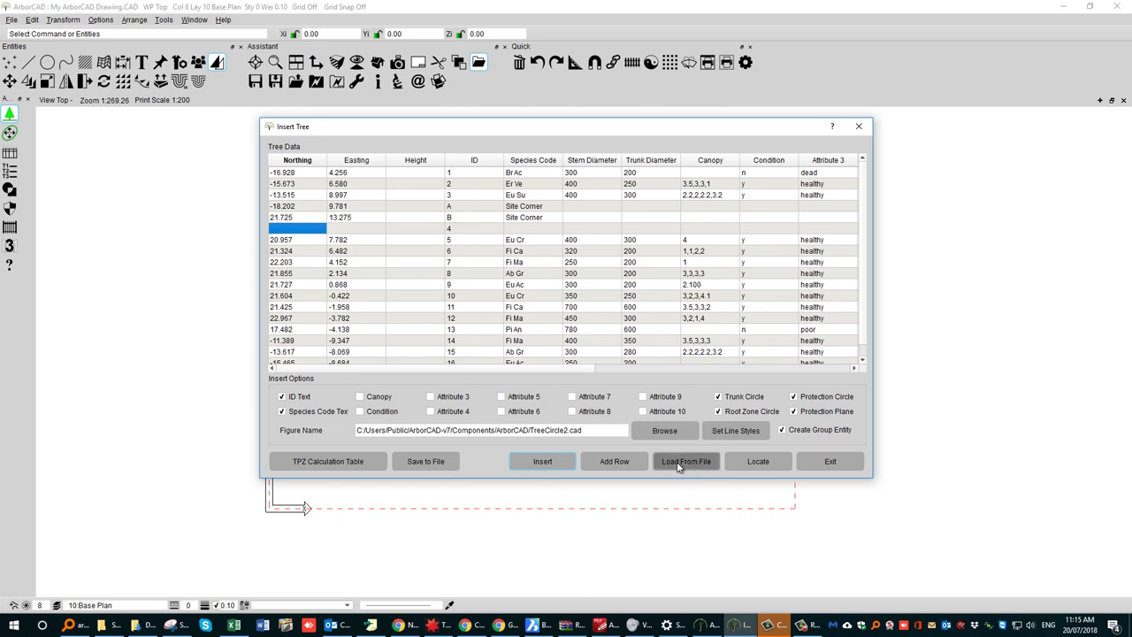
# Locate tree 4 at the centre of the small tree symbol on the boundary near the adjacent dwelling.
pyautogui.click(738, 466)
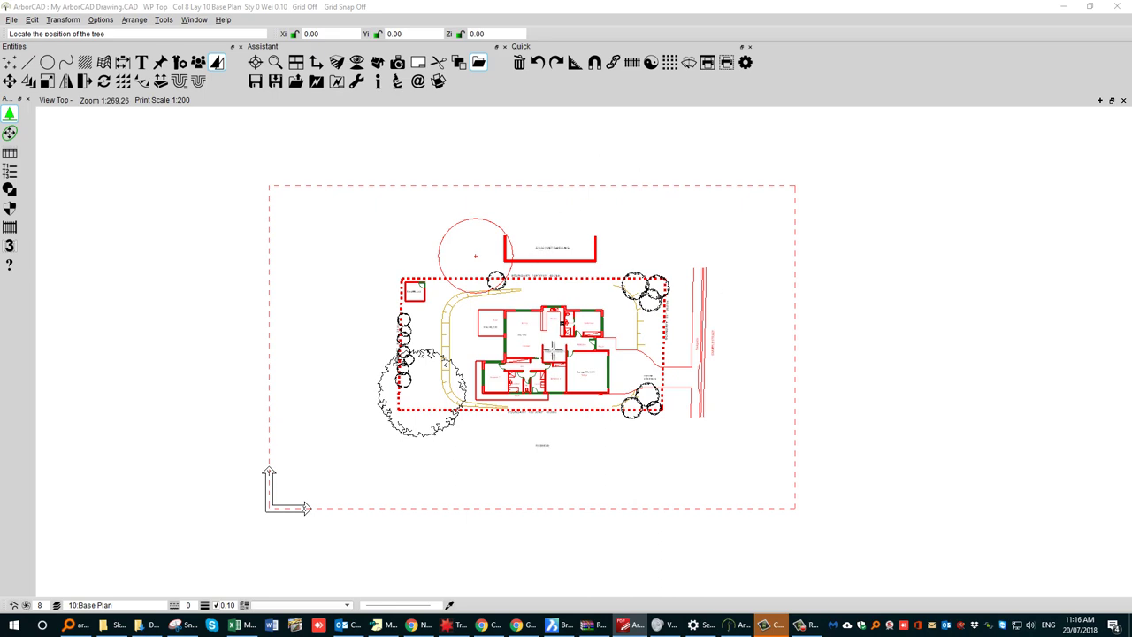
pyautogui.scroll(3, 495, 277)
pyautogui.scroll(2, 495, 277)
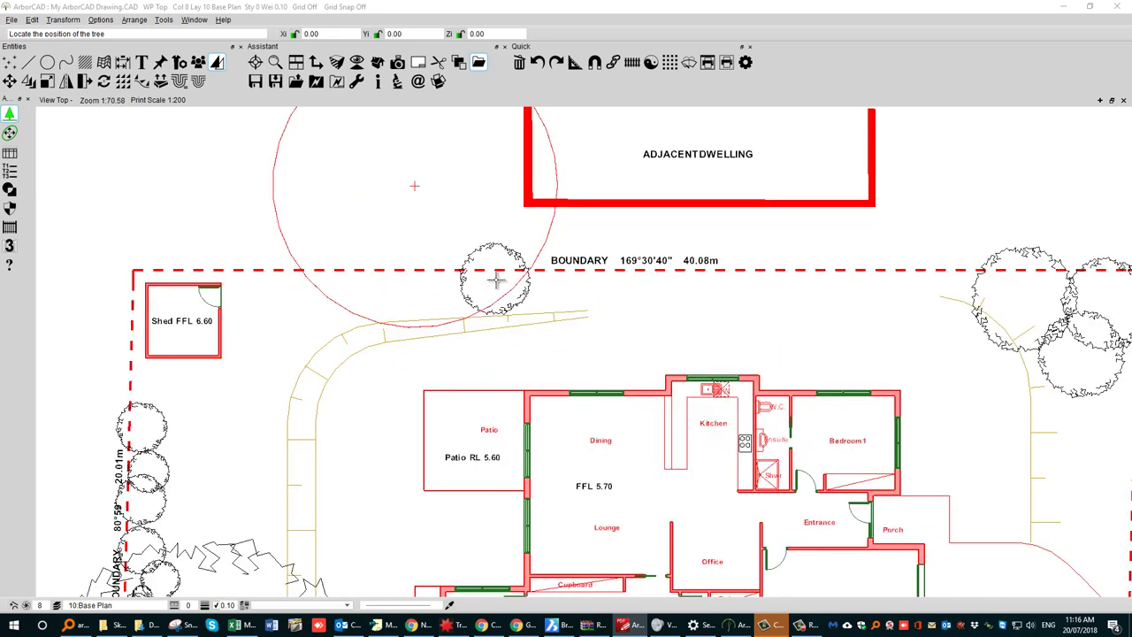
pyautogui.click(495, 279)
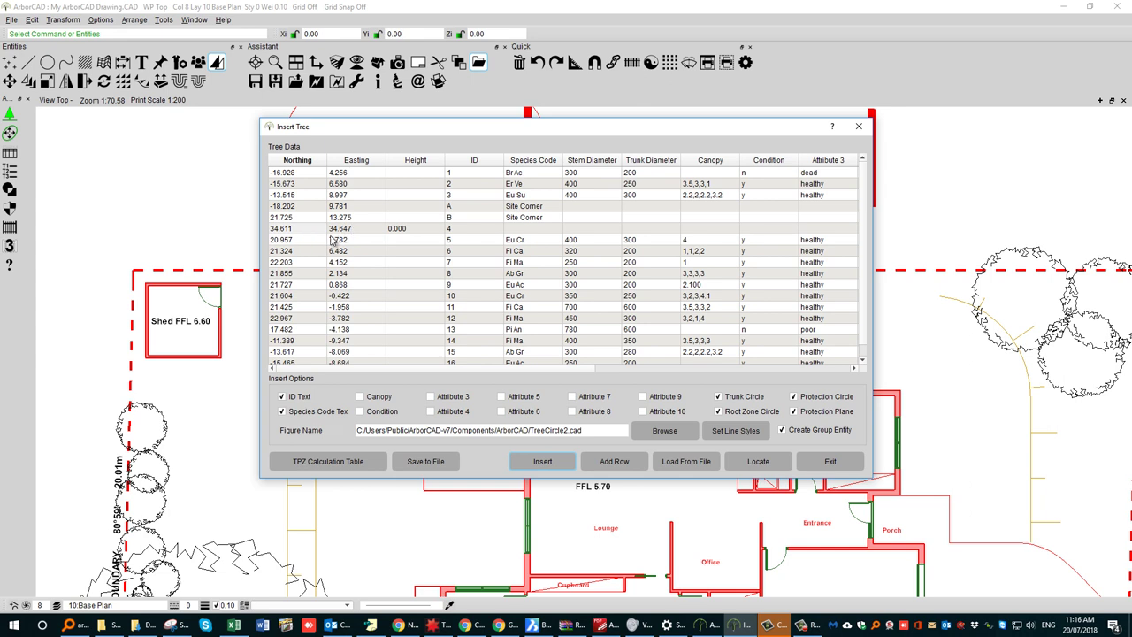
# Fill in tree 4's row with species code Eu Ac, stem diameter 600 and trunk diameter 500.
pyautogui.click(528, 232)
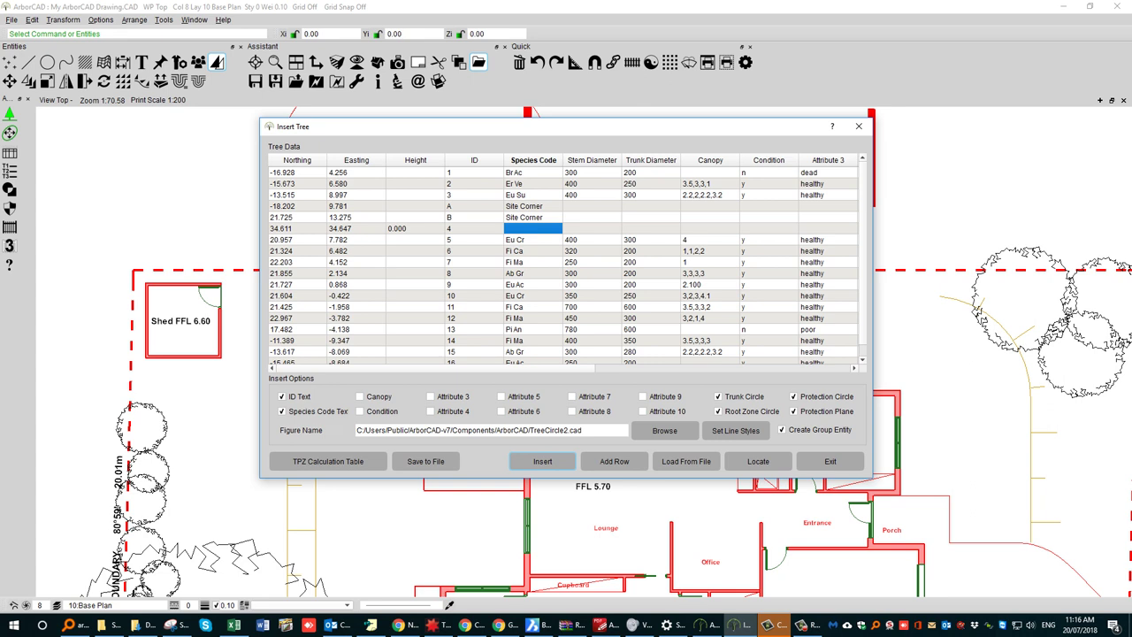
pyautogui.write('Eu Ac')
pyautogui.click(594, 231)
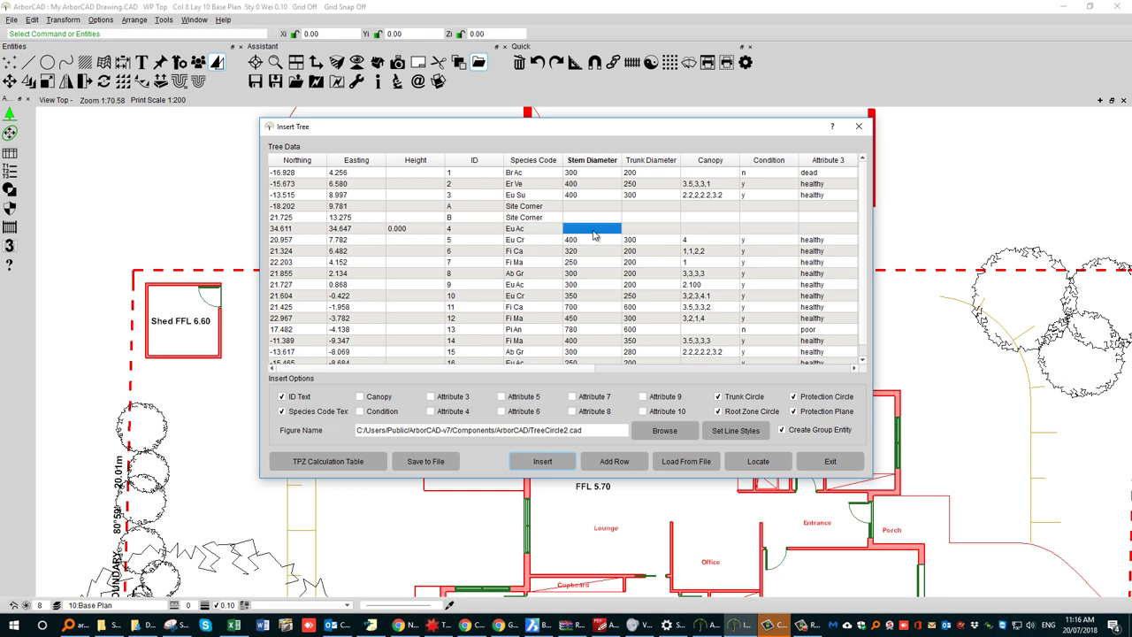
pyautogui.write('600')
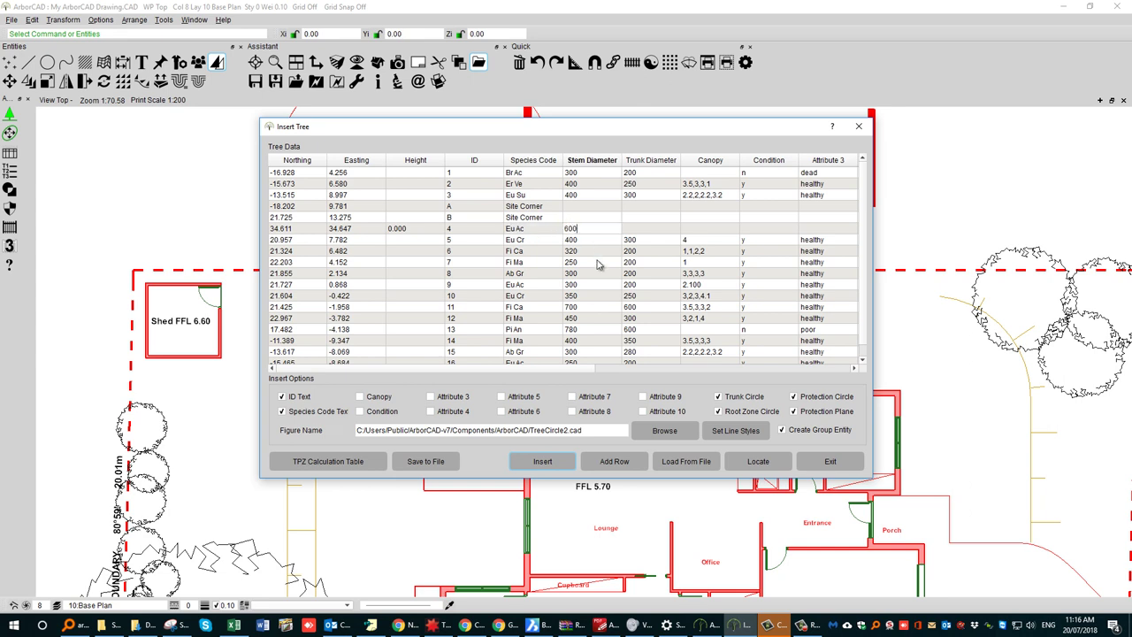
pyautogui.press('Tab')
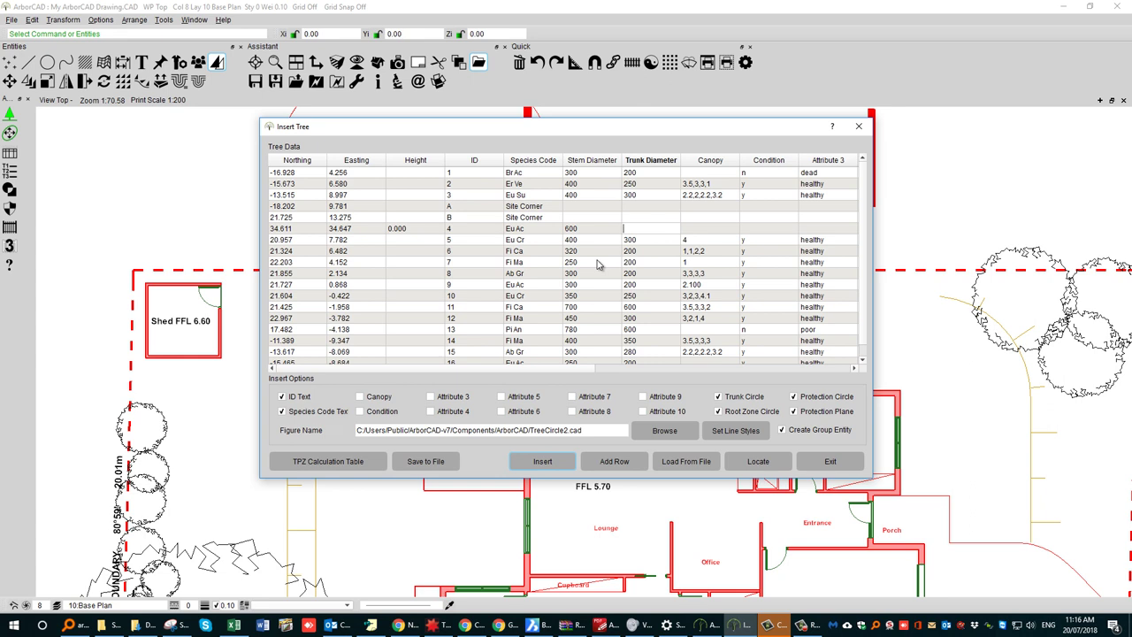
pyautogui.write('500')
pyautogui.press('Tab')
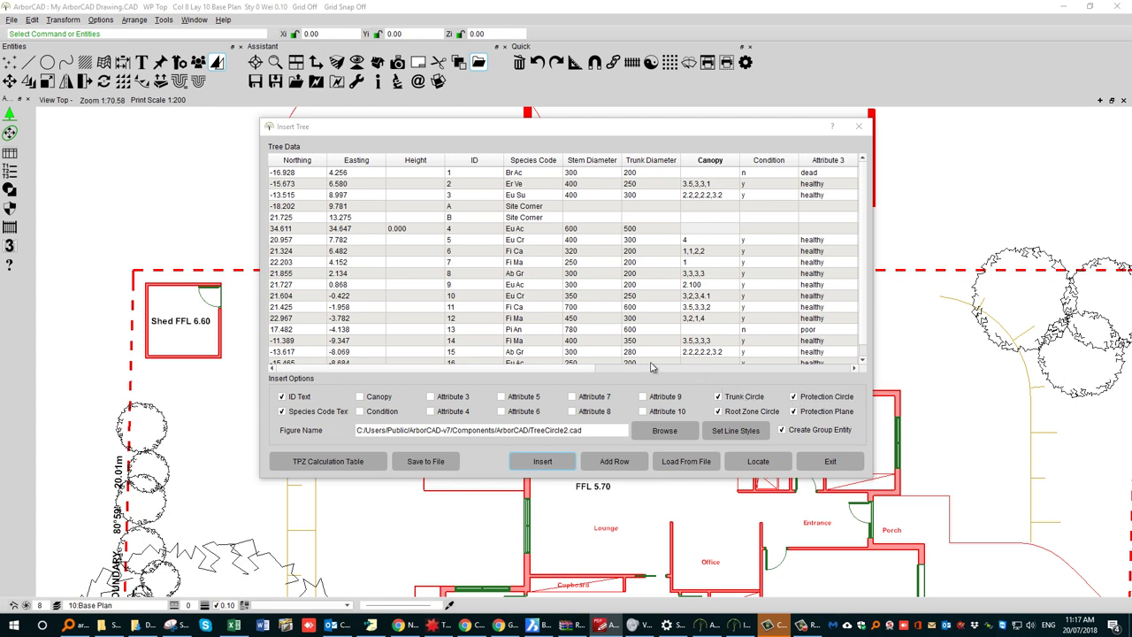
# Enable the Canopy insert option and insert all the listed trees into the drawing.
pyautogui.click(360, 397)
pyautogui.click(542, 461)
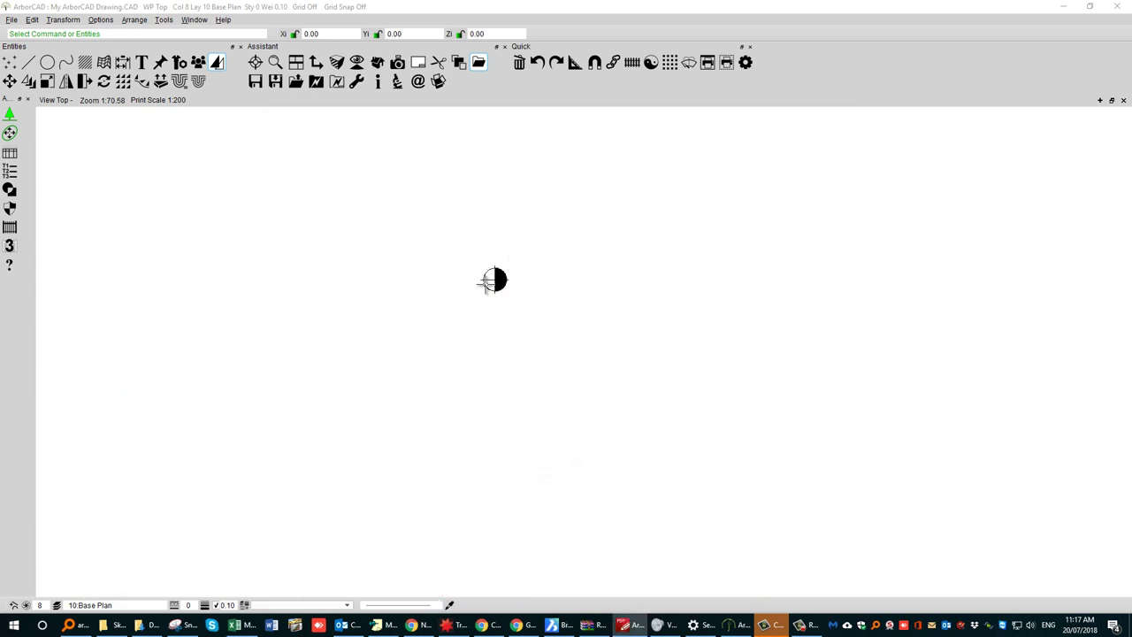
pyautogui.scroll(-5, 513, 281)
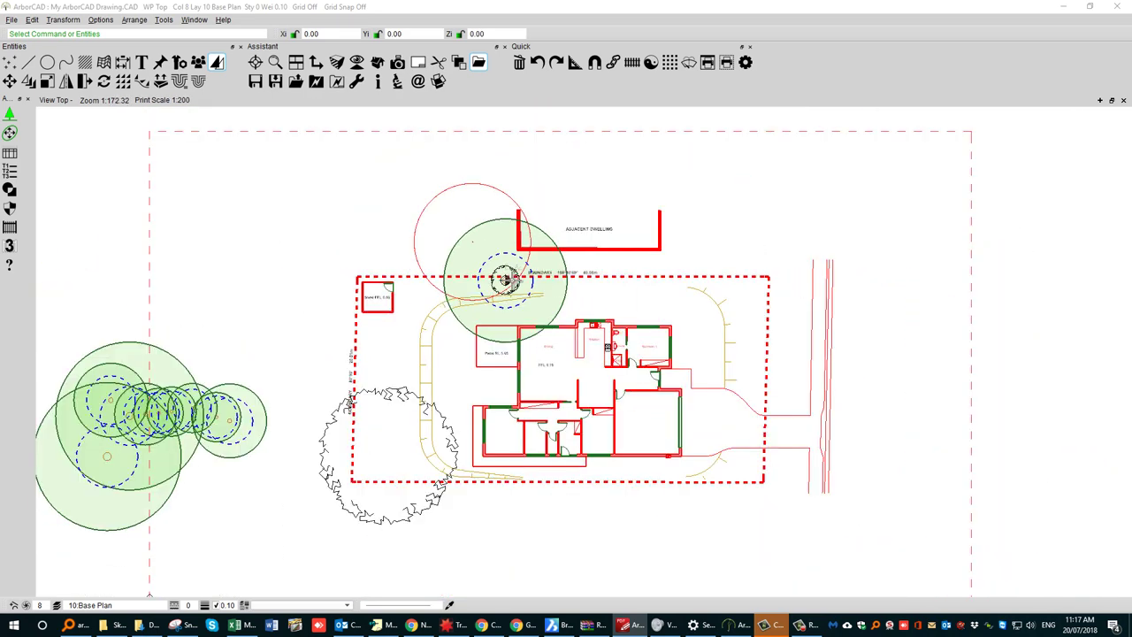
pyautogui.scroll(-5, 351, 245)
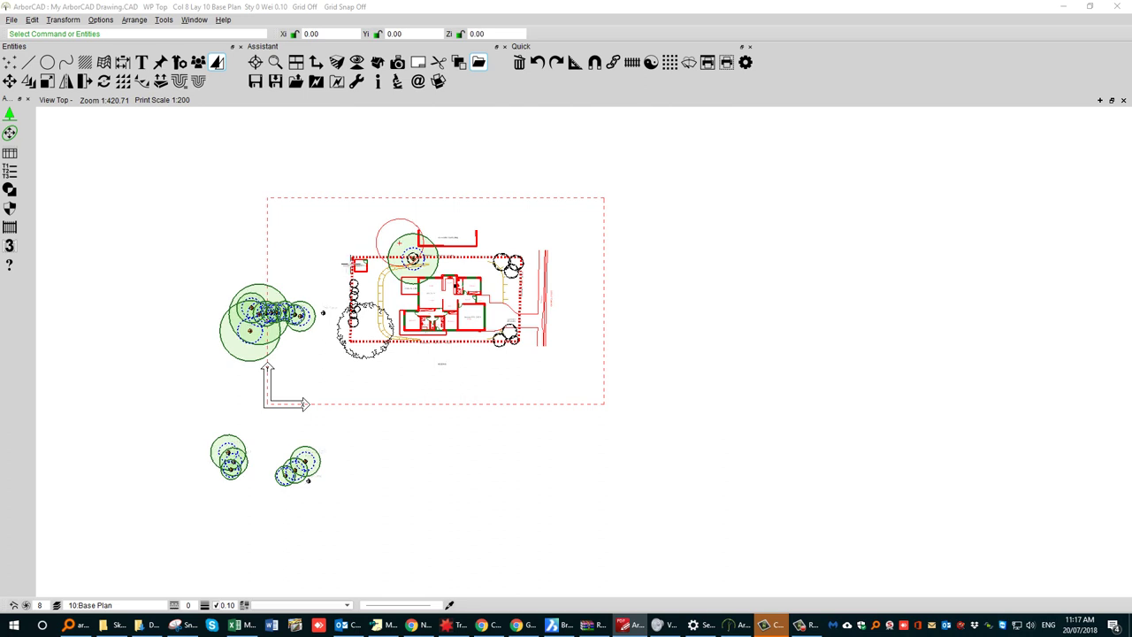
pyautogui.moveTo(351, 245)
pyautogui.mouseDown(button='middle')
pyautogui.moveTo(399, 223)
pyautogui.moveTo(420, 244)
pyautogui.mouseUp(button='middle')
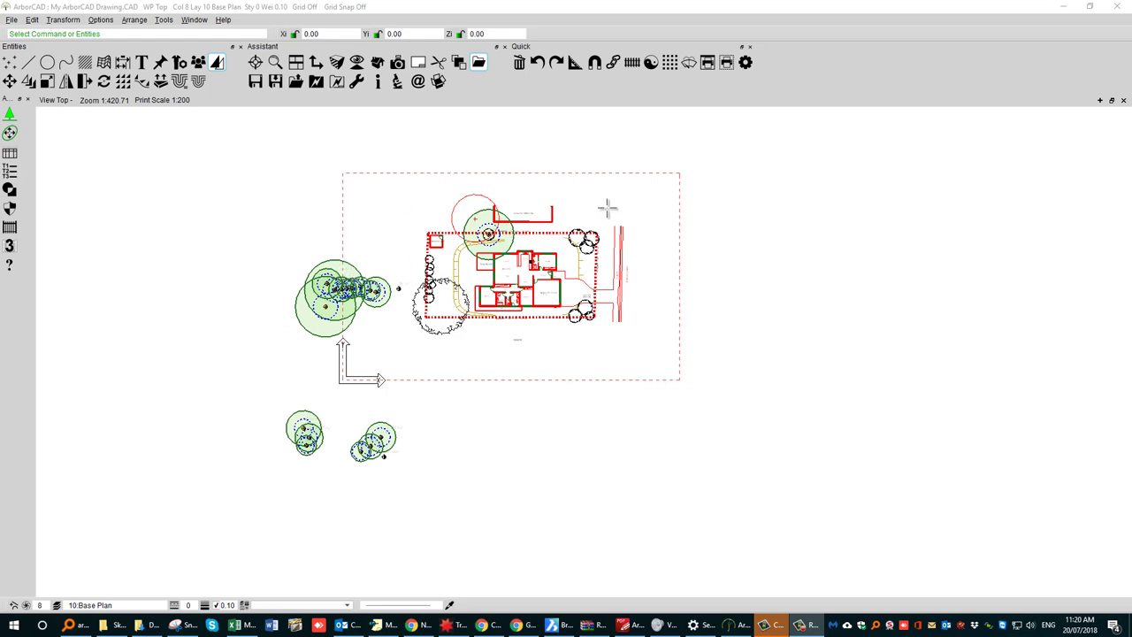
# Examine the inserted tree 4, the tree groups lying off the plan, and the Site Corner markers B and A.
pyautogui.scroll(3, 487, 232)
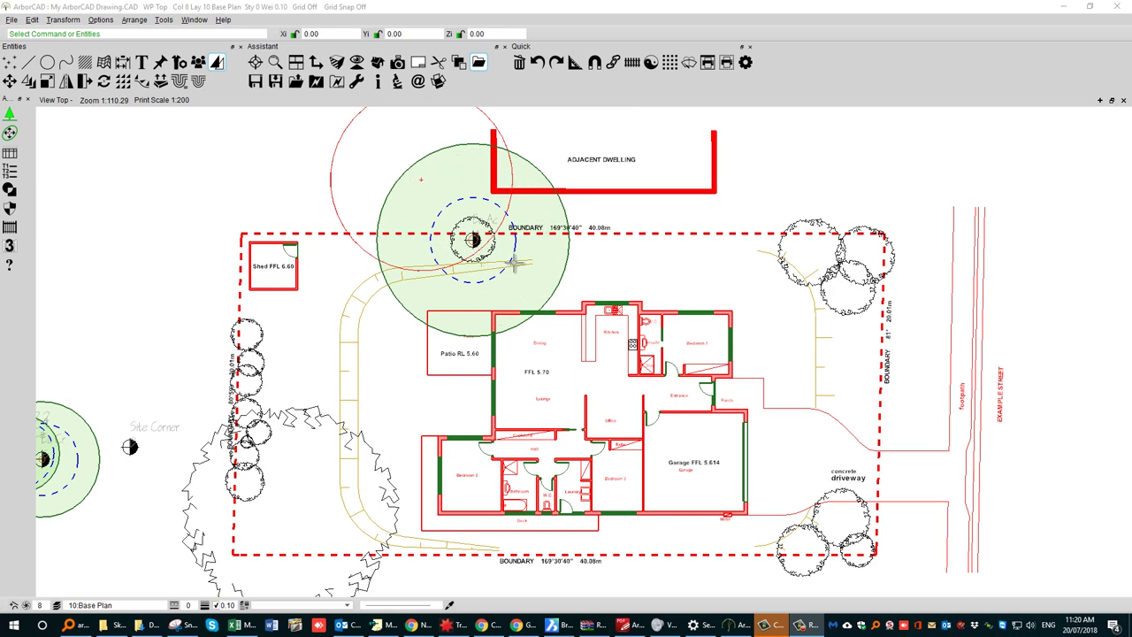
pyautogui.scroll(-2, 513, 263)
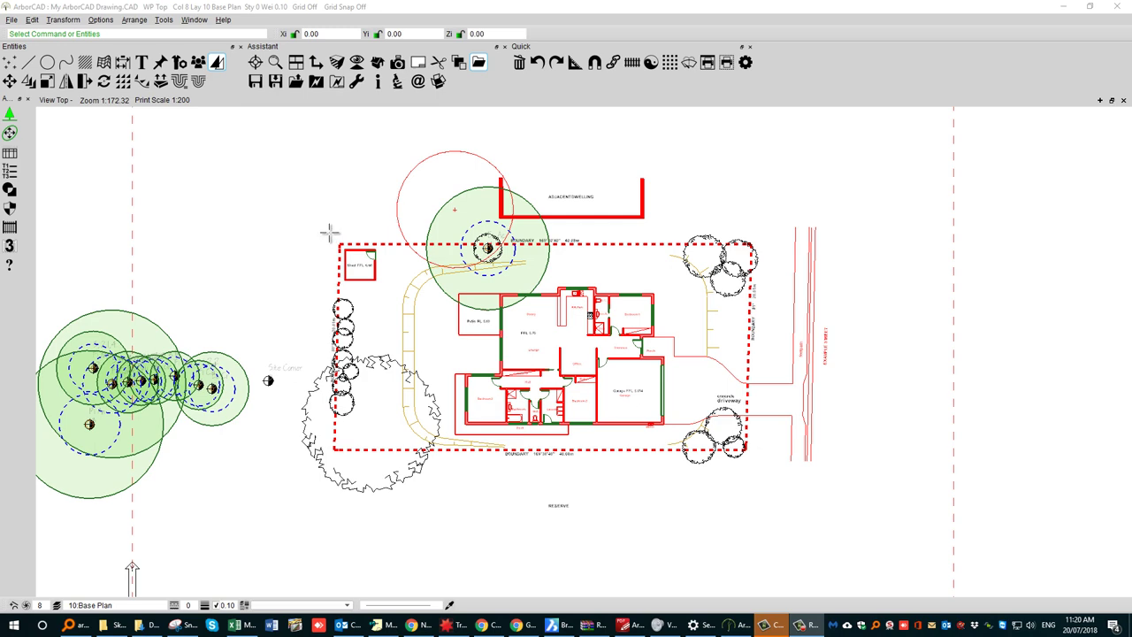
pyautogui.moveTo(377, 408); pyautogui.dragTo(421, 210, button='middle')
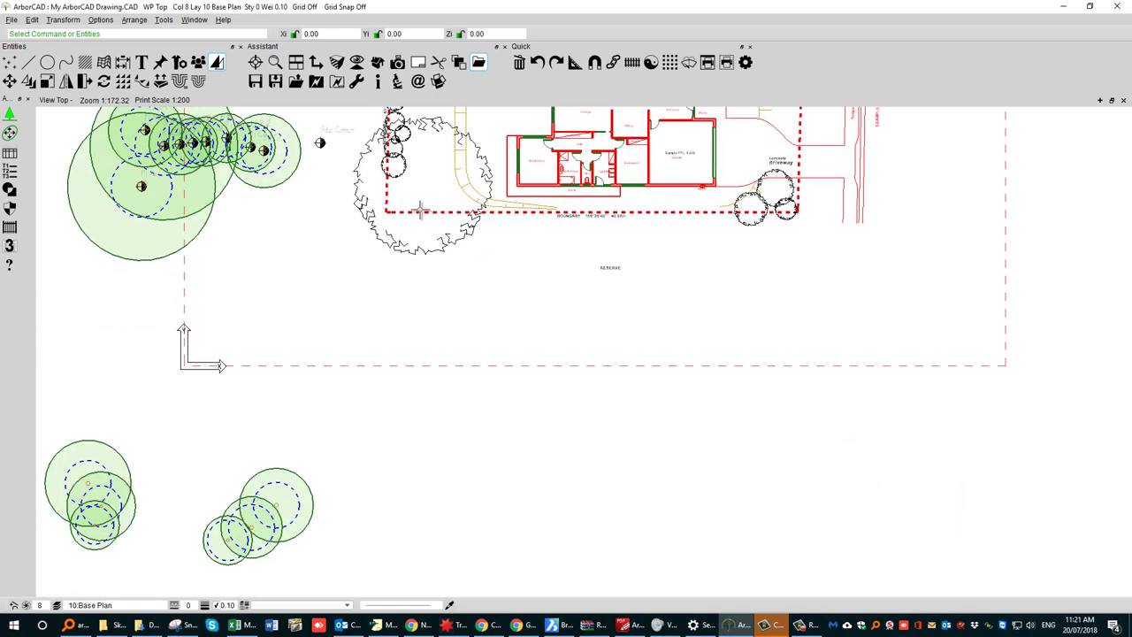
pyautogui.moveTo(325, 323); pyautogui.dragTo(360, 345, button='middle')
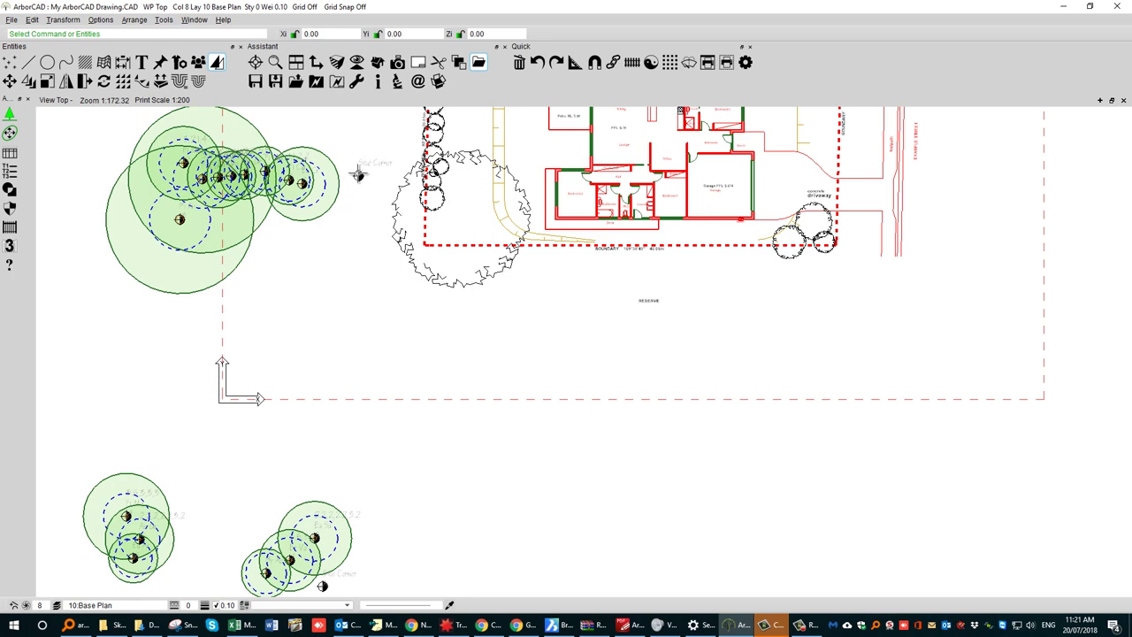
pyautogui.scroll(4, 357, 174)
pyautogui.scroll(3, 360, 175)
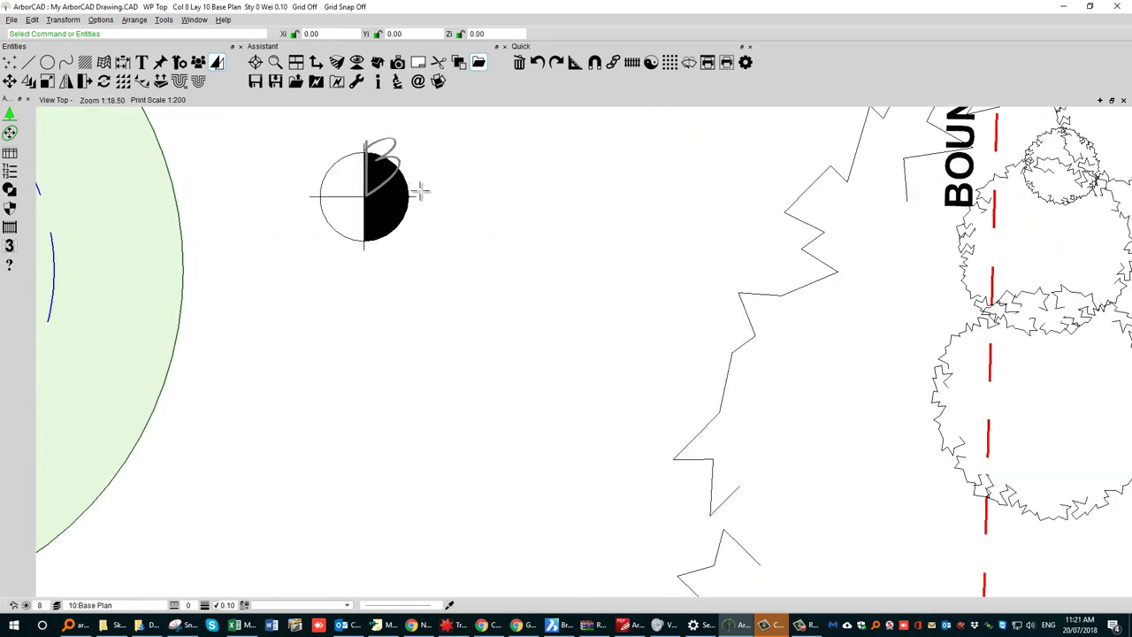
pyautogui.moveTo(424, 187); pyautogui.dragTo(430, 310, button='middle')
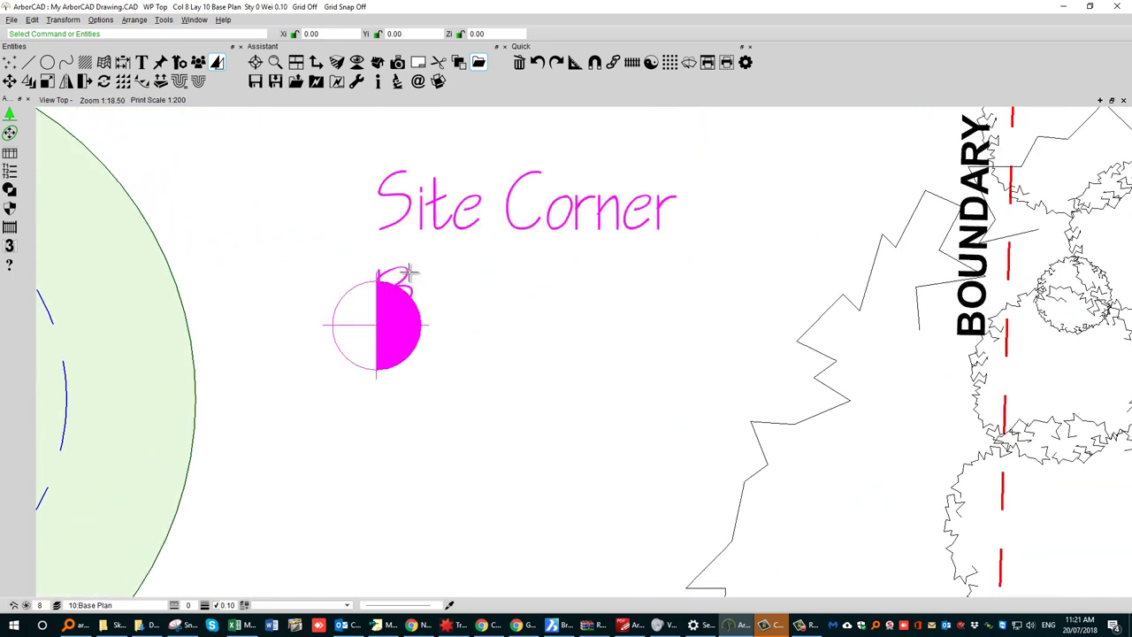
pyautogui.scroll(-8, 426, 292)
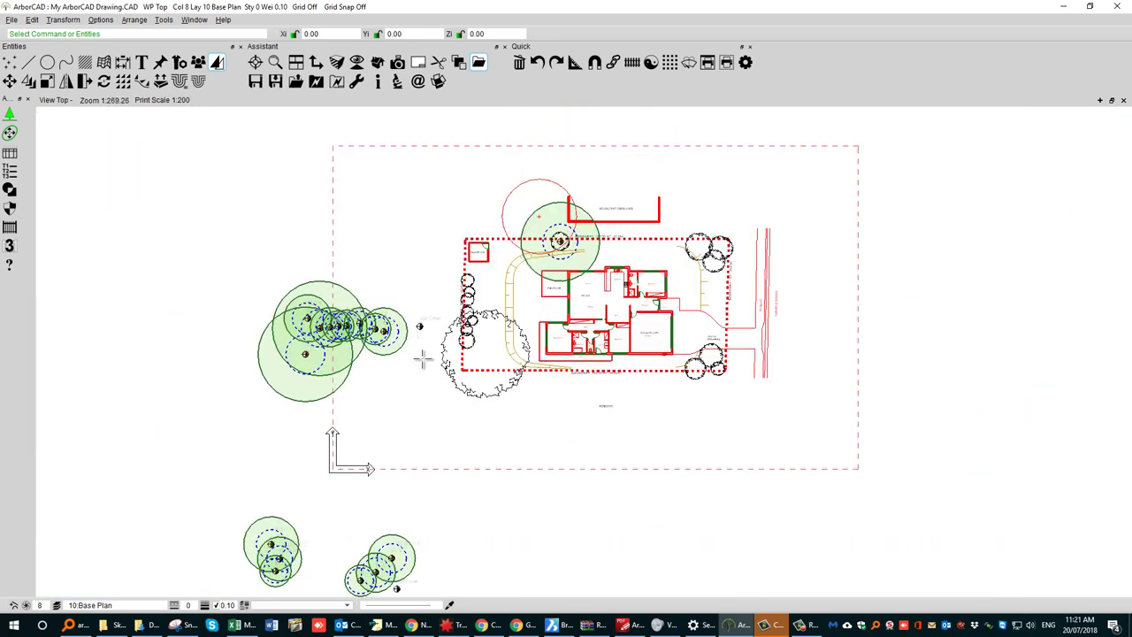
pyautogui.moveTo(404, 298); pyautogui.dragTo(378, 248, button='middle')
pyautogui.scroll(6, 354, 408)
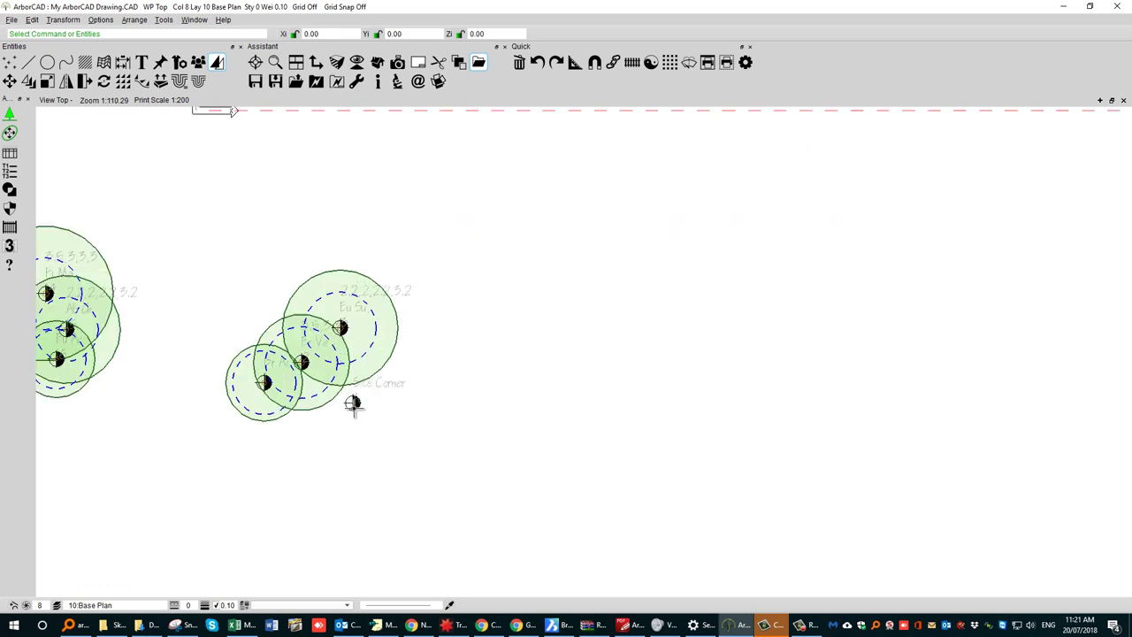
pyautogui.scroll(1, 354, 393)
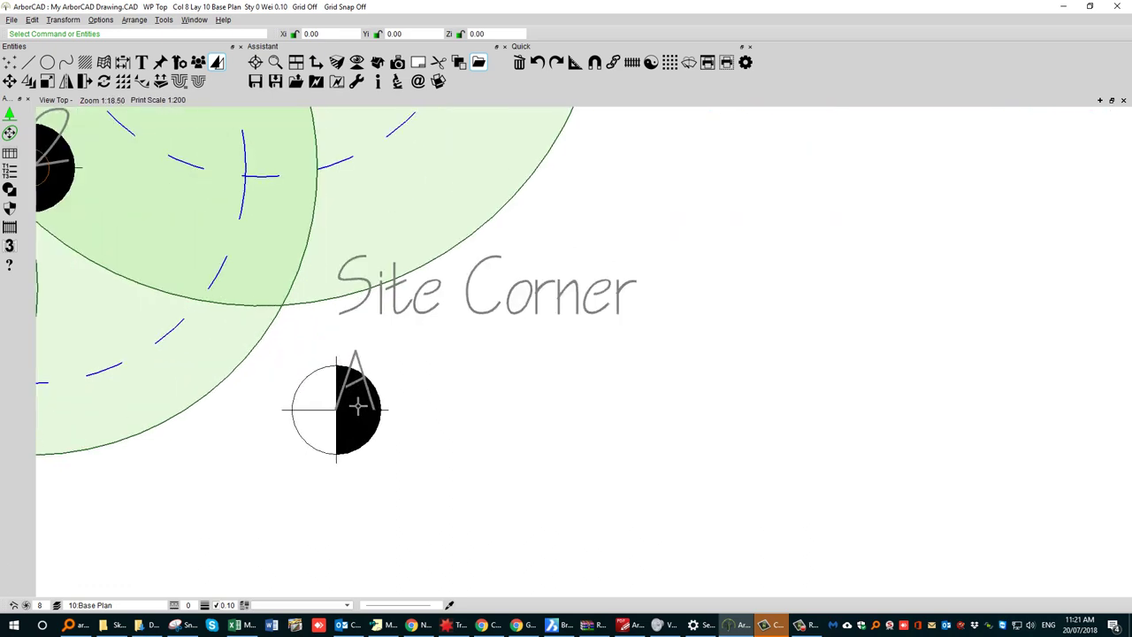
pyautogui.click(353, 356)
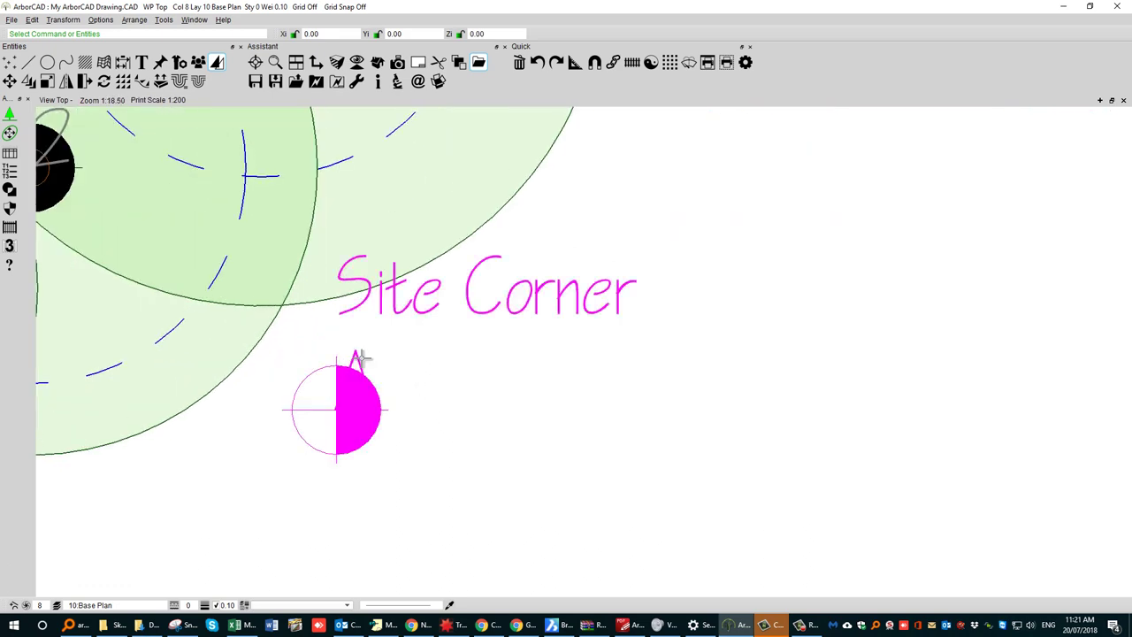
pyautogui.scroll(-6, 397, 396)
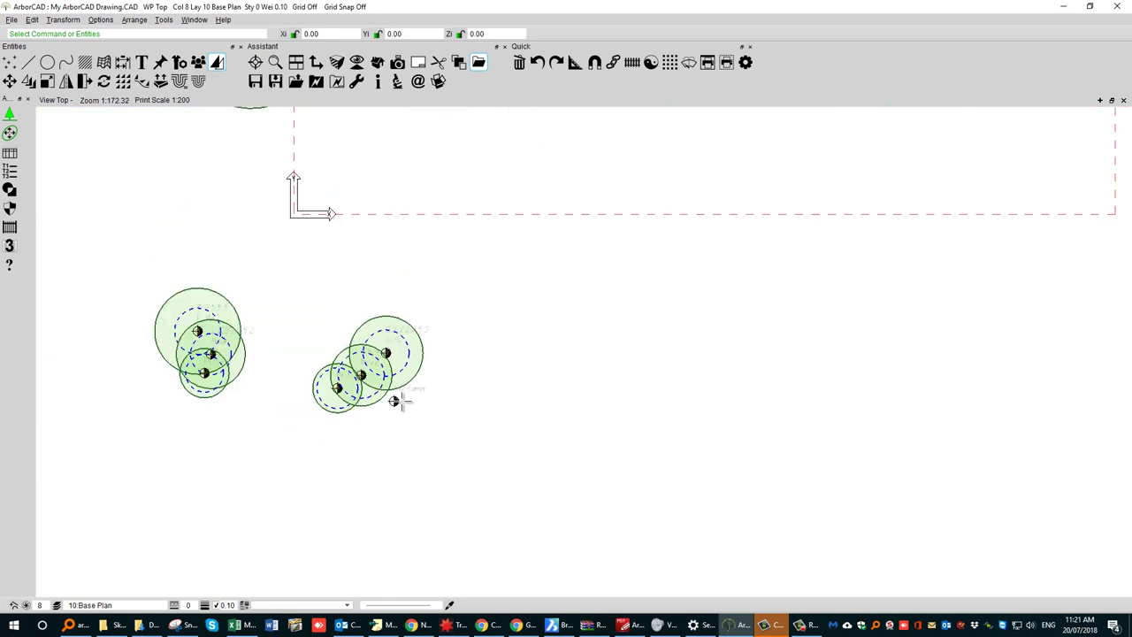
# Select the misplaced tree groups with both Site Corner markers and cut them, using the centre of marker A as their origin.
pyautogui.scroll(-2, 399, 401)
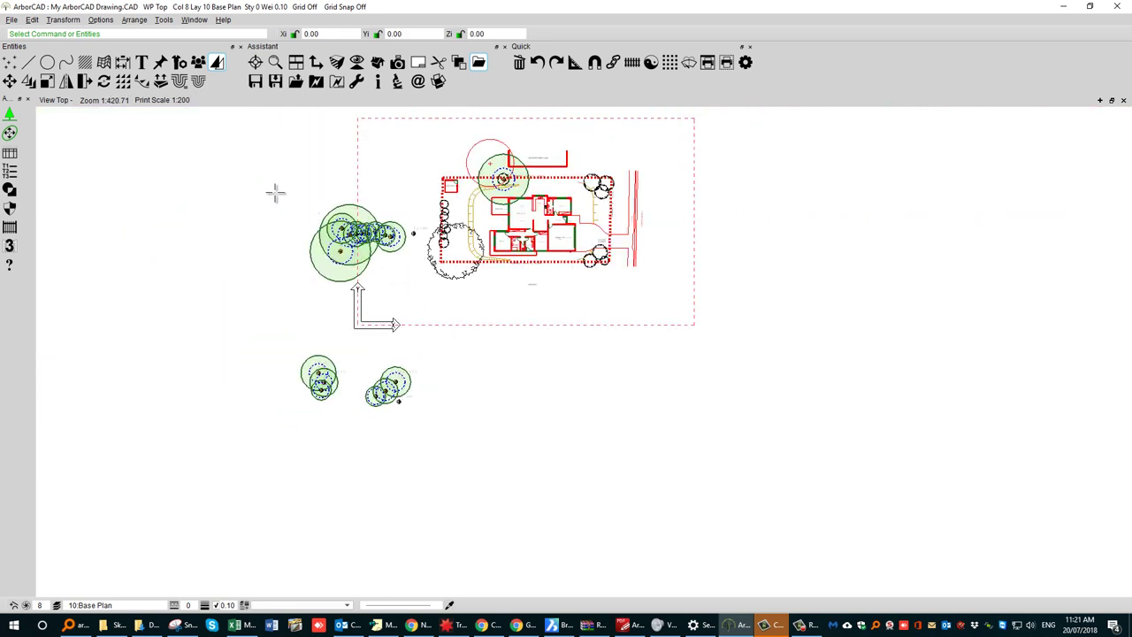
pyautogui.moveTo(271, 182); pyautogui.dragTo(424, 451)
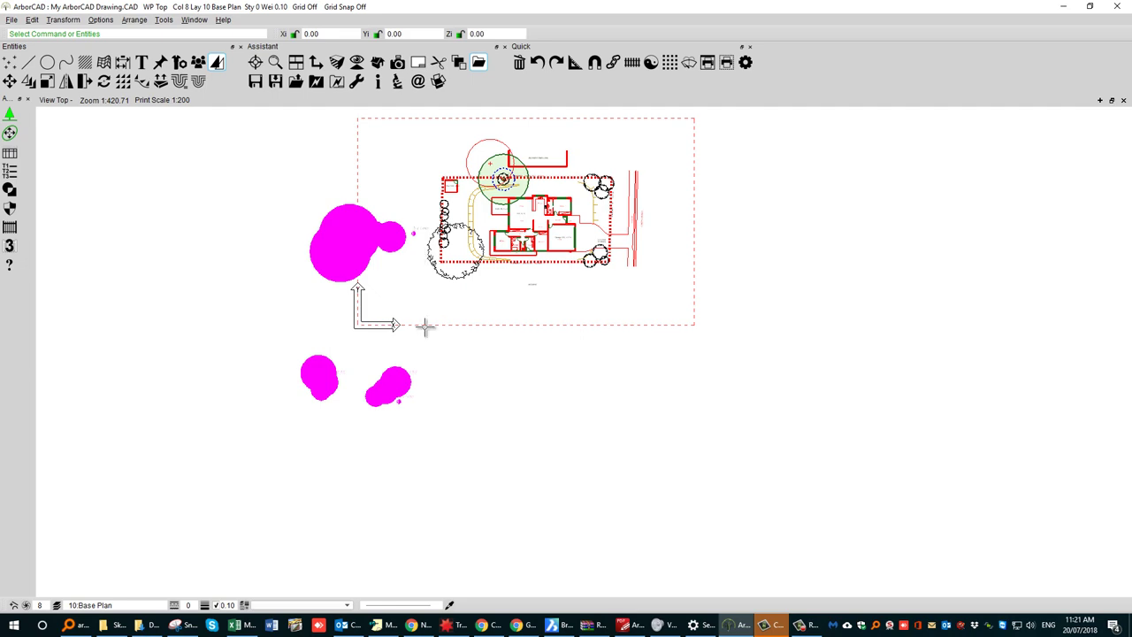
pyautogui.scroll(8, 422, 228)
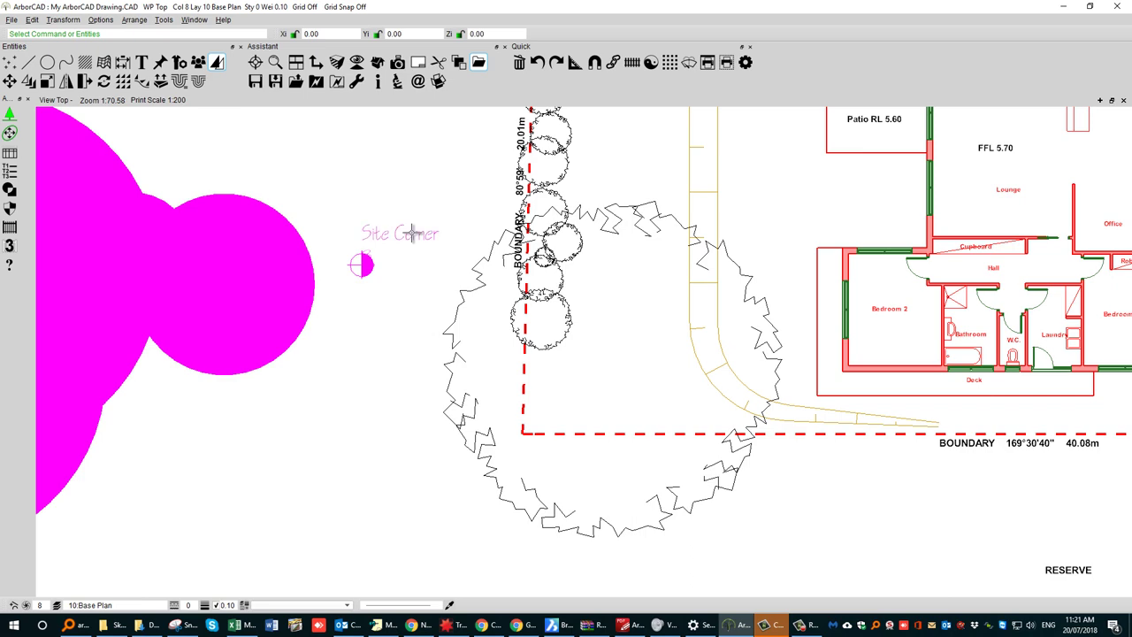
pyautogui.scroll(-6, 412, 231)
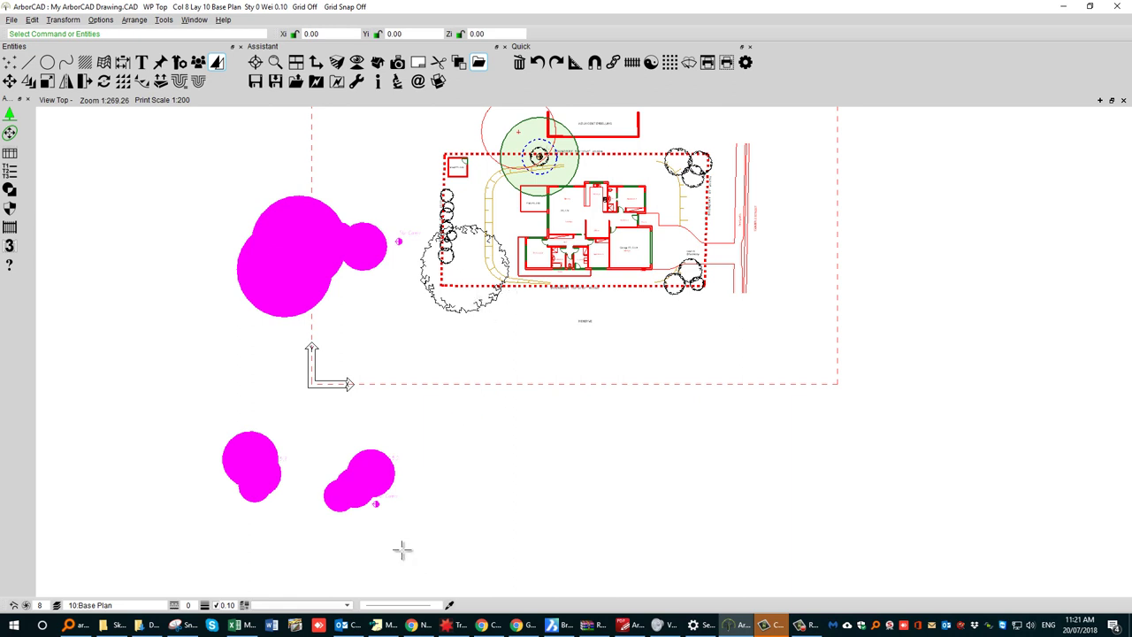
pyautogui.scroll(2, 378, 504)
pyautogui.scroll(8, 377, 504)
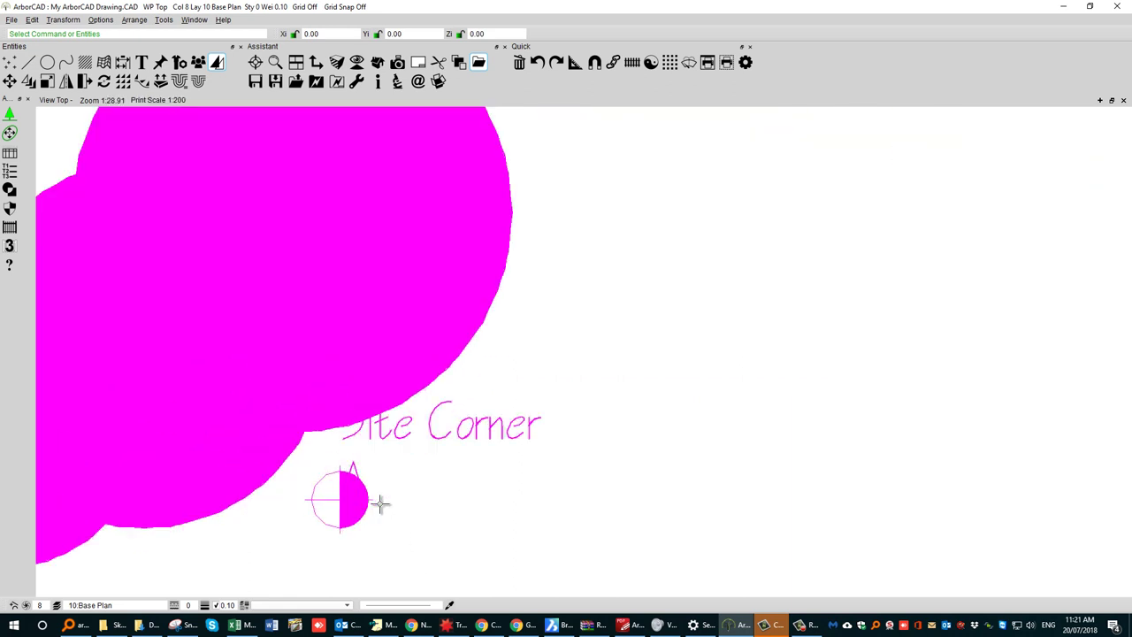
pyautogui.click(31, 21)
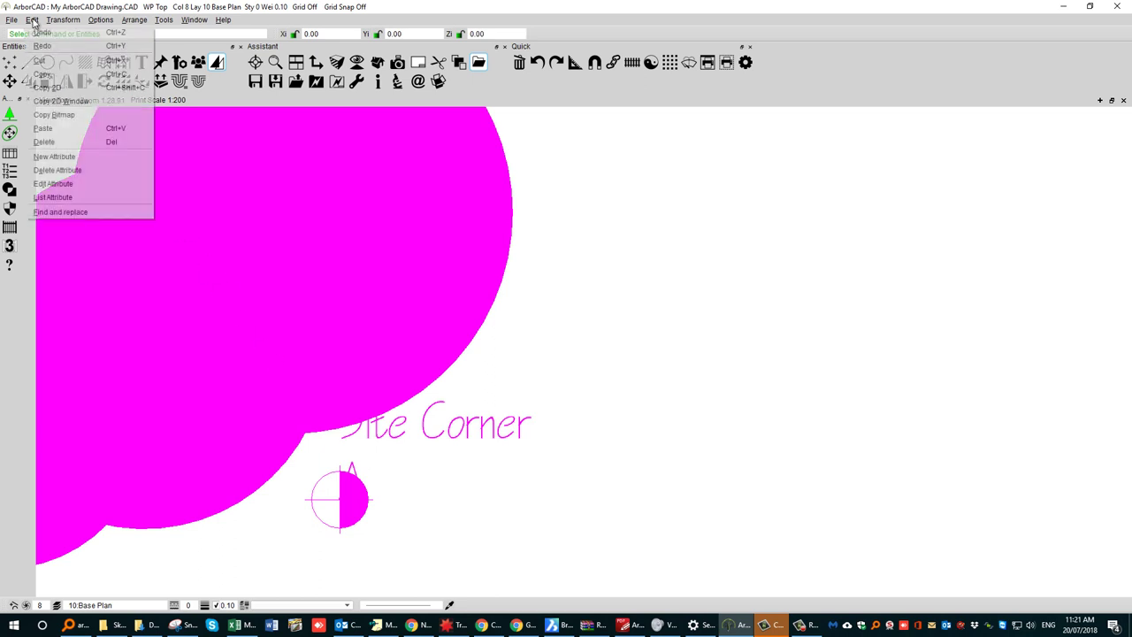
pyautogui.click(108, 61)
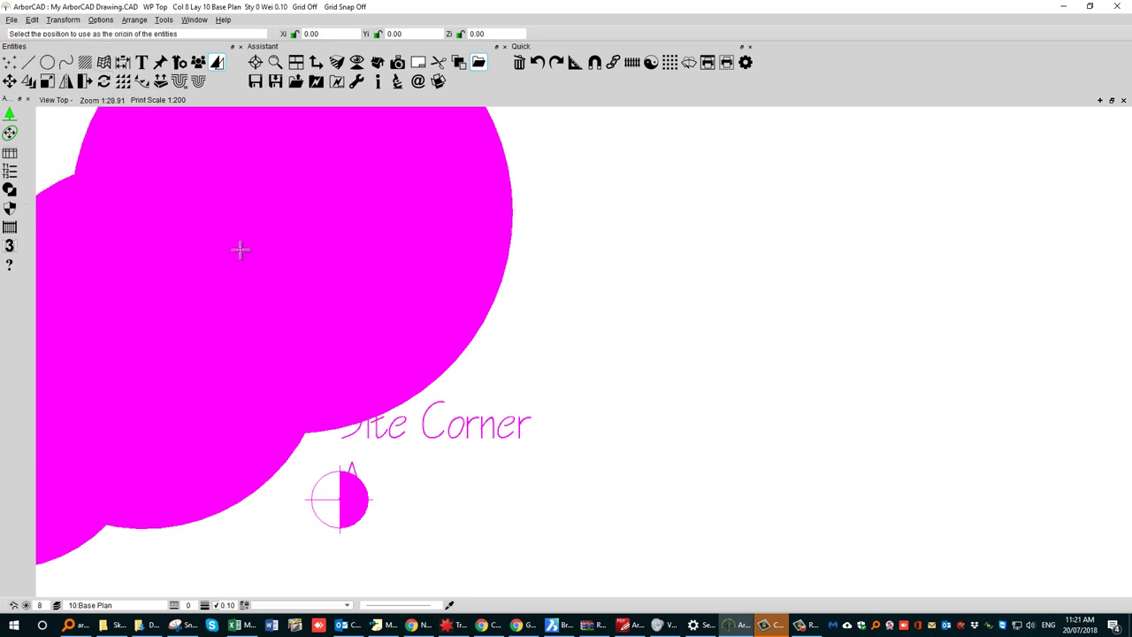
pyautogui.click(339, 500)
# Paste the cut tree groups and Site Corner markers with marker A's centre on the boundary's upper-right corner, above the 20.01 m side.
pyautogui.scroll(-10, 349, 477)
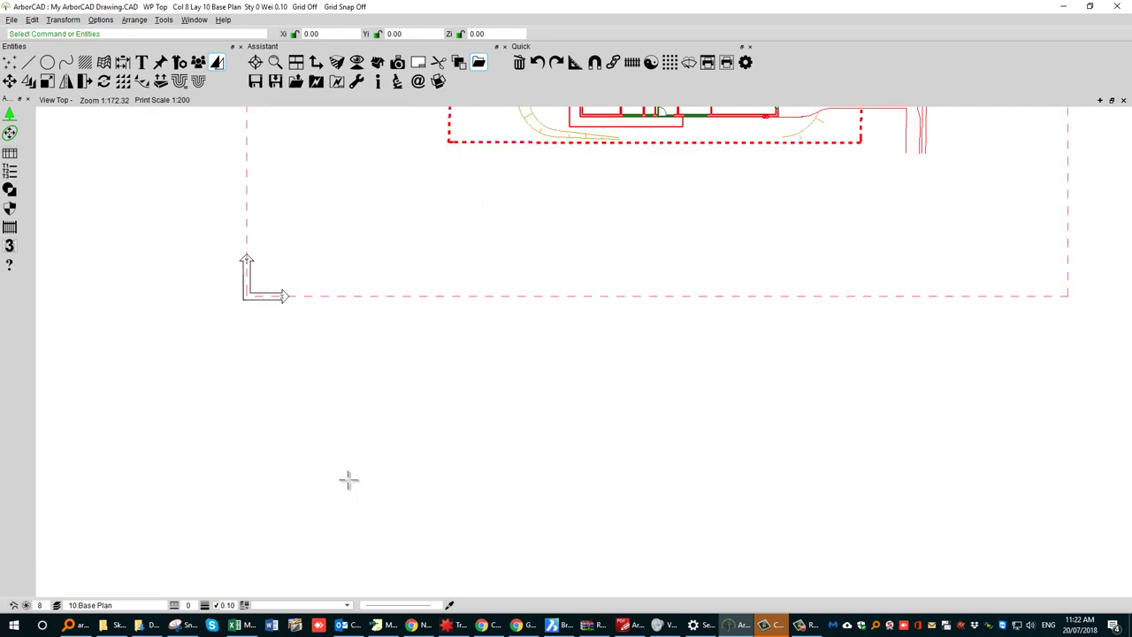
pyautogui.scroll(2, 438, 237)
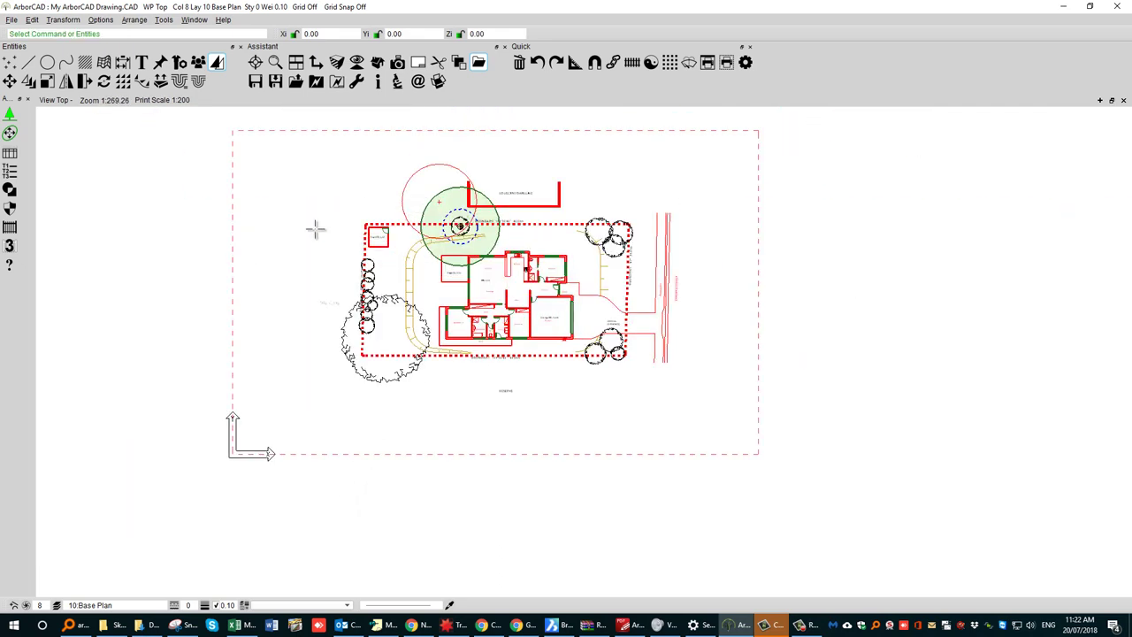
pyautogui.scroll(5, 341, 305)
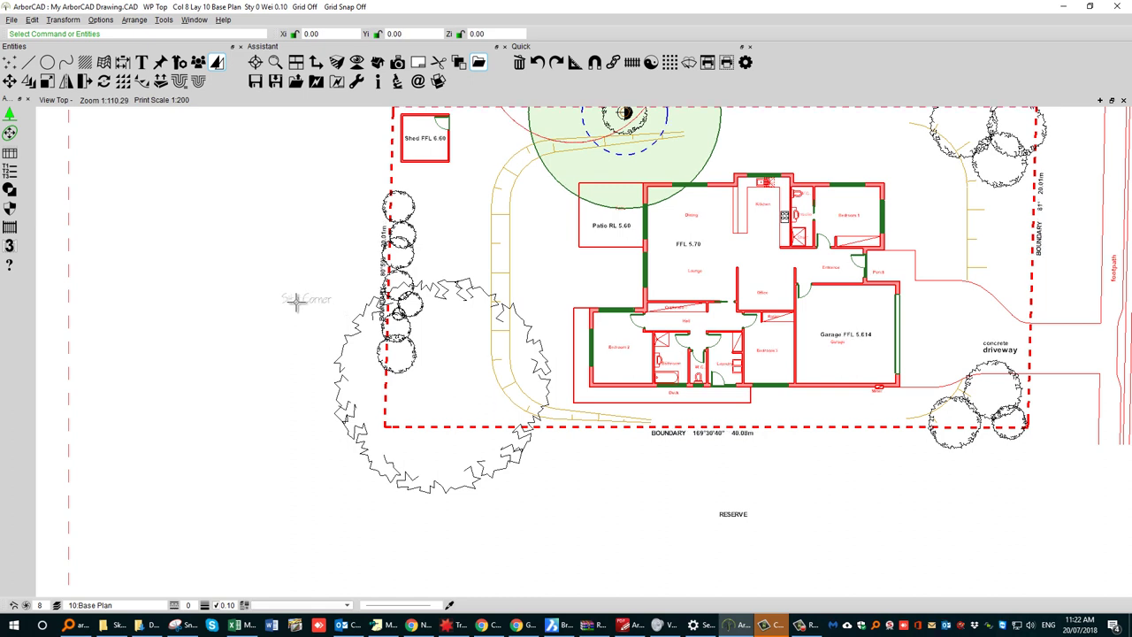
pyautogui.scroll(-2, 308, 311)
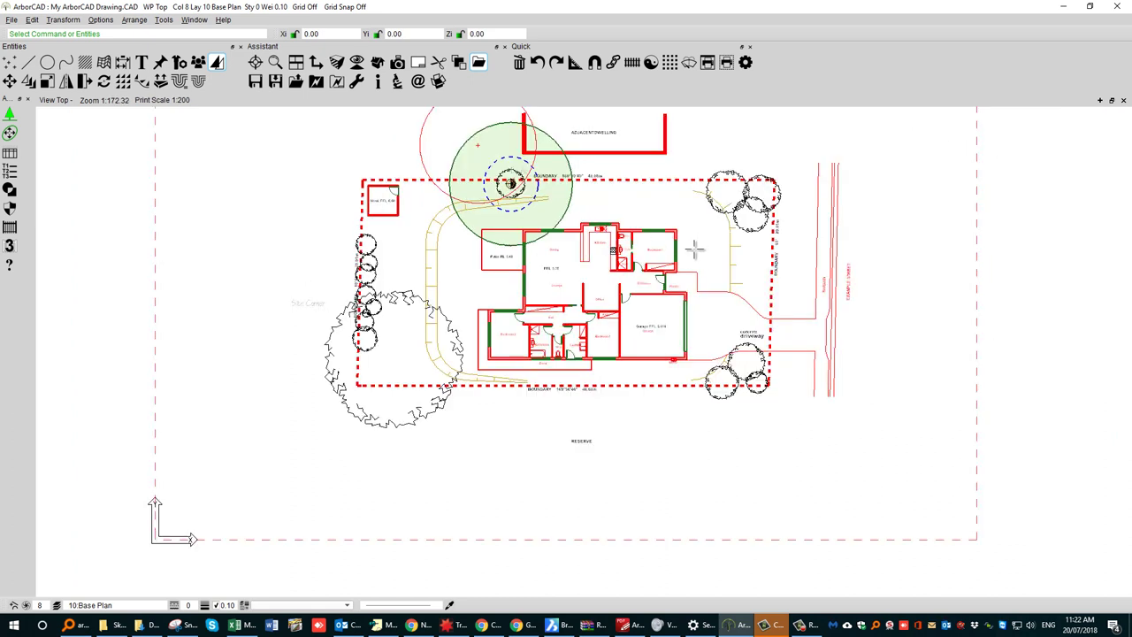
pyautogui.moveTo(699, 232); pyautogui.dragTo(678, 295, button='middle')
pyautogui.scroll(8, 756, 241)
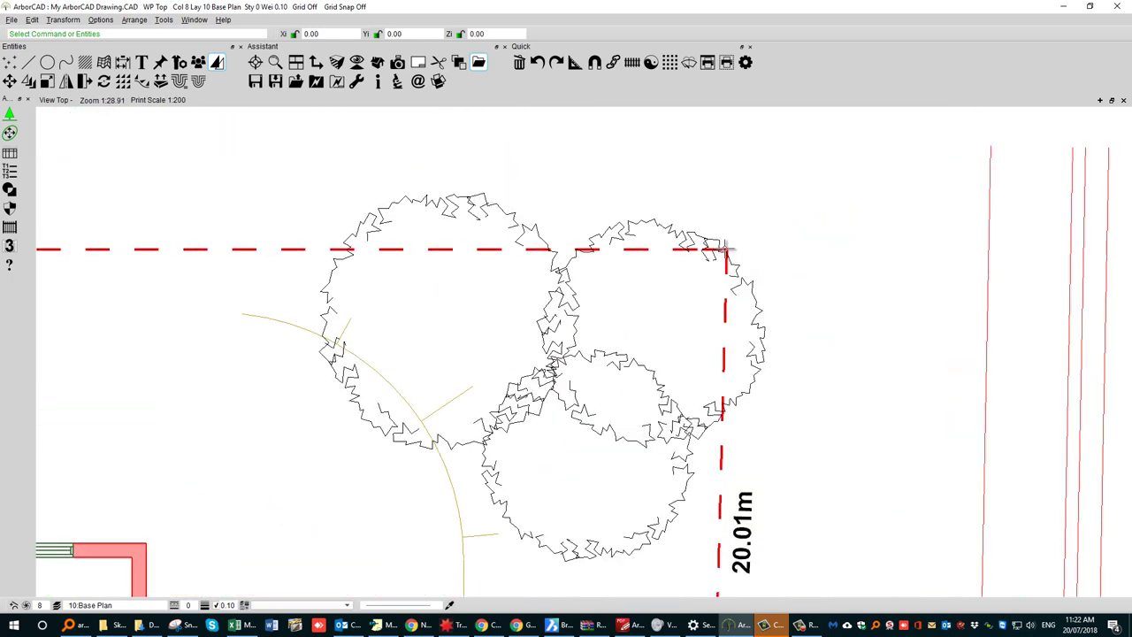
pyautogui.scroll(2, 732, 250)
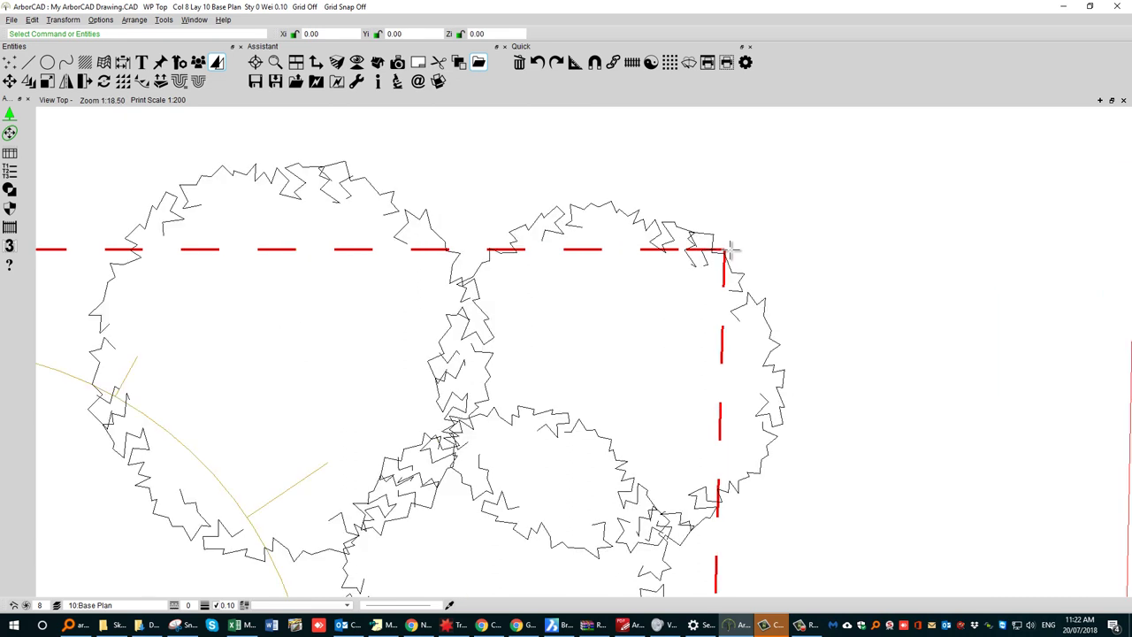
pyautogui.click(32, 19)
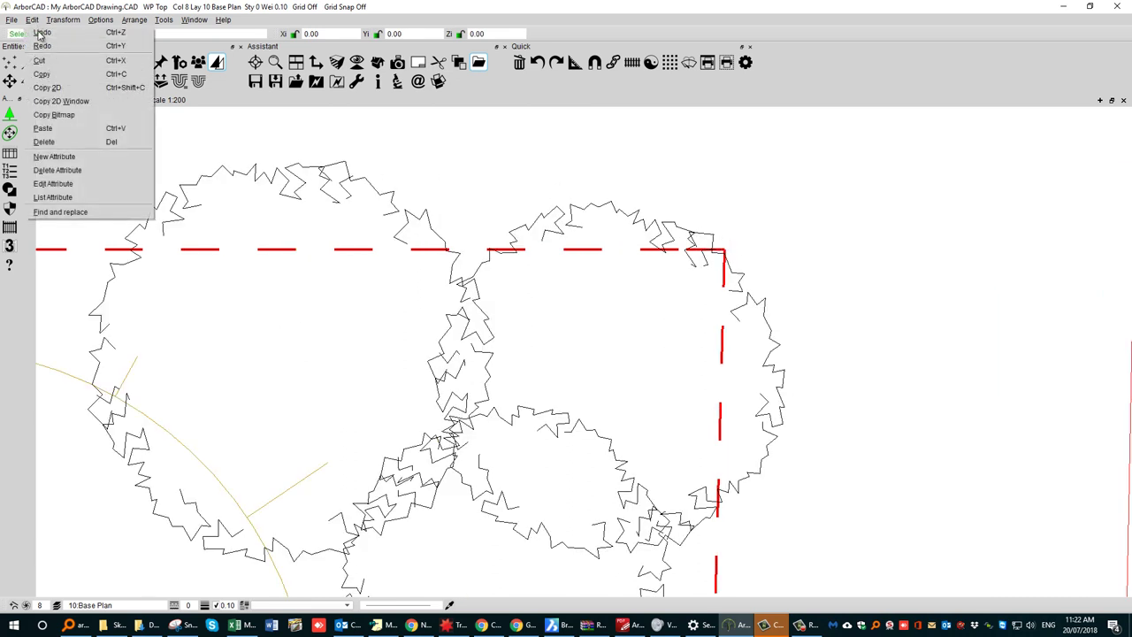
pyautogui.click(59, 129)
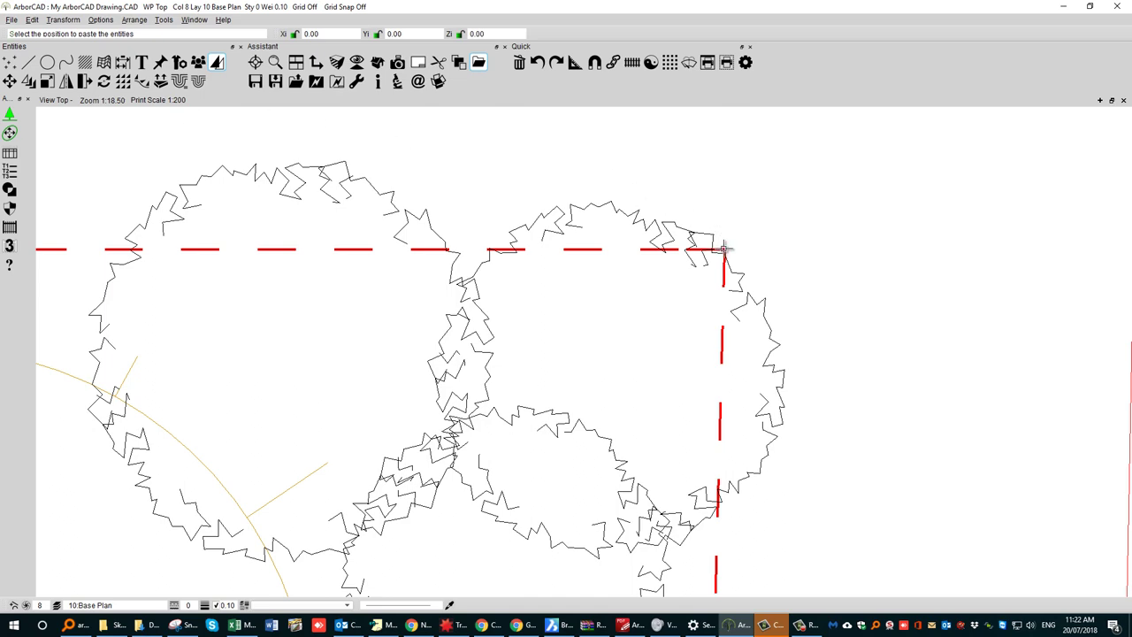
pyautogui.click(723, 249)
# Examine the pasted tree groups and both Site Corner markers in relation to the base plan's boundary.
pyautogui.scroll(-5, 725, 250)
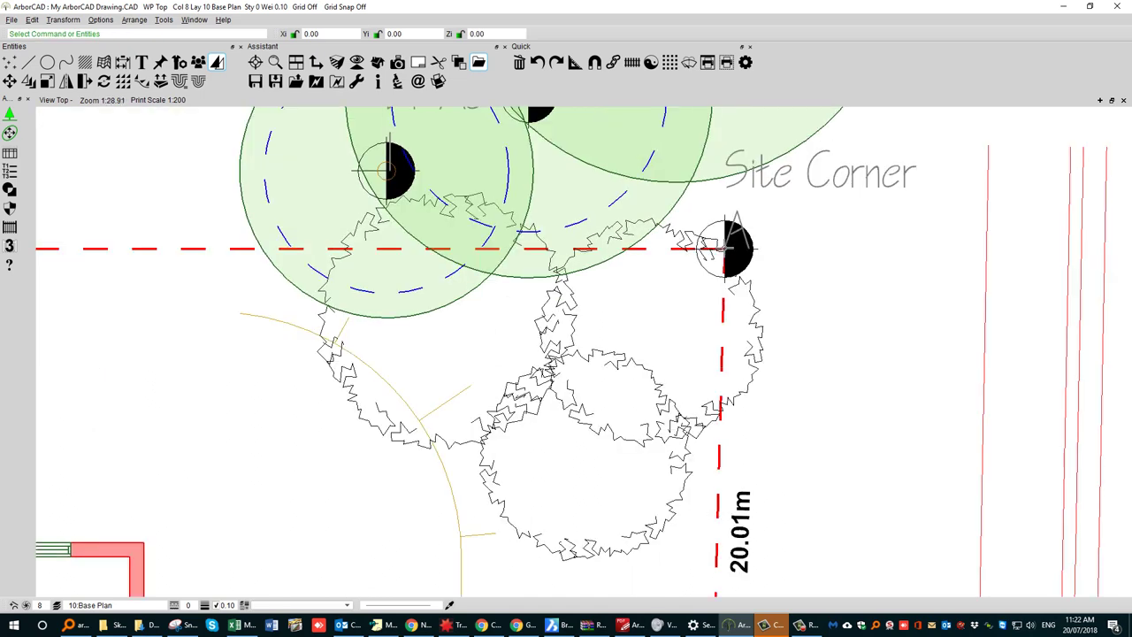
pyautogui.scroll(-2, 725, 249)
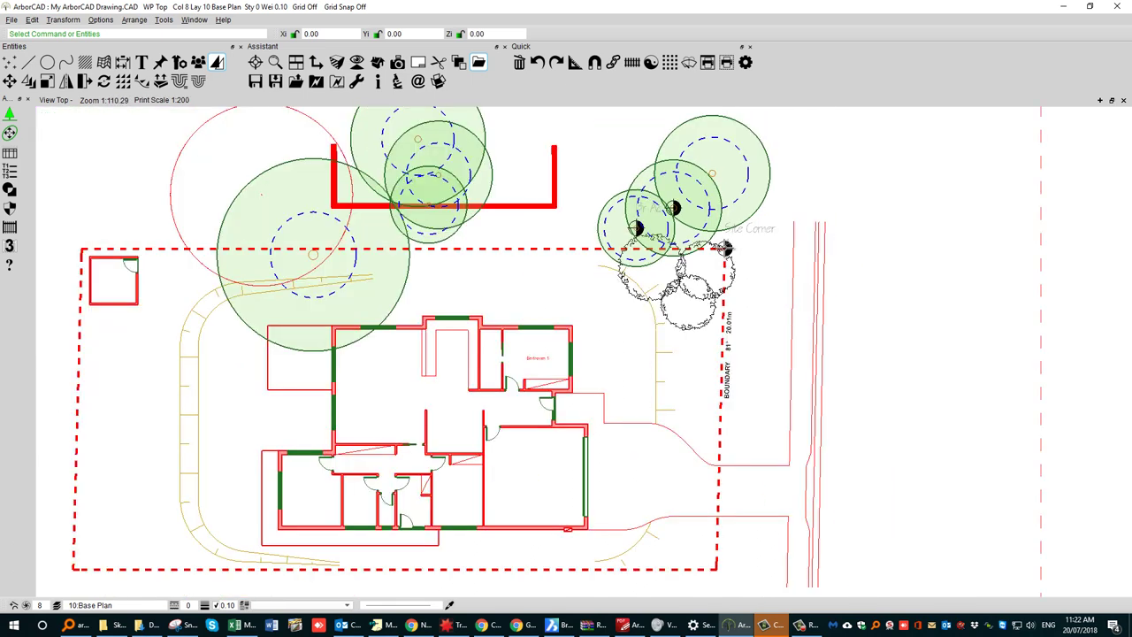
pyautogui.scroll(-2, 725, 250)
pyautogui.scroll(-2, 725, 250)
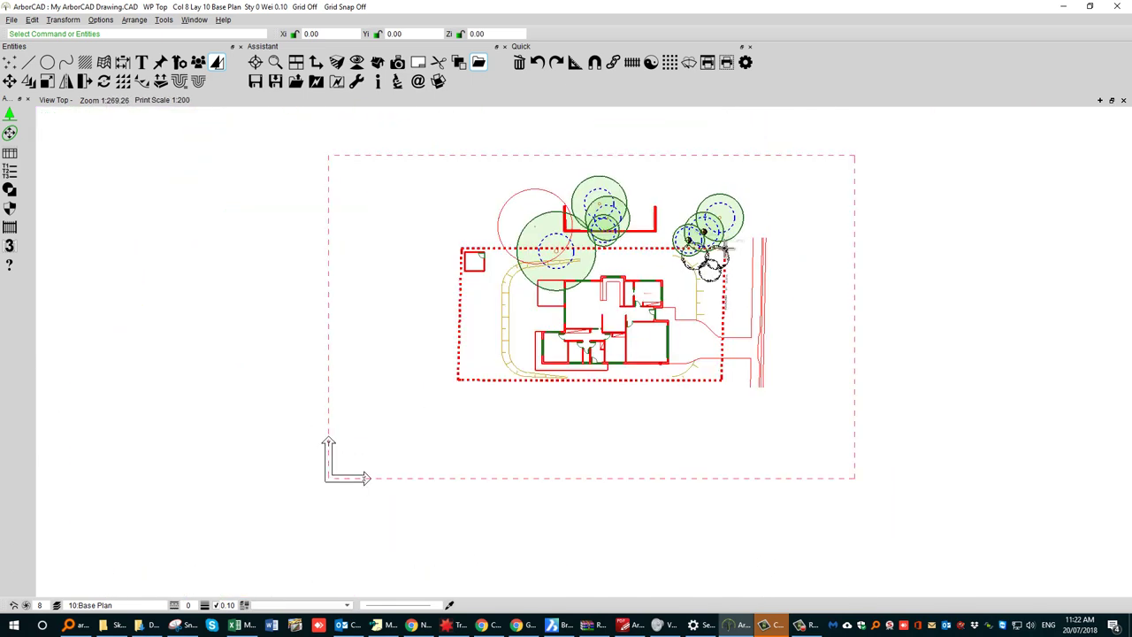
pyautogui.scroll(-2, 724, 251)
pyautogui.moveTo(723, 250); pyautogui.dragTo(541, 258, button='middle')
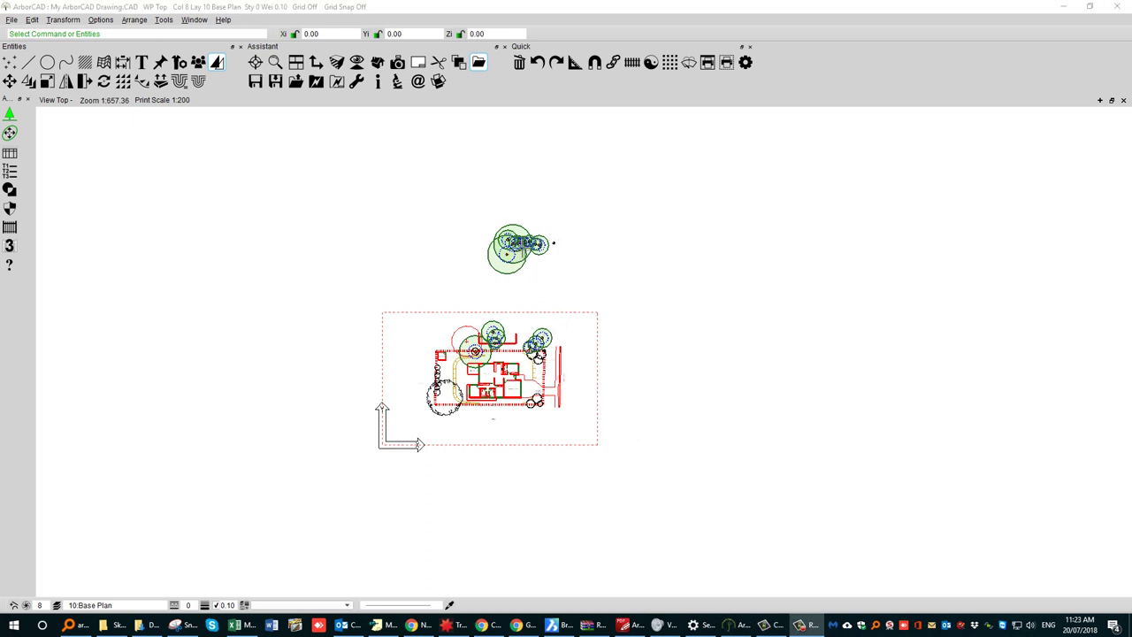
pyautogui.scroll(3, 520, 244)
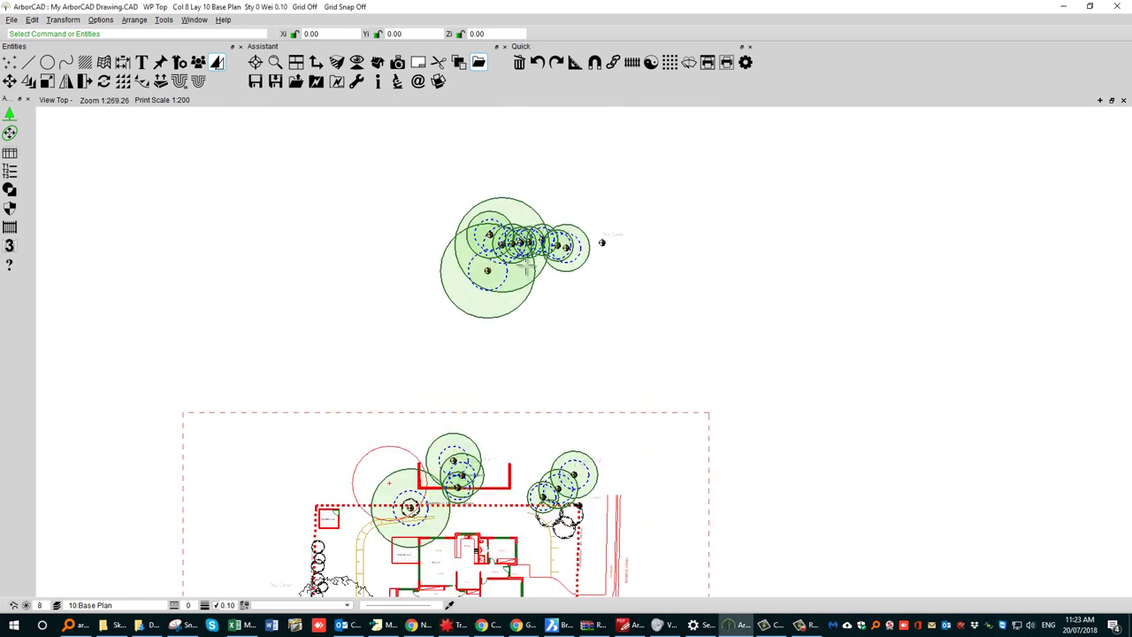
pyautogui.scroll(-1, 527, 265)
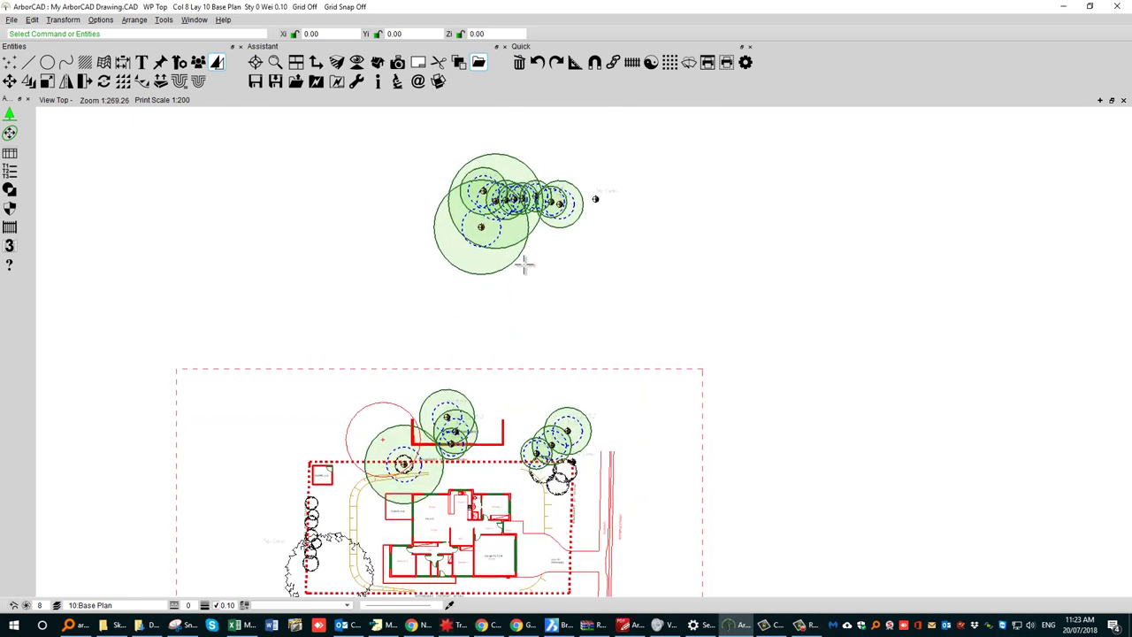
# Select all entities of the same type as one off-plan tree group, then exclude the already located tree 4 from the selection.
pyautogui.click(477, 263)
pyautogui.doubleClick(477, 262)
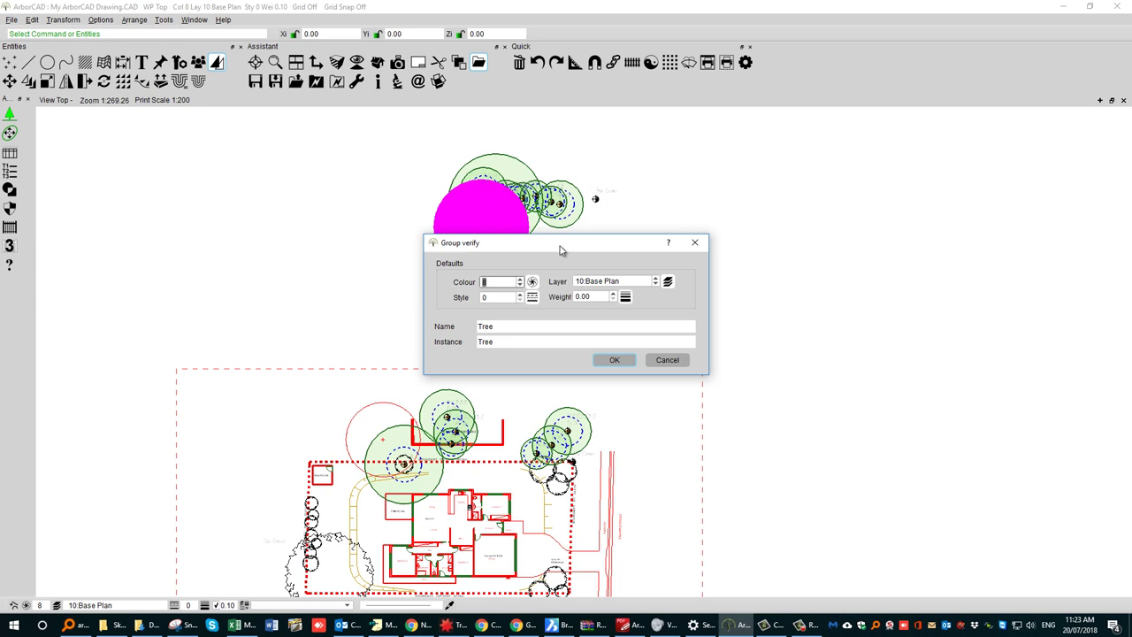
pyautogui.moveTo(560, 251); pyautogui.dragTo(776, 166)
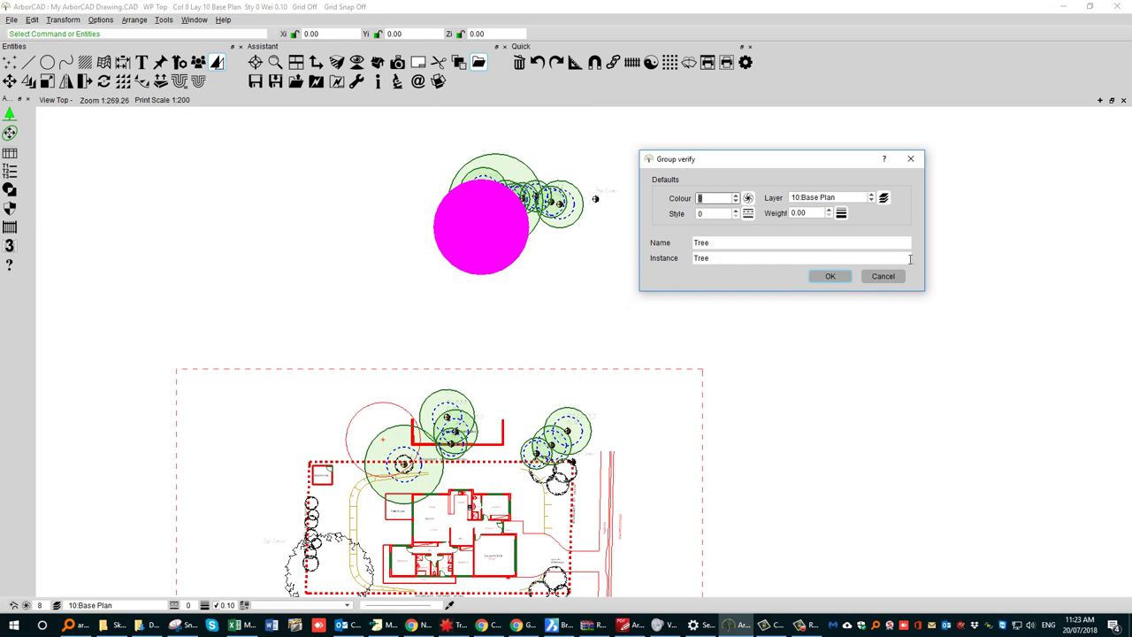
pyautogui.click(882, 276)
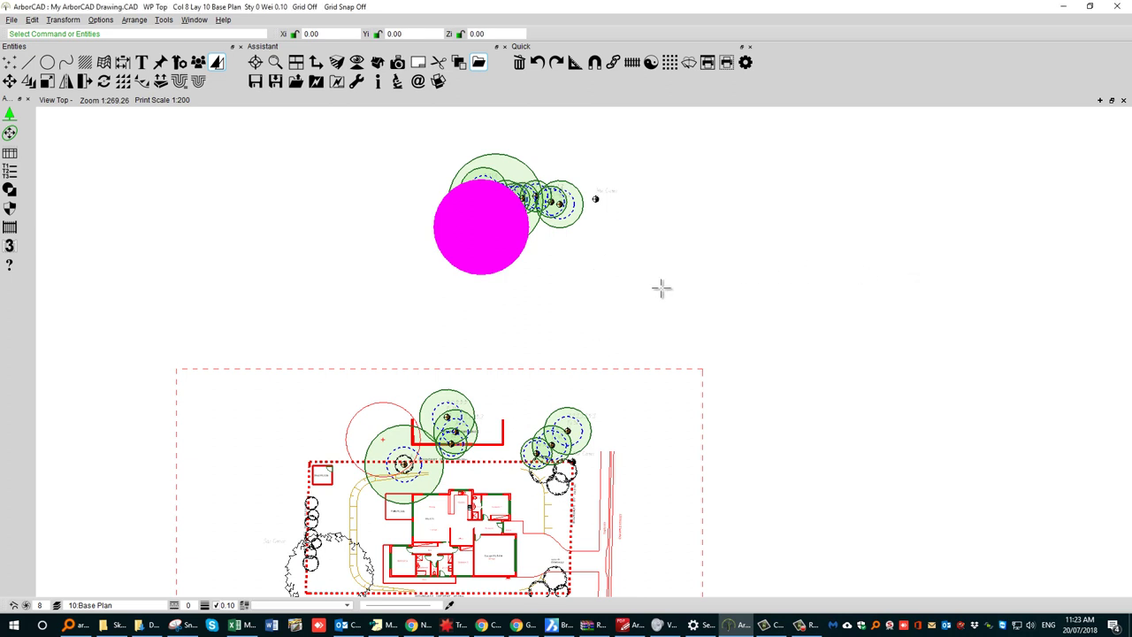
pyautogui.rightClick(483, 274)
pyautogui.moveTo(548, 303)
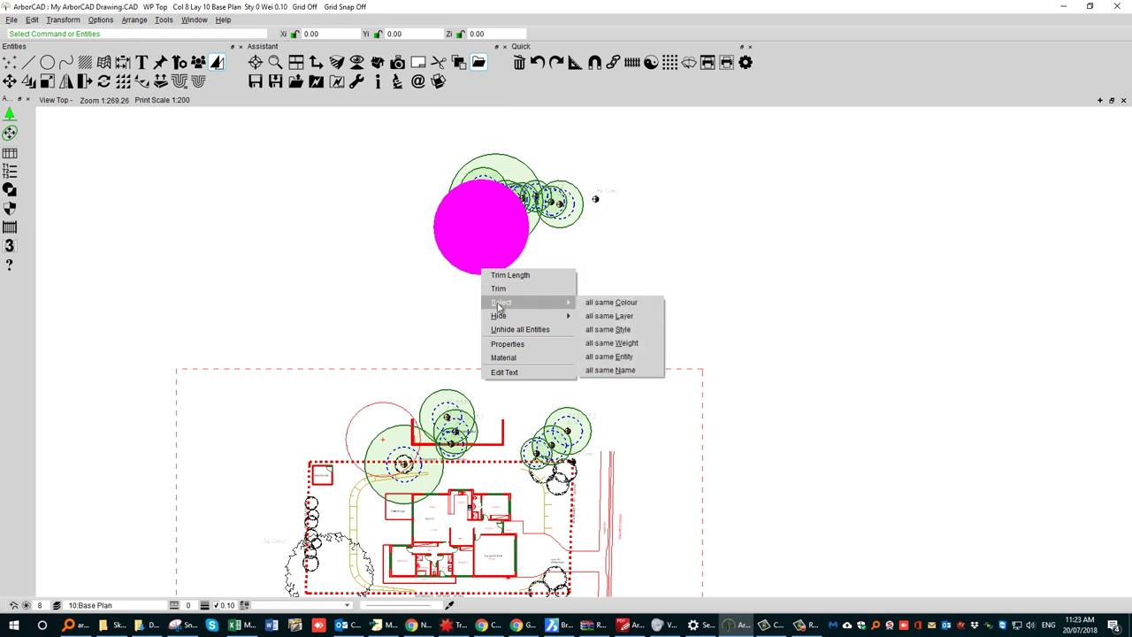
pyautogui.click(625, 358)
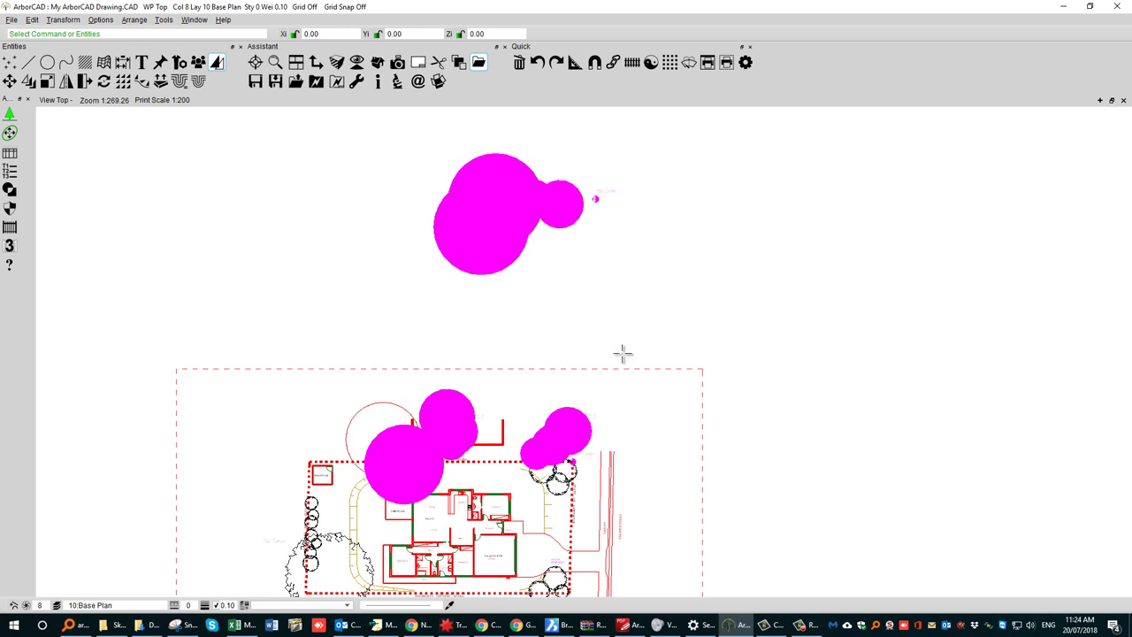
pyautogui.click(383, 433)
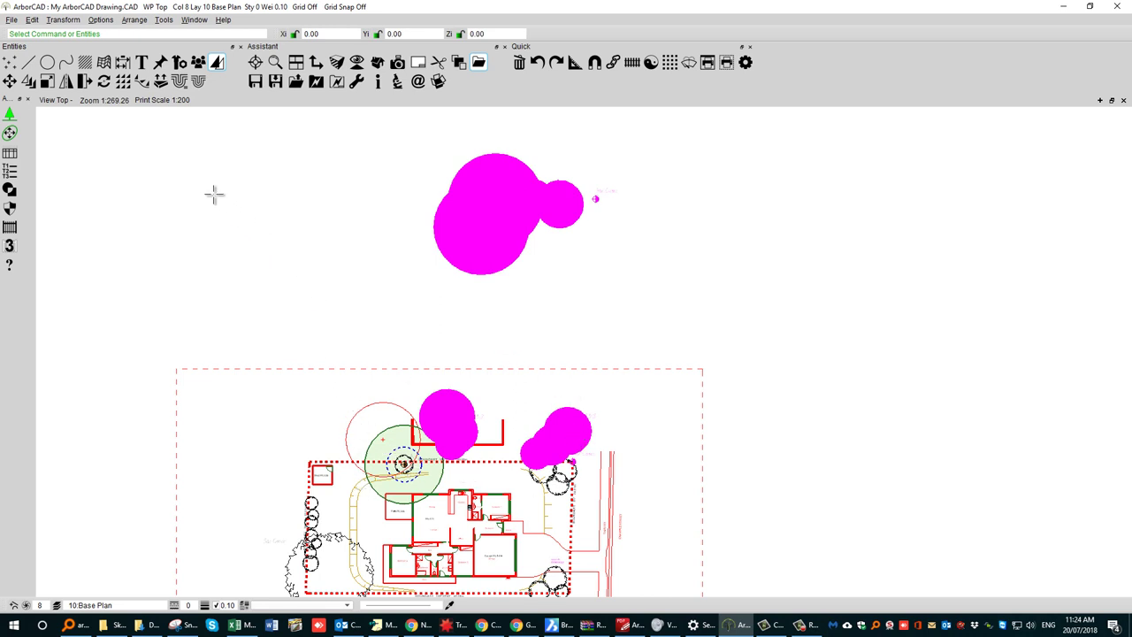
# Start a three-point rotation of the selection with 0 copies, using the centre of Site Corner marker A as its origin.
pyautogui.click(107, 85)
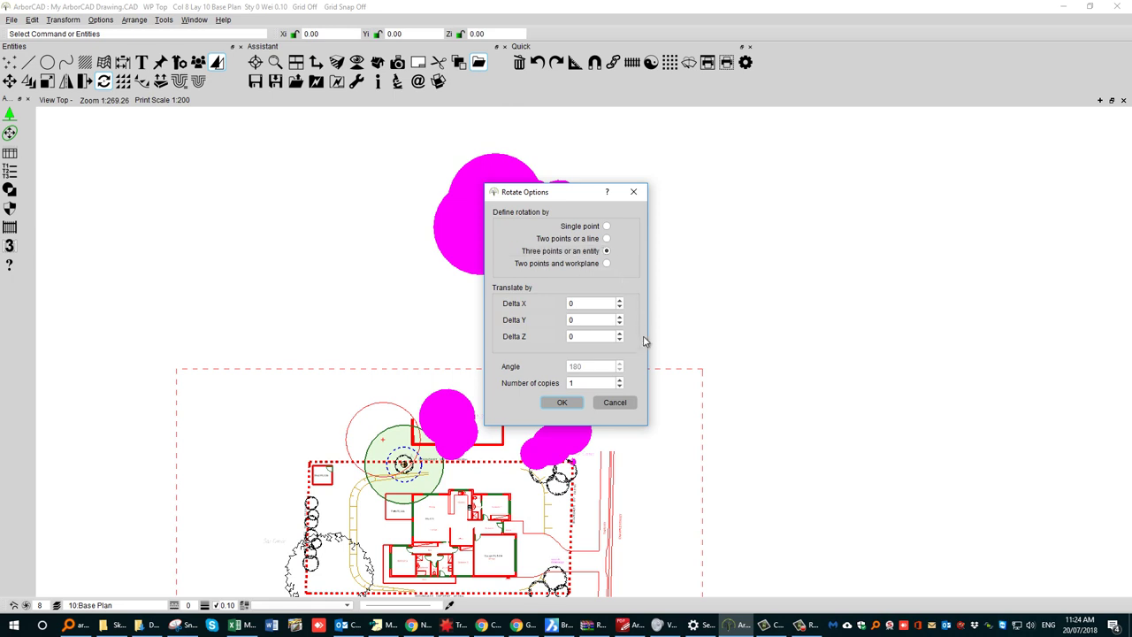
pyautogui.click(621, 386)
pyautogui.write('0')
pyautogui.click(563, 403)
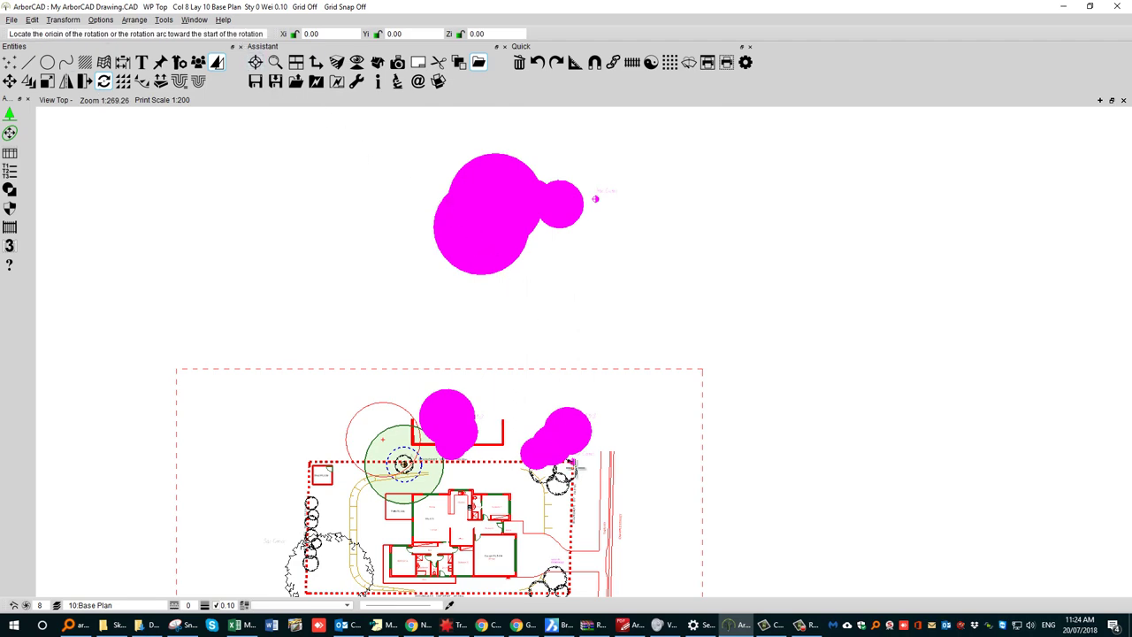
pyautogui.scroll(10, 573, 459)
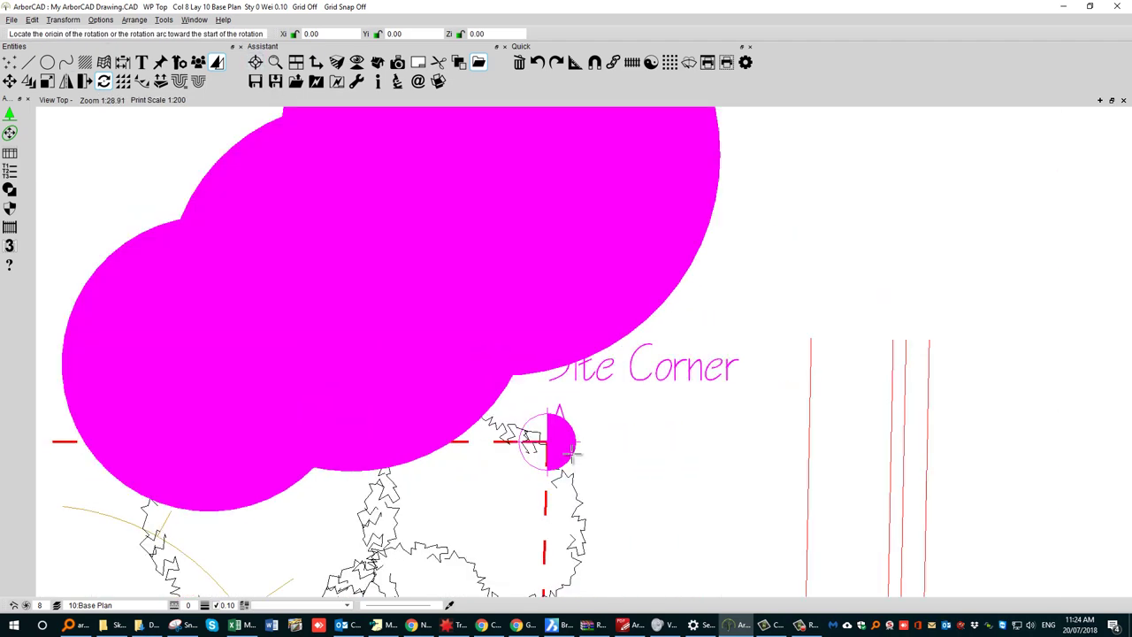
pyautogui.click(548, 440)
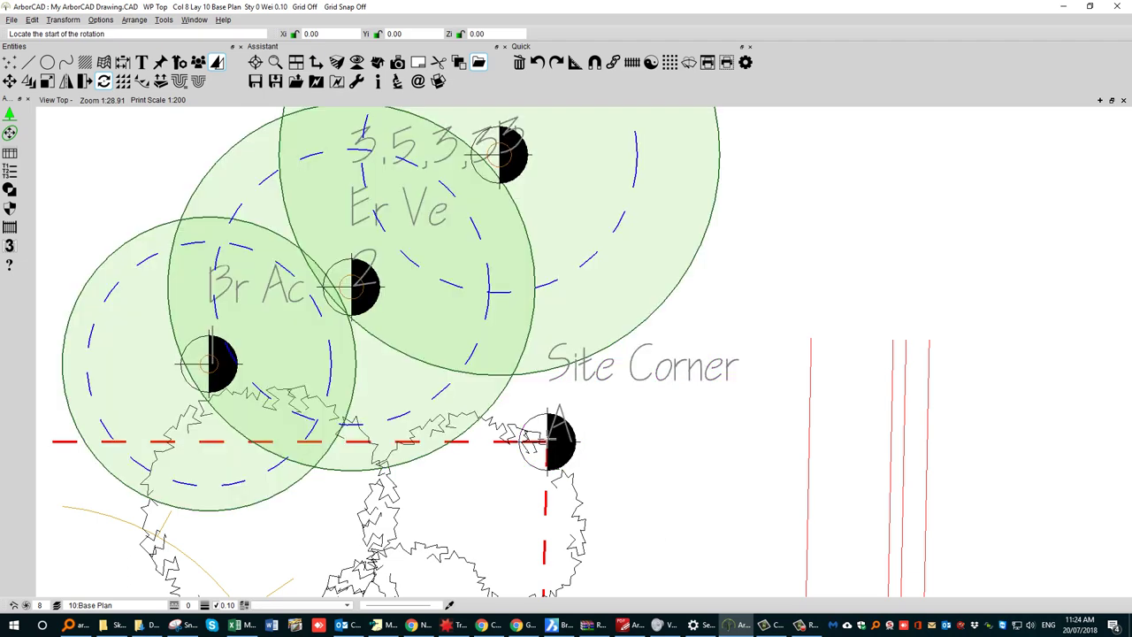
# Redraw the drawing in full detail and set the rotation's start point at the centre of the off-plan Site Corner marker B.
pyautogui.scroll(-10, 619, 442)
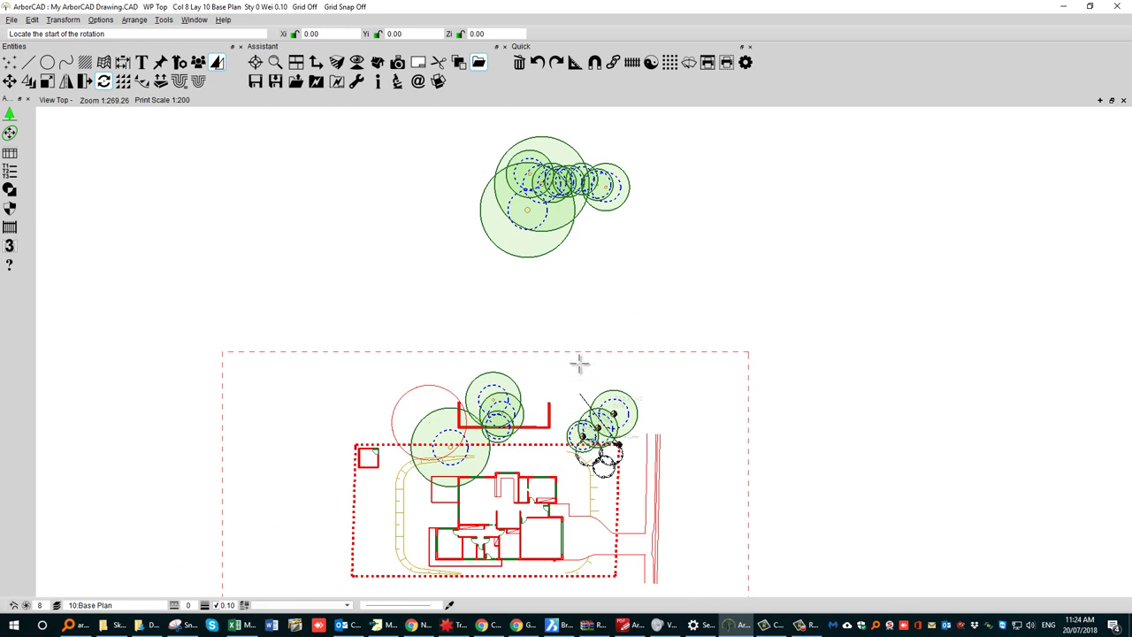
pyautogui.scroll(-2, 617, 257)
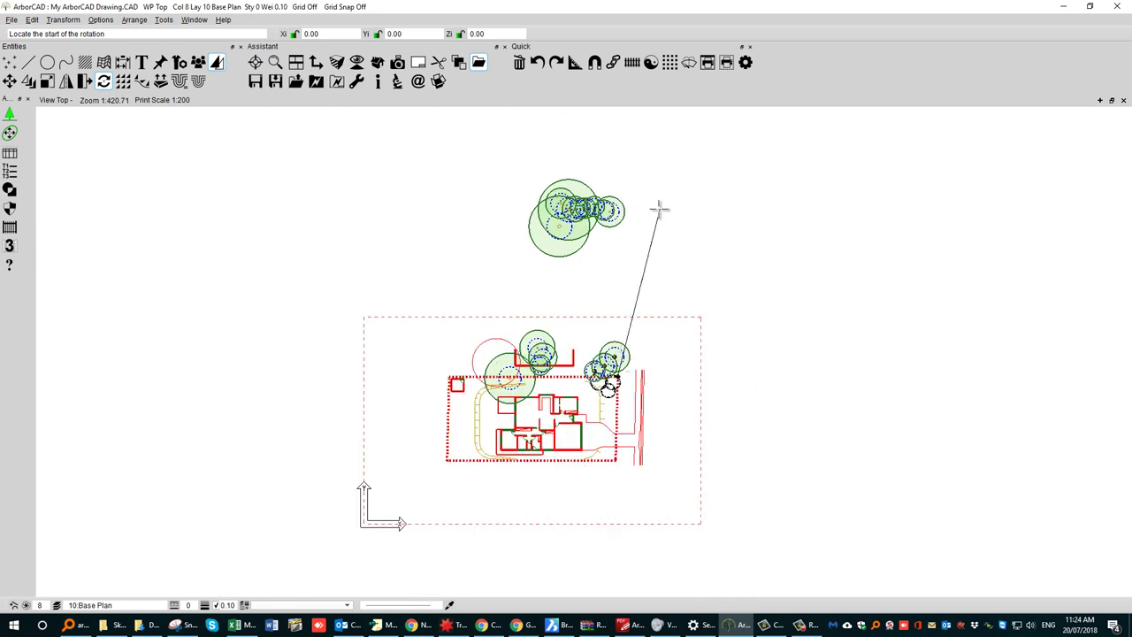
pyautogui.scroll(2, 610, 232)
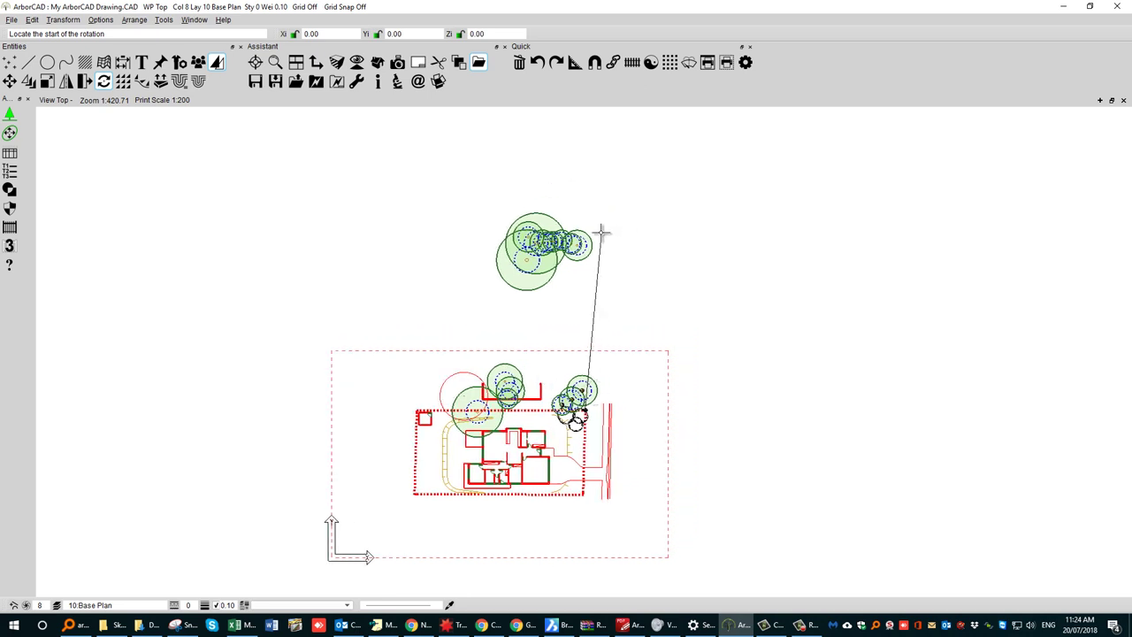
pyautogui.scroll(4, 601, 231)
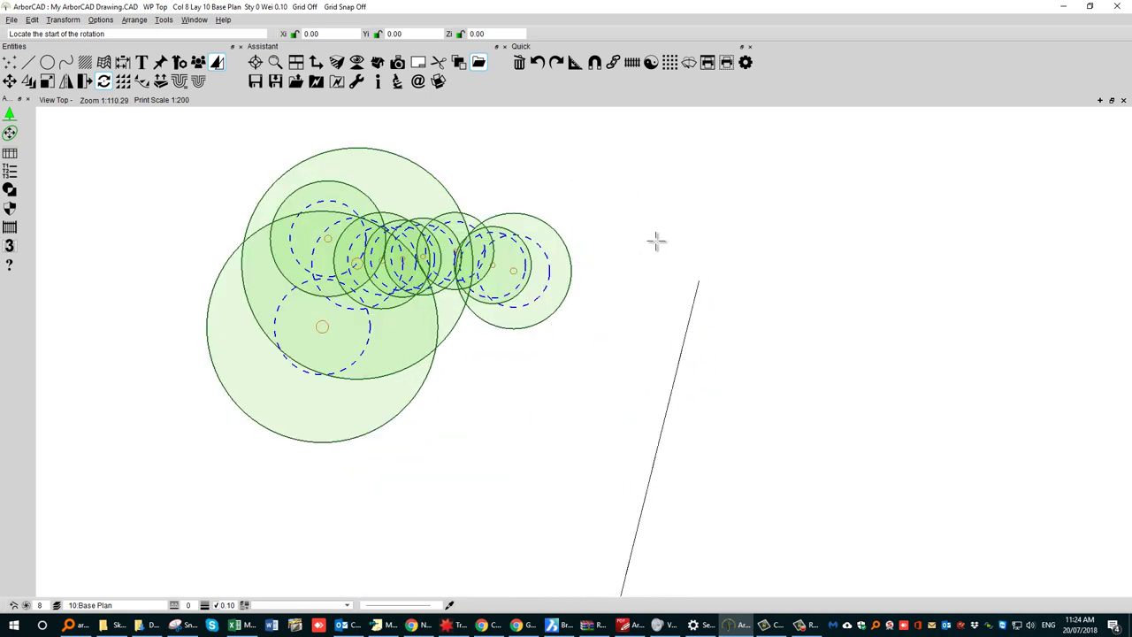
pyautogui.scroll(-4, 610, 282)
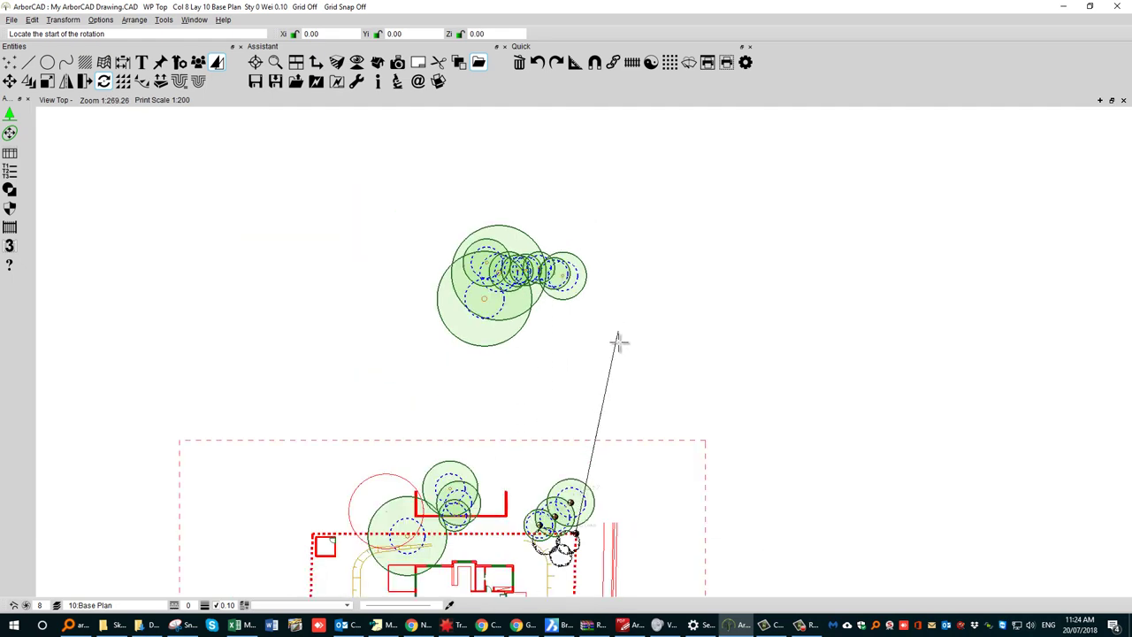
pyautogui.moveTo(593, 259)
pyautogui.mouseDown(button='middle')
pyautogui.moveTo(576, 222)
pyautogui.moveTo(541, 192)
pyautogui.mouseUp(button='middle')
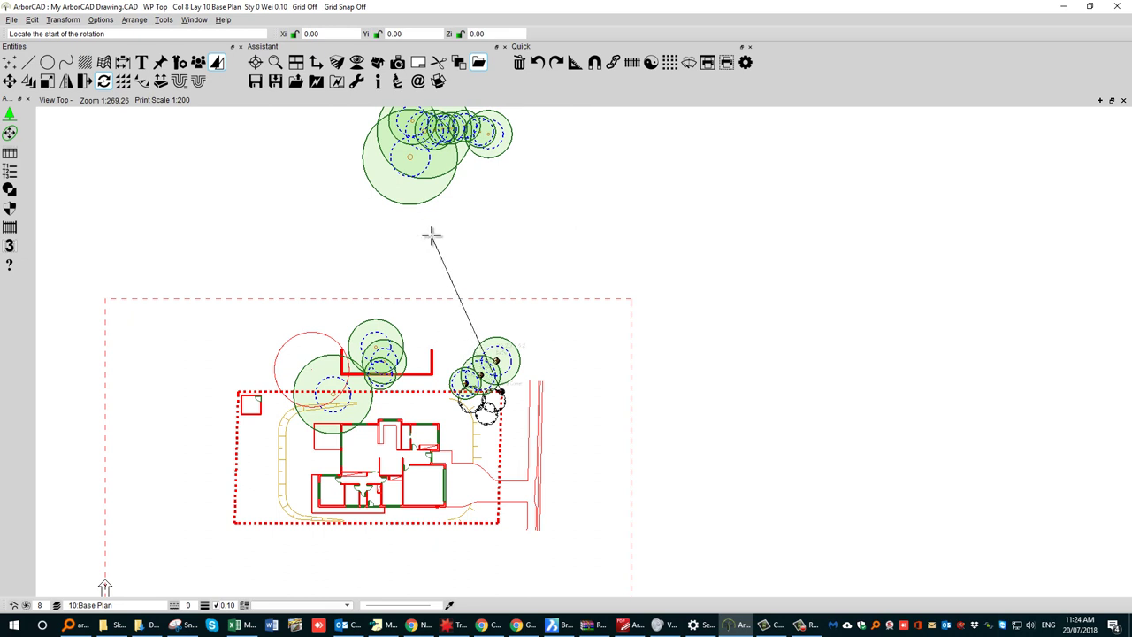
pyautogui.moveTo(533, 190); pyautogui.dragTo(533, 300, button='middle')
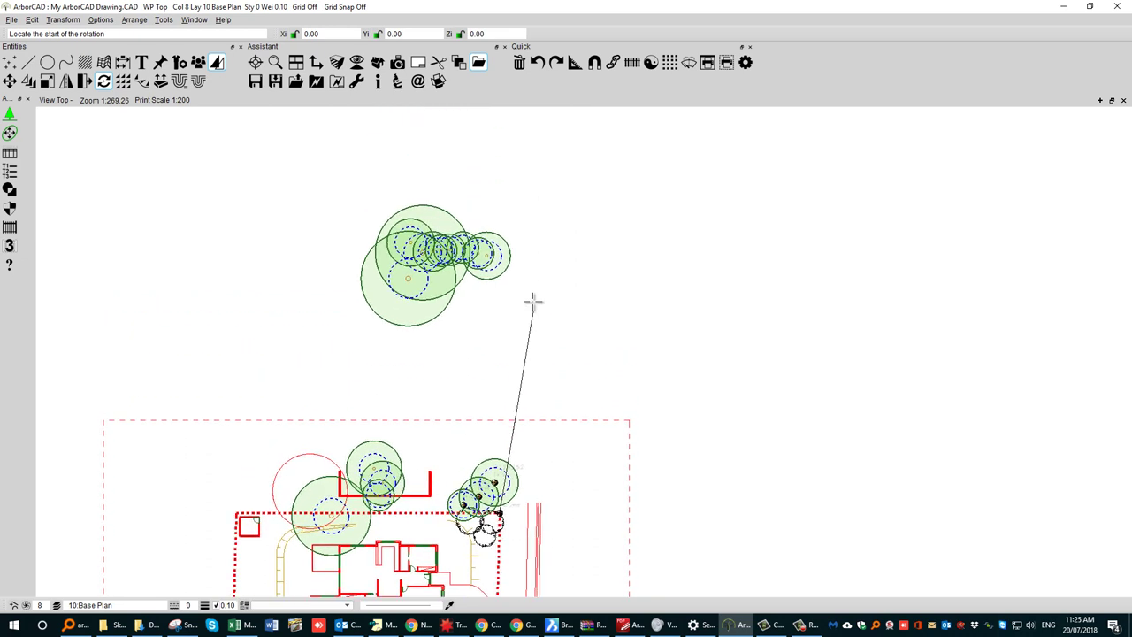
pyautogui.click(689, 62)
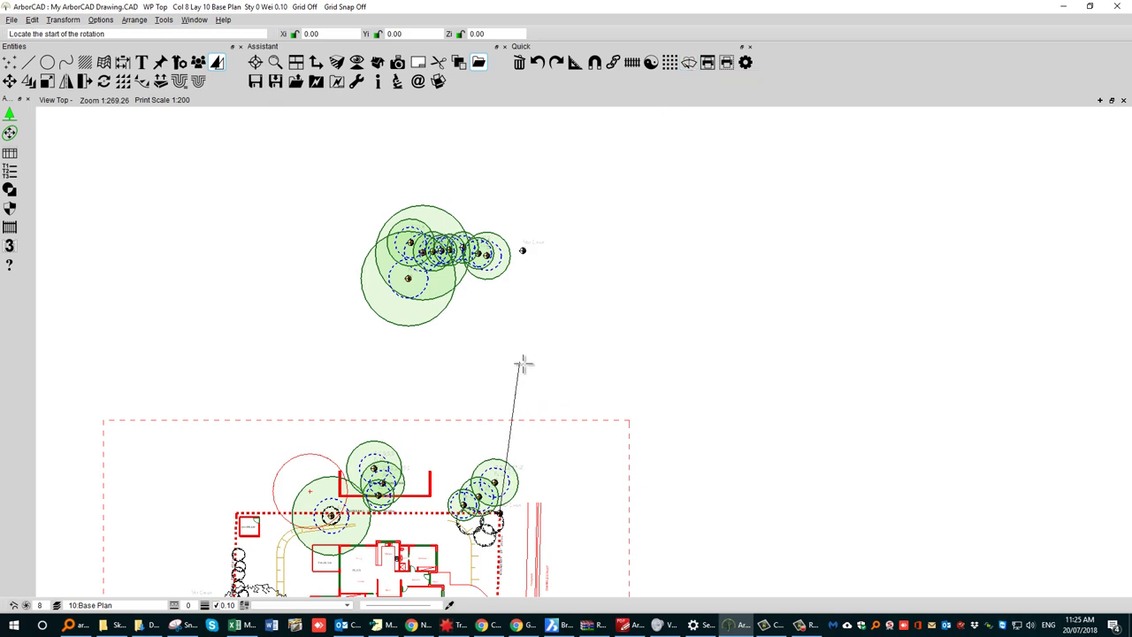
pyautogui.moveTo(531, 349)
pyautogui.mouseDown(button='middle')
pyautogui.moveTo(531, 135)
pyautogui.moveTo(533, 328)
pyautogui.mouseUp(button='middle')
pyautogui.scroll(-1, 530, 134)
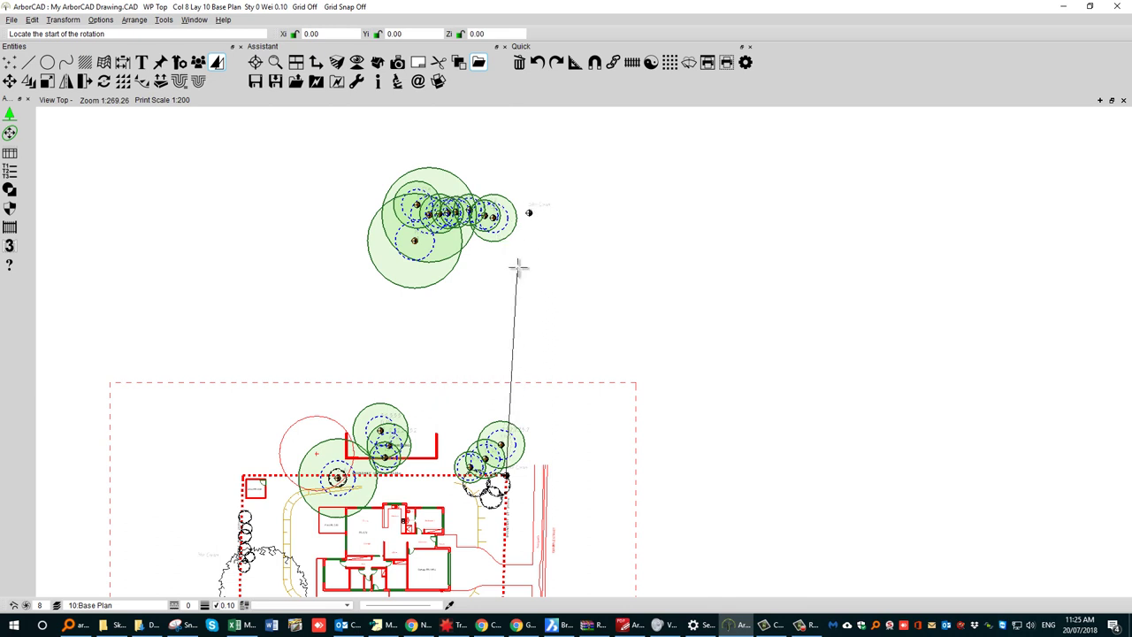
pyautogui.click(689, 63)
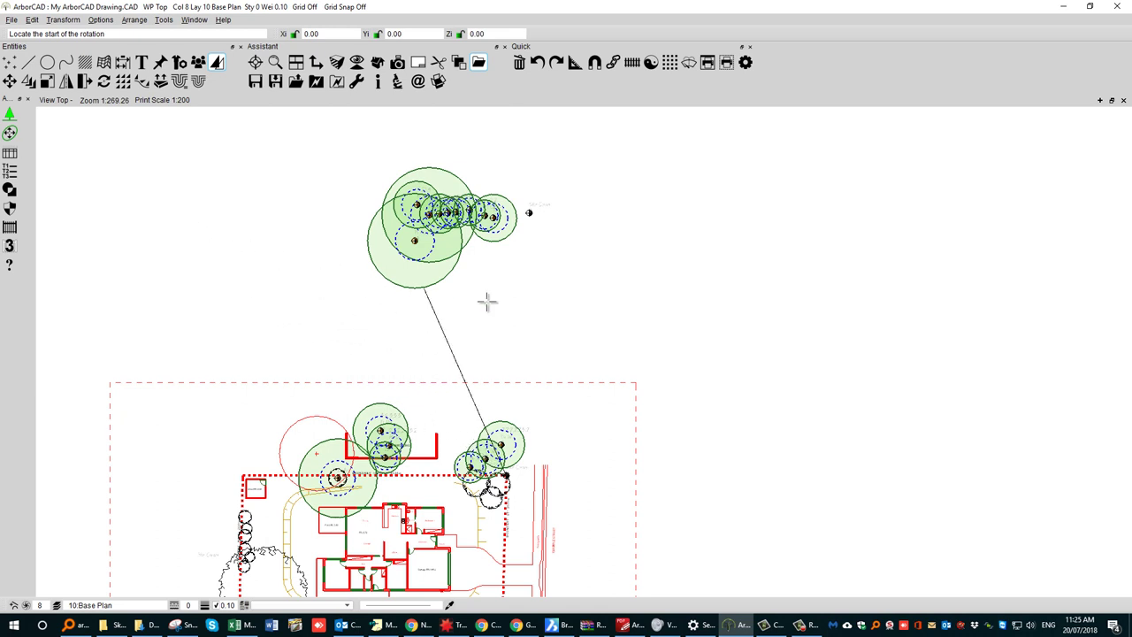
pyautogui.click(530, 211)
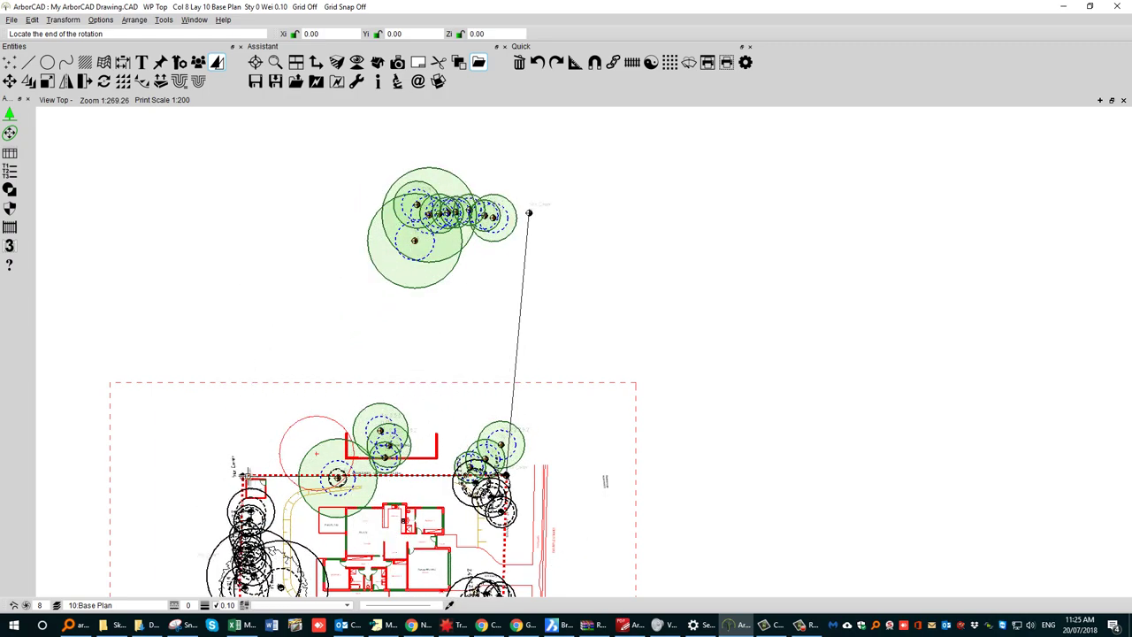
# Finish the three-point rotation at the base plan's boundary corner beside the shed, then clear the selection.
pyautogui.click(246, 475)
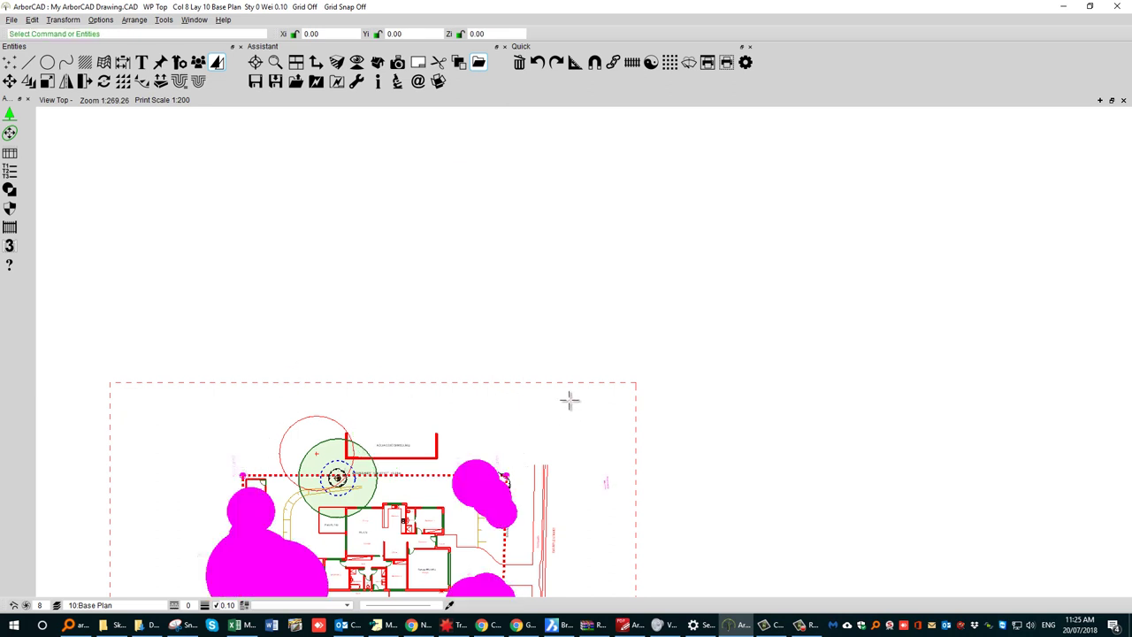
pyautogui.moveTo(568, 398); pyautogui.dragTo(595, 260, button='middle')
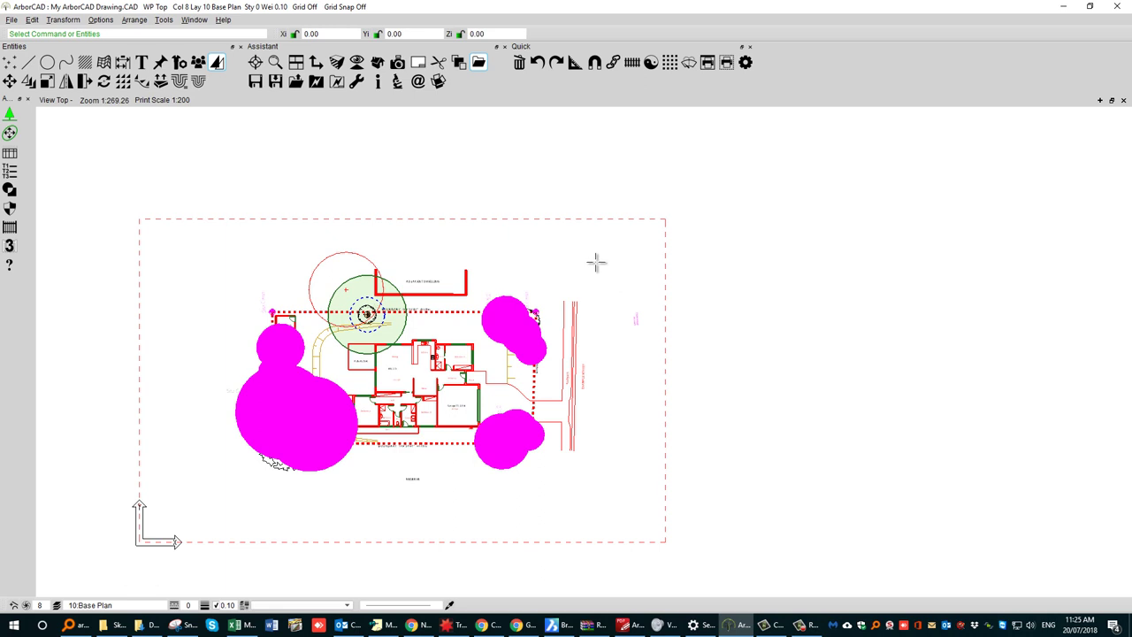
pyautogui.press('Escape')
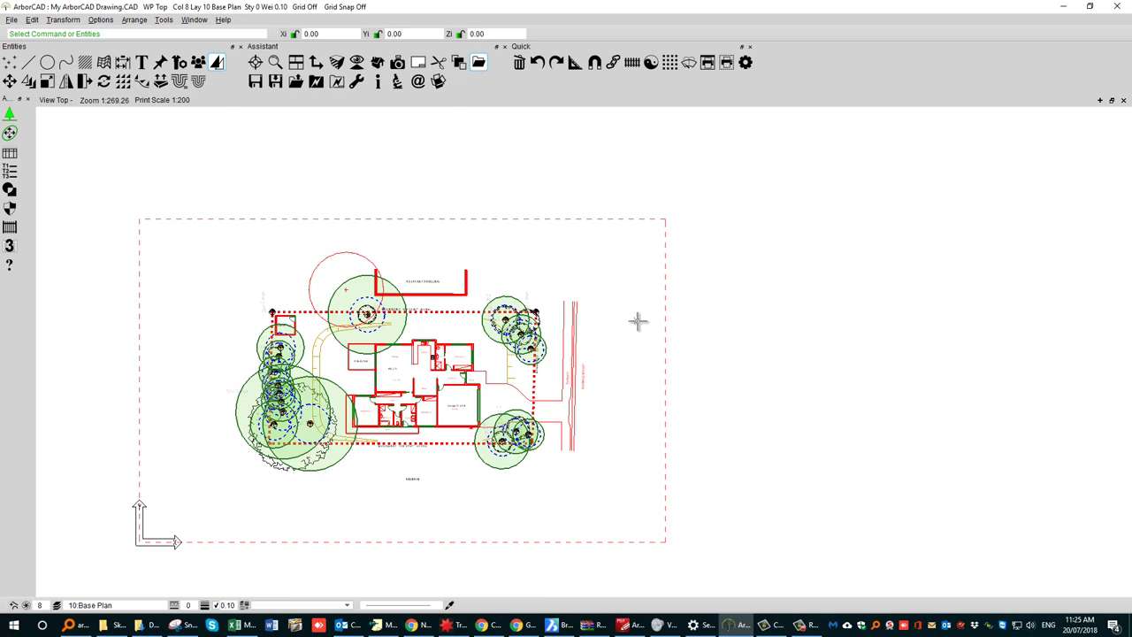
# Move the stray concrete driveway label onto the driveway beside the garage and check its group properties without changing them.
pyautogui.scroll(5, 638, 321)
pyautogui.scroll(-3, 638, 321)
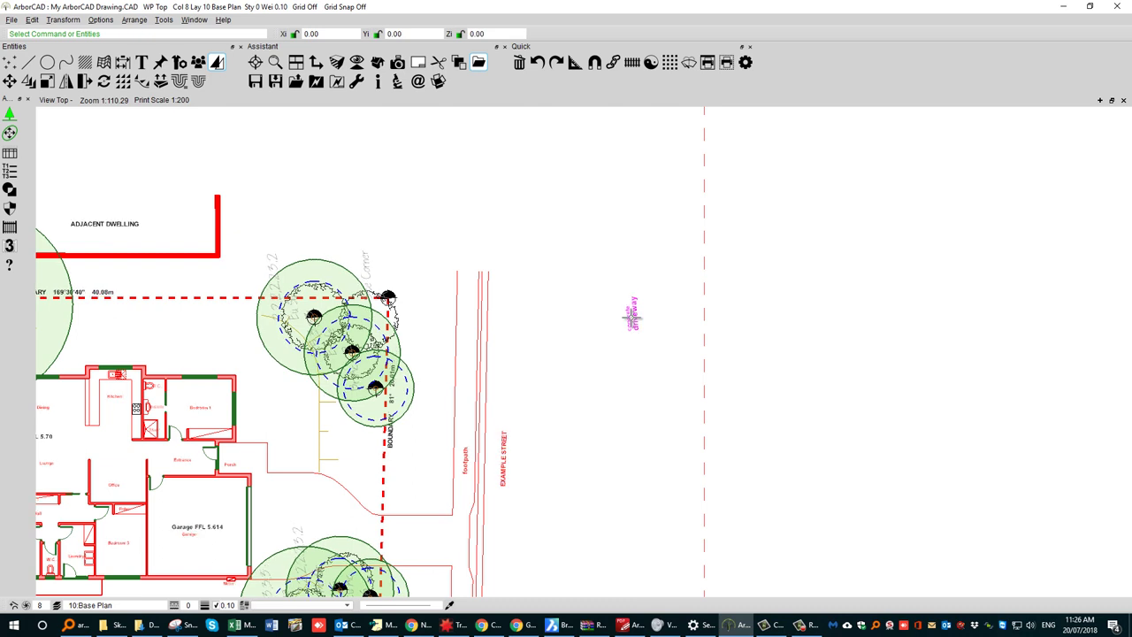
pyautogui.moveTo(628, 325); pyautogui.dragTo(279, 511)
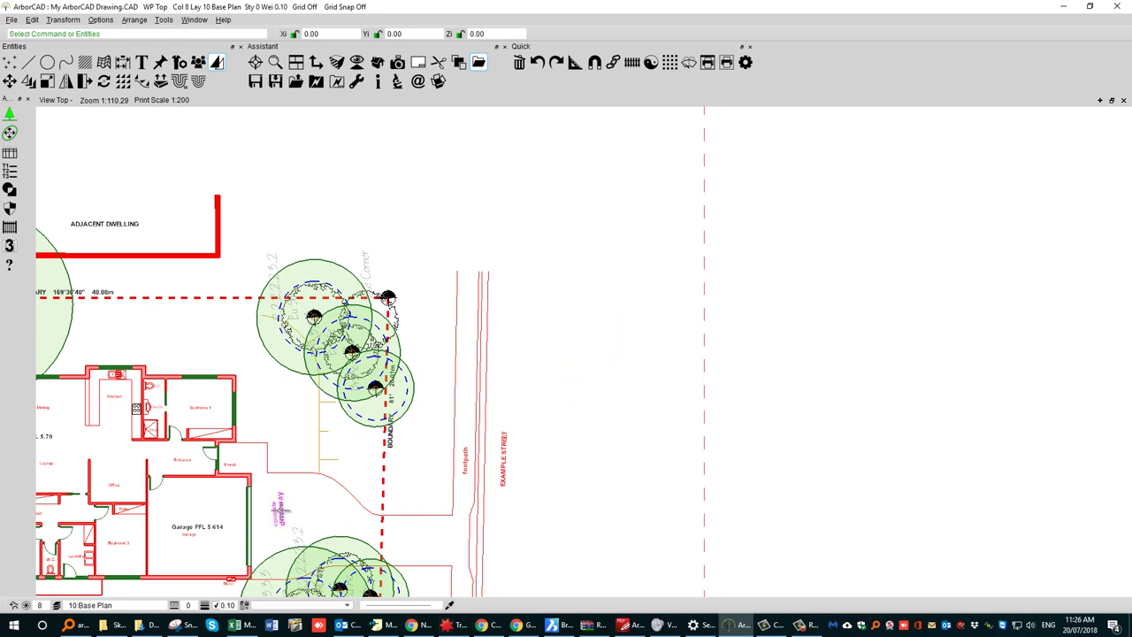
pyautogui.hotkey('ctrl', 'g')
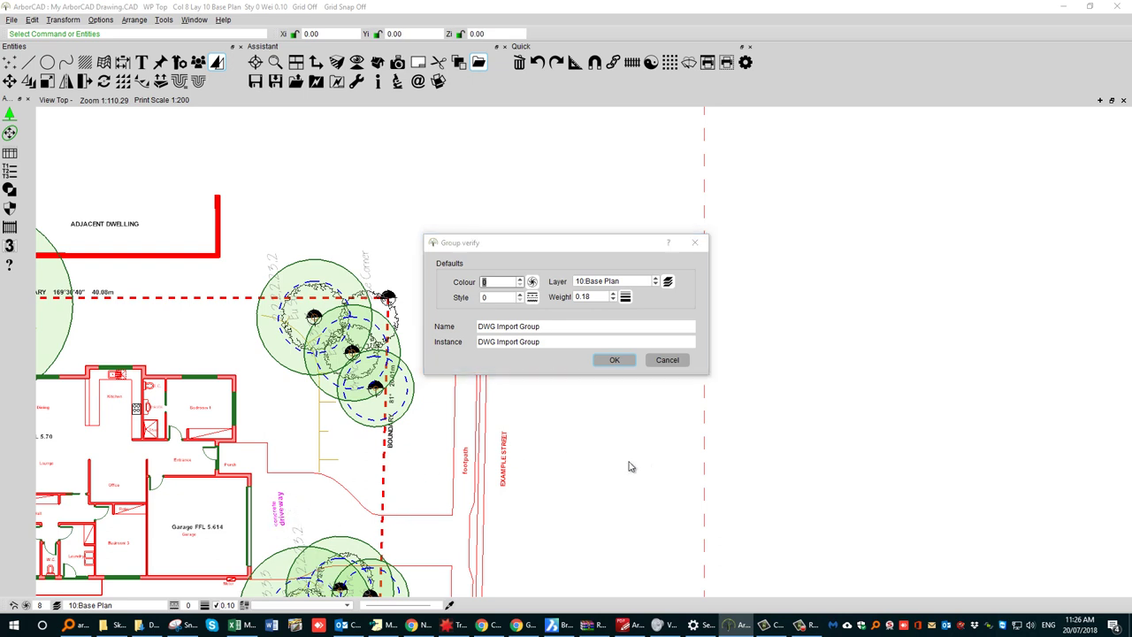
pyautogui.click(666, 359)
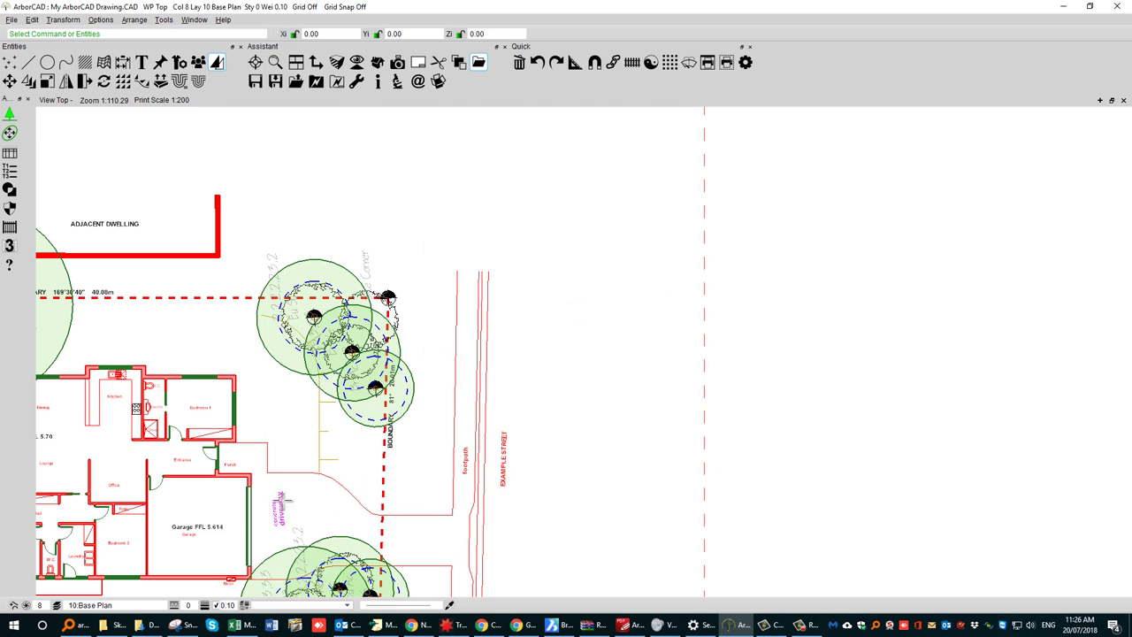
# Ungroup the concrete driveway label and check the properties of the separate driveway text without changing them.
pyautogui.click(199, 66)
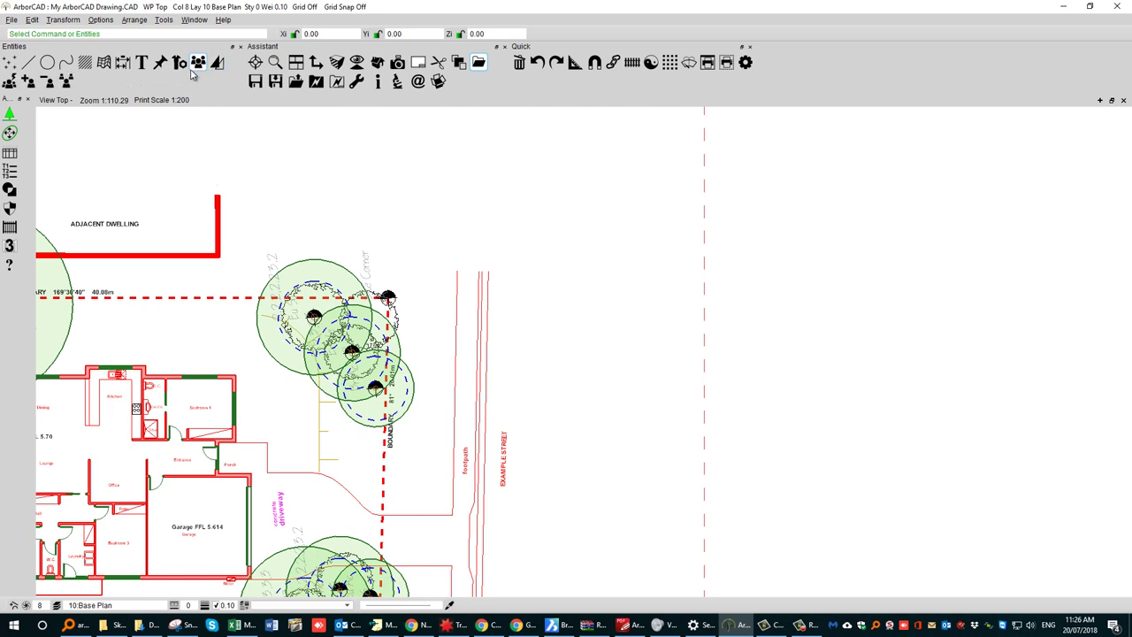
pyautogui.click(66, 82)
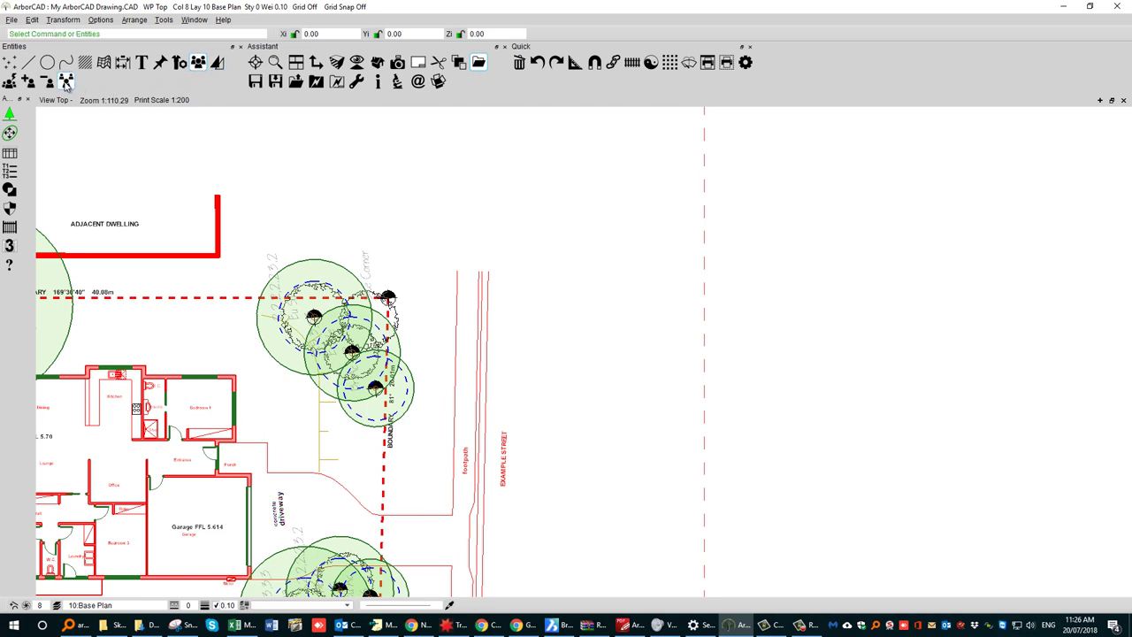
pyautogui.doubleClick(281, 507)
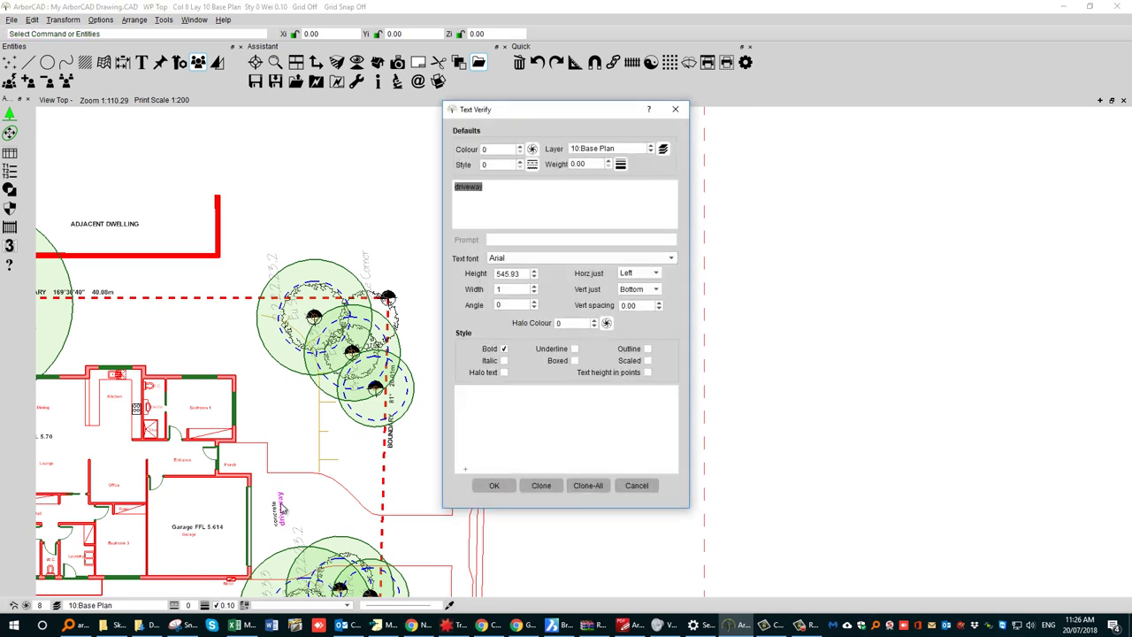
pyautogui.click(636, 484)
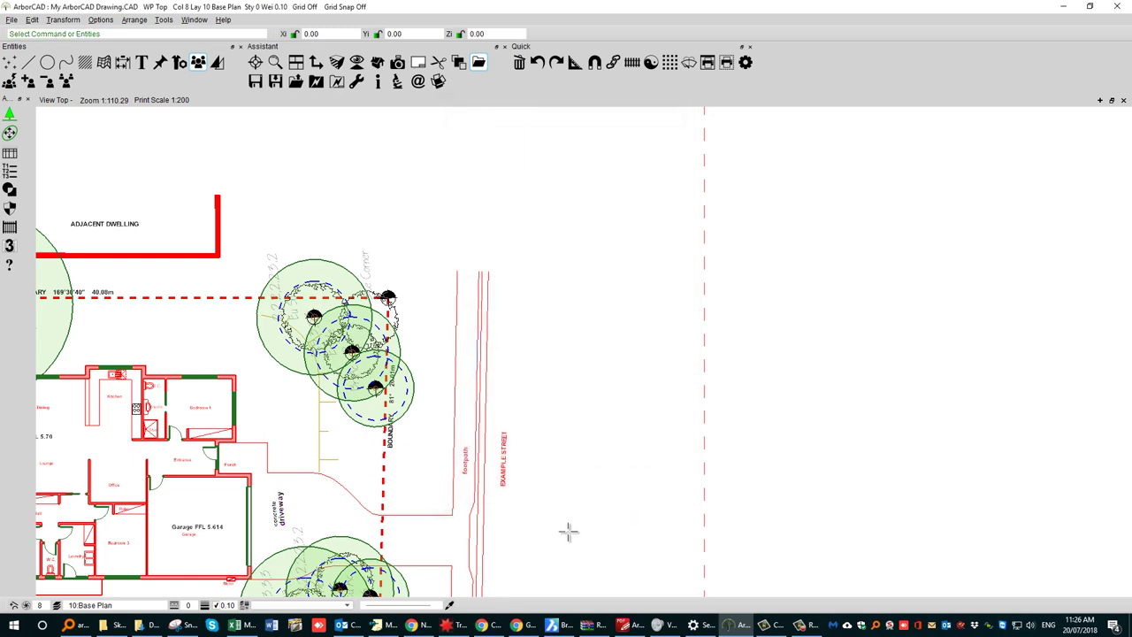
# Examine how the surveyed trees line up with the base plan's tree symbols around the boundary, including the cluster near the garage.
pyautogui.moveTo(315, 519); pyautogui.dragTo(858, 474, button='middle')
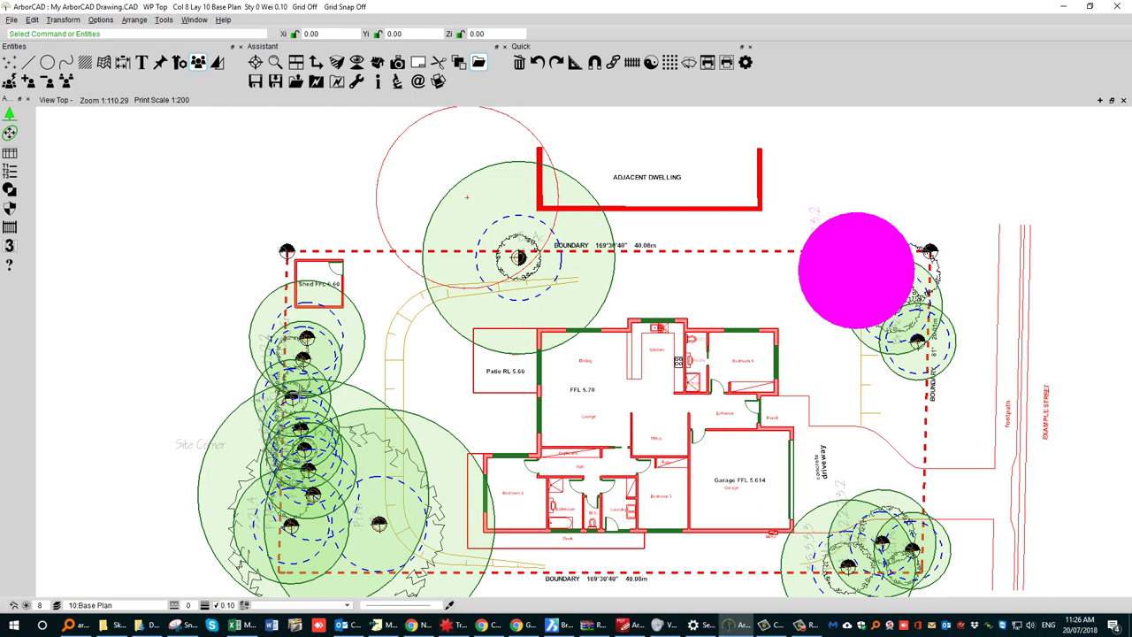
pyautogui.moveTo(191, 405); pyautogui.dragTo(151, 265, button='middle')
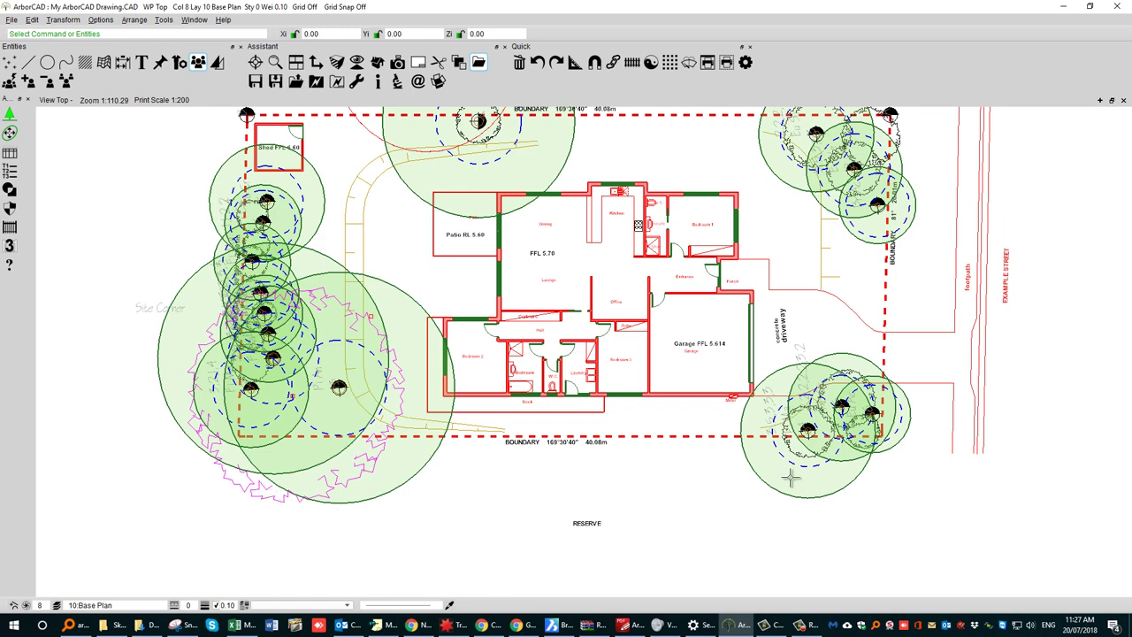
pyautogui.scroll(4, 881, 430)
pyautogui.moveTo(882, 433); pyautogui.dragTo(764, 395, button='middle')
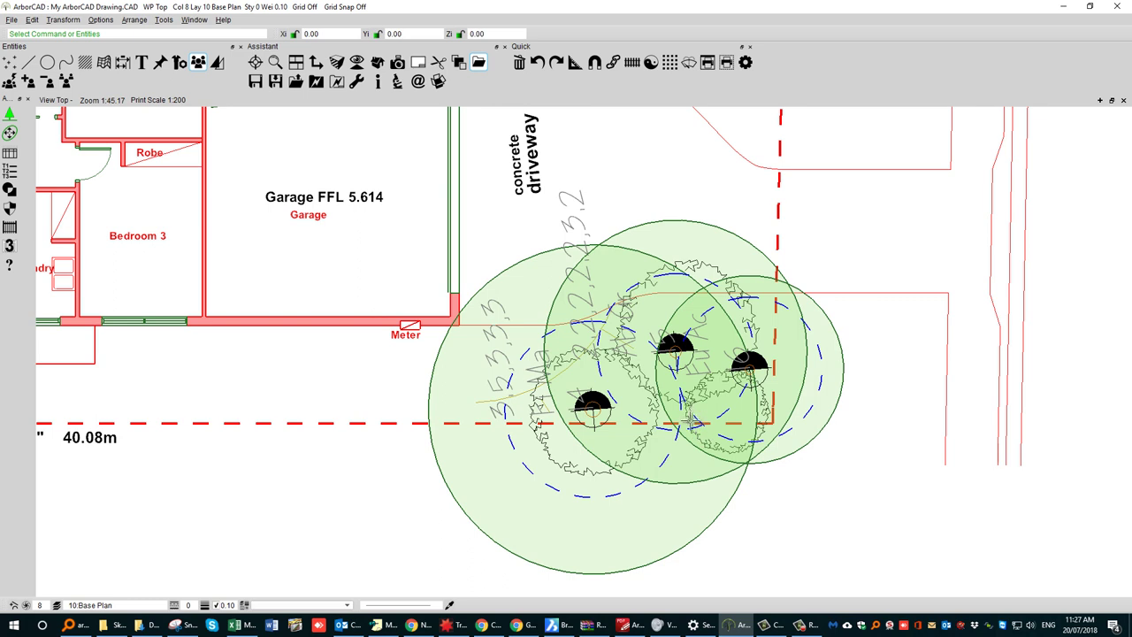
pyautogui.click(711, 443)
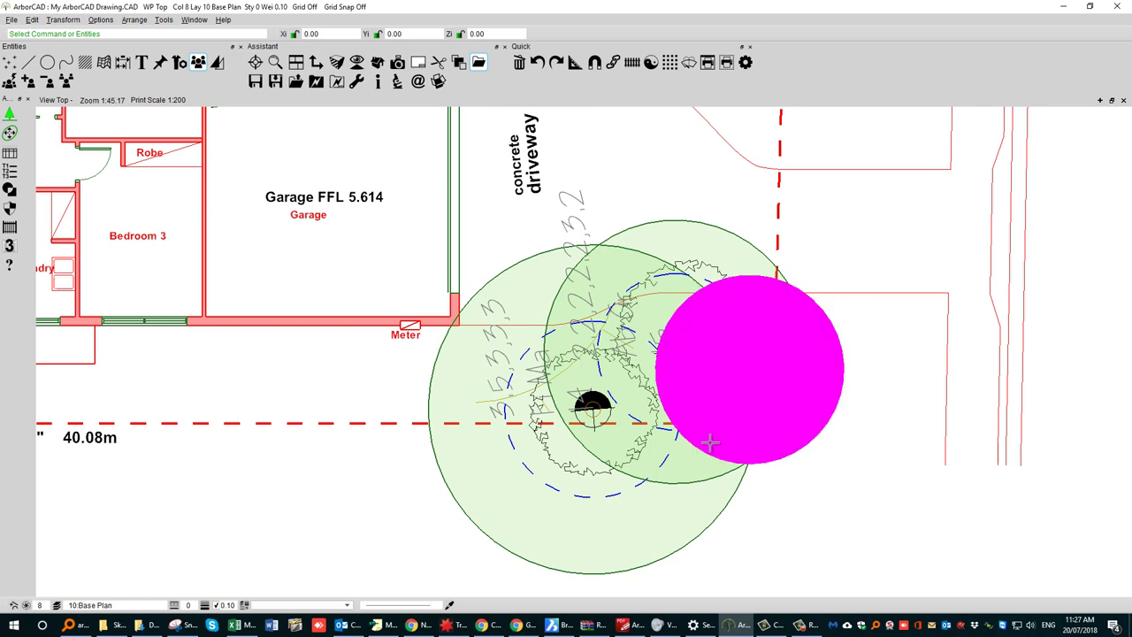
pyautogui.click(782, 477)
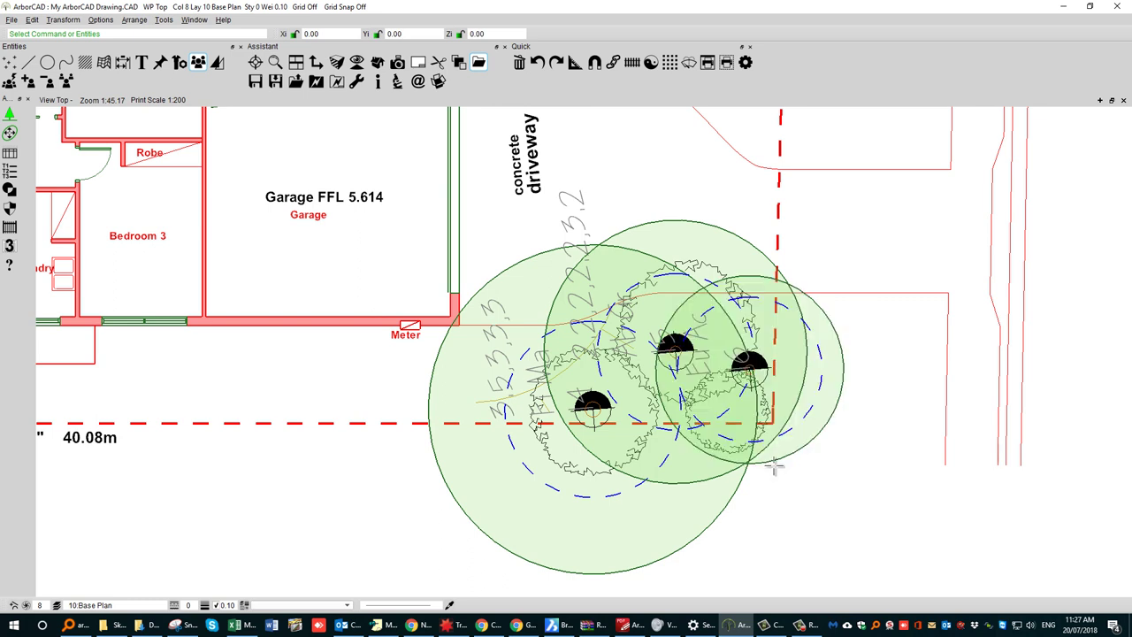
pyautogui.click(727, 449)
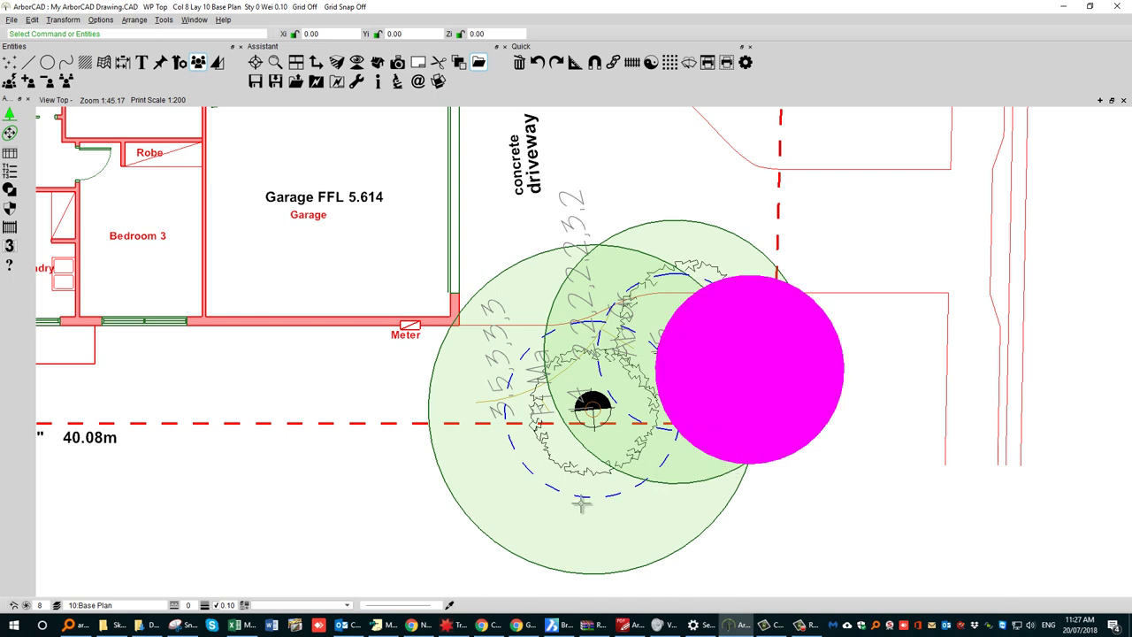
pyautogui.scroll(-3, 390, 493)
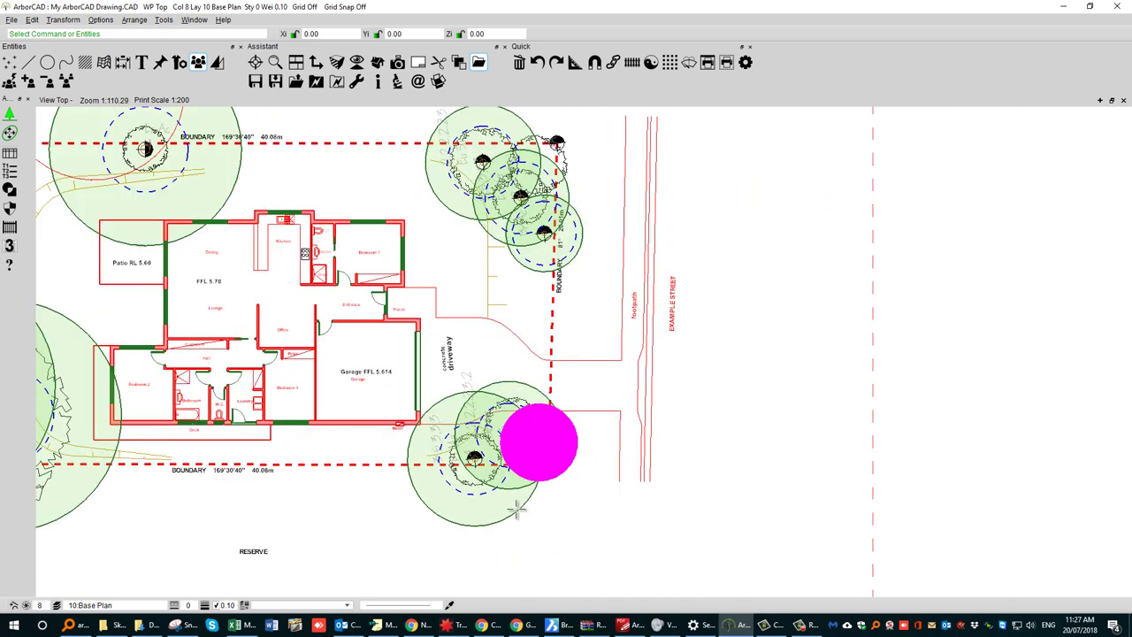
pyautogui.moveTo(517, 509); pyautogui.dragTo(809, 520, button='middle')
pyautogui.click(538, 507)
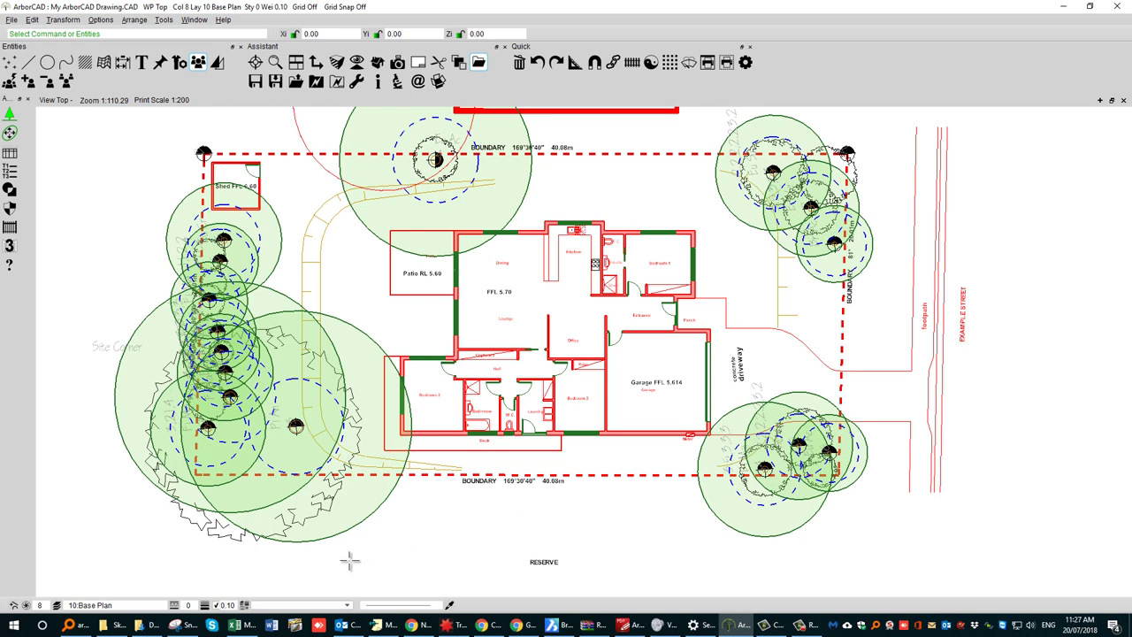
# Inspect the figure properties of the large base plan tree symbol beside the reserve boundary without changing them.
pyautogui.moveTo(340, 554); pyautogui.dragTo(368, 482, button='middle')
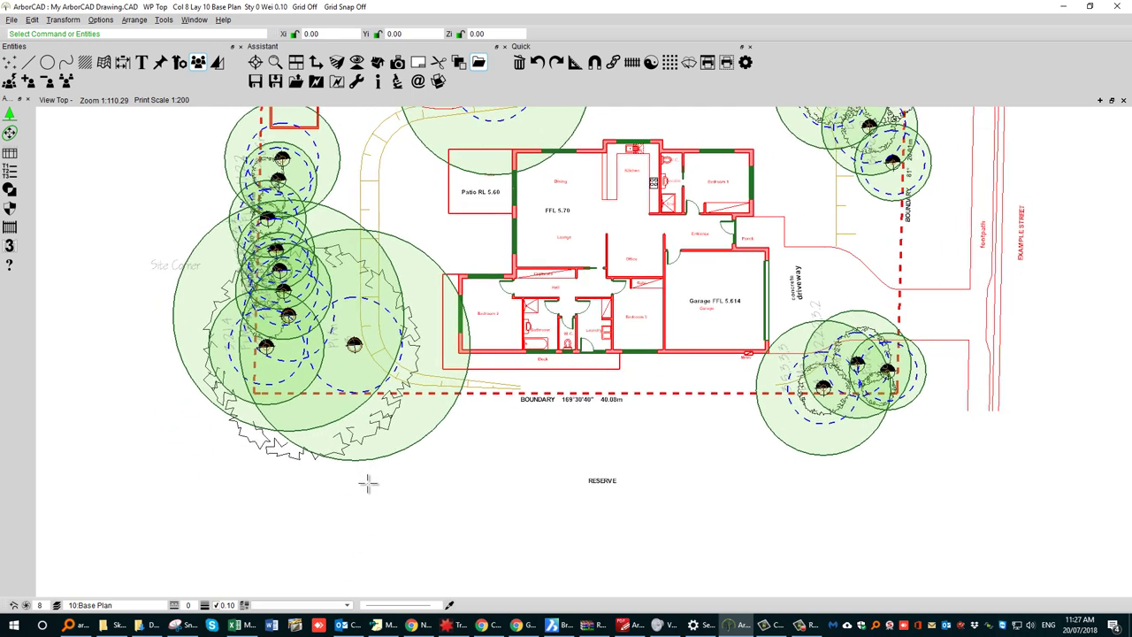
pyautogui.click(276, 453)
pyautogui.doubleClick(276, 452)
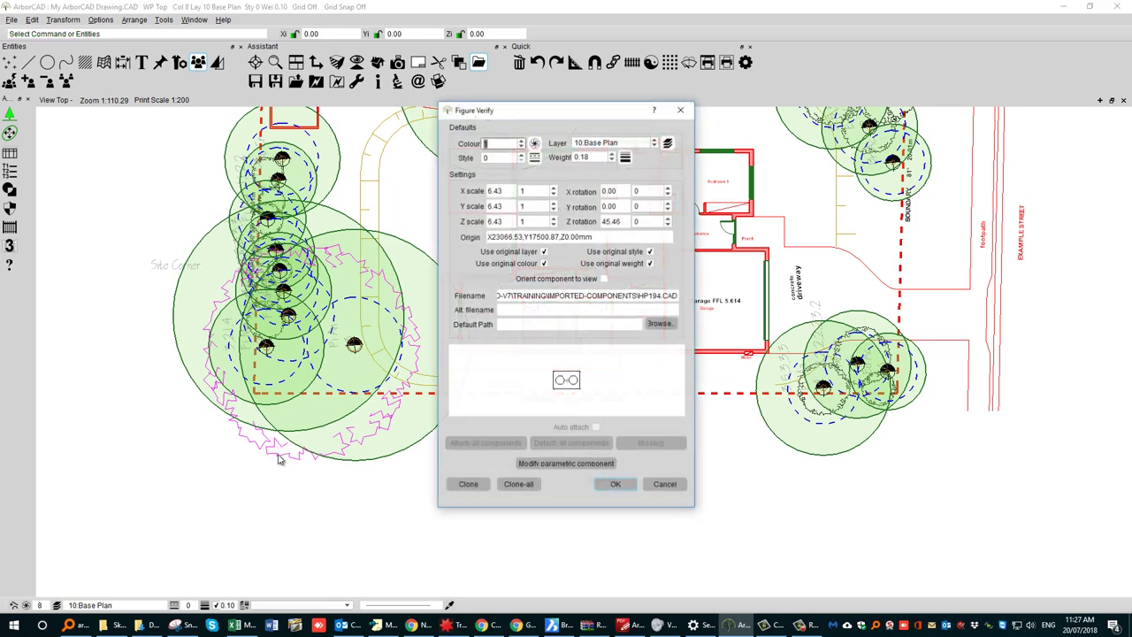
pyautogui.click(664, 483)
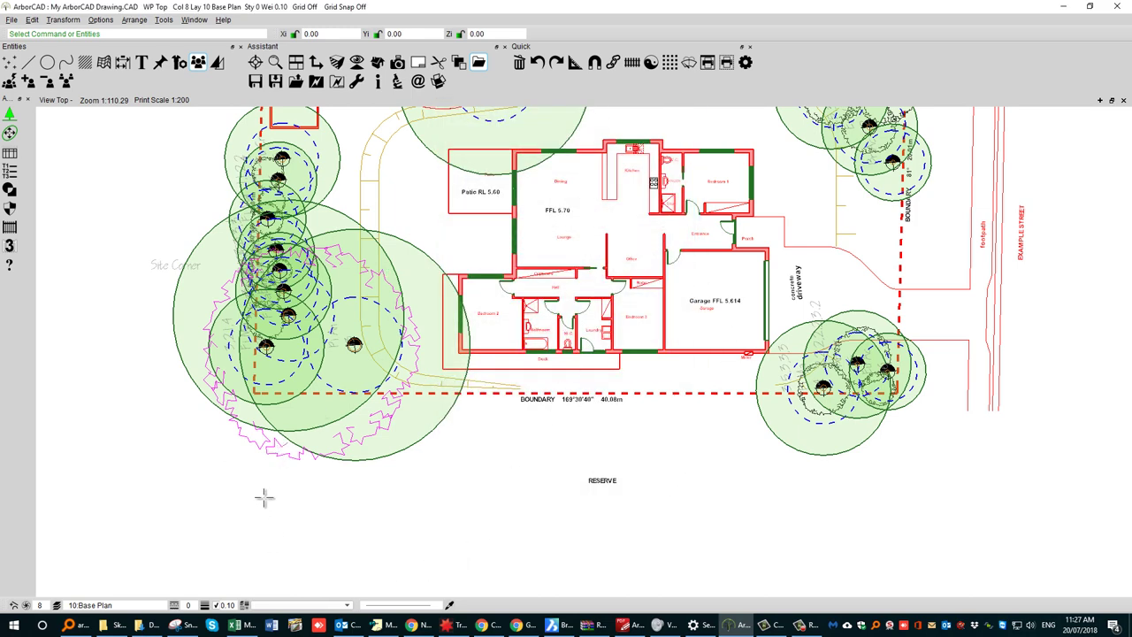
# Select all entities of the same type as the large base plan tree symbol, delete them and clear the remaining selection.
pyautogui.rightClick(280, 460)
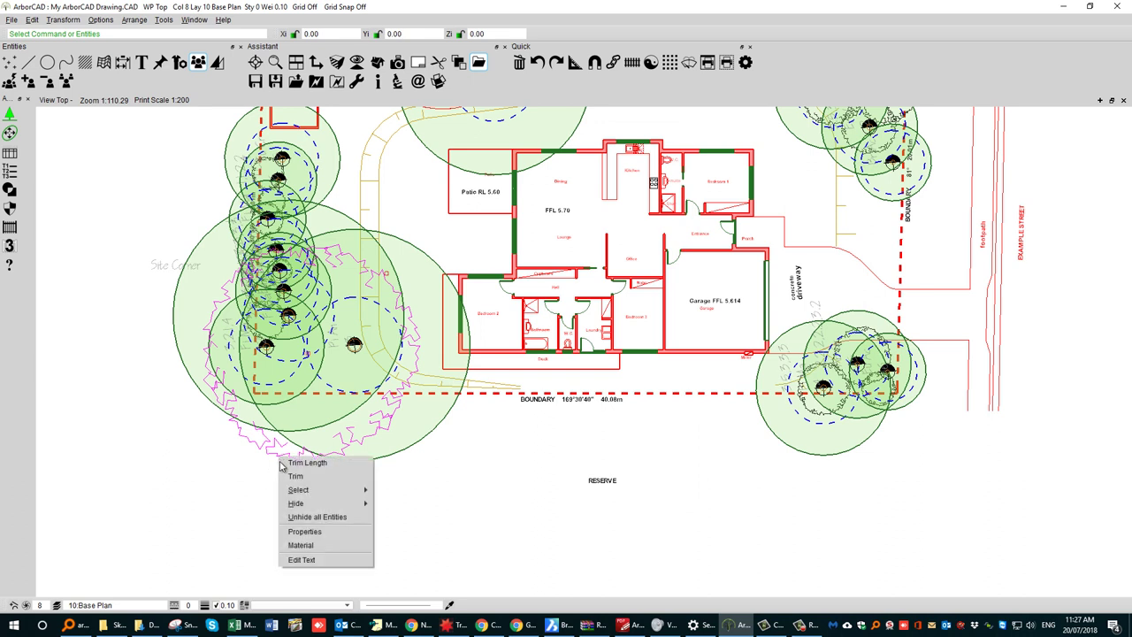
pyautogui.moveTo(299, 491)
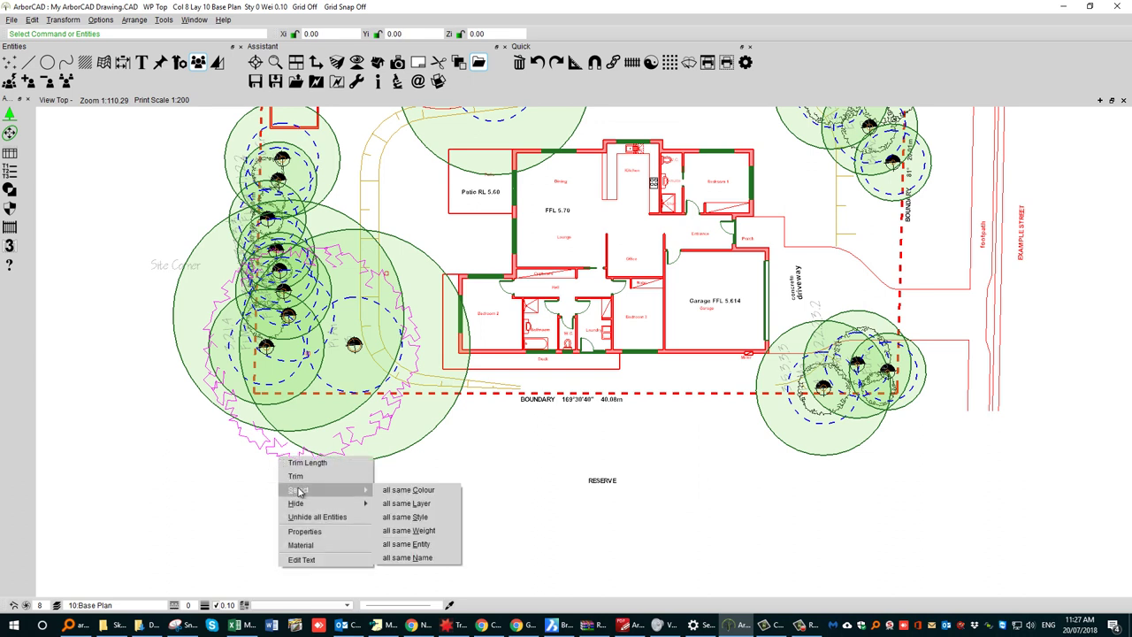
pyautogui.click(405, 545)
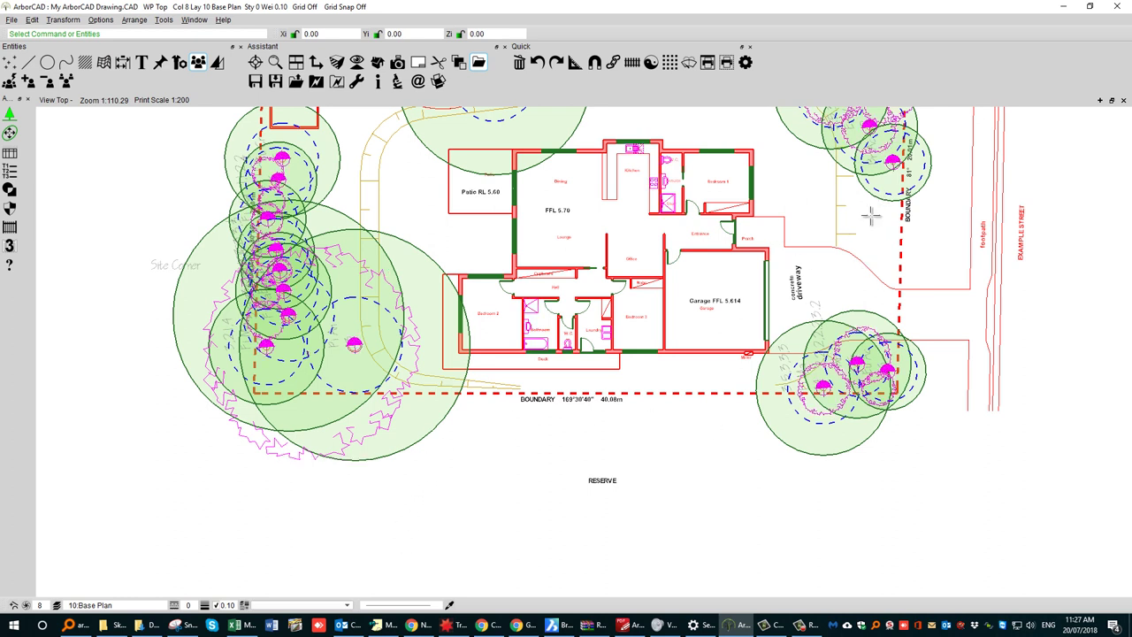
pyautogui.moveTo(855, 227); pyautogui.dragTo(796, 269, button='middle')
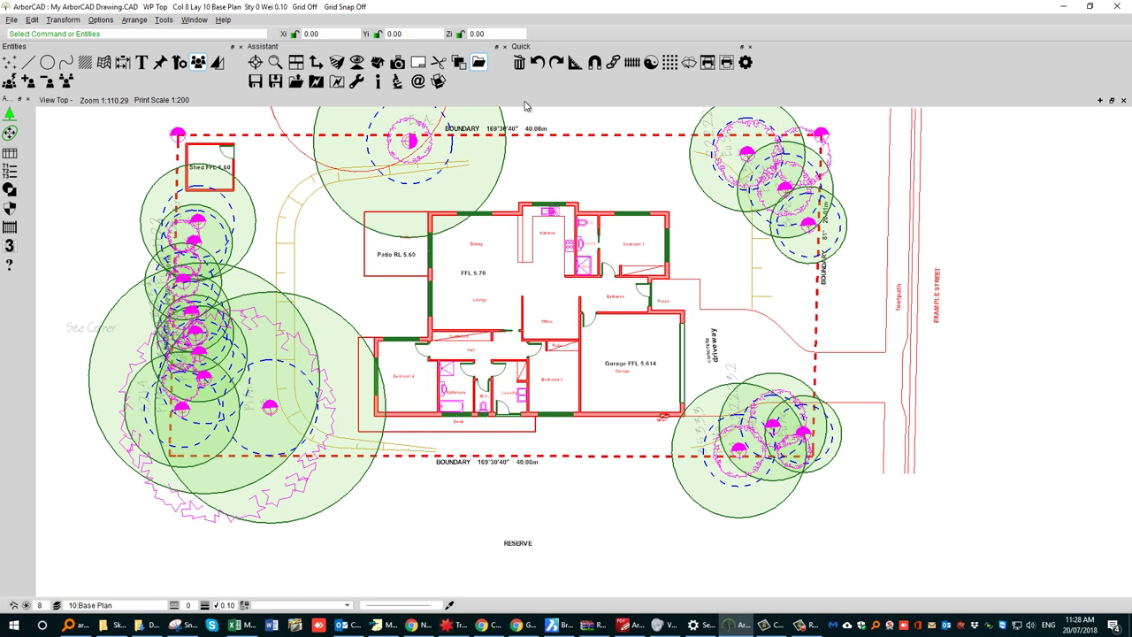
pyautogui.click(520, 70)
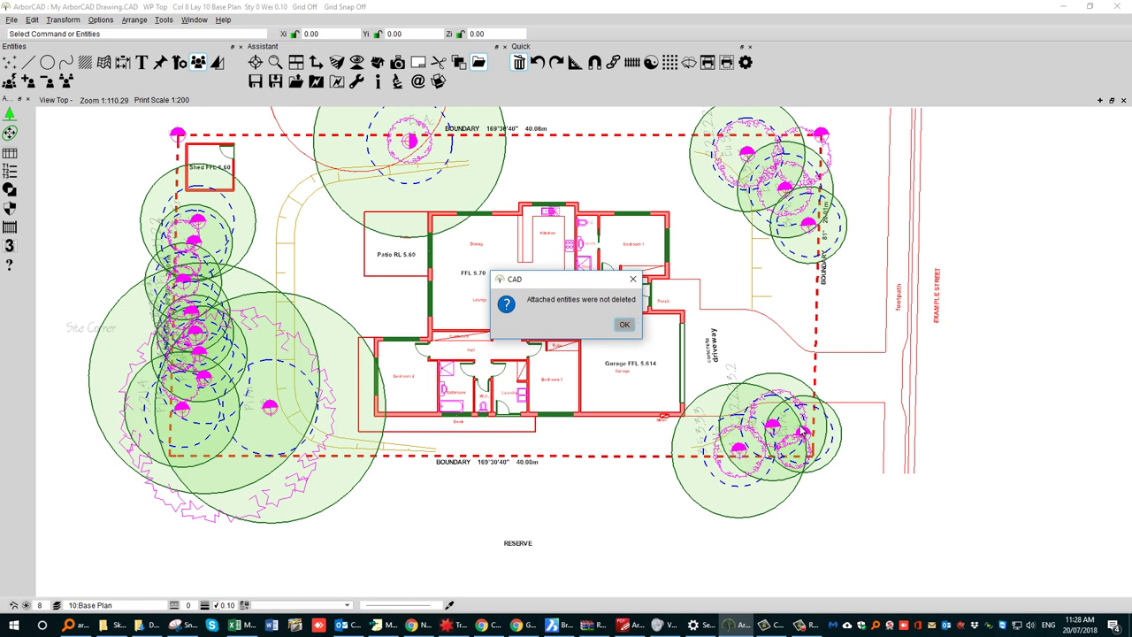
pyautogui.click(624, 325)
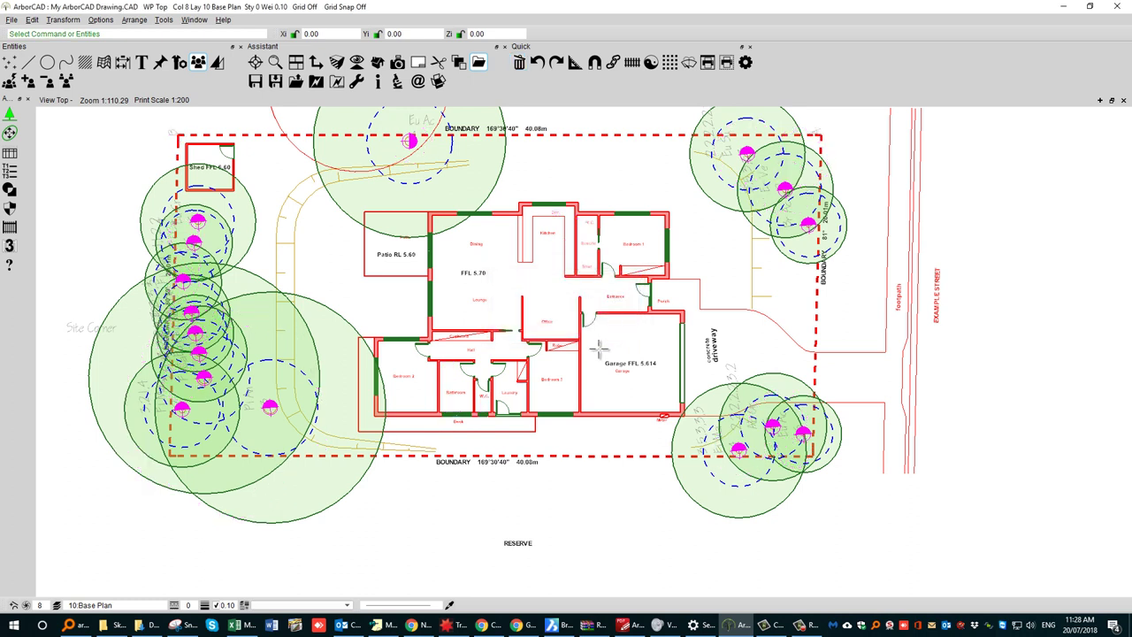
pyautogui.click(459, 540)
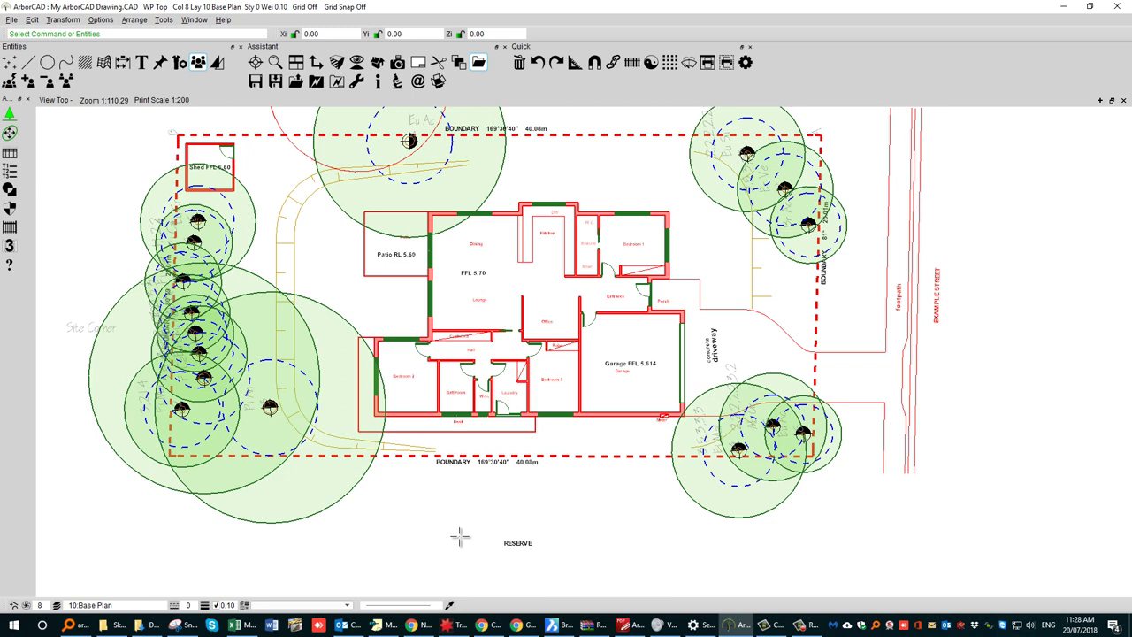
# Recentre the cleaned-up site plan and switch to the other open program labelled Ar.
pyautogui.moveTo(499, 325); pyautogui.dragTo(517, 357, button='middle')
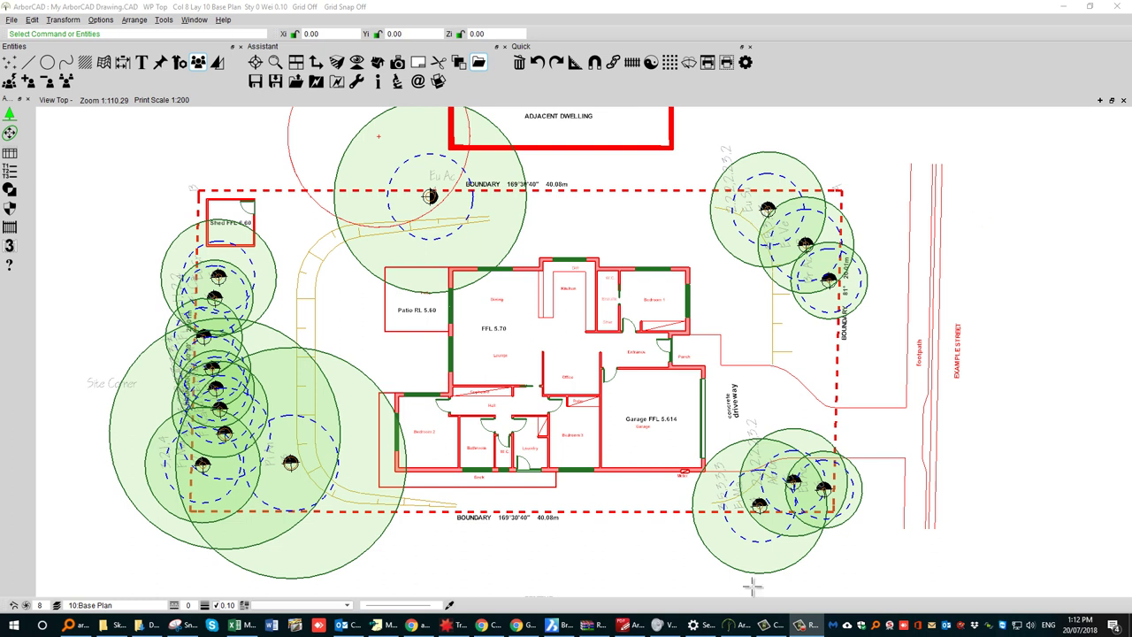
pyautogui.click(629, 625)
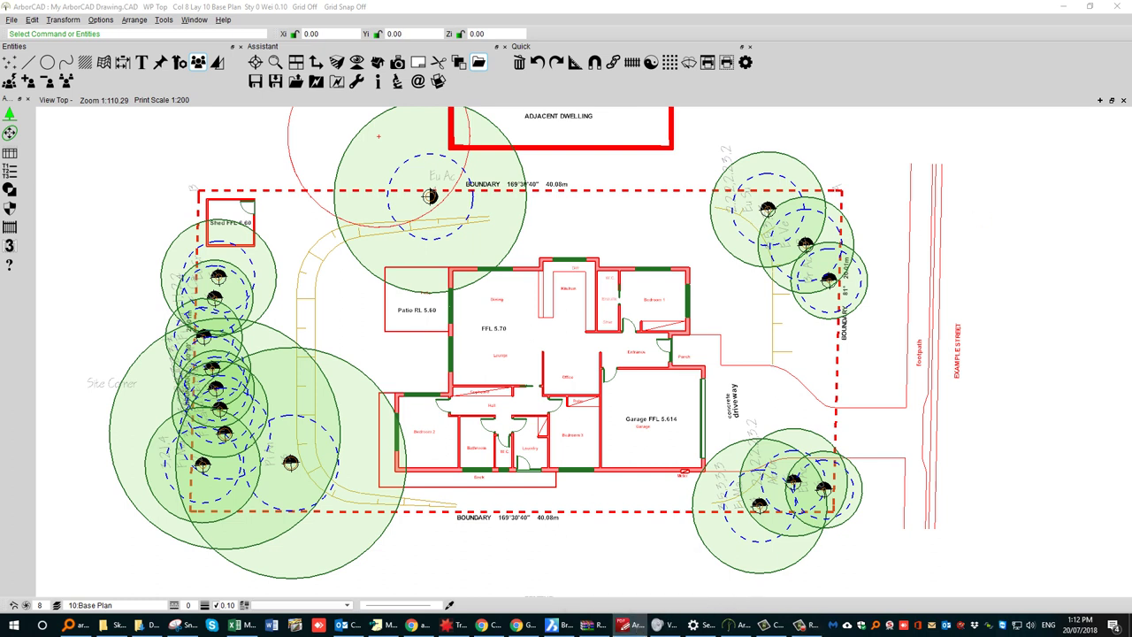